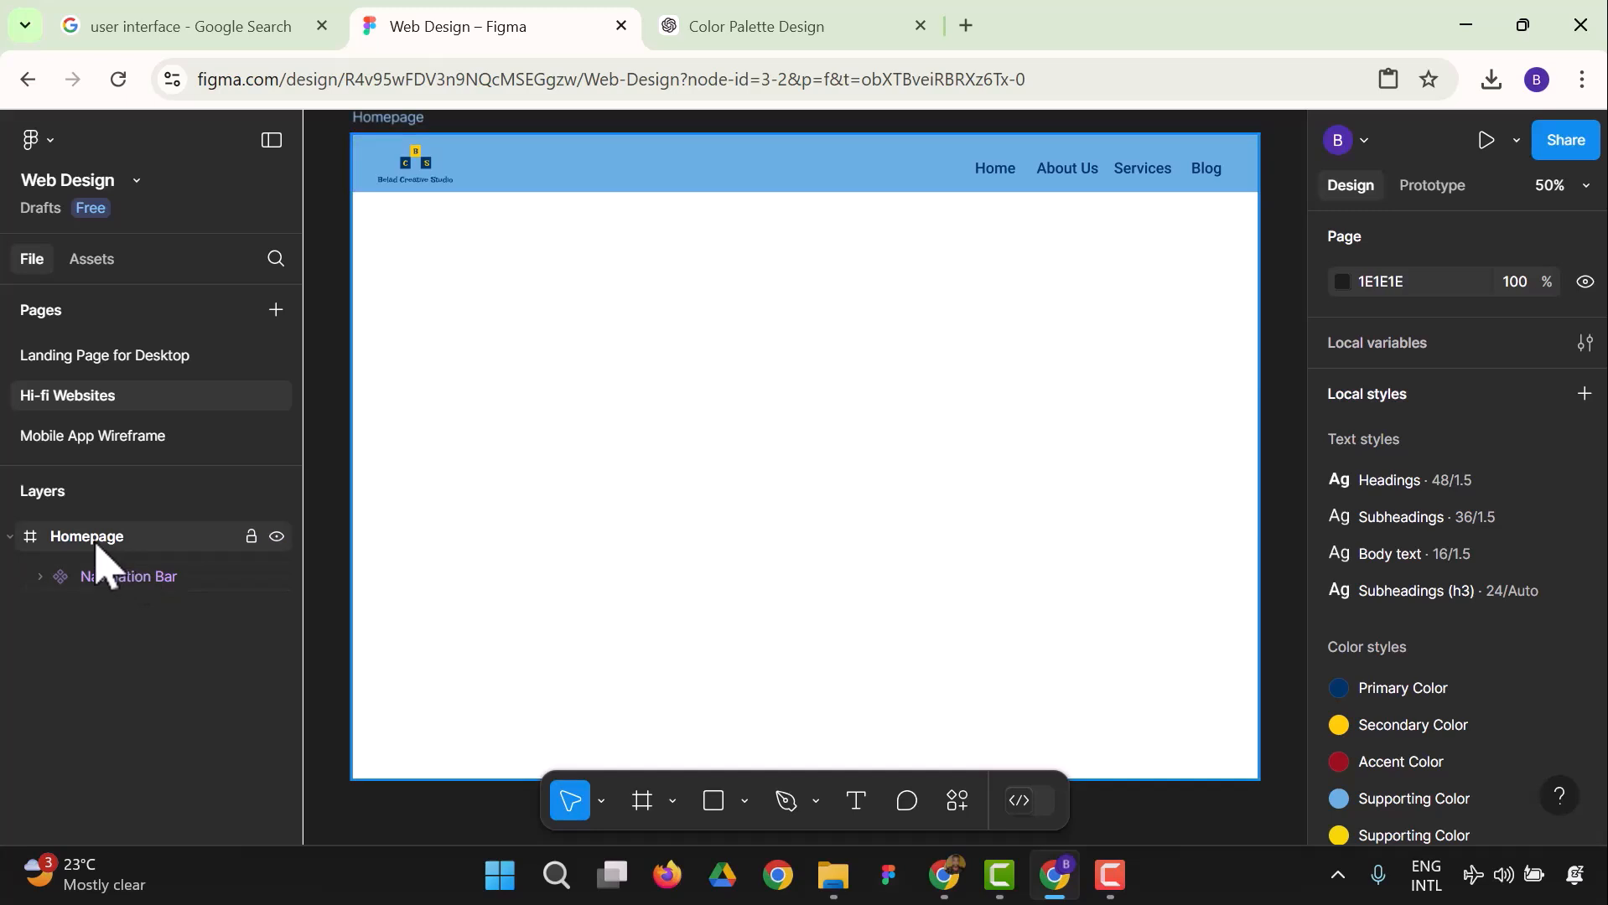
Extend the Homepage frame downward to a height of about 3808, keeping its width at 1440.
{"action": "scroll", "coordinate": [904, 482], "scroll_direction": "down", "scroll_amount": 1}
{"action": "scroll", "coordinate": [917, 495], "scroll_direction": "down", "scroll_amount": 2}
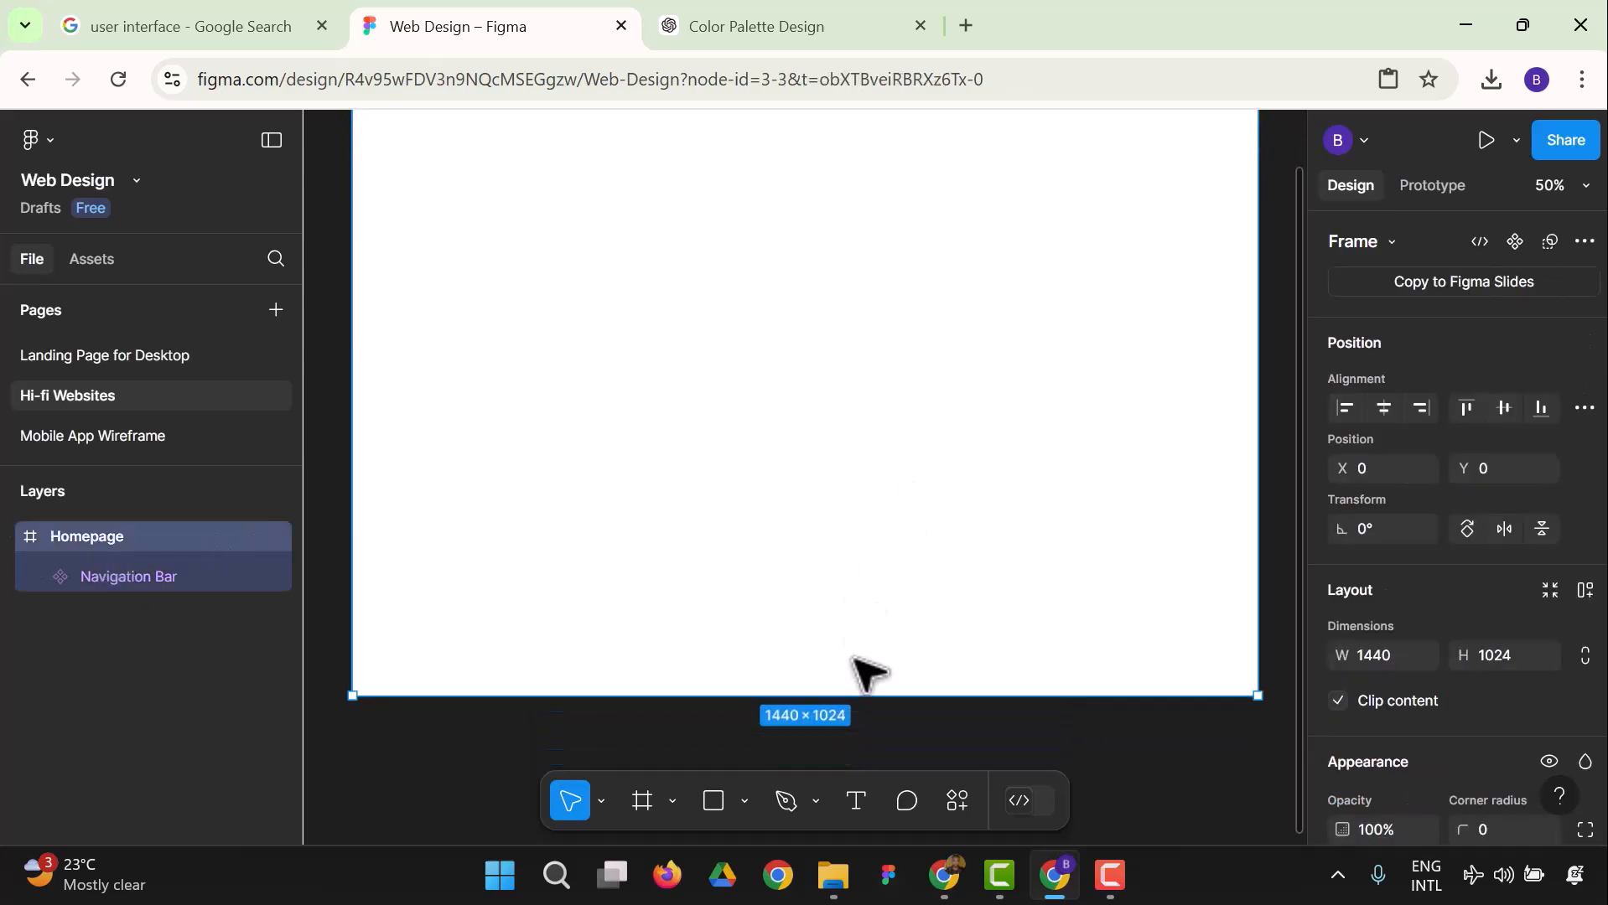
{"action": "left_click_drag", "start_coordinate": [869, 701], "coordinate": [978, 903]}
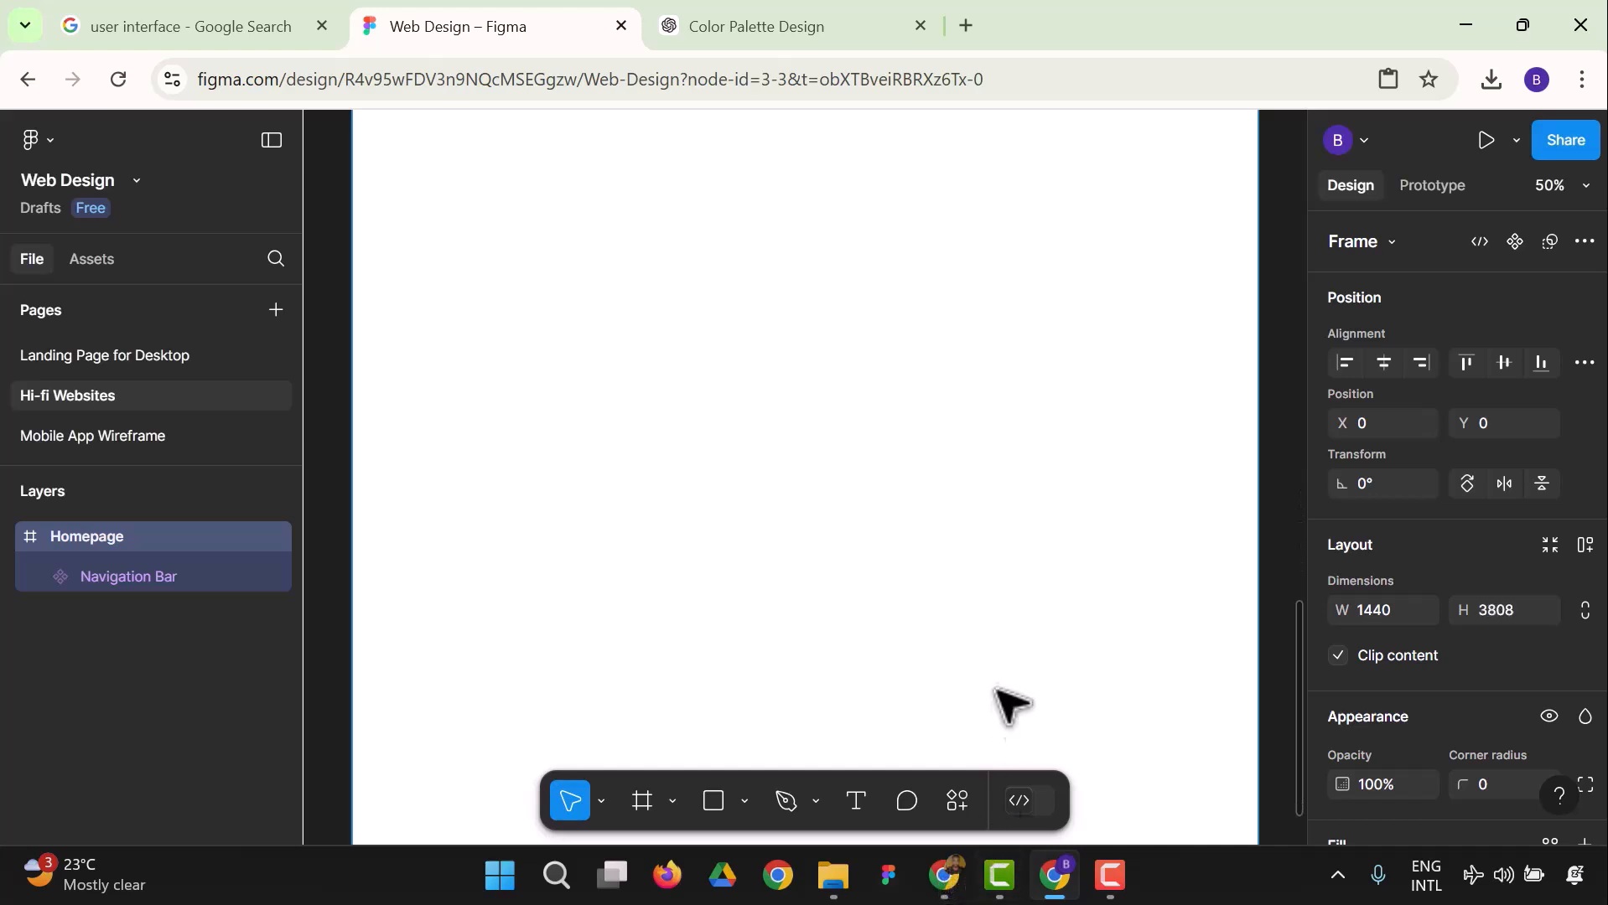
Draw a full-width rectangle of about 1440 × 788 in the Homepage frame, flush beneath the navigation bar at Y 91.
{"action": "scroll", "coordinate": [1001, 646], "scroll_direction": "up", "scroll_amount": 10}
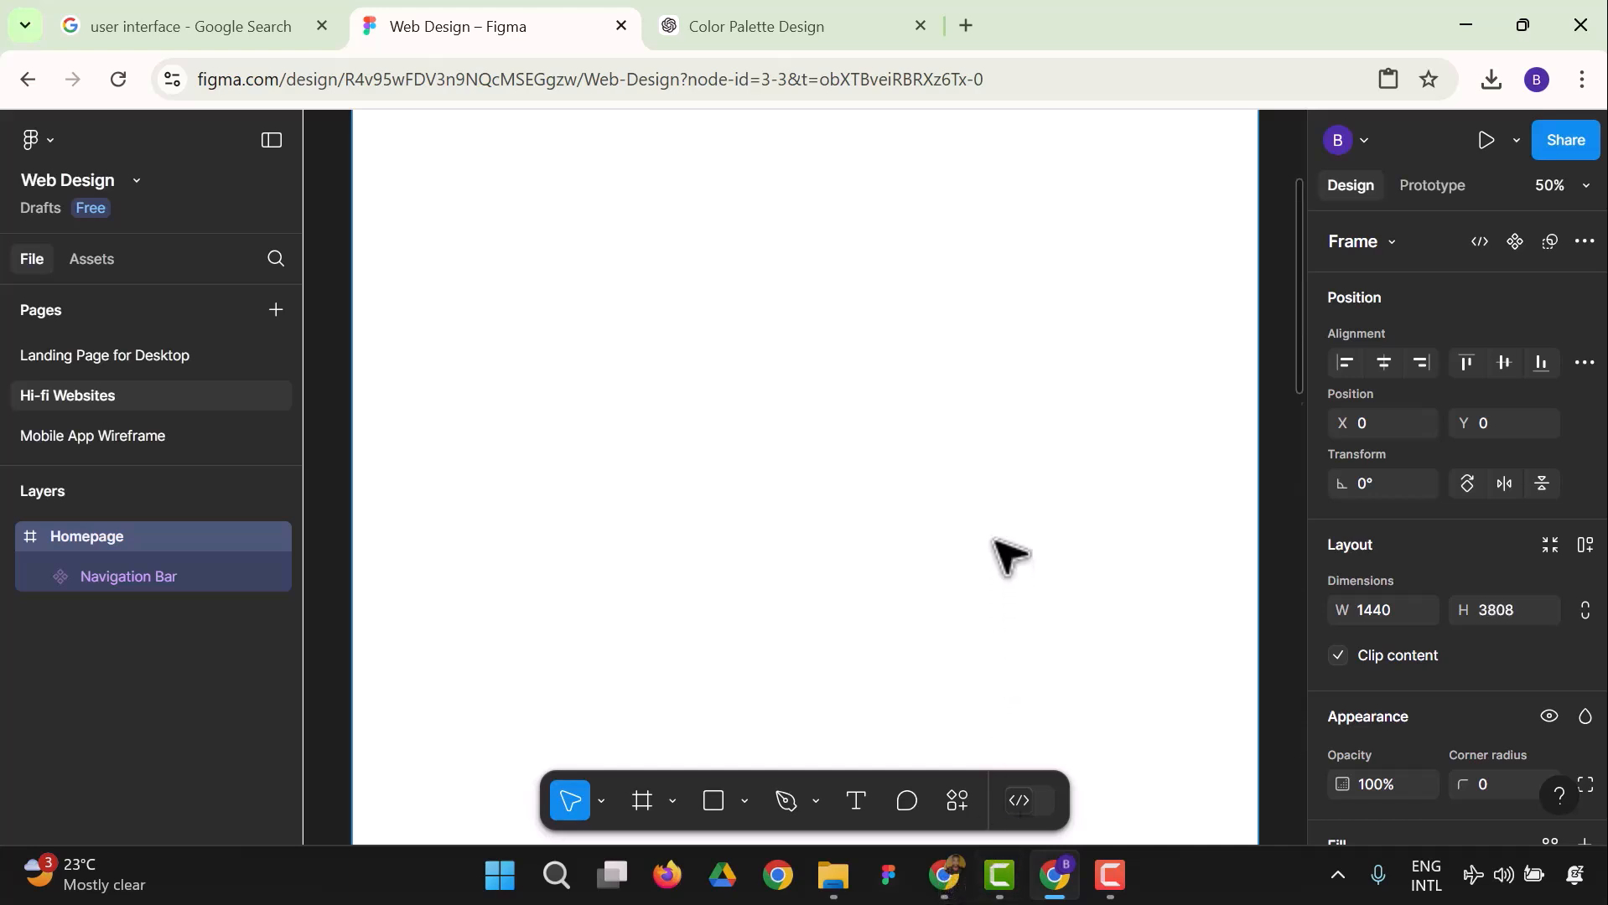
{"action": "scroll", "coordinate": [997, 545], "scroll_direction": "up", "scroll_amount": 2}
{"action": "scroll", "coordinate": [993, 522], "scroll_direction": "down", "scroll_amount": 1}
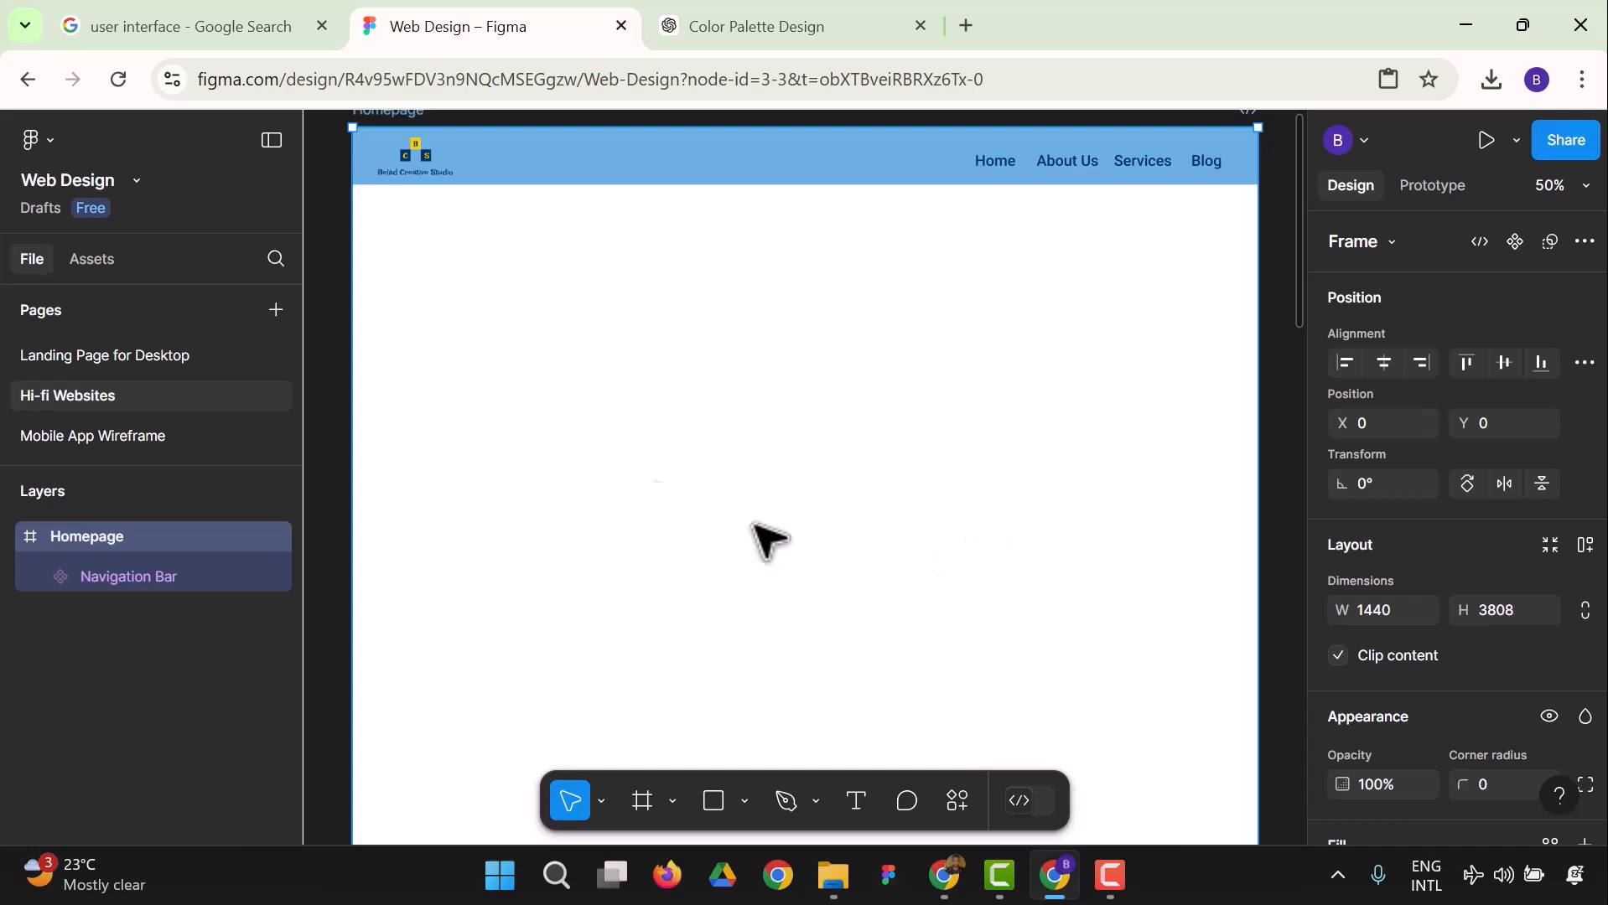
{"action": "left_click", "coordinate": [714, 801]}
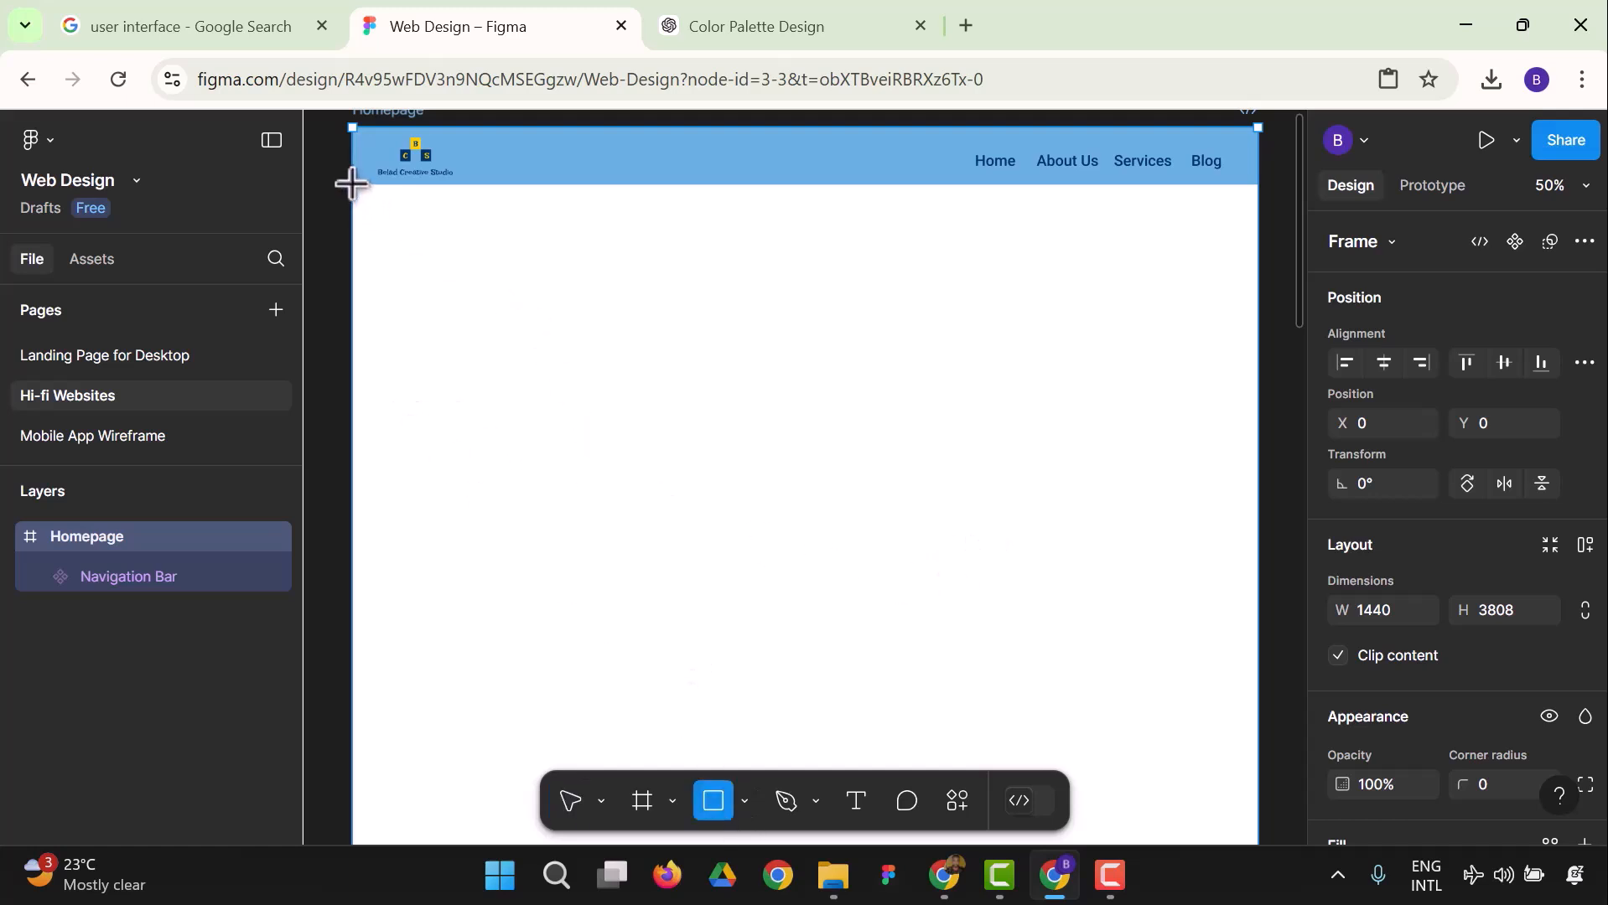
{"action": "mouse_move", "coordinate": [352, 185]}
{"action": "left_mouse_down"}
{"action": "mouse_move", "coordinate": [387, 290]}
{"action": "mouse_move", "coordinate": [456, 384]}
{"action": "mouse_move", "coordinate": [1227, 669]}
{"action": "mouse_move", "coordinate": [1267, 651]}
{"action": "mouse_move", "coordinate": [1246, 647]}
{"action": "mouse_move", "coordinate": [1264, 635]}
{"action": "mouse_move", "coordinate": [1254, 682]}
{"action": "left_mouse_up"}
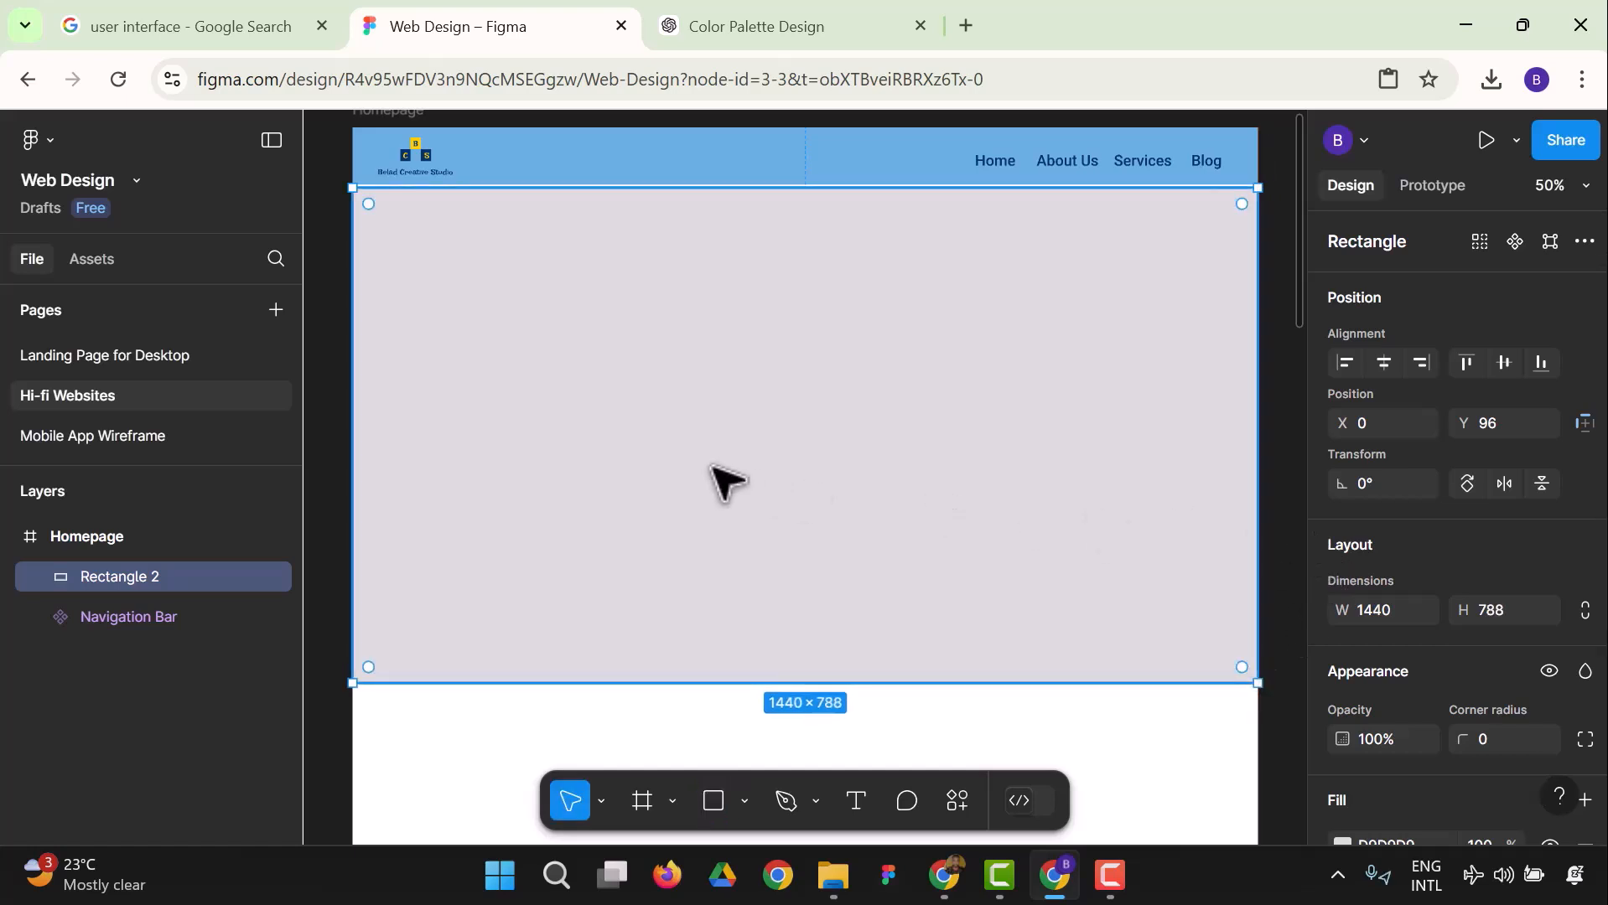
{"action": "left_click_drag", "start_coordinate": [718, 464], "coordinate": [719, 474]}
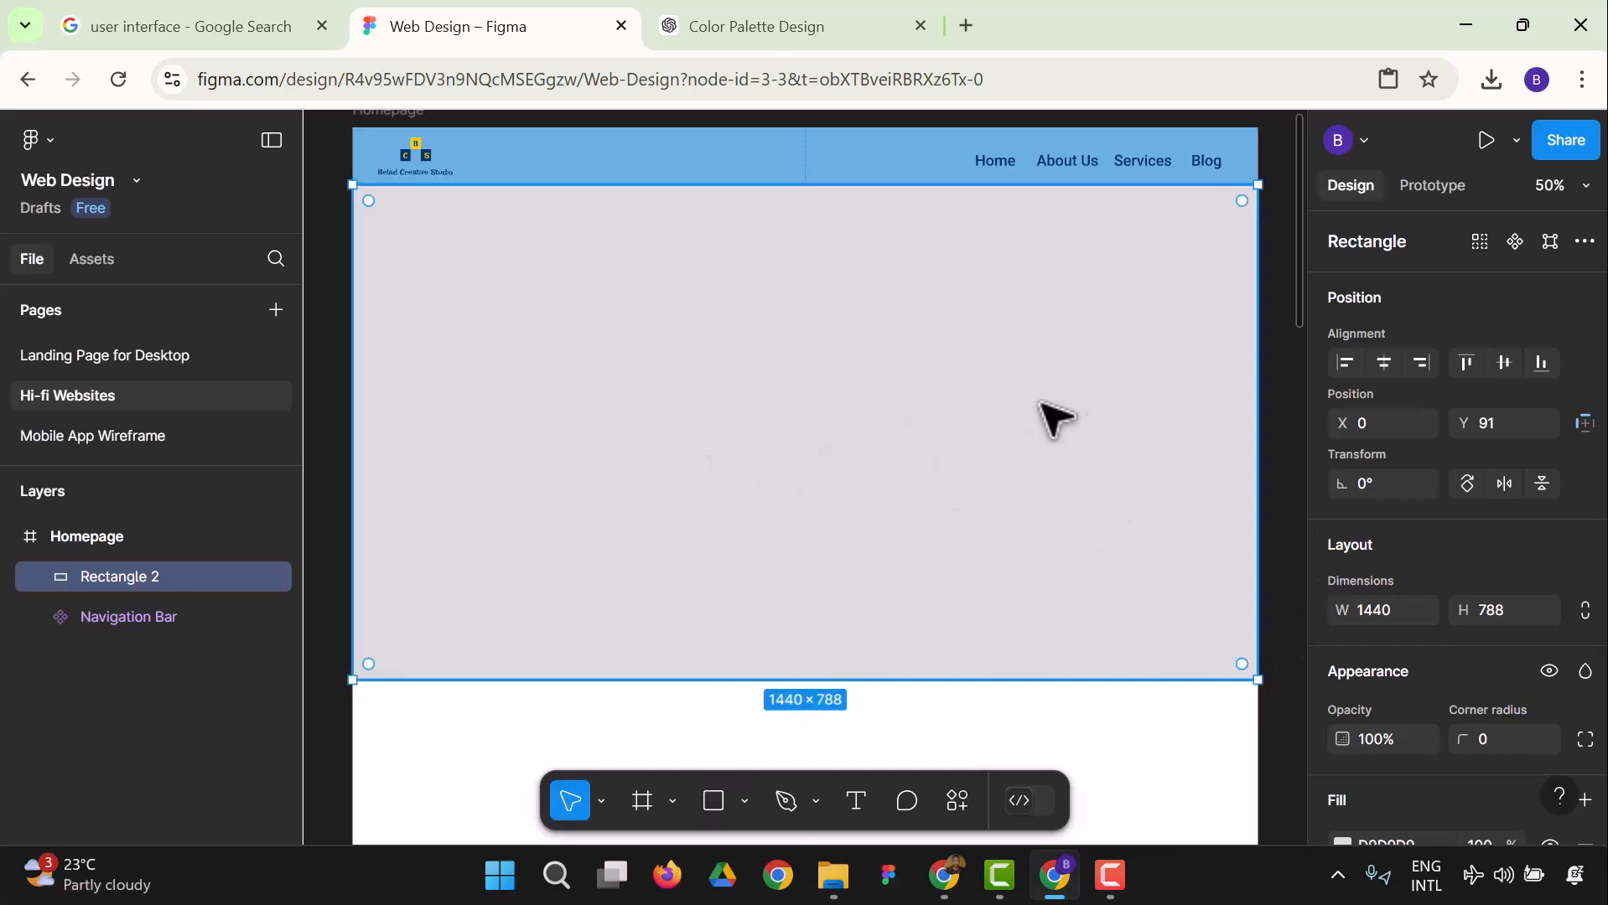
Stretch the rectangle's lower edge down to a height of about 859.
{"action": "left_click", "coordinate": [1302, 409]}
{"action": "left_click", "coordinate": [1175, 401]}
{"action": "left_click_drag", "start_coordinate": [830, 679], "coordinate": [833, 718]}
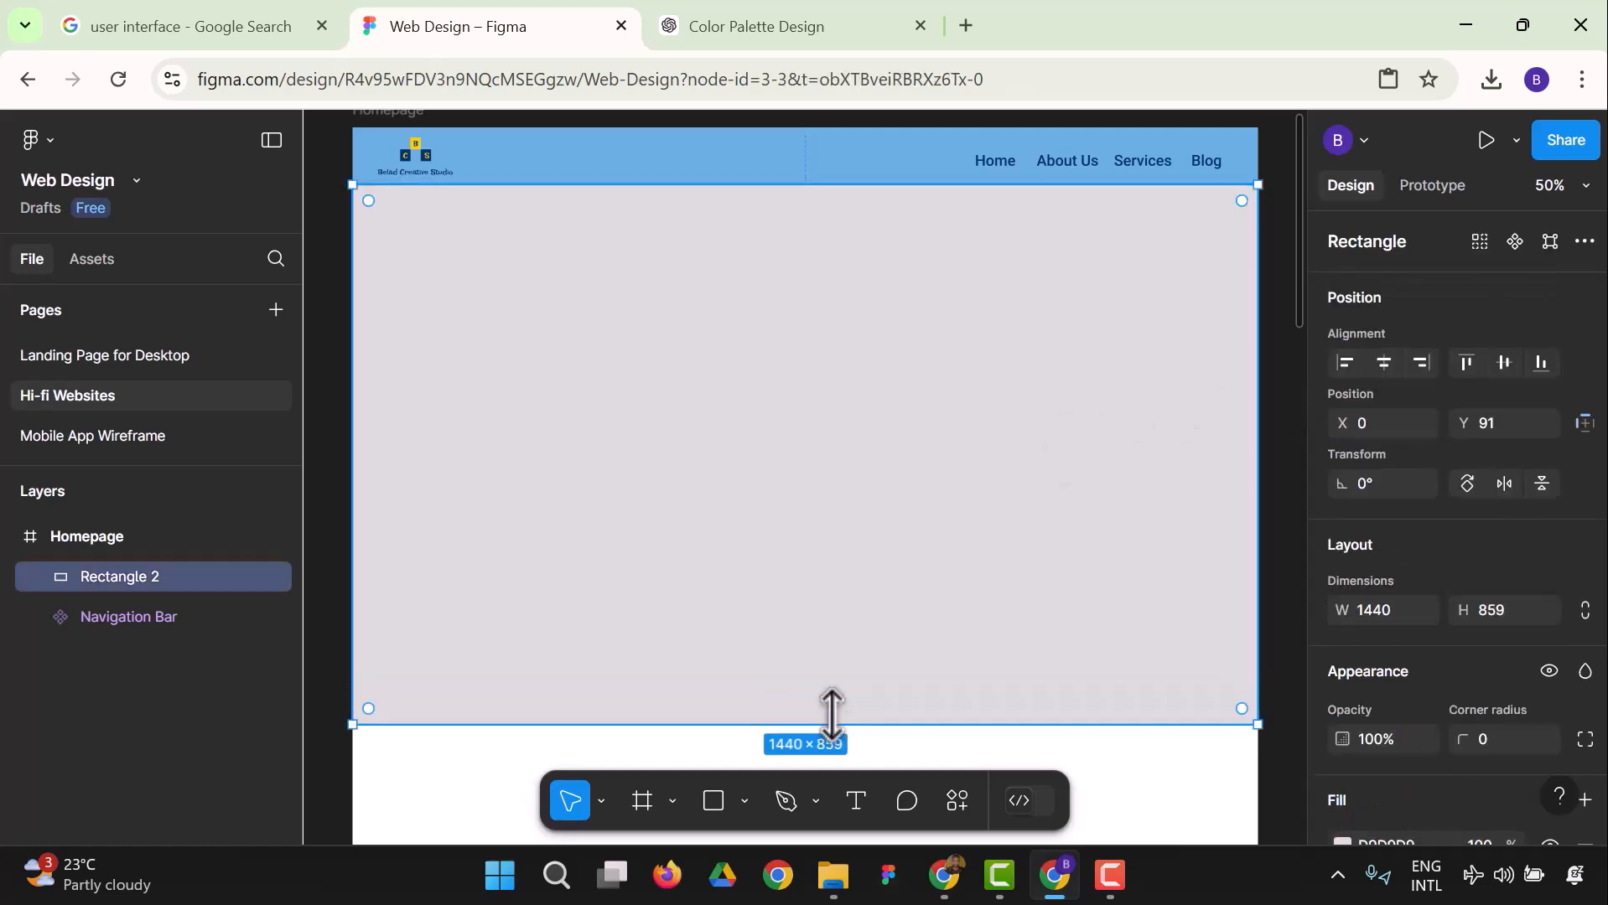
{"action": "left_click", "coordinate": [1284, 344]}
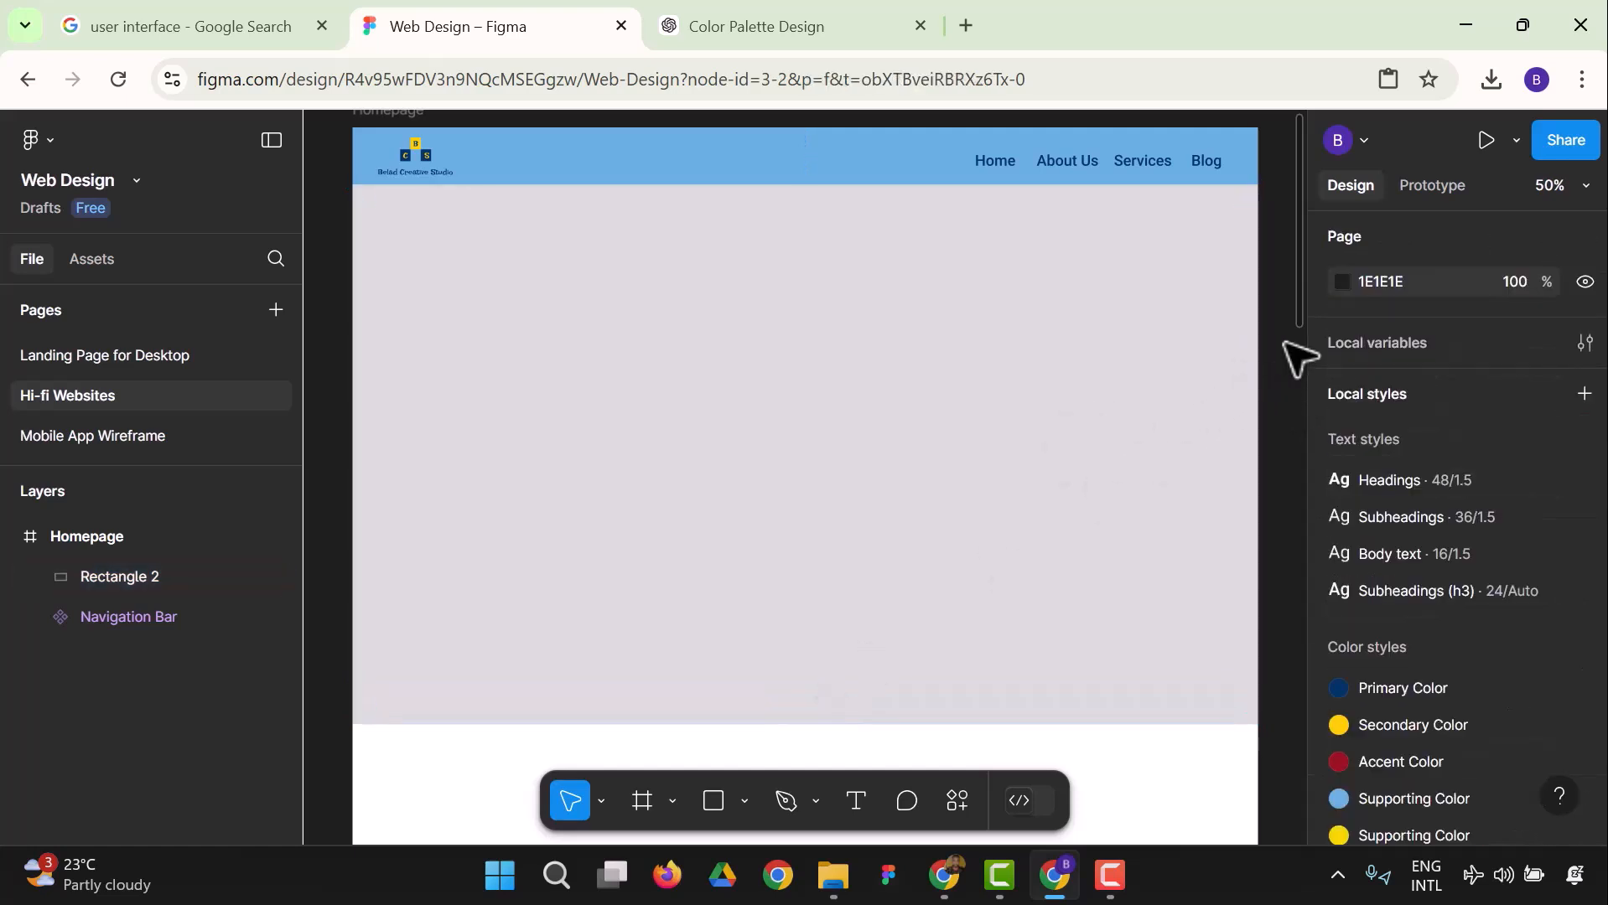
With the rectangle below the navigation bar selected, run the Unsplash plugin and search its photos for "tech".
{"action": "left_click", "coordinate": [473, 346]}
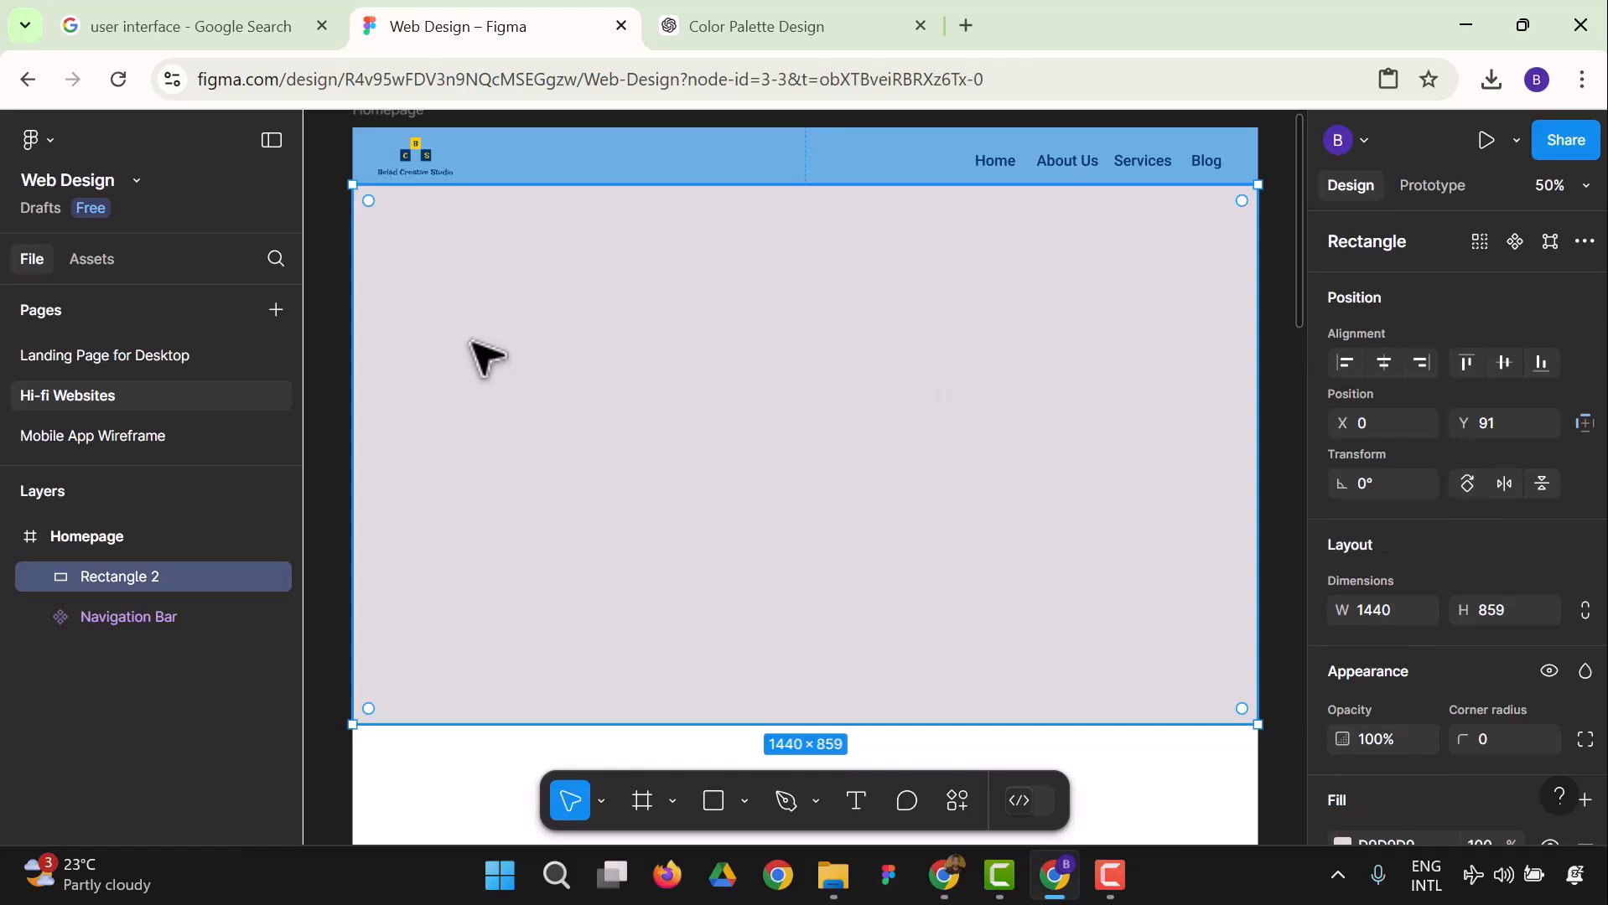
{"action": "left_click", "coordinate": [42, 141]}
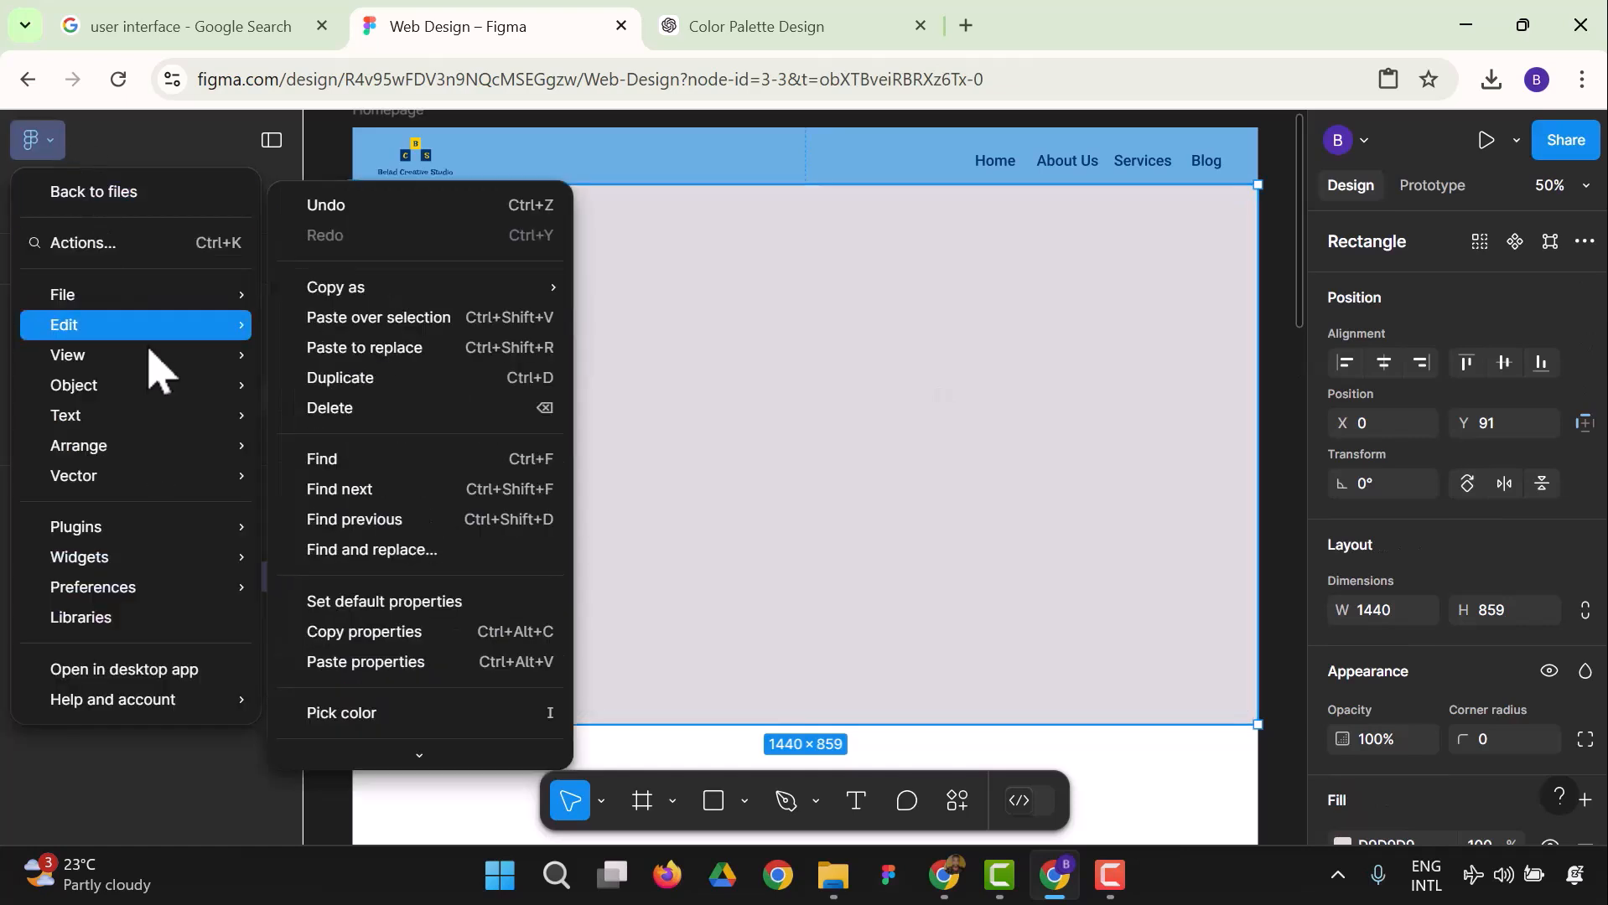
{"action": "mouse_move", "coordinate": [231, 537]}
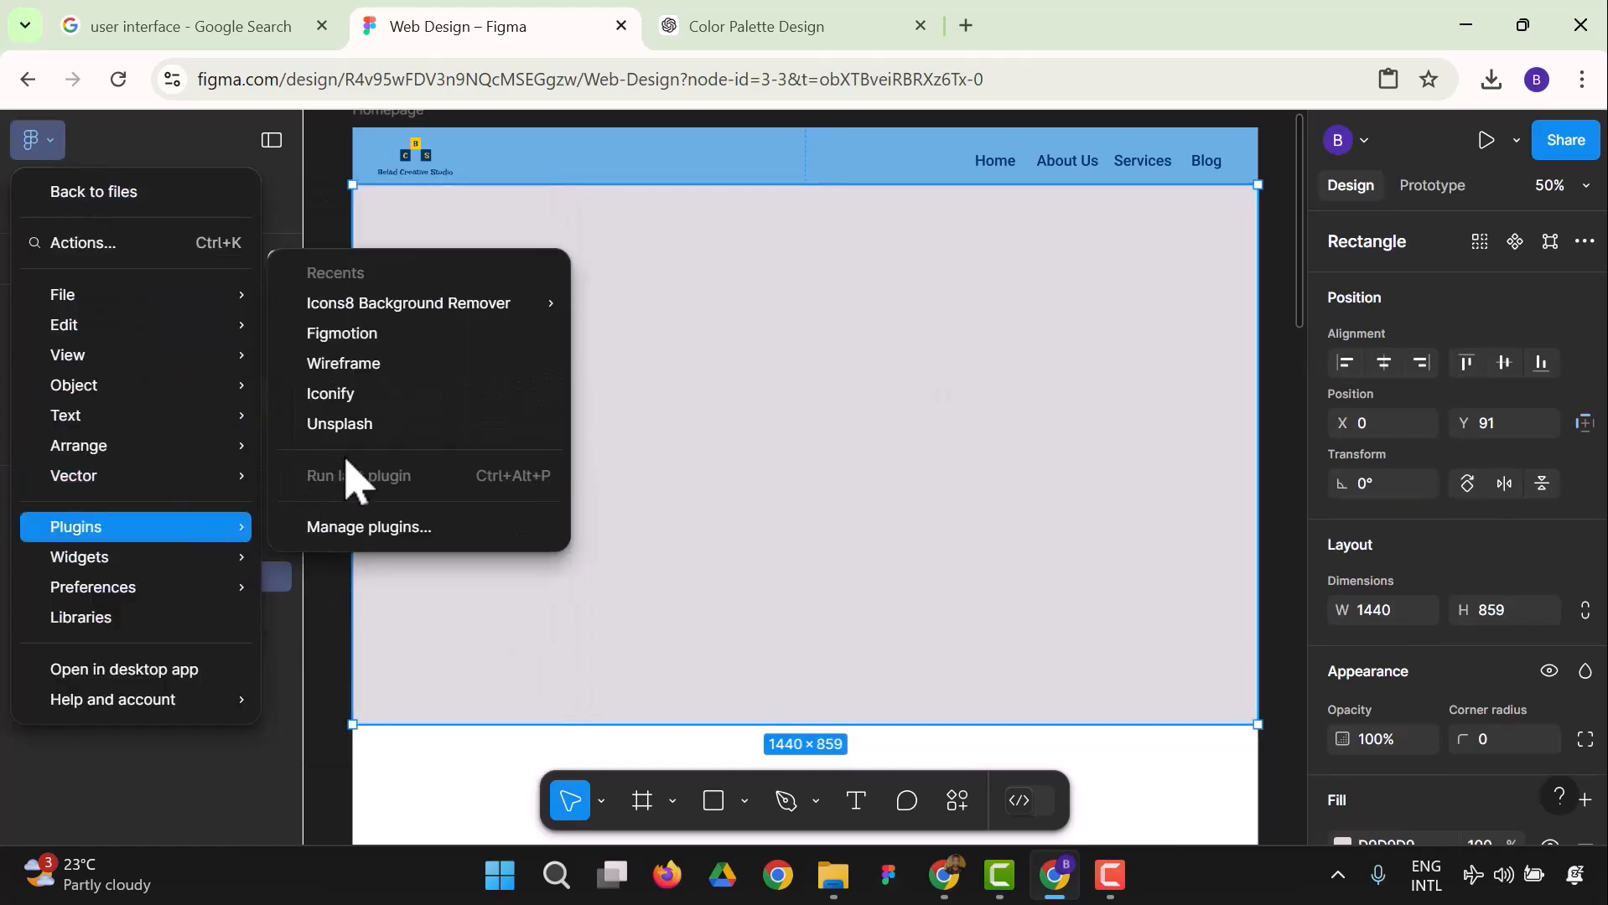
{"action": "left_click", "coordinate": [363, 428]}
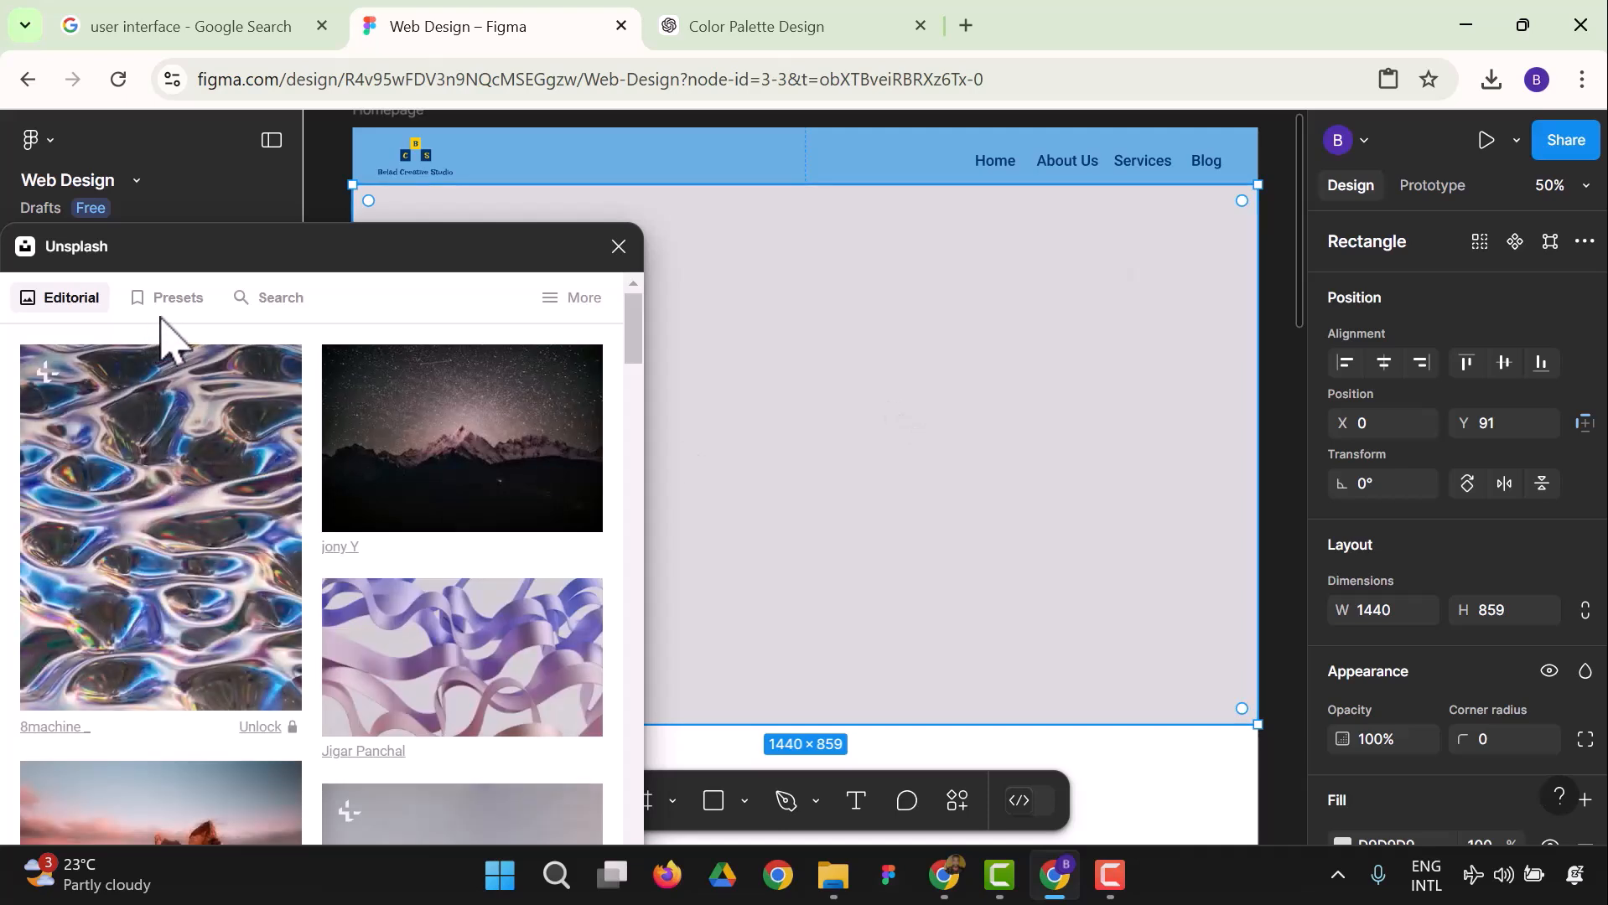
{"action": "left_click", "coordinate": [250, 304]}
{"action": "left_click", "coordinate": [217, 378]}
{"action": "type", "text": "tech"}
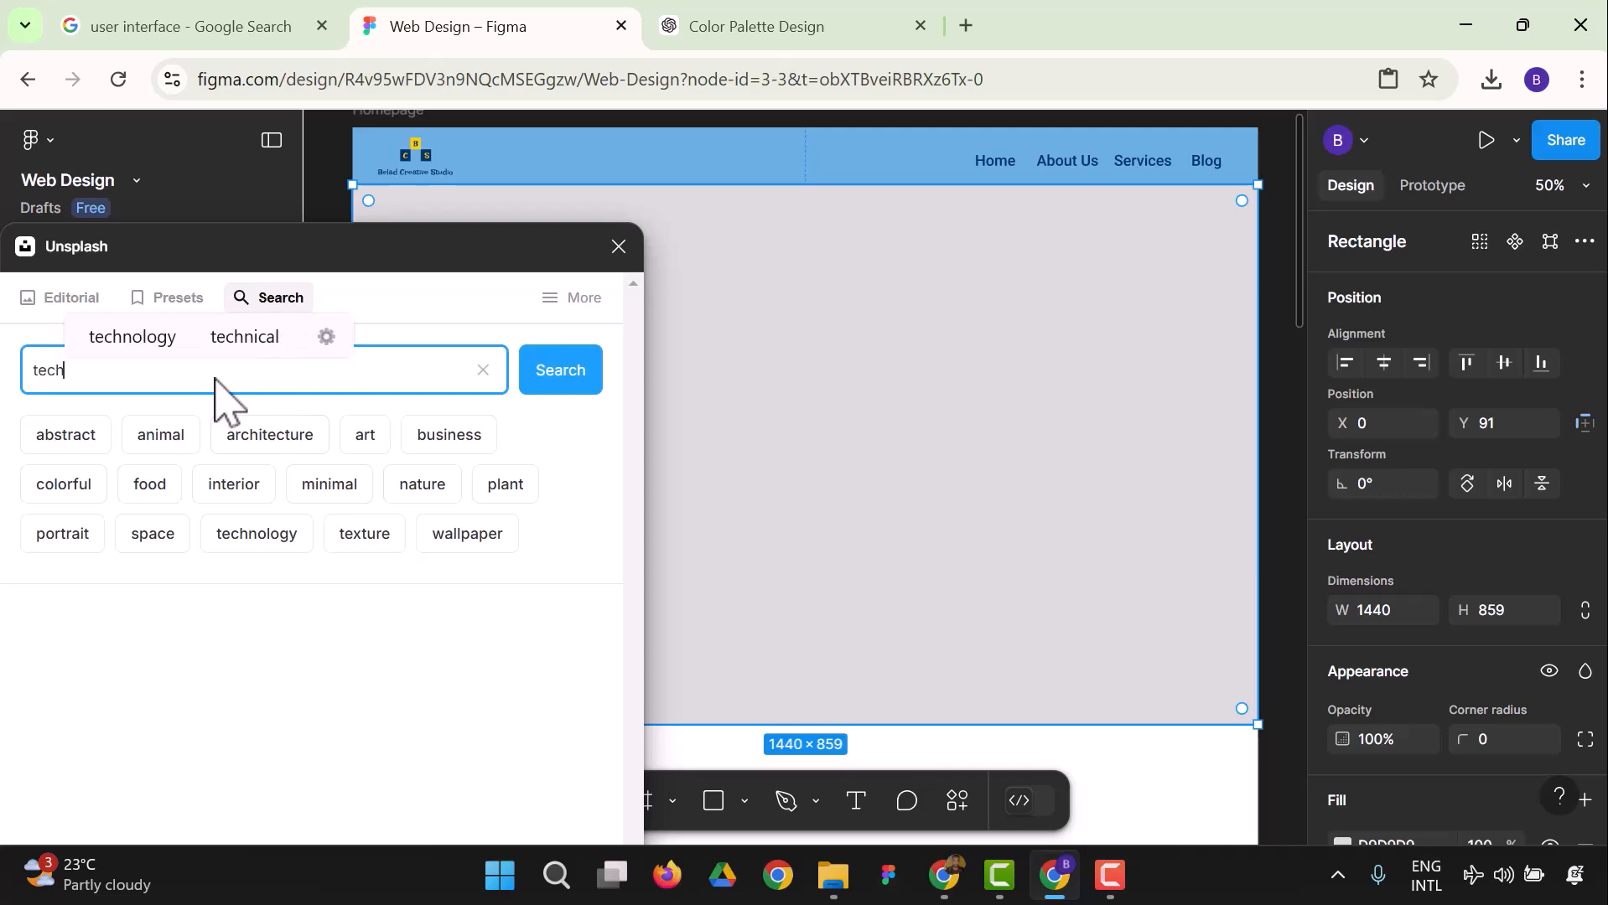
{"action": "left_click", "coordinate": [545, 385]}
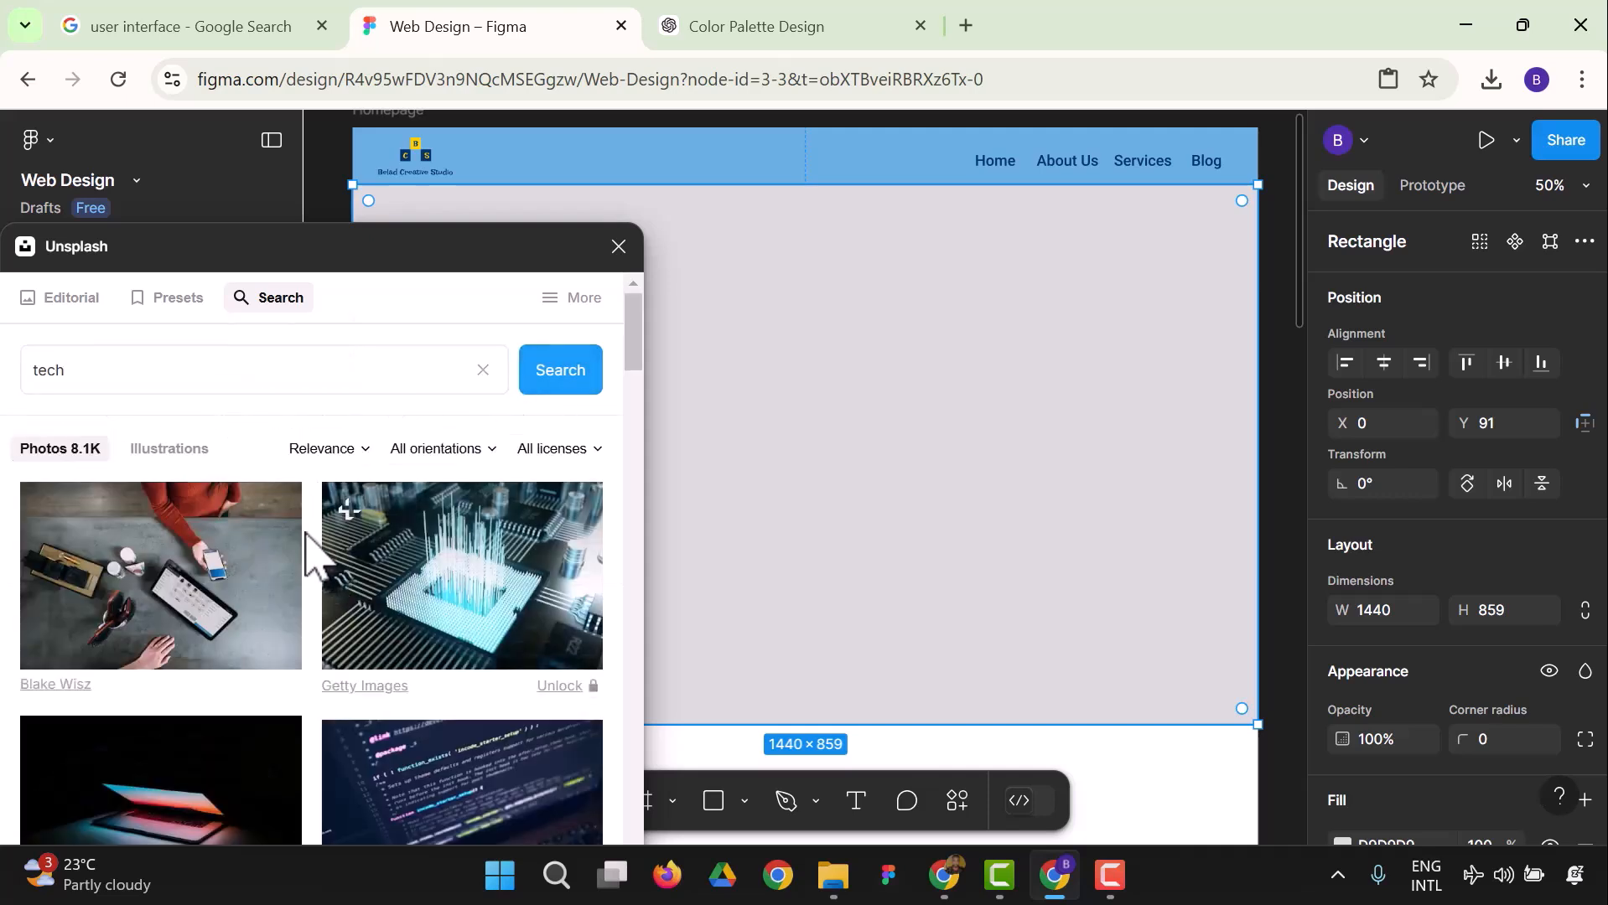
Fill the rectangle with the Unsplash photo of a half-open laptop in orange and purple light, and close the plugin.
{"action": "scroll", "coordinate": [336, 566], "scroll_direction": "down", "scroll_amount": 3}
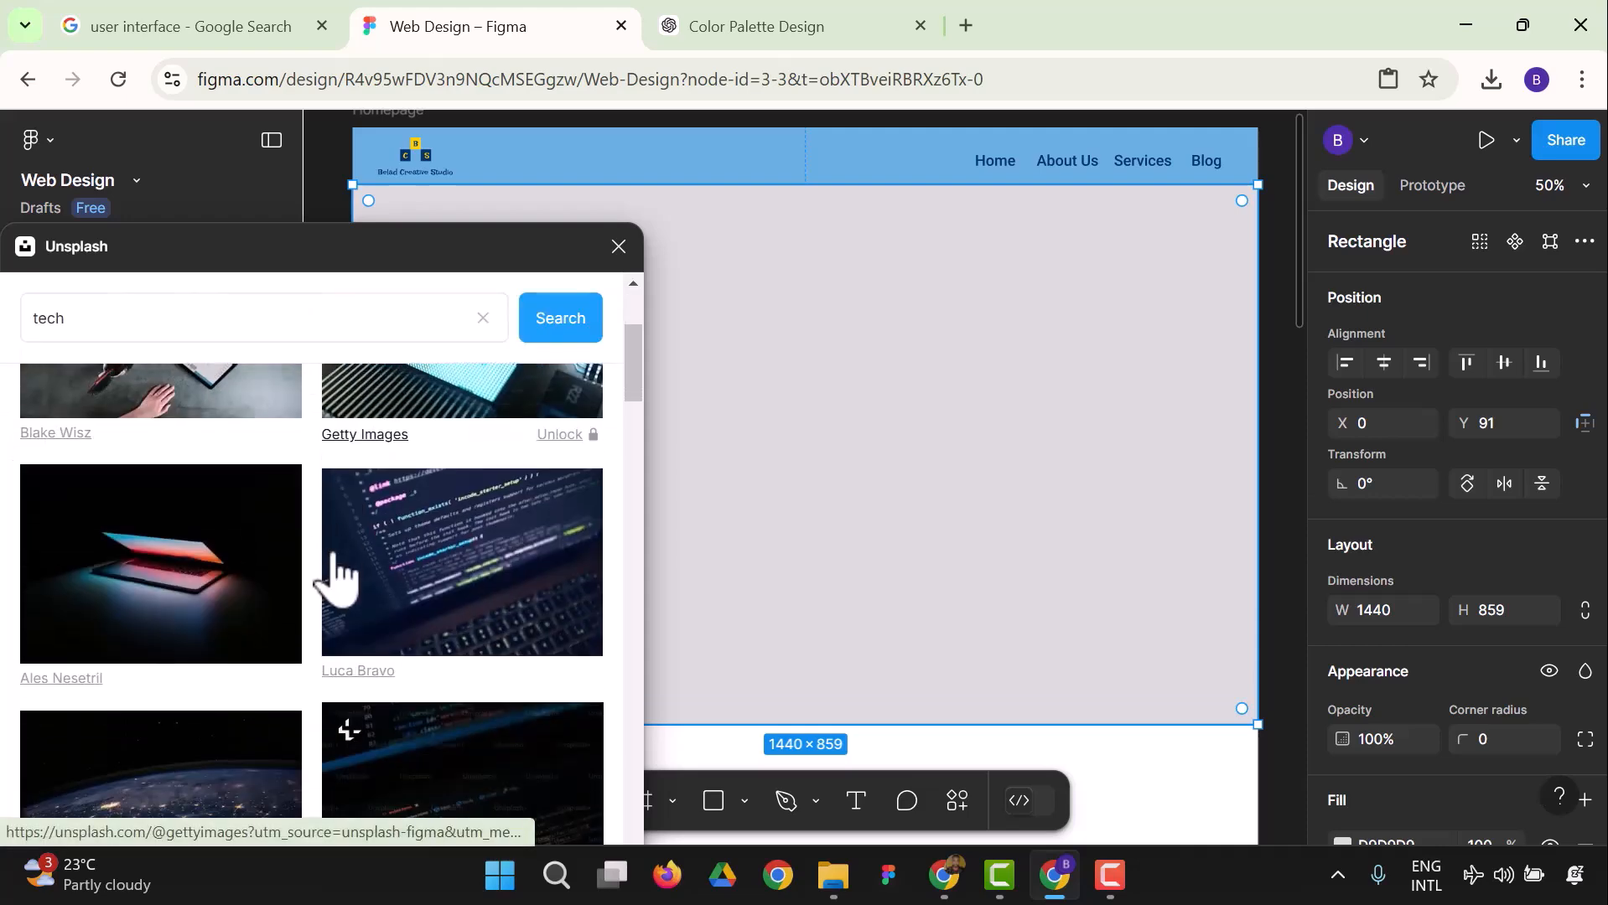
{"action": "scroll", "coordinate": [352, 570], "scroll_direction": "down", "scroll_amount": 5}
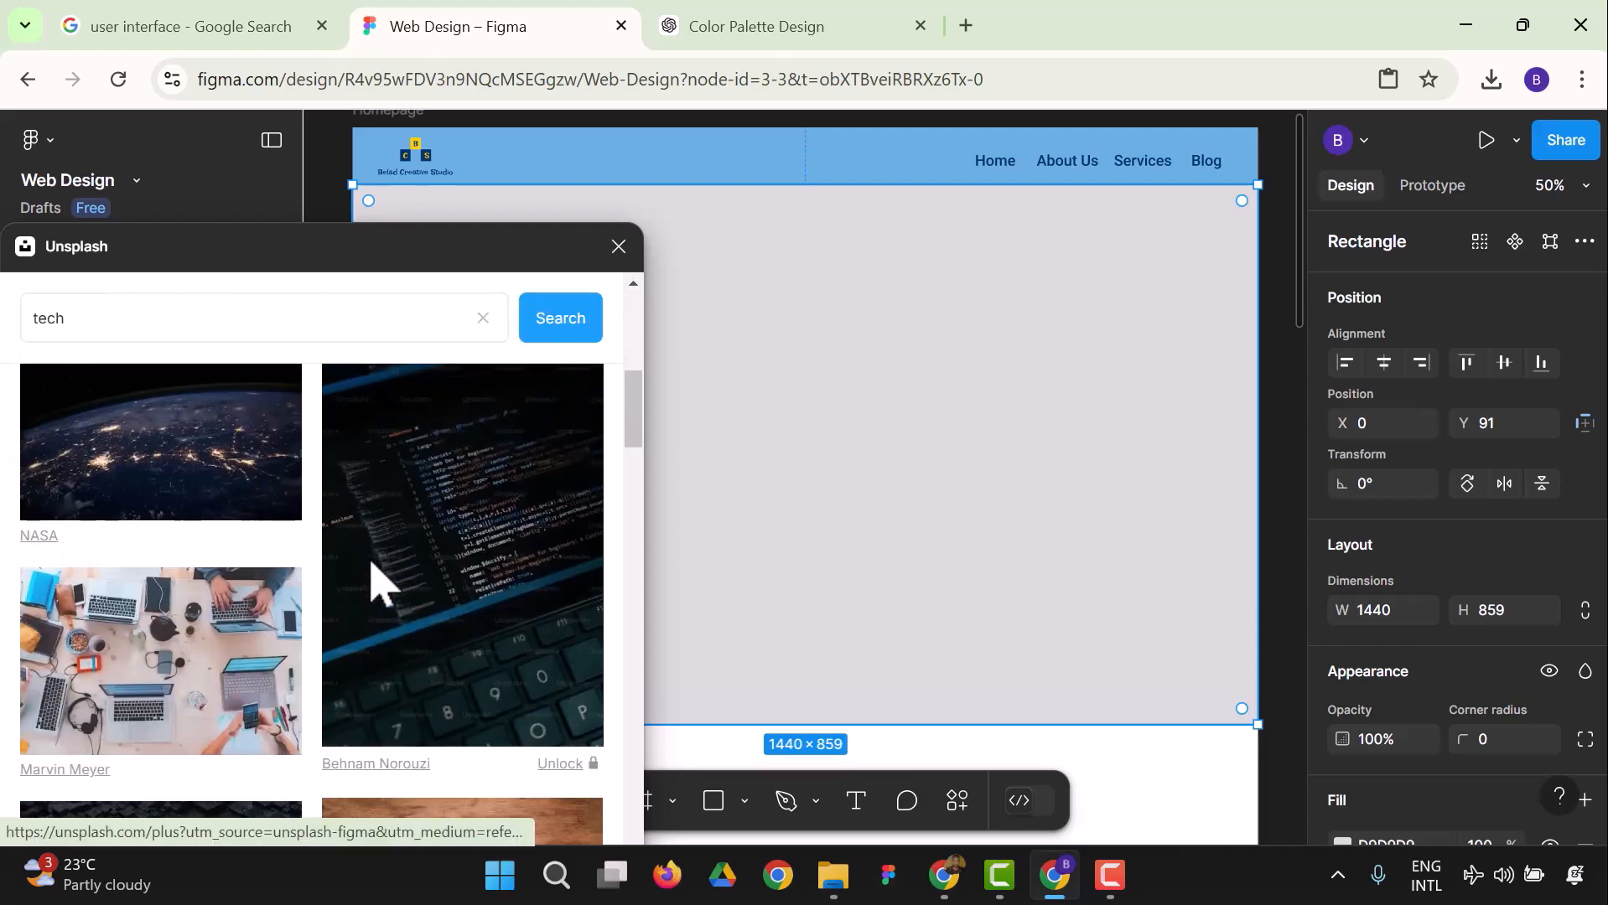
{"action": "scroll", "coordinate": [375, 578], "scroll_direction": "down", "scroll_amount": 6}
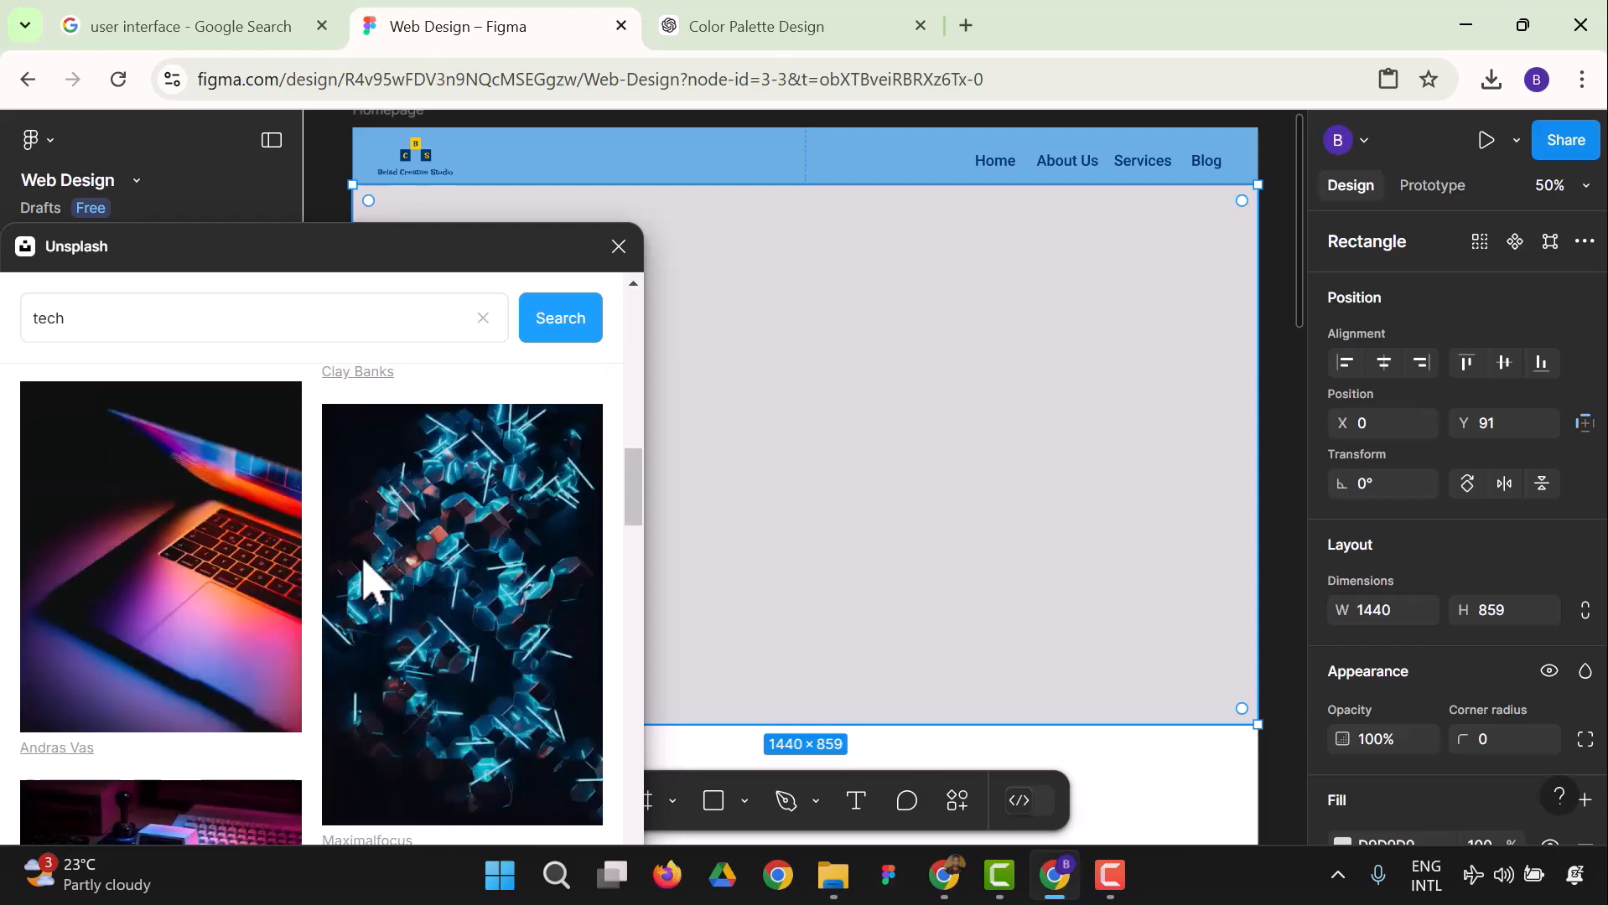
{"action": "scroll", "coordinate": [352, 553], "scroll_direction": "down", "scroll_amount": 4}
{"action": "scroll", "coordinate": [424, 553], "scroll_direction": "down", "scroll_amount": 4}
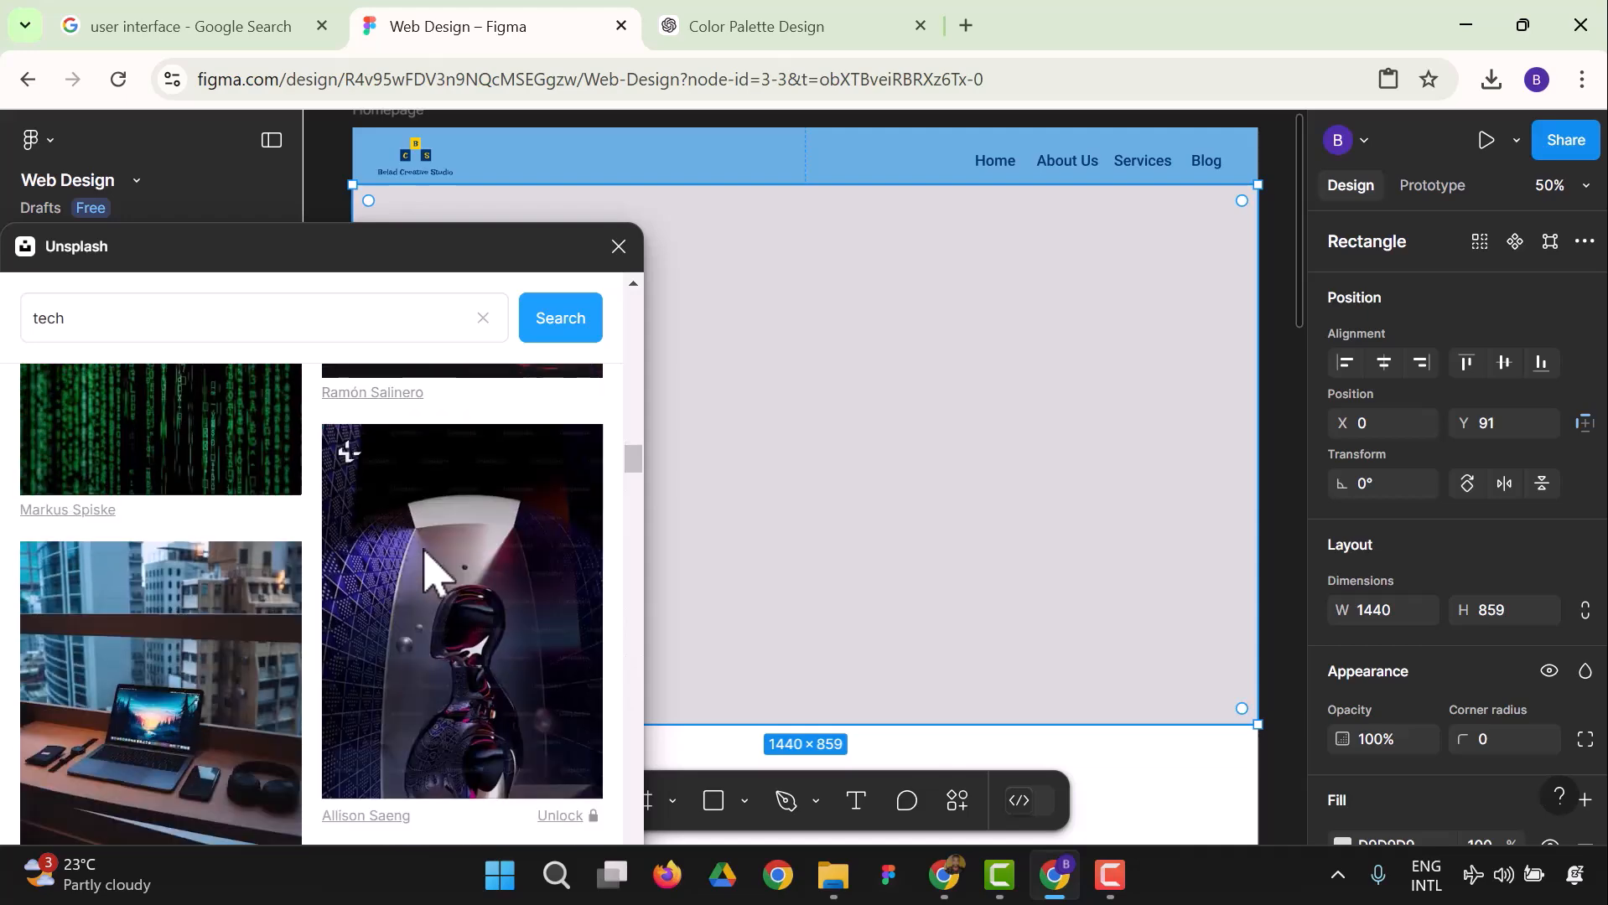
{"action": "scroll", "coordinate": [428, 561], "scroll_direction": "down", "scroll_amount": 2}
{"action": "scroll", "coordinate": [428, 569], "scroll_direction": "down", "scroll_amount": 3}
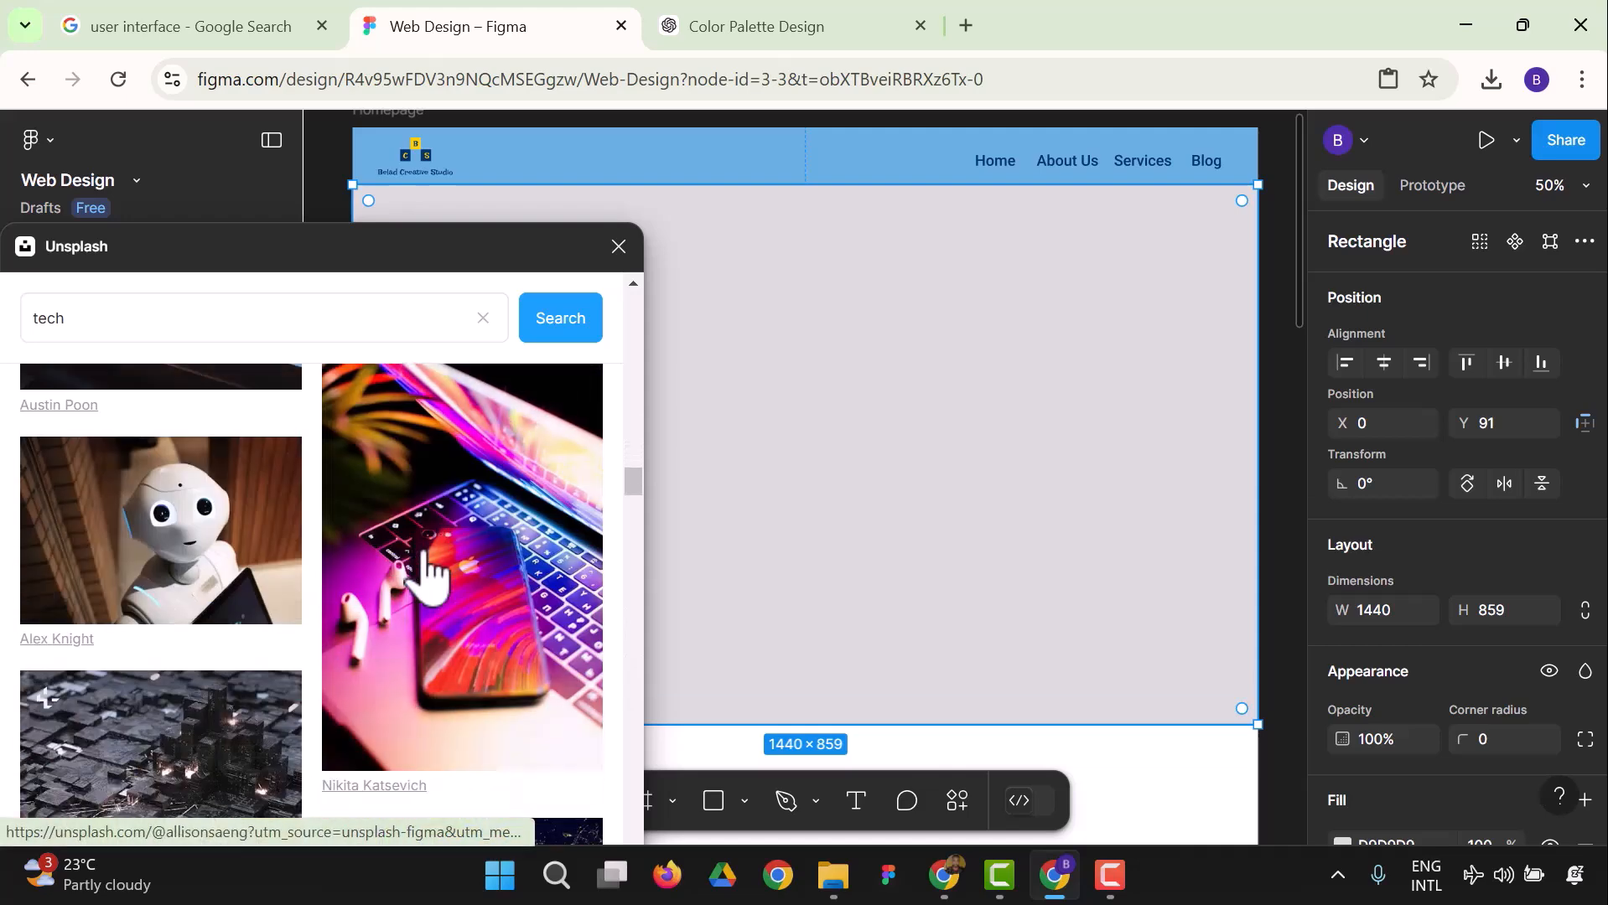
{"action": "scroll", "coordinate": [427, 570], "scroll_direction": "down", "scroll_amount": 10}
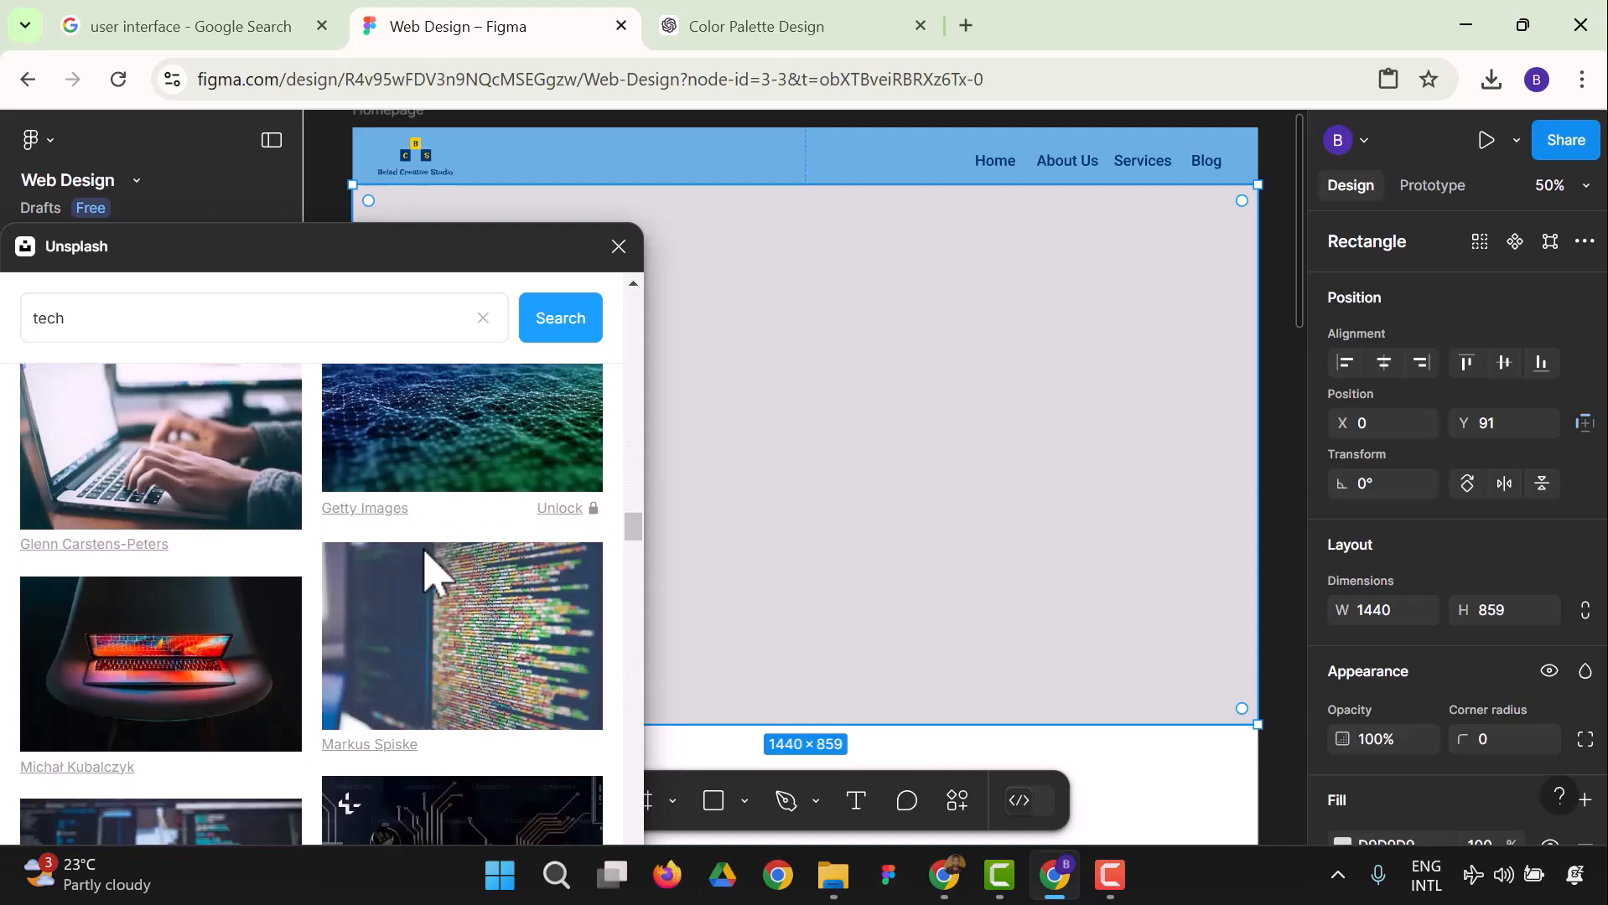
{"action": "scroll", "coordinate": [427, 570], "scroll_direction": "down", "scroll_amount": 10}
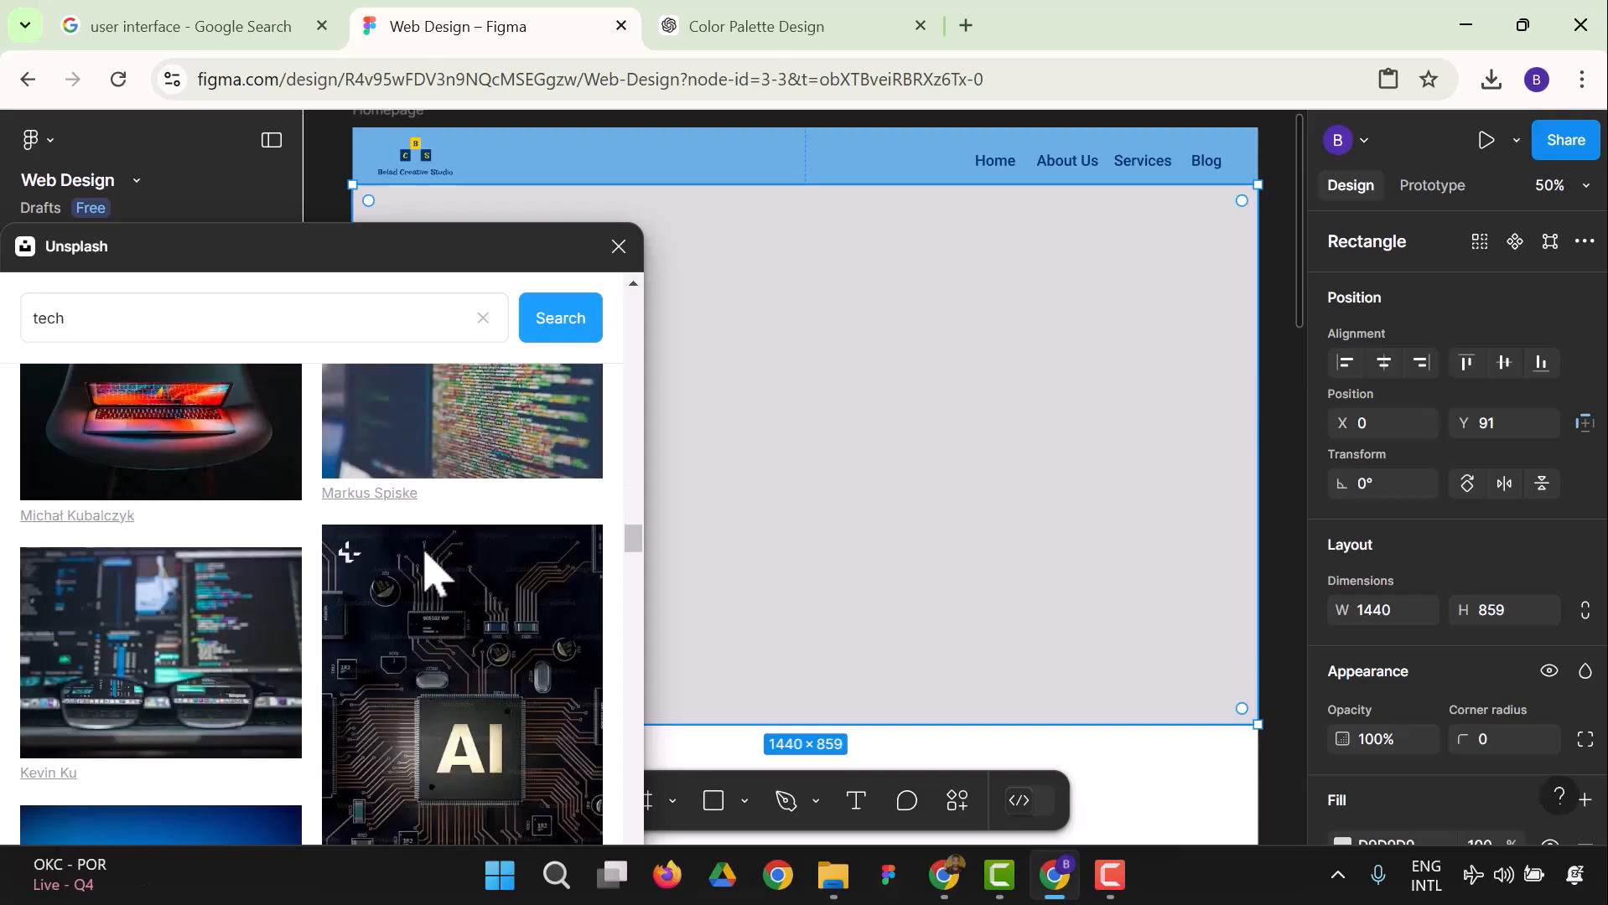
{"action": "scroll", "coordinate": [427, 570], "scroll_direction": "up", "scroll_amount": 10}
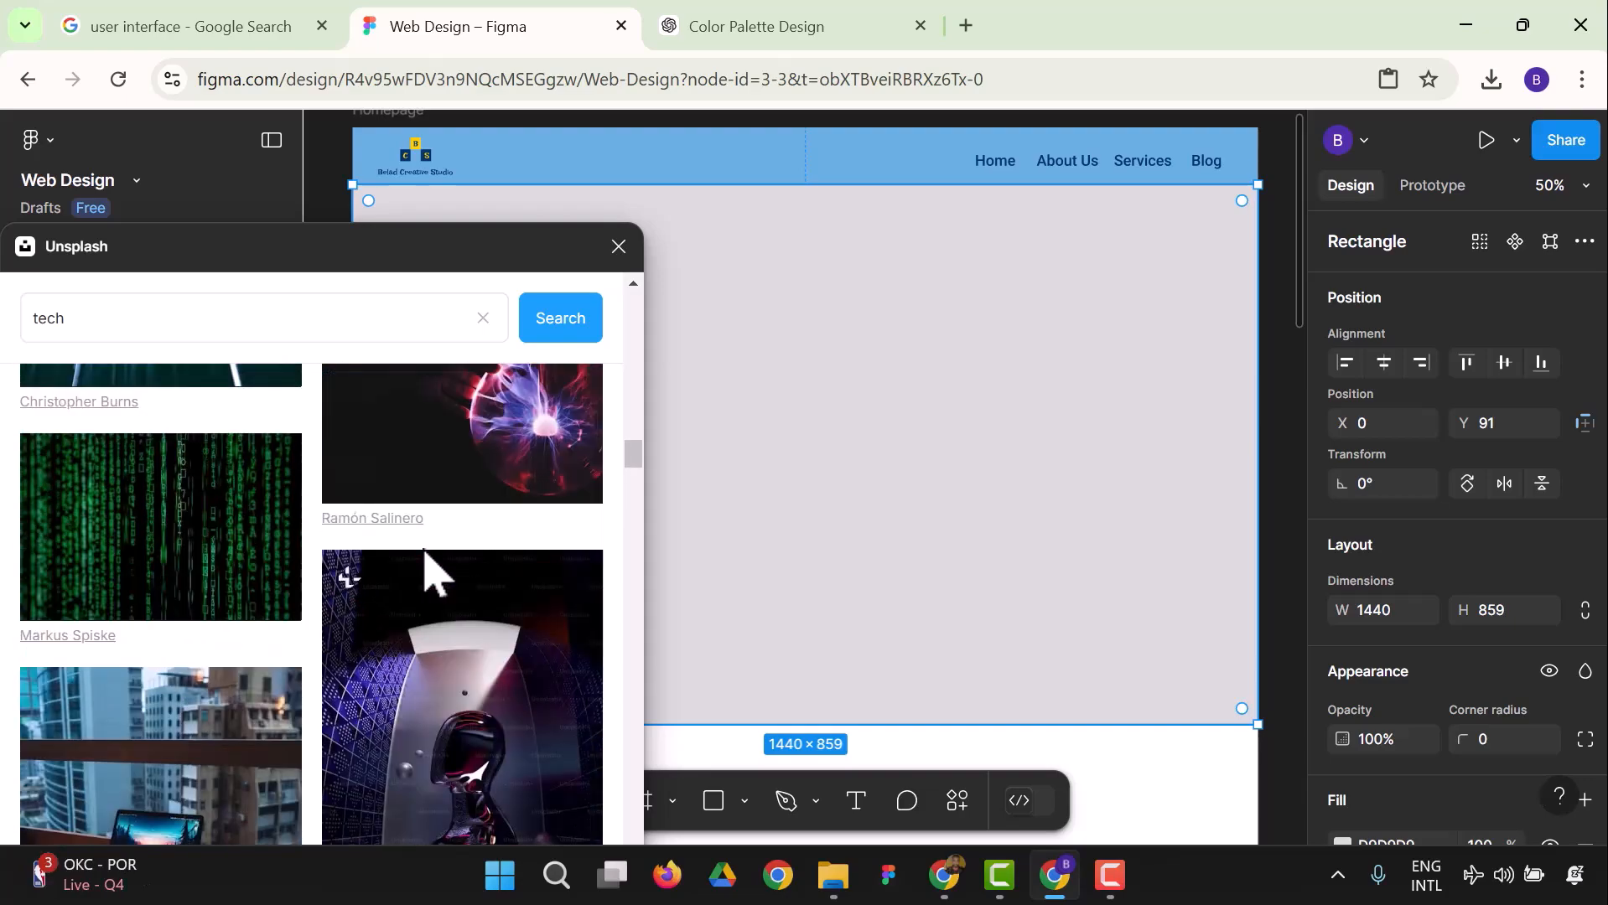
{"action": "scroll", "coordinate": [429, 572], "scroll_direction": "up", "scroll_amount": 4}
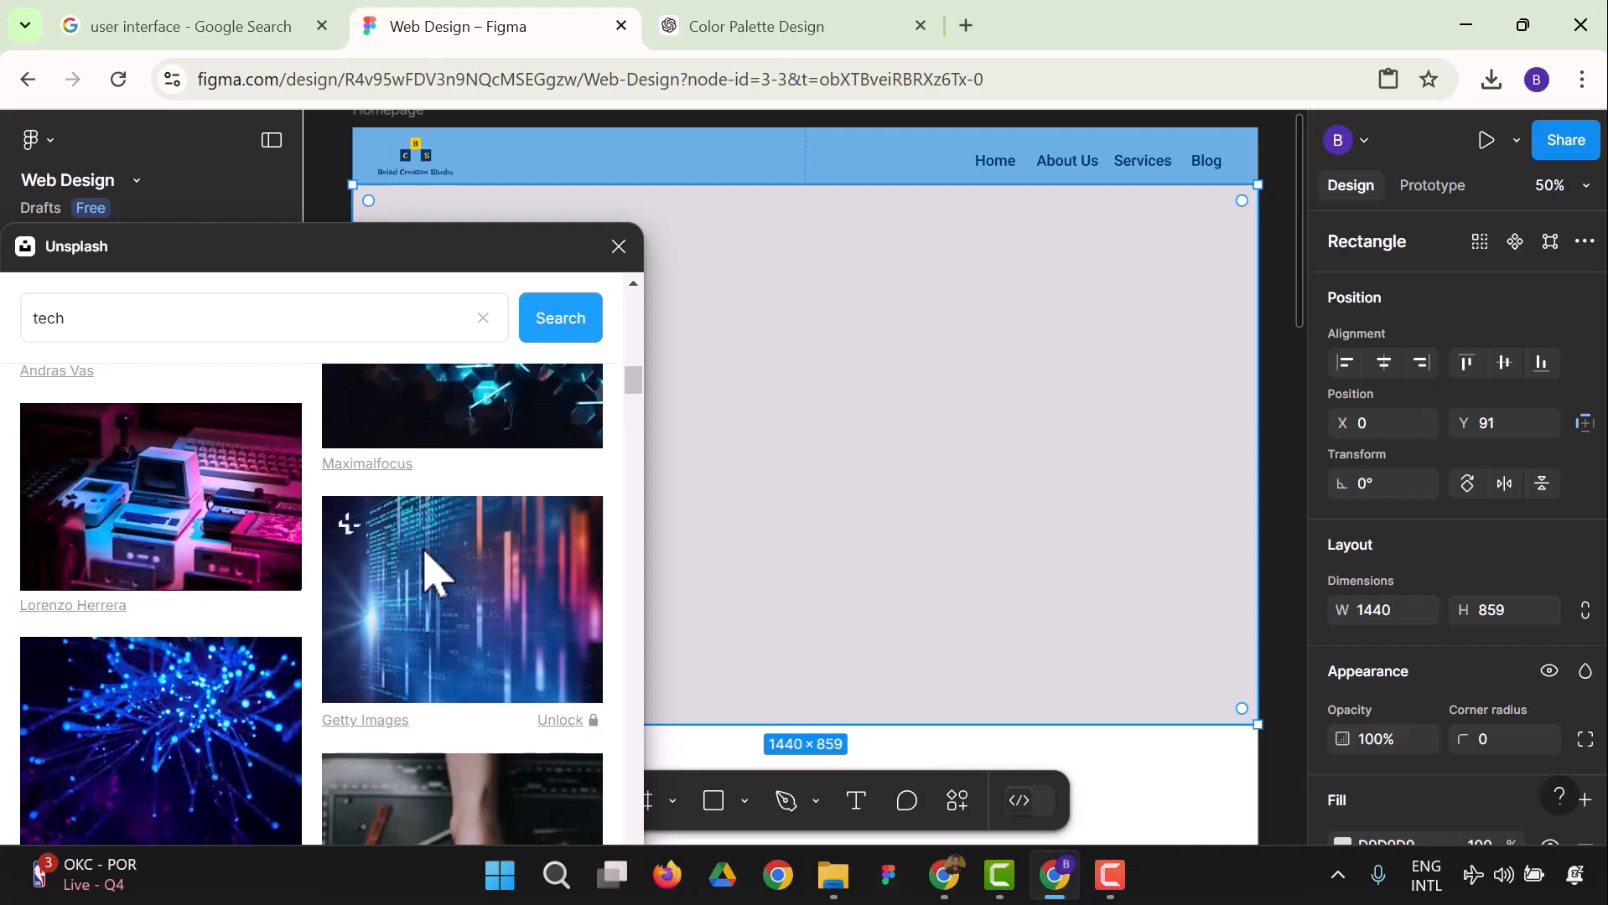
{"action": "scroll", "coordinate": [429, 573], "scroll_direction": "up", "scroll_amount": 4}
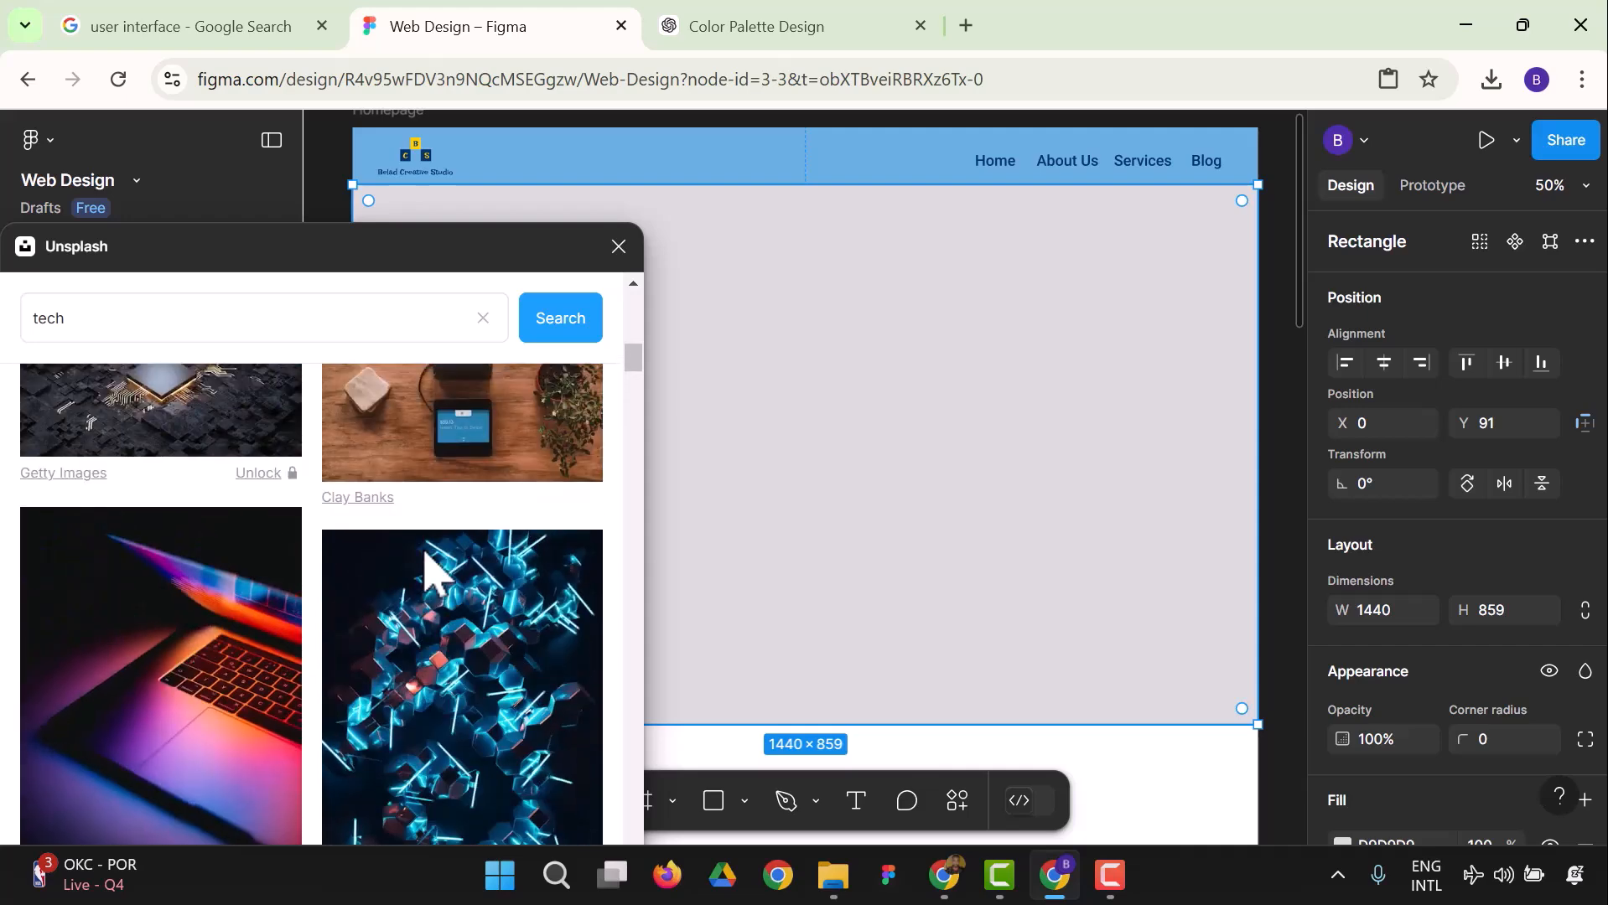
{"action": "left_click", "coordinate": [250, 636]}
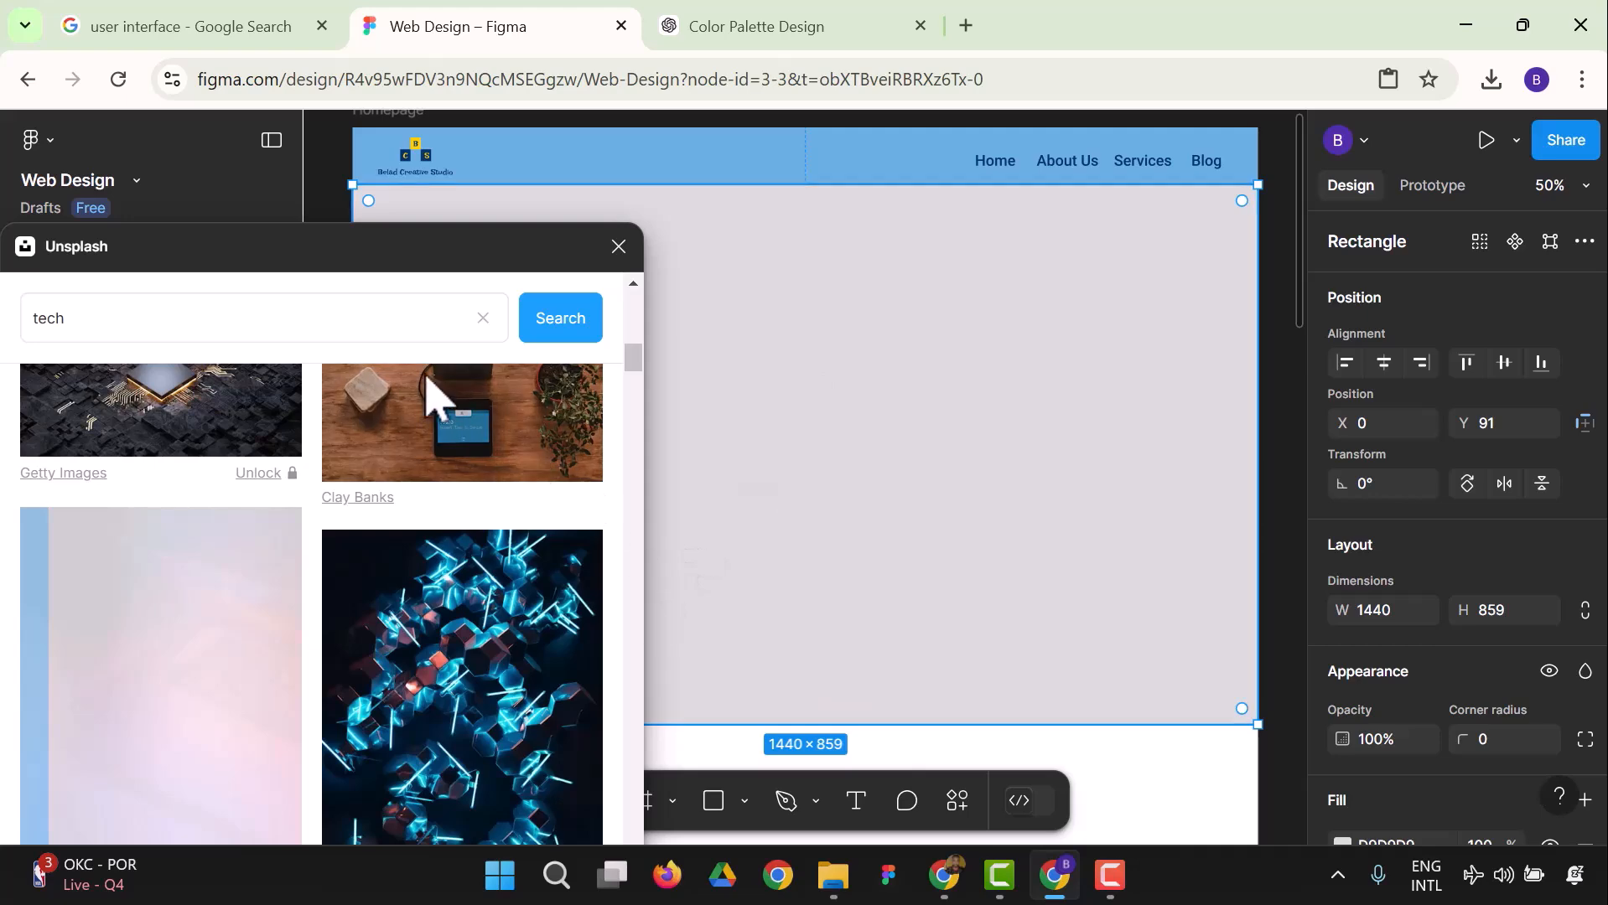
{"action": "left_click_drag", "start_coordinate": [384, 259], "coordinate": [373, 216]}
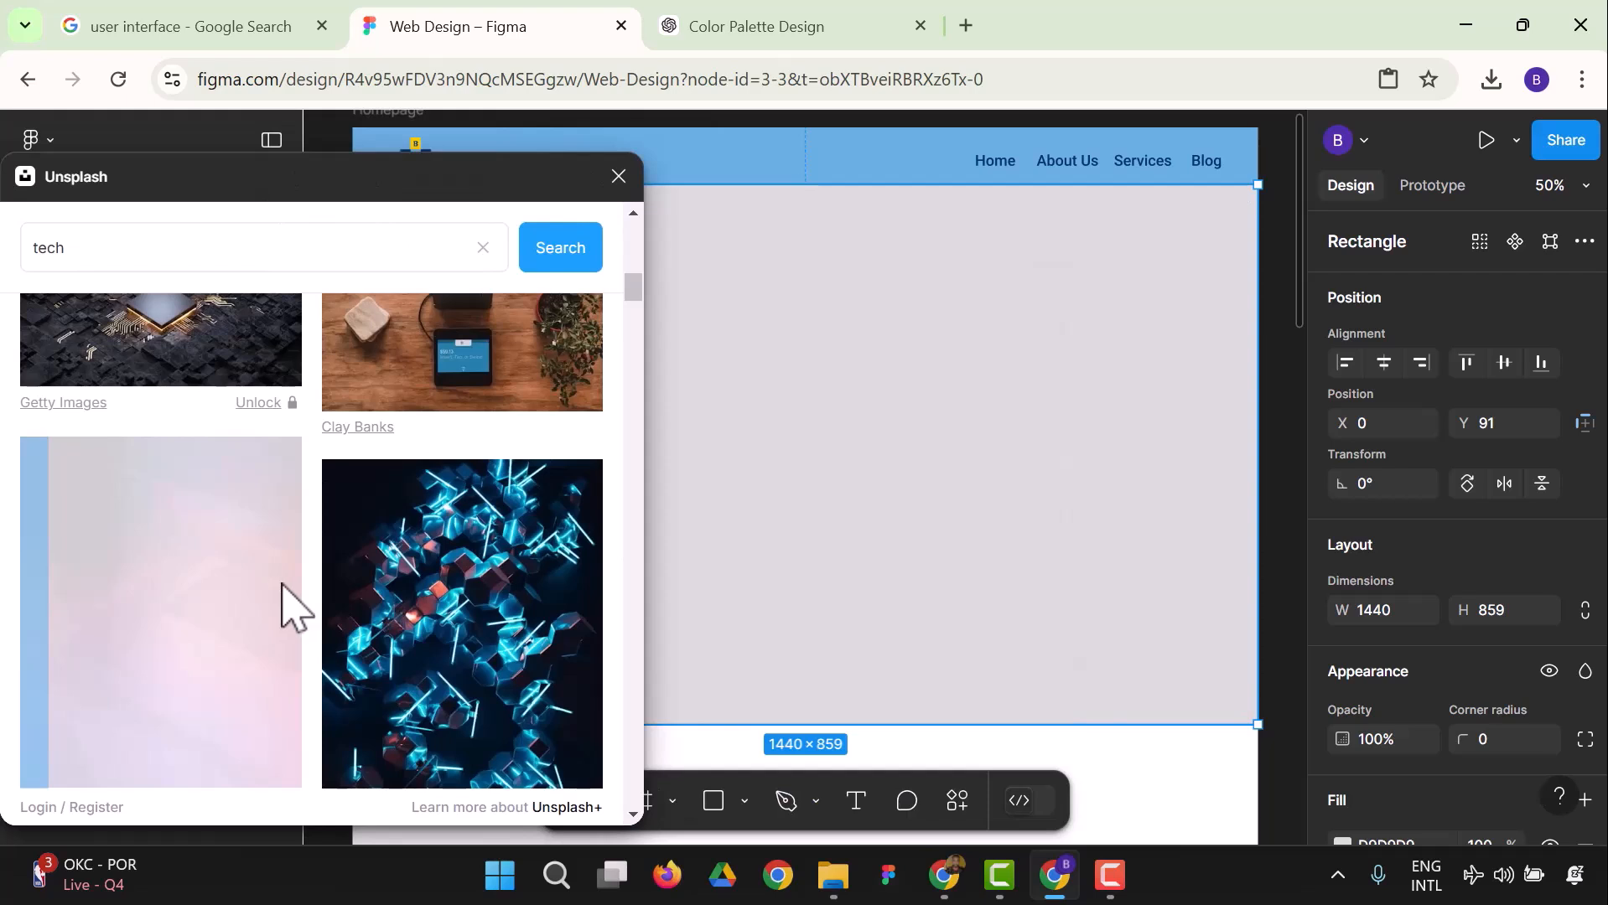
{"action": "left_click", "coordinate": [618, 177]}
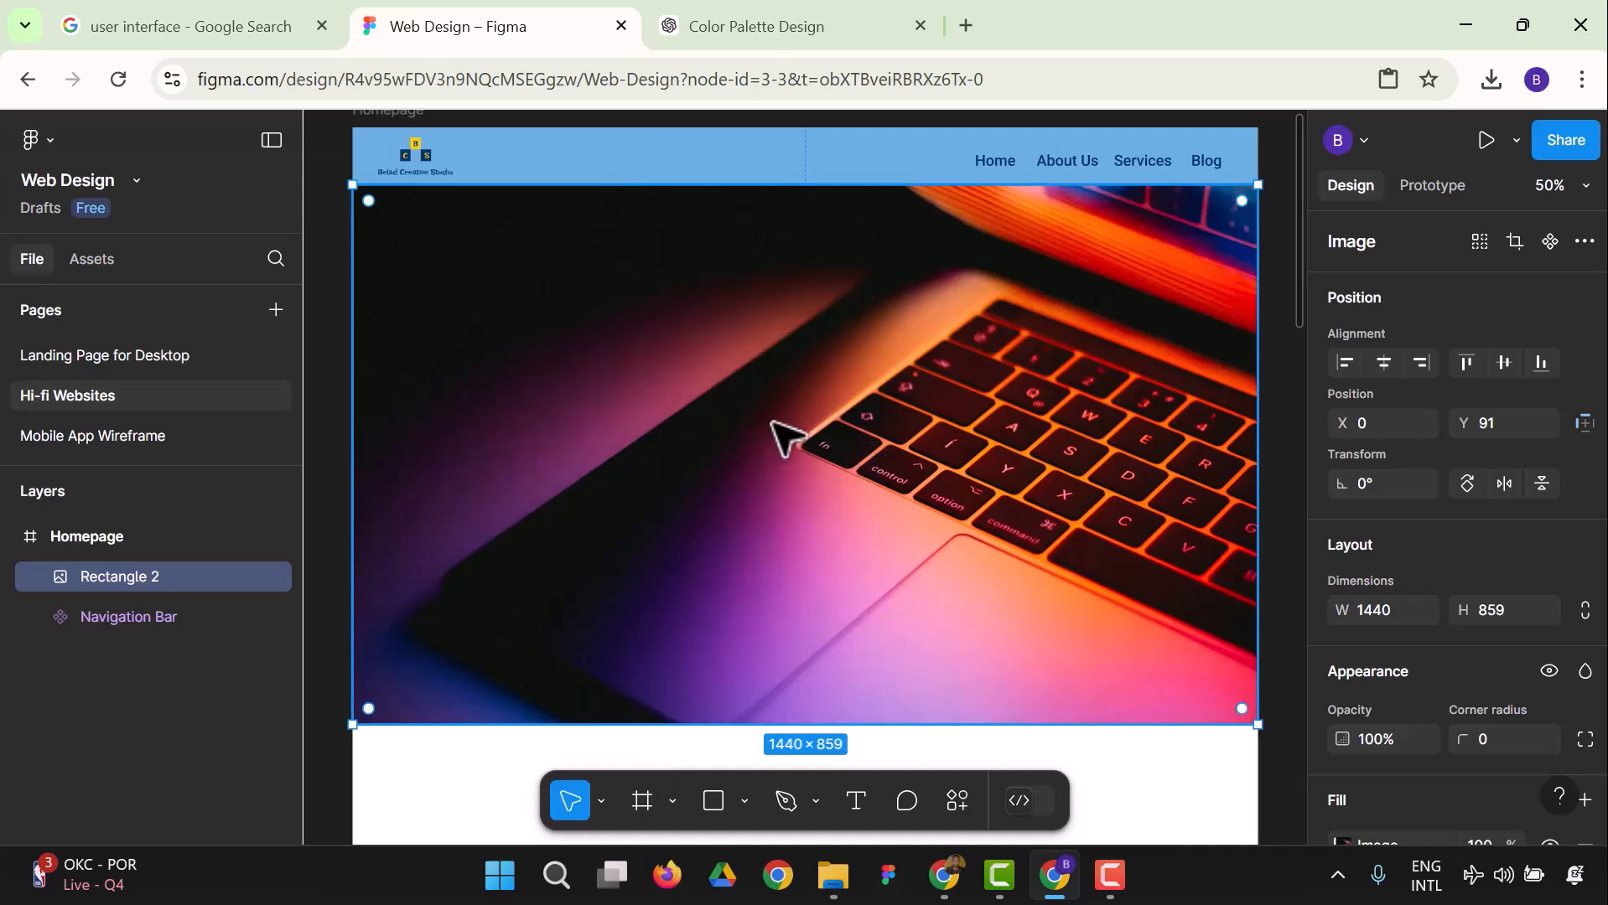
Adjust the rectangle's image fill by lowering exposure, saturation and shadows and raising contrast, temperature, tint and highlights.
{"action": "scroll", "coordinate": [1428, 538], "scroll_direction": "down", "scroll_amount": 3}
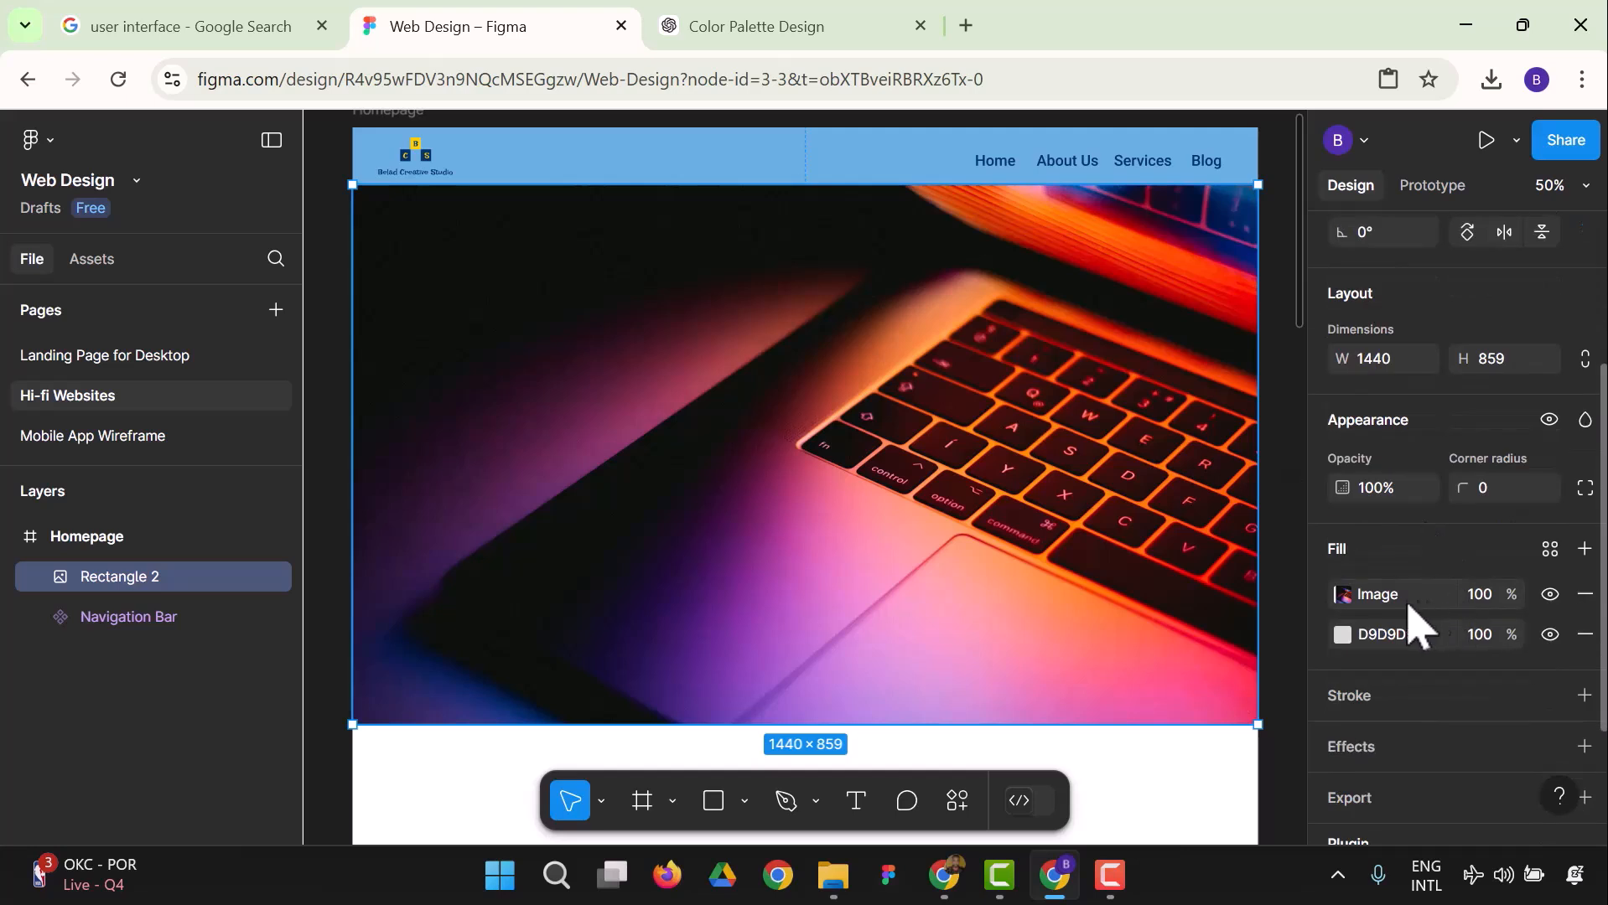
{"action": "left_click", "coordinate": [1350, 595]}
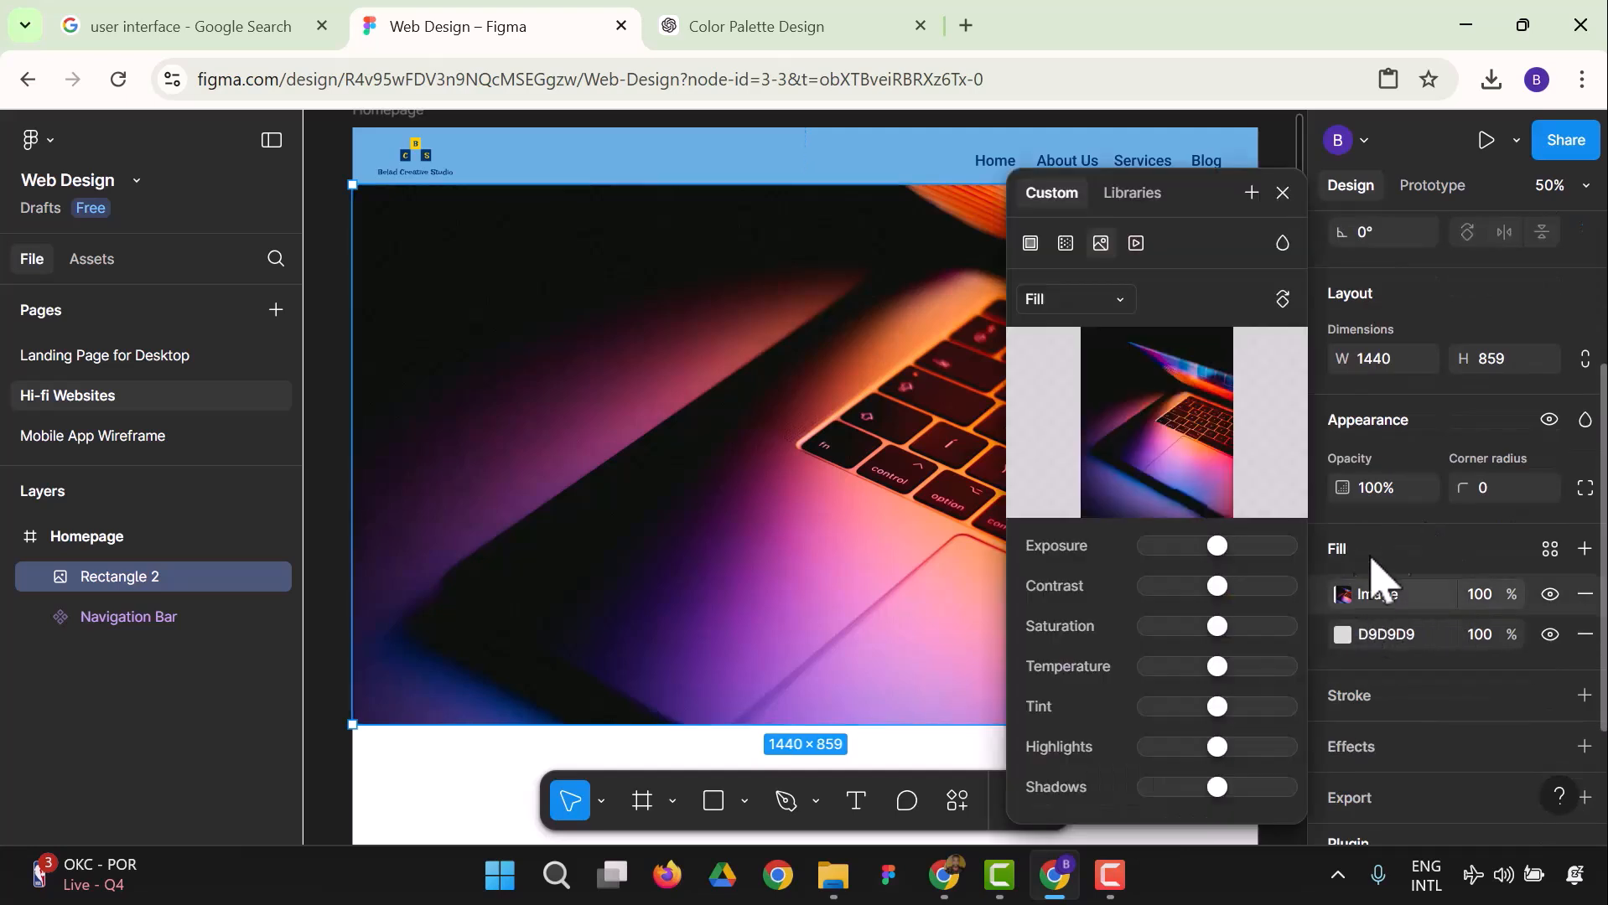
{"action": "left_click_drag", "start_coordinate": [1221, 549], "coordinate": [1182, 629]}
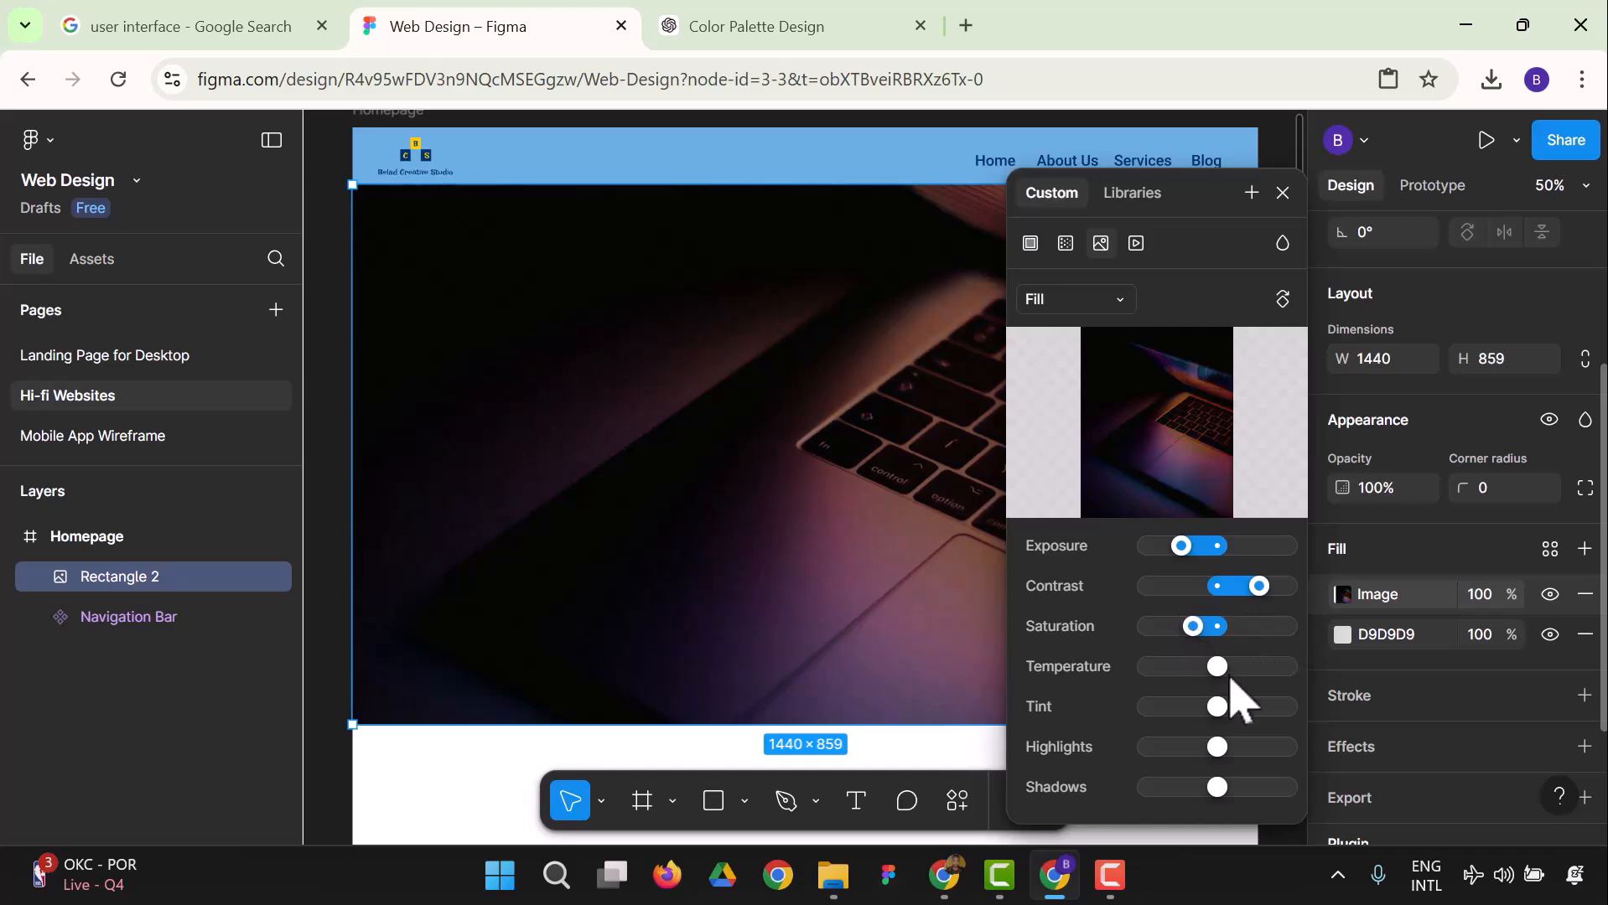
{"action": "left_click_drag", "start_coordinate": [1217, 666], "coordinate": [1161, 792]}
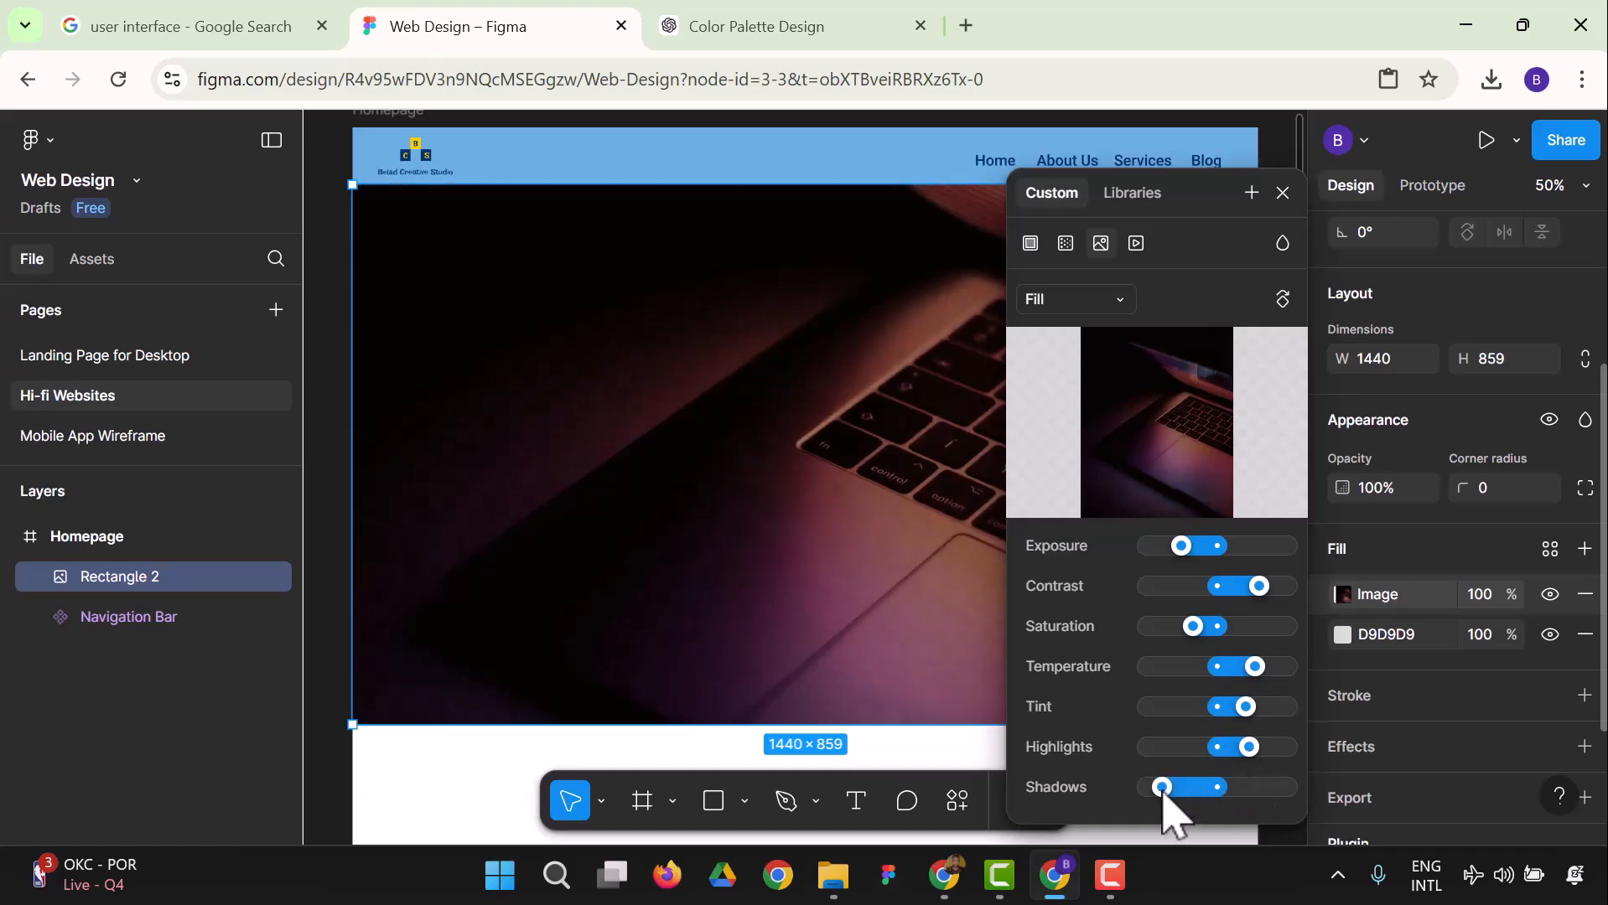
Readjust the image fill with exposure and contrast moderately below neutral and saturation almost at its minimum.
{"action": "mouse_move", "coordinate": [1183, 547]}
{"action": "left_mouse_down"}
{"action": "mouse_move", "coordinate": [1270, 547]}
{"action": "mouse_move", "coordinate": [1165, 560]}
{"action": "left_mouse_up"}
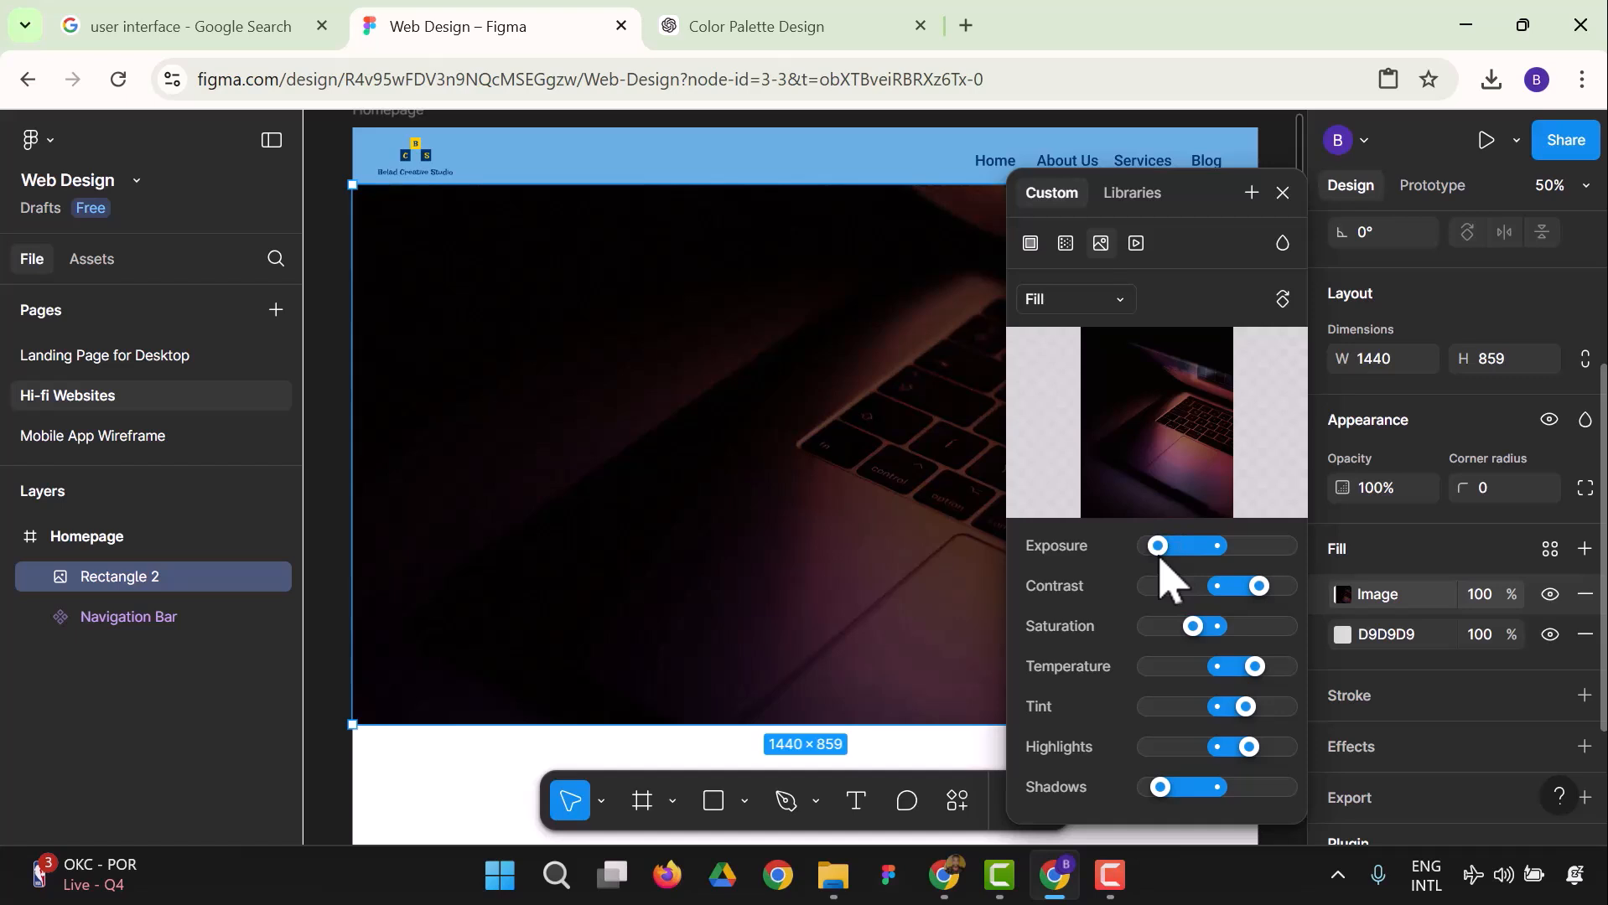
{"action": "left_click_drag", "start_coordinate": [1164, 566], "coordinate": [1260, 630]}
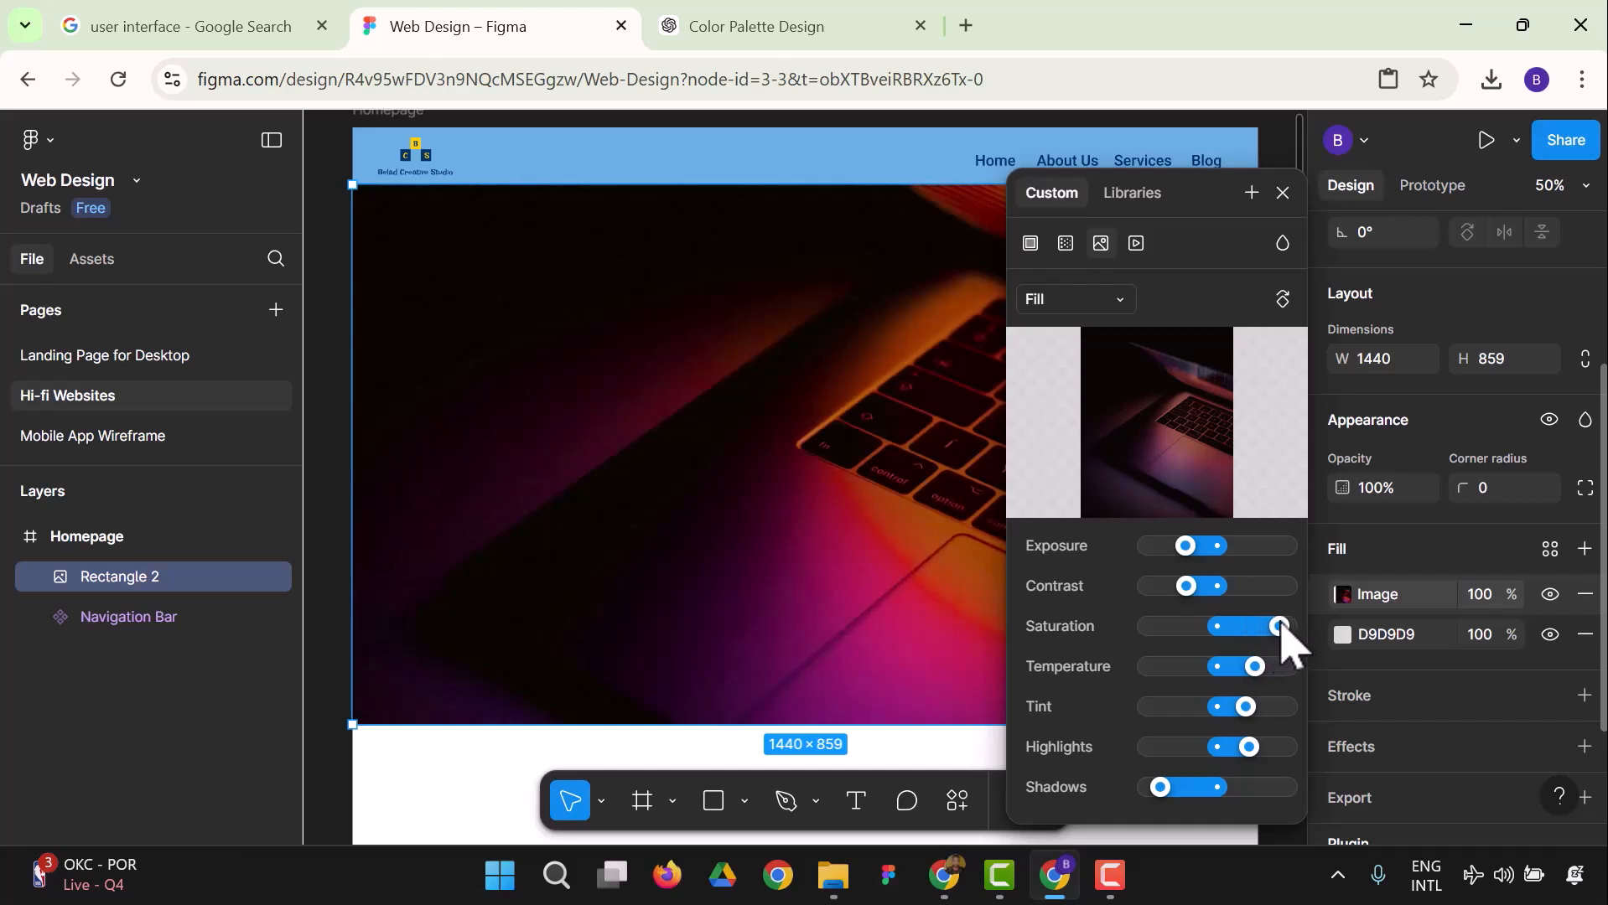
{"action": "left_click_drag", "start_coordinate": [1282, 637], "coordinate": [1137, 634]}
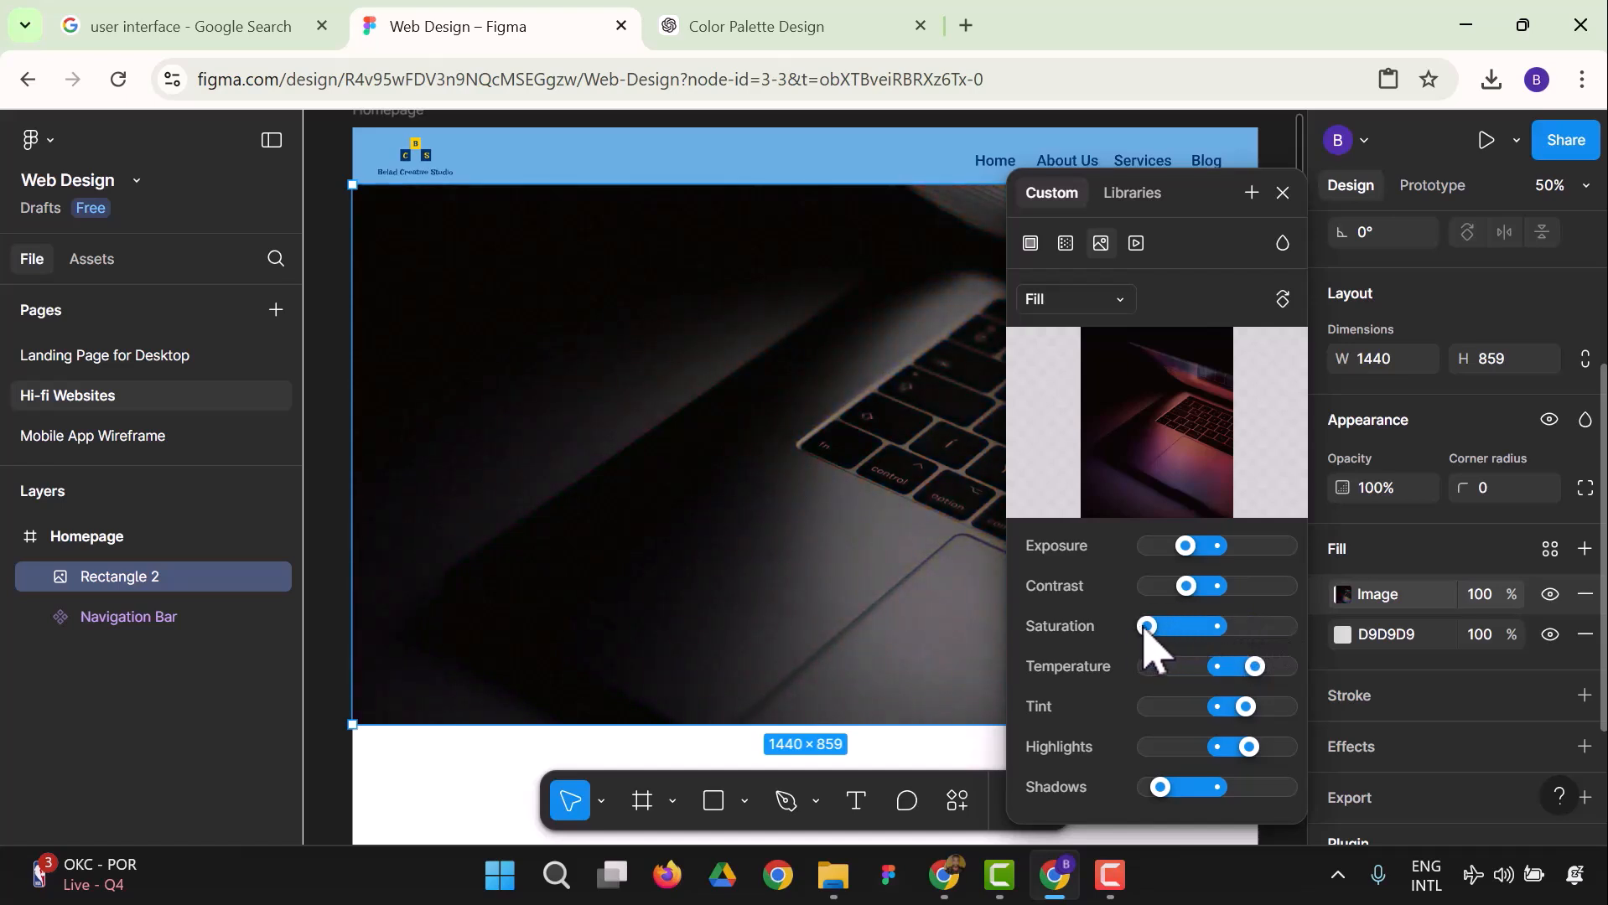
Readjust the image fill with exposure, contrast and saturation slightly below neutral, and temperature, tint, highlights and shadows moderately below neutral.
{"action": "left_click_drag", "start_coordinate": [1255, 668], "coordinate": [1173, 668]}
{"action": "left_click_drag", "start_coordinate": [1253, 709], "coordinate": [1187, 713]}
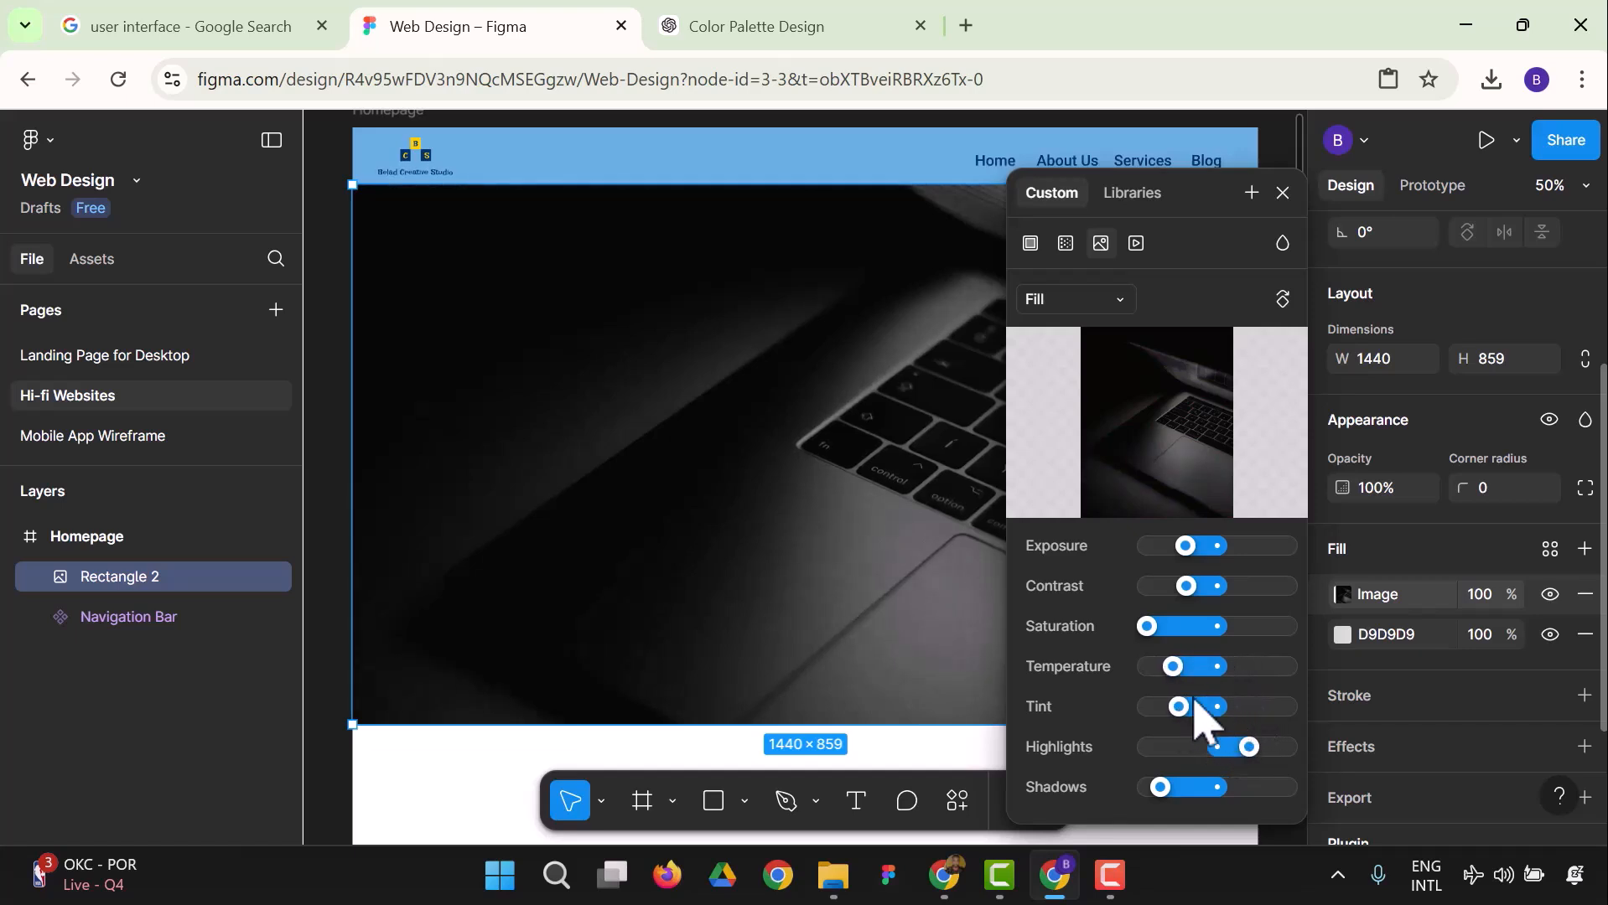
{"action": "left_click_drag", "start_coordinate": [1150, 627], "coordinate": [1206, 618]}
{"action": "mouse_move", "coordinate": [1191, 550]}
{"action": "left_mouse_down"}
{"action": "mouse_move", "coordinate": [1289, 555]}
{"action": "mouse_move", "coordinate": [1204, 553]}
{"action": "left_mouse_up"}
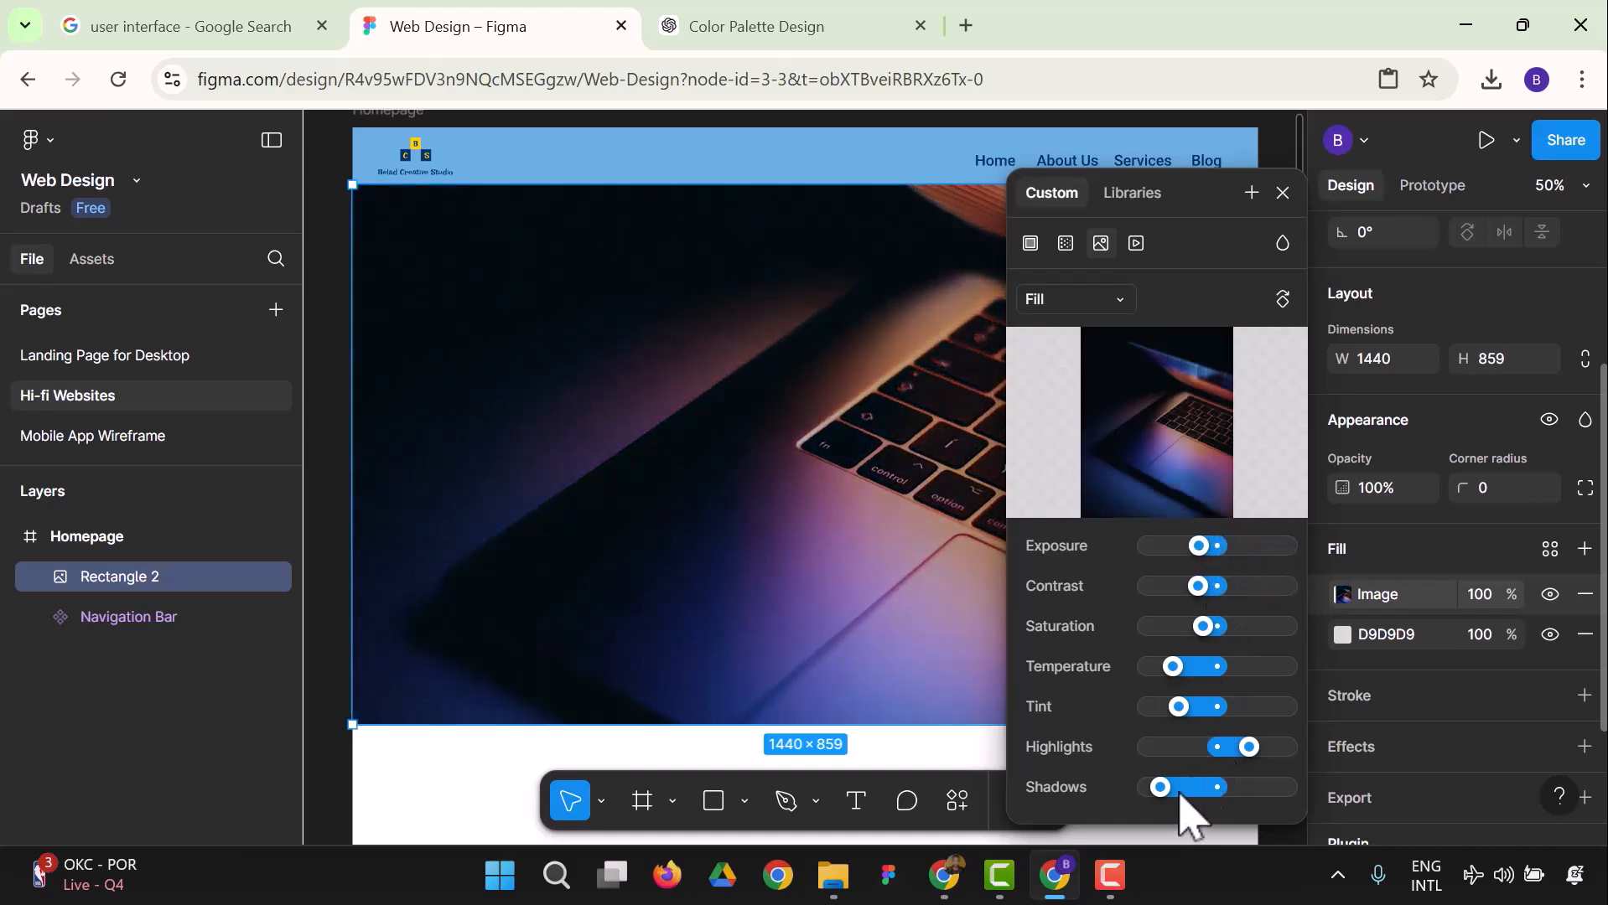
{"action": "left_click_drag", "start_coordinate": [1160, 788], "coordinate": [1181, 790]}
{"action": "left_click_drag", "start_coordinate": [1249, 747], "coordinate": [1207, 744]}
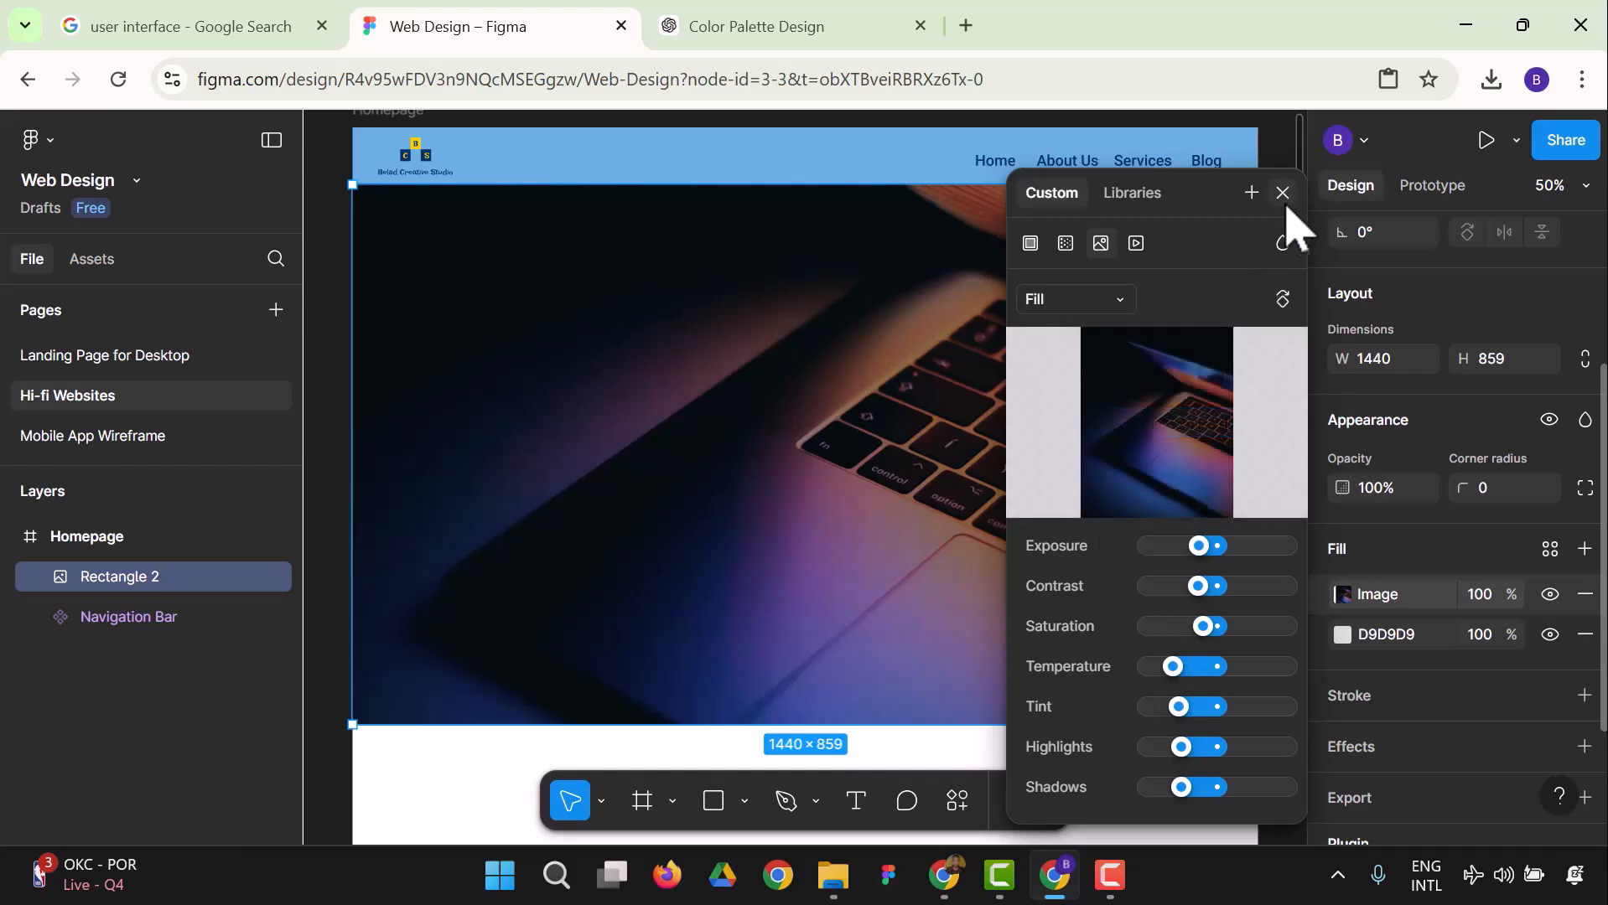
{"action": "left_click", "coordinate": [1282, 193]}
{"action": "left_click", "coordinate": [1279, 490]}
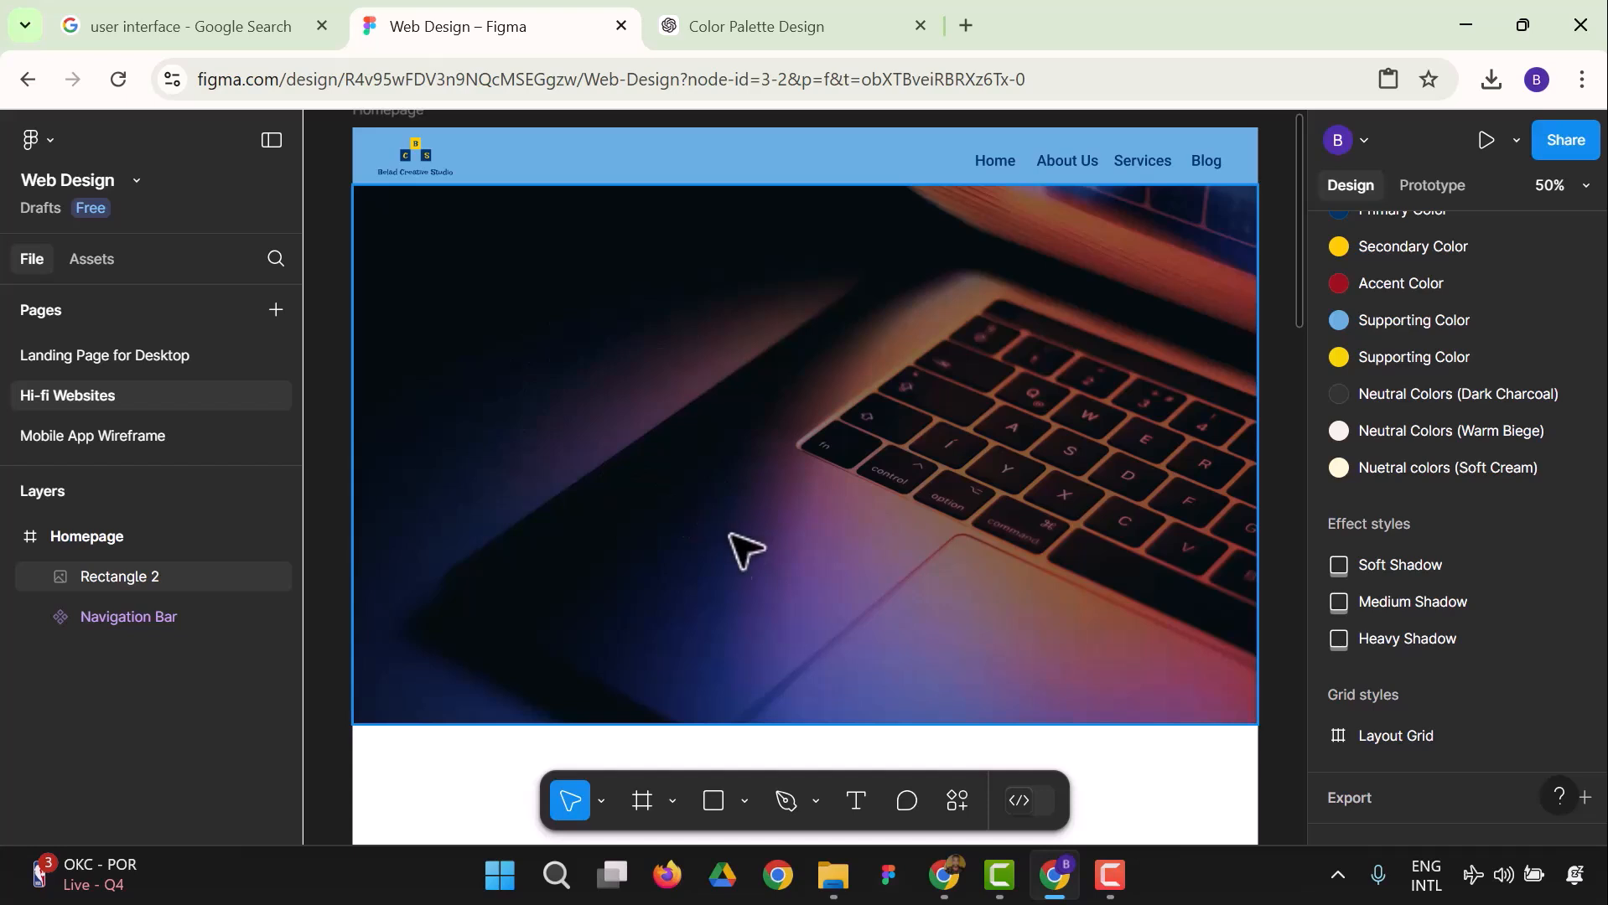
Add the text "Belad Creative Studio" over the dark upper-left area of the hero image.
{"action": "left_click", "coordinate": [854, 803]}
{"action": "left_click", "coordinate": [533, 333]}
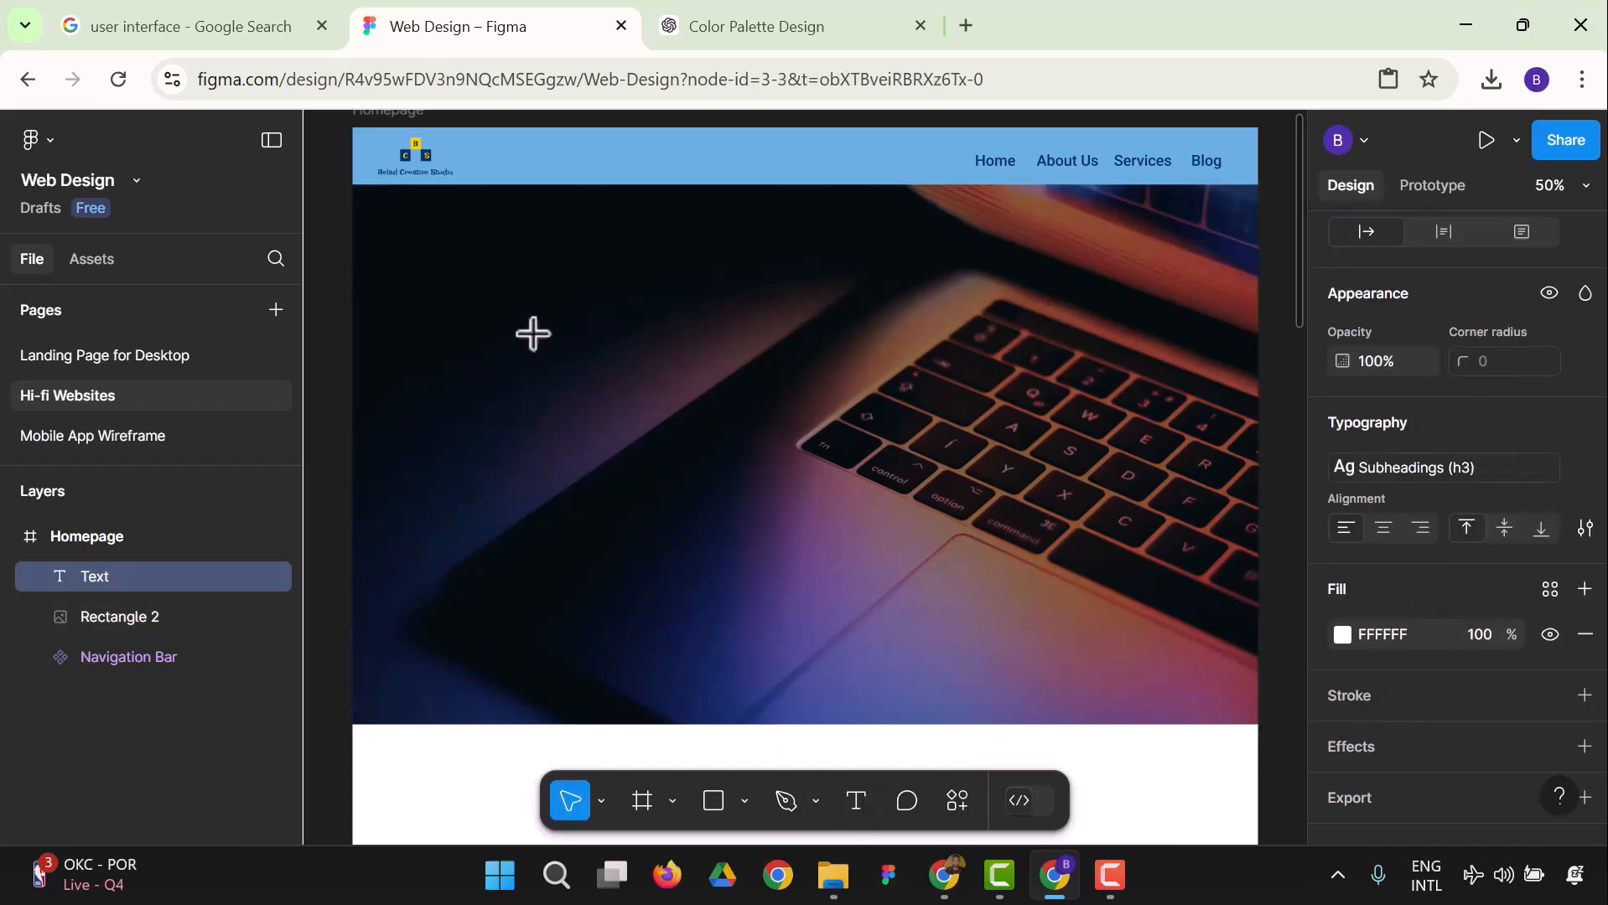
{"action": "type", "text": "B"}
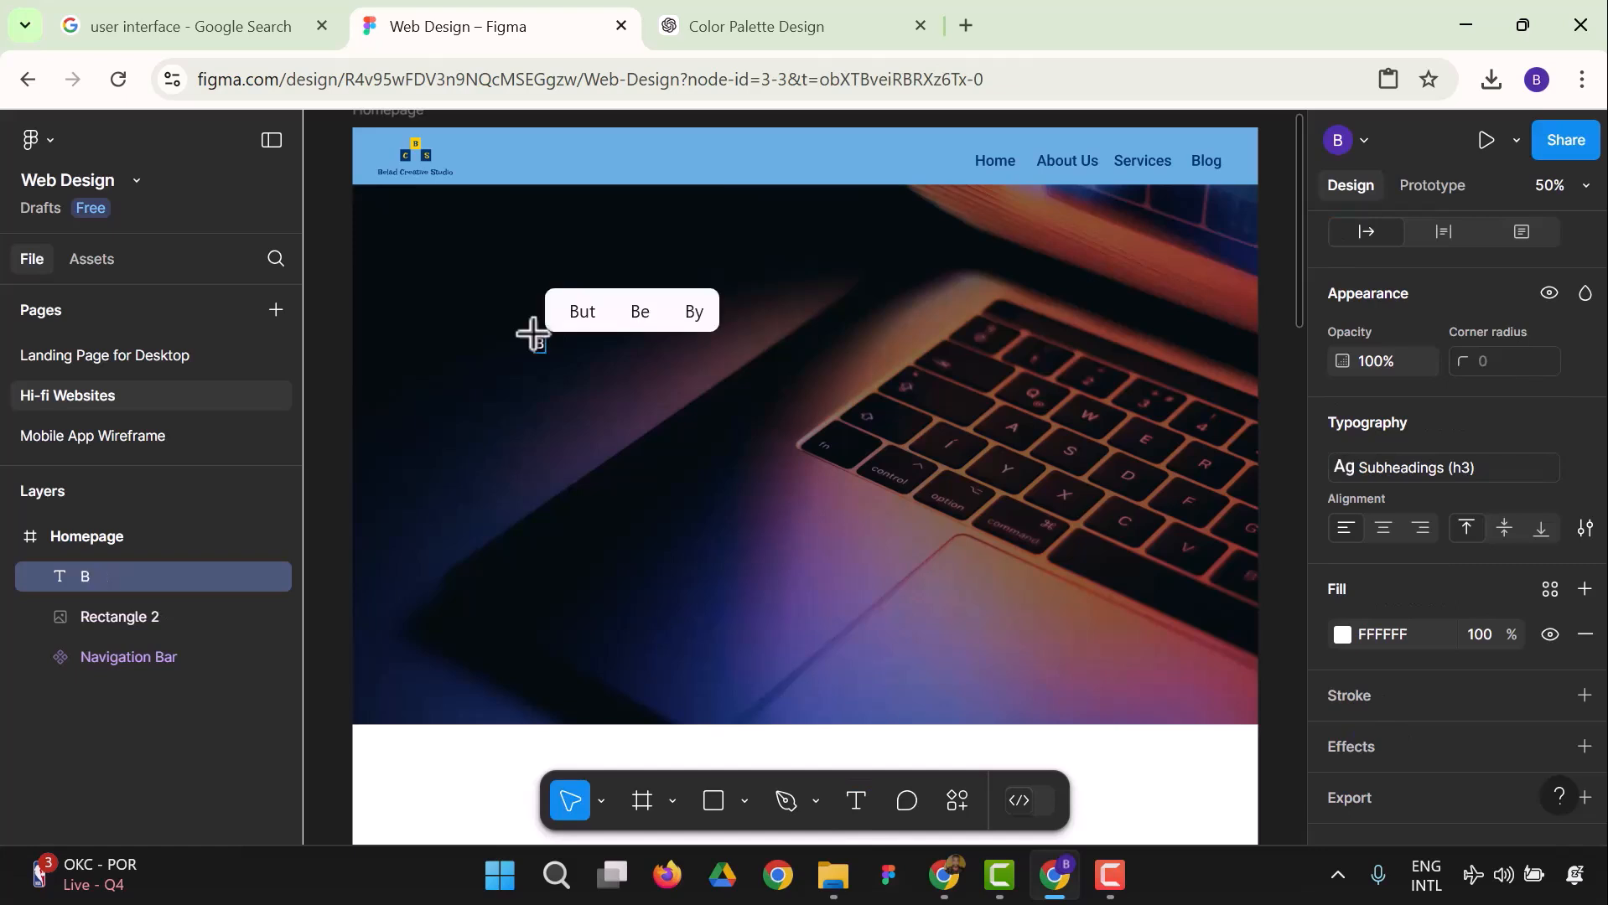
{"action": "type", "text": "ela"}
{"action": "type", "text": "d"}
{"action": "type", "text": "re"}
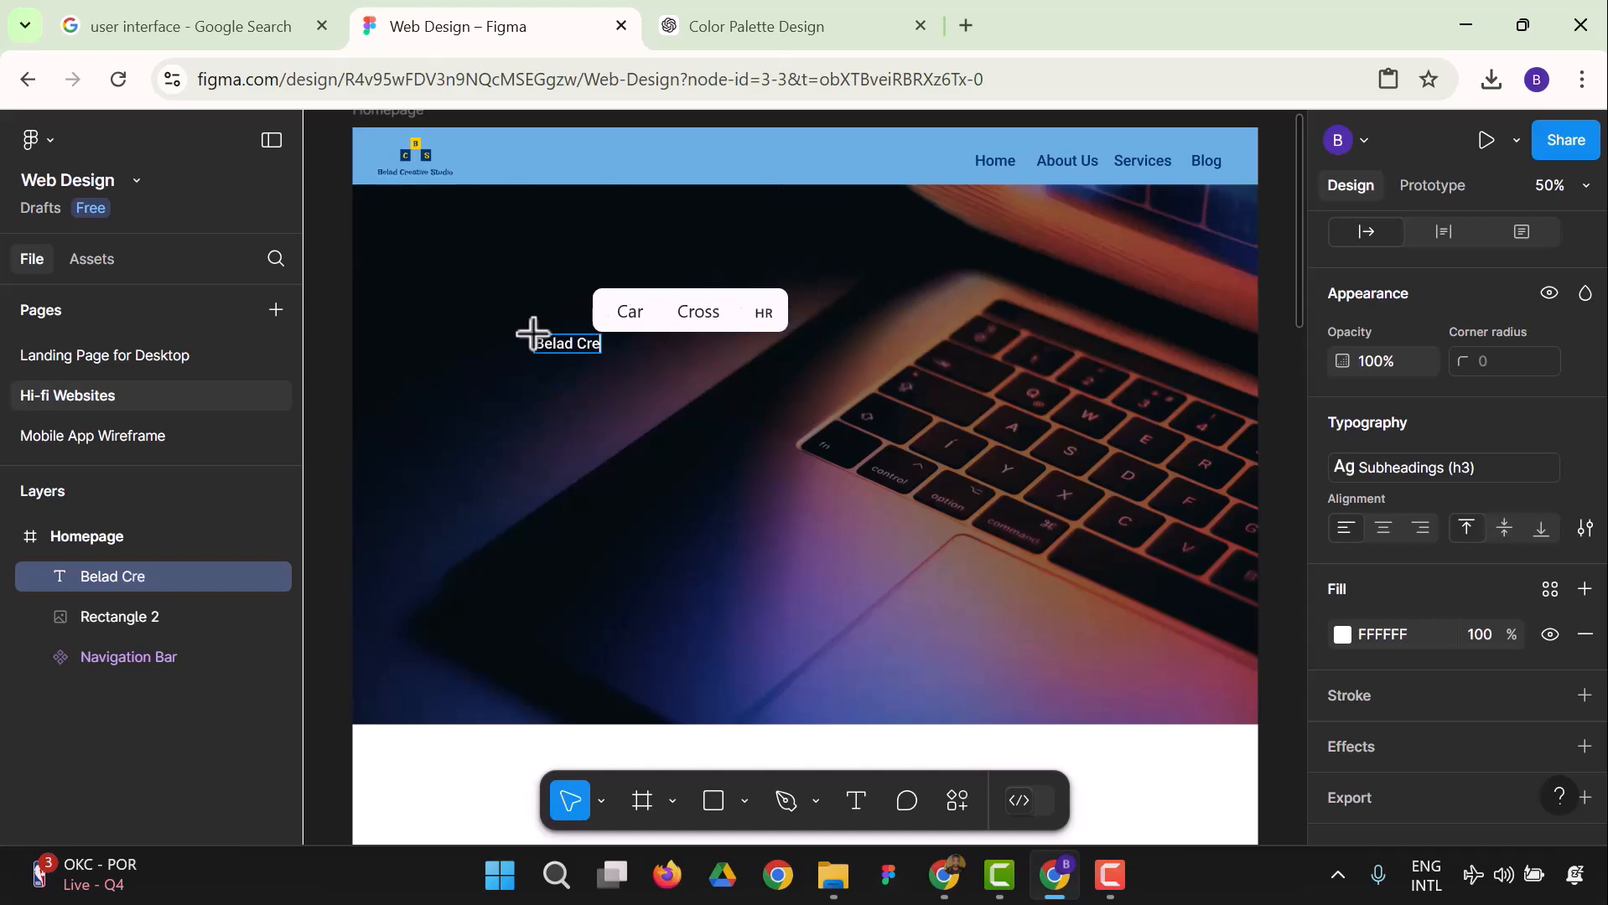
{"action": "type", "text": "ativ"}
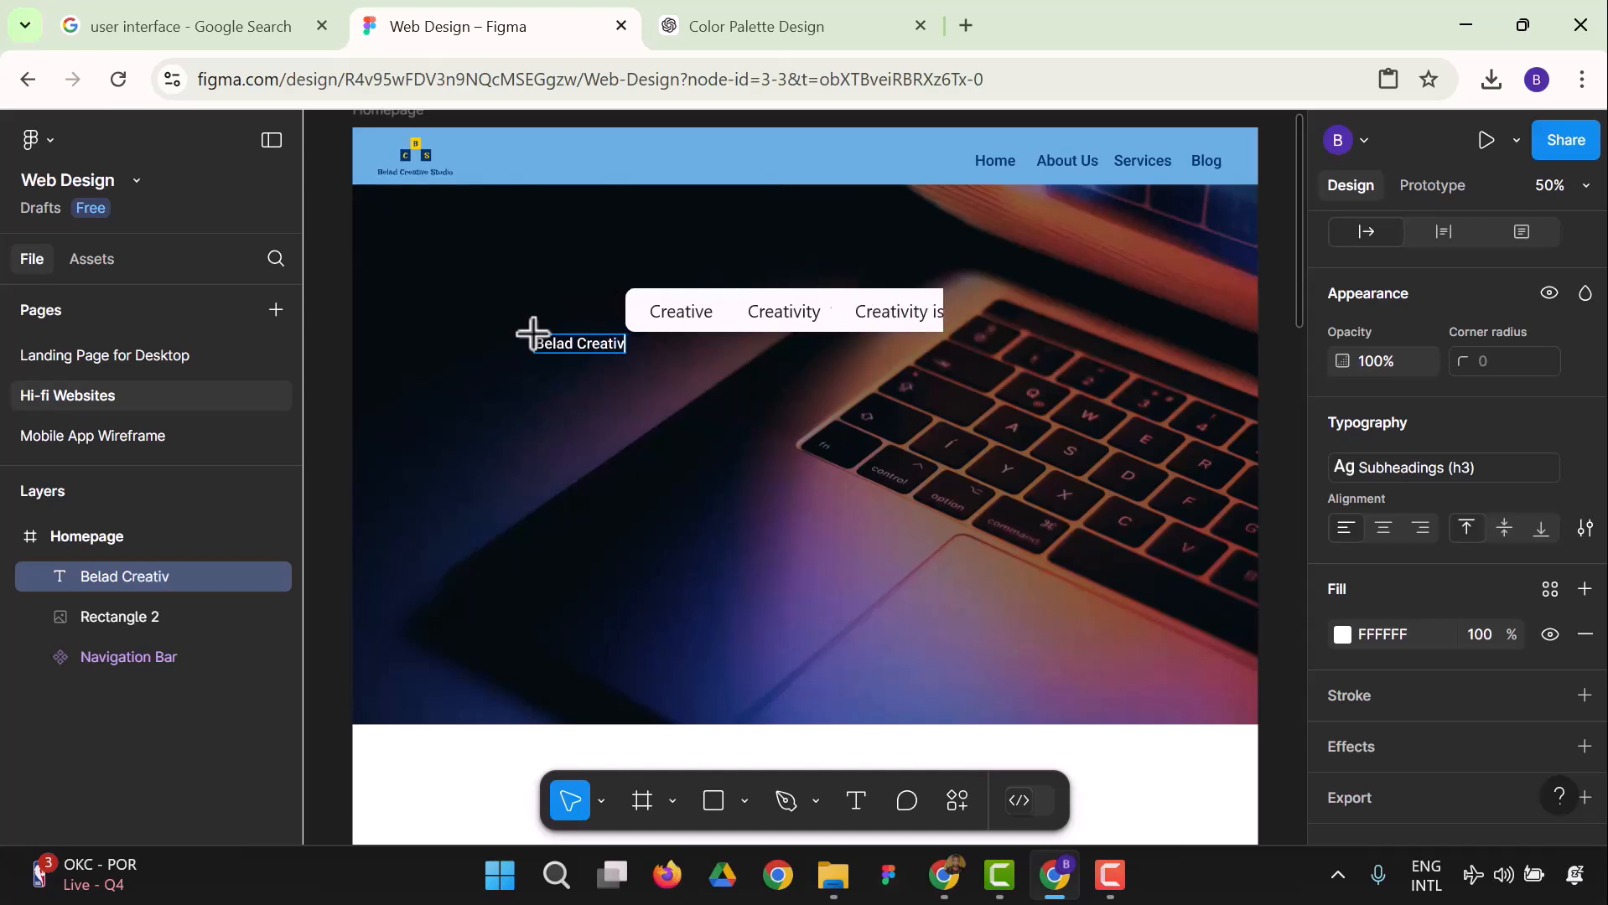
{"action": "type", "text": "e Studio"}
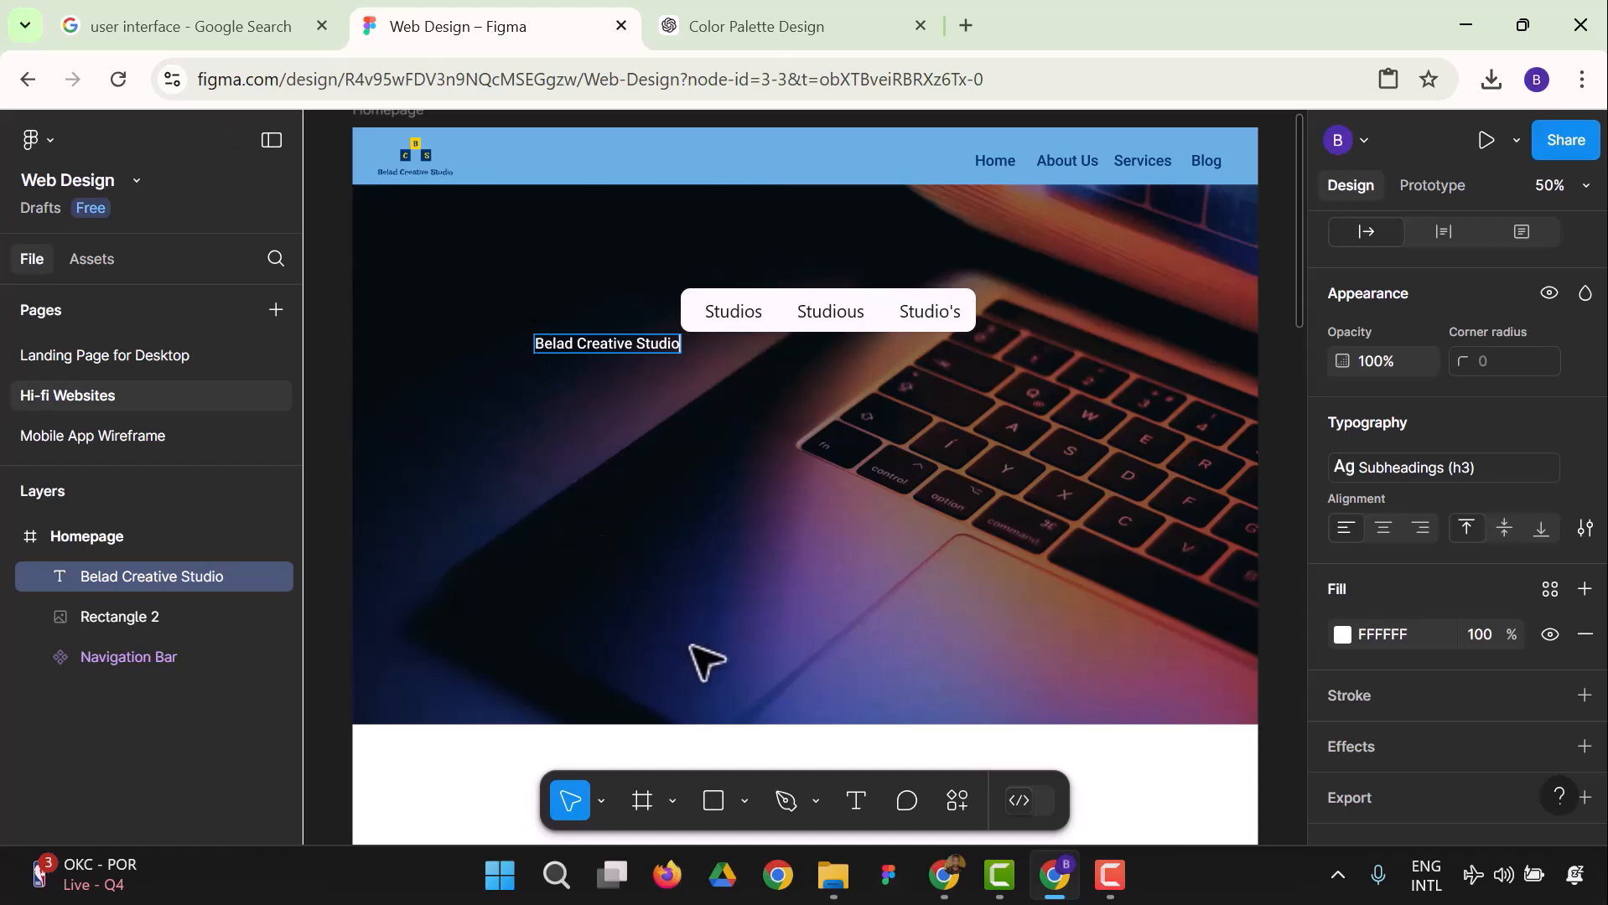
{"action": "key", "text": "Escape"}
Enlarge the hero text box to about 612 × 244 and apply the Headings text style.
{"action": "left_click_drag", "start_coordinate": [681, 355], "coordinate": [920, 488]}
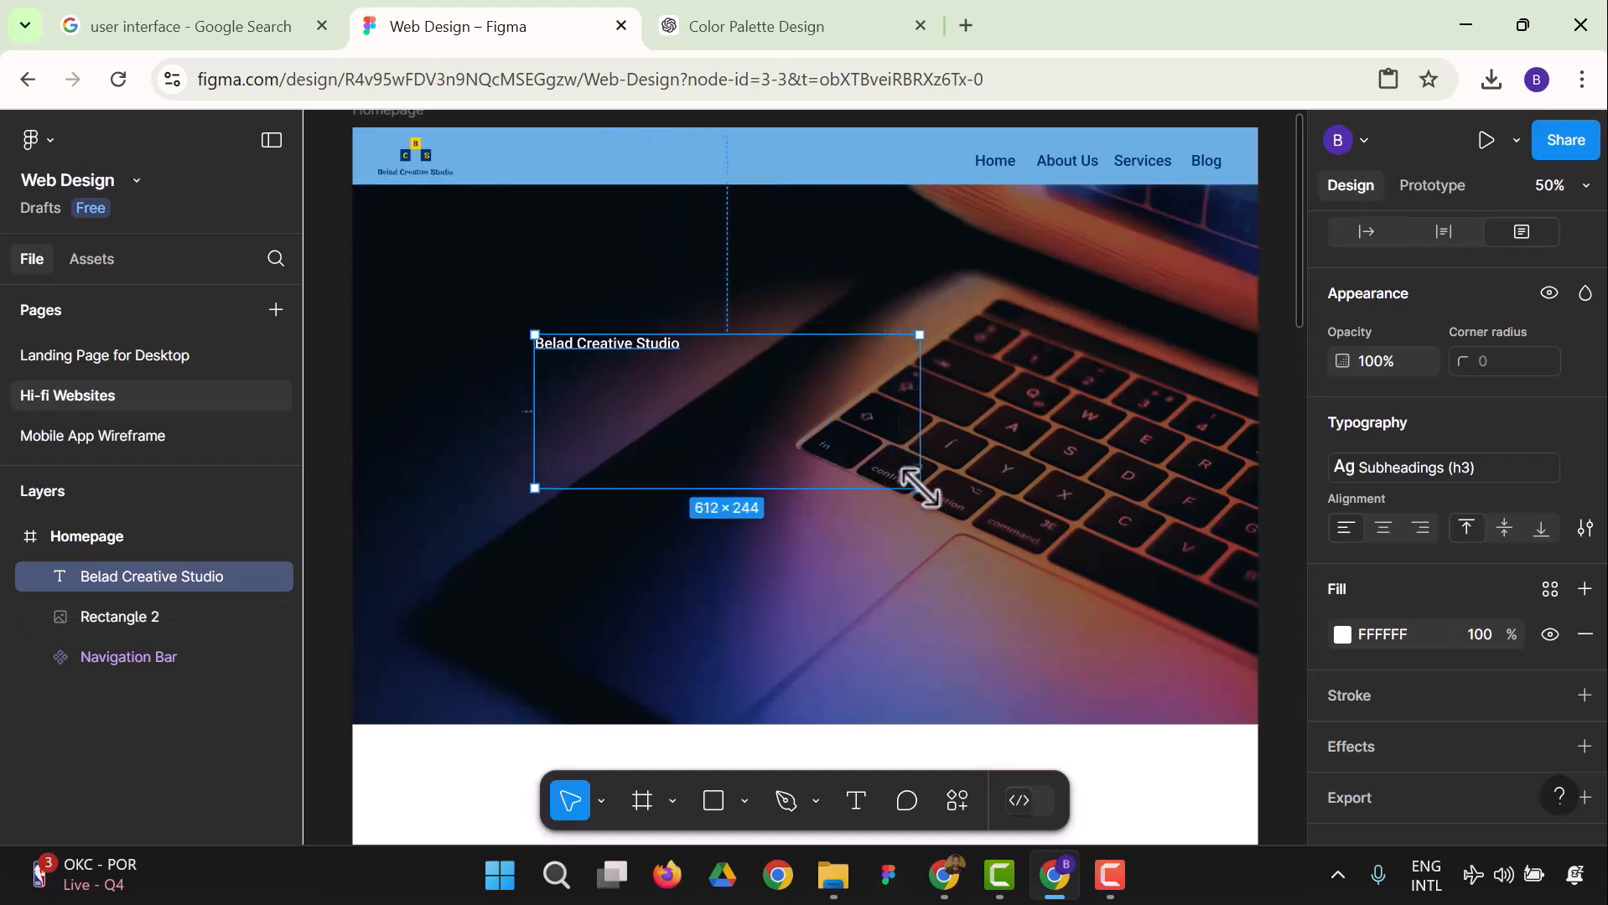
{"action": "left_click", "coordinate": [1585, 530]}
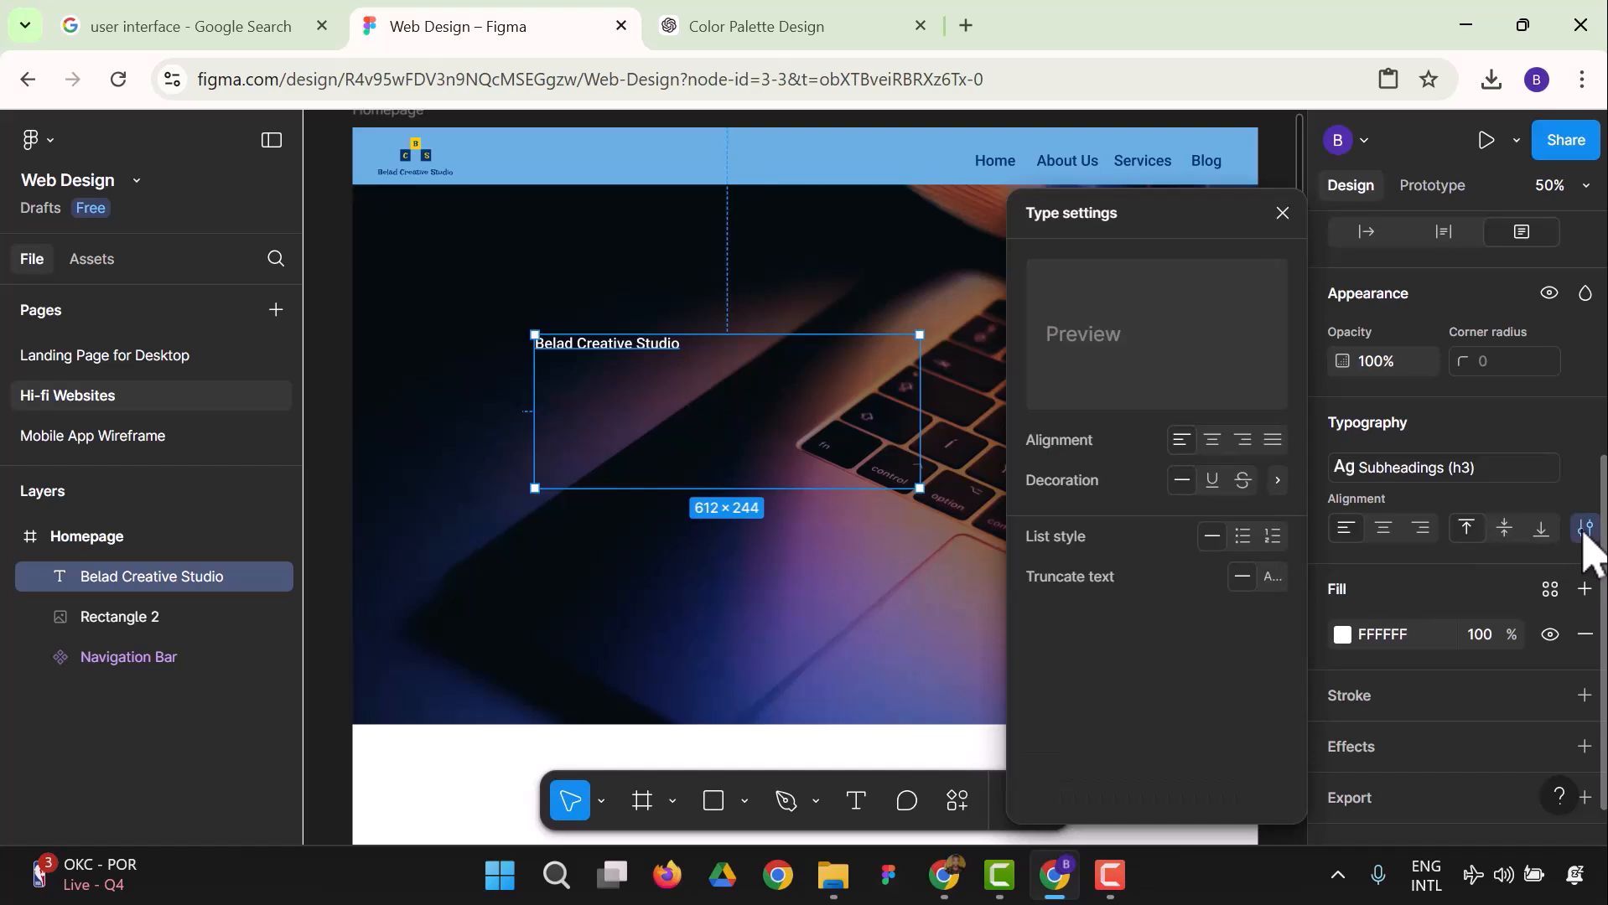
{"action": "left_click", "coordinate": [1584, 530]}
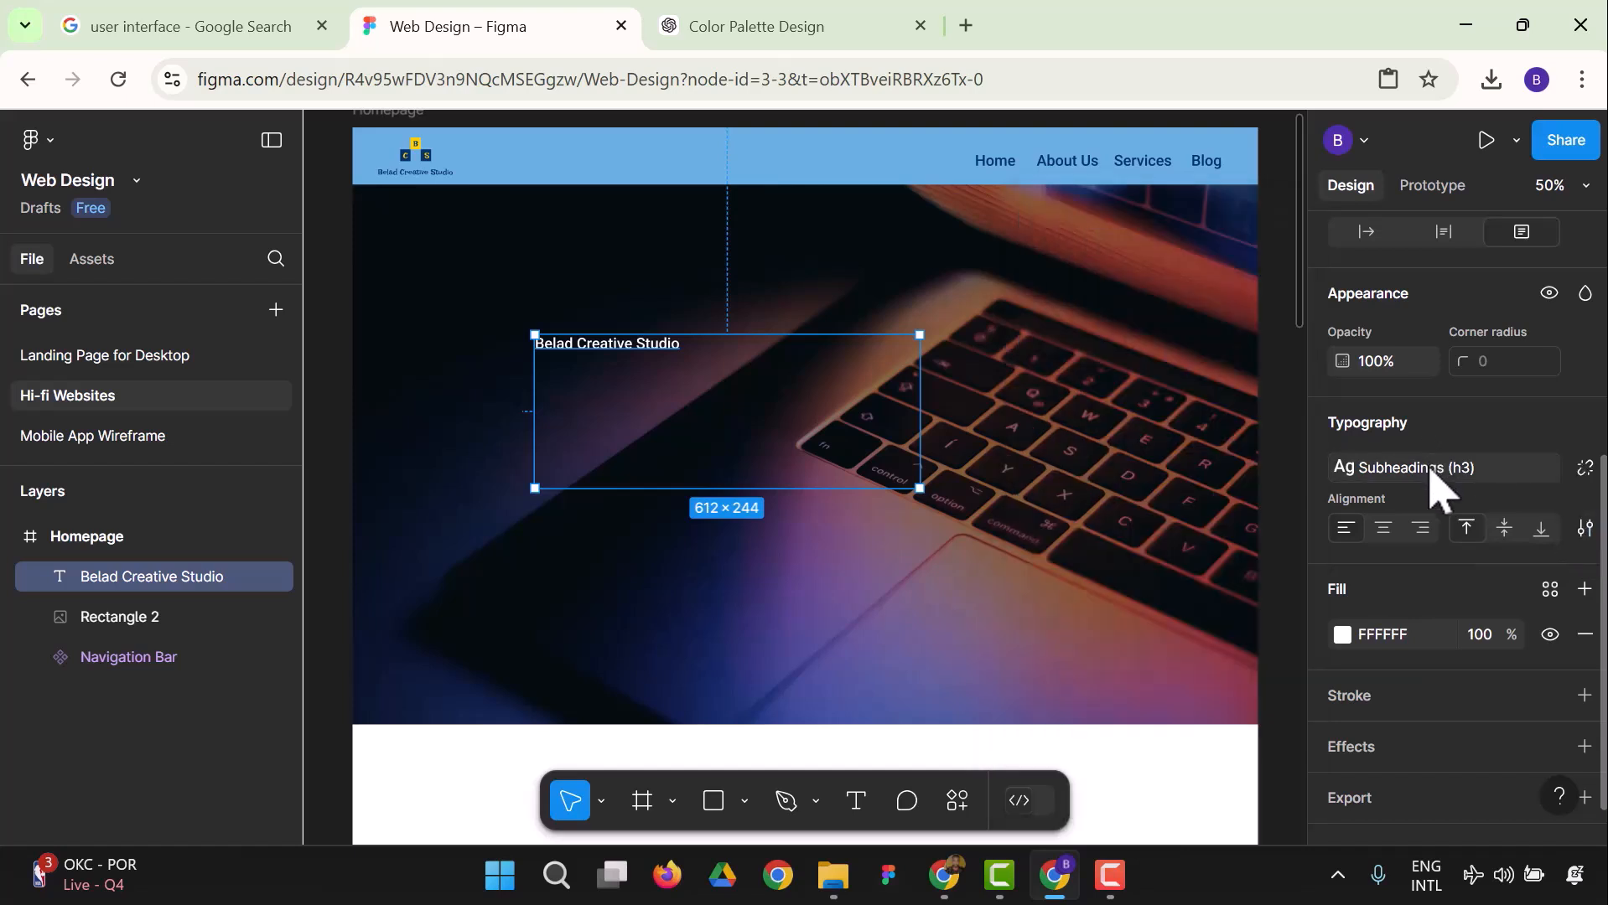
{"action": "left_click", "coordinate": [1434, 468]}
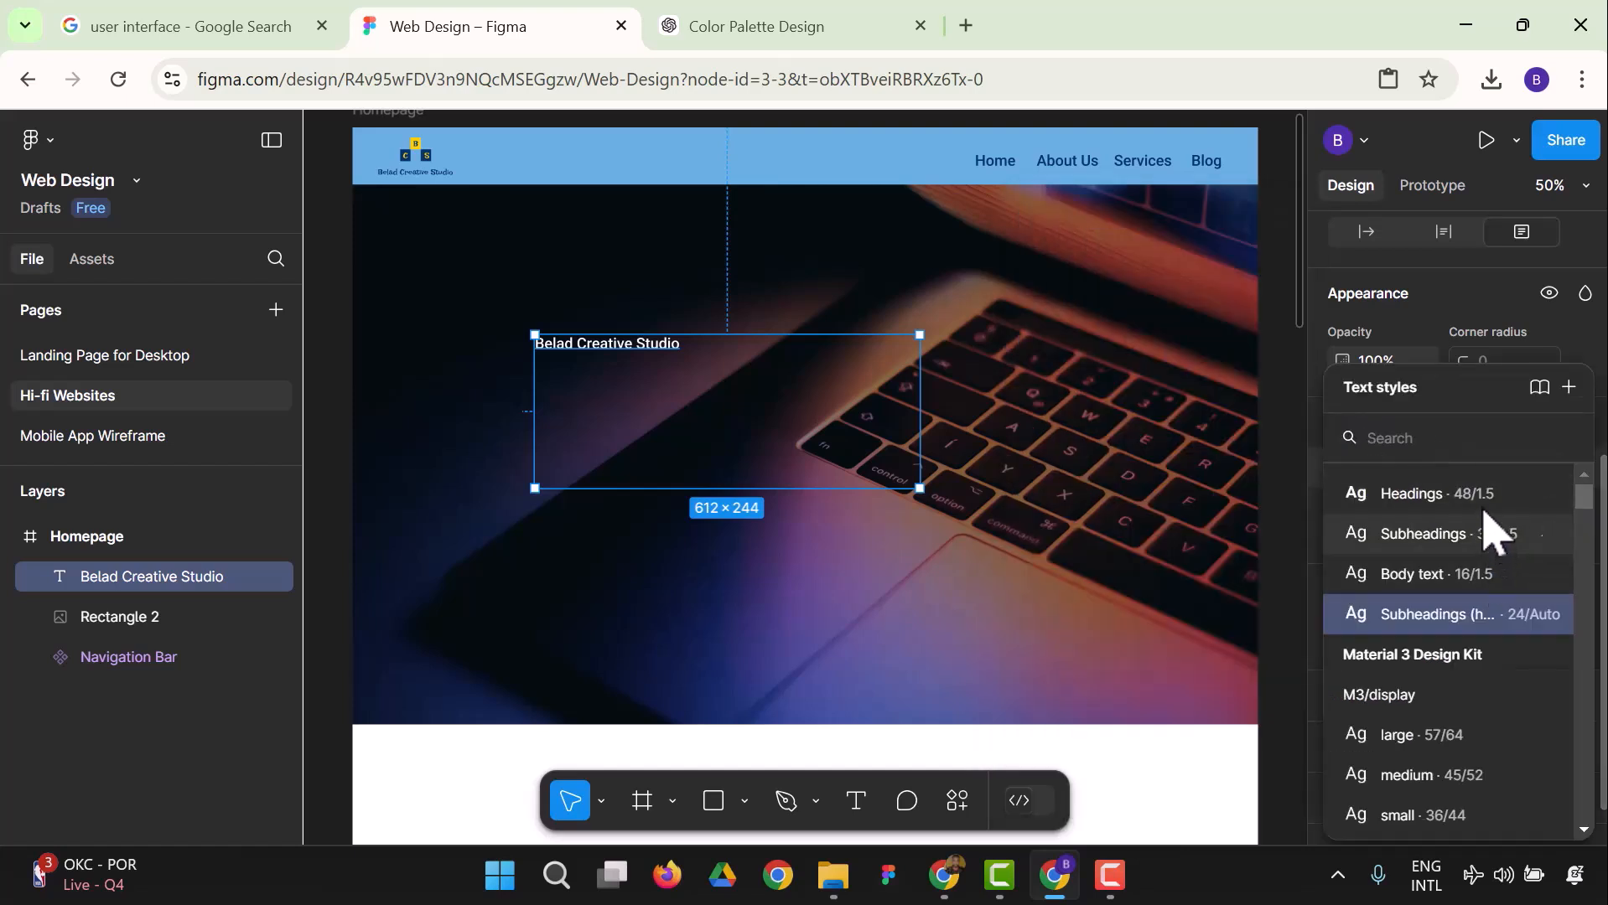
{"action": "left_click", "coordinate": [1482, 496]}
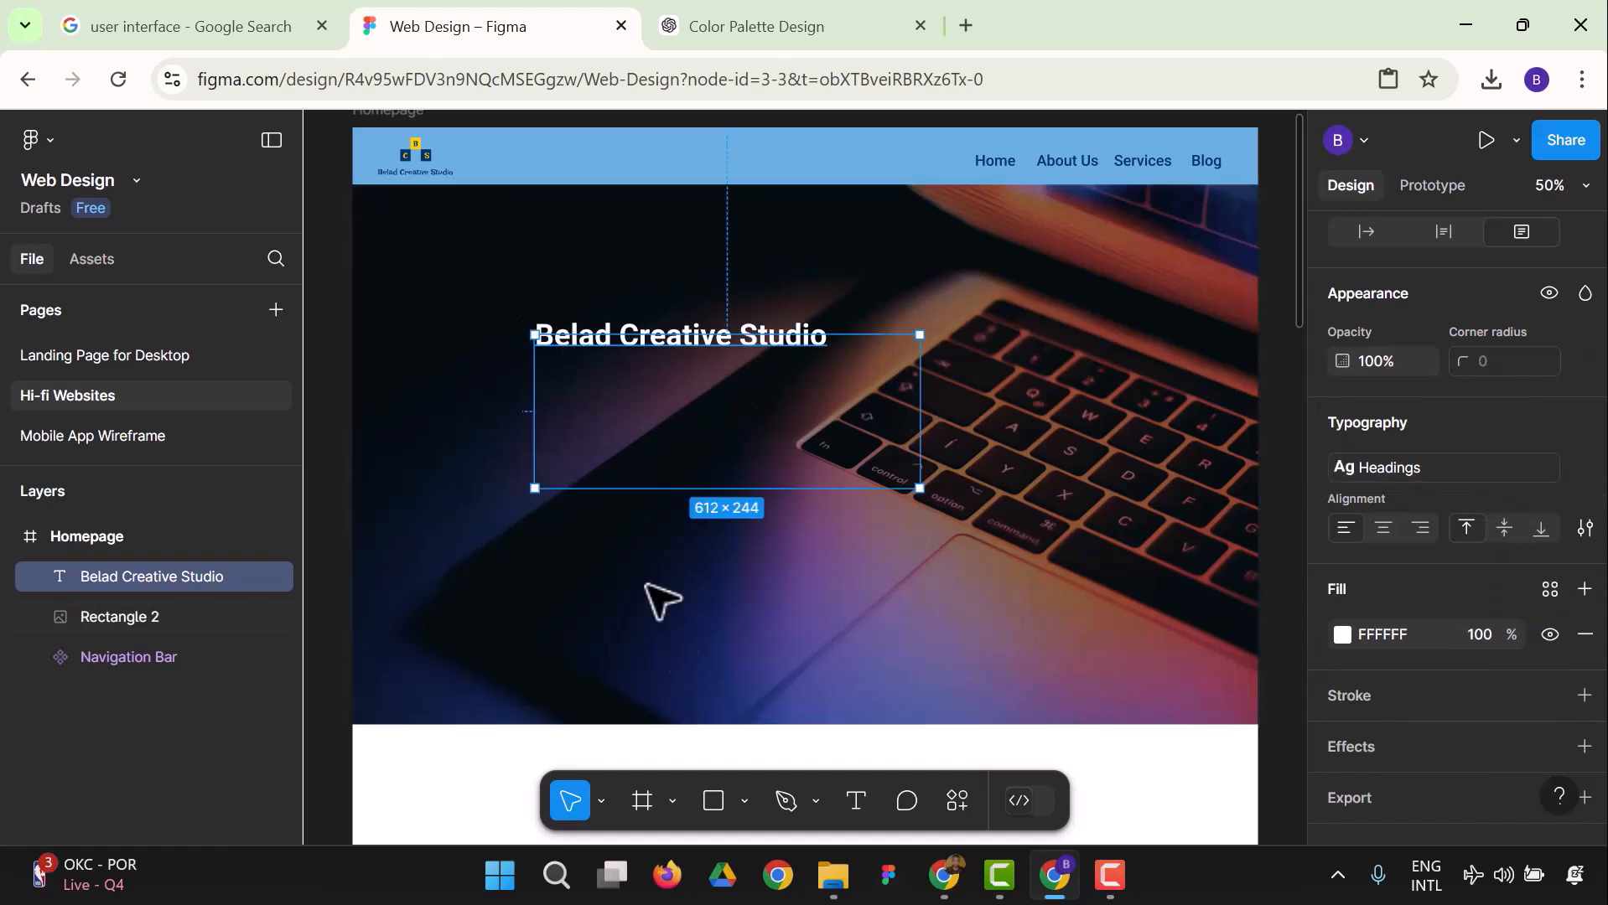
{"action": "left_click", "coordinate": [670, 668]}
{"action": "left_click_drag", "start_coordinate": [668, 357], "coordinate": [556, 345]}
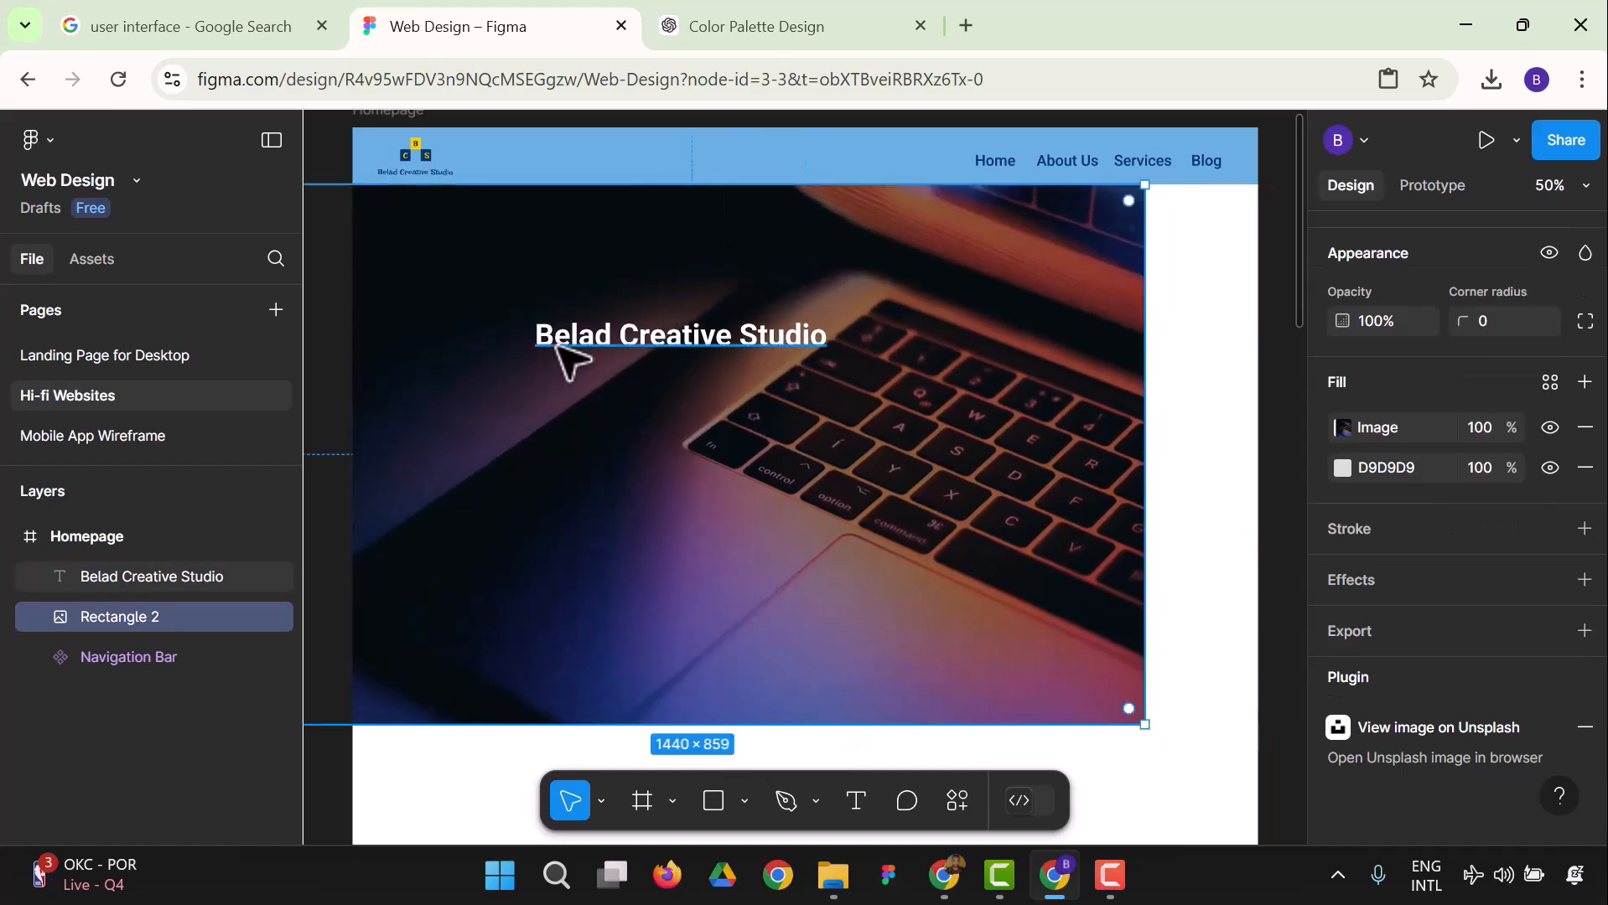
{"action": "key", "text": "ctrl+z"}
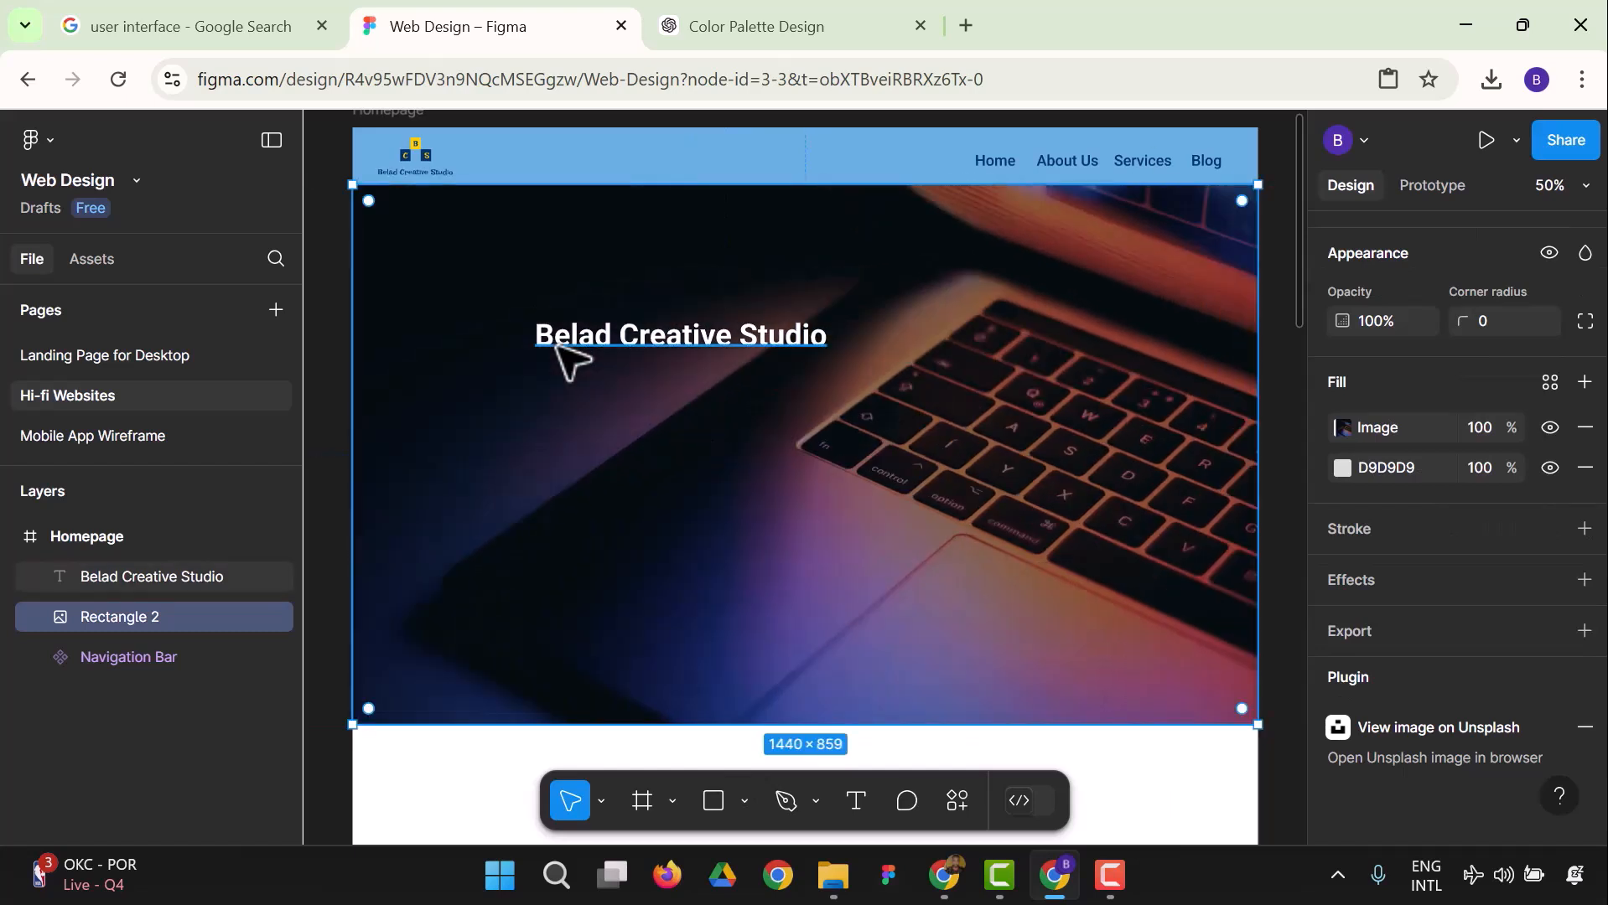
Shrink the heading's text box to about 492 × 46 and move it closer to the hero image's left edge.
{"action": "left_click", "coordinate": [711, 357]}
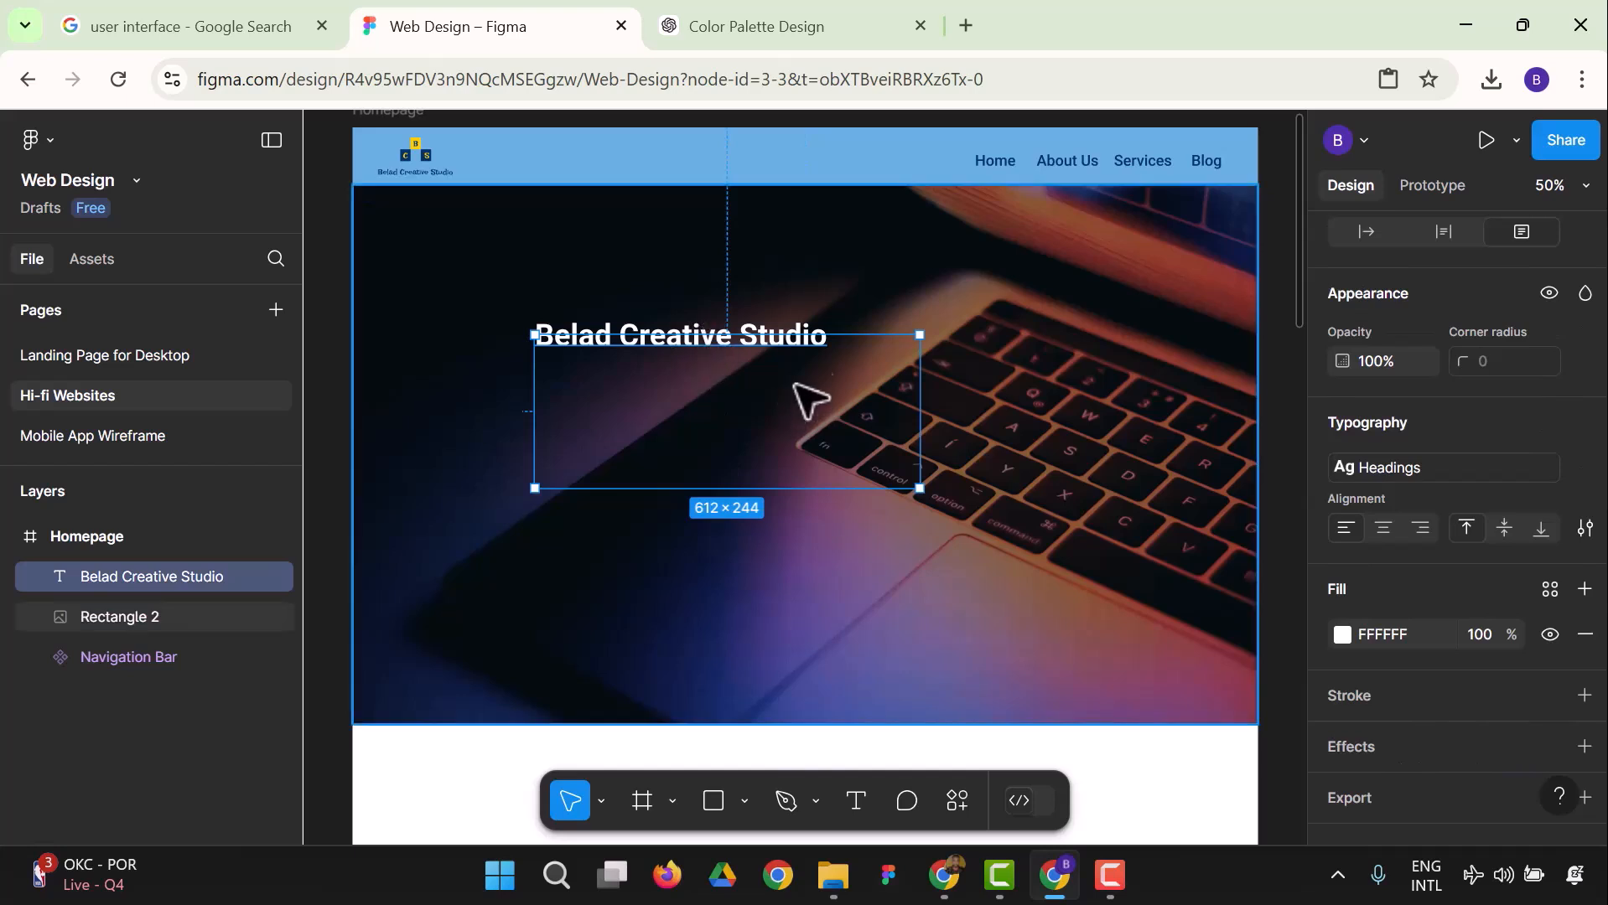
{"action": "left_click_drag", "start_coordinate": [920, 488], "coordinate": [835, 390]}
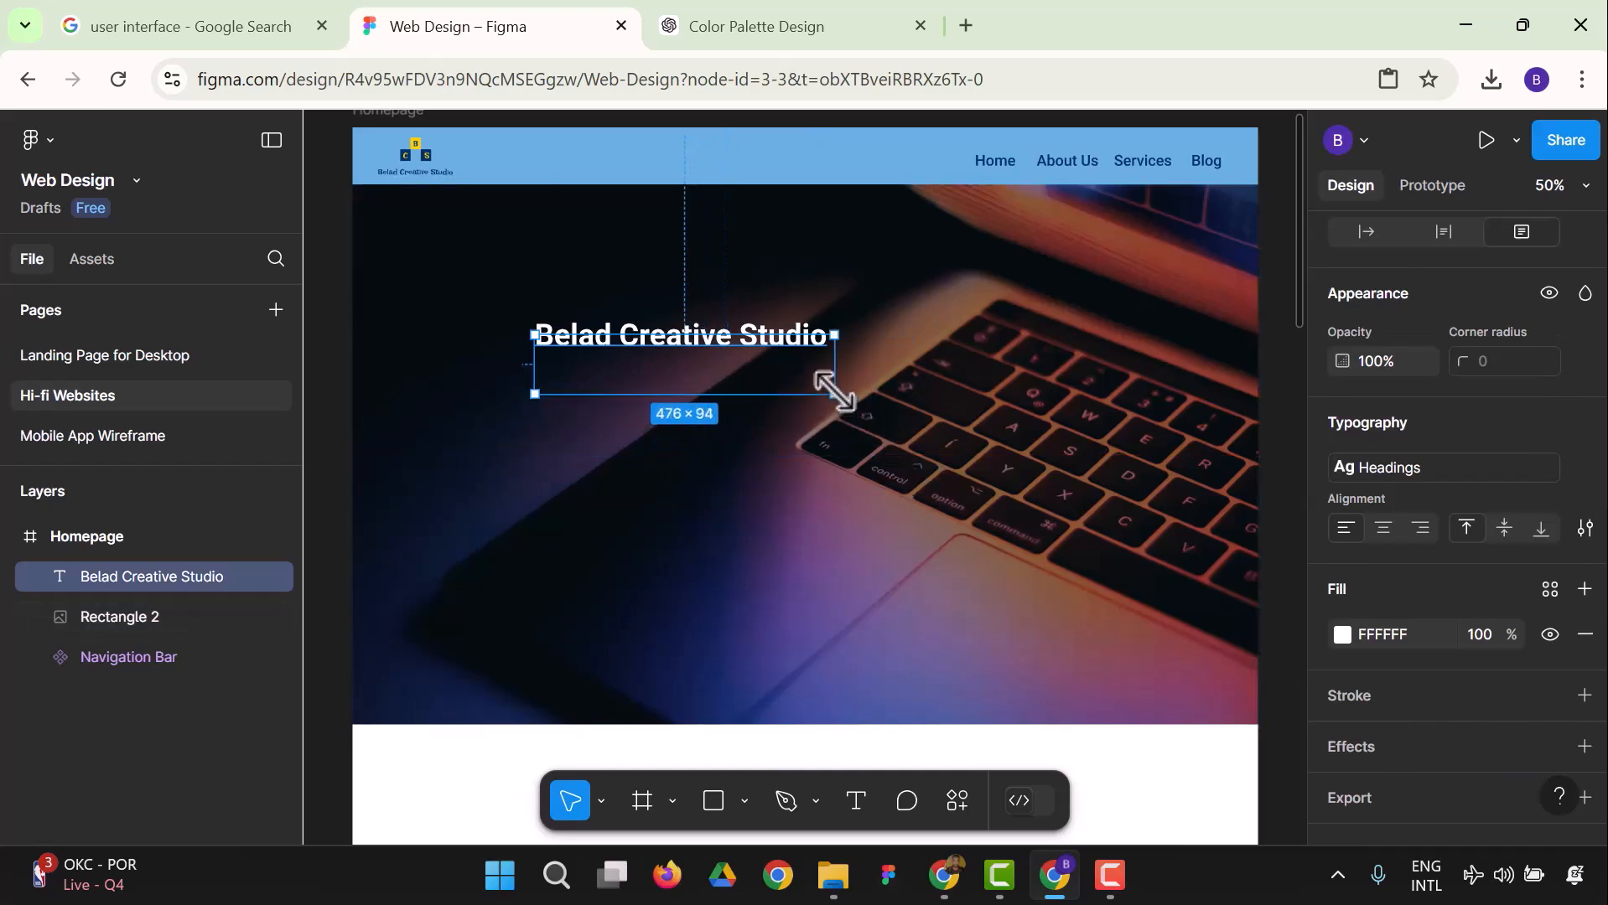
{"action": "mouse_move", "coordinate": [534, 335]}
{"action": "left_mouse_down"}
{"action": "mouse_move", "coordinate": [528, 294]}
{"action": "mouse_move", "coordinate": [503, 310]}
{"action": "mouse_move", "coordinate": [524, 368]}
{"action": "mouse_move", "coordinate": [580, 347]}
{"action": "mouse_move", "coordinate": [508, 312]}
{"action": "mouse_move", "coordinate": [520, 335]}
{"action": "left_mouse_up"}
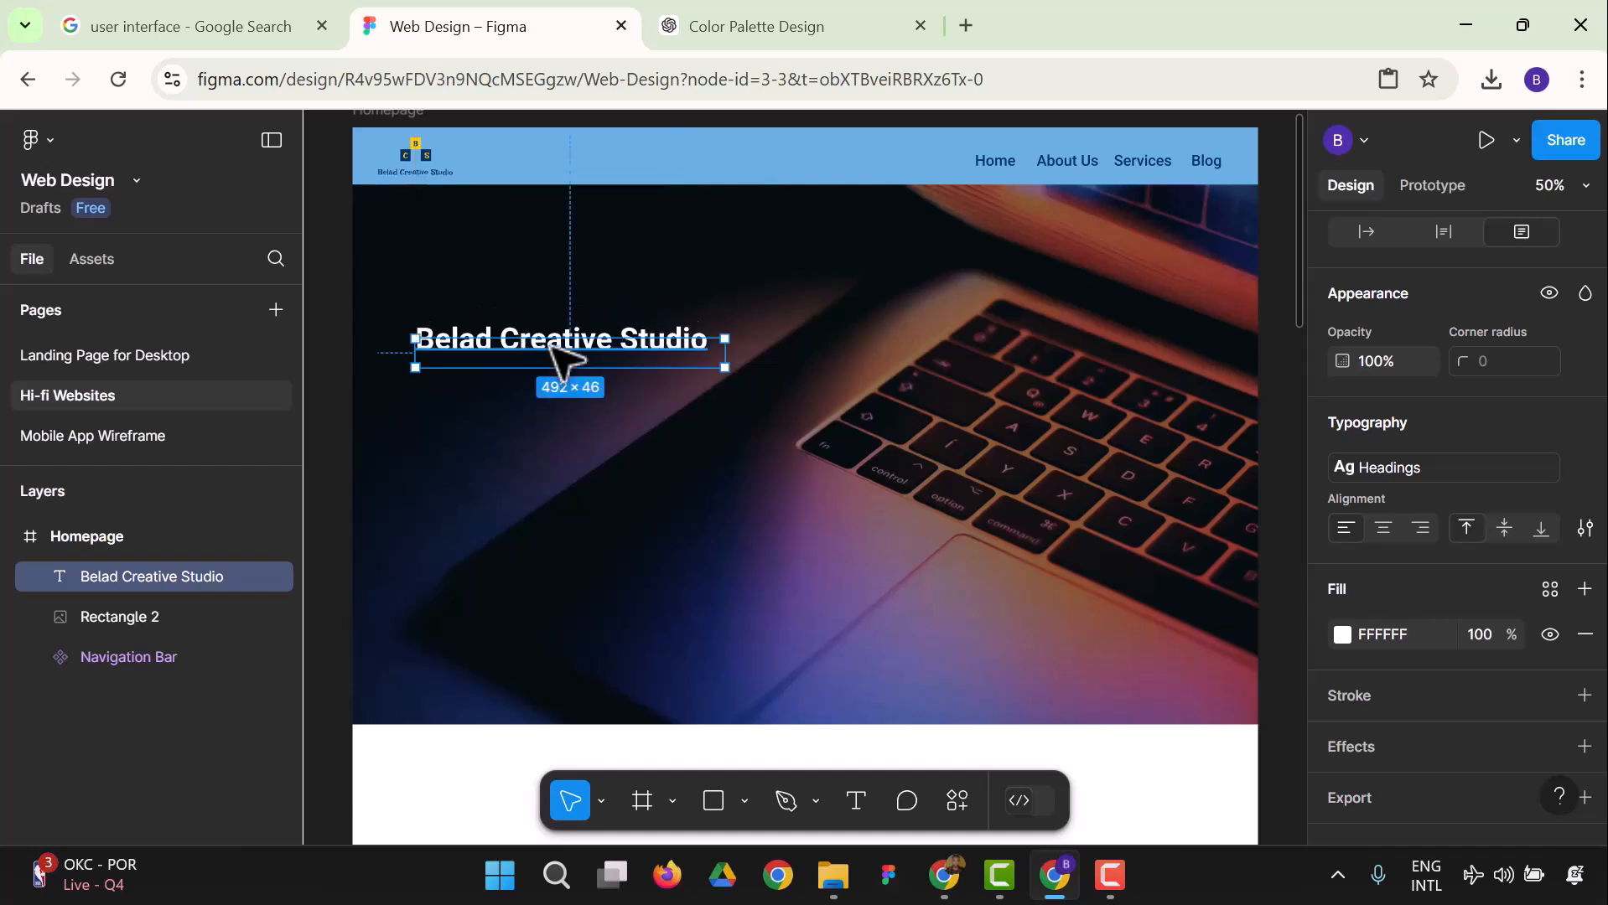
Make the 12-column grid visible in the Layout Grid style and return to the Move tool.
{"action": "scroll", "coordinate": [1509, 635], "scroll_direction": "down", "scroll_amount": 1}
{"action": "left_click", "coordinate": [1247, 740]}
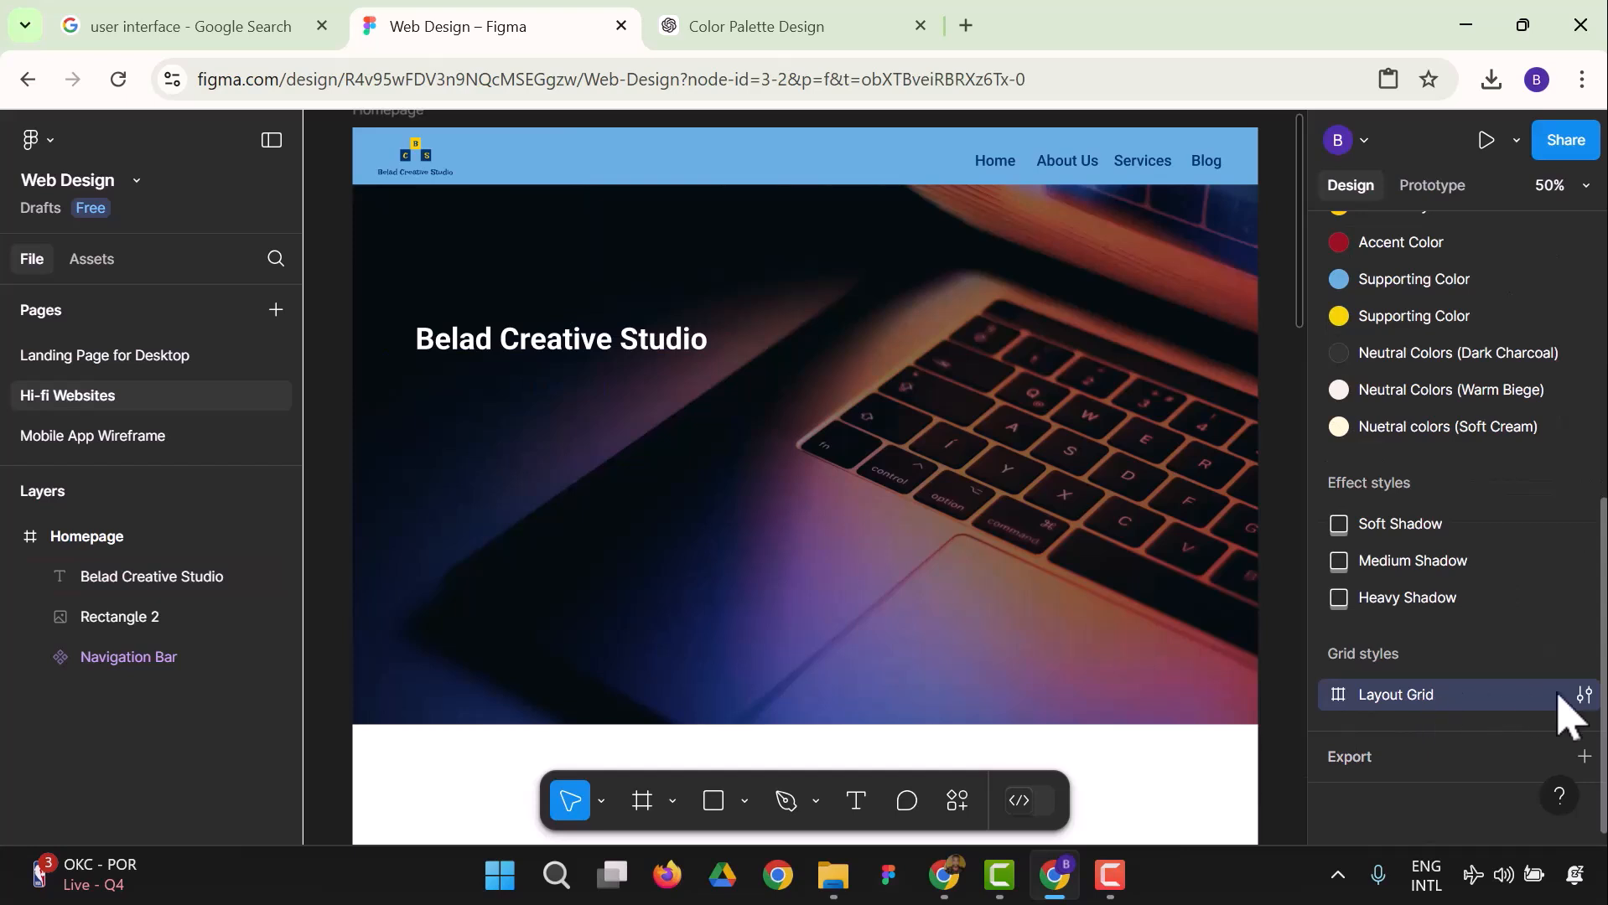
{"action": "left_click", "coordinate": [1583, 695]}
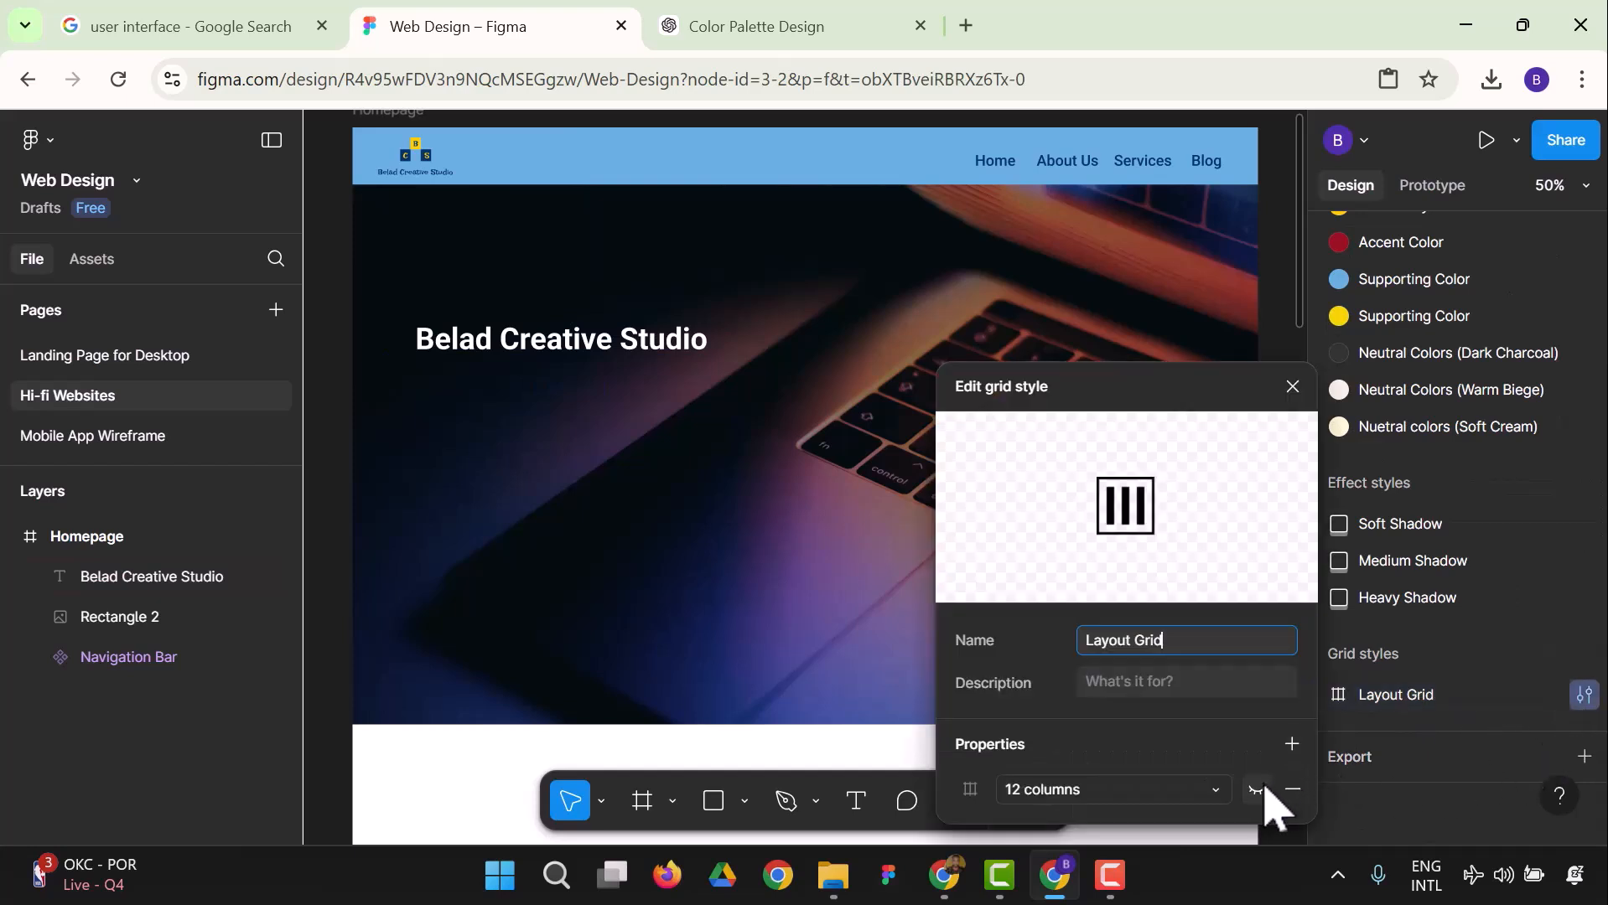
{"action": "left_click", "coordinate": [1259, 789]}
{"action": "left_click", "coordinate": [855, 801]}
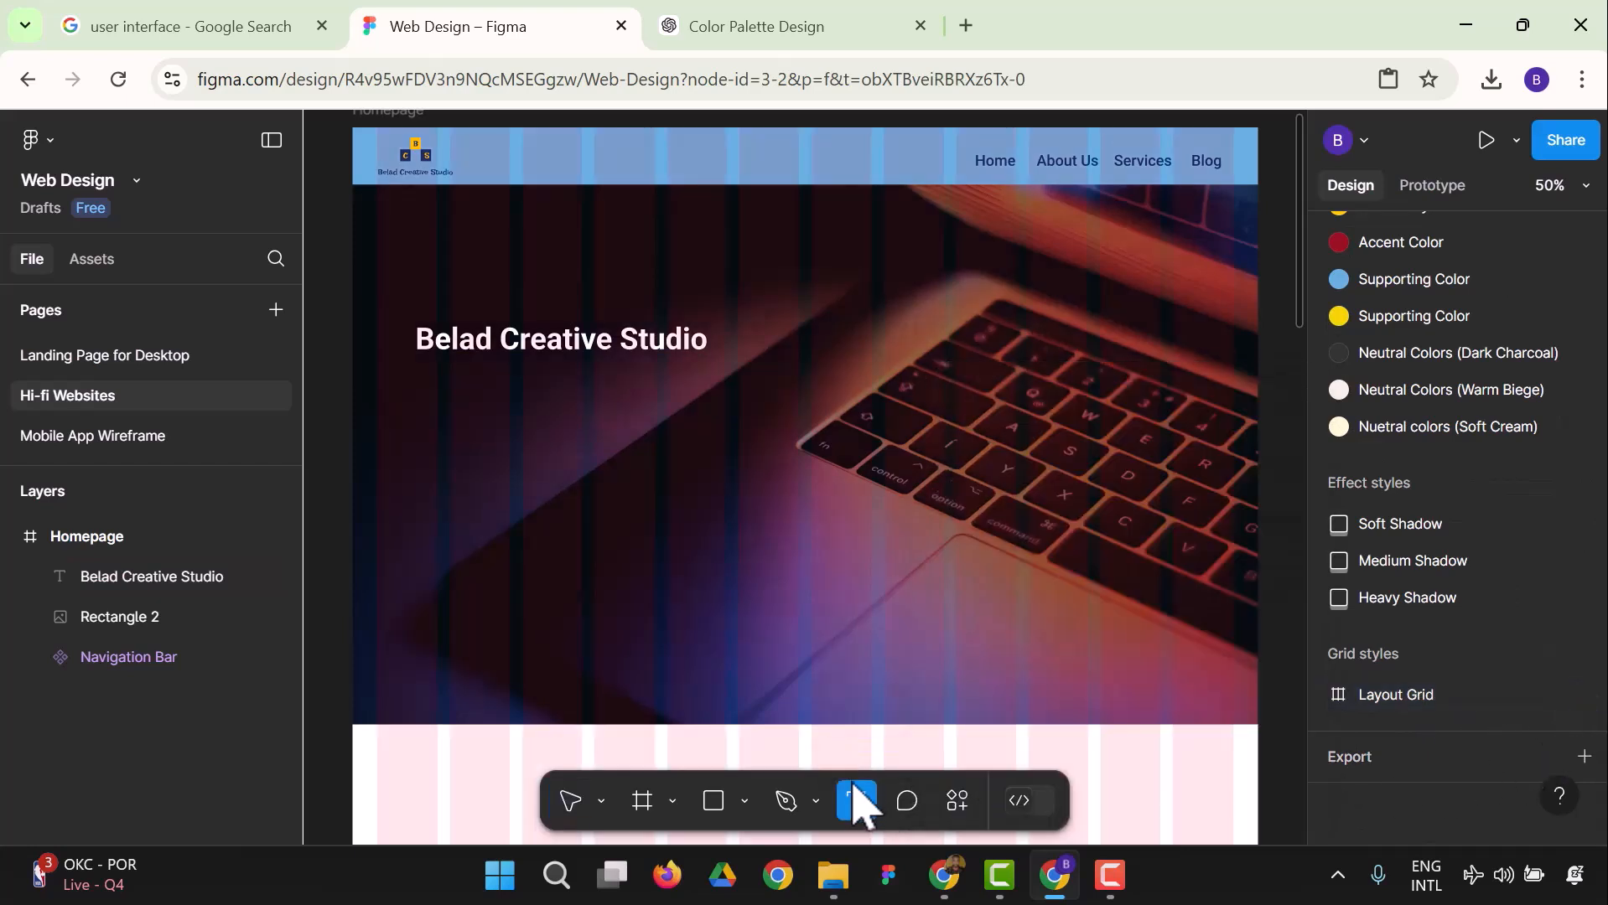
{"action": "left_click", "coordinate": [575, 797]}
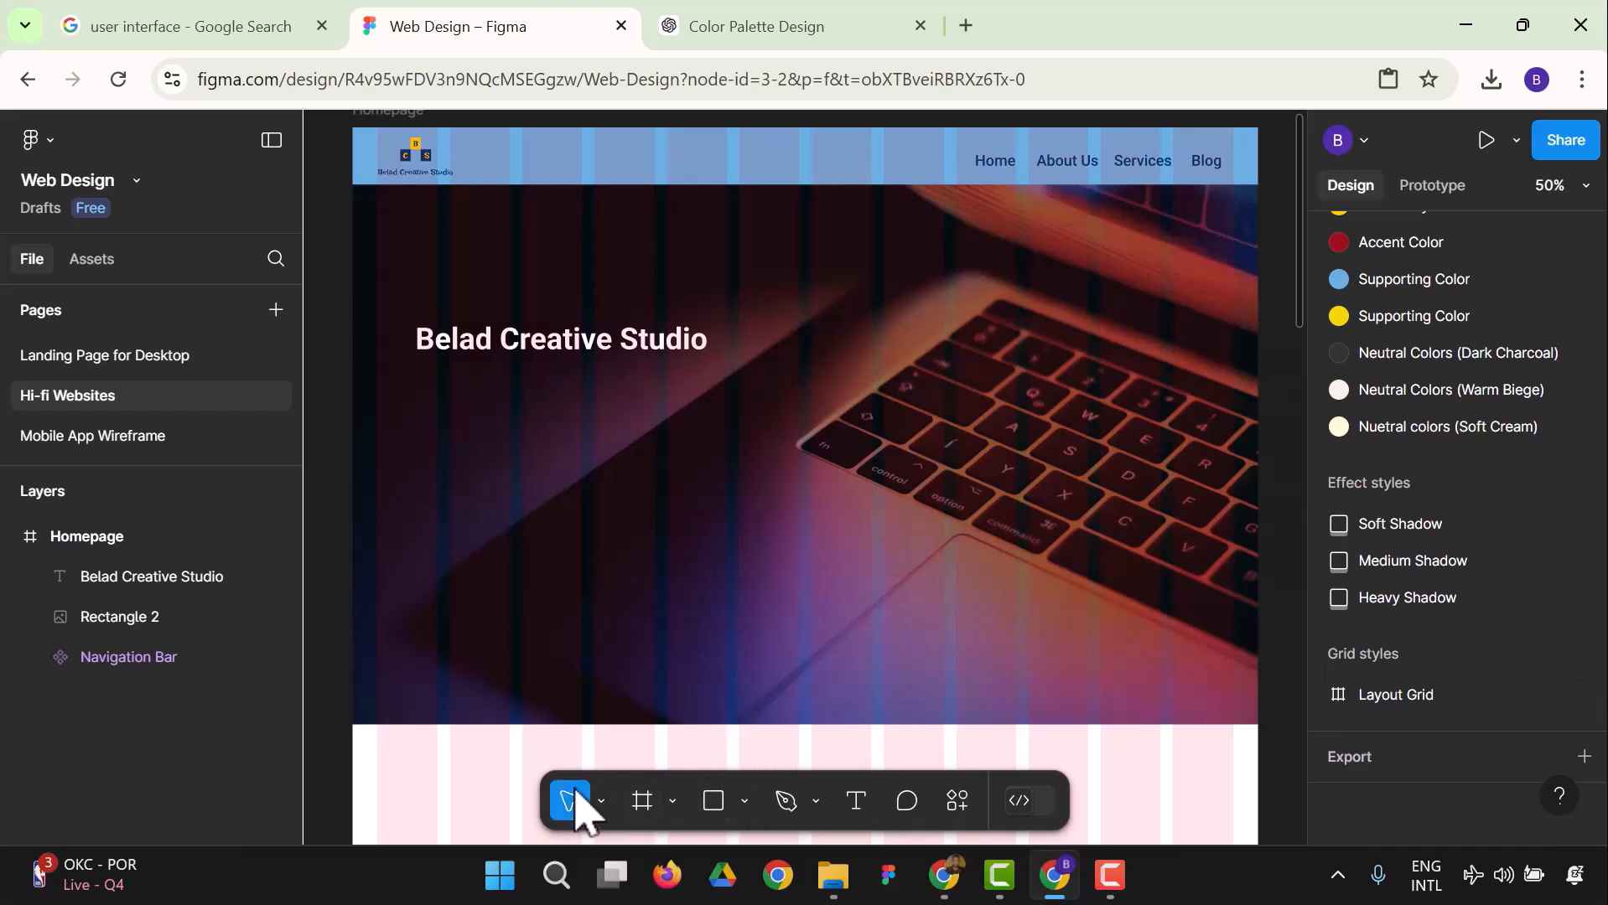
Move the hero heading up and align its left edge with the start of the first grid column.
{"action": "left_click", "coordinate": [515, 353]}
{"action": "left_click_drag", "start_coordinate": [508, 339], "coordinate": [476, 309]}
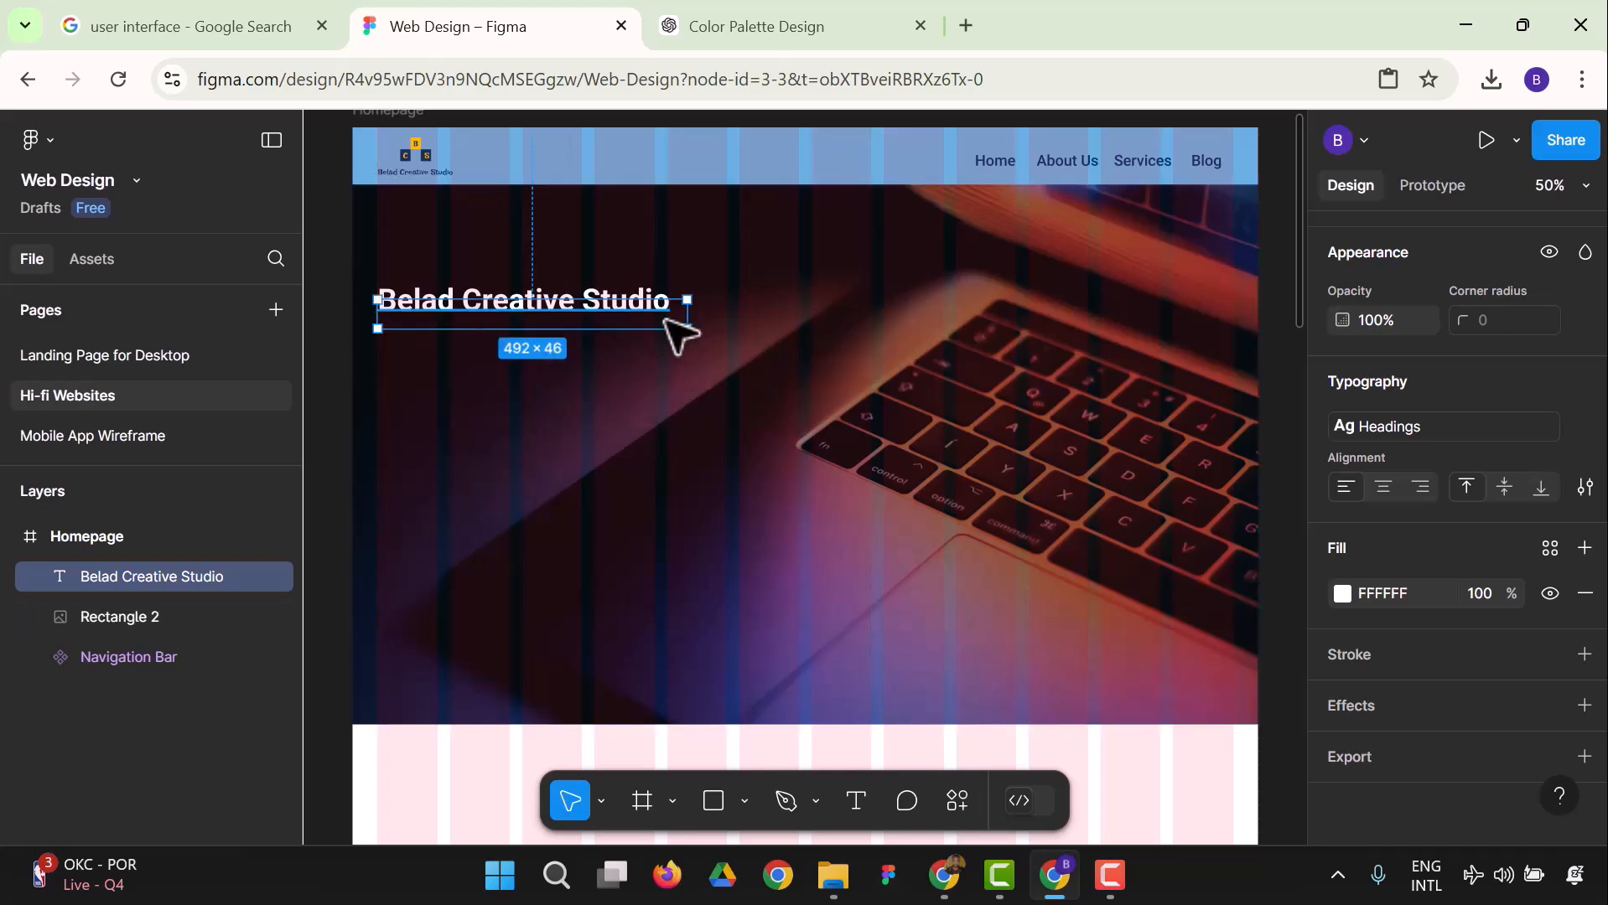
{"action": "left_click", "coordinate": [902, 644]}
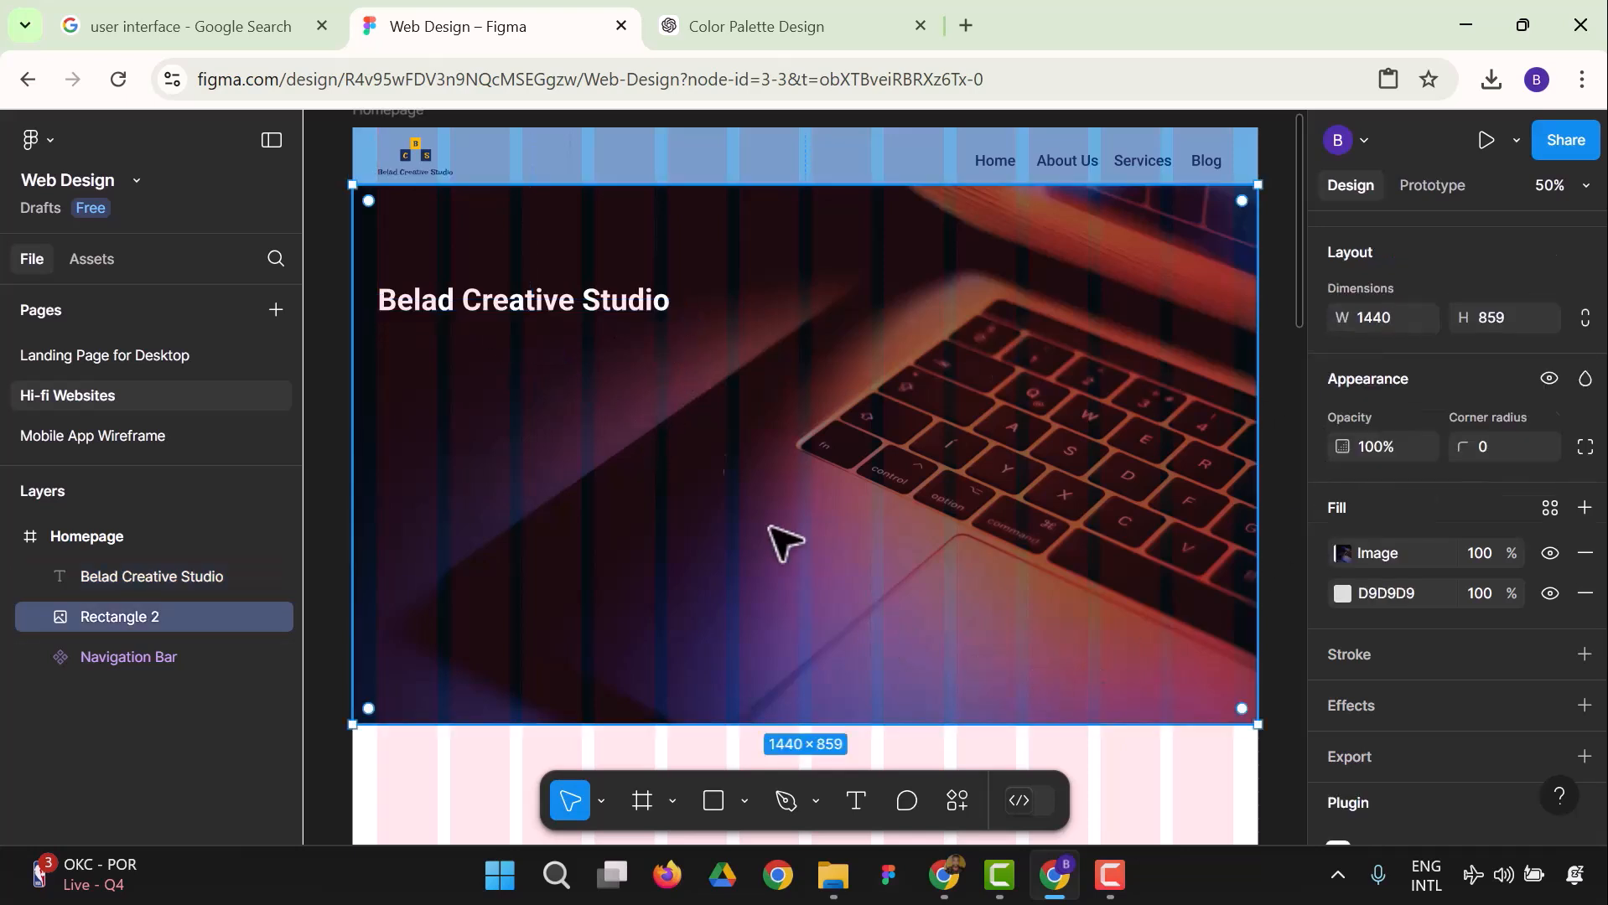
{"action": "left_click_drag", "start_coordinate": [665, 318], "coordinate": [662, 327]}
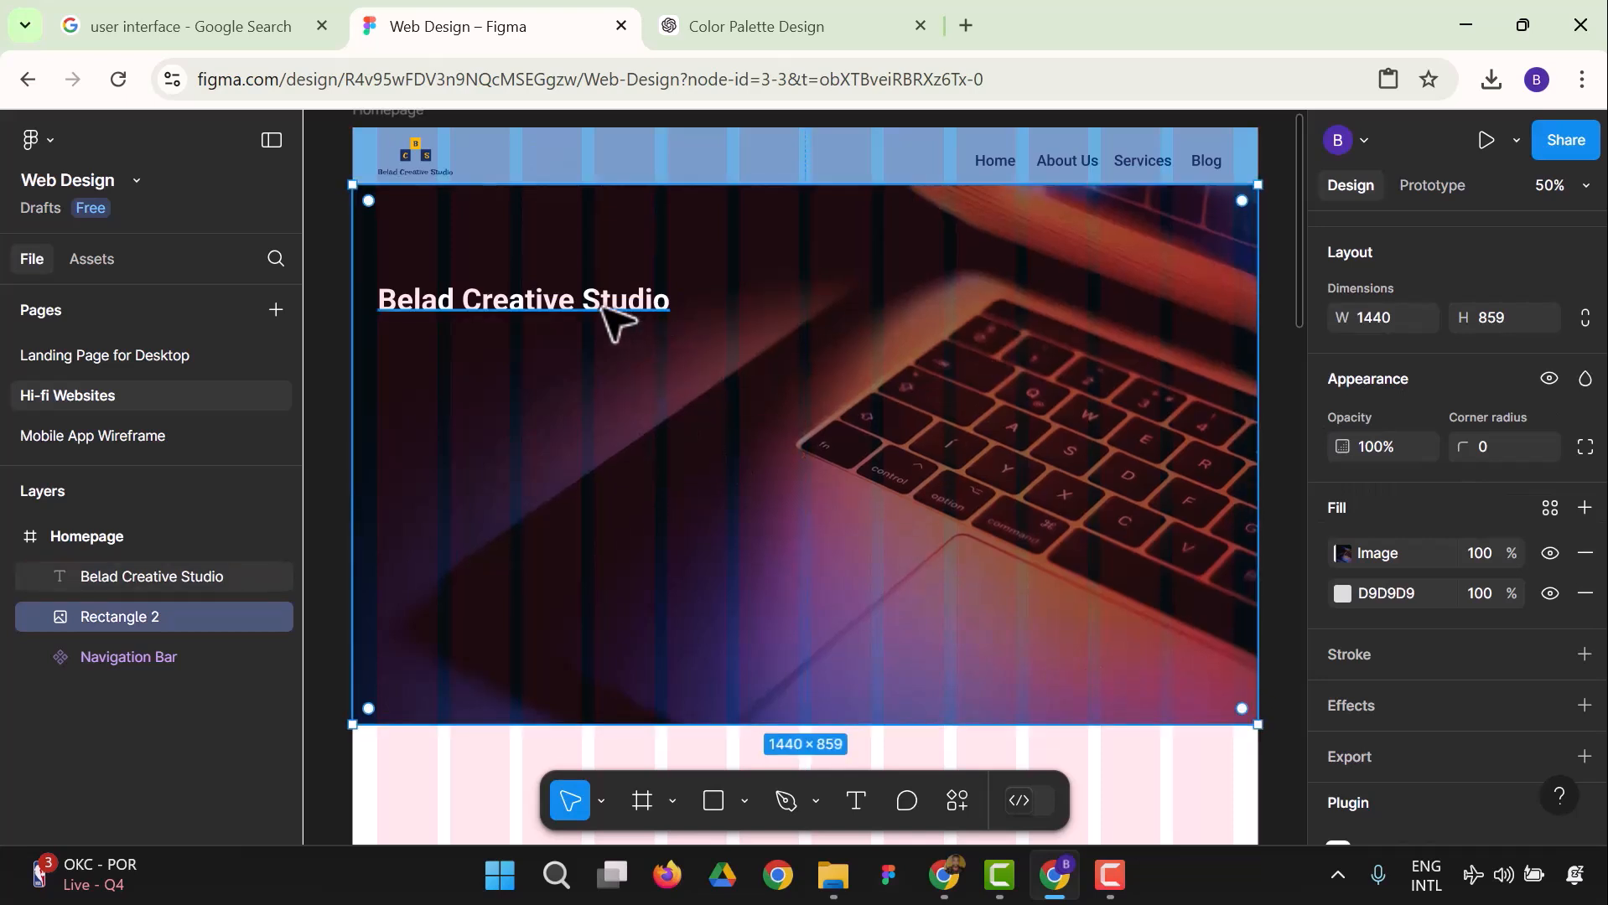
{"action": "left_click_drag", "start_coordinate": [605, 312], "coordinate": [616, 317]}
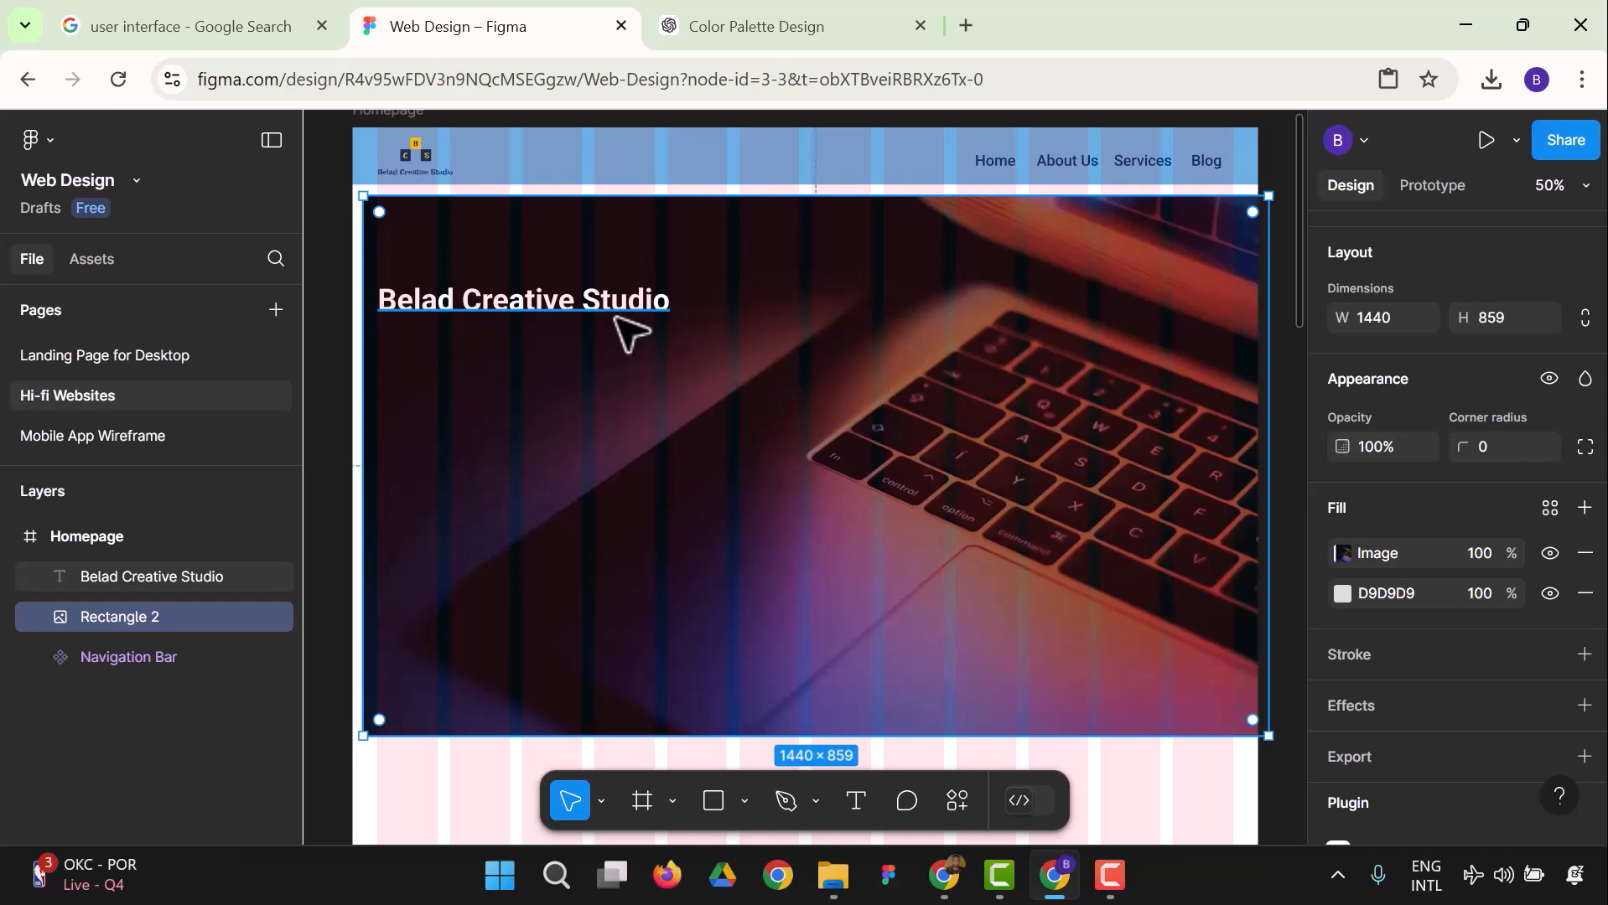
{"action": "key", "text": "ctrl+z"}
{"action": "left_click", "coordinate": [477, 790]}
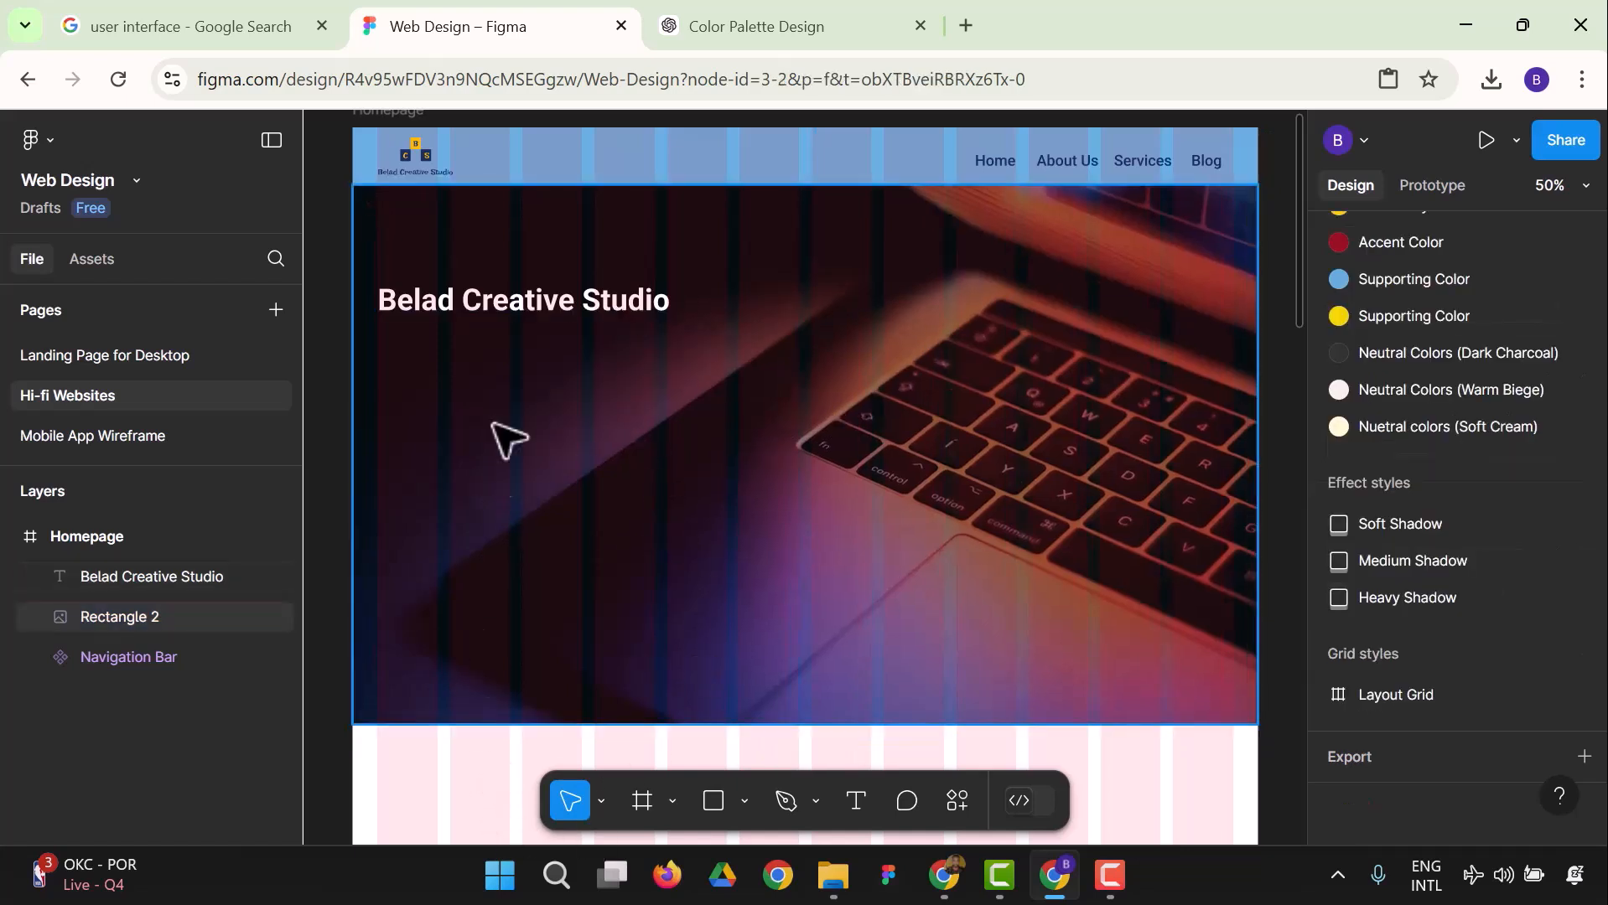
Edit the Headings text style to a font size of 64.
{"action": "left_click", "coordinate": [560, 313]}
{"action": "scroll", "coordinate": [1490, 437], "scroll_direction": "up", "scroll_amount": 5}
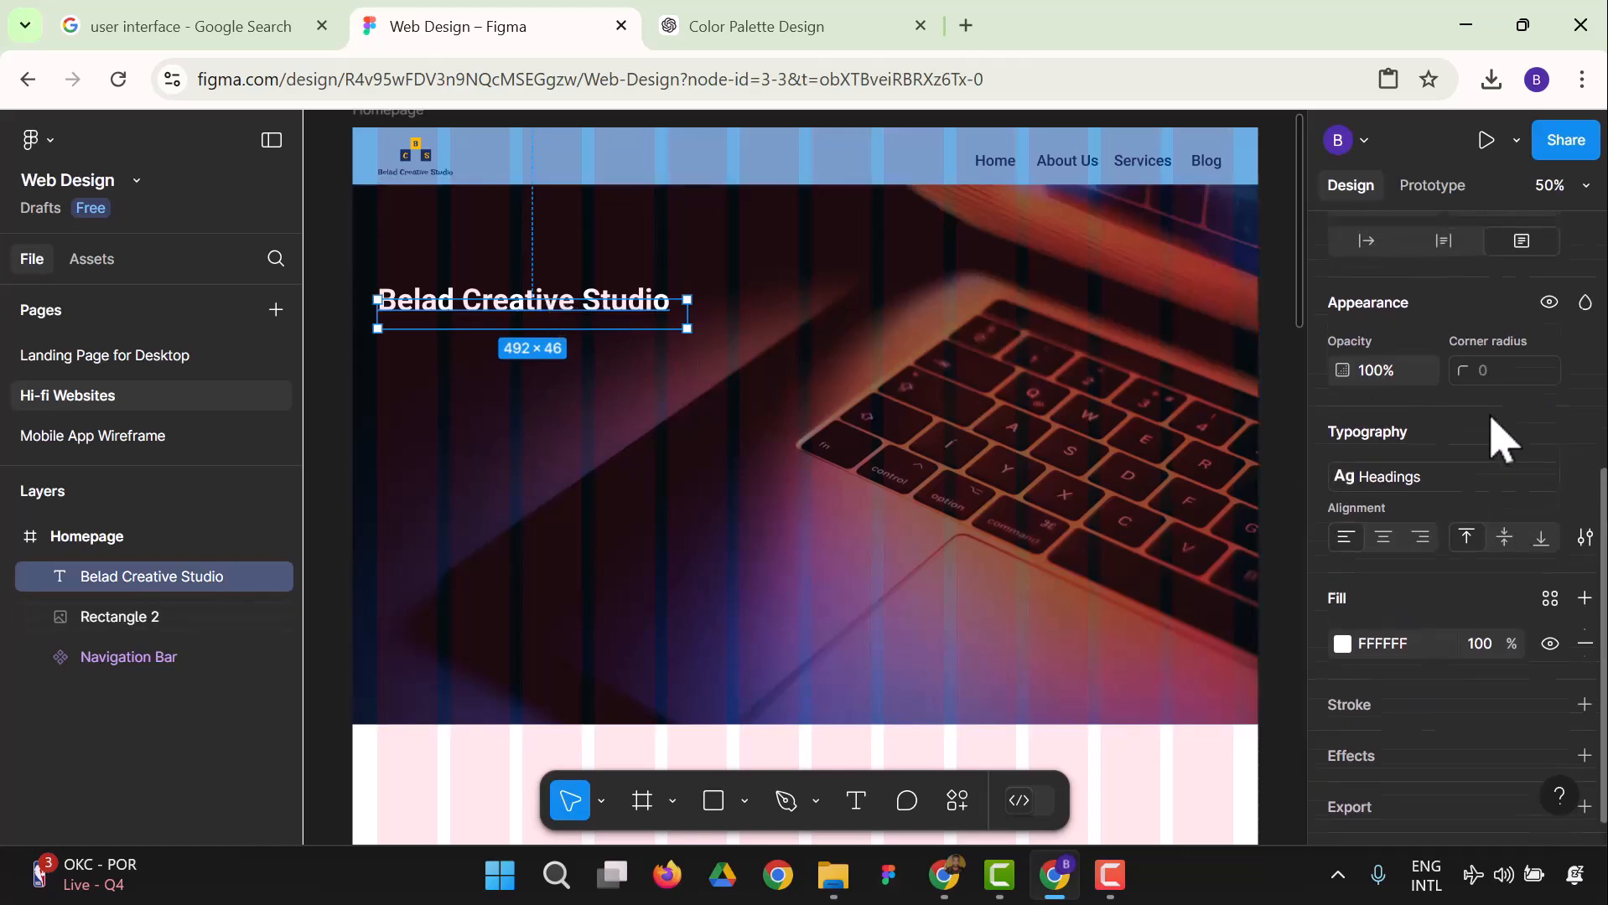
{"action": "left_click", "coordinate": [1232, 758]}
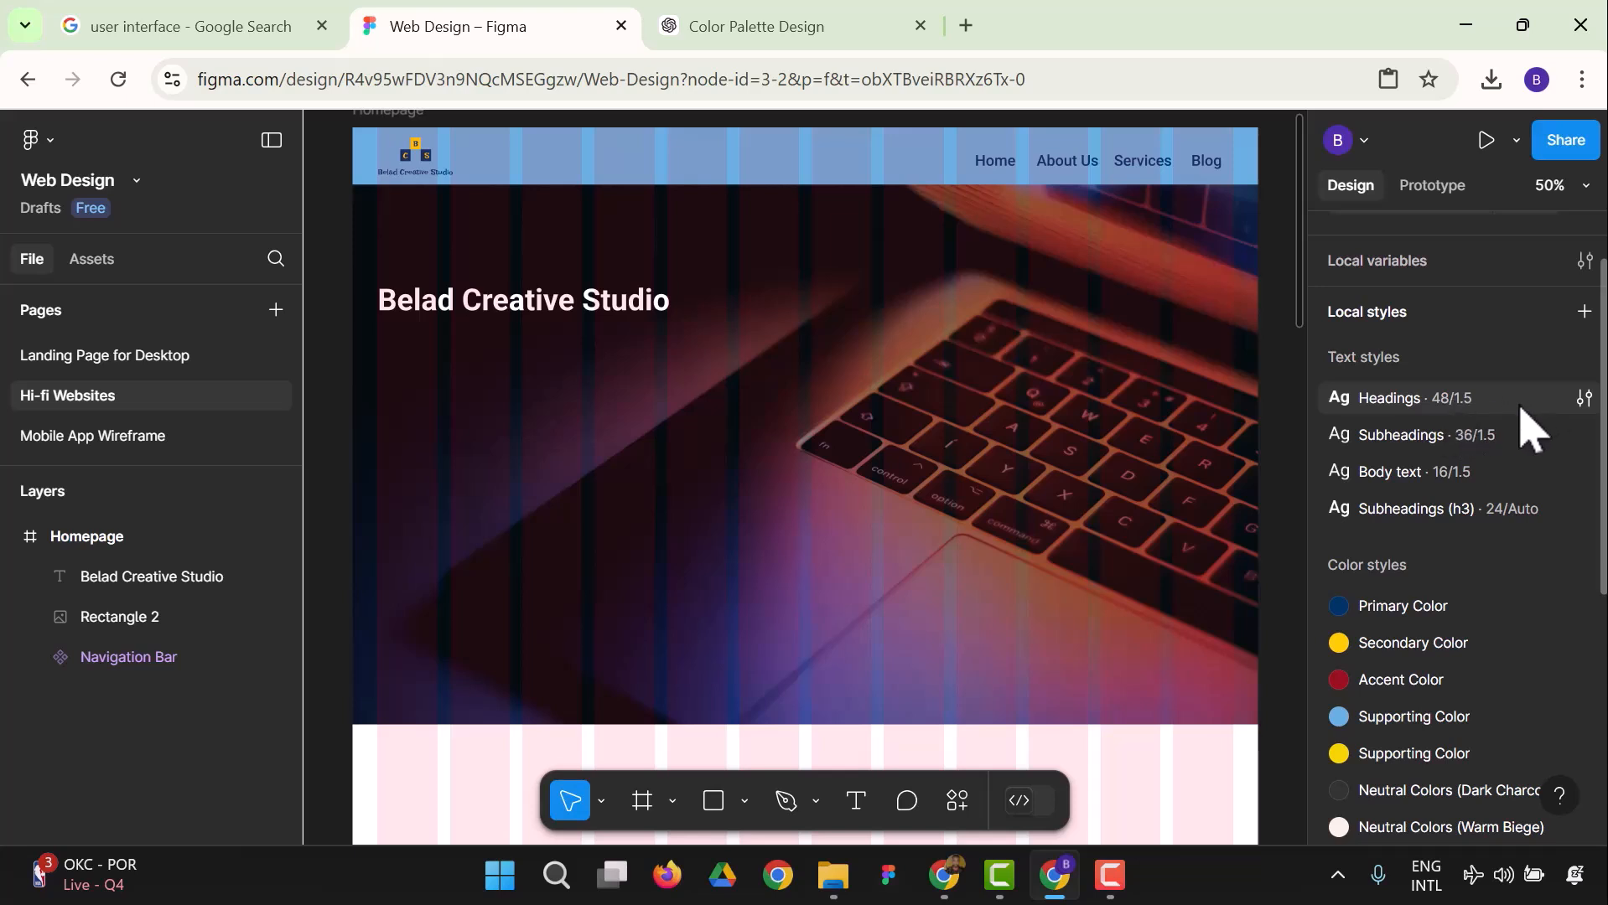
{"action": "left_click", "coordinate": [1582, 400]}
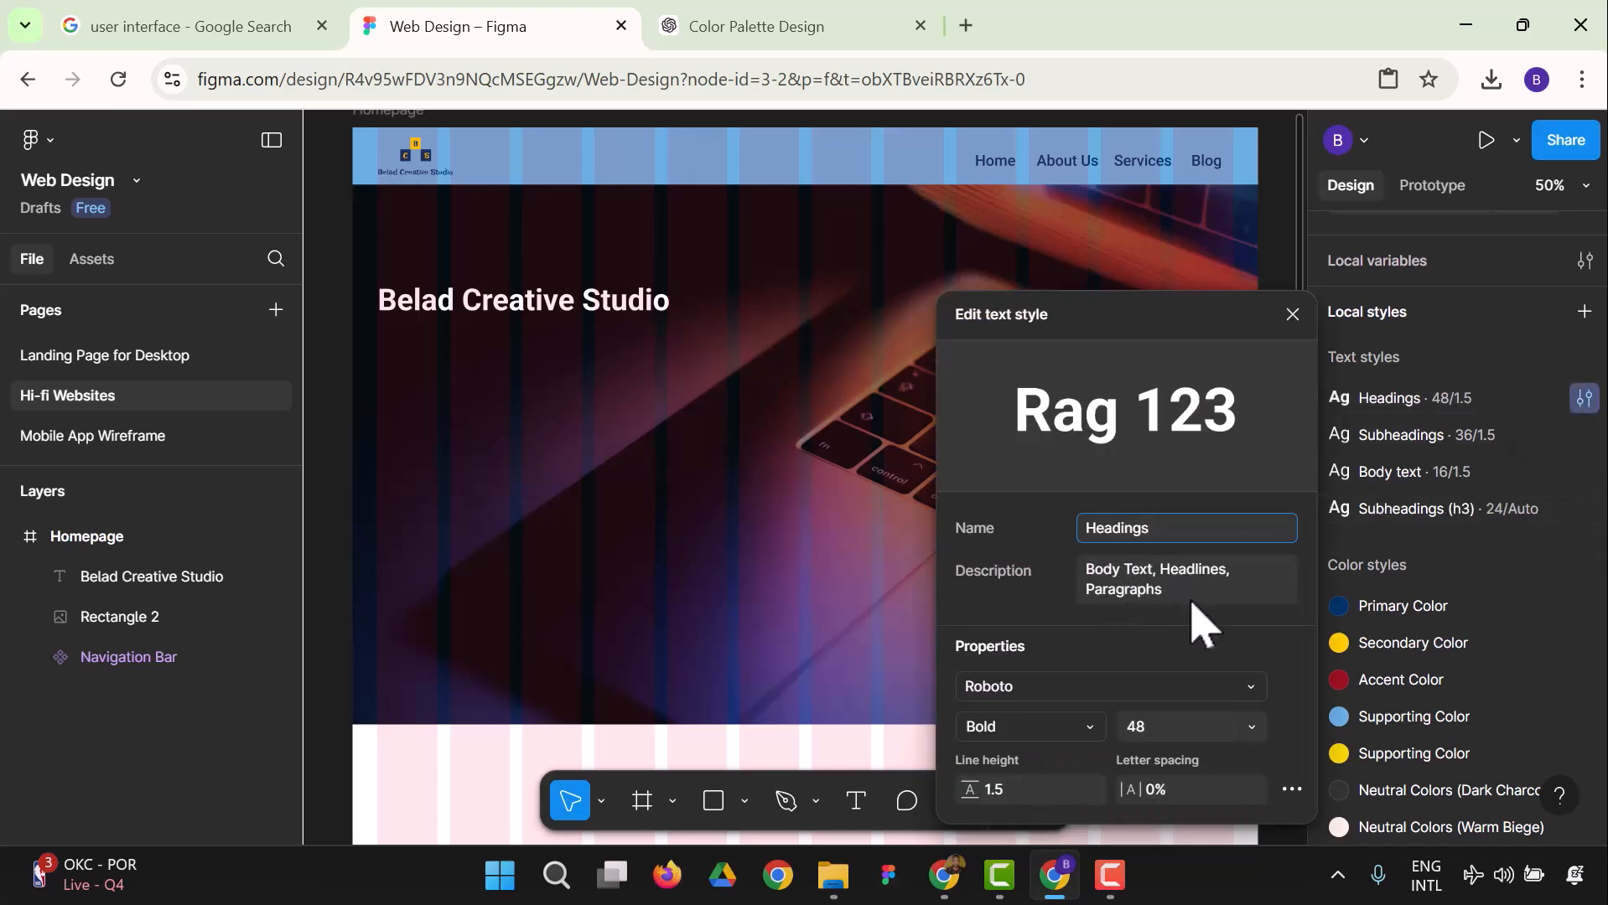
{"action": "left_click", "coordinate": [1254, 734]}
{"action": "left_click", "coordinate": [1182, 697]}
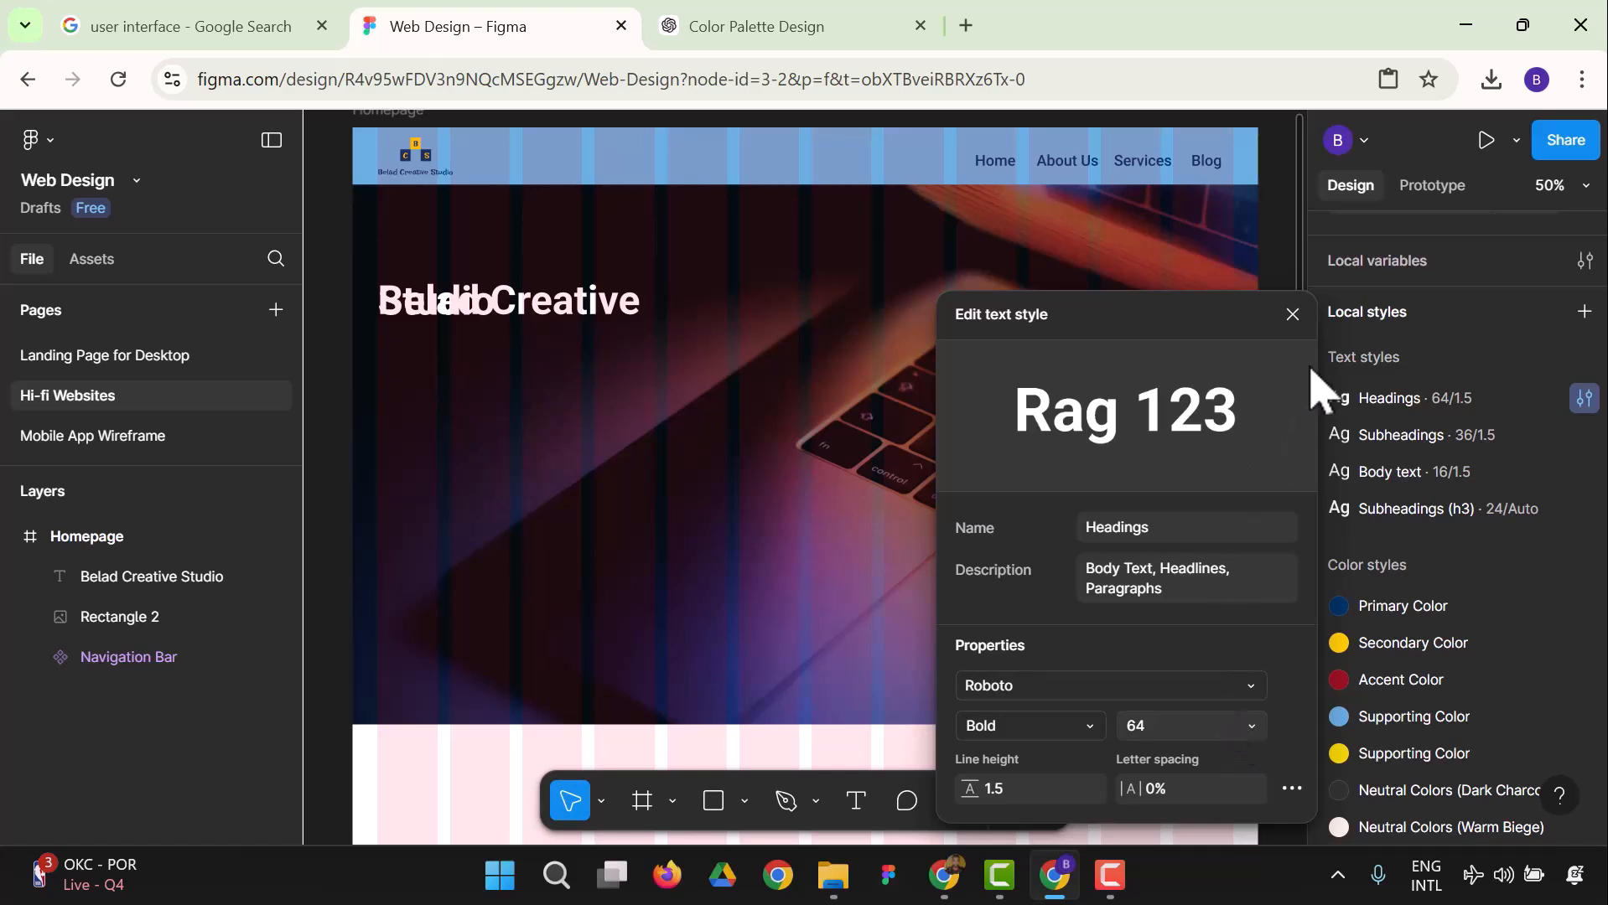
{"action": "left_click", "coordinate": [1298, 319]}
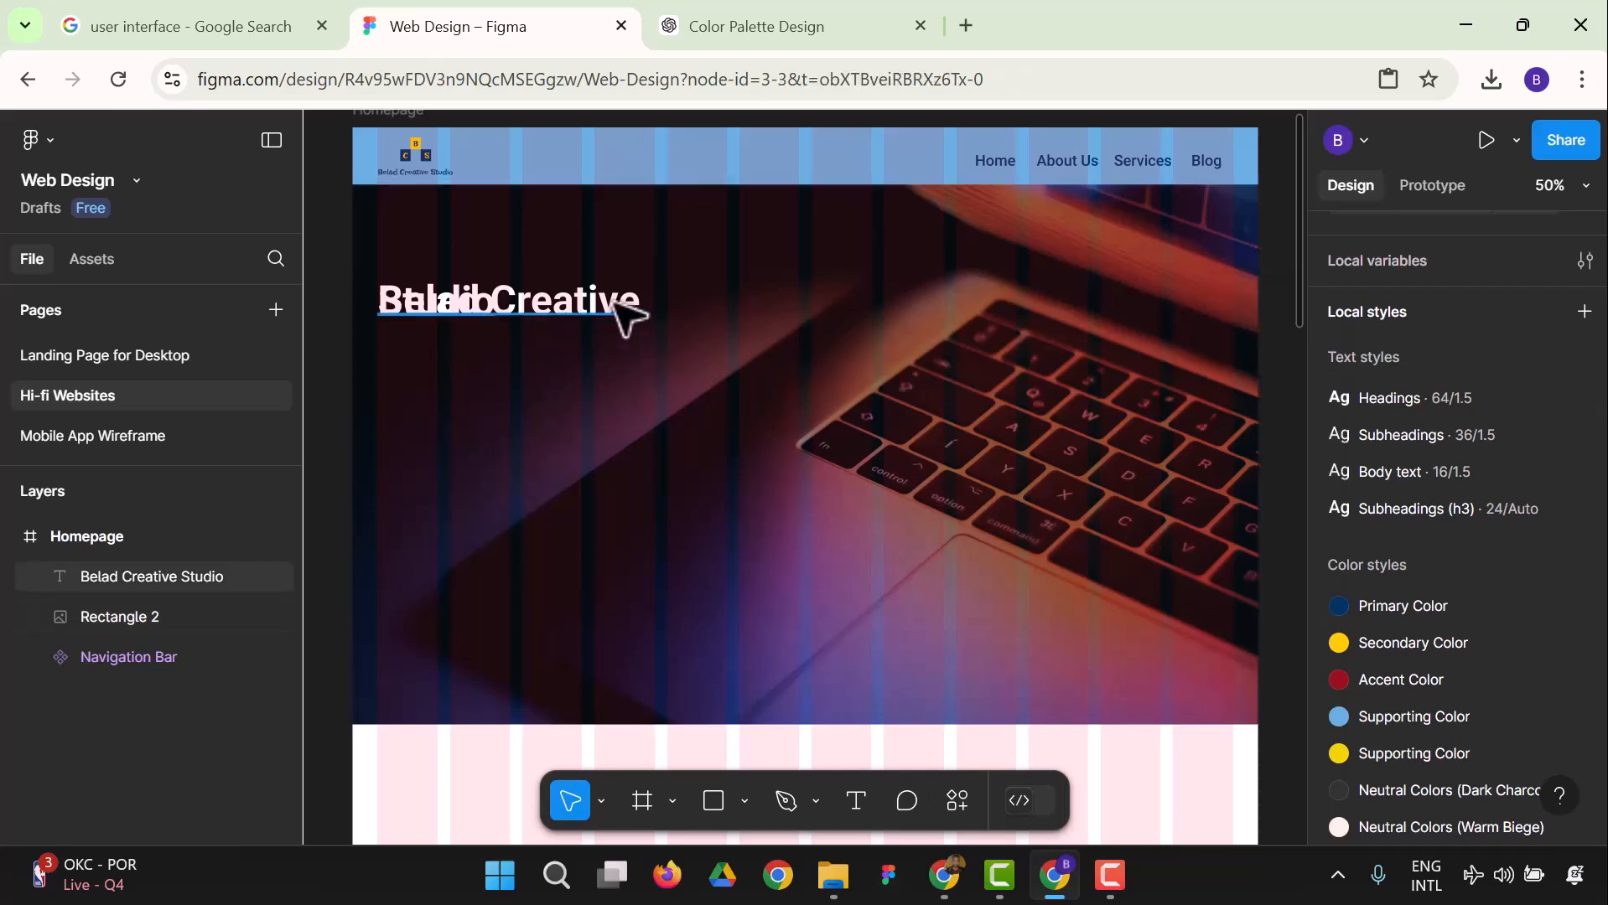
Widen the hero heading's text box so that "Belad Creative Studio" fits on one line.
{"action": "left_click", "coordinate": [646, 320]}
{"action": "left_click_drag", "start_coordinate": [687, 329], "coordinate": [845, 347]}
{"action": "left_click", "coordinate": [618, 550]}
{"action": "left_click_drag", "start_coordinate": [532, 324], "coordinate": [553, 336]}
{"action": "key", "text": "ctrl+z"}
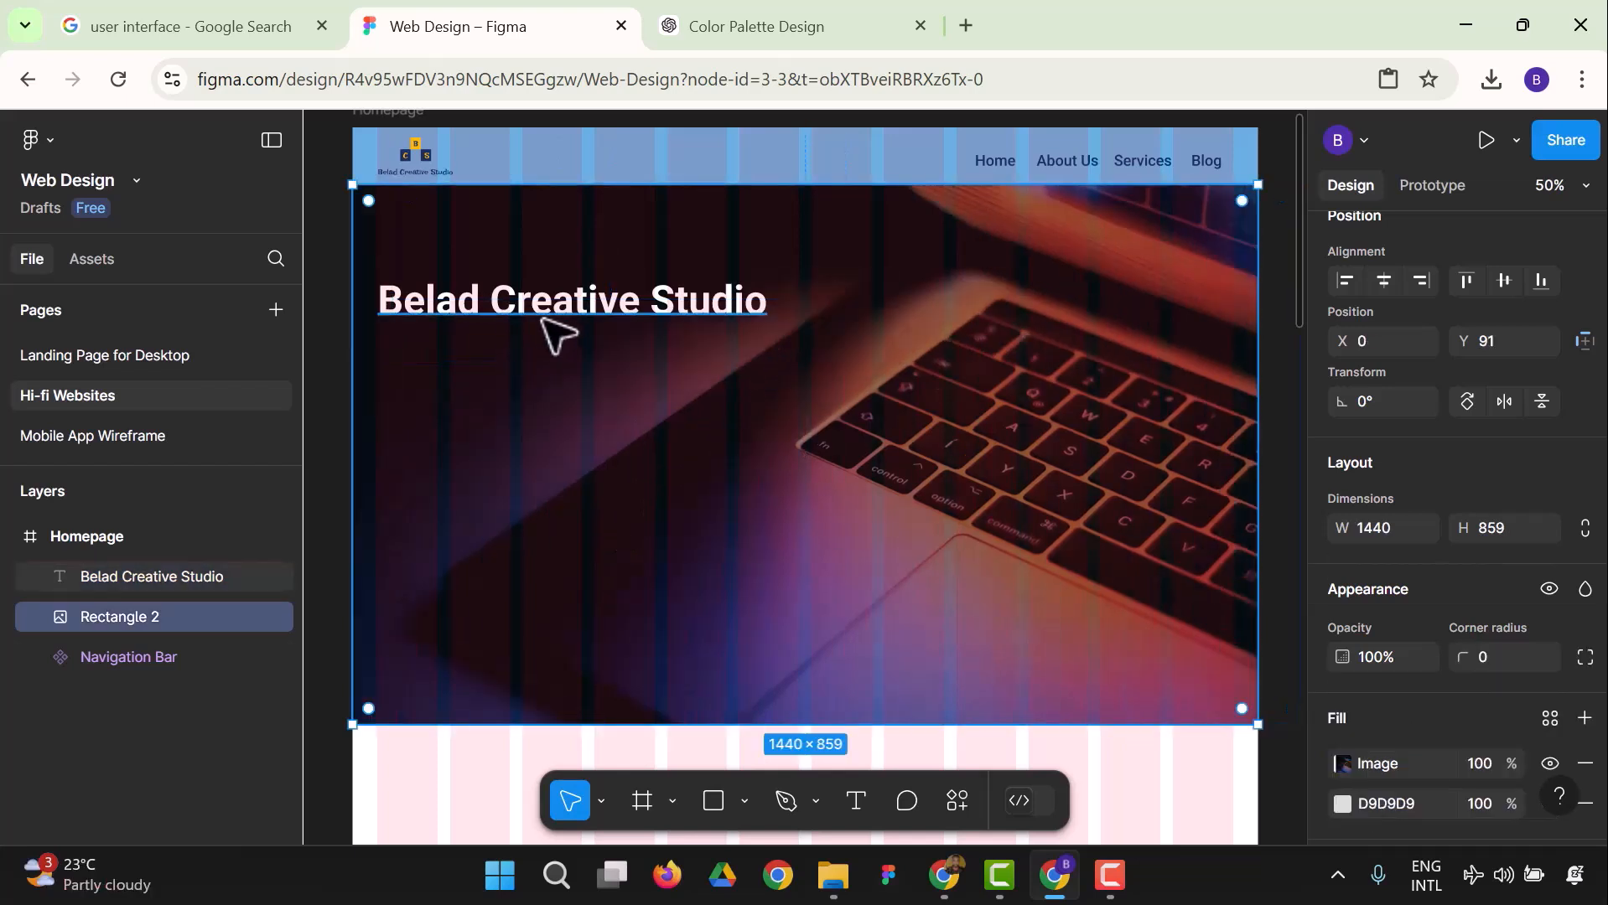
Lock the Rectangle 2 hero image layer and move the hero heading straight down to Y 320.
{"action": "right_click", "coordinate": [567, 432]}
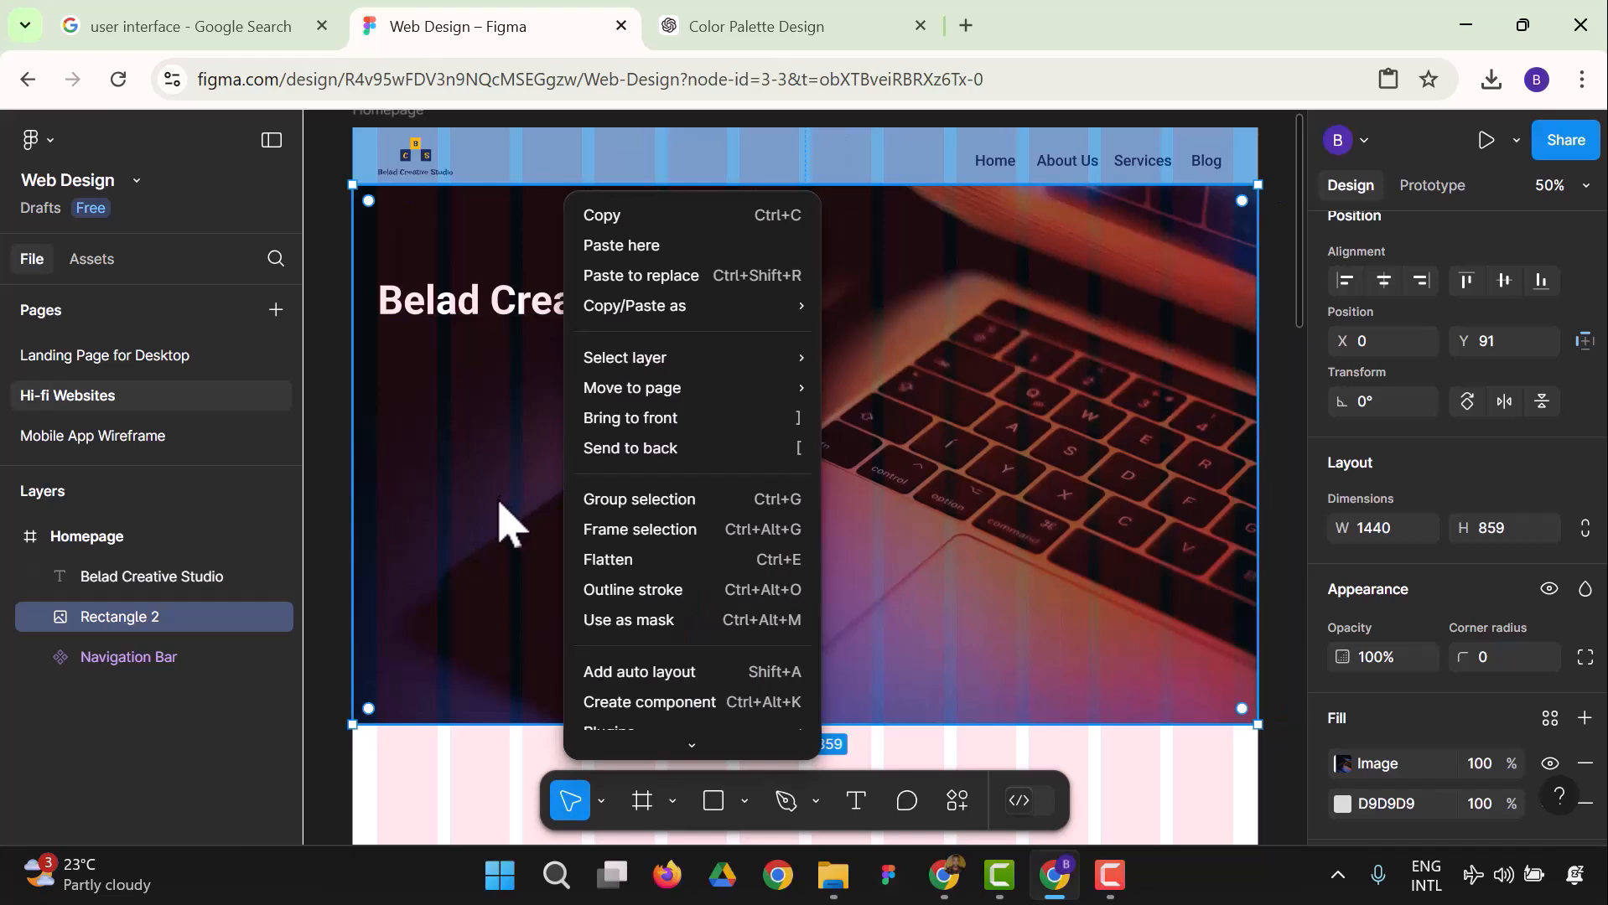
{"action": "left_click", "coordinate": [247, 627]}
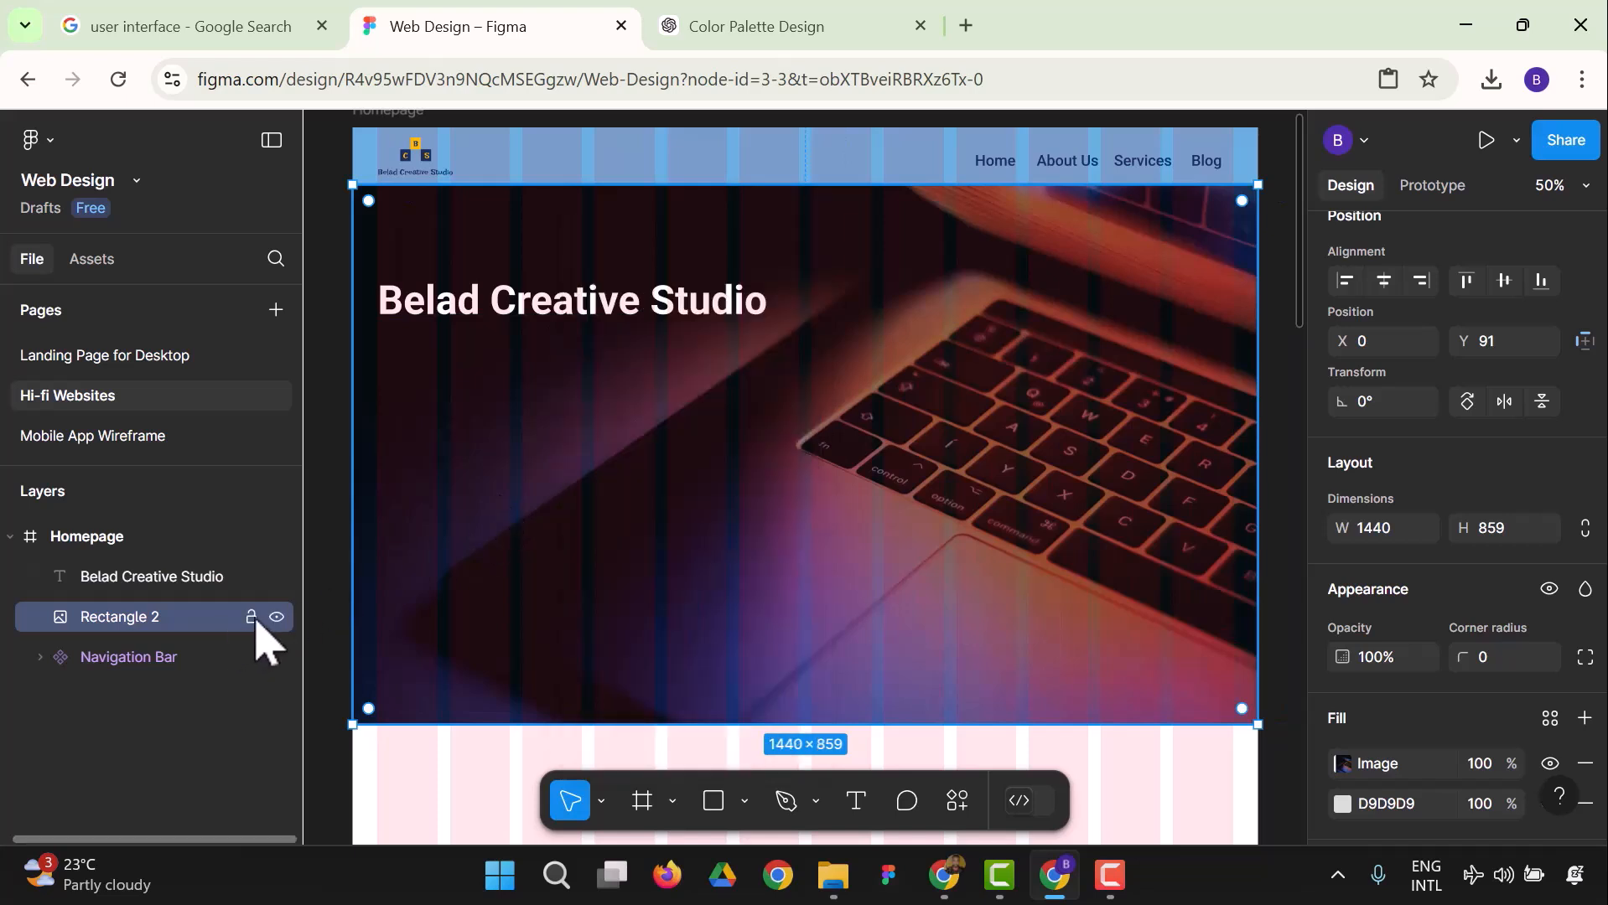
{"action": "left_click", "coordinate": [250, 618]}
{"action": "left_click", "coordinate": [486, 560]}
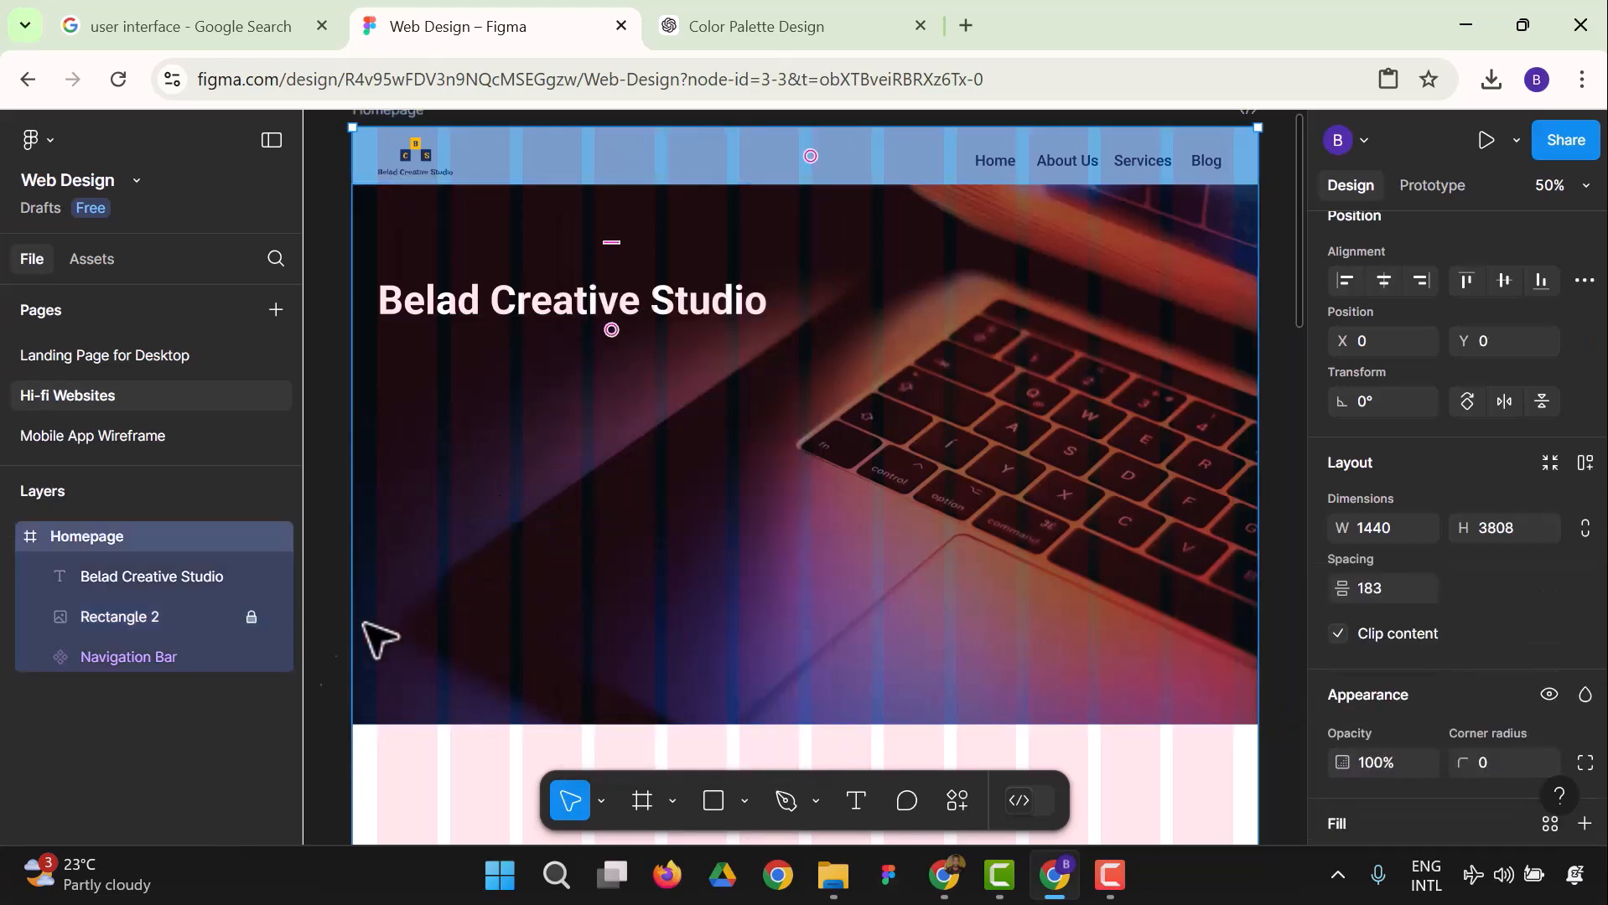
{"action": "left_click", "coordinate": [269, 754]}
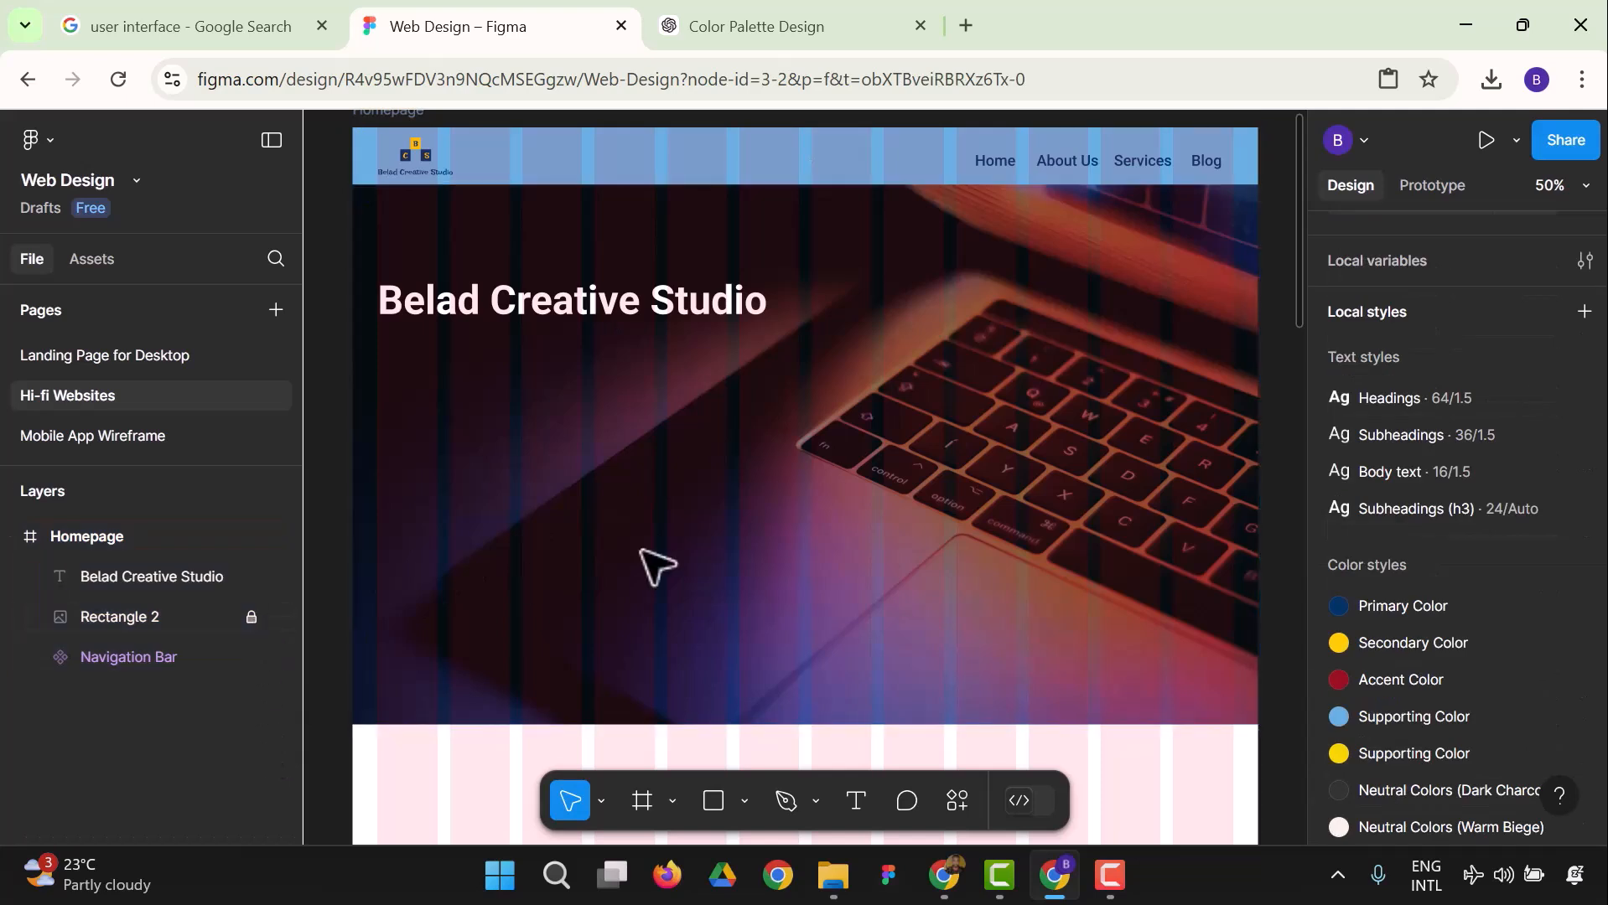
{"action": "mouse_move", "coordinate": [547, 302]}
{"action": "left_mouse_down"}
{"action": "mouse_move", "coordinate": [571, 330]}
{"action": "mouse_move", "coordinate": [550, 329]}
{"action": "left_mouse_up"}
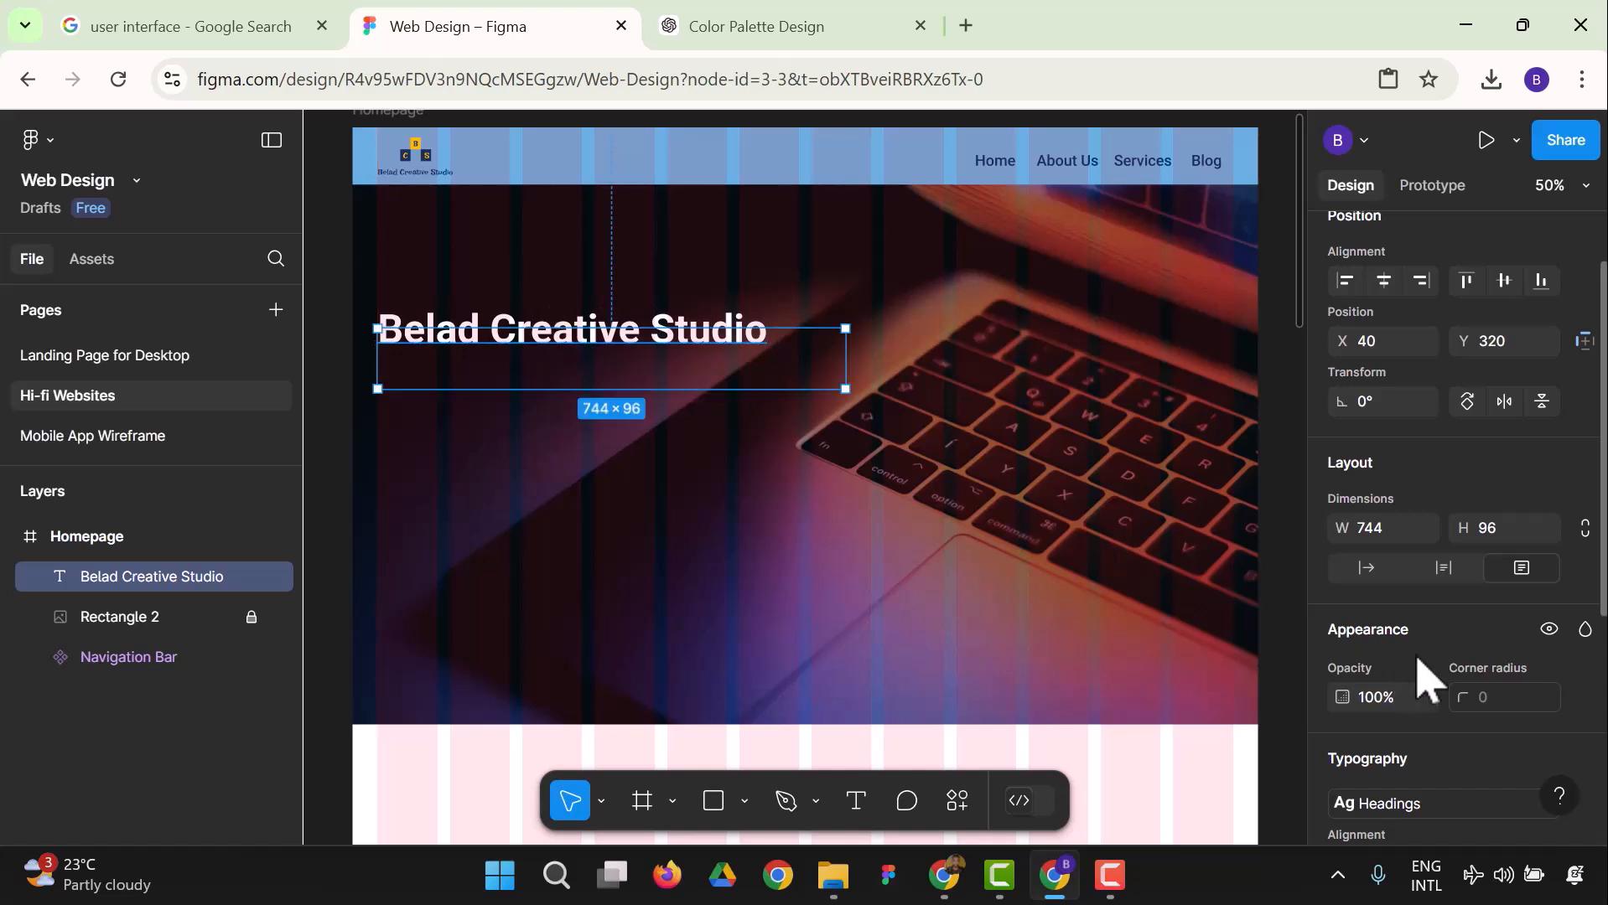
{"action": "left_click", "coordinate": [1216, 815]}
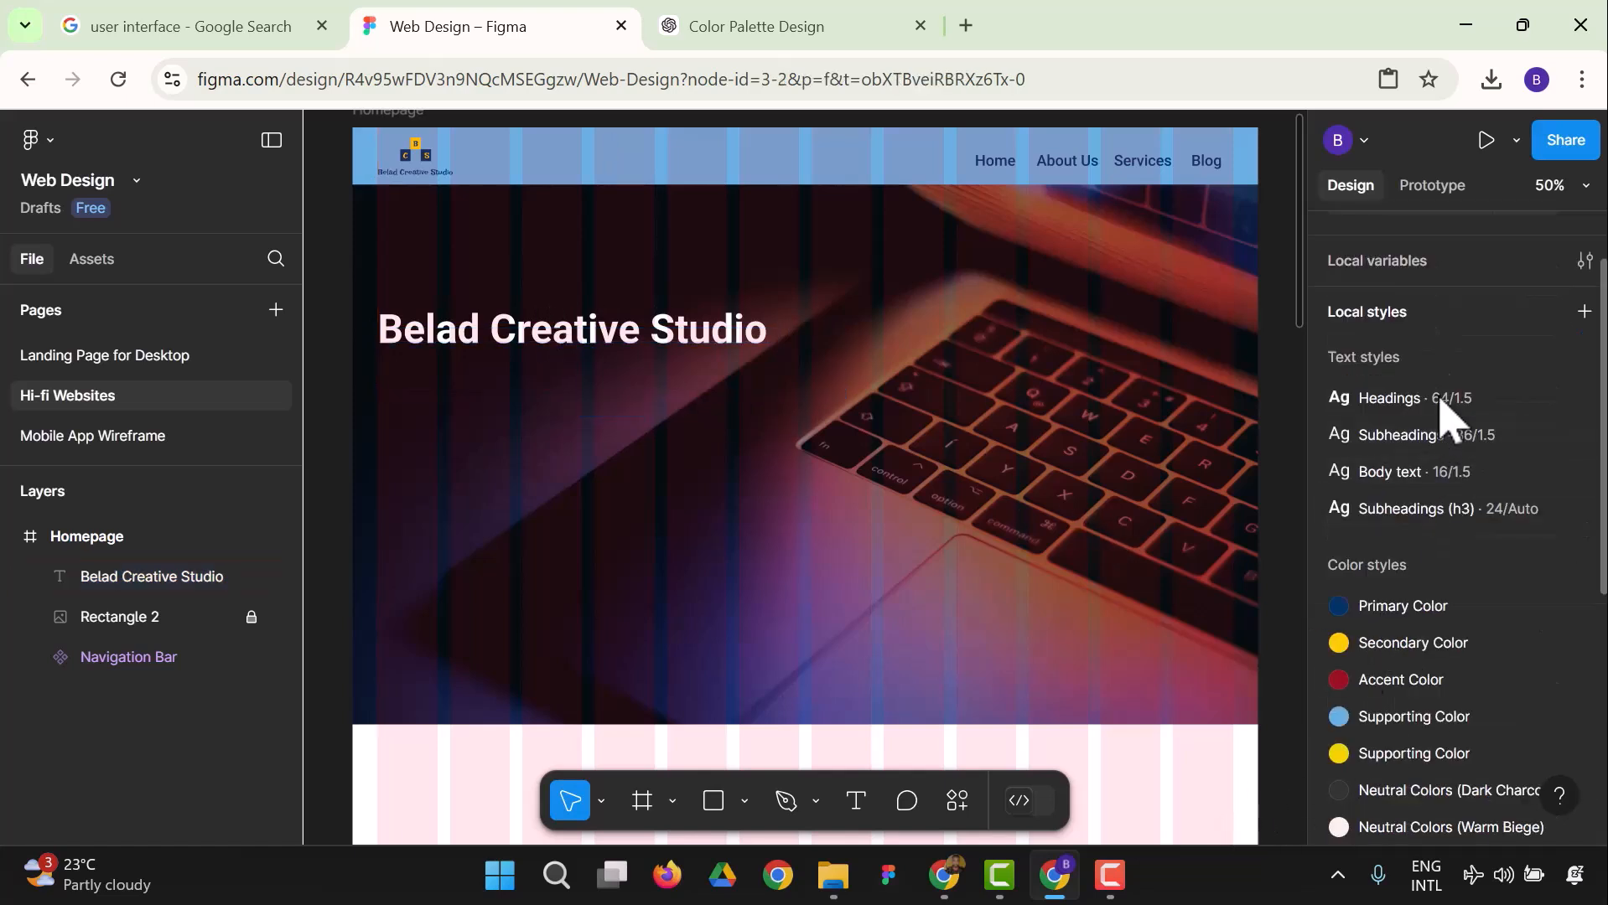
Start a new grid style named "Layout Grid (Rows)" and switch its grid type to rows.
{"action": "scroll", "coordinate": [1501, 512], "scroll_direction": "down", "scroll_amount": 5}
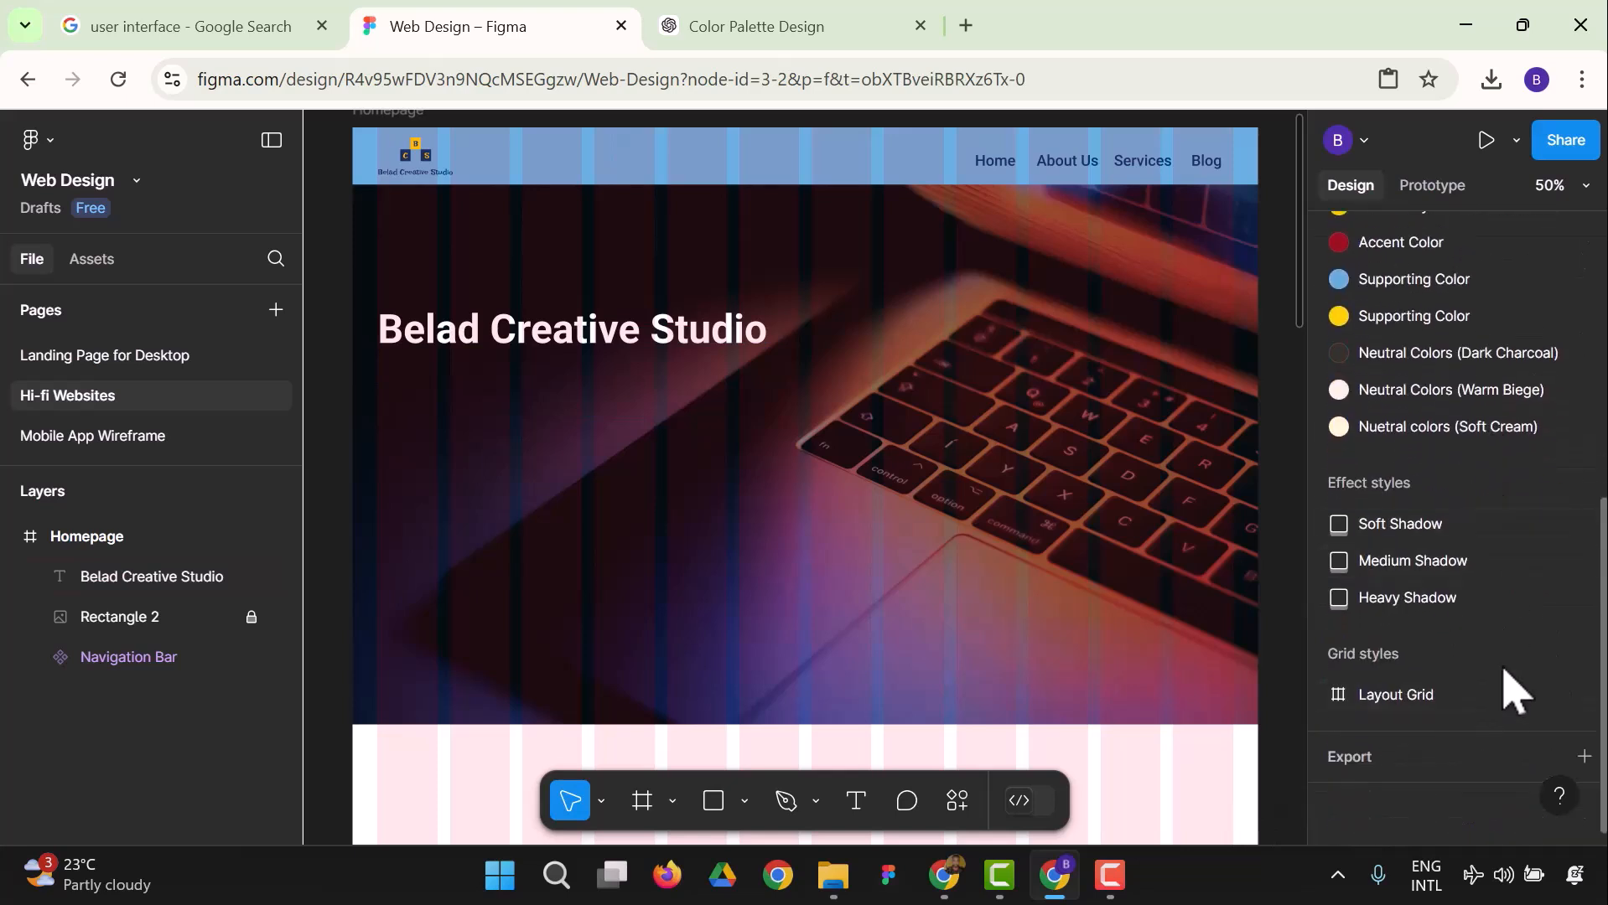
{"action": "left_click", "coordinate": [1583, 653]}
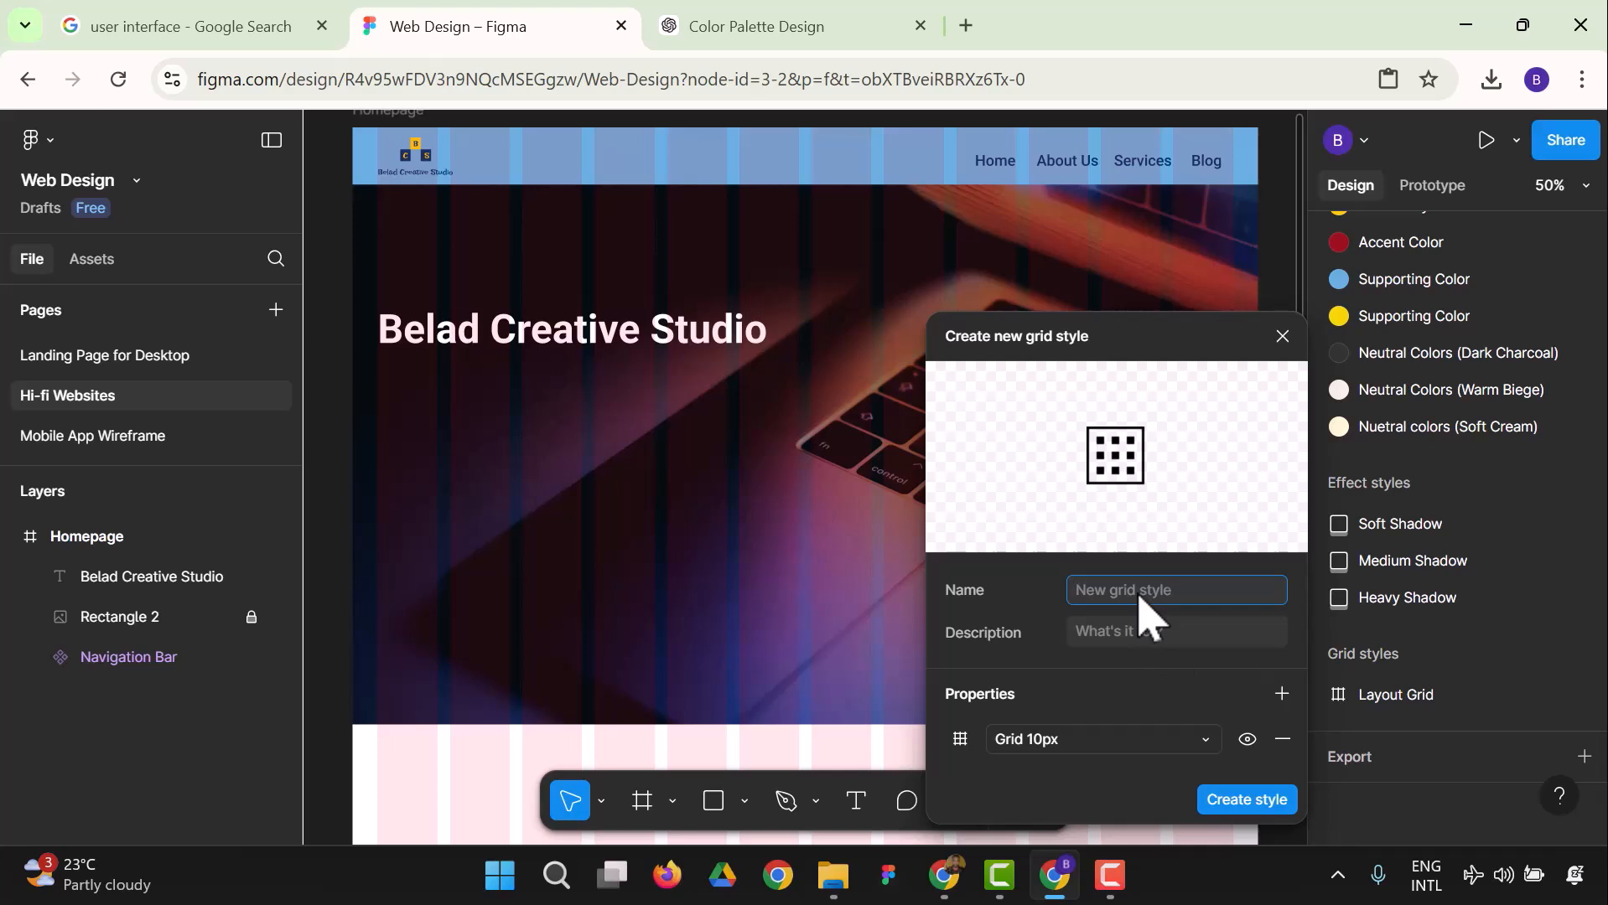
{"action": "type", "text": "Layout Gr"}
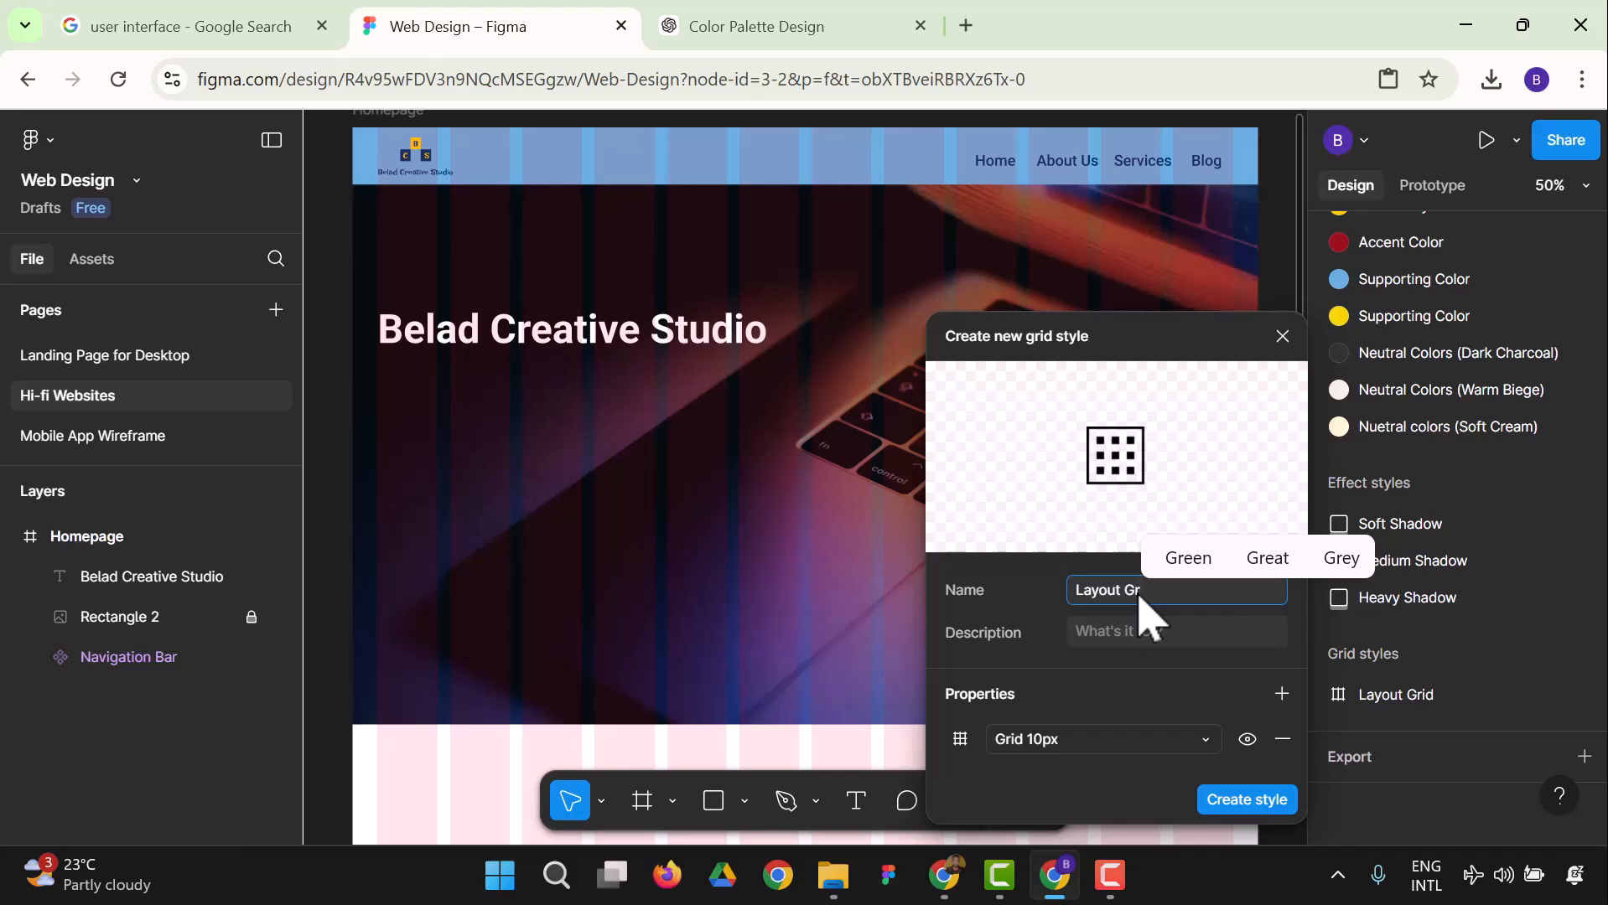
{"action": "type", "text": "id *"}
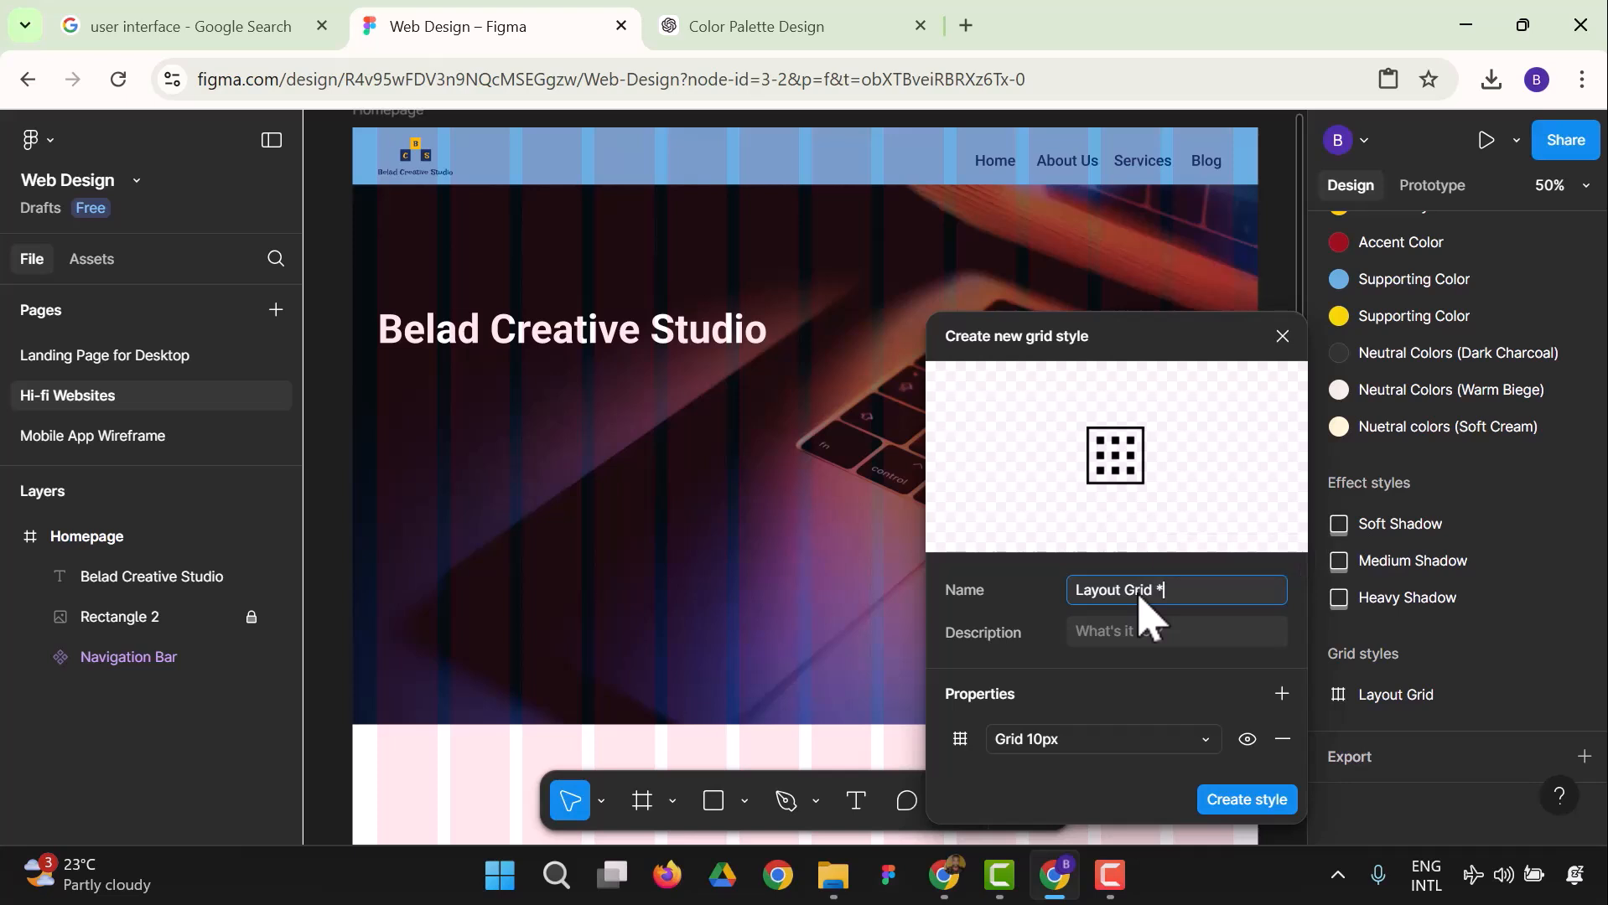
{"action": "type", "text": "(Rows)"}
{"action": "left_click", "coordinate": [1205, 740]}
{"action": "left_click", "coordinate": [1076, 803]}
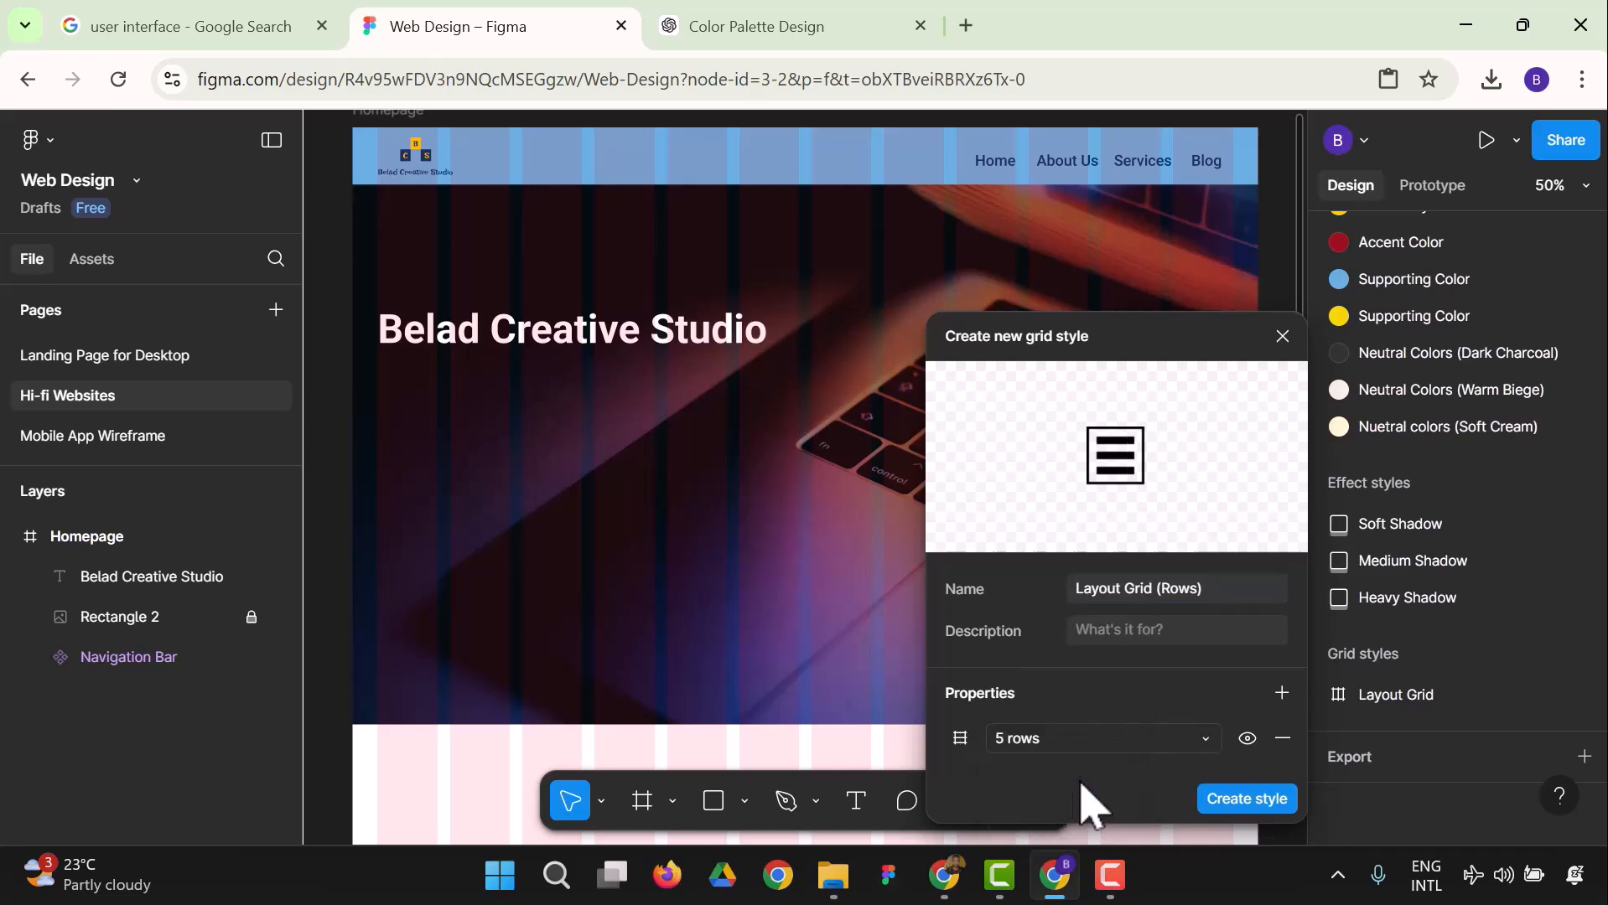
Set the row grid to a count of 6 with a gutter of 40 and create the style.
{"action": "left_click", "coordinate": [960, 739]}
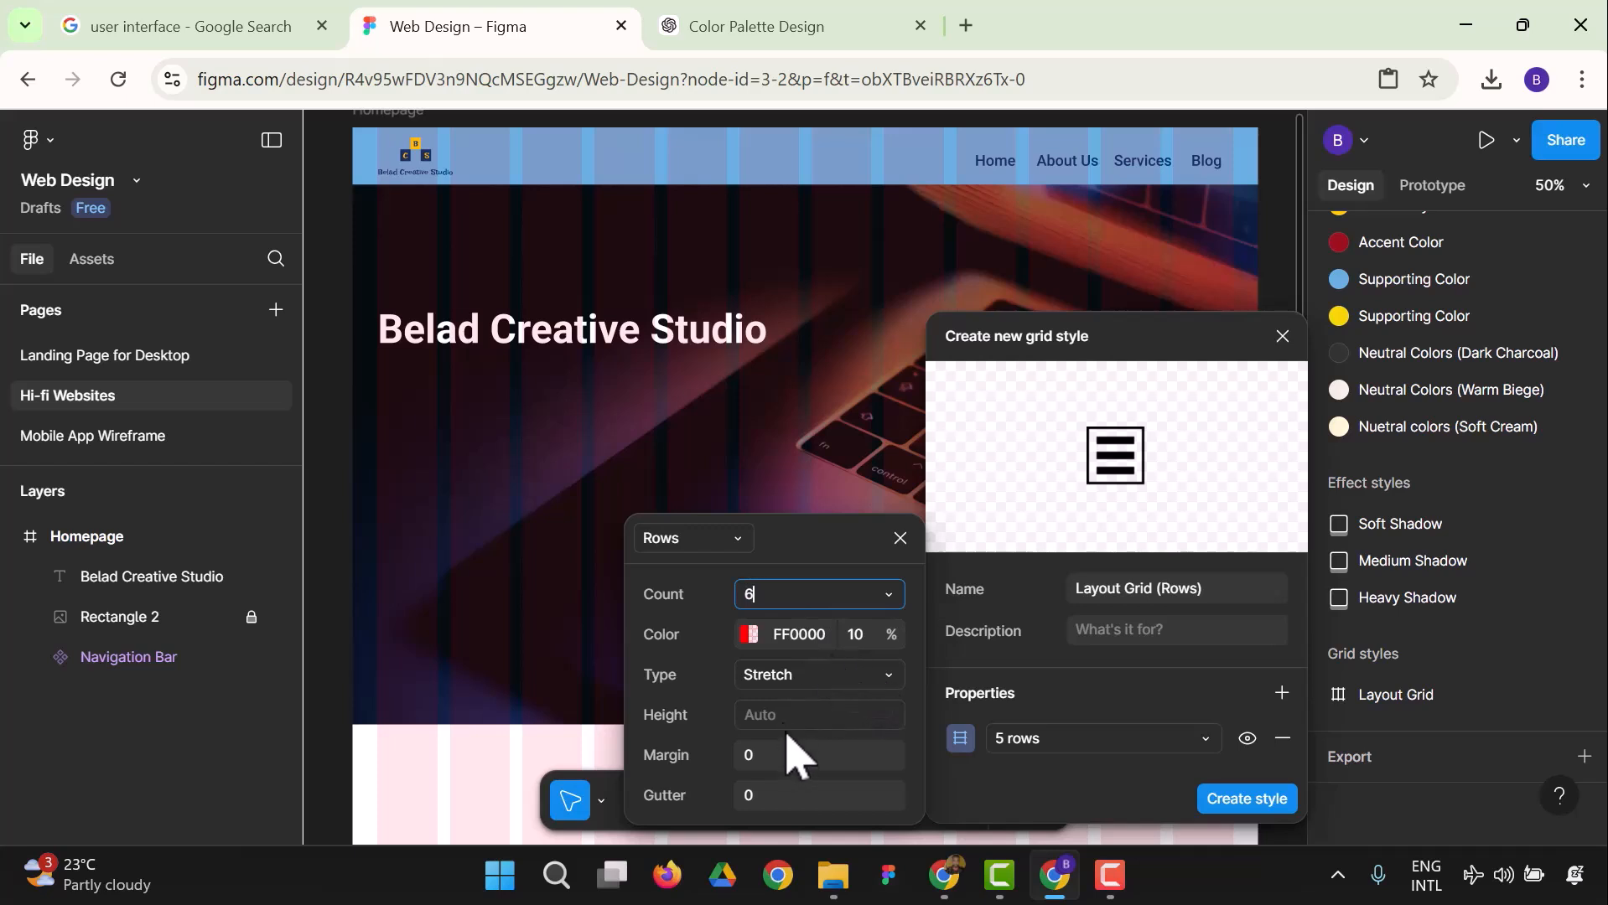
{"action": "left_click", "coordinate": [769, 797]}
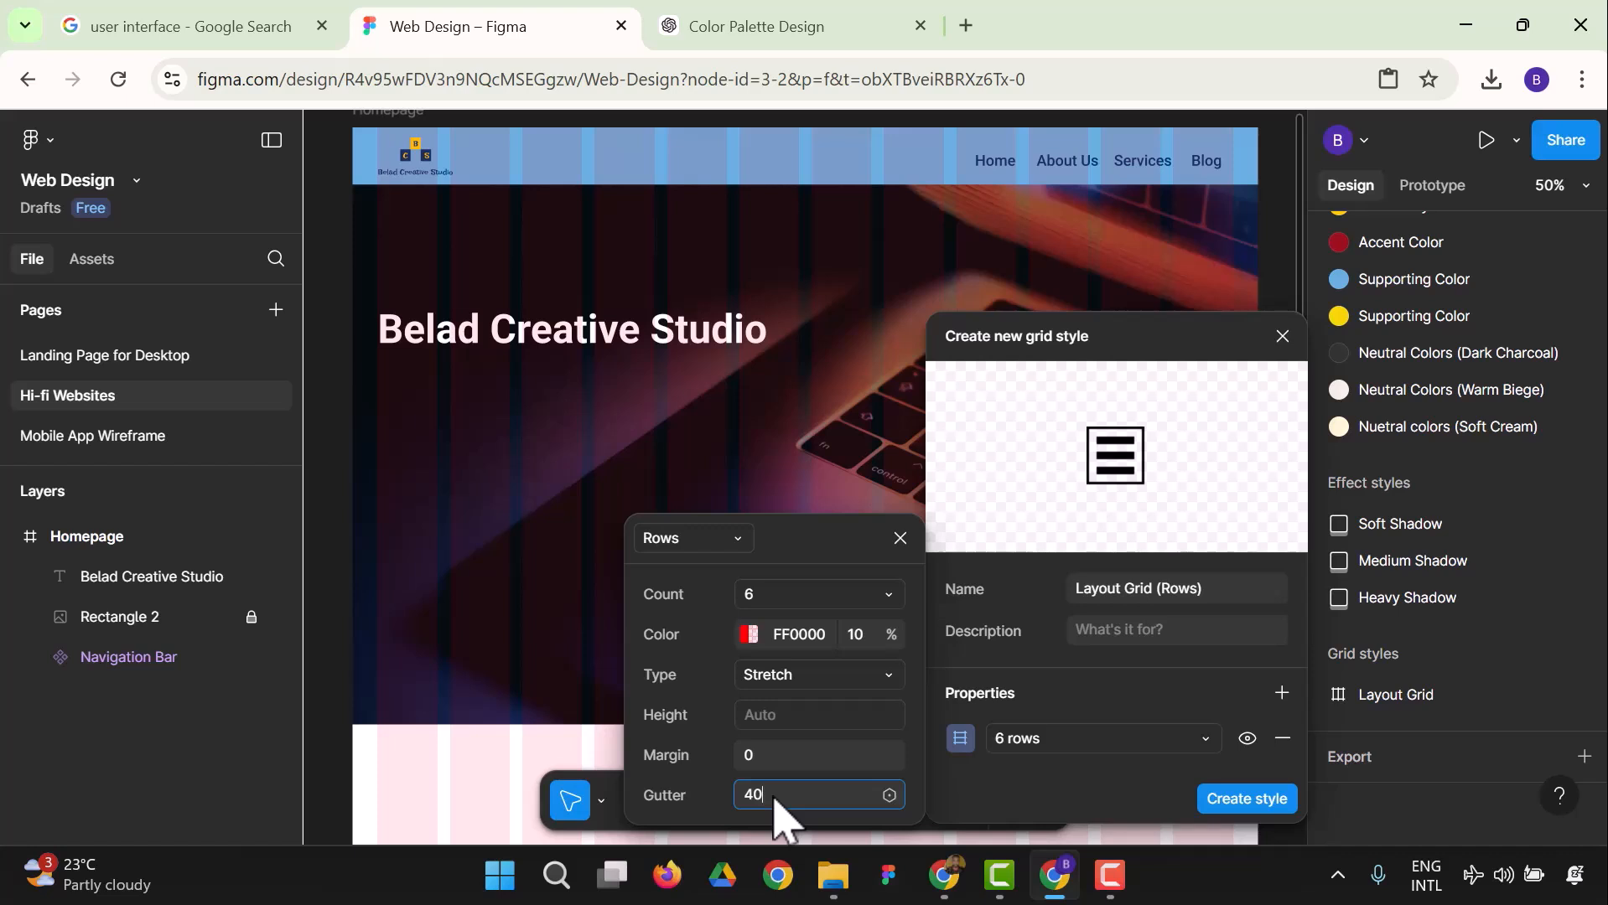
{"action": "key", "text": "Return"}
{"action": "left_click", "coordinate": [1249, 805]}
{"action": "left_click", "coordinate": [1440, 737]}
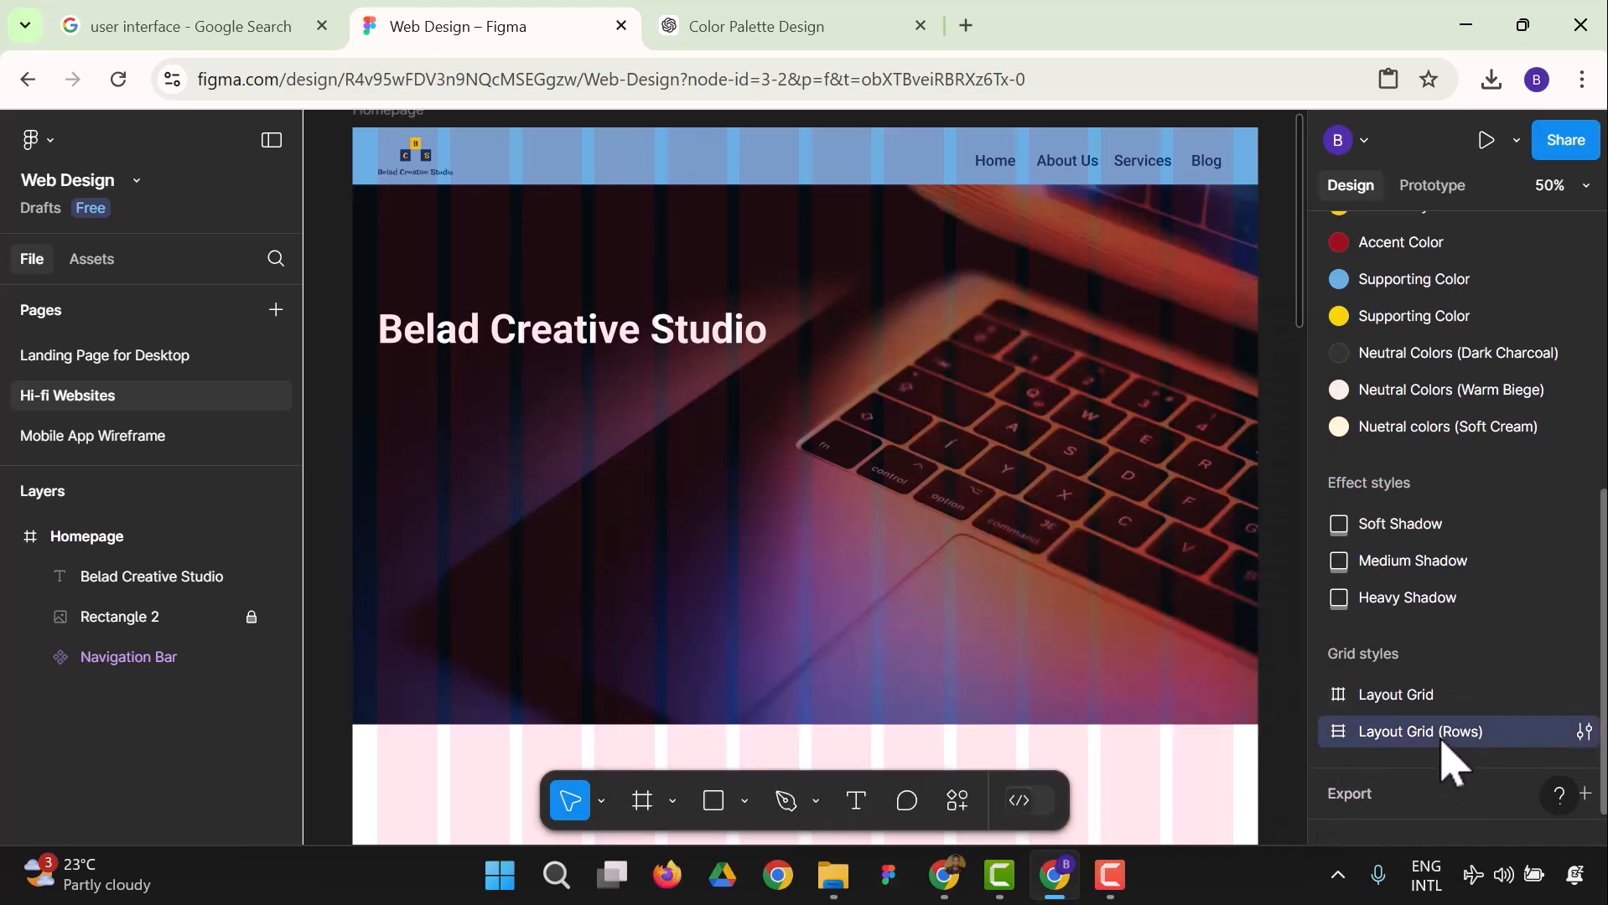
{"action": "left_click", "coordinate": [1580, 734]}
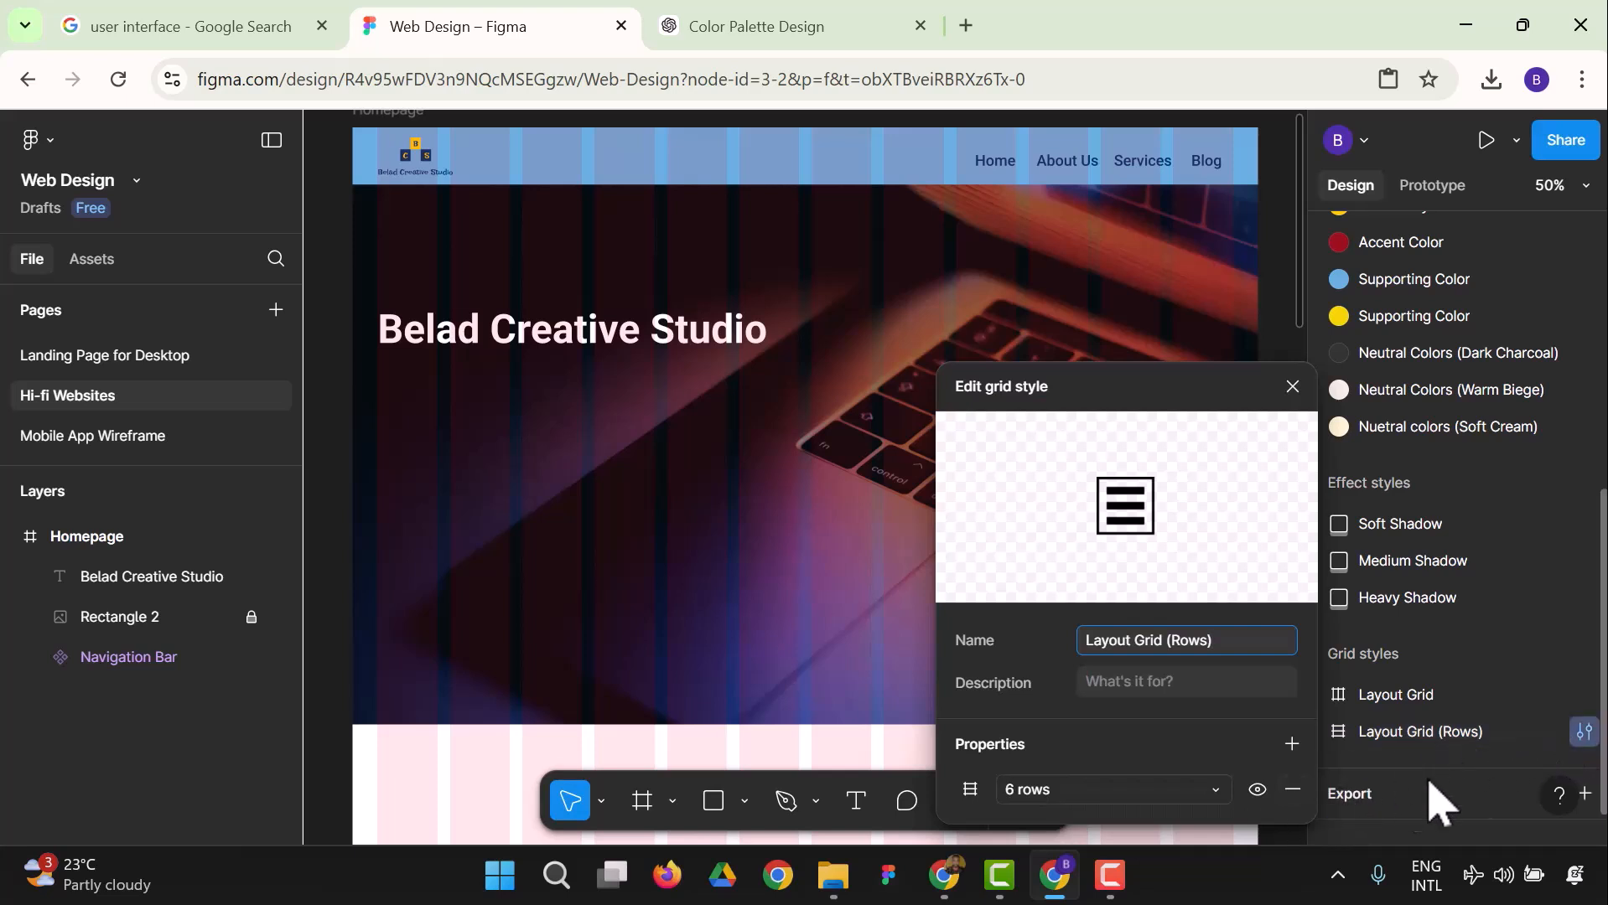
{"action": "left_click", "coordinate": [1499, 748]}
{"action": "double_click", "coordinate": [1499, 748]}
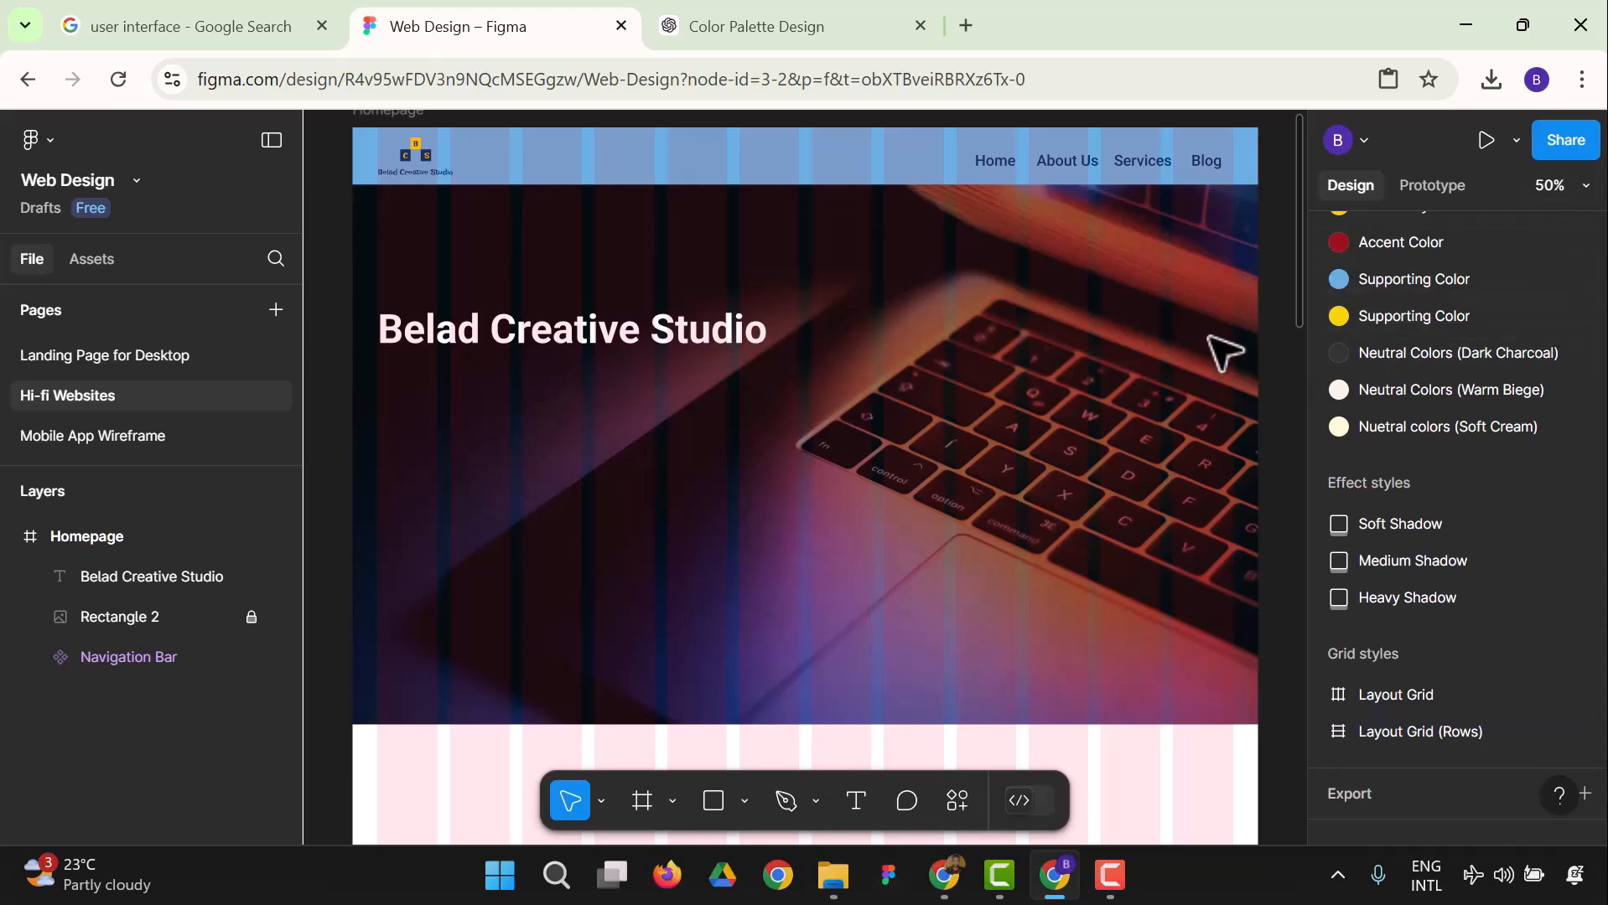
Detach the column grid style from the Homepage frame and apply the Layout Grid (Rows) style instead.
{"action": "scroll", "coordinate": [1066, 556], "scroll_direction": "down", "scroll_amount": 3}
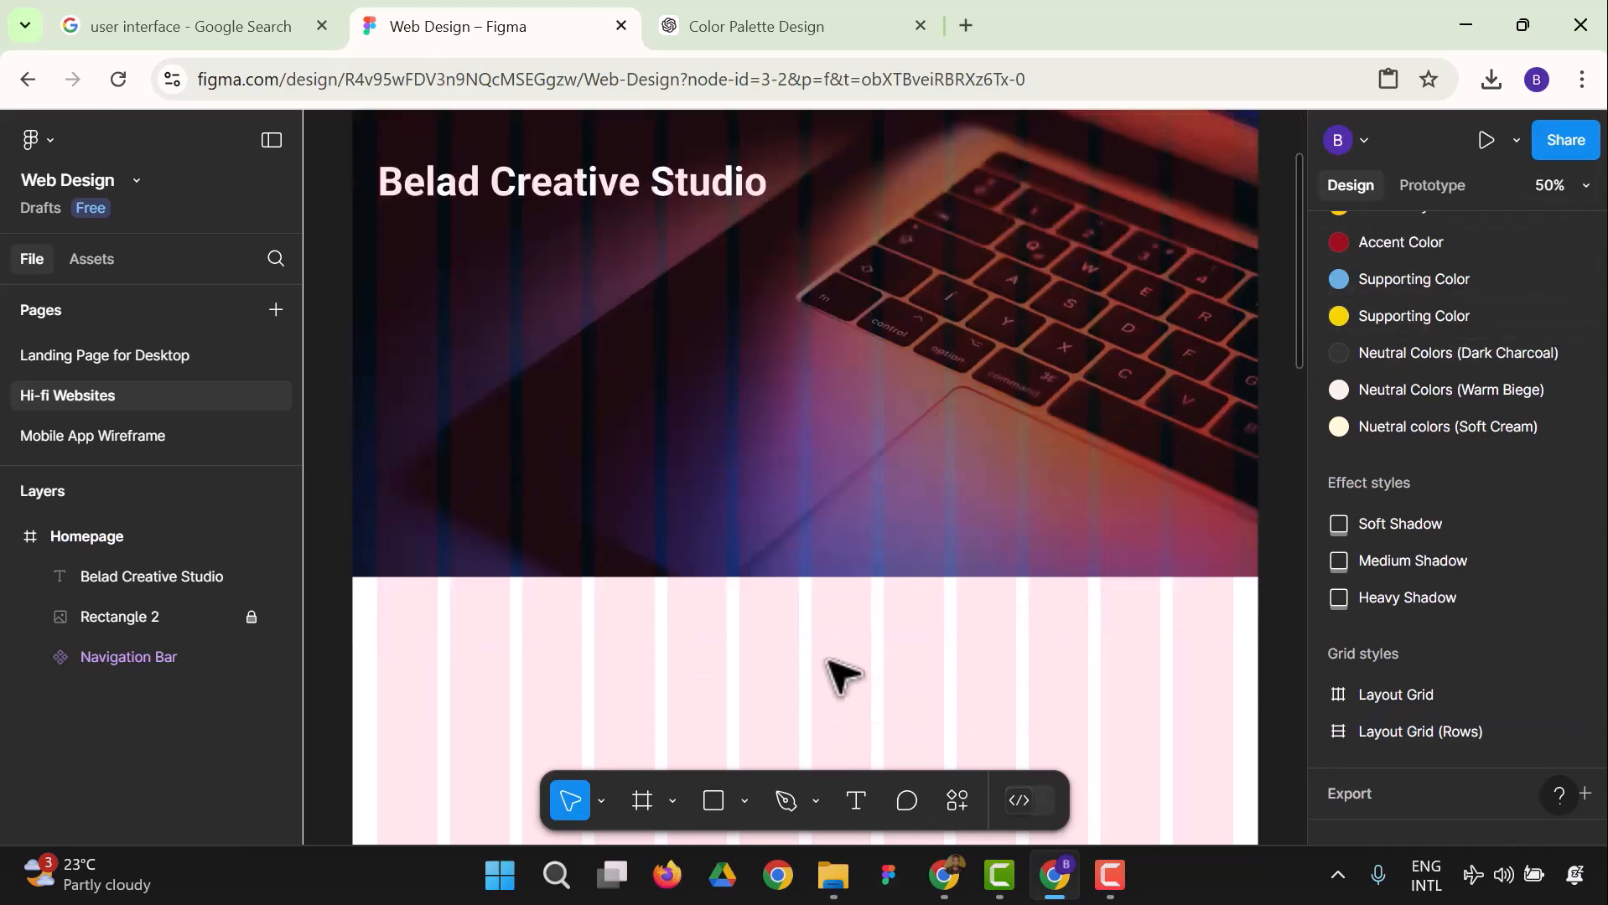
{"action": "left_click", "coordinate": [93, 543]}
{"action": "scroll", "coordinate": [1264, 514], "scroll_direction": "down", "scroll_amount": 1}
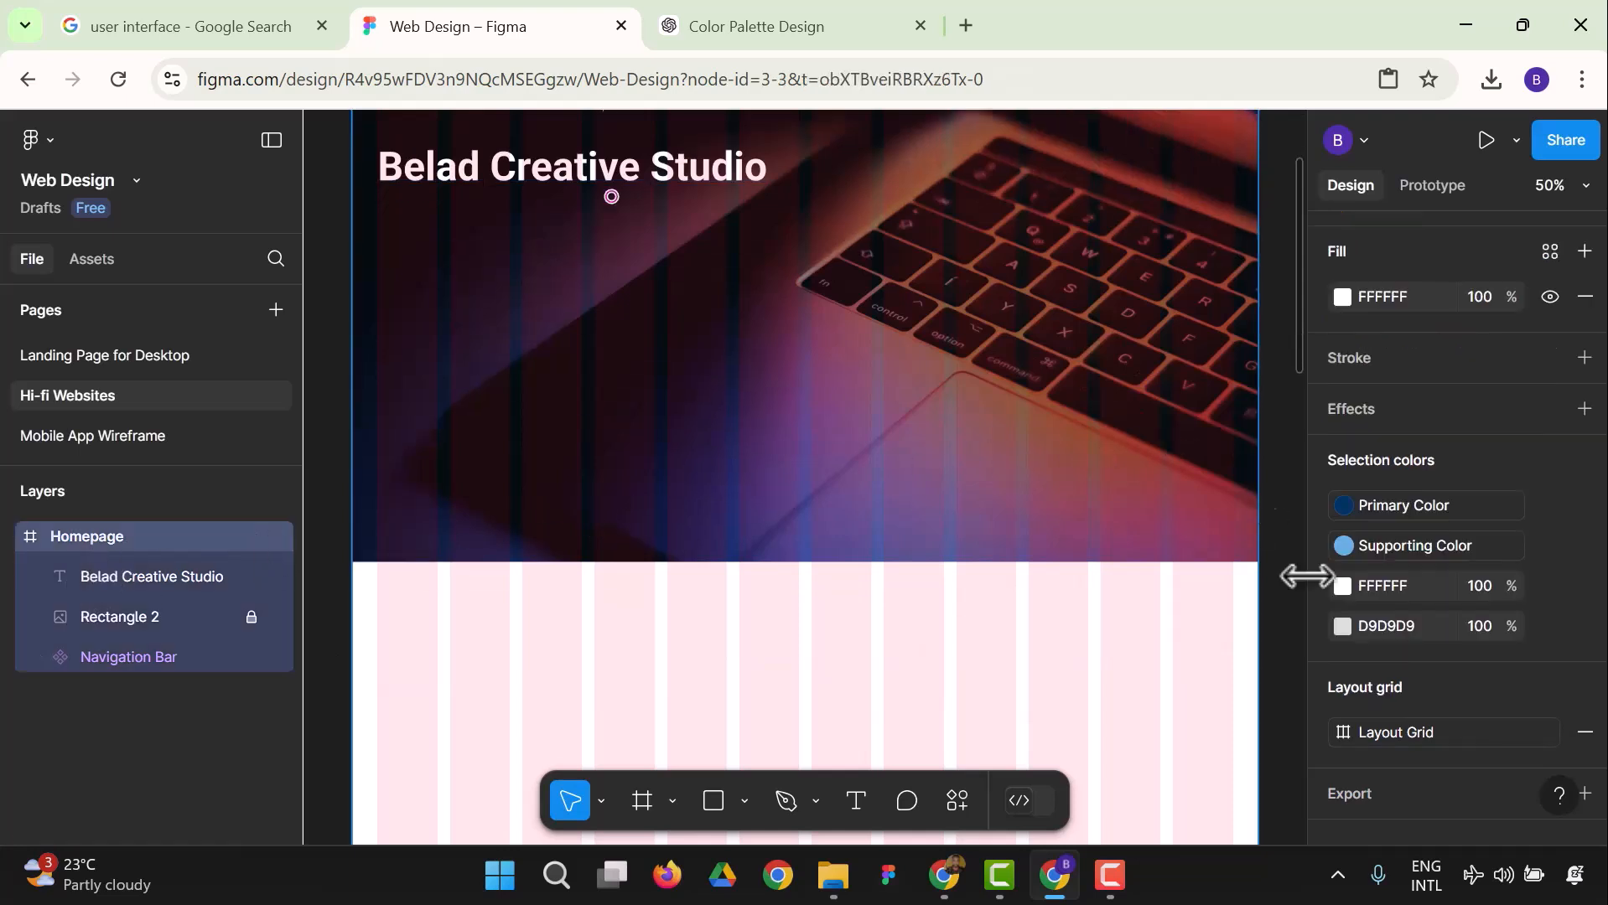
{"action": "scroll", "coordinate": [1576, 749], "scroll_direction": "down", "scroll_amount": 1}
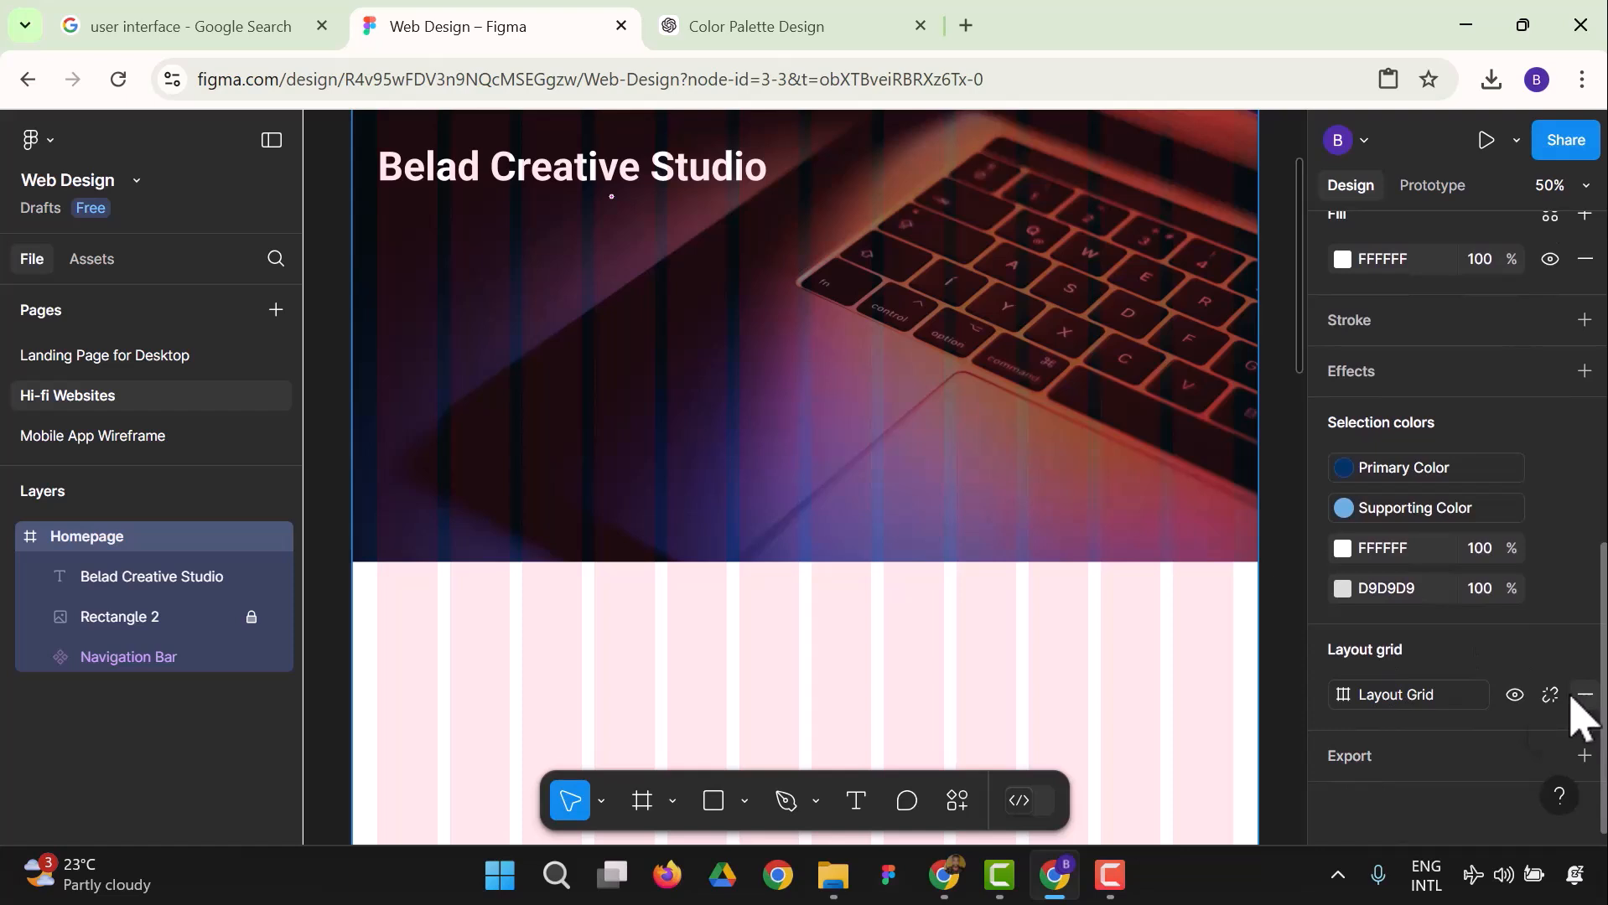
{"action": "left_click", "coordinate": [1551, 695]}
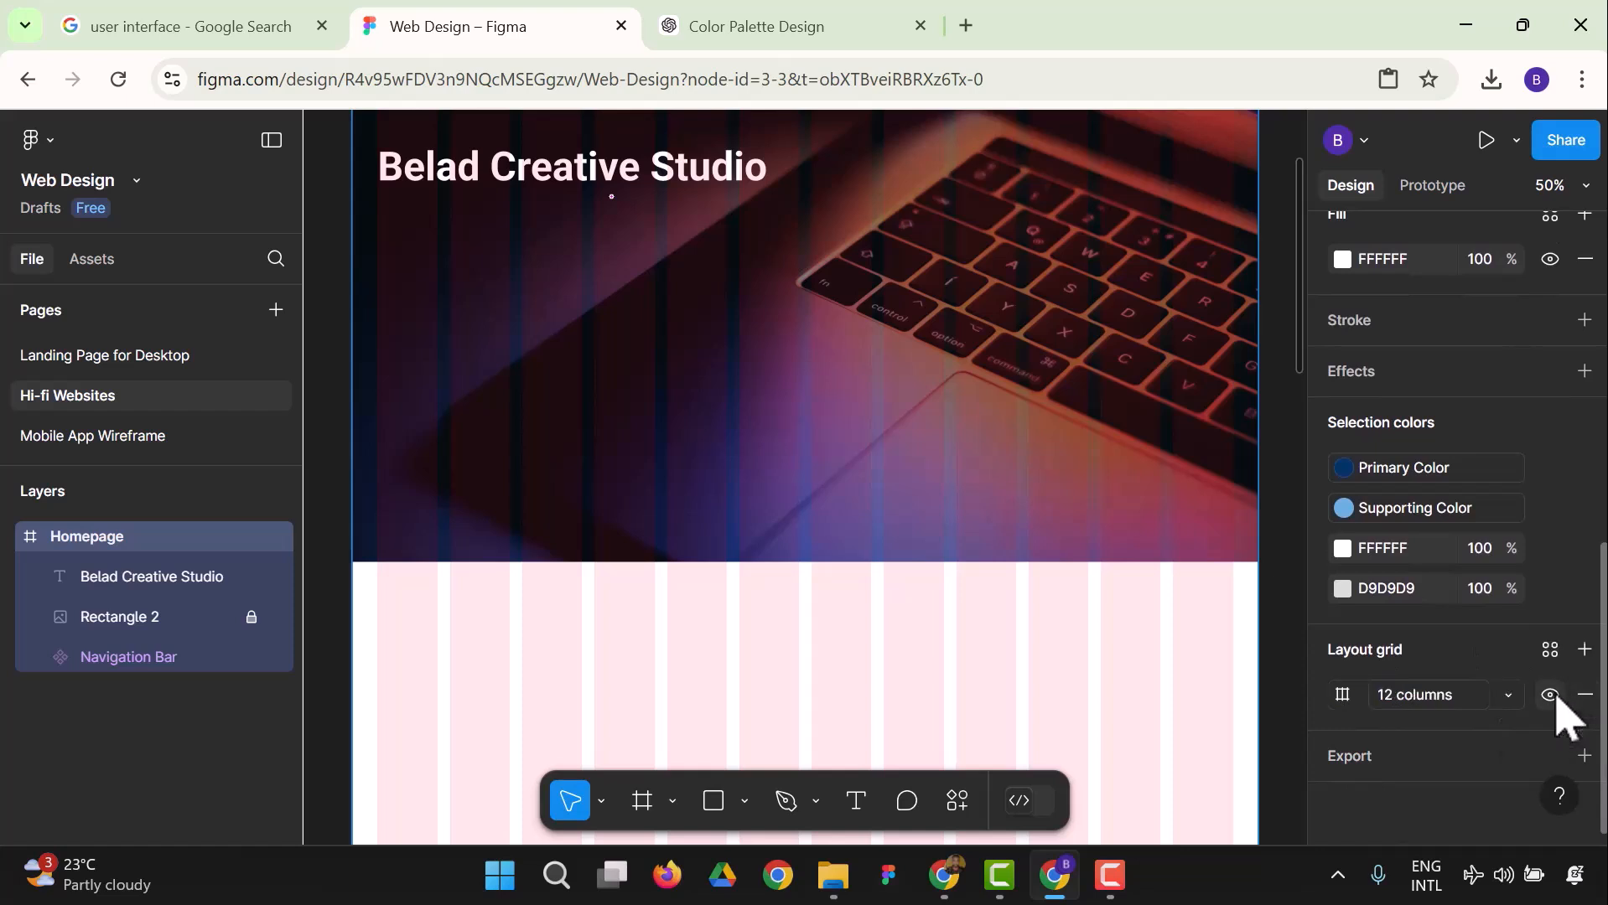
{"action": "left_click", "coordinate": [1549, 652]}
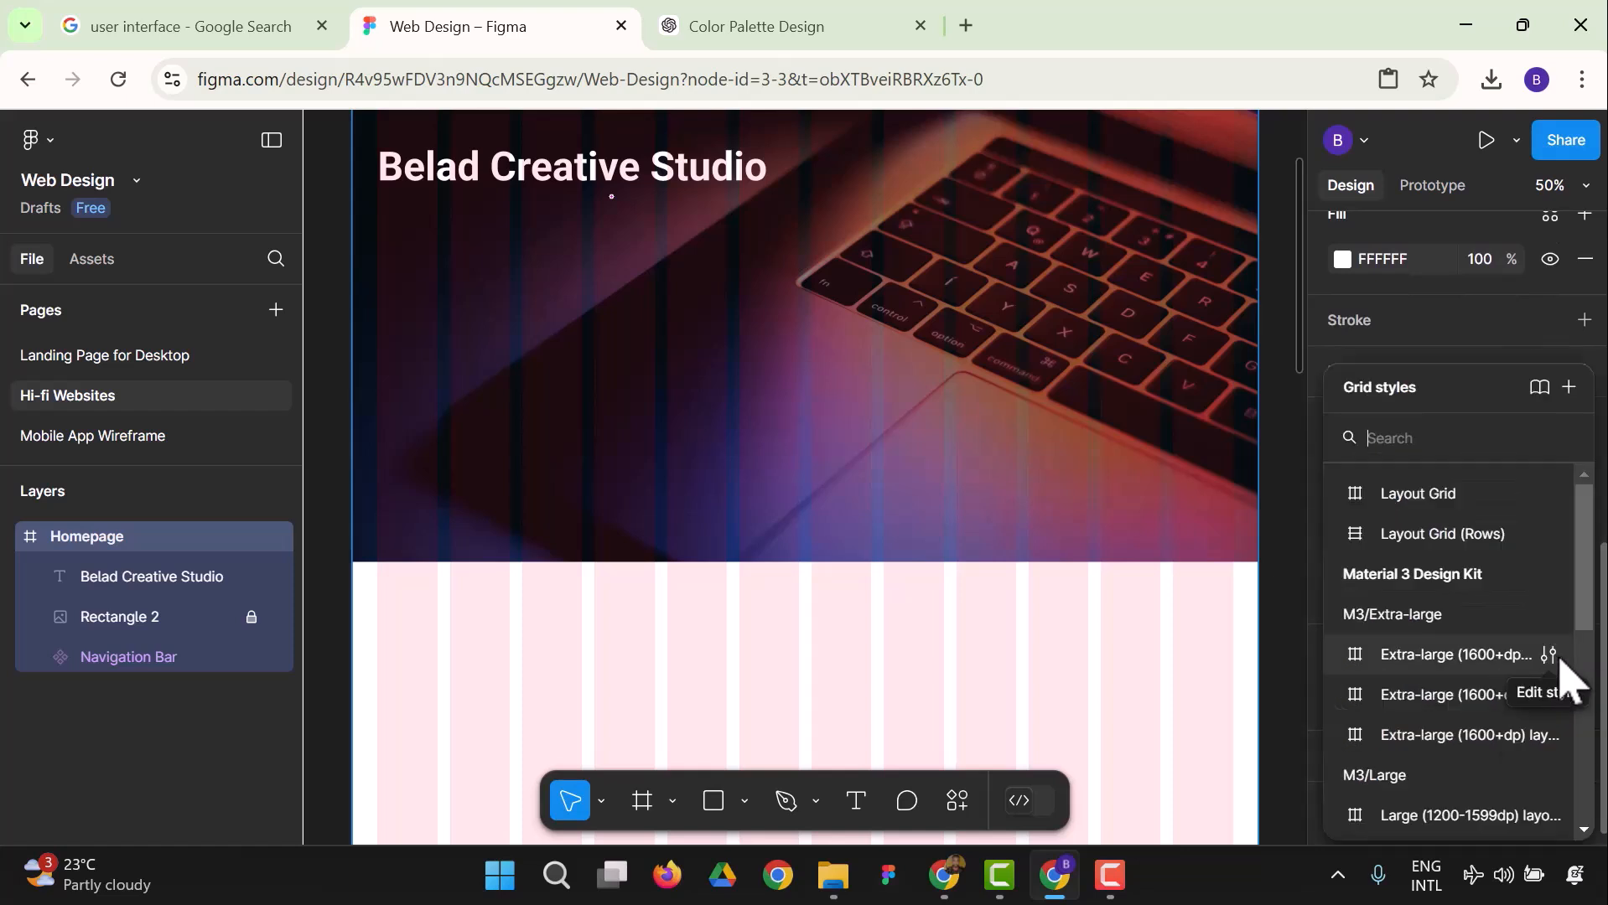
{"action": "left_click", "coordinate": [1480, 534]}
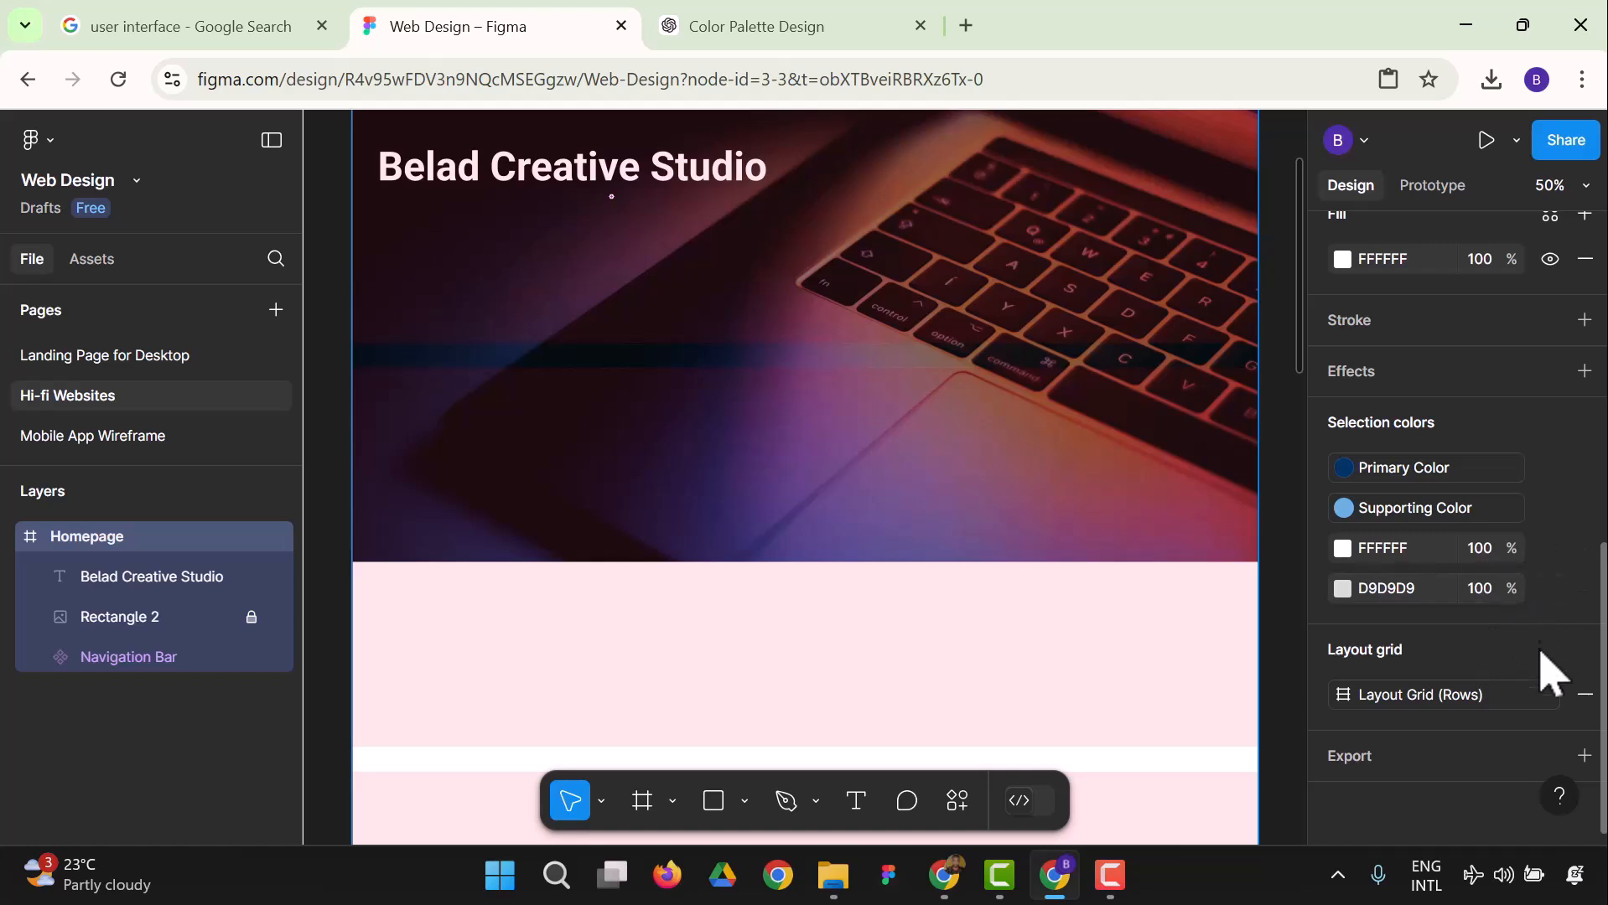
Remove the layout grid from the Homepage frame and clear the selection.
{"action": "left_click", "coordinate": [1585, 695]}
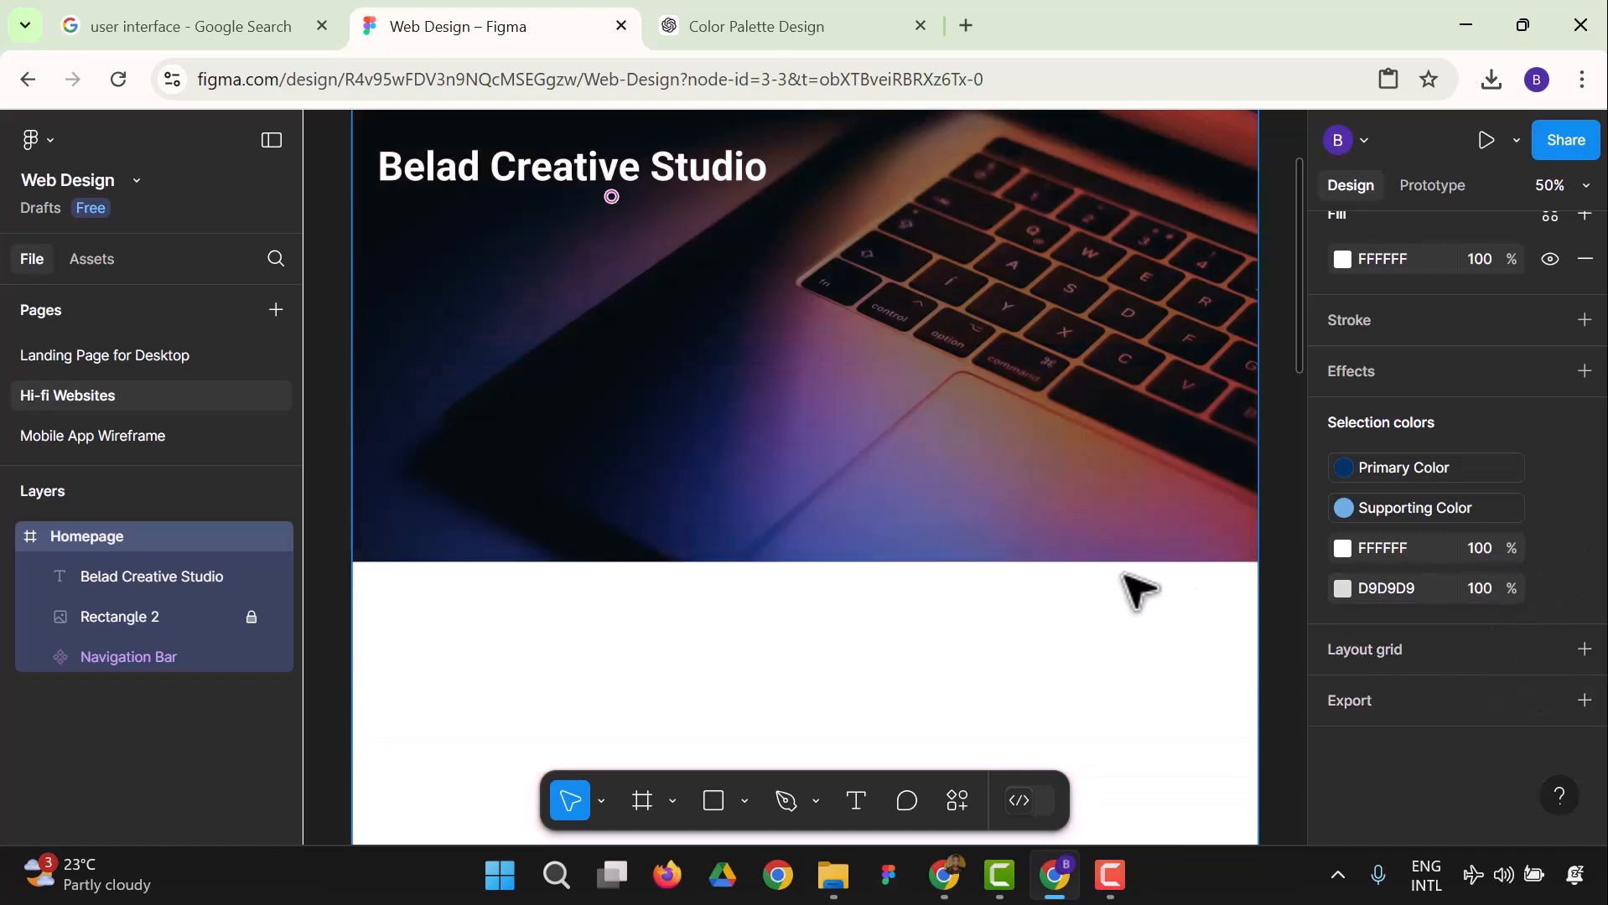
{"action": "scroll", "coordinate": [1166, 579], "scroll_direction": "up", "scroll_amount": 3}
{"action": "scroll", "coordinate": [922, 457], "scroll_direction": "up", "scroll_amount": 1}
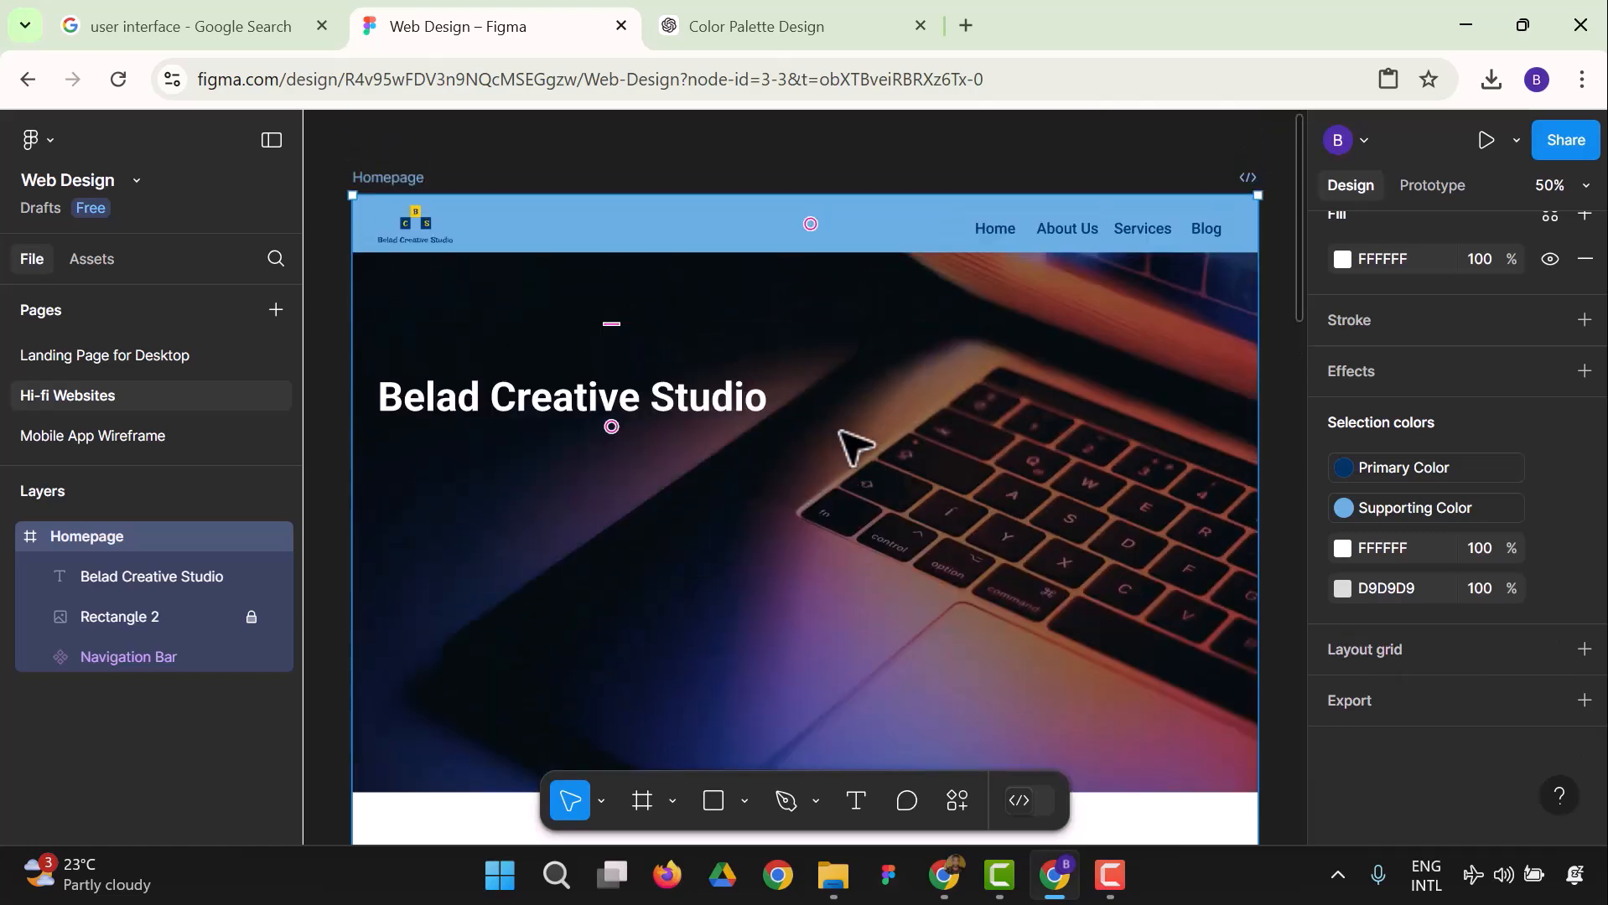
{"action": "left_click", "coordinate": [671, 419]}
{"action": "left_click", "coordinate": [717, 528]}
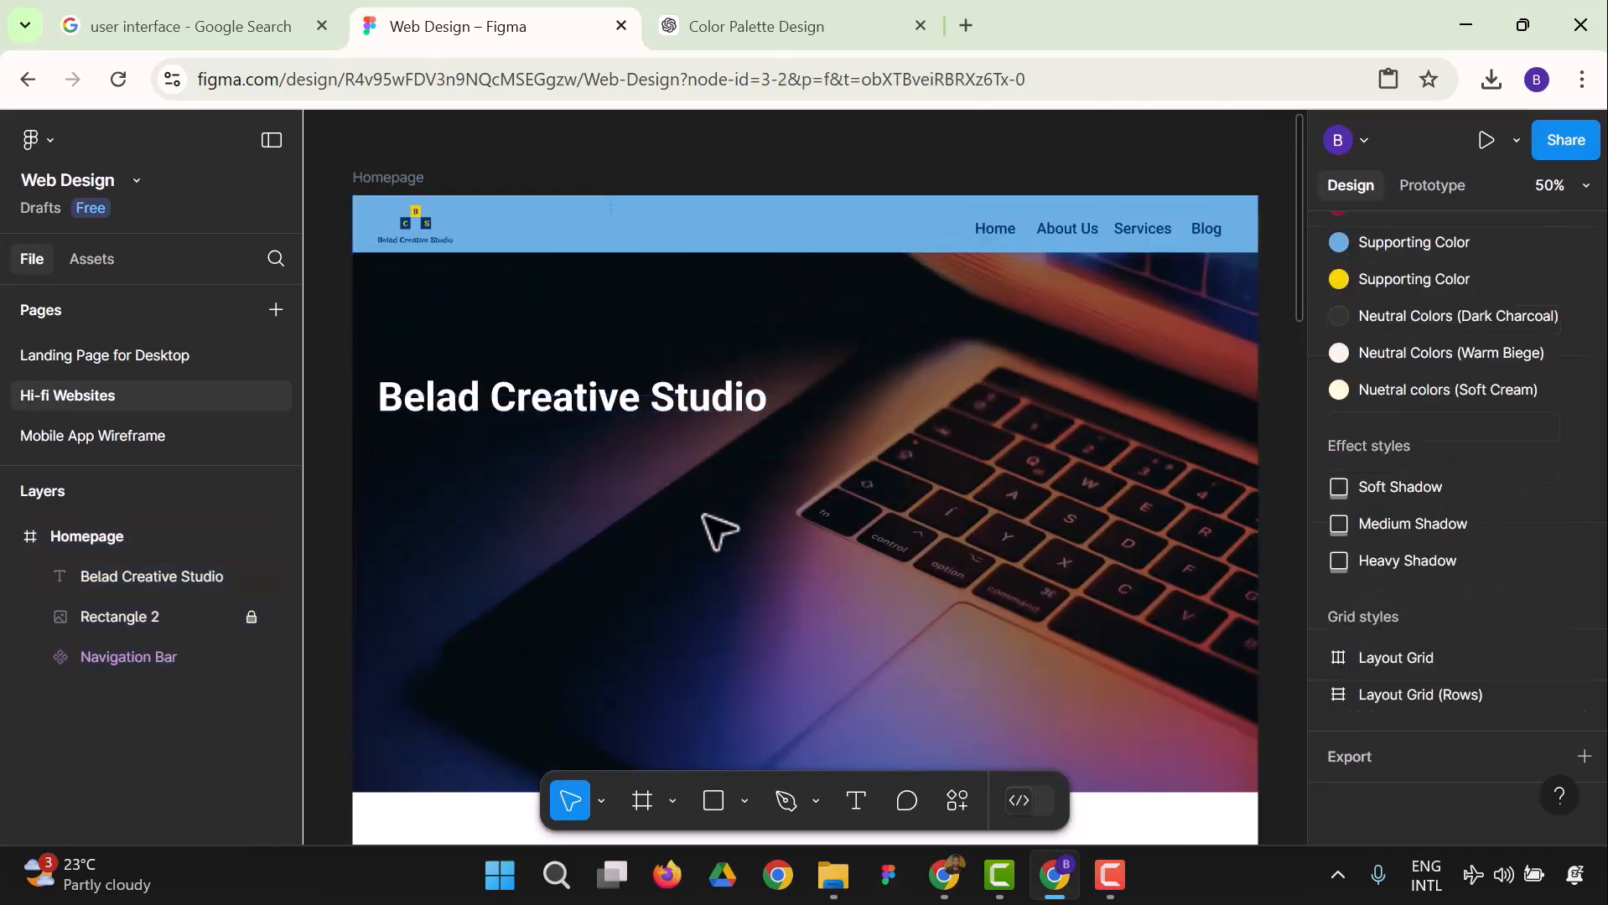
Move the hero heading to the right so its left edge aligns with the right edge of the logo.
{"action": "left_click_drag", "start_coordinate": [553, 411], "coordinate": [628, 401]}
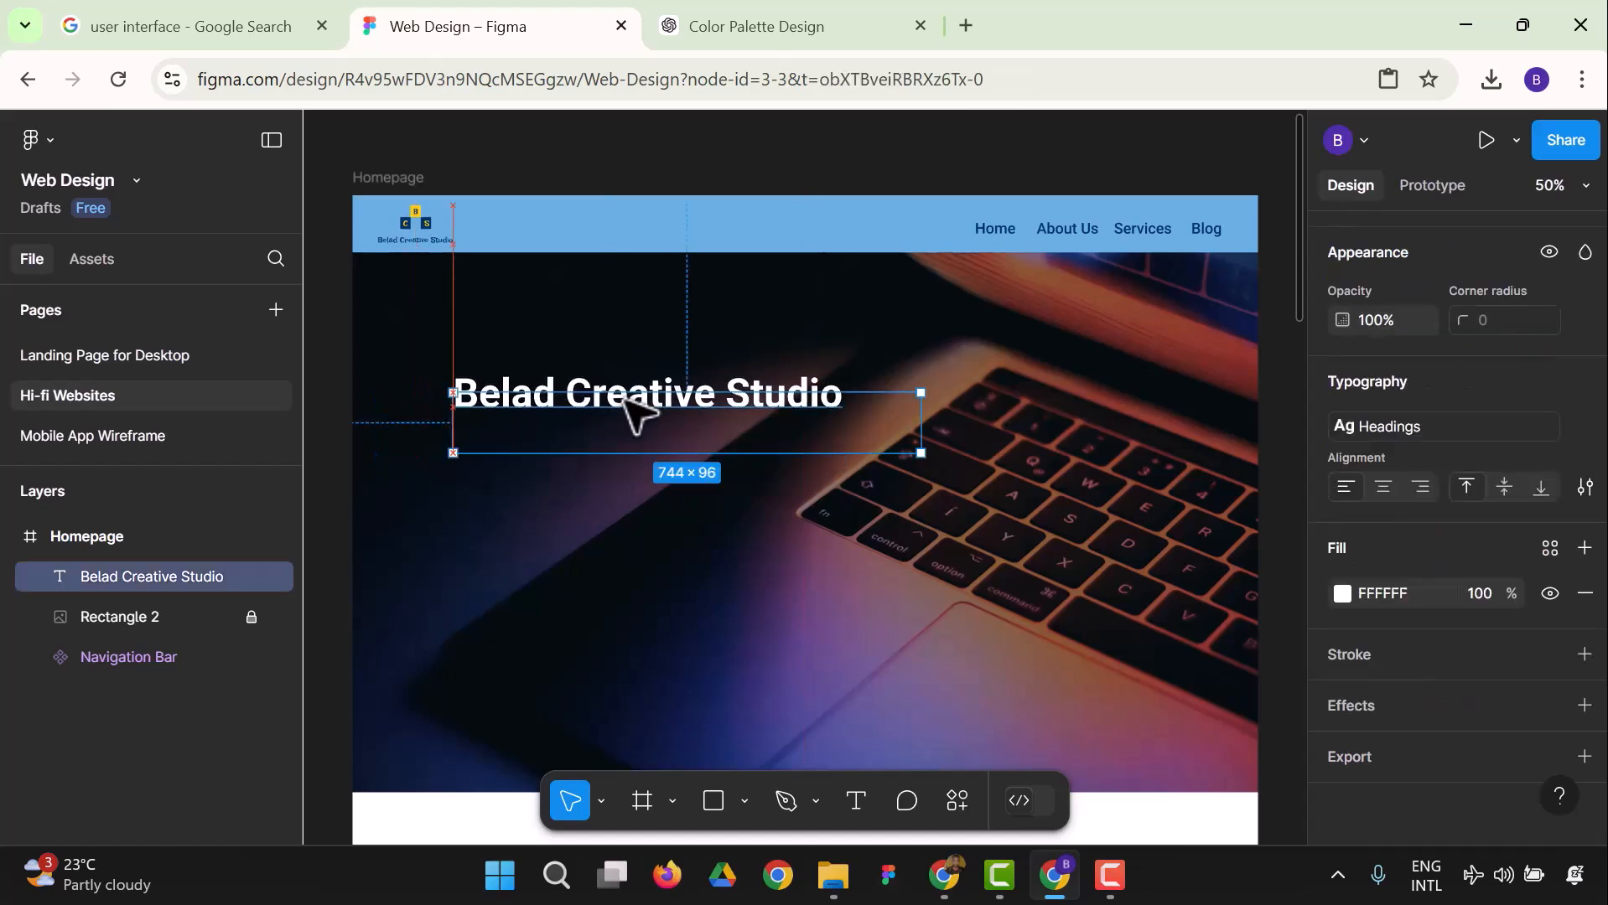
{"action": "left_click", "coordinate": [659, 597]}
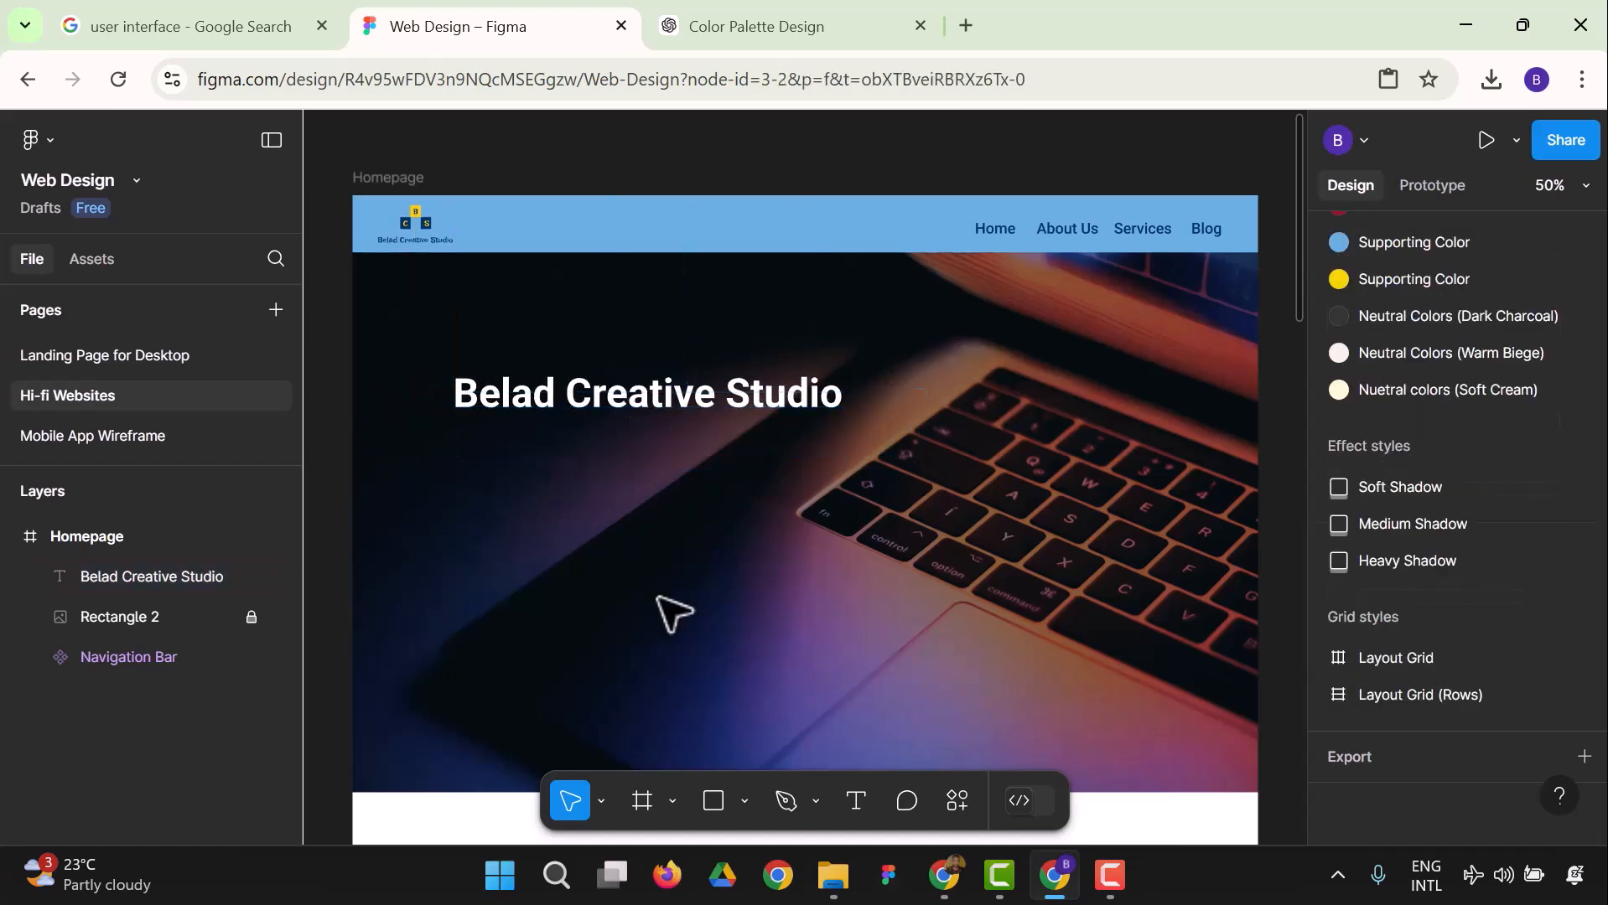
{"action": "left_click", "coordinate": [753, 419]}
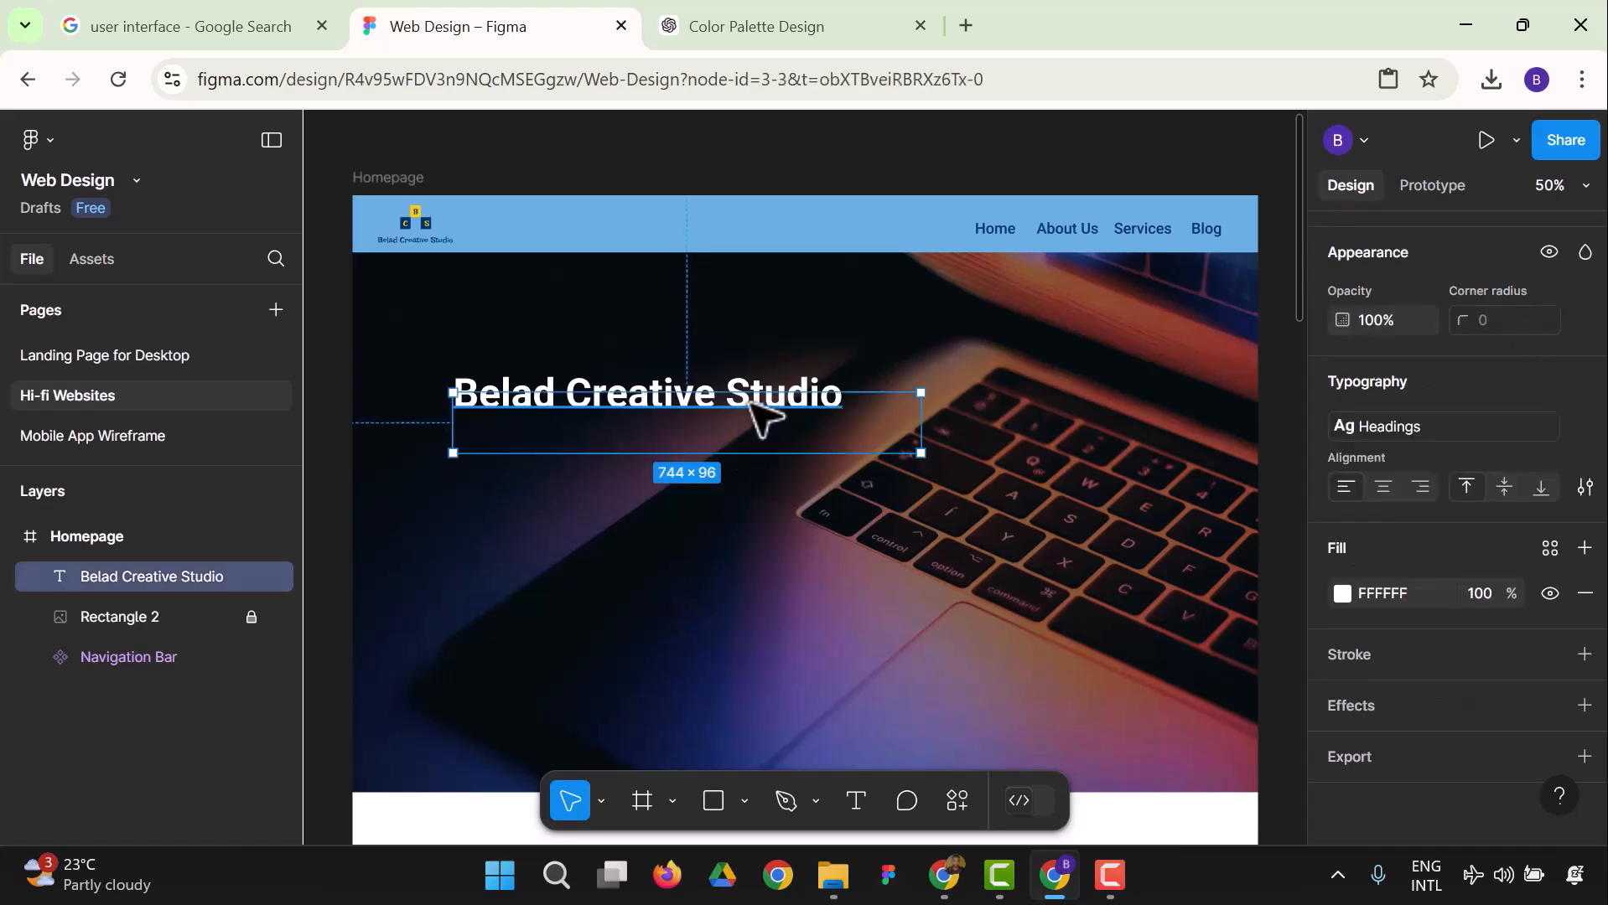
{"action": "left_click", "coordinate": [745, 572]}
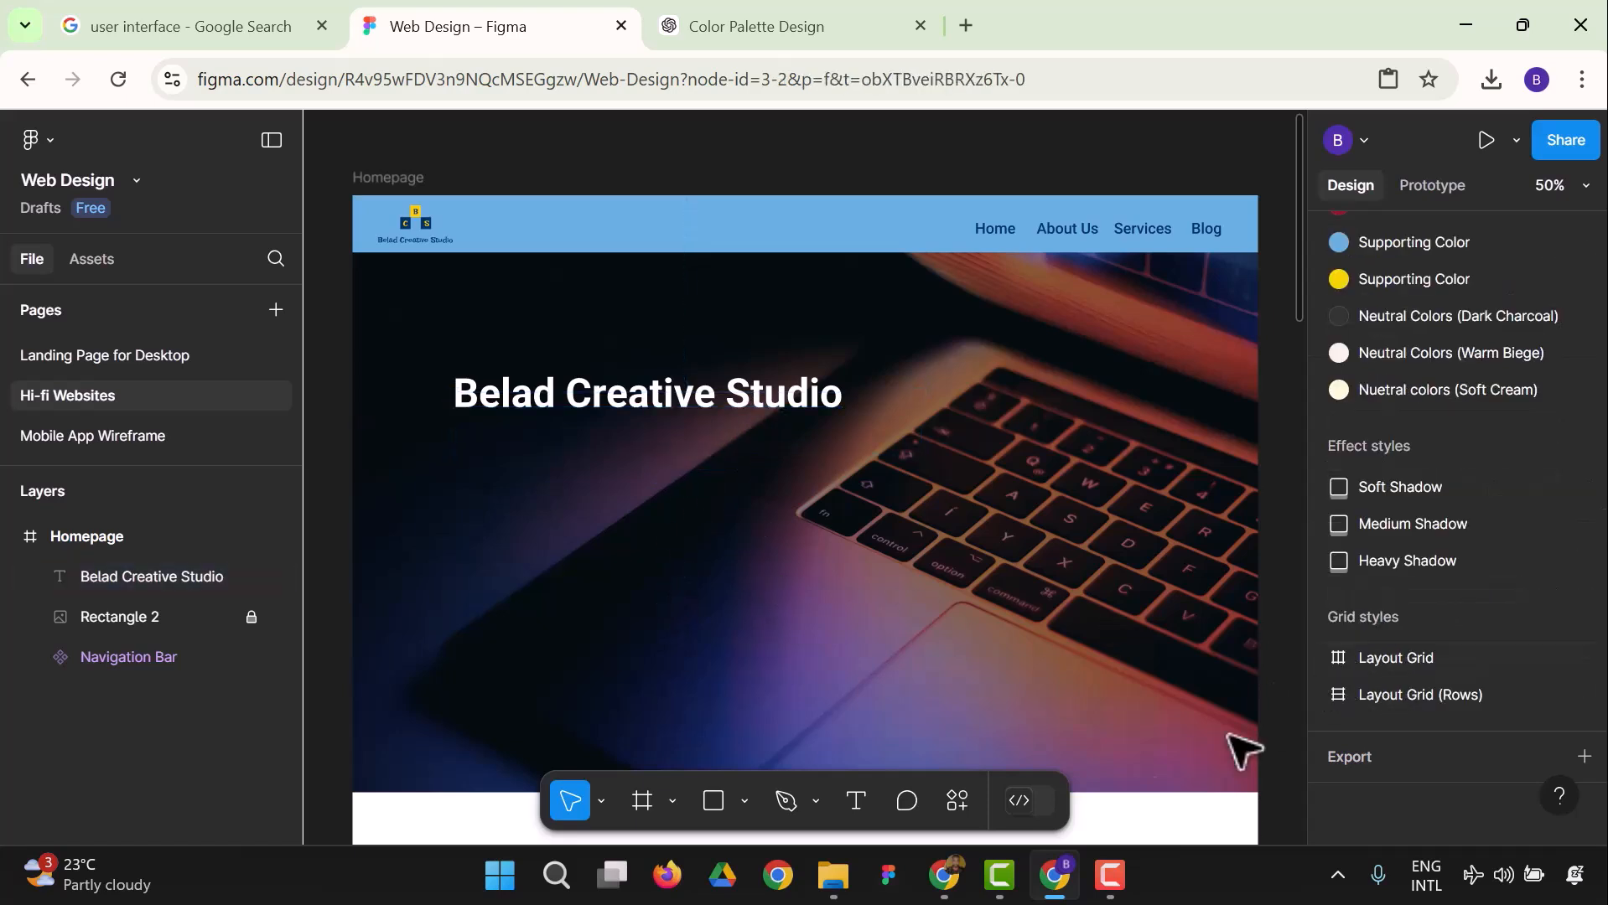
Add a text below the hero heading reading "Welcome to BCS, where creativity meets confort".
{"action": "left_click", "coordinate": [855, 802]}
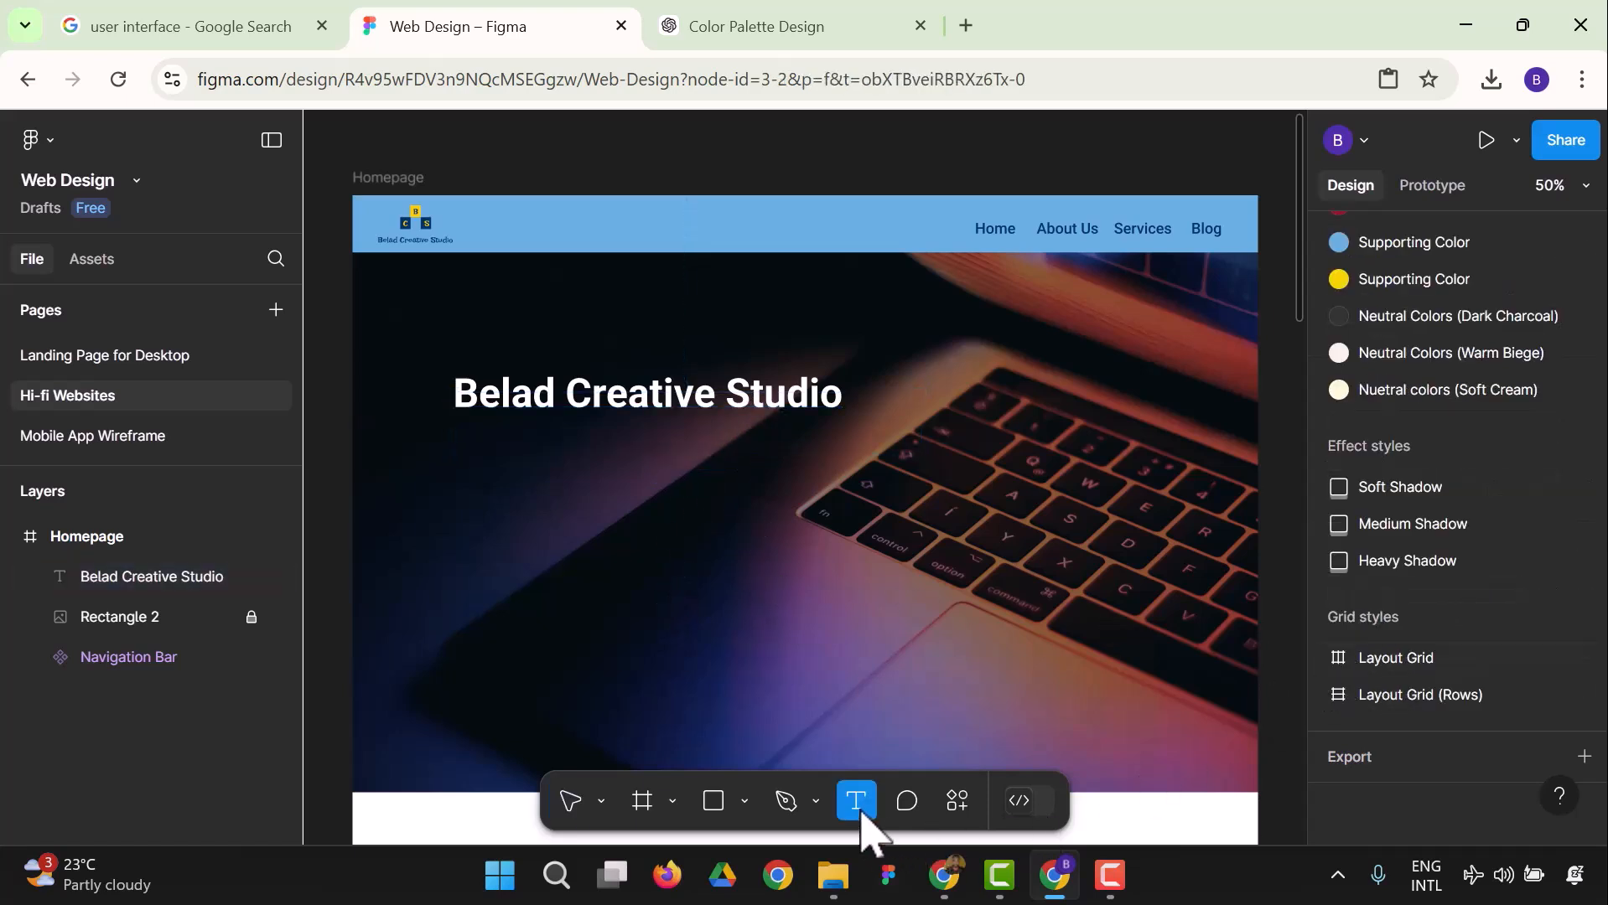
{"action": "left_click", "coordinate": [481, 492]}
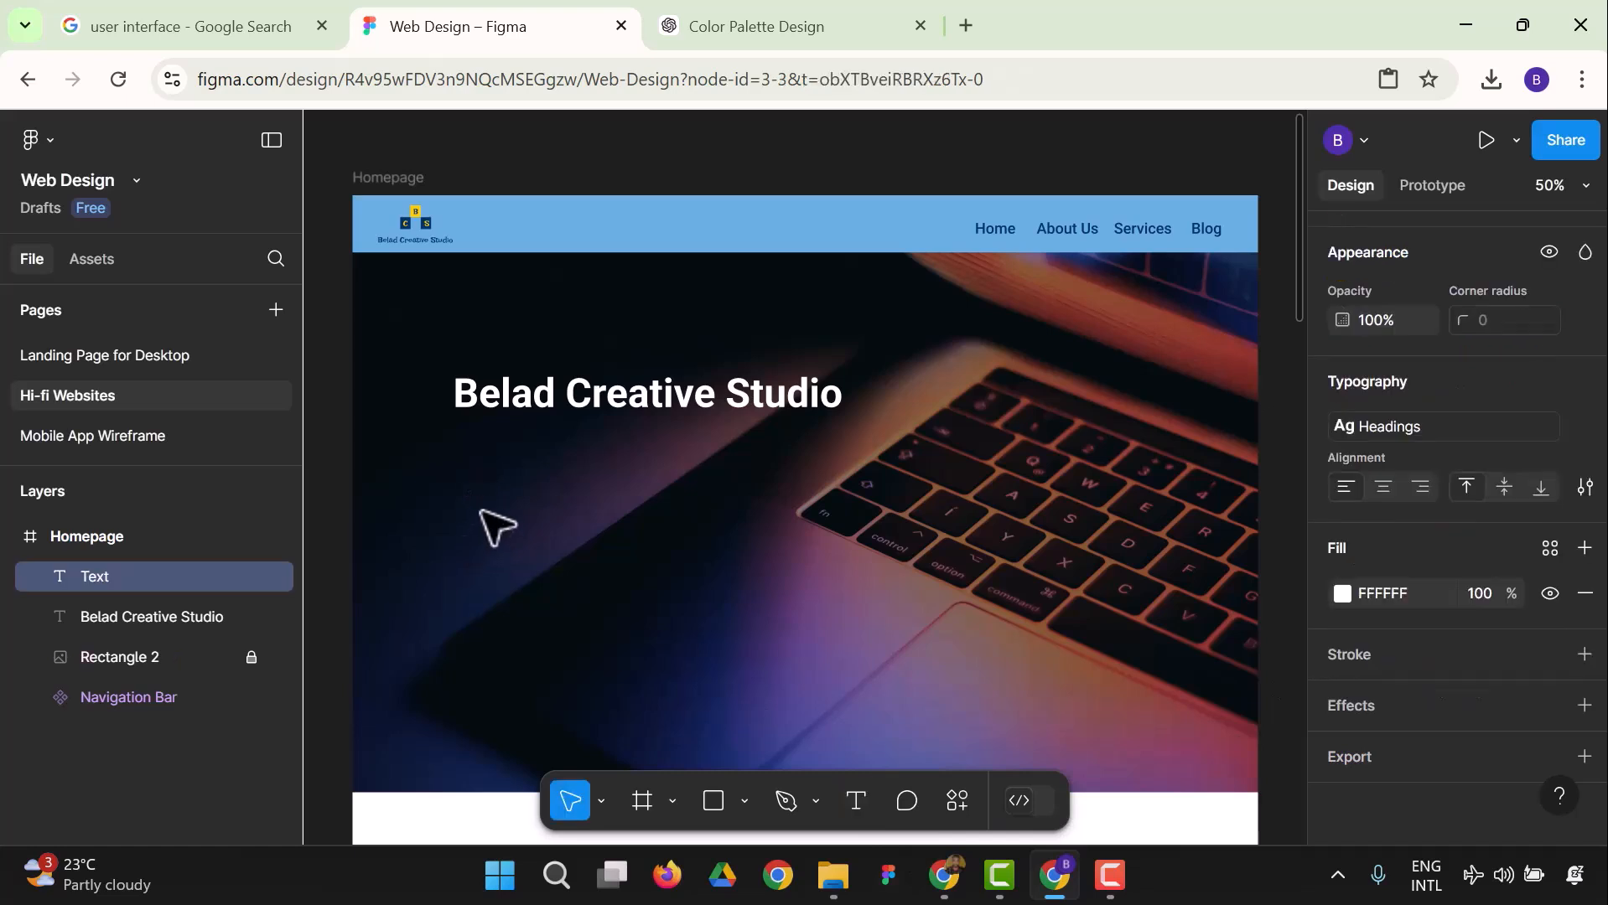
{"action": "type", "text": "We"}
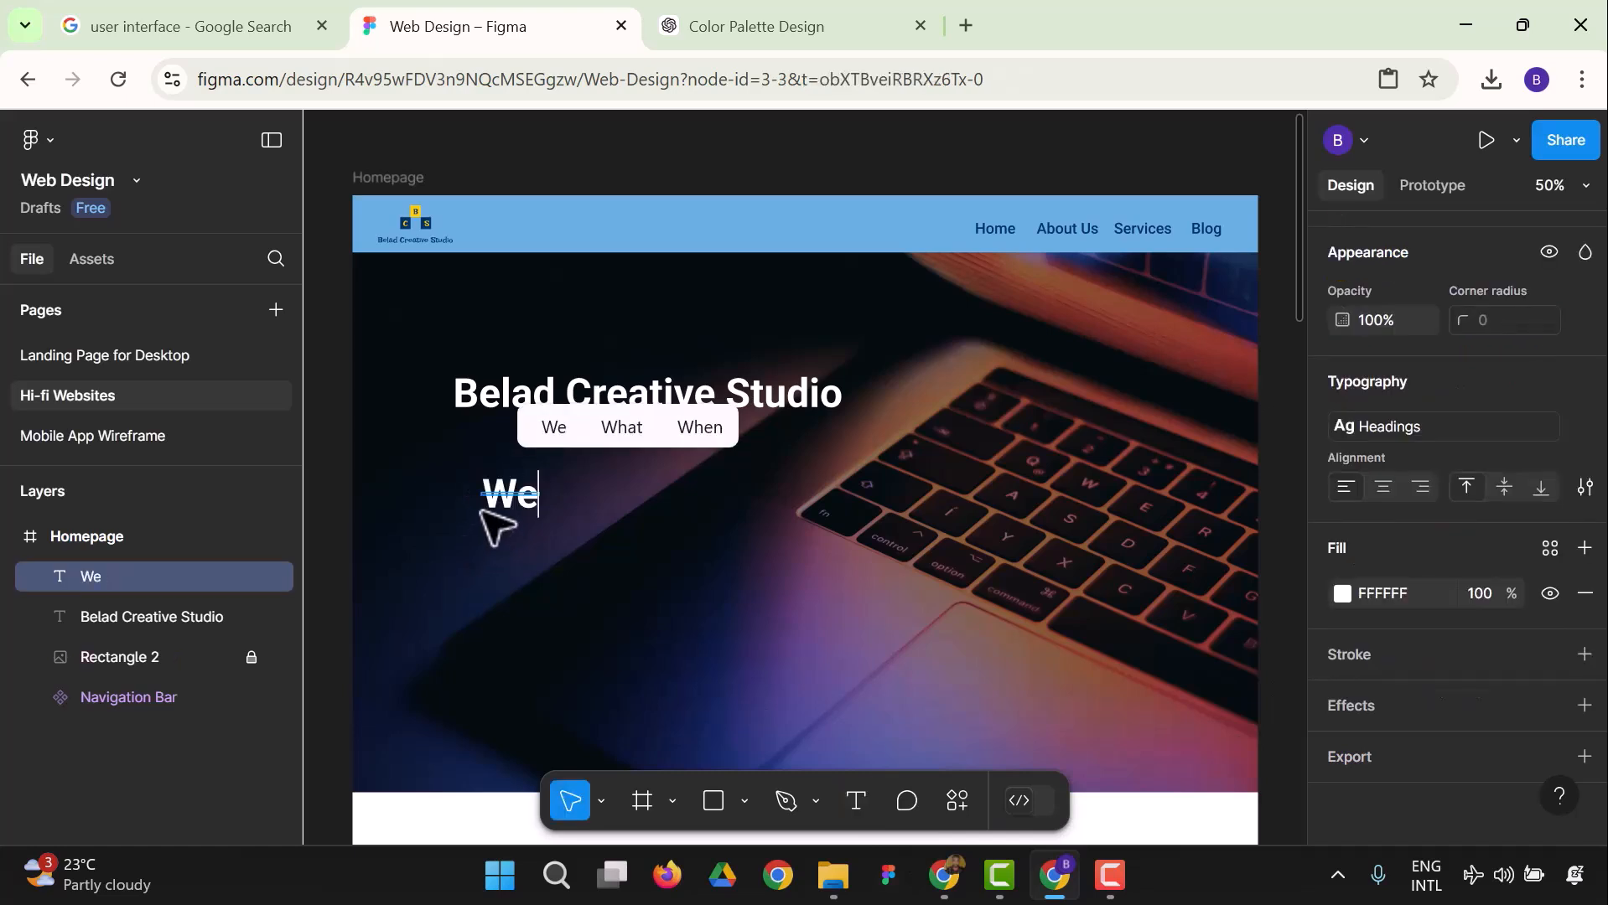
{"action": "type", "text": "lcome to"}
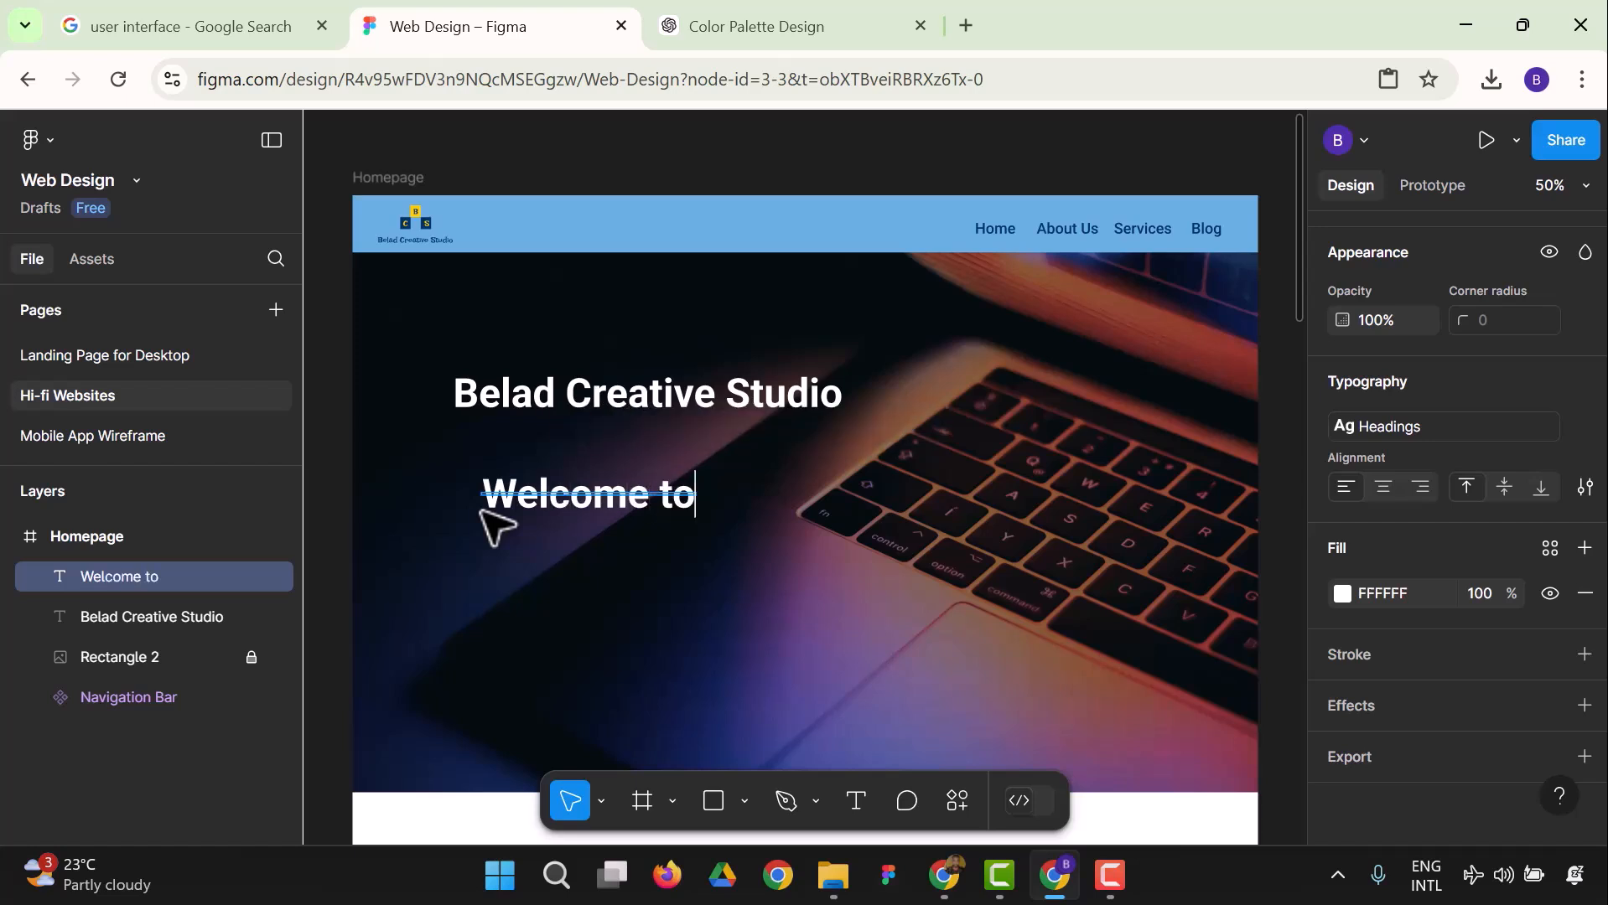
{"action": "type", "text": " Belad"}
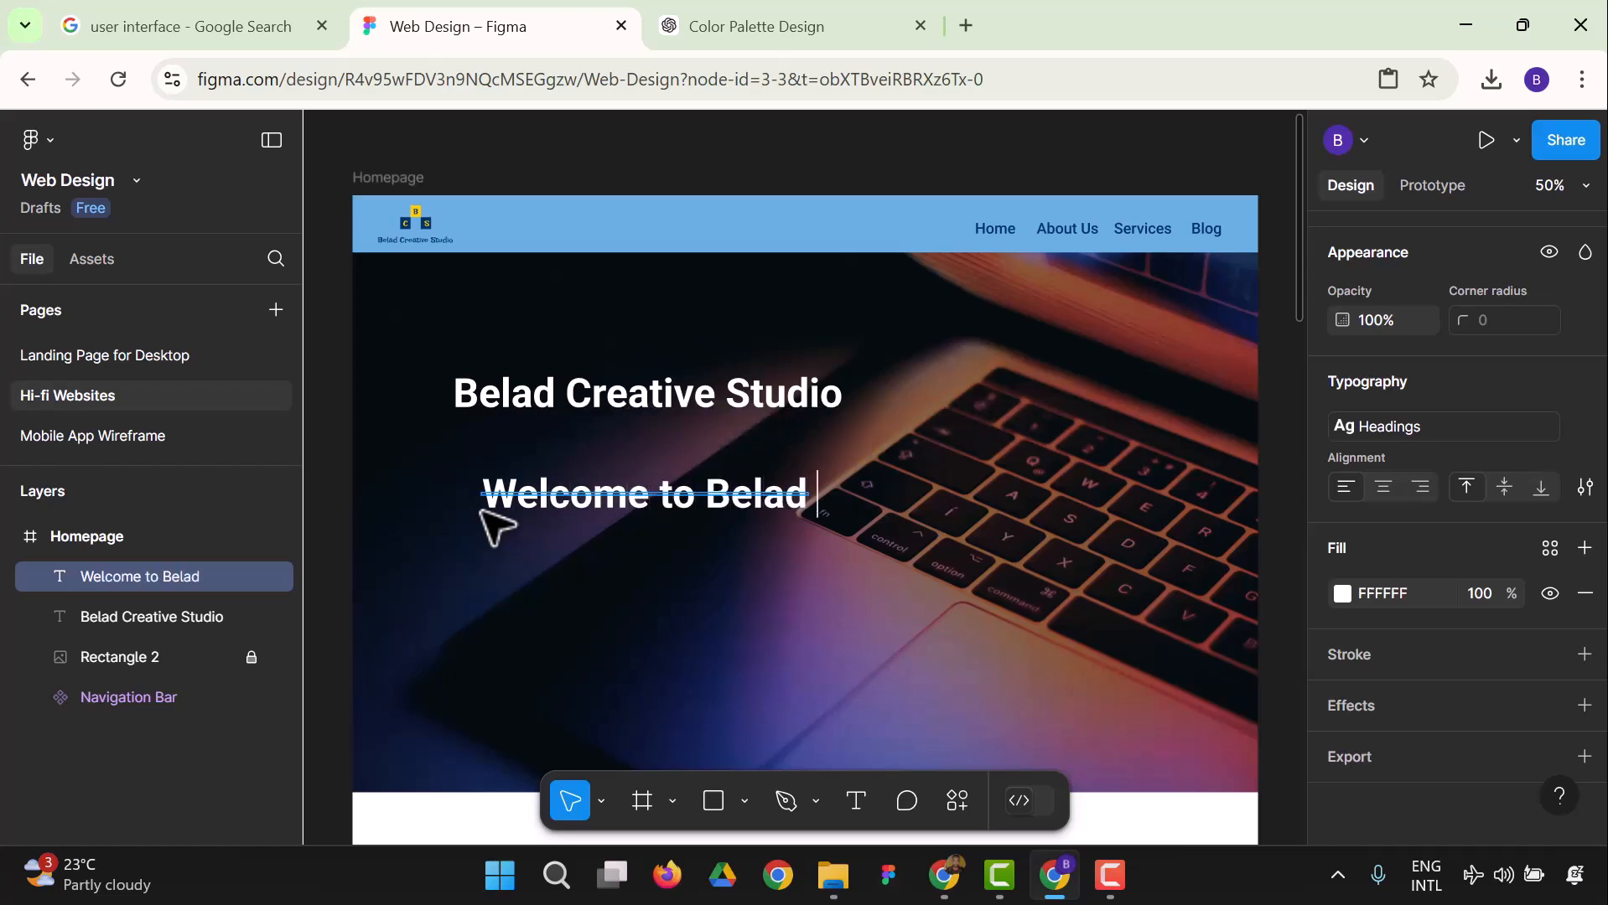
{"action": "key", "text": "BackSpace"}
{"action": "key", "text": "BackSpace"}
{"action": "key", "text": "BackSpace"}
{"action": "type", "text": "C"}
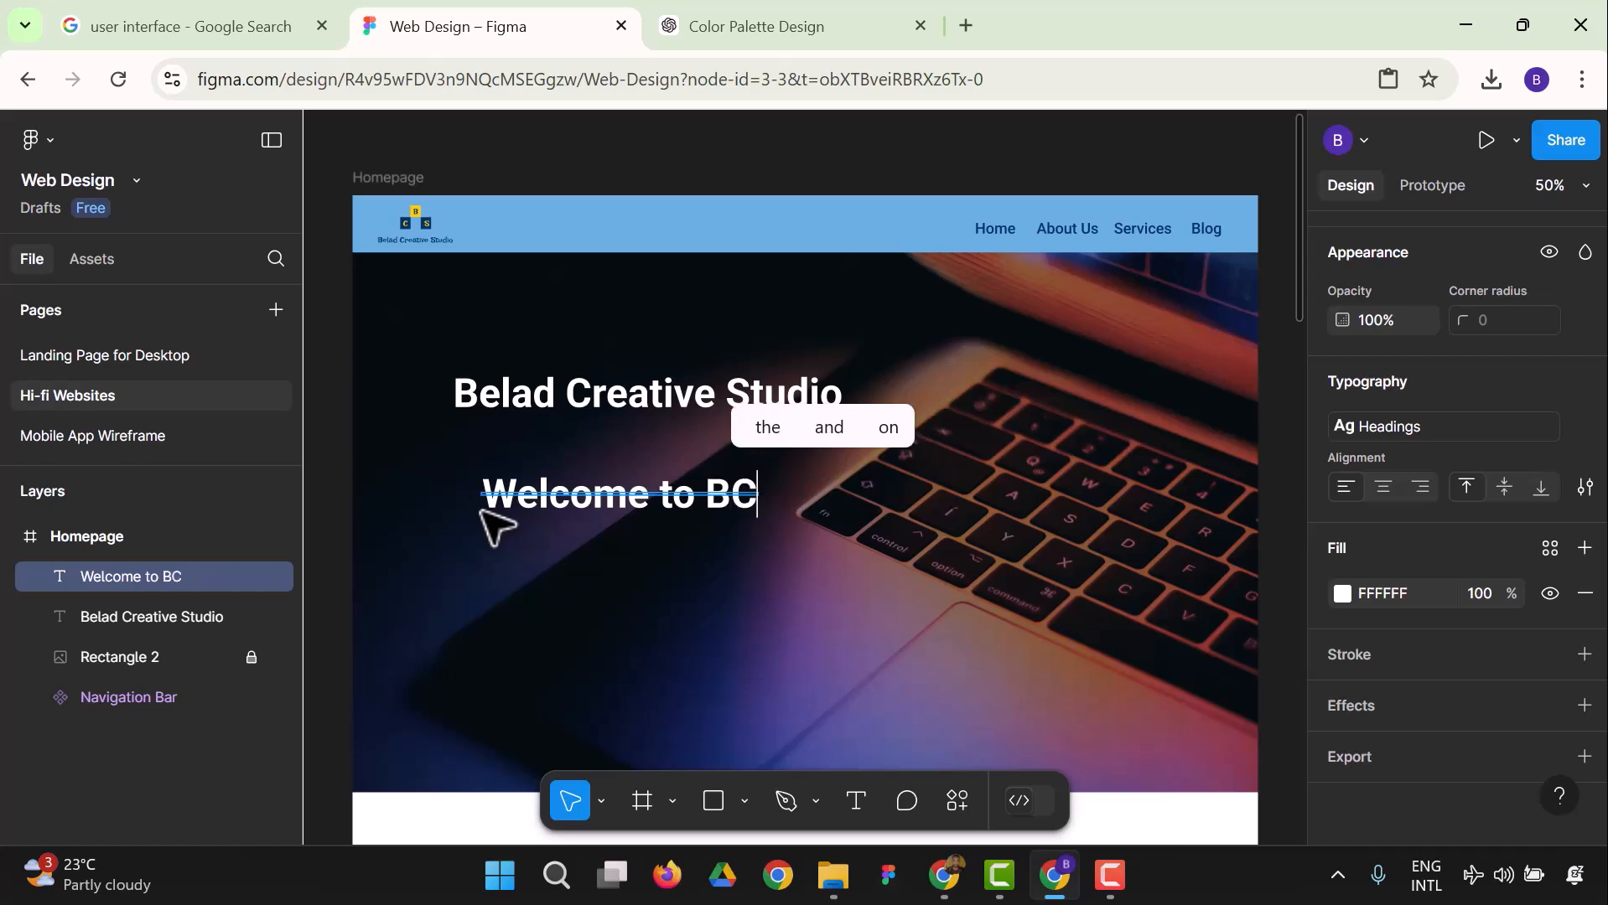
{"action": "type", "text": "S, wher"}
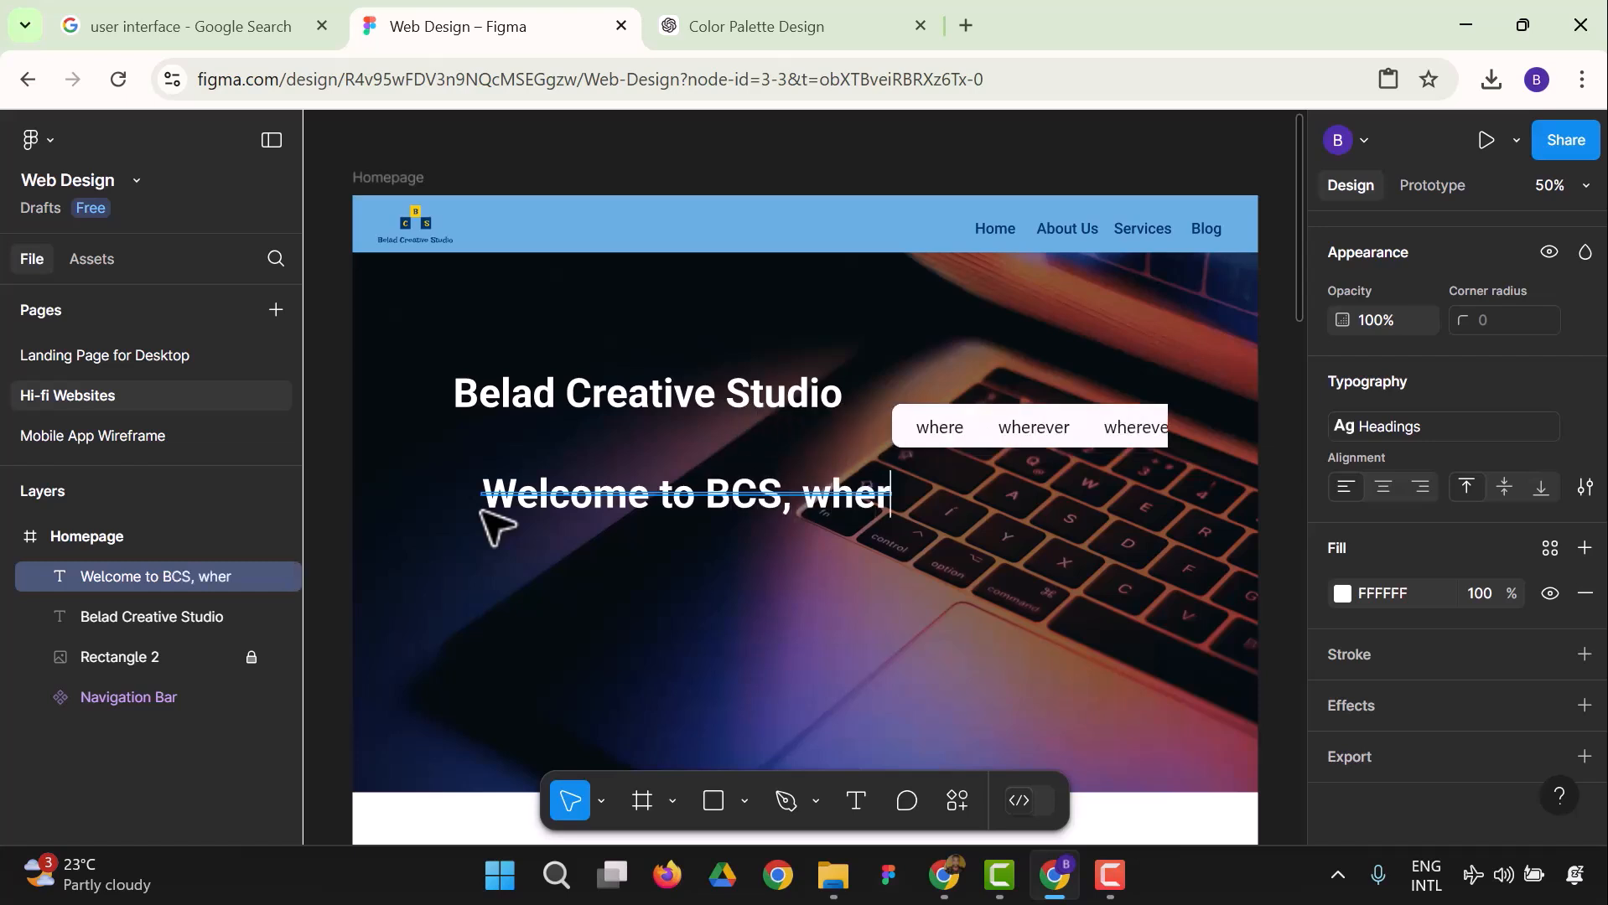
{"action": "type", "text": "e cre"}
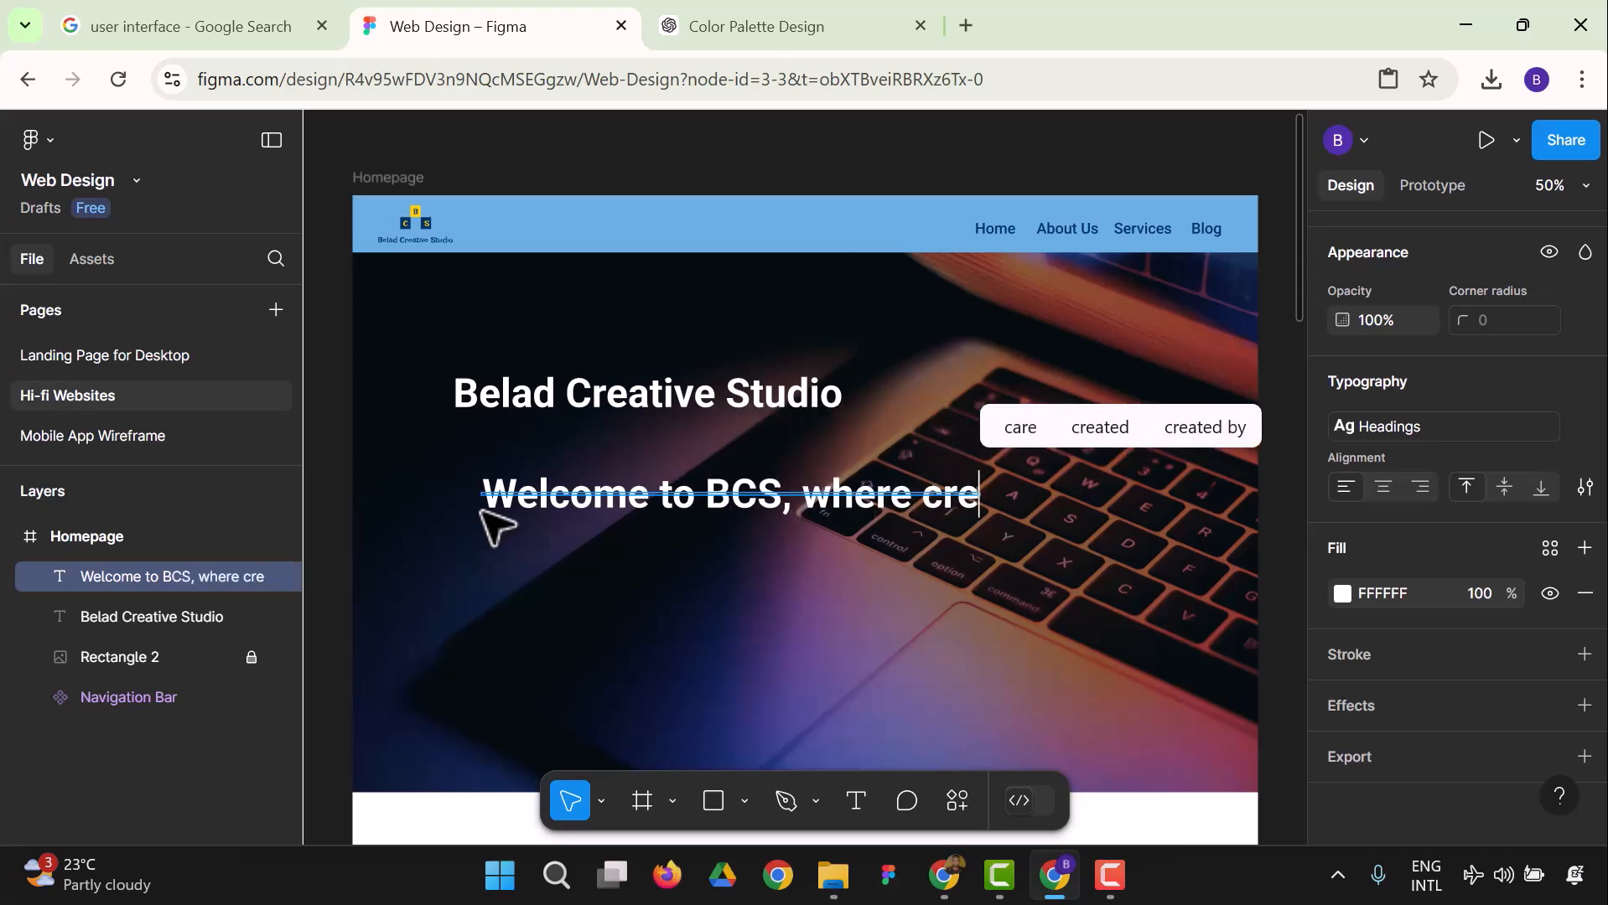
{"action": "type", "text": "at"}
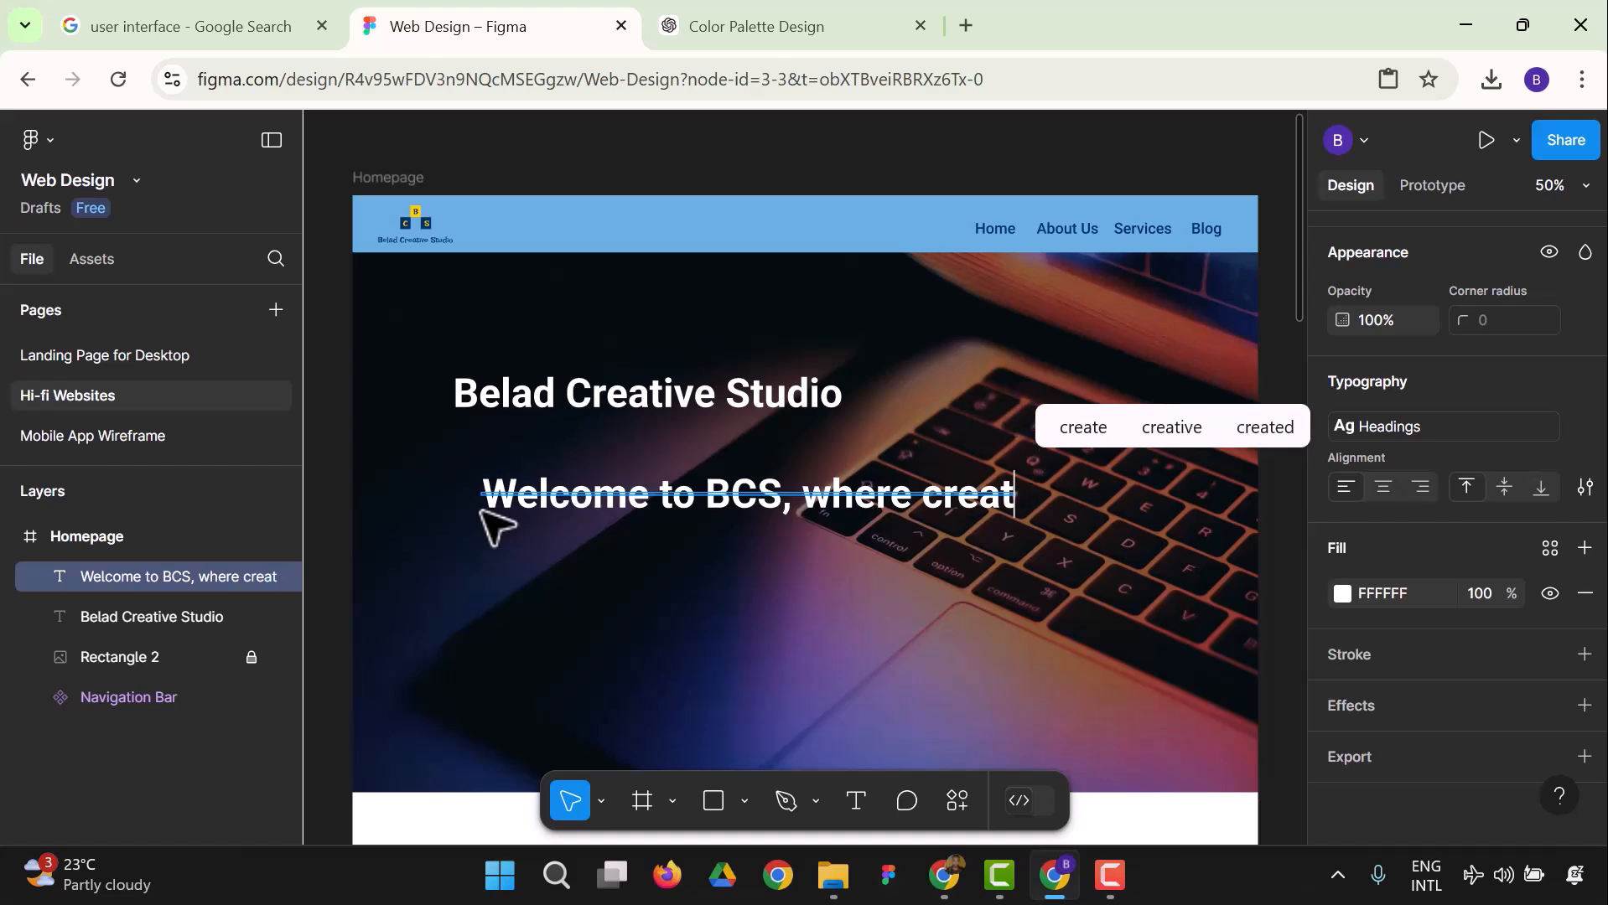
{"action": "type", "text": "vivity m"}
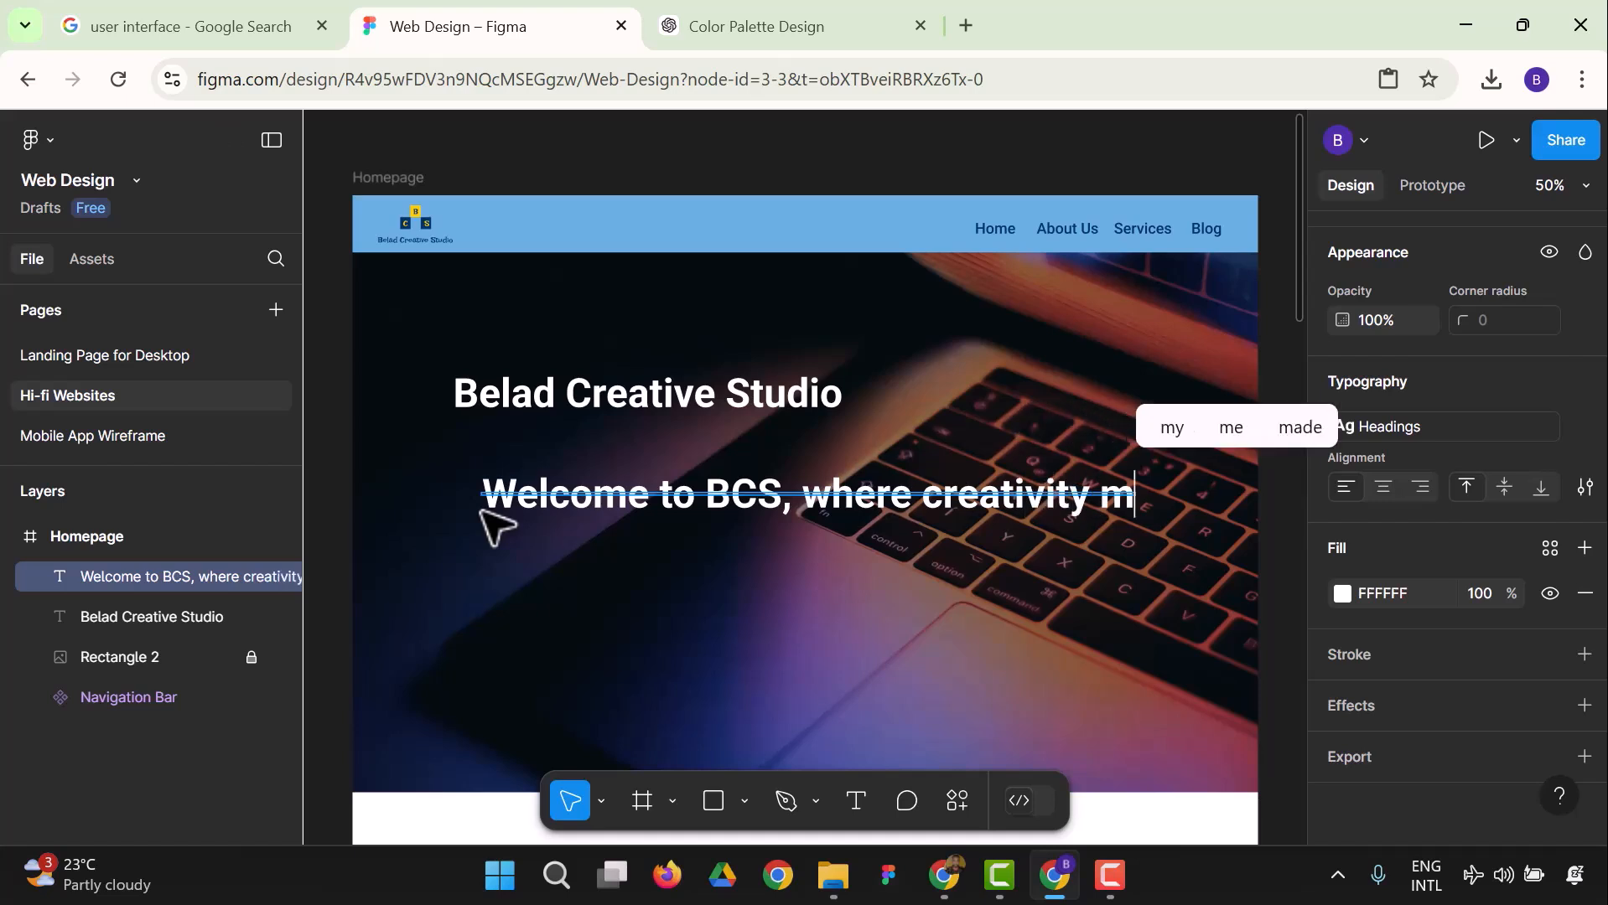
{"action": "type", "text": "eeas"}
{"action": "key", "text": "BackSpace"}
{"action": "key", "text": "BackSpace"}
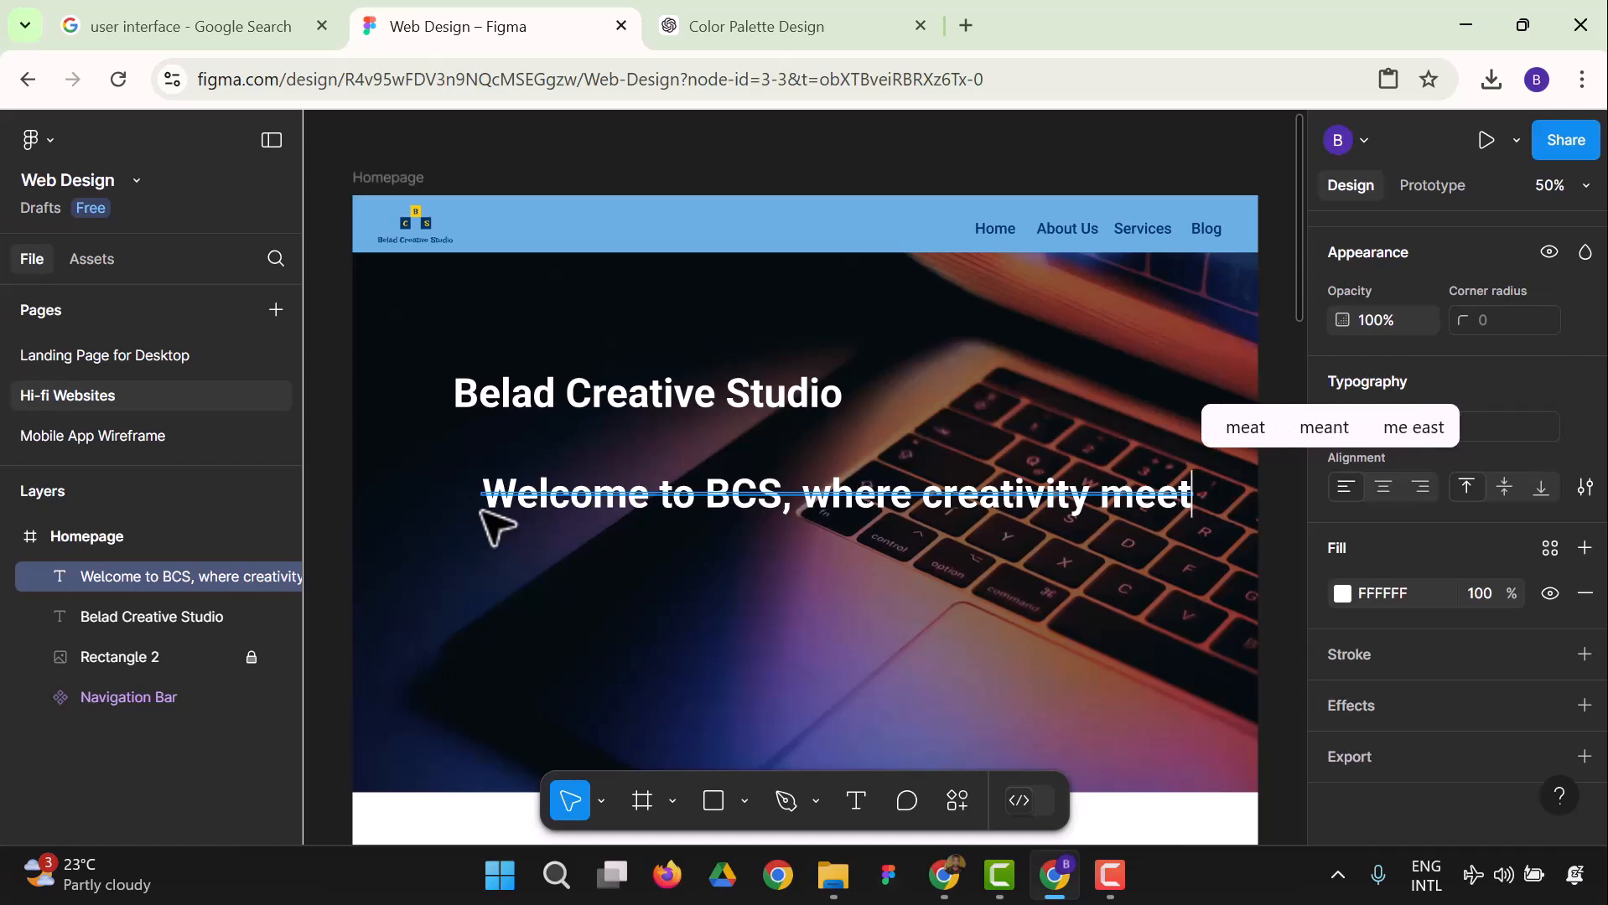
{"action": "type", "text": "ts brilli"}
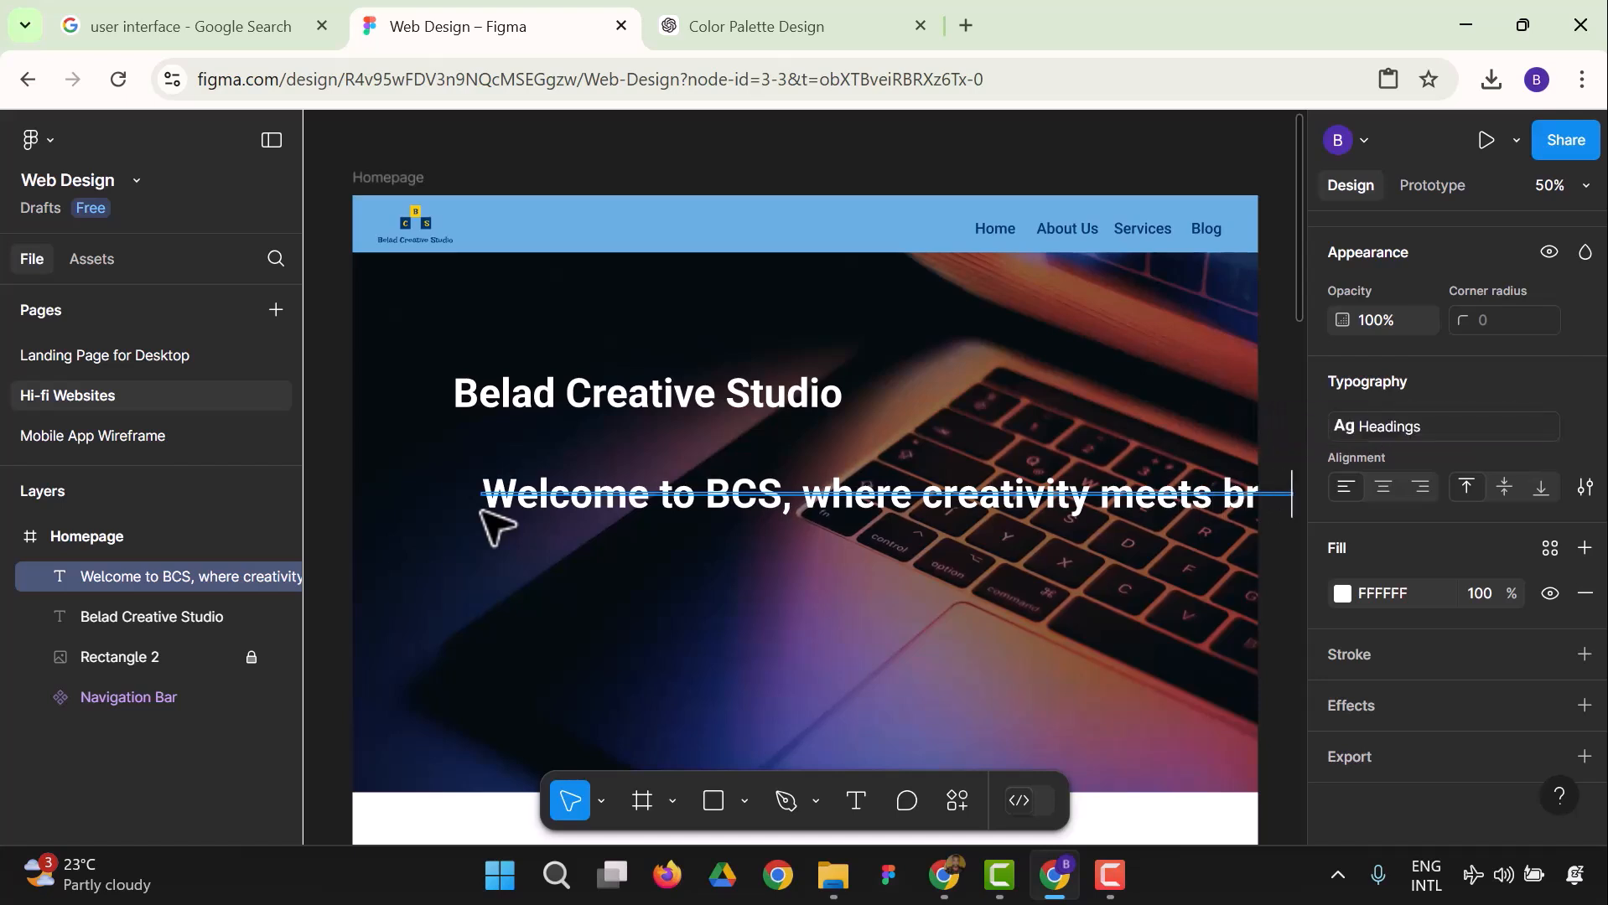
{"action": "key", "text": "BackSpace"}
{"action": "key", "text": "BackSpace"}
{"action": "key", "text": "BackSpace"}
{"action": "key", "text": "BackSpace"}
{"action": "key", "text": "BackSpace"}
{"action": "key", "text": "BackSpace"}
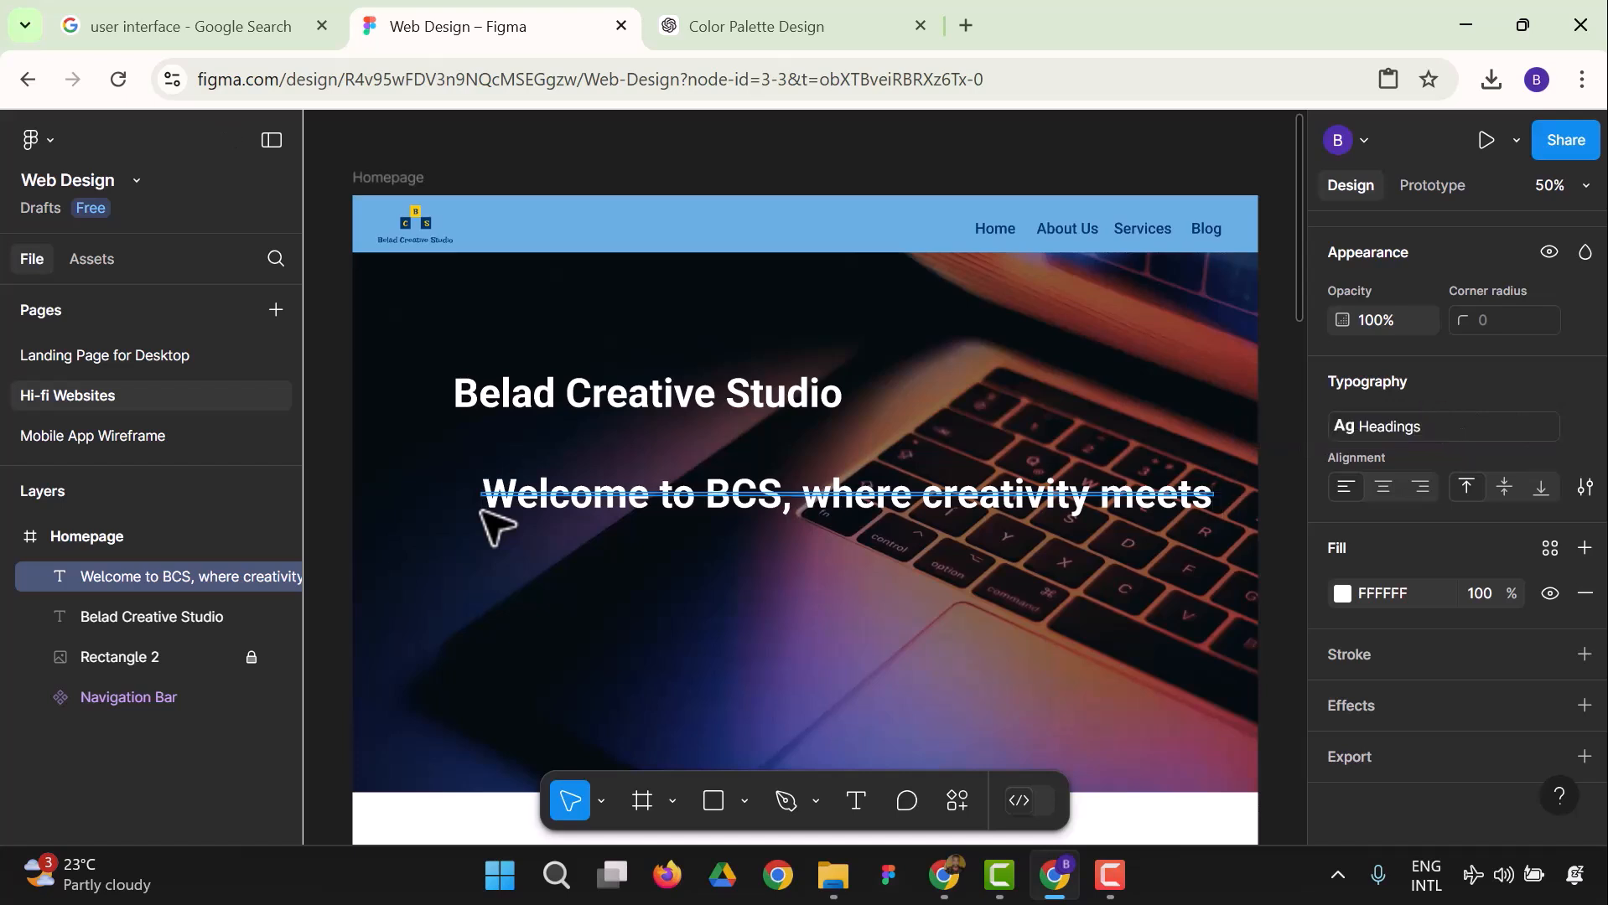
{"action": "type", "text": "co"}
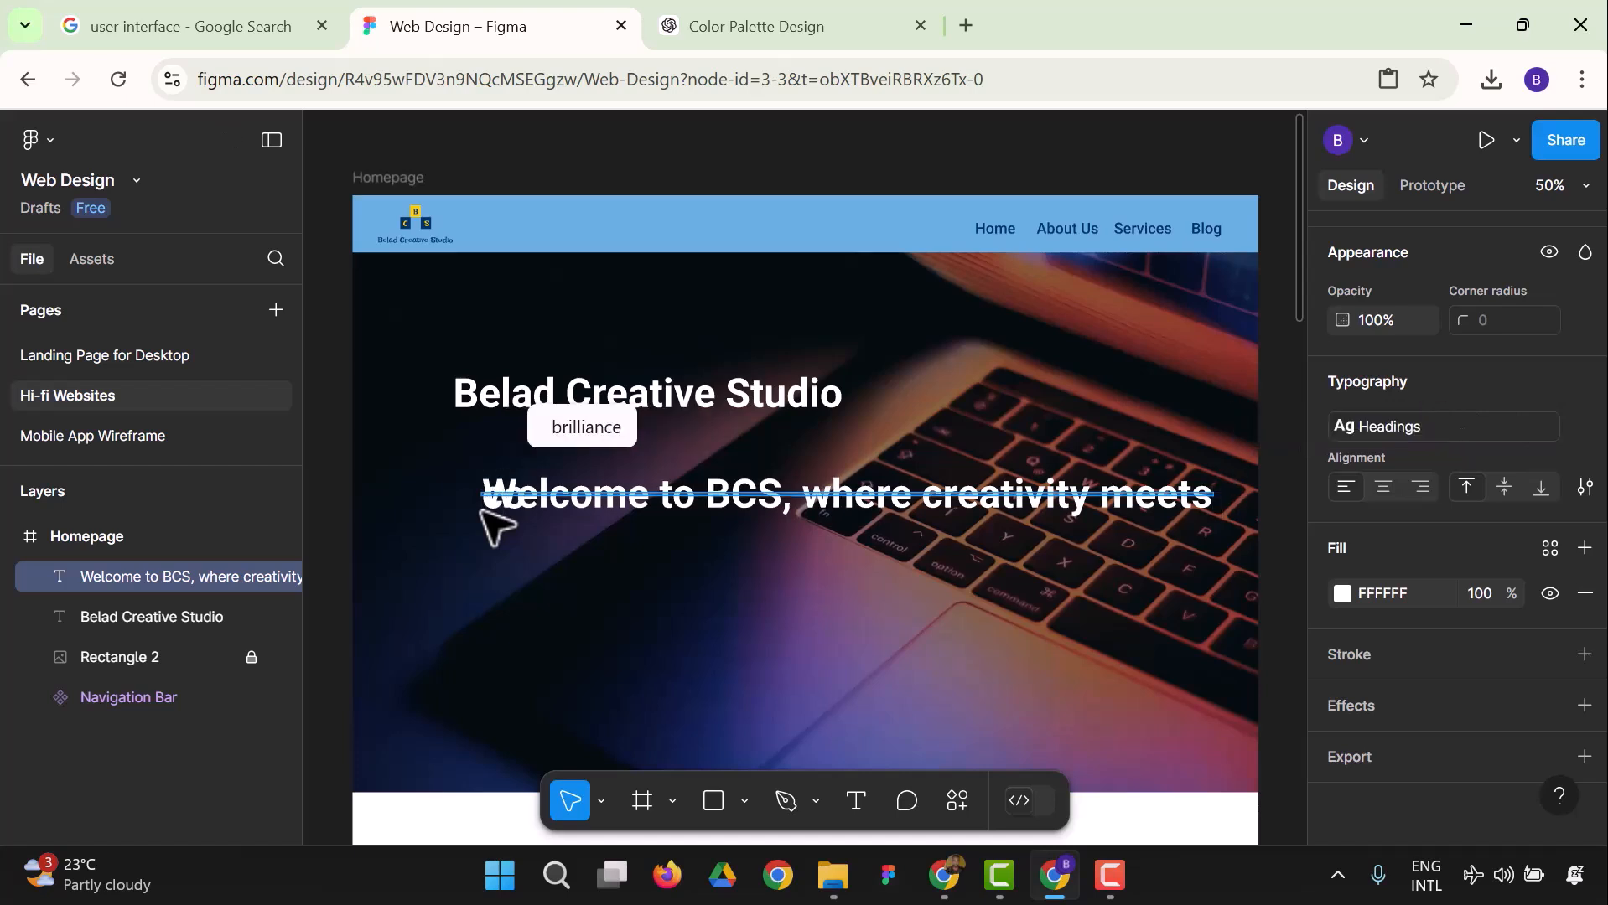
{"action": "type", "text": "lorful"}
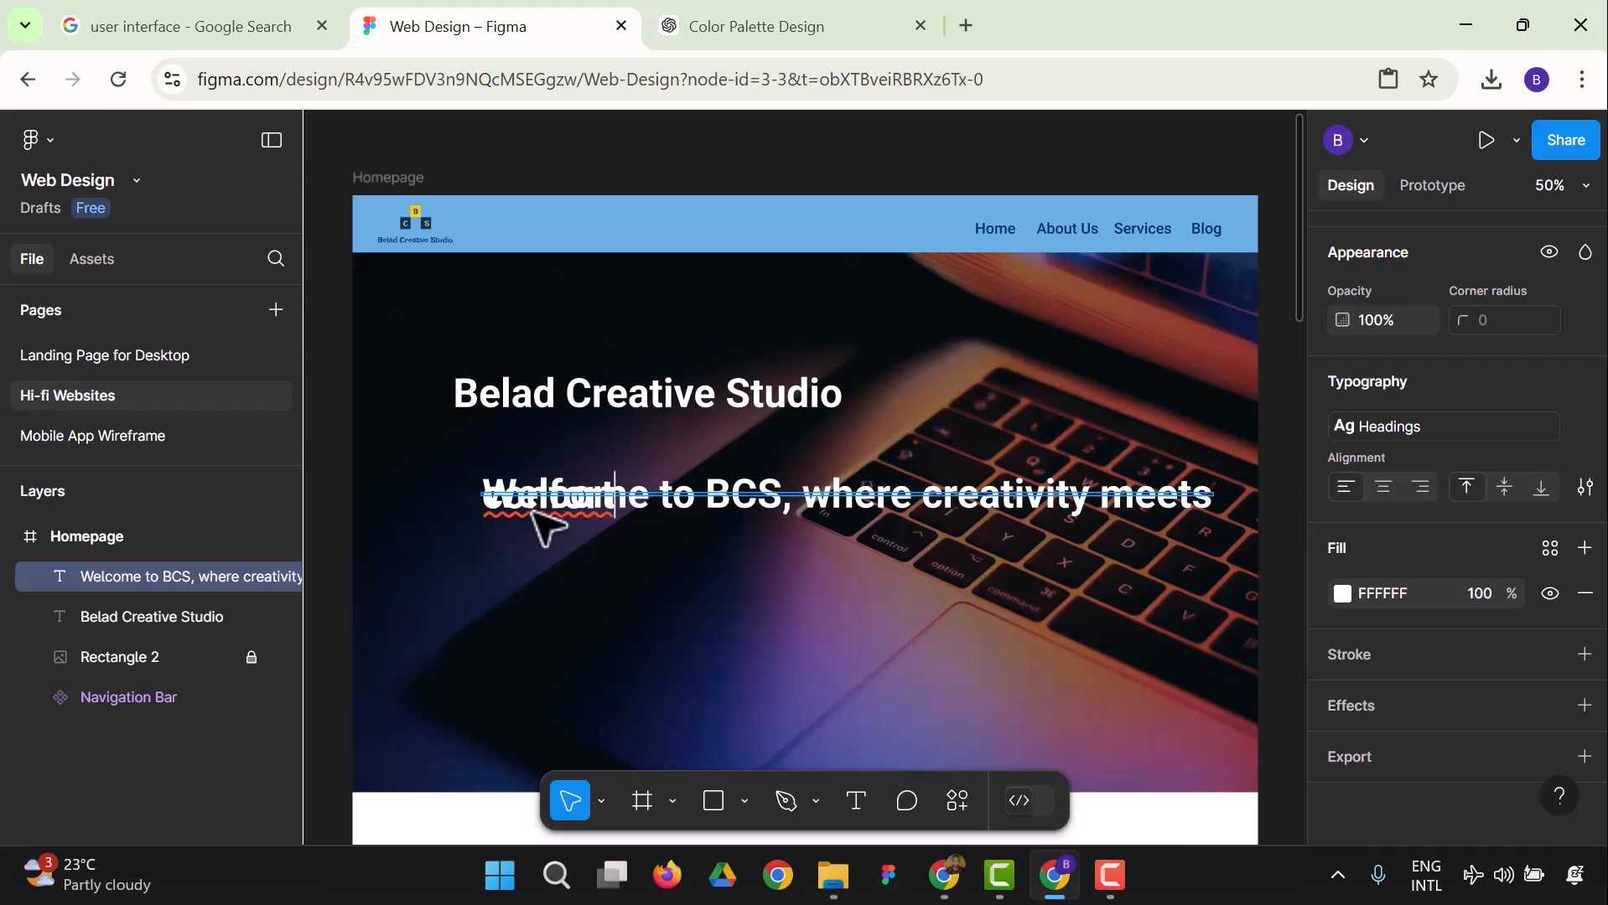
Try the Body text style on the whole welcome text, then detach the style.
{"action": "key", "text": "ctrl+a"}
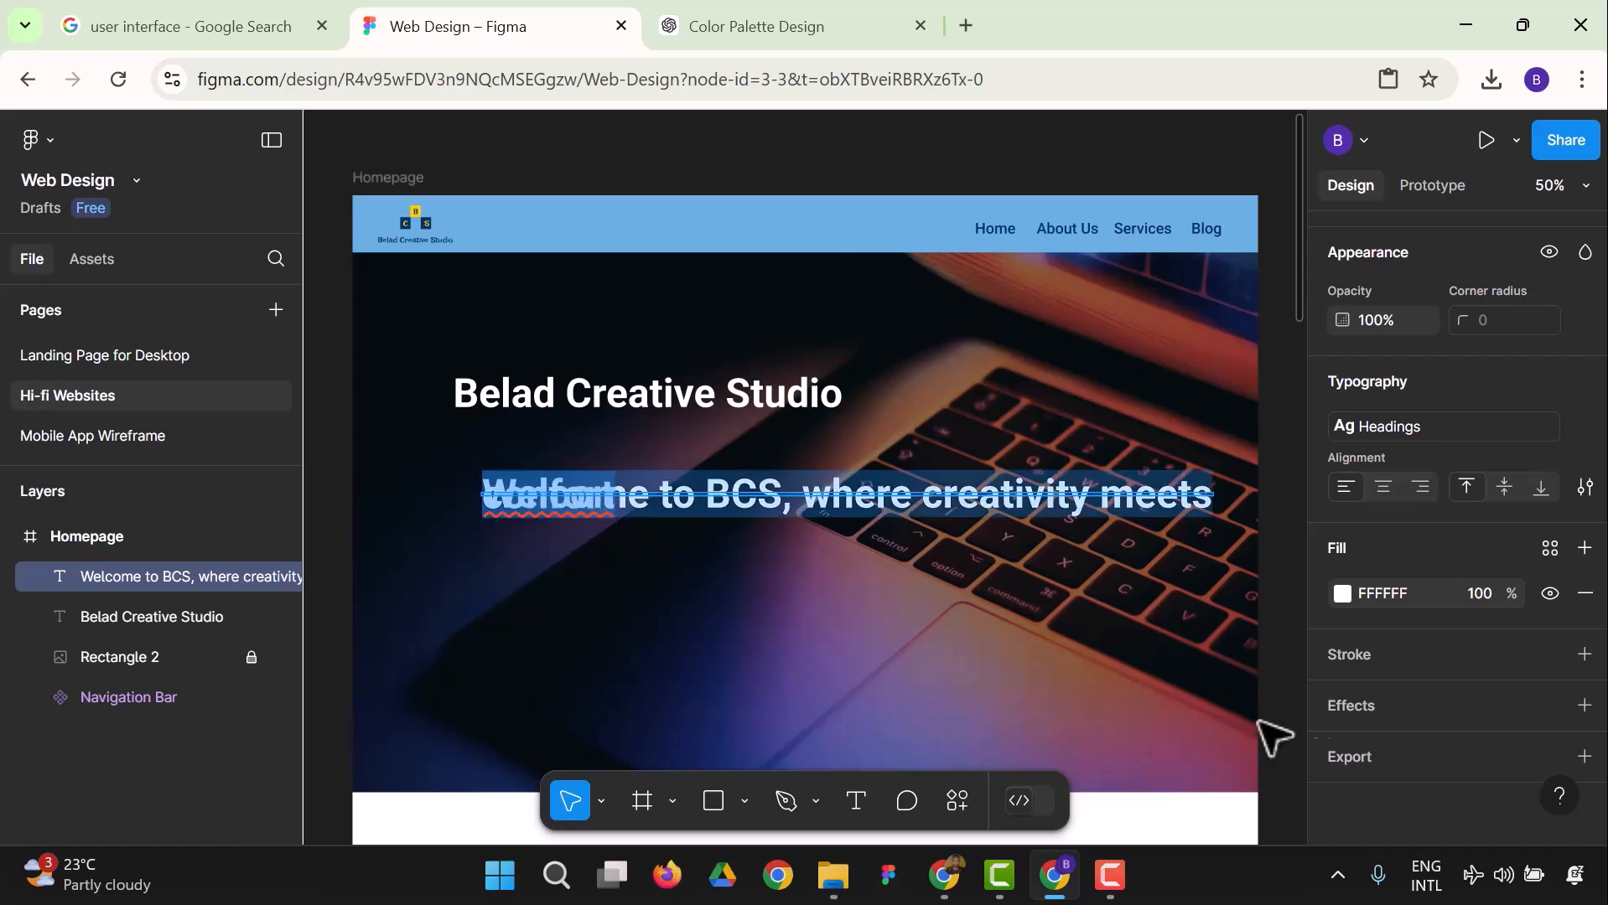
{"action": "left_click", "coordinate": [1425, 427]}
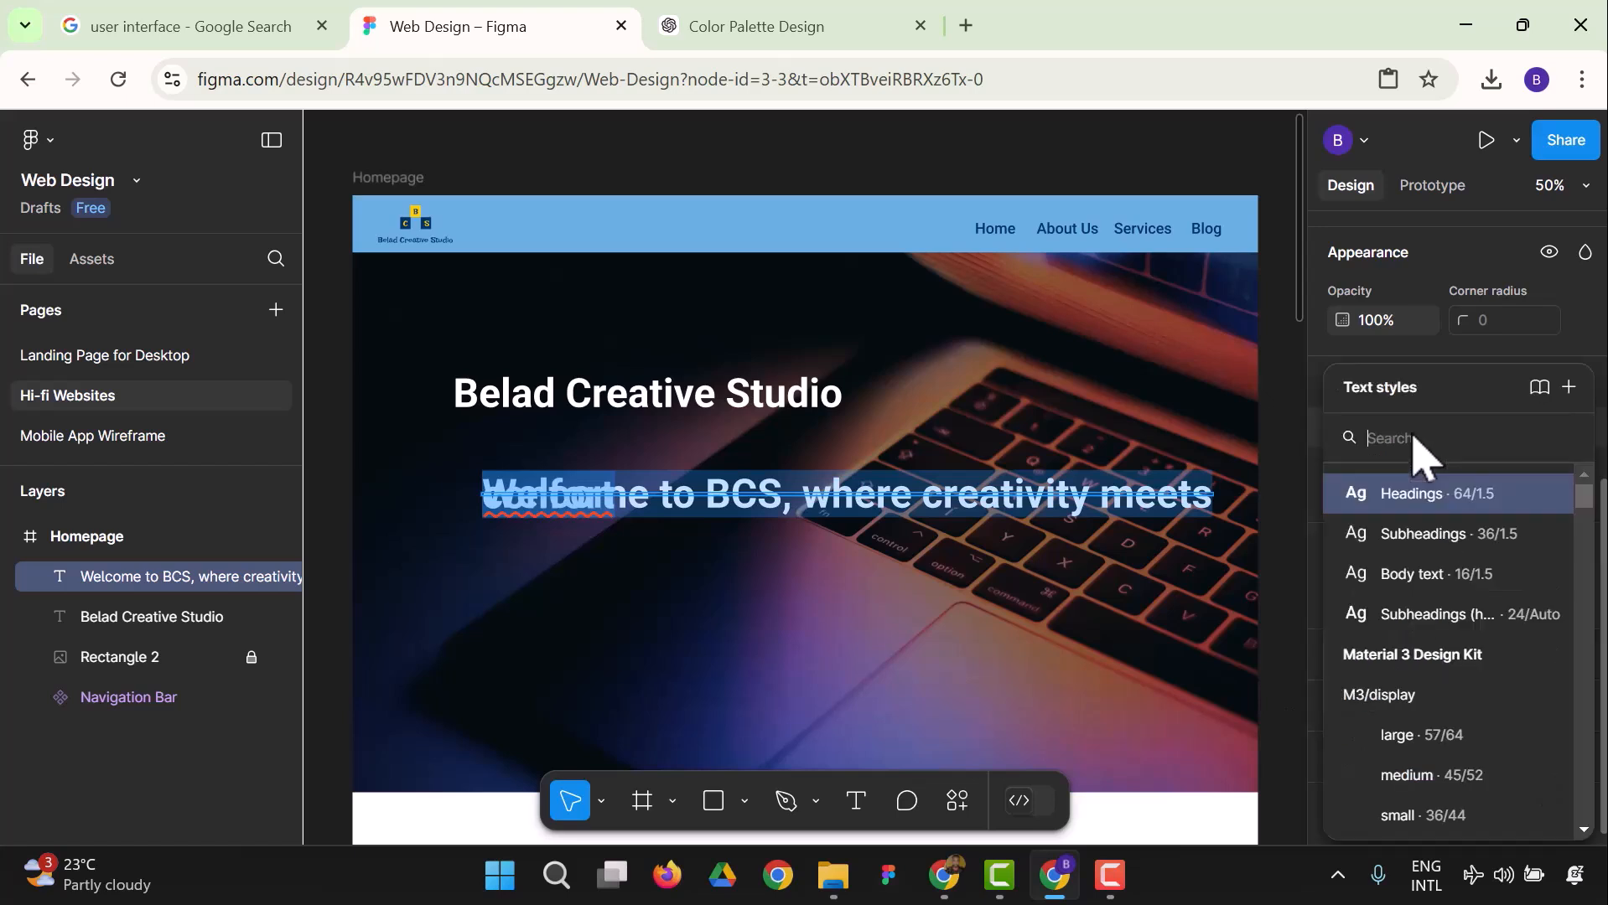
{"action": "left_click", "coordinate": [1466, 574]}
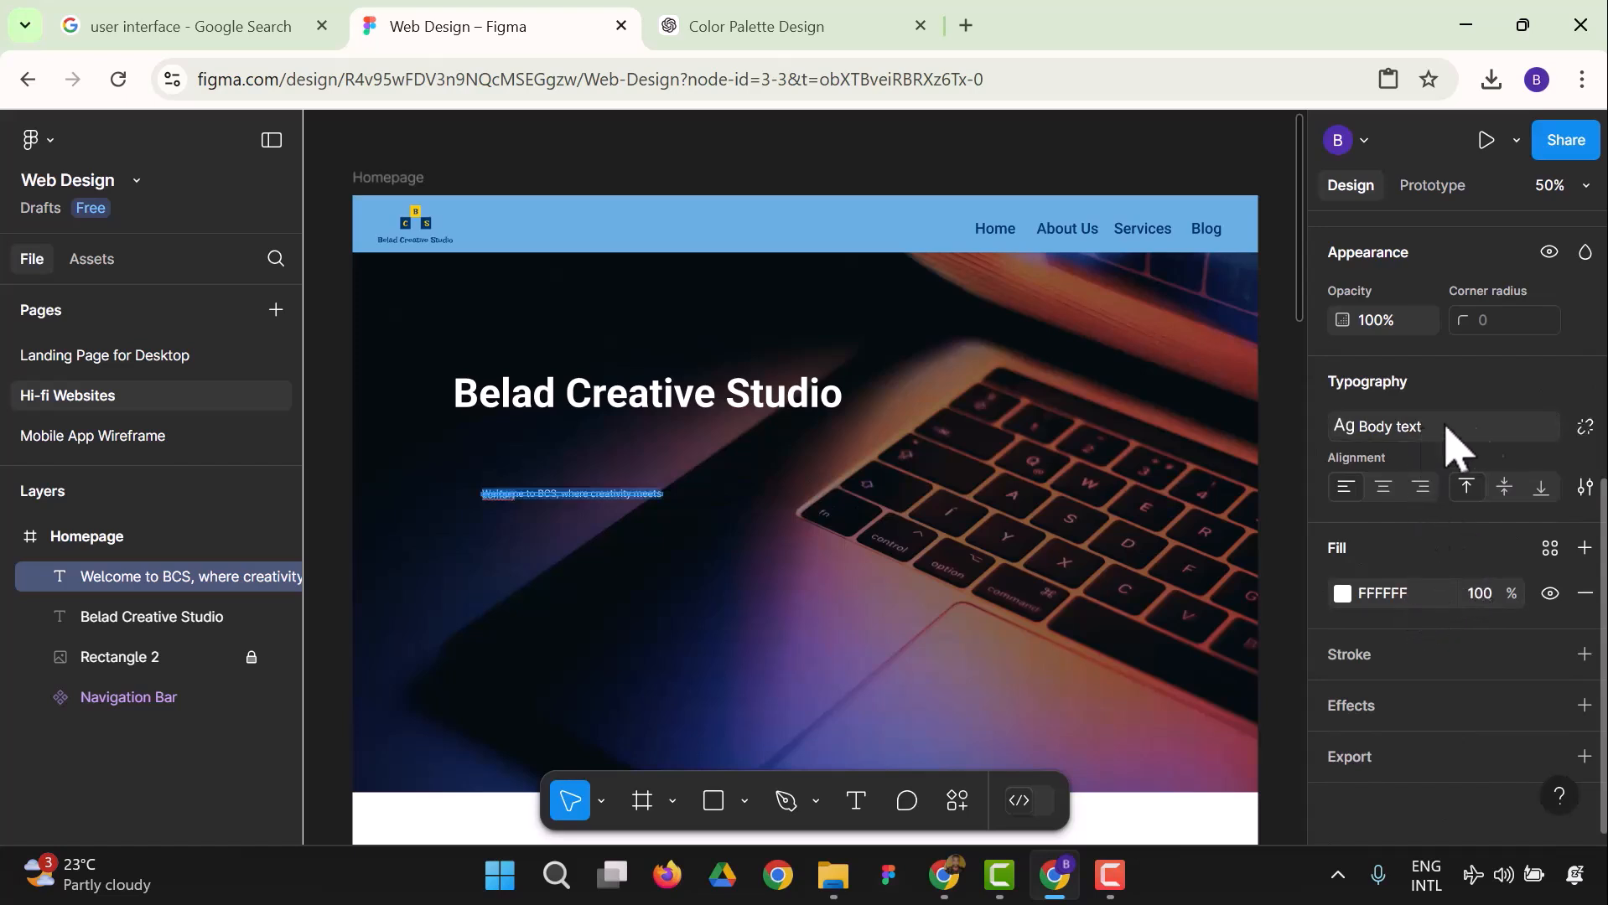
{"action": "left_click", "coordinate": [1582, 429]}
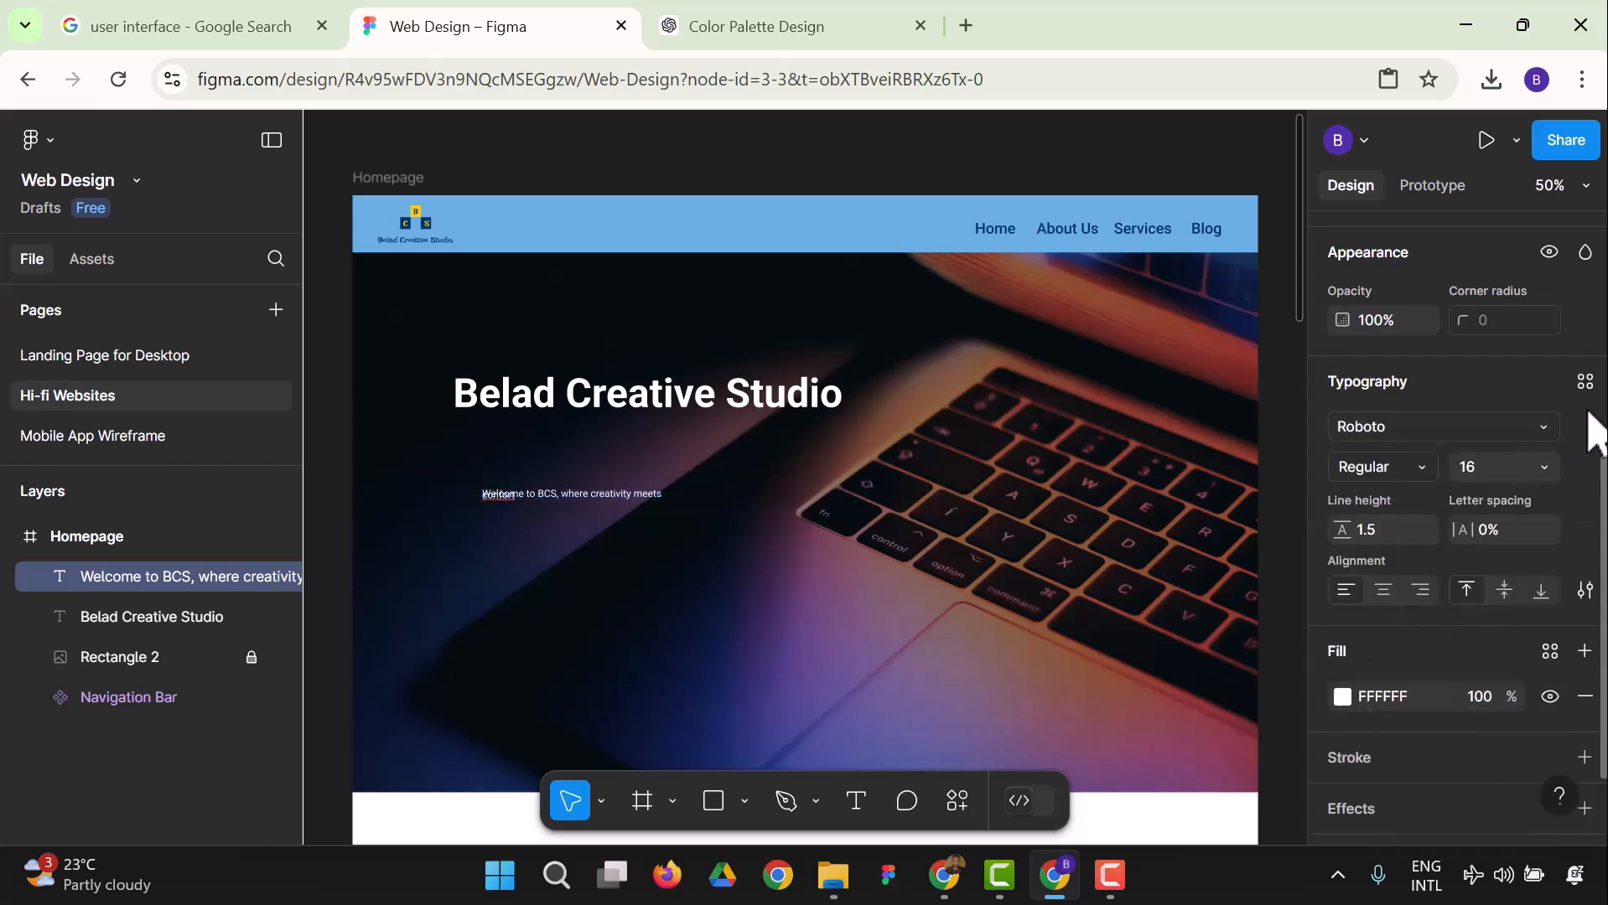
Apply the Subheadings text style to the welcome text and finish editing it.
{"action": "left_click", "coordinate": [1585, 382]}
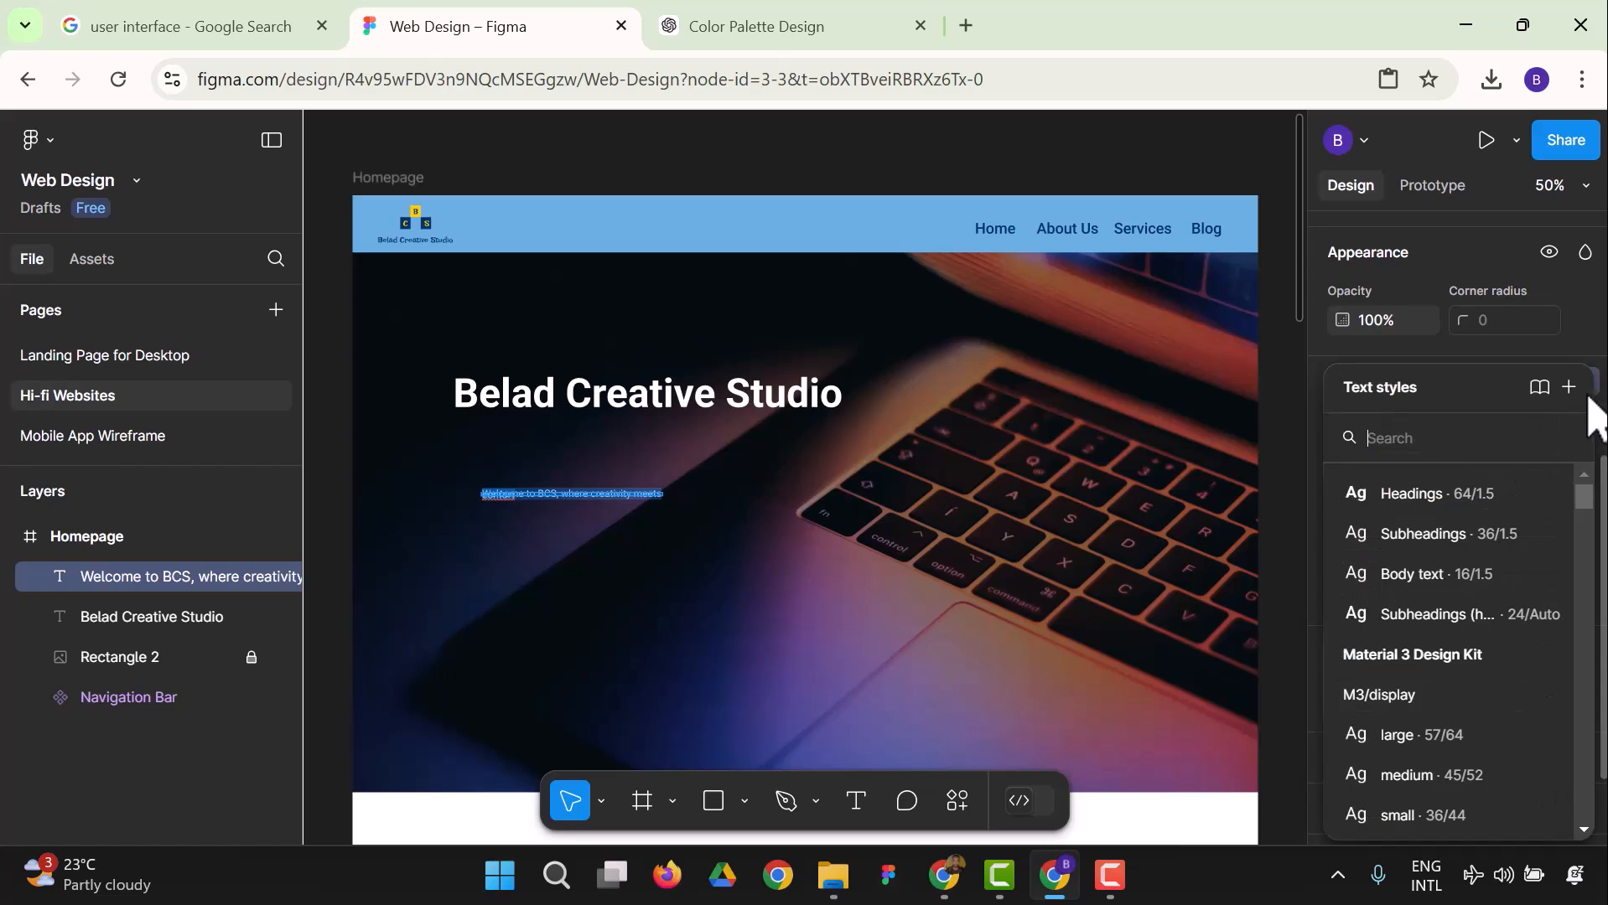
{"action": "left_click", "coordinate": [1459, 544]}
{"action": "key", "text": "Escape"}
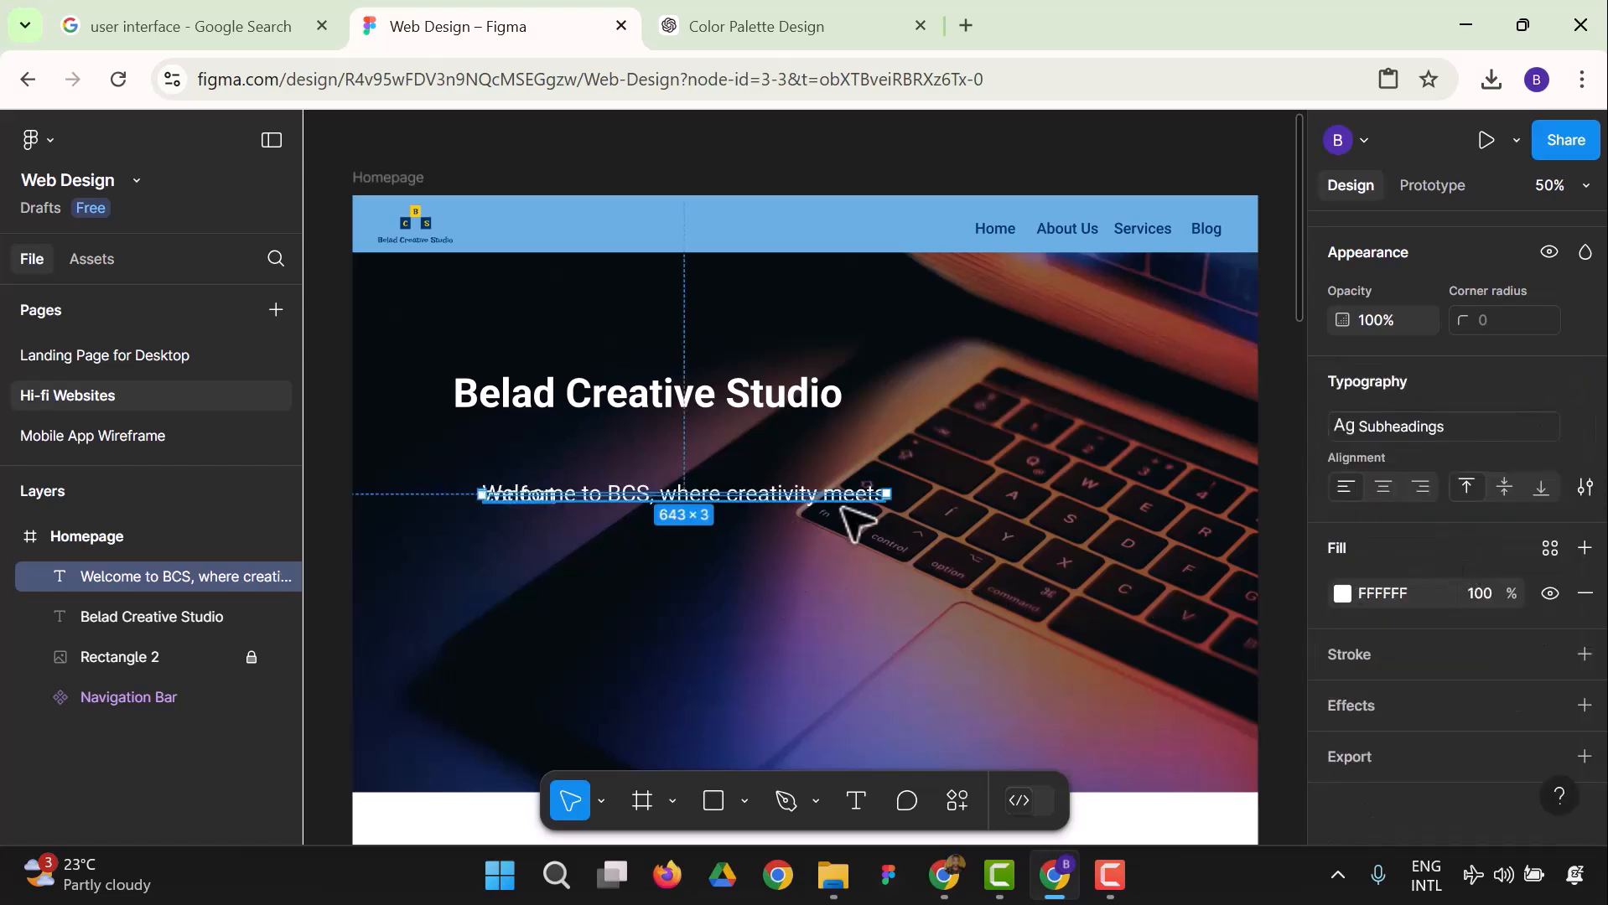
Enlarge the welcome text box to about 643 × 188, raising its upper edge to just below the heading.
{"action": "left_click_drag", "start_coordinate": [714, 534], "coordinate": [707, 568]}
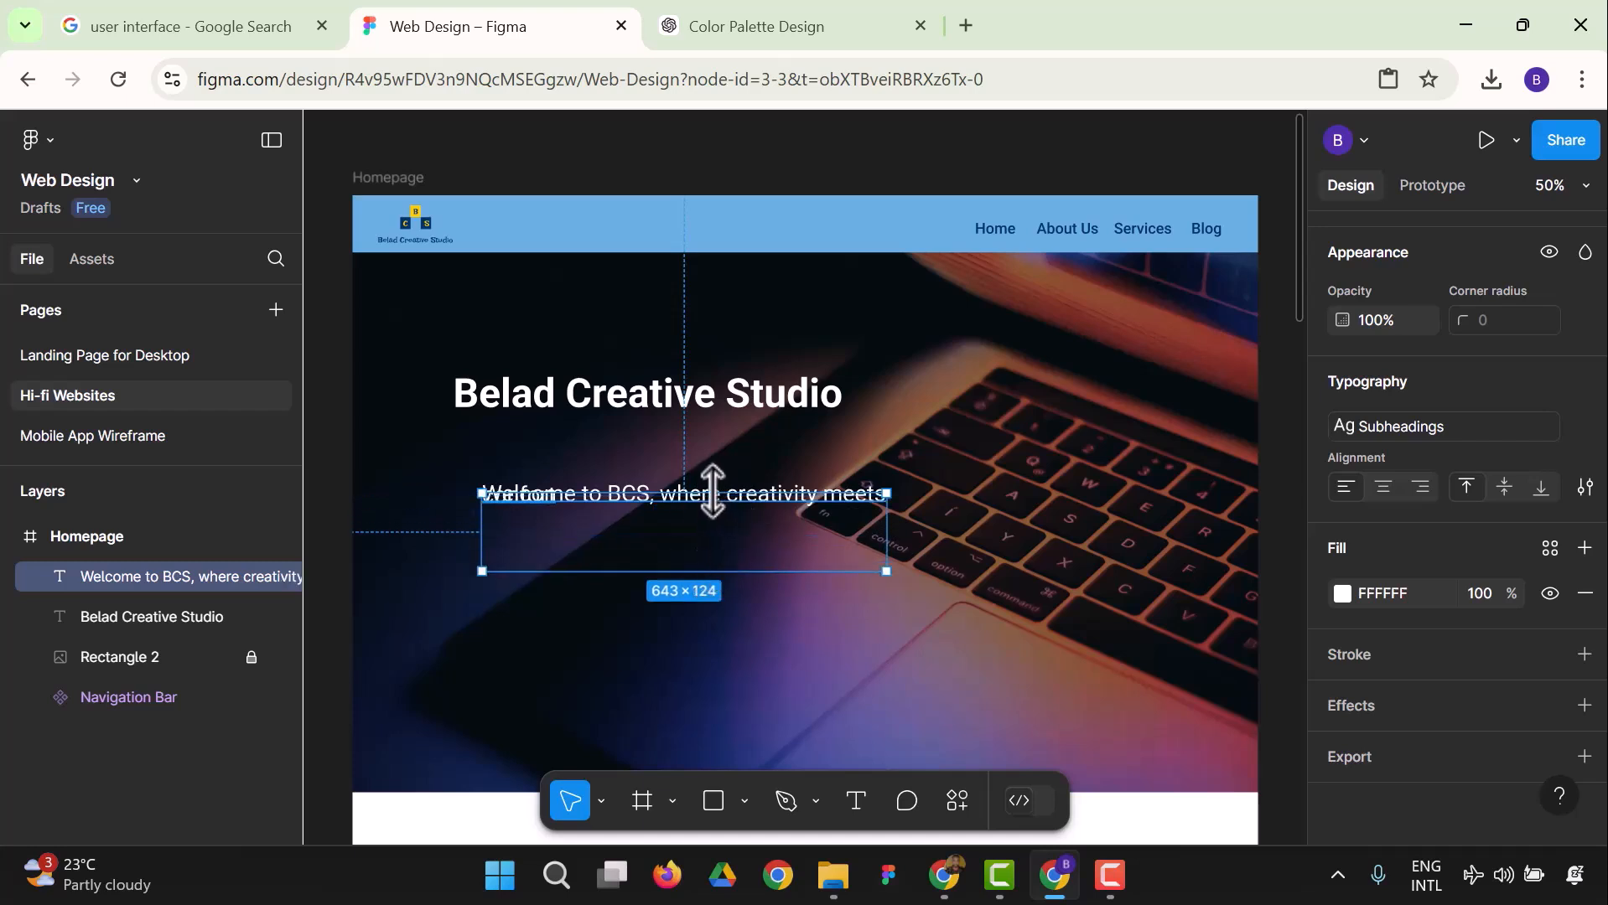
{"action": "left_click_drag", "start_coordinate": [712, 493], "coordinate": [721, 453]}
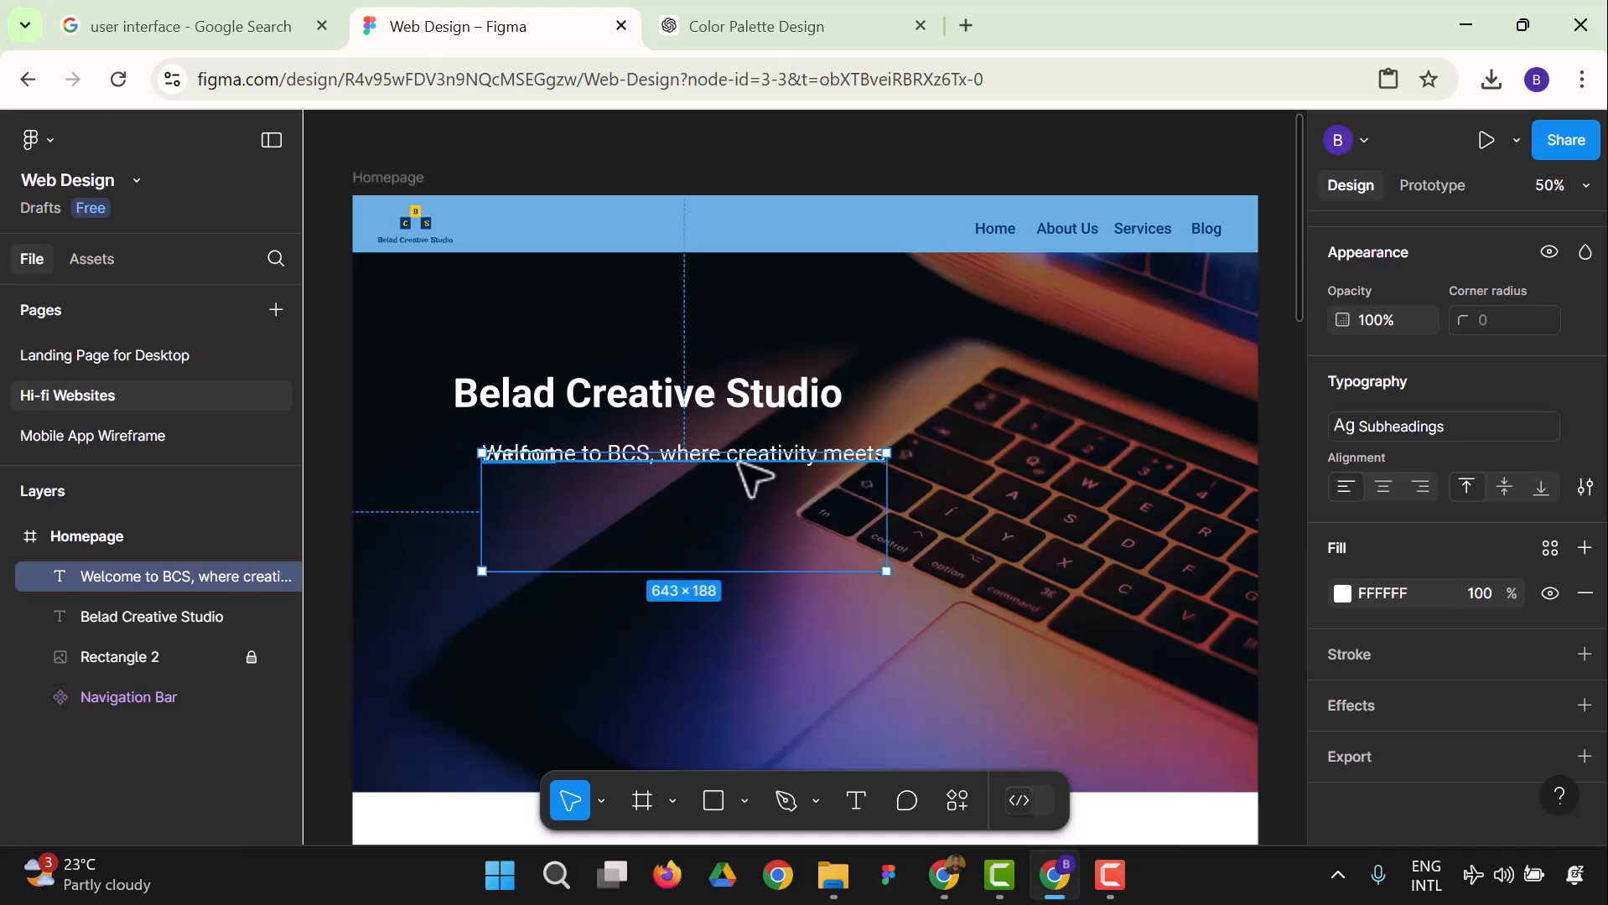
{"action": "double_click", "coordinate": [741, 461]}
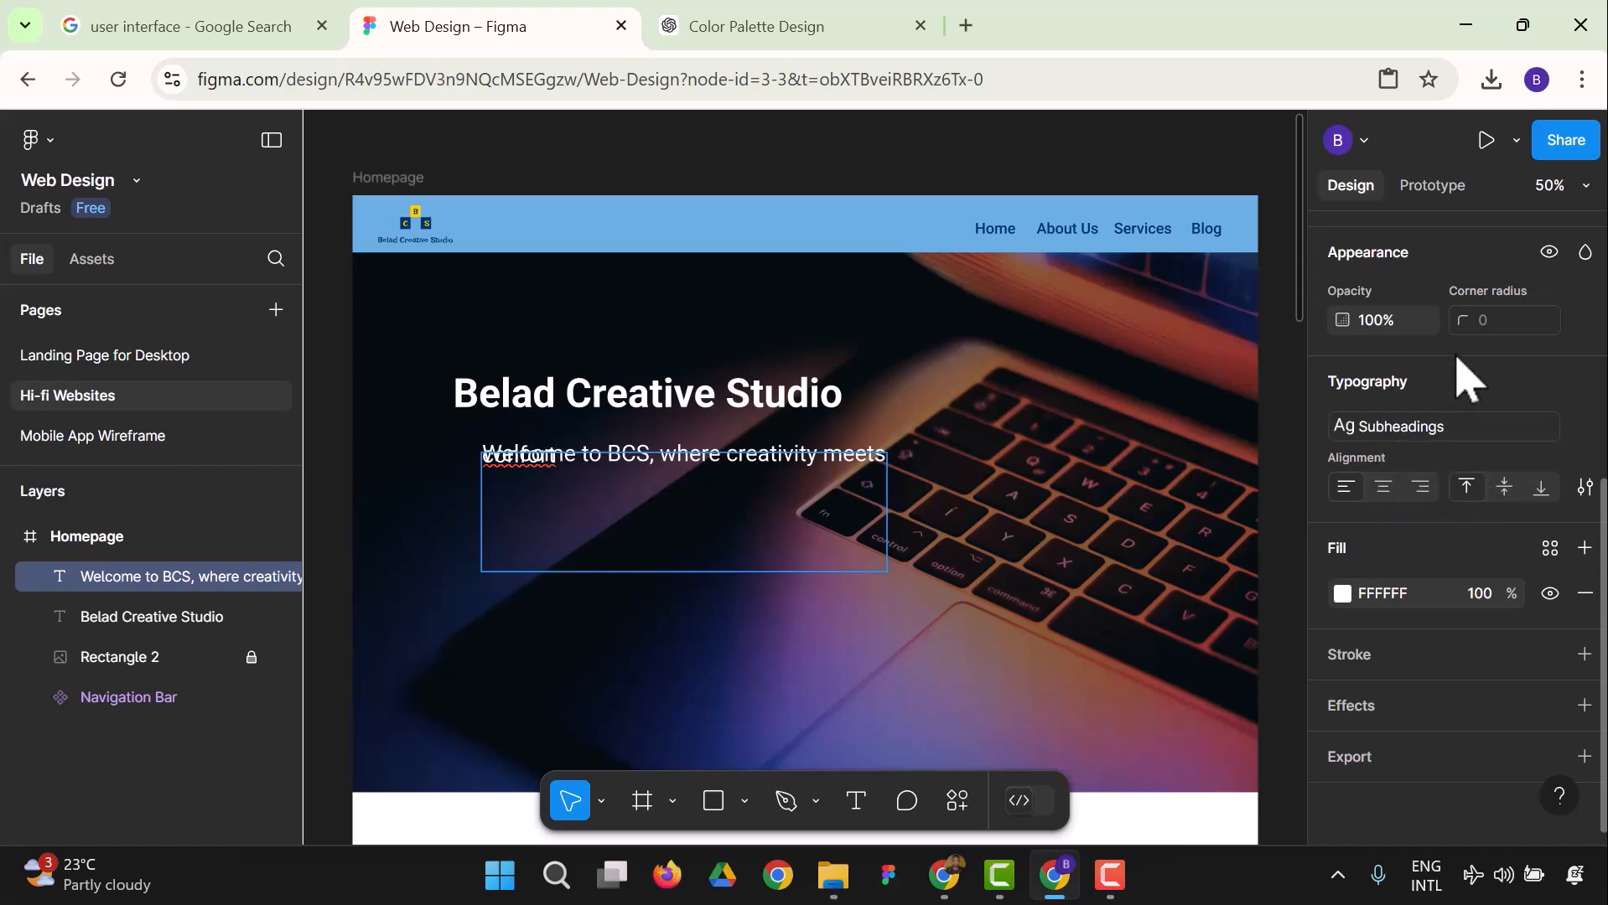
{"action": "key", "text": "Escape"}
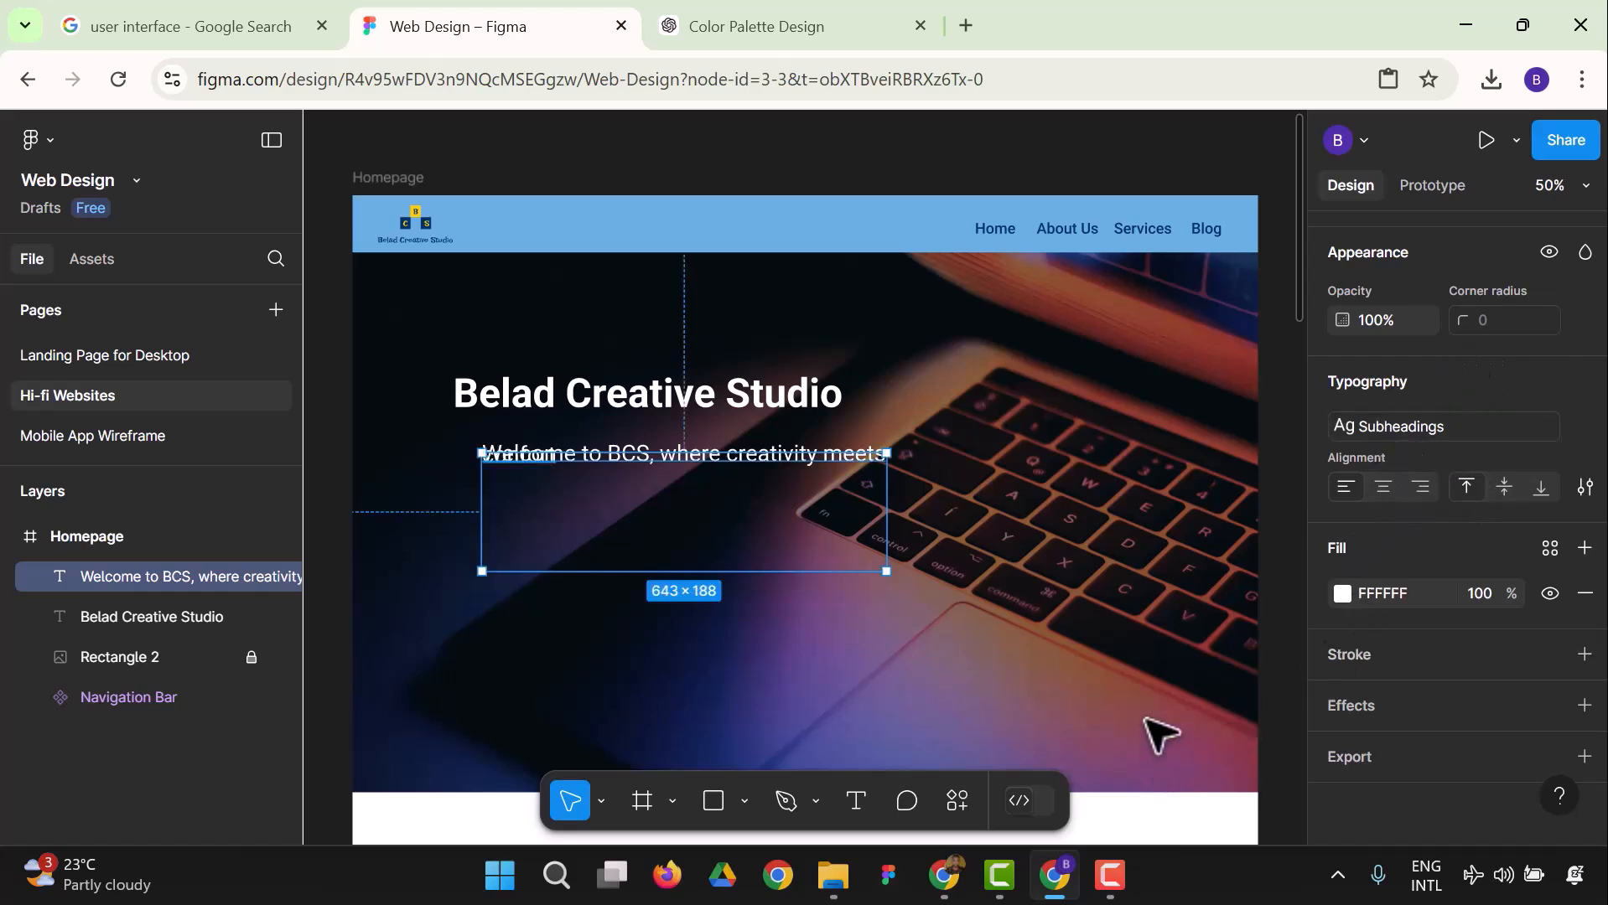
{"action": "left_click", "coordinate": [75, 539]}
{"action": "scroll", "coordinate": [1379, 591], "scroll_direction": "down", "scroll_amount": 1}
{"action": "scroll", "coordinate": [1379, 591], "scroll_direction": "down", "scroll_amount": 1}
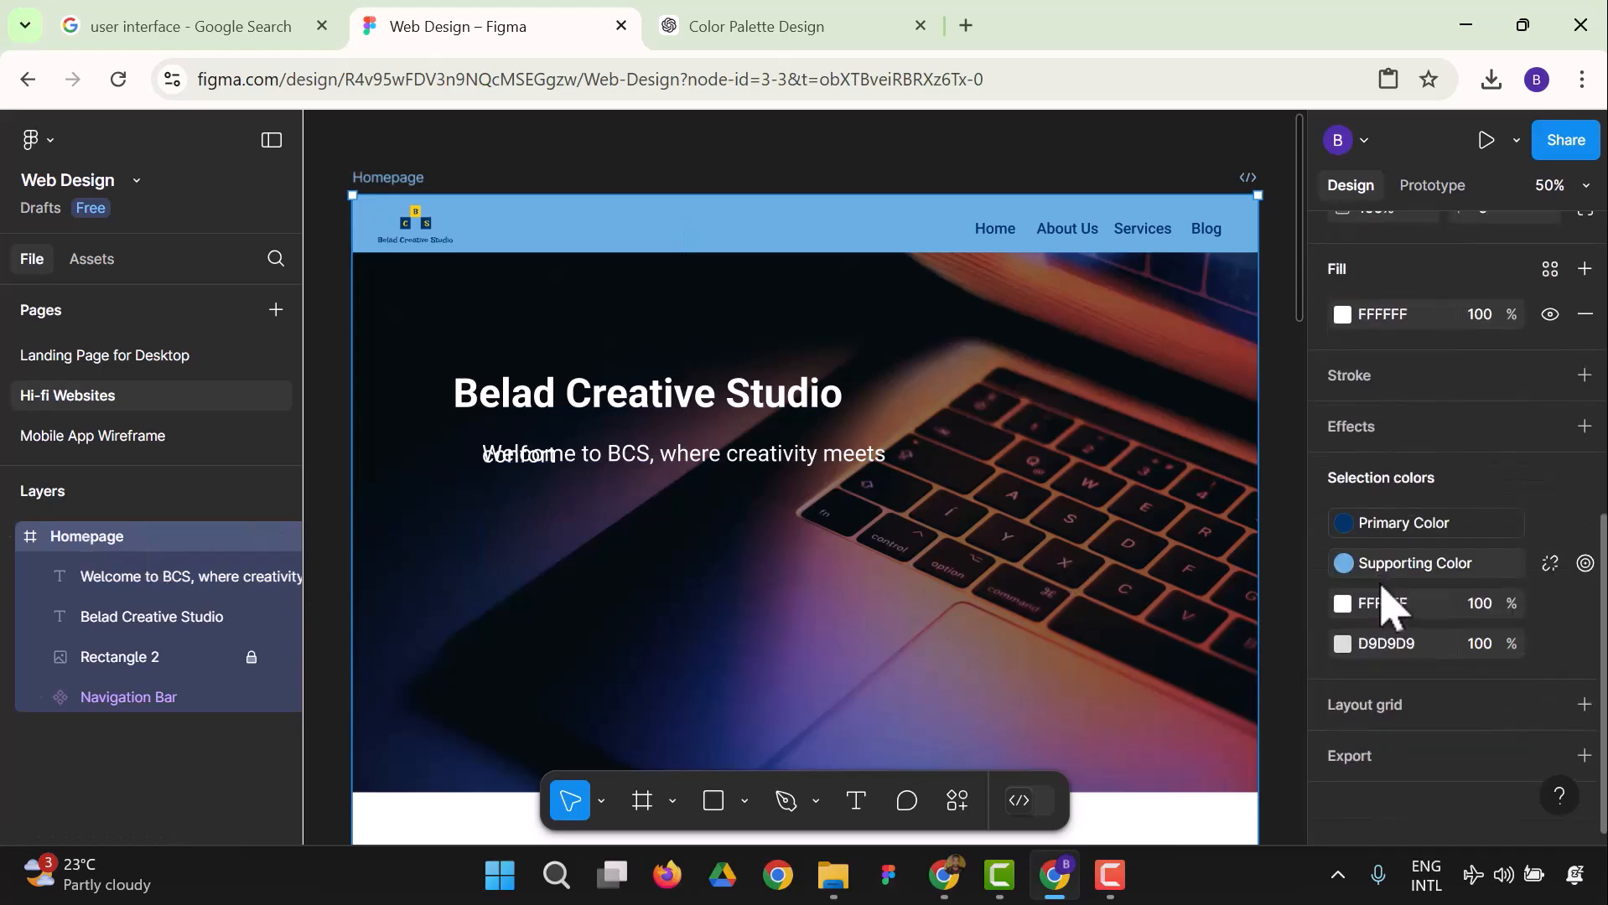
{"action": "scroll", "coordinate": [1417, 659], "scroll_direction": "up", "scroll_amount": 5}
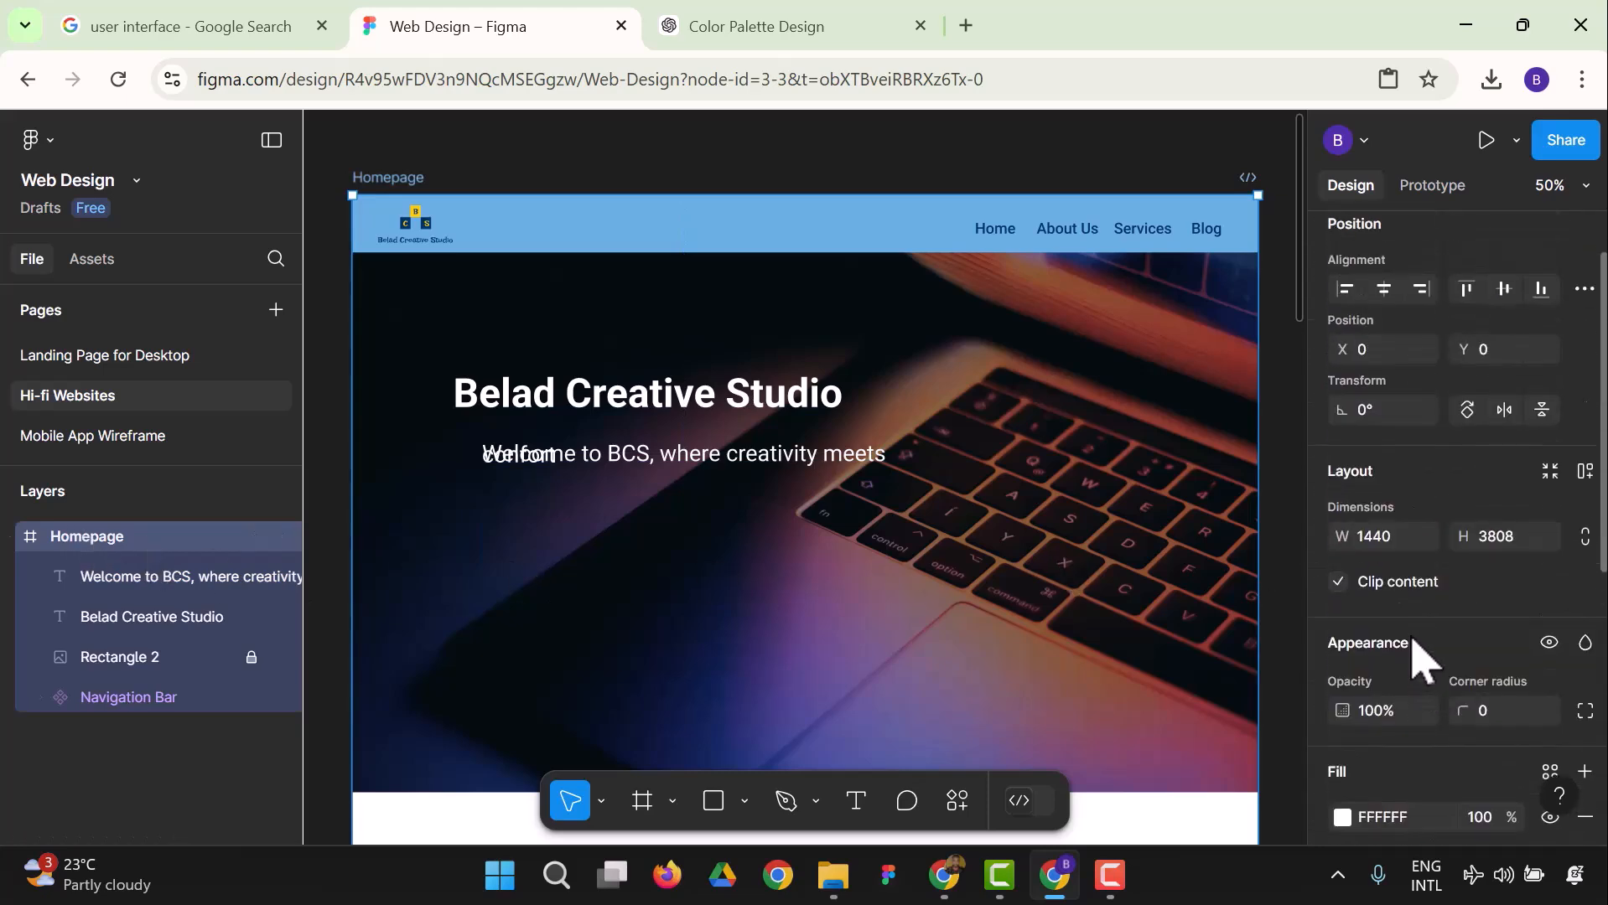
{"action": "scroll", "coordinate": [1421, 656], "scroll_direction": "down", "scroll_amount": 1}
{"action": "scroll", "coordinate": [1419, 657], "scroll_direction": "down", "scroll_amount": 4}
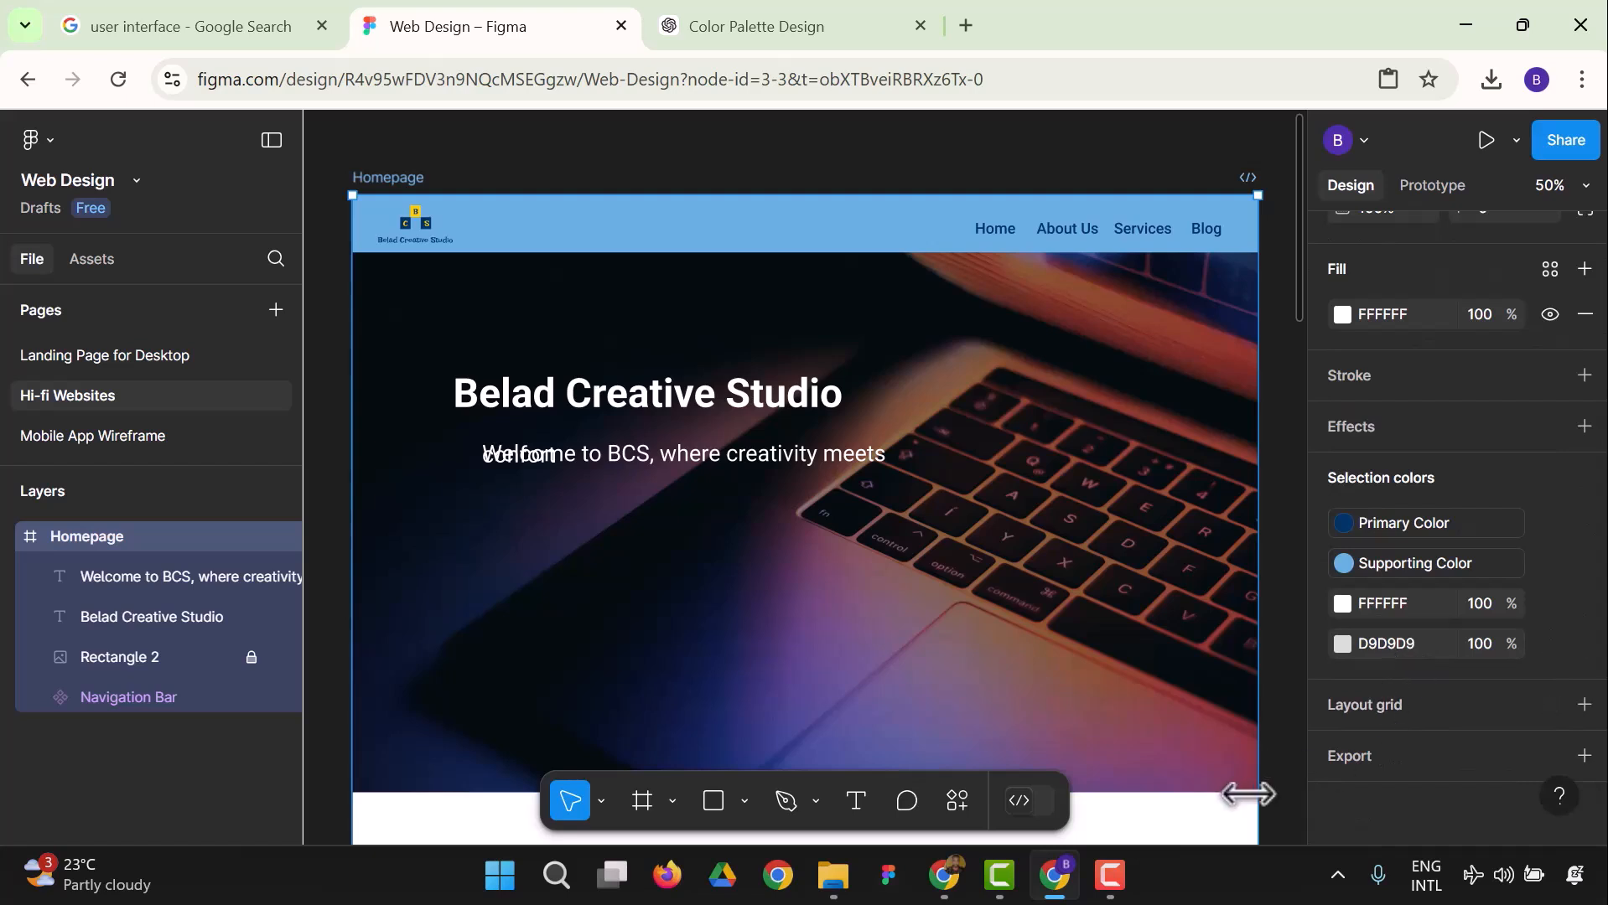
Clear the selection and set the line height of the local Subheadings text style to 20.
{"action": "left_click", "coordinate": [1555, 186]}
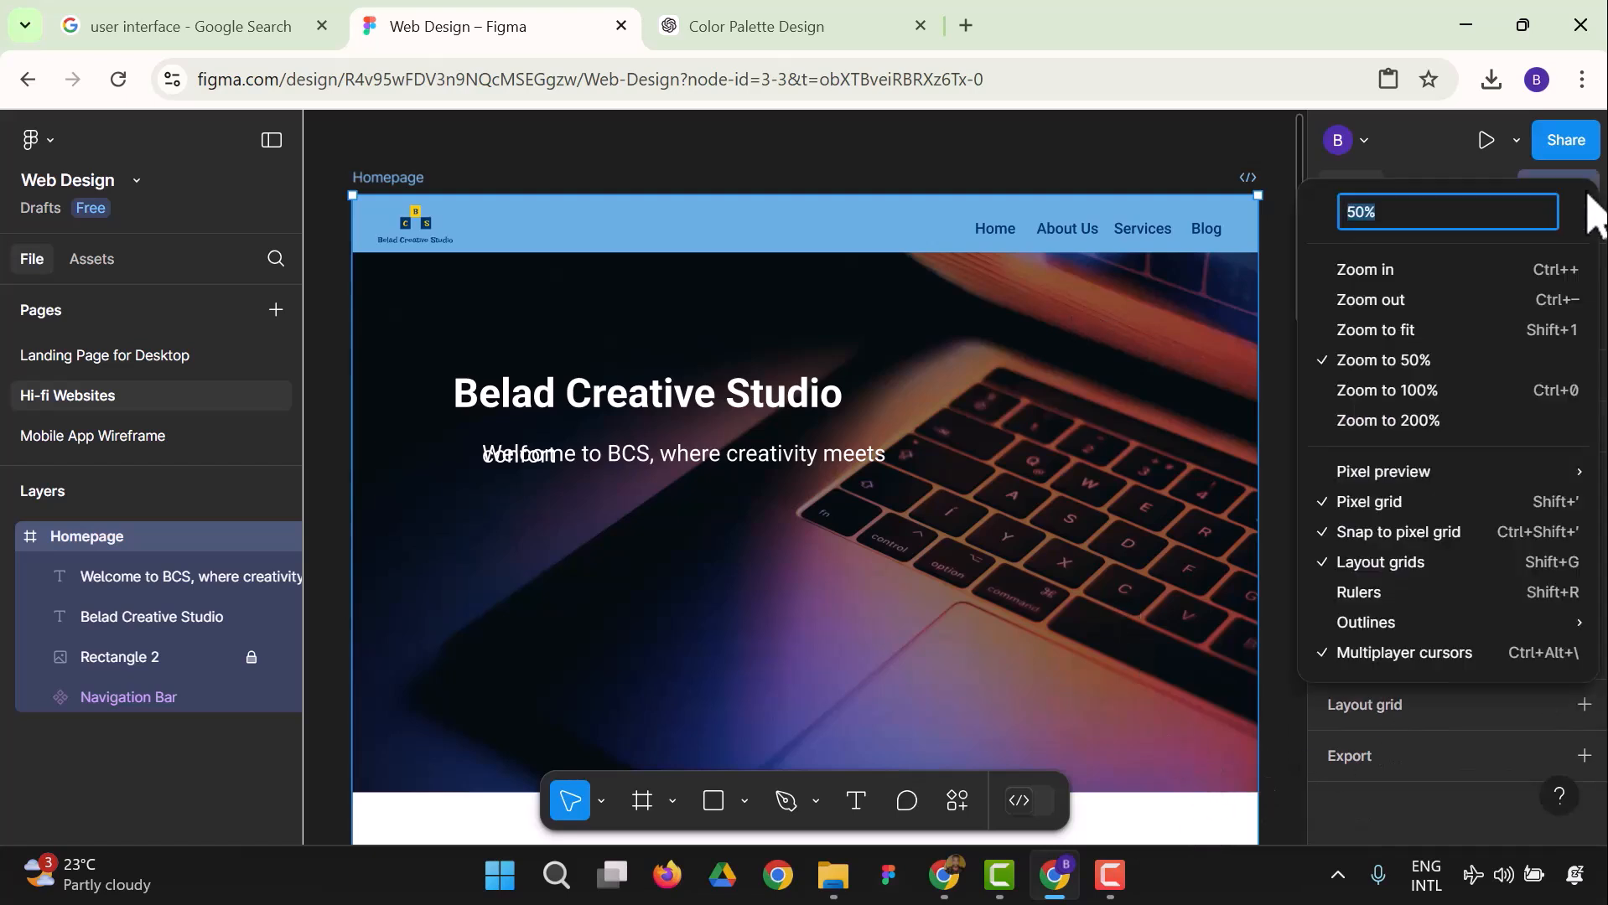
{"action": "left_click", "coordinate": [1426, 332]}
{"action": "left_click", "coordinate": [1035, 438]}
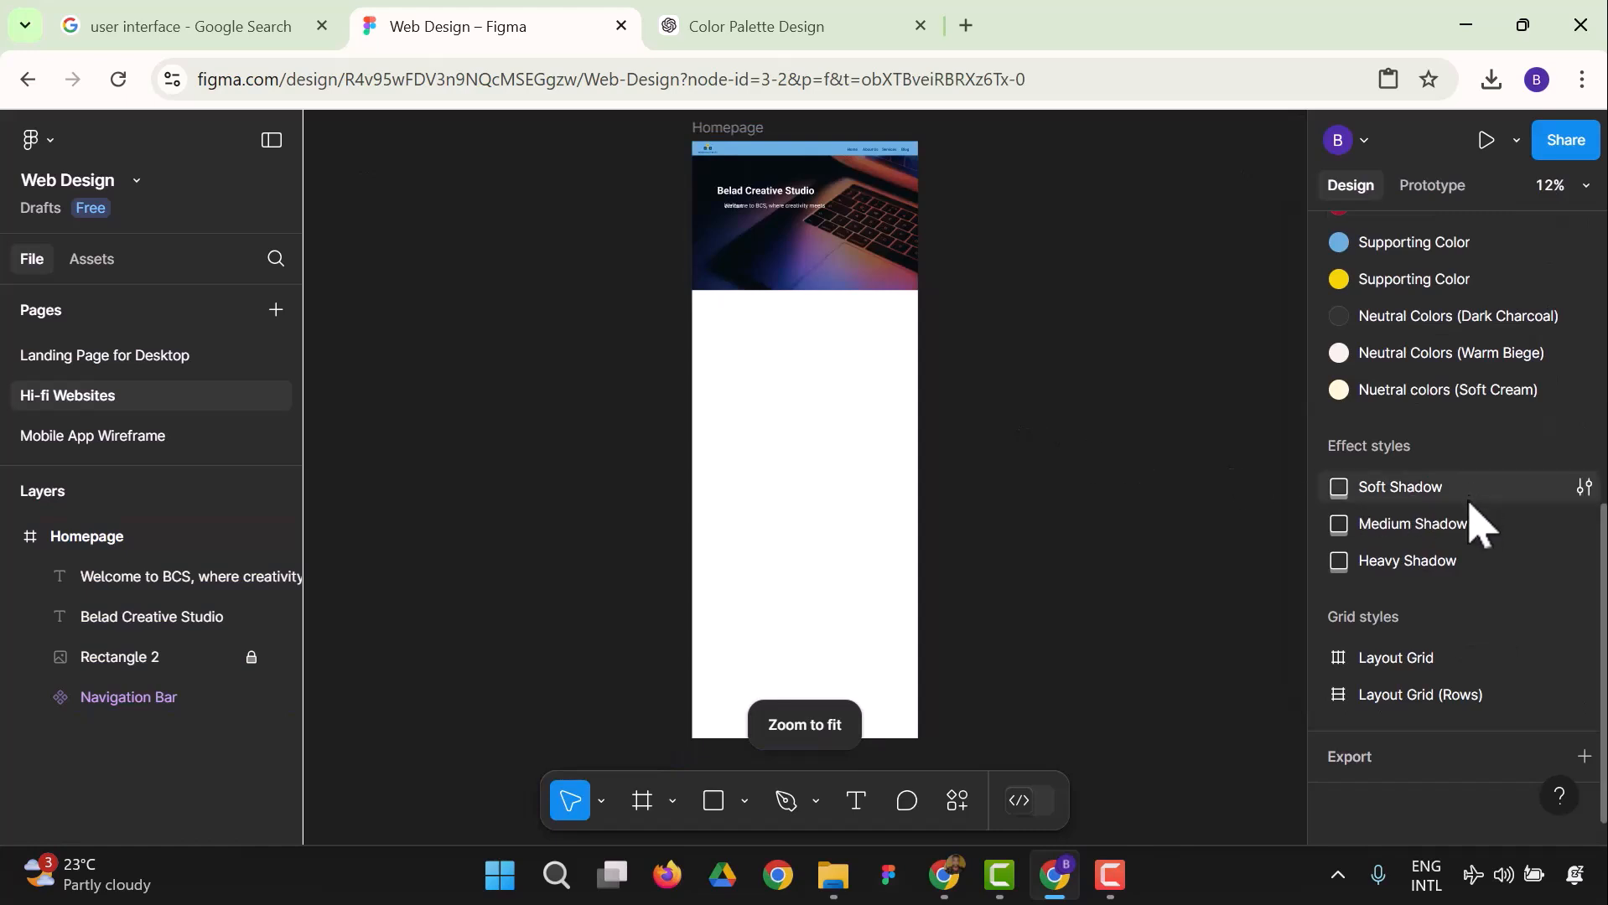
{"action": "scroll", "coordinate": [1454, 452], "scroll_direction": "up", "scroll_amount": 3}
{"action": "scroll", "coordinate": [1450, 445], "scroll_direction": "up", "scroll_amount": 4}
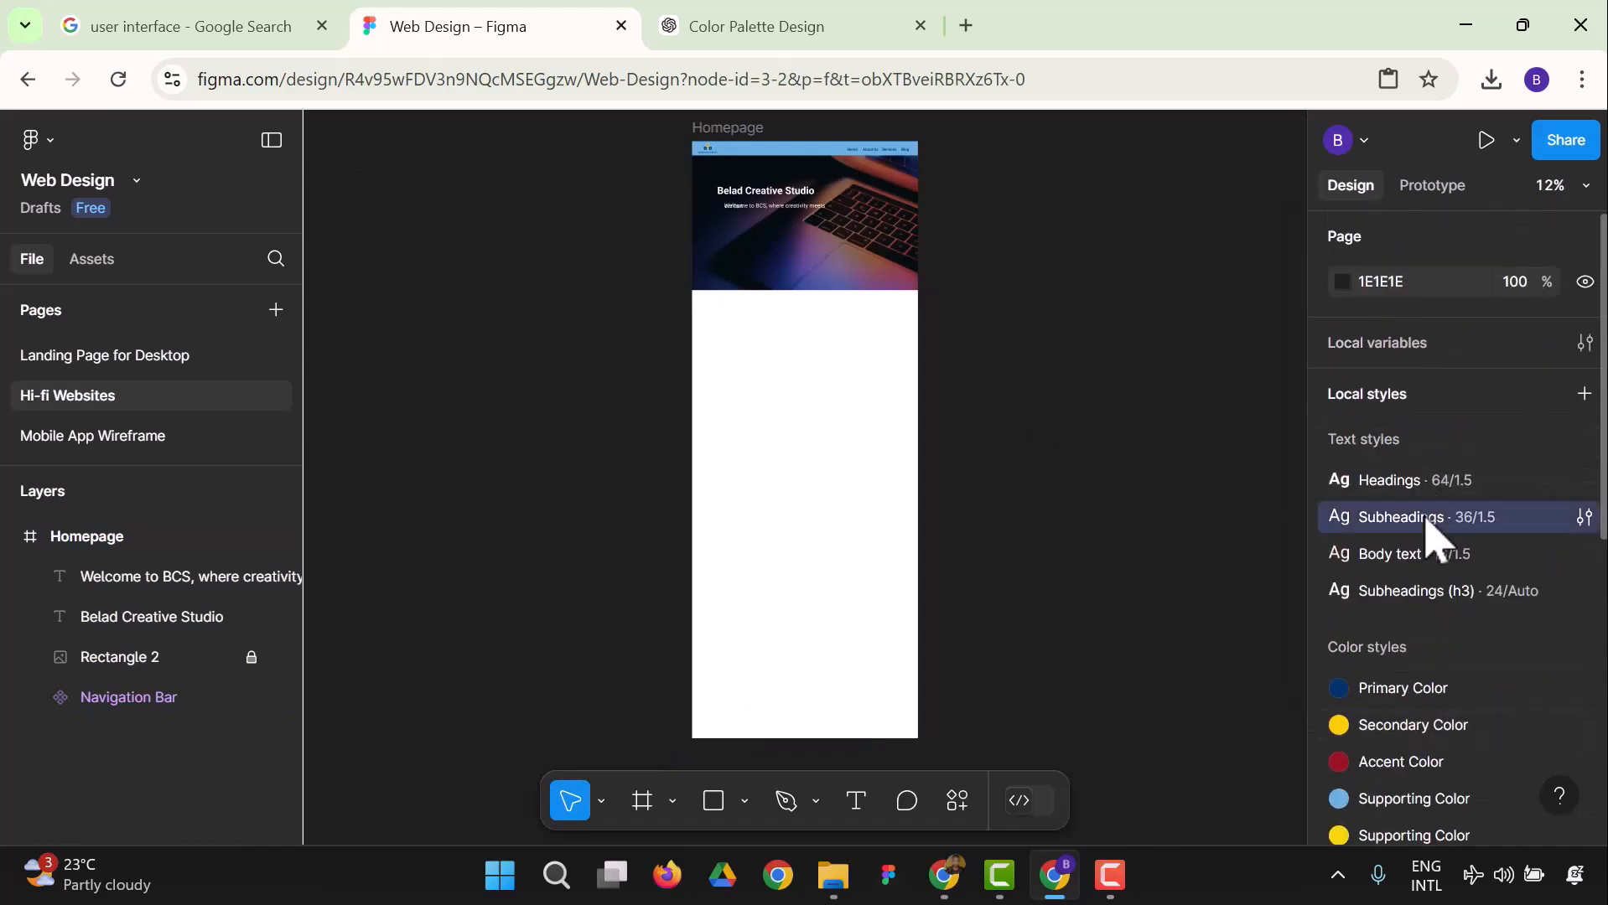
{"action": "left_click", "coordinate": [1584, 517]}
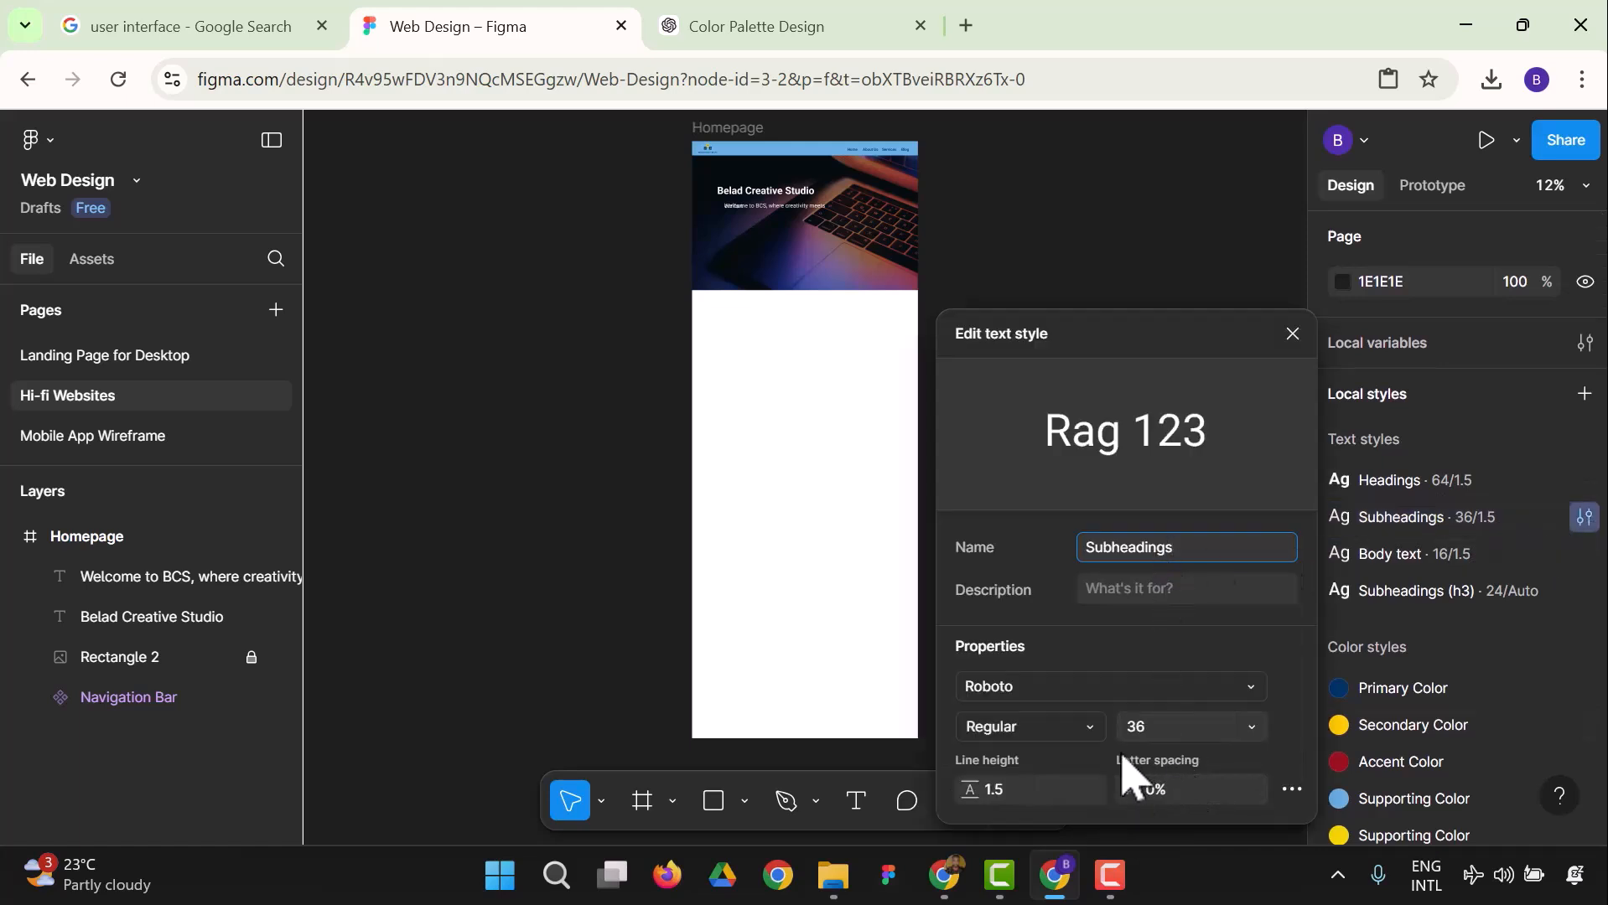
{"action": "left_click", "coordinate": [1011, 788]}
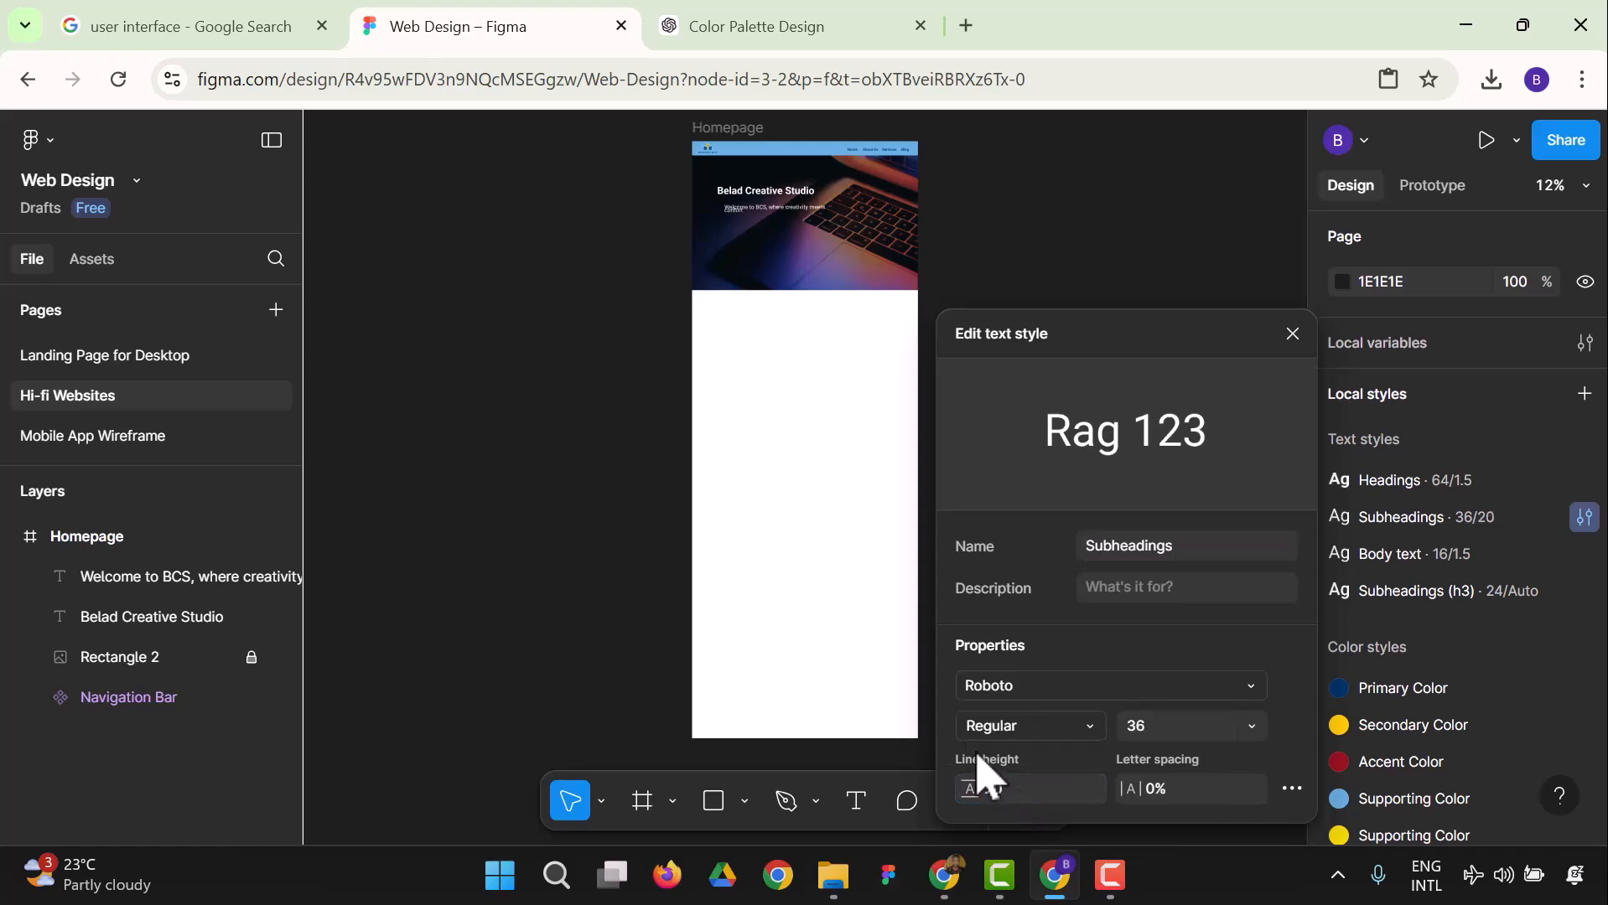
Zoom the canvas to 50% and set the line height of the Subheadings text style to 50.
{"action": "left_click", "coordinate": [1566, 189]}
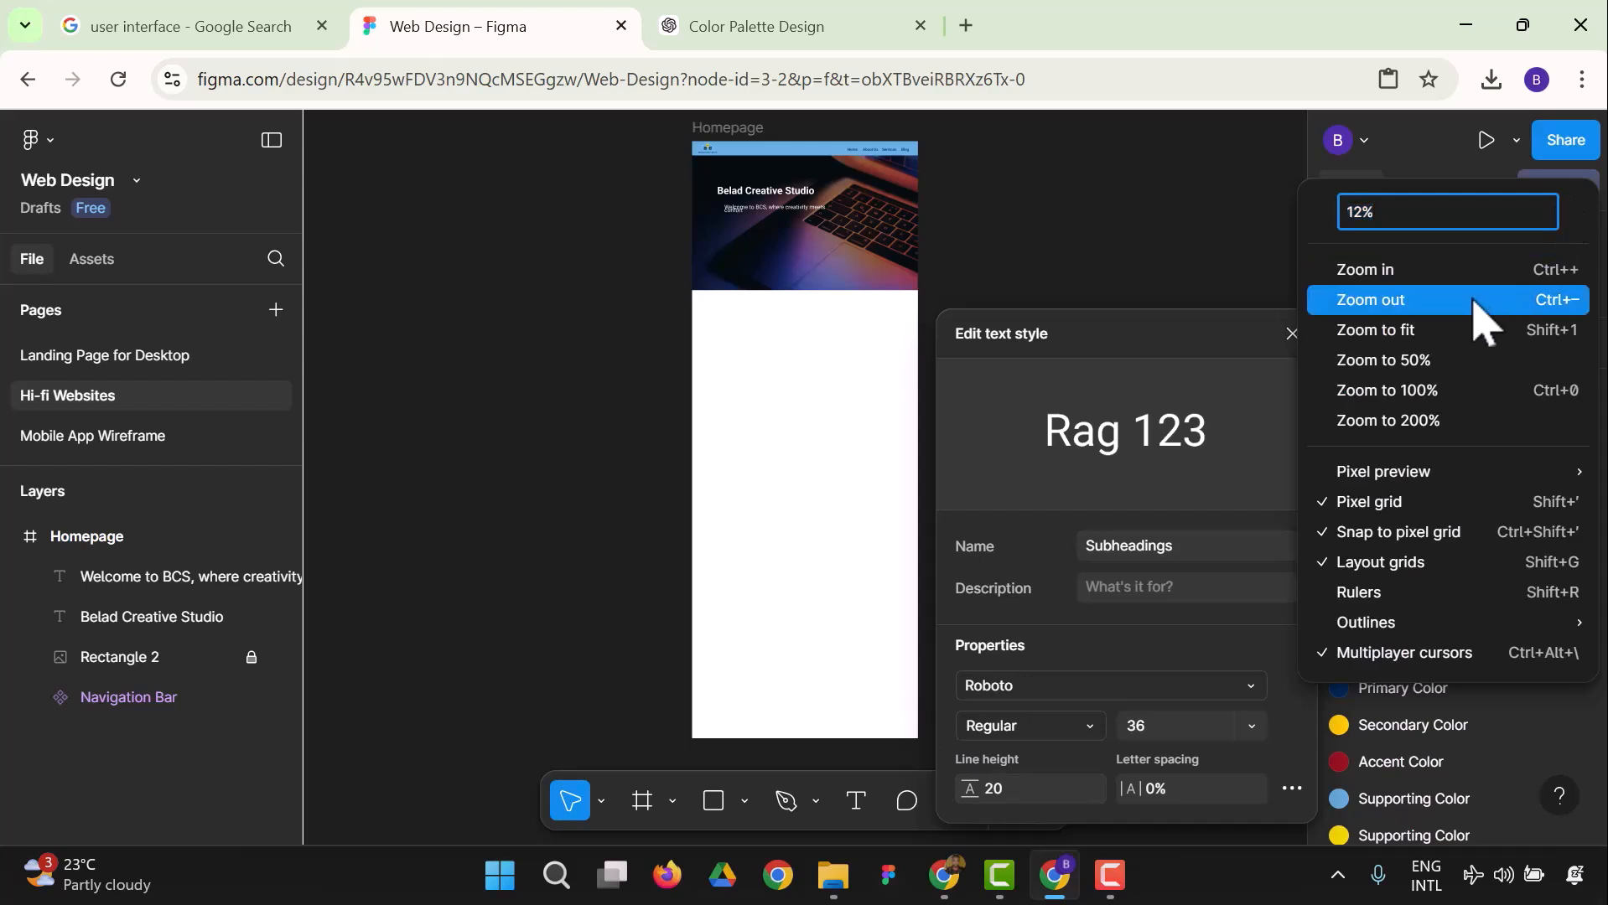
{"action": "left_click", "coordinate": [1425, 360]}
{"action": "scroll", "coordinate": [675, 319], "scroll_direction": "up", "scroll_amount": 5}
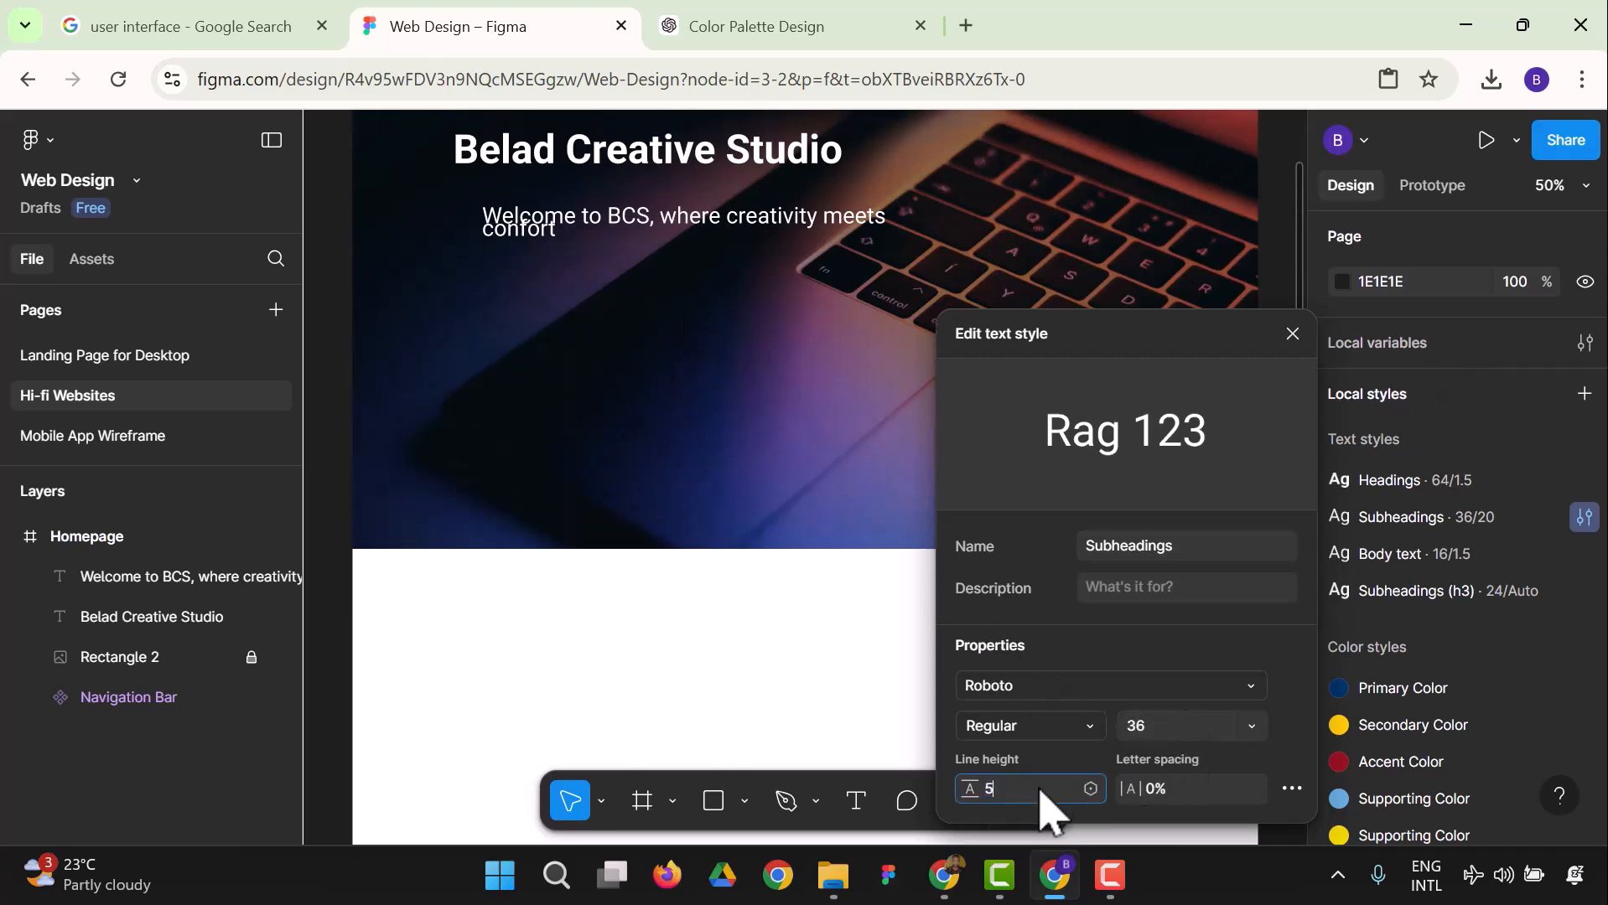
{"action": "key", "text": "Return"}
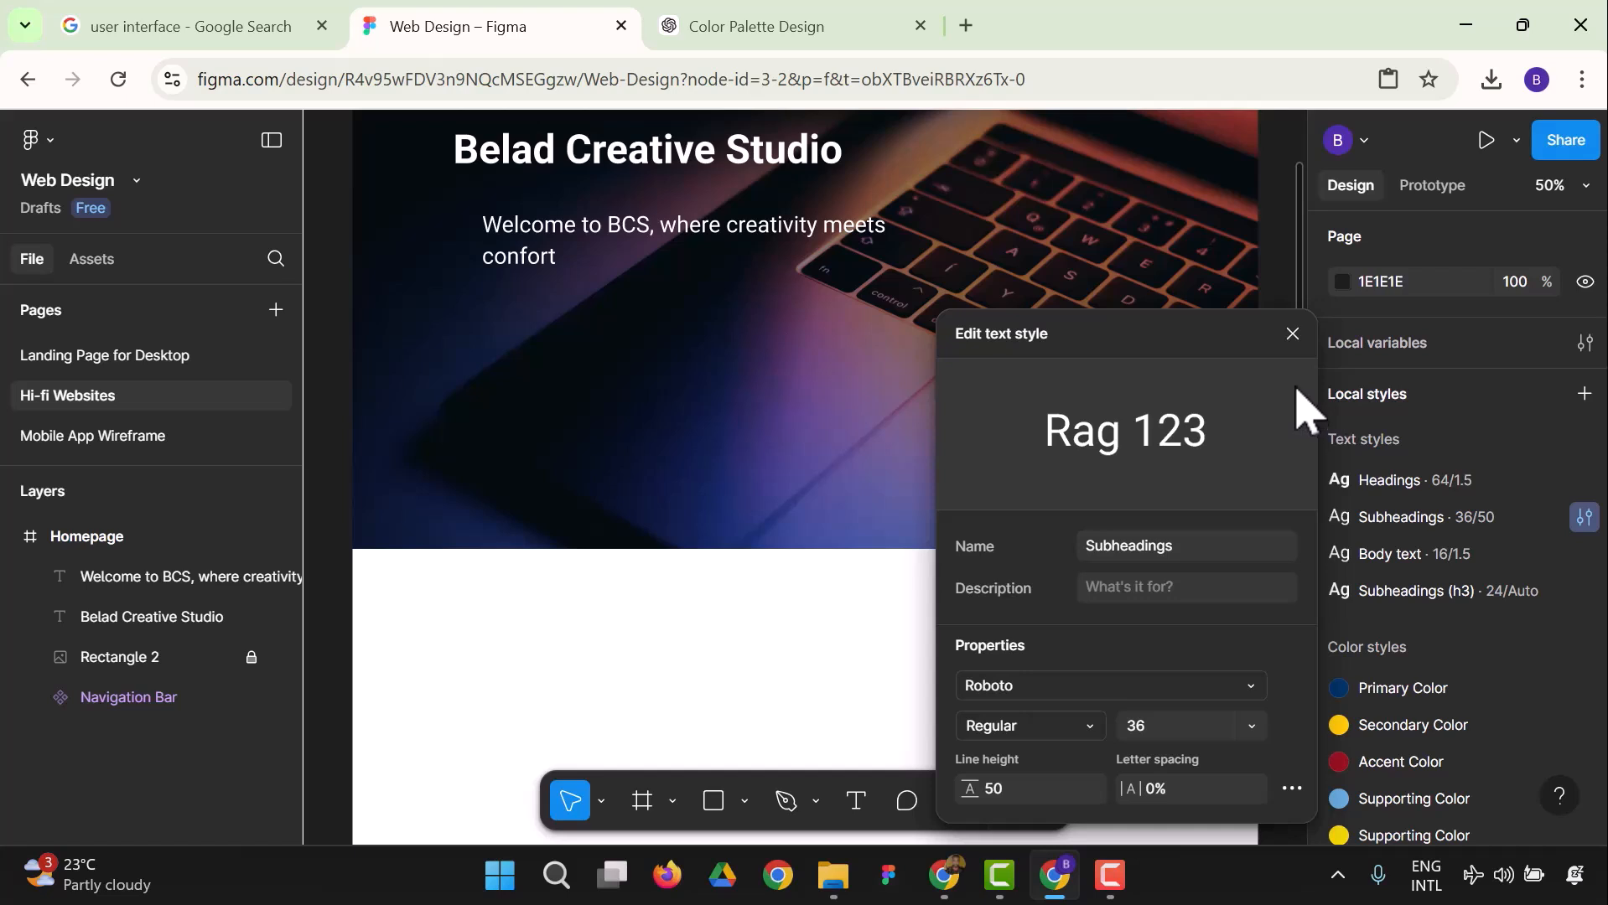
{"action": "left_click", "coordinate": [1296, 344]}
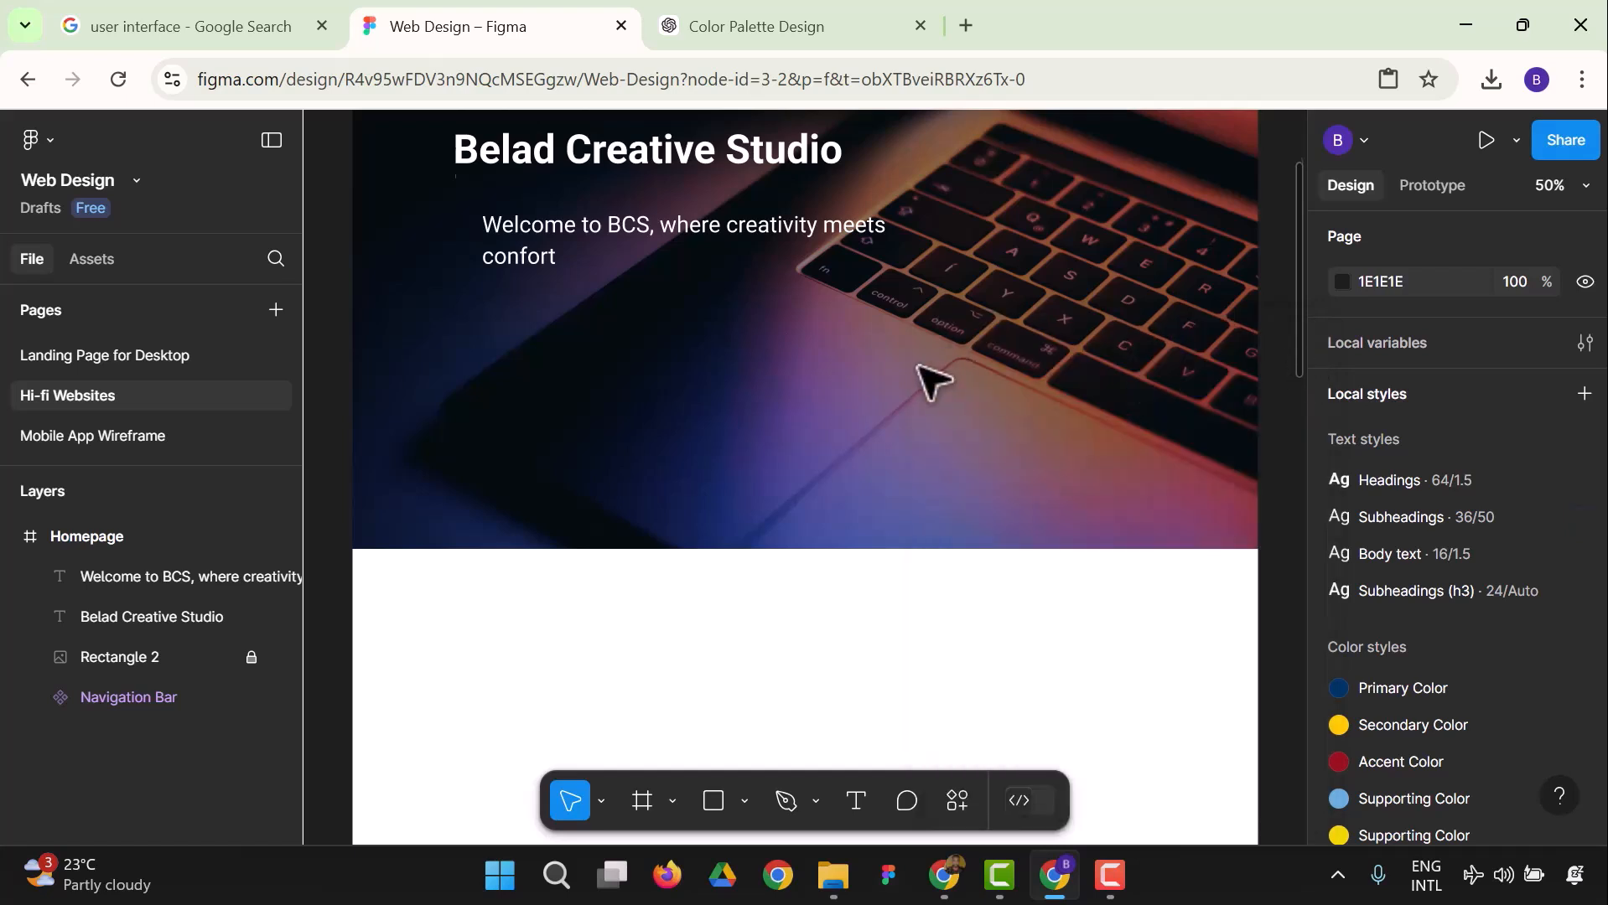
Look at the settings of the local Layout Grid style, leaving them as they are.
{"action": "scroll", "coordinate": [924, 379], "scroll_direction": "up", "scroll_amount": 5}
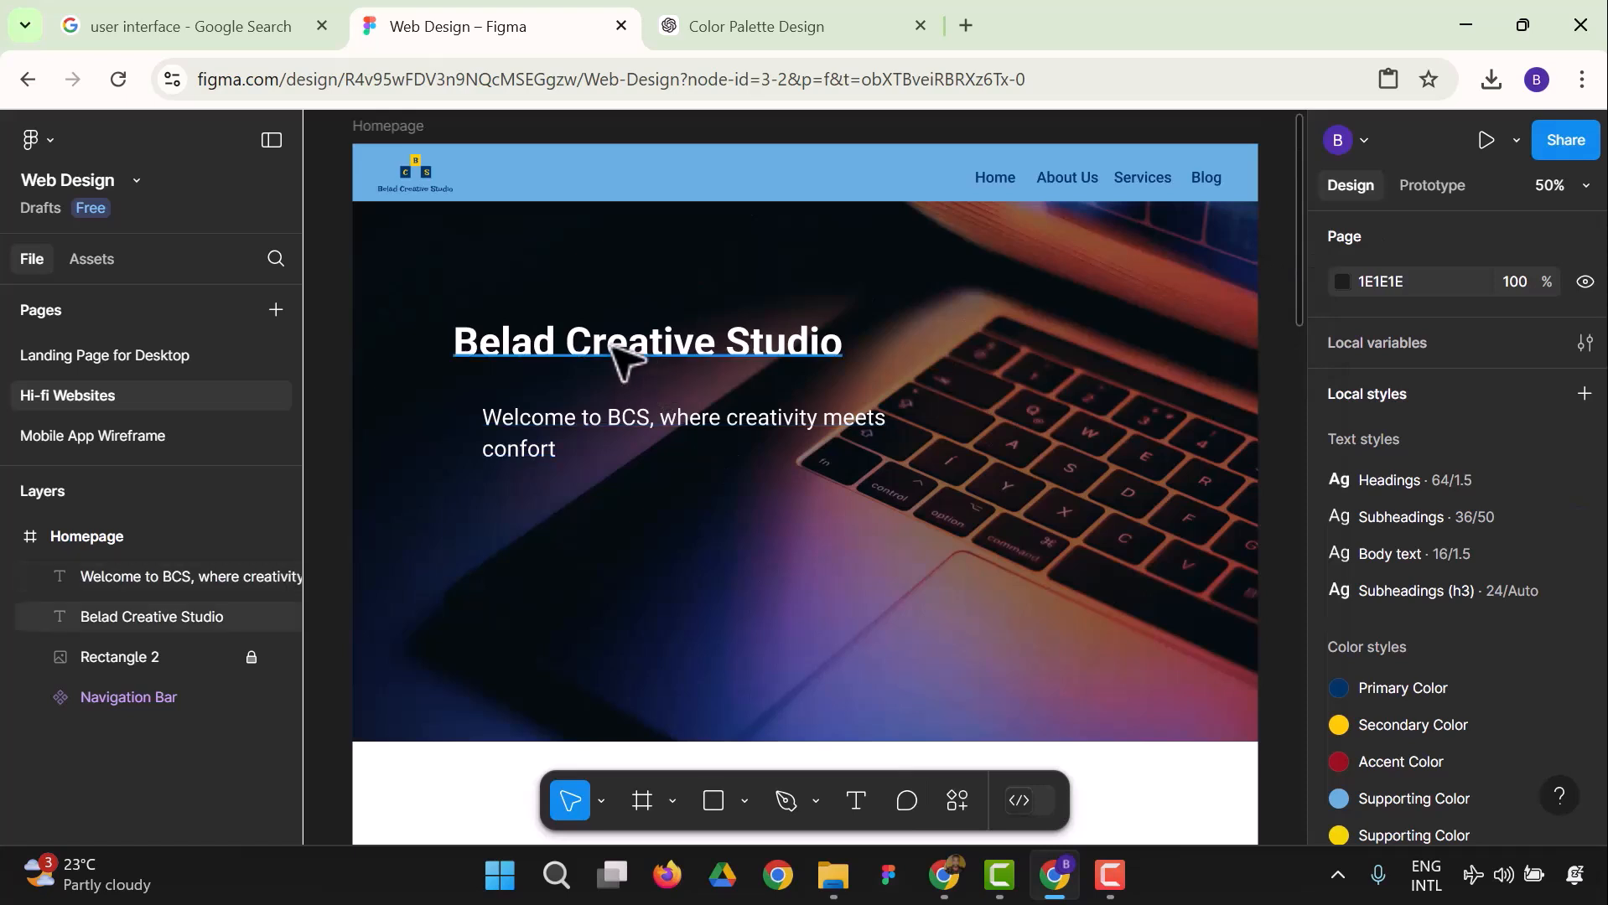
{"action": "scroll", "coordinate": [1472, 555], "scroll_direction": "down", "scroll_amount": 6}
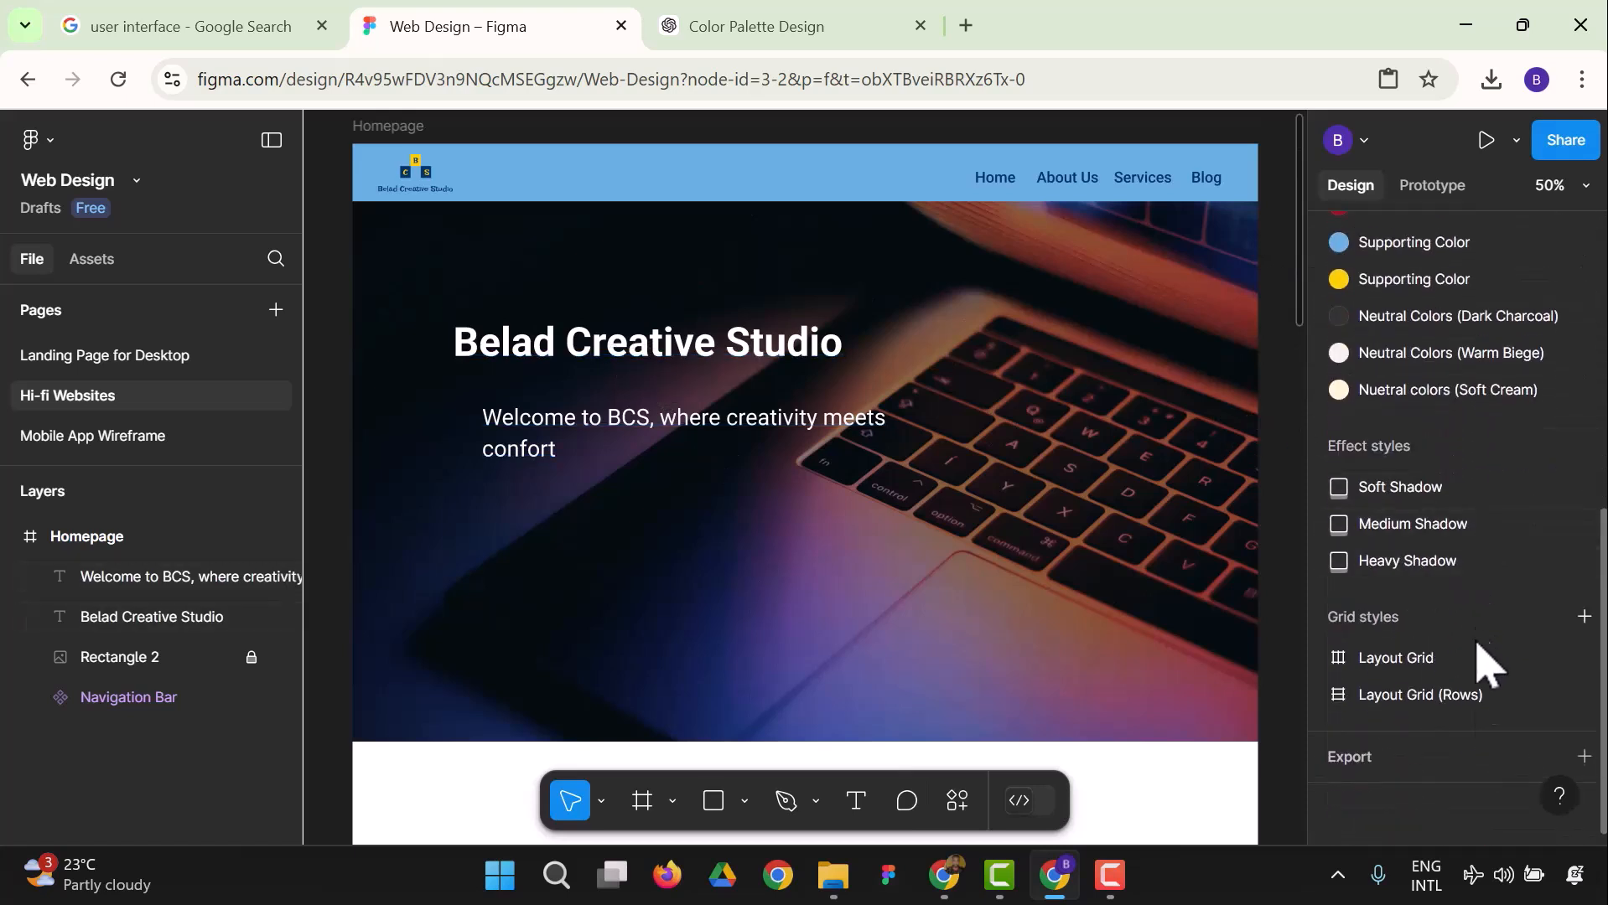
{"action": "left_click", "coordinate": [1467, 662]}
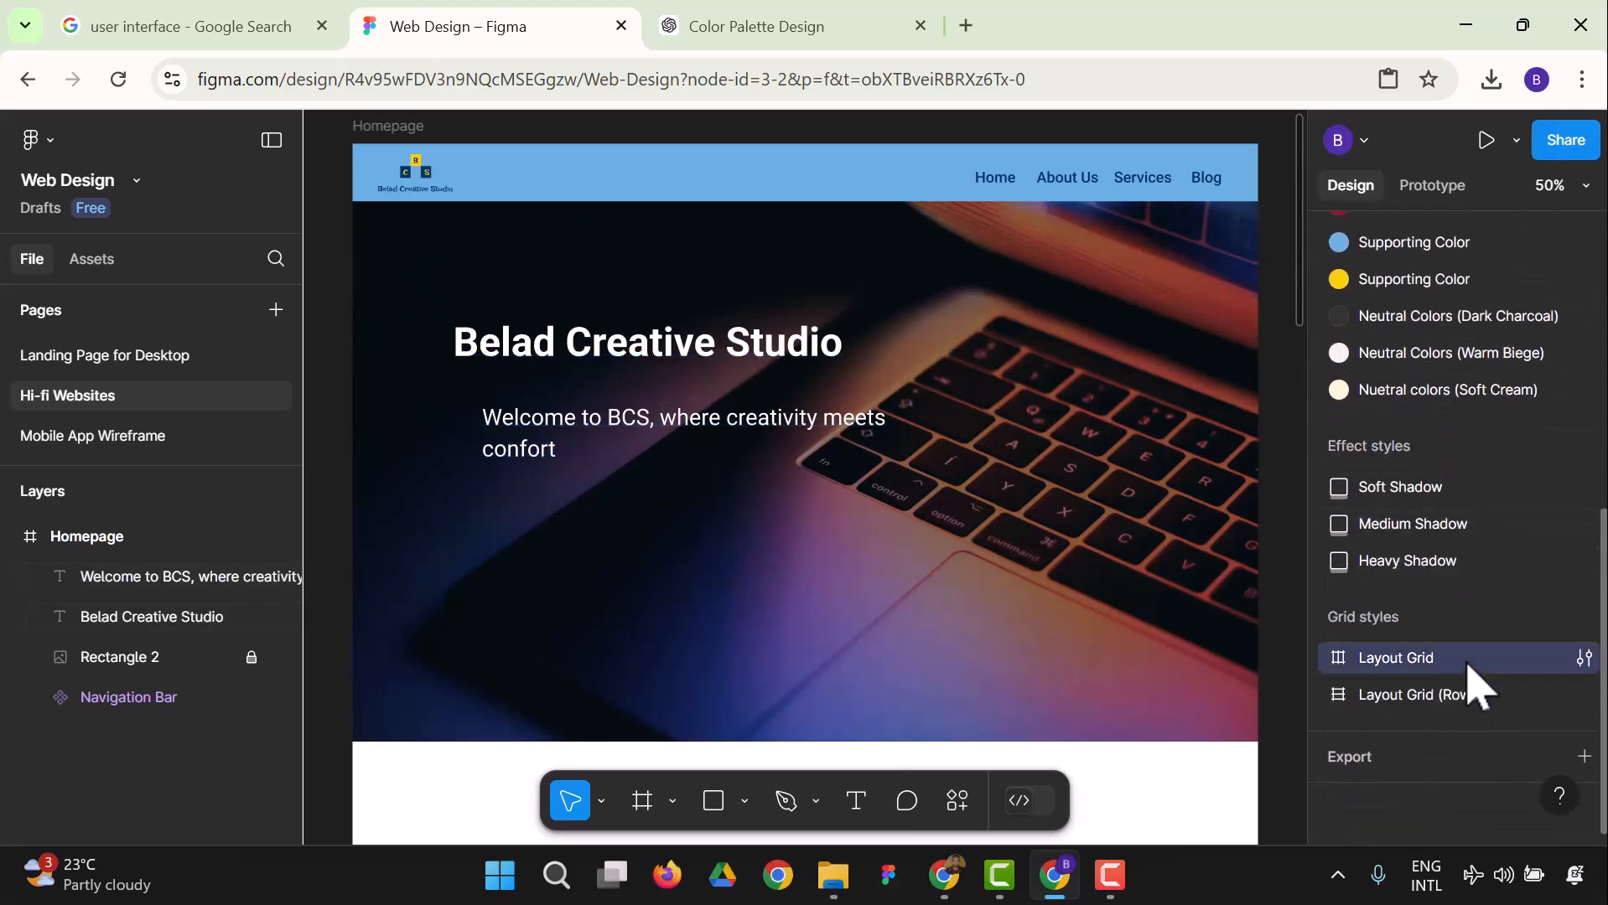
{"action": "left_click", "coordinate": [1584, 658]}
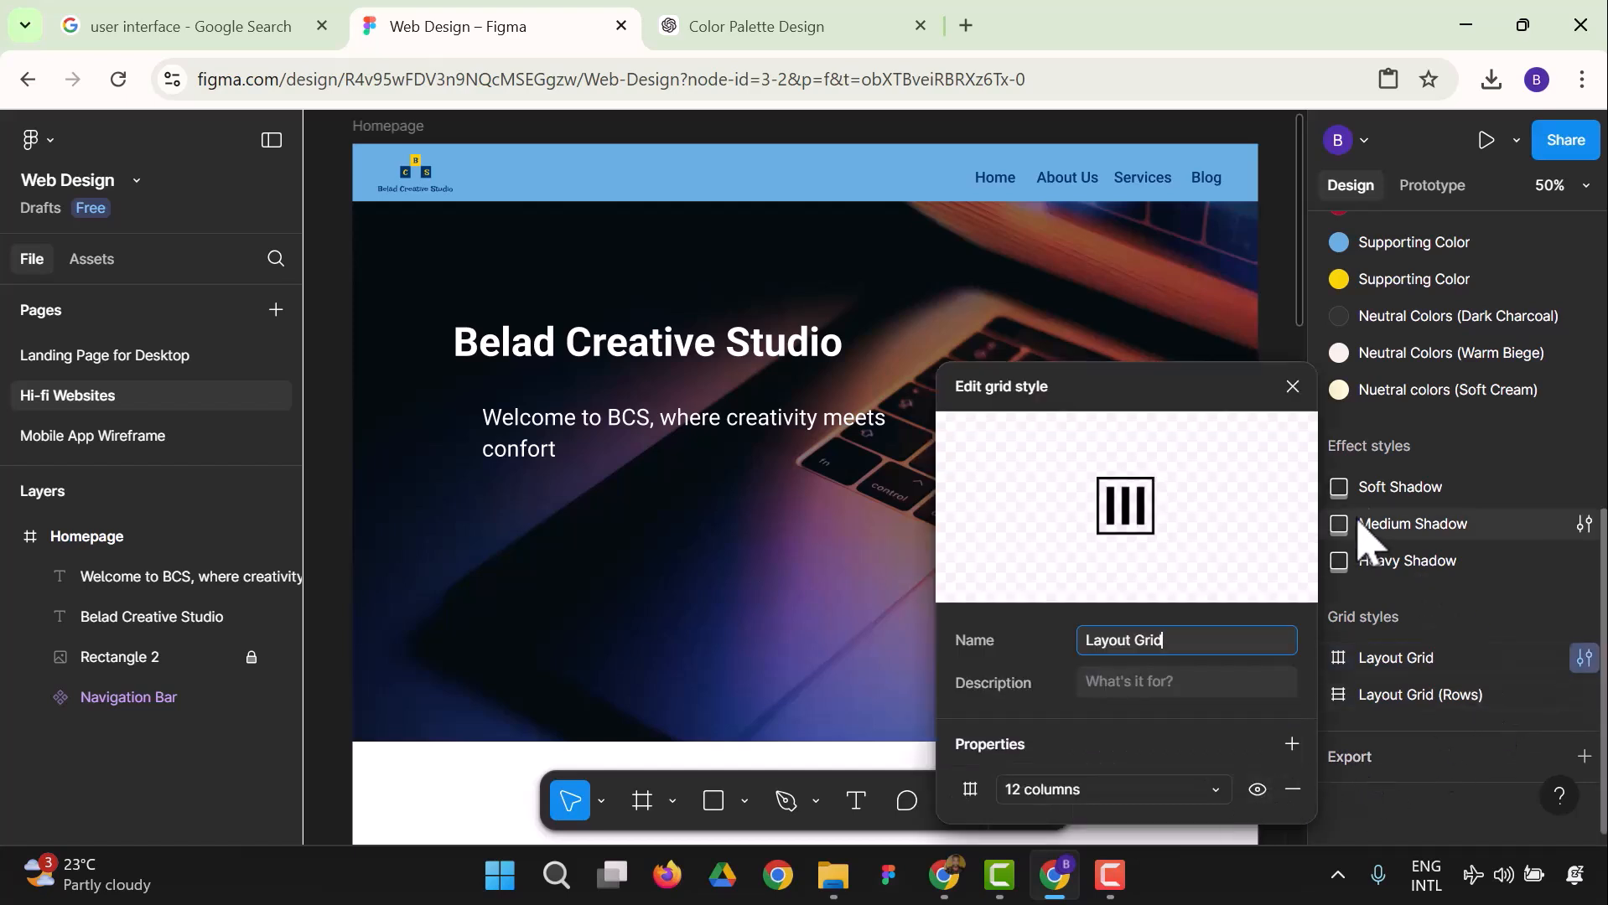
{"action": "left_click", "coordinate": [1290, 408]}
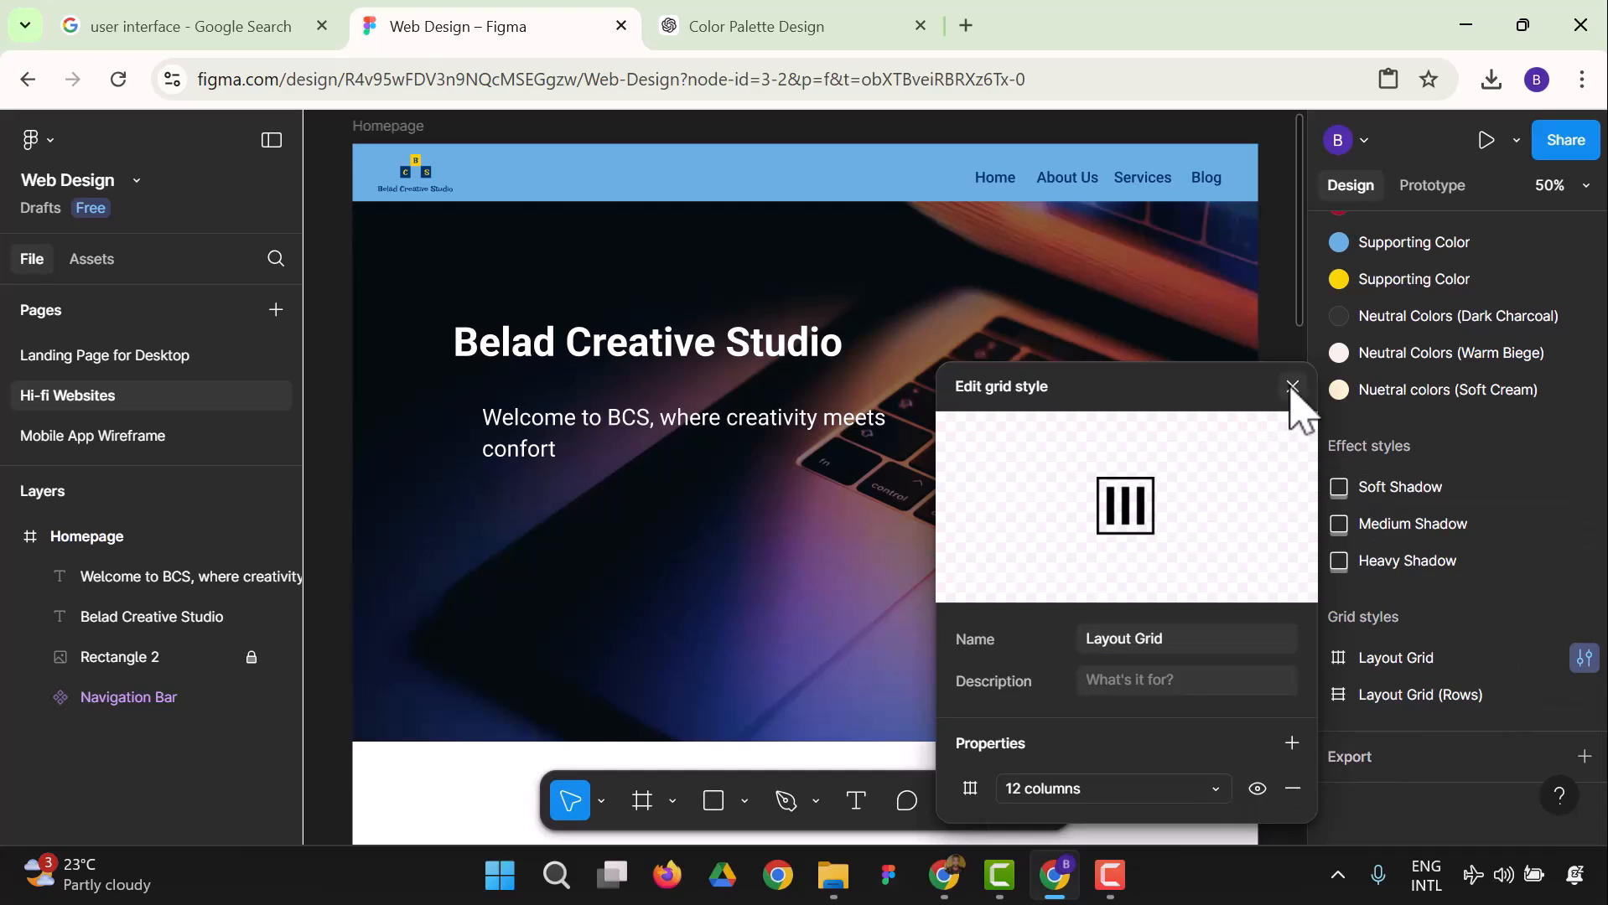
{"action": "left_click", "coordinate": [1292, 387]}
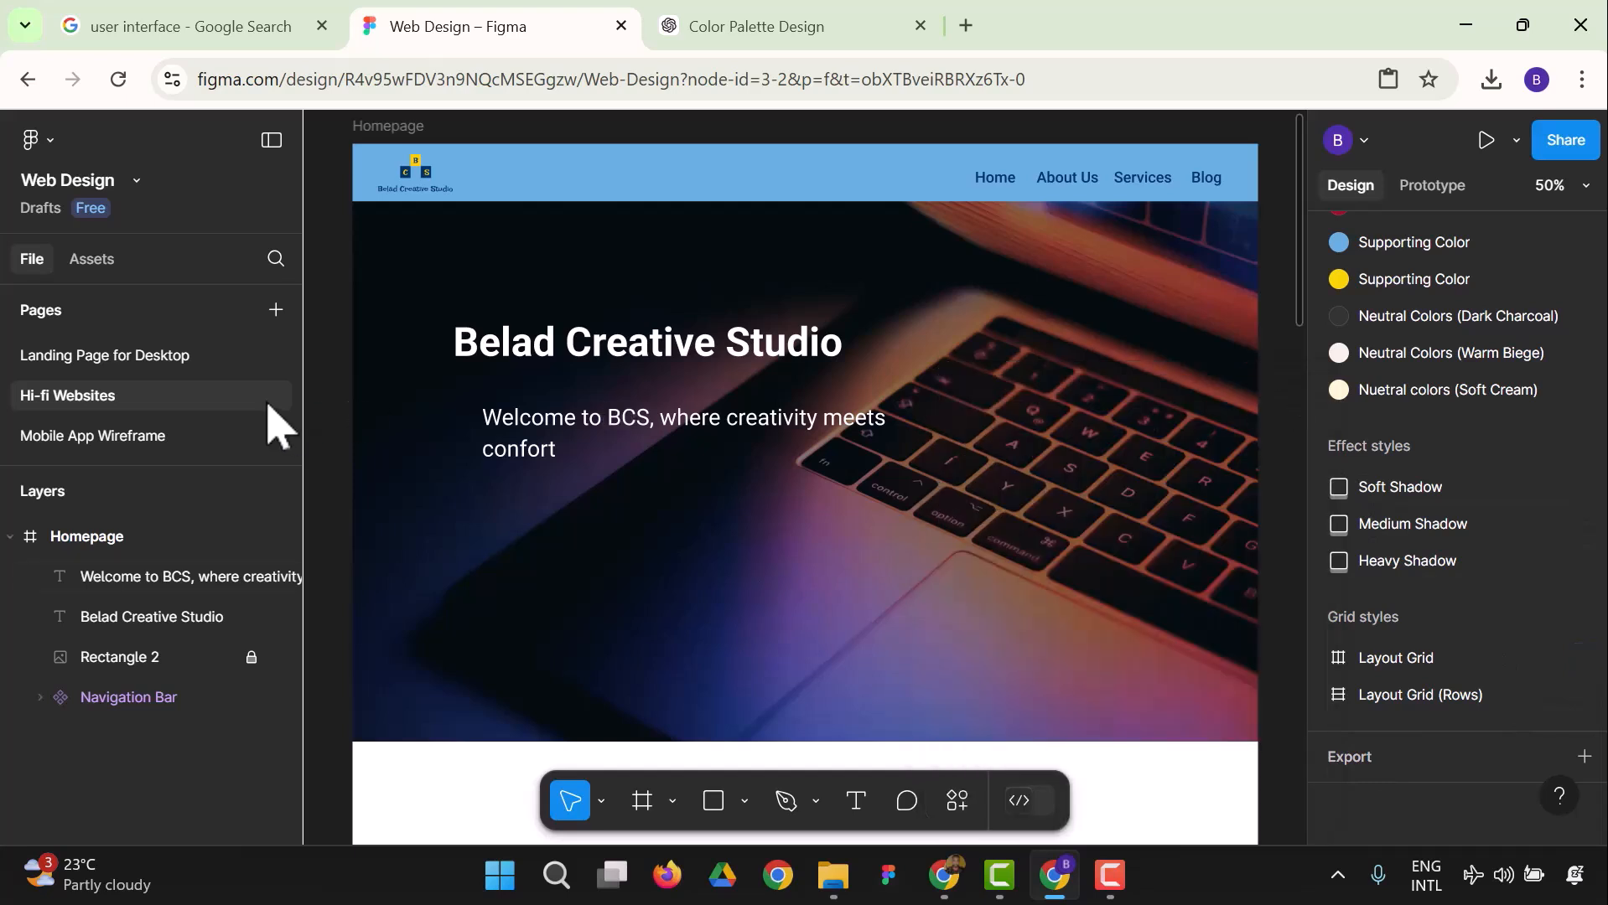
Add a layout grid to the Homepage frame and apply the saved Layout Grid style to it.
{"action": "left_click", "coordinate": [120, 539]}
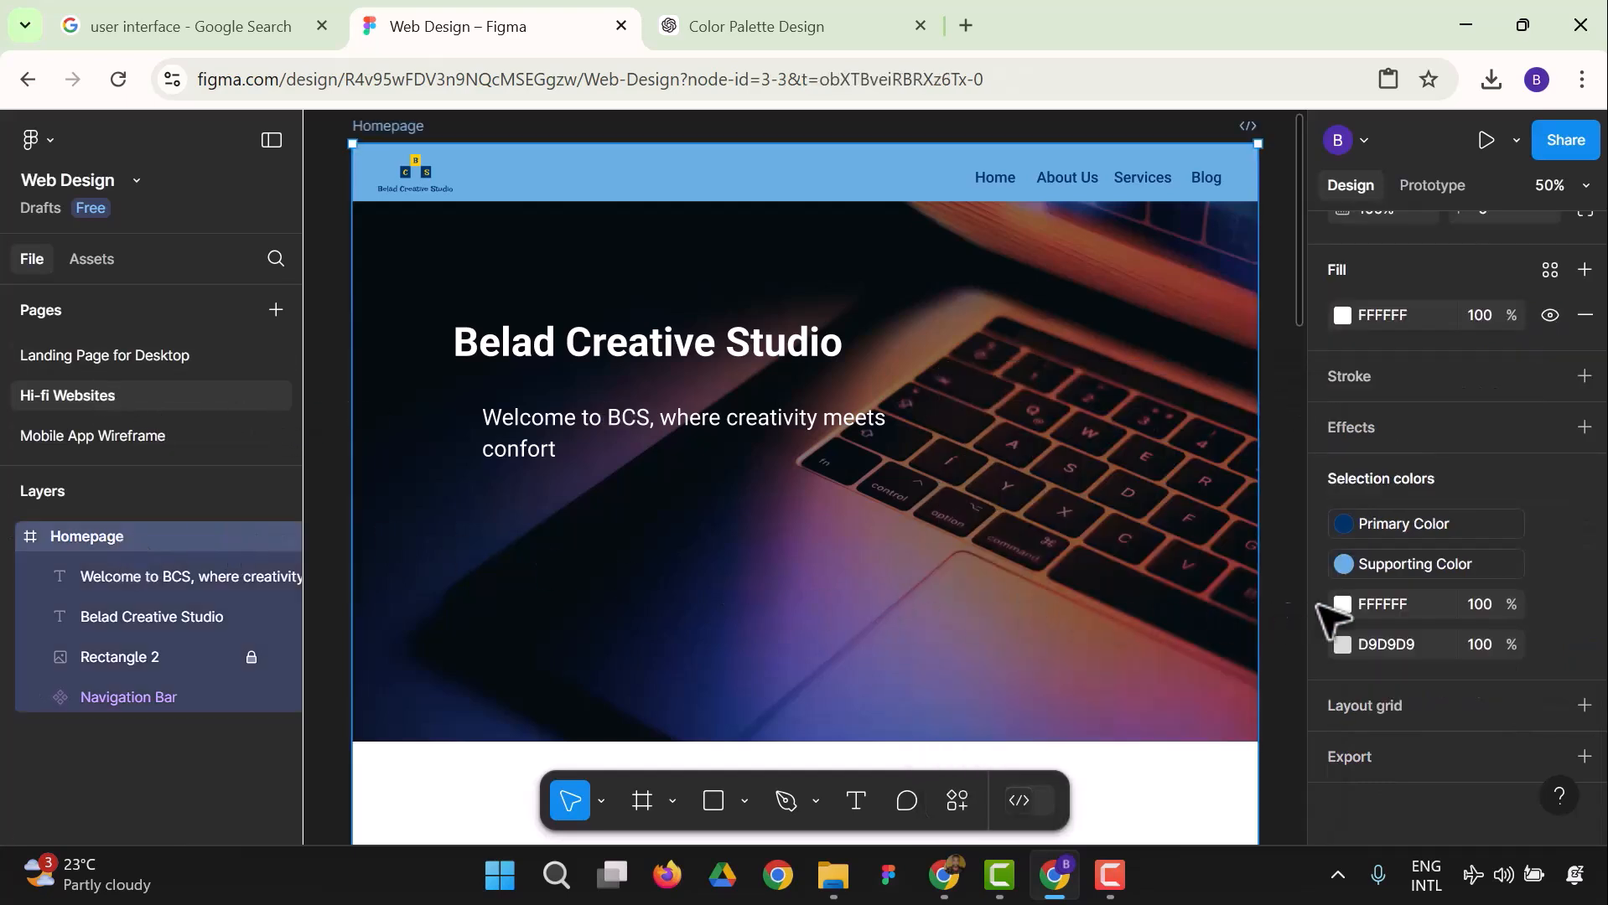
{"action": "left_click", "coordinate": [1584, 705]}
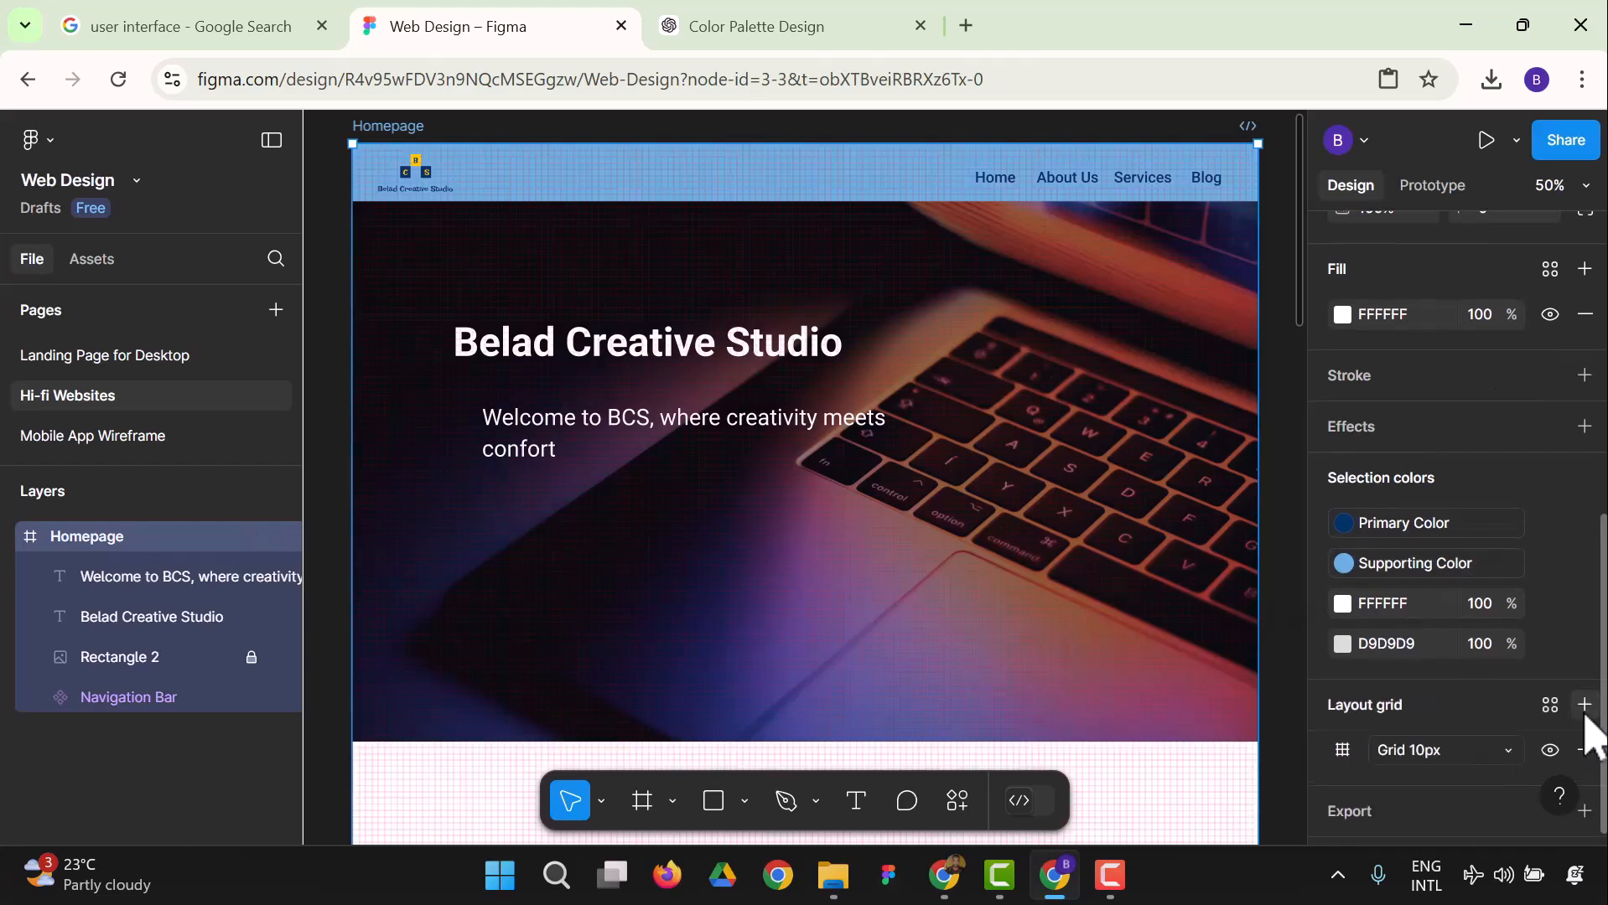
{"action": "left_click", "coordinate": [1550, 705]}
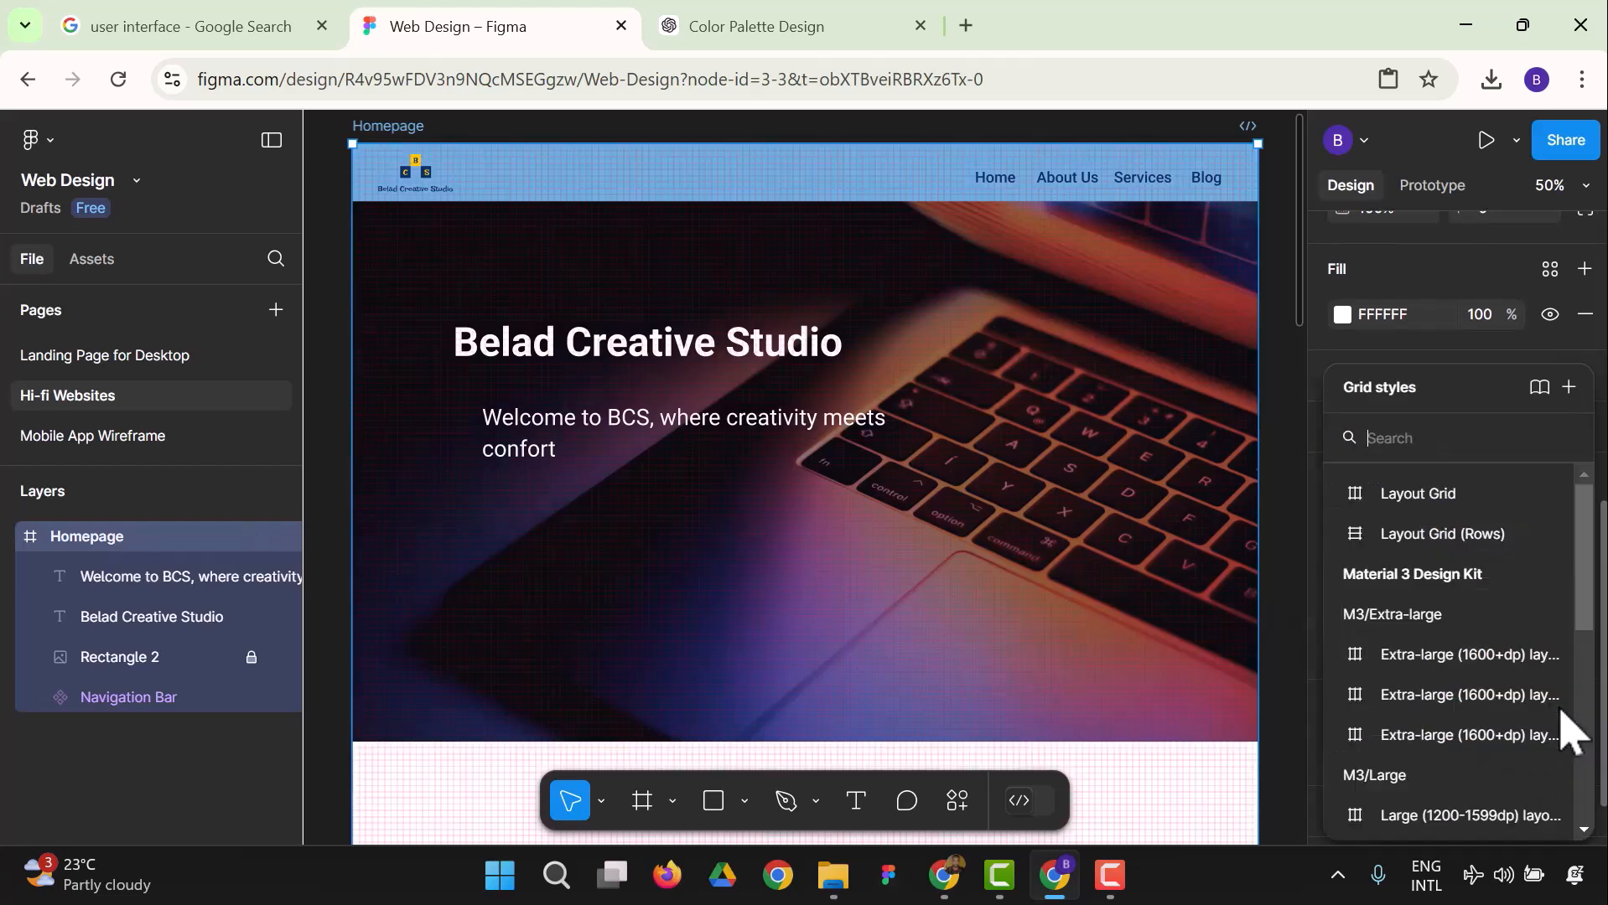
{"action": "left_click", "coordinate": [1444, 497]}
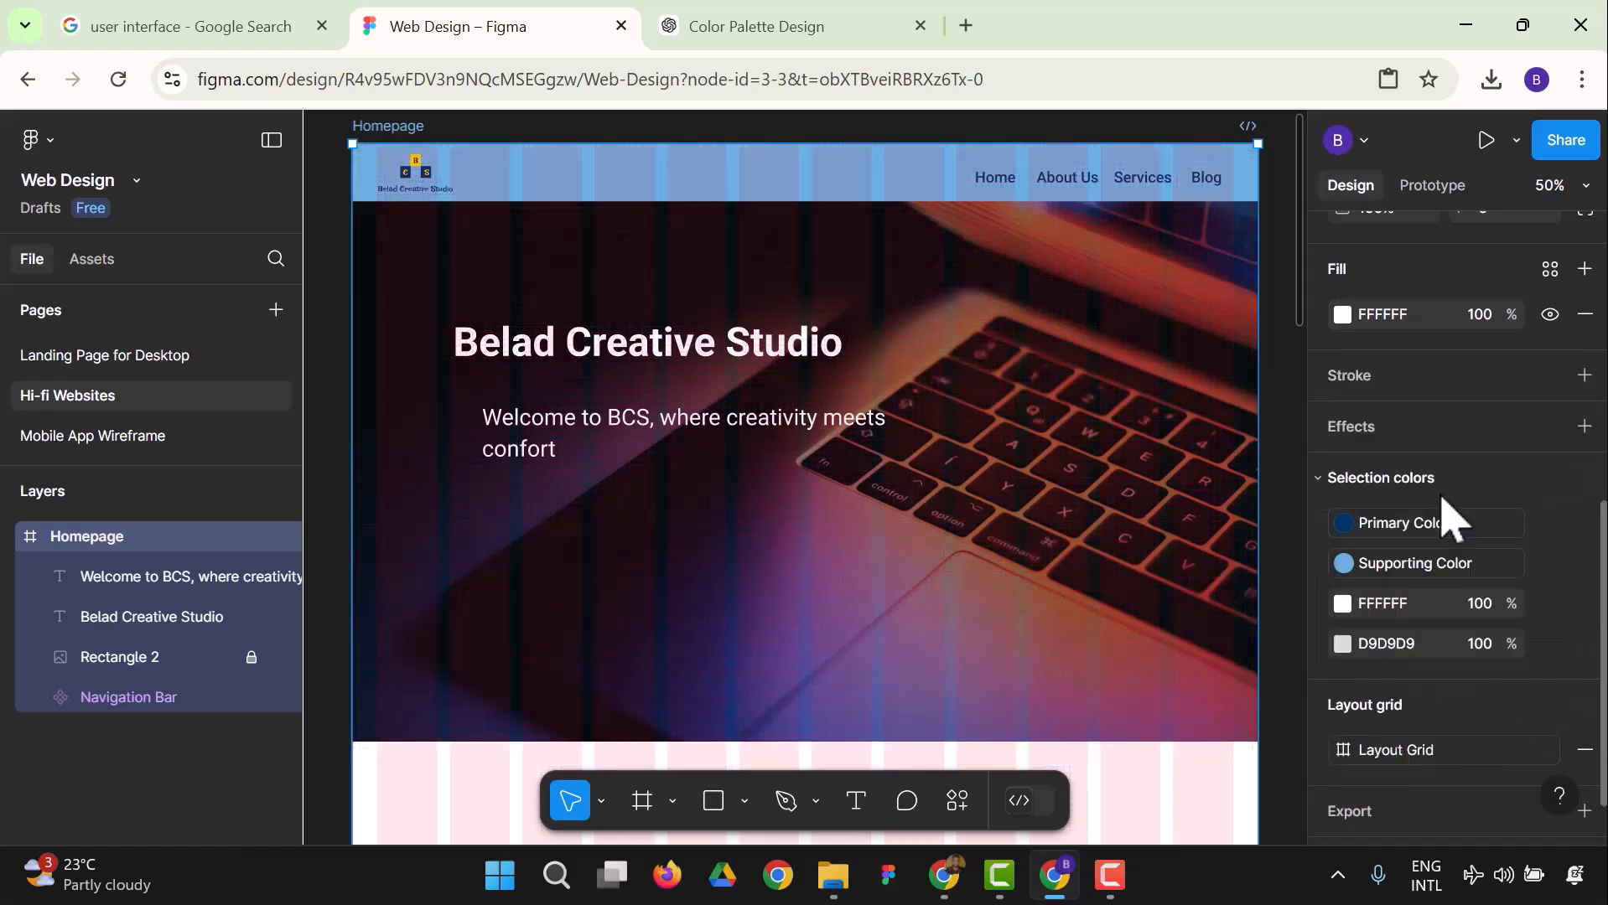
Move the heading slightly up and bring the welcome text up and left, close beneath it and aligned with its left edge.
{"action": "left_click", "coordinate": [549, 356]}
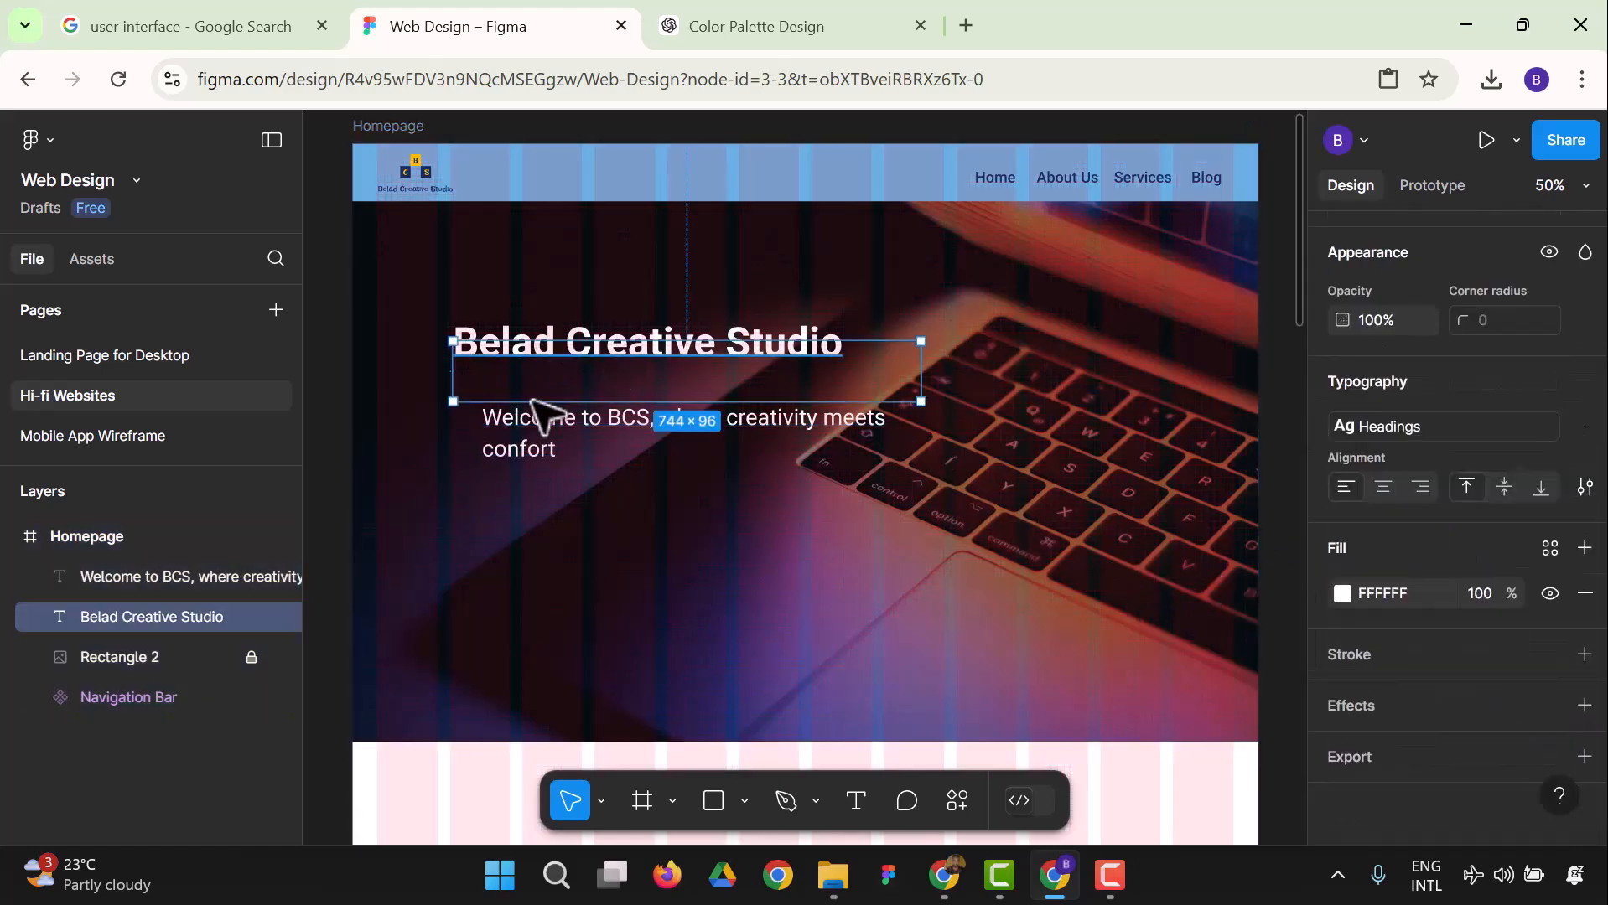
{"action": "left_click", "coordinate": [484, 540]}
{"action": "left_click_drag", "start_coordinate": [505, 345], "coordinate": [506, 339]}
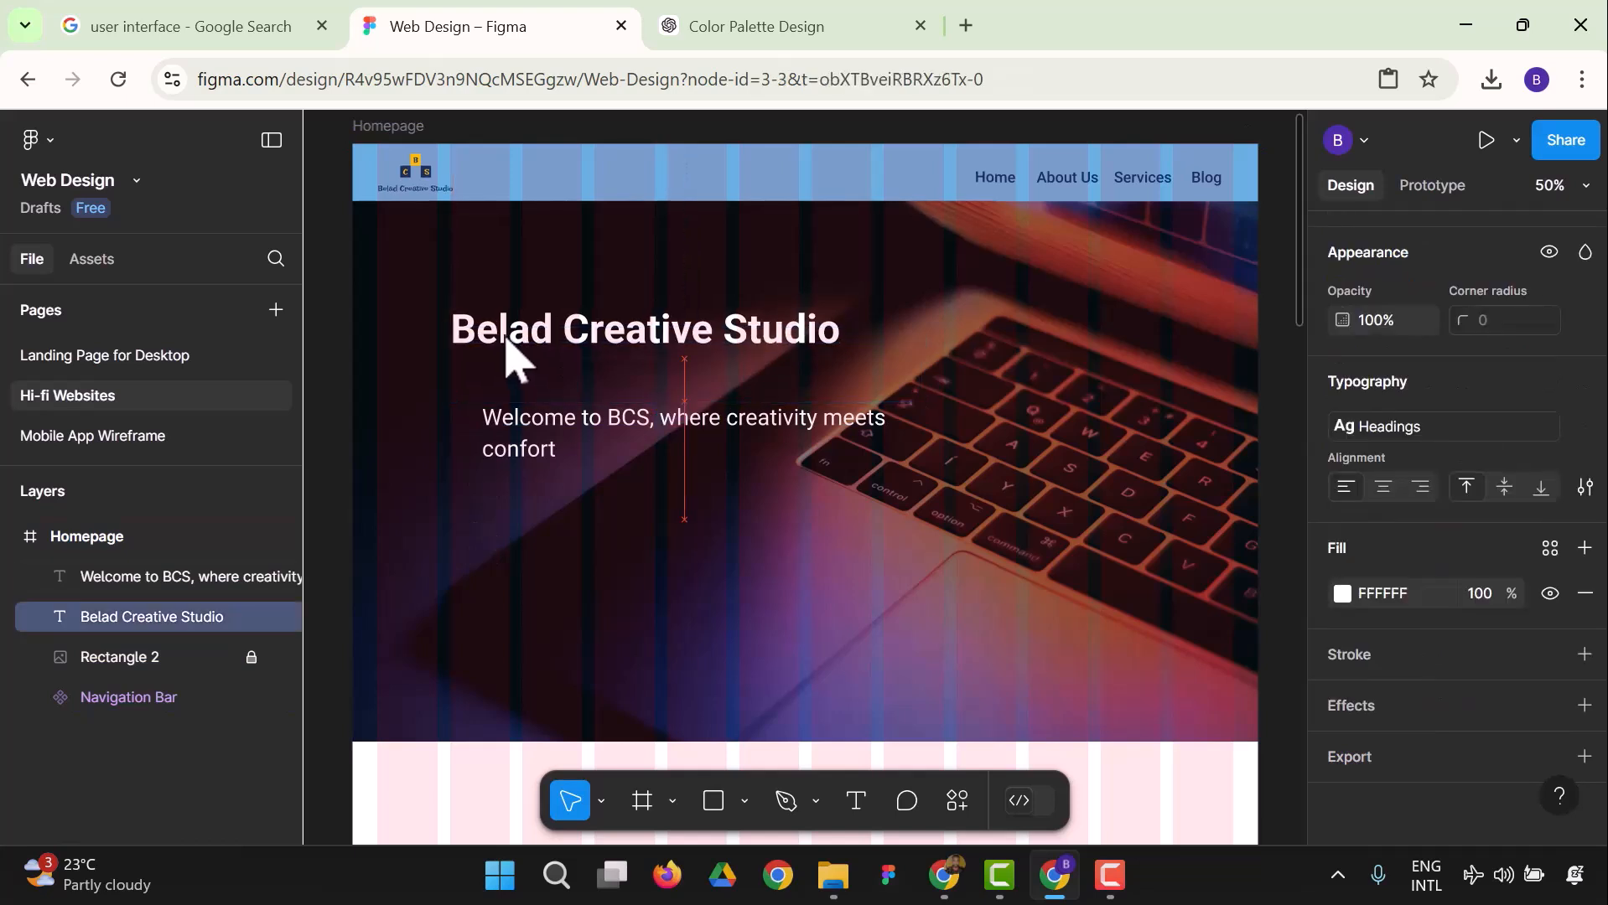
{"action": "left_click_drag", "start_coordinate": [515, 449], "coordinate": [484, 424]}
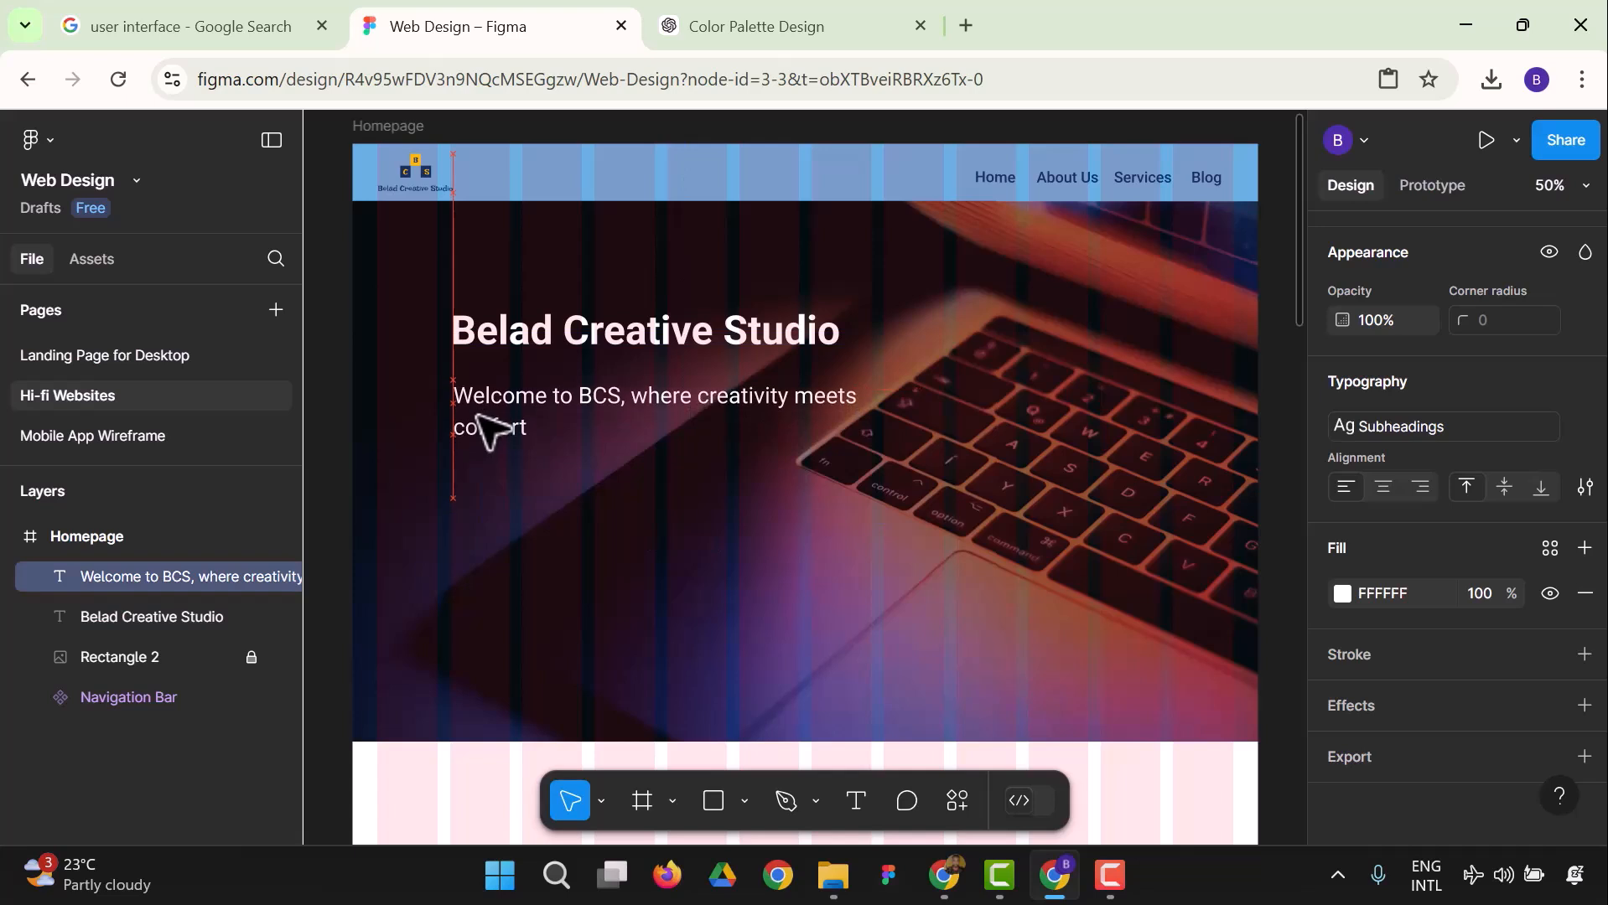
Widen the welcome text box to about 800 × 188 by extending its right edge.
{"action": "left_click", "coordinate": [859, 445]}
{"action": "left_click", "coordinate": [845, 409]}
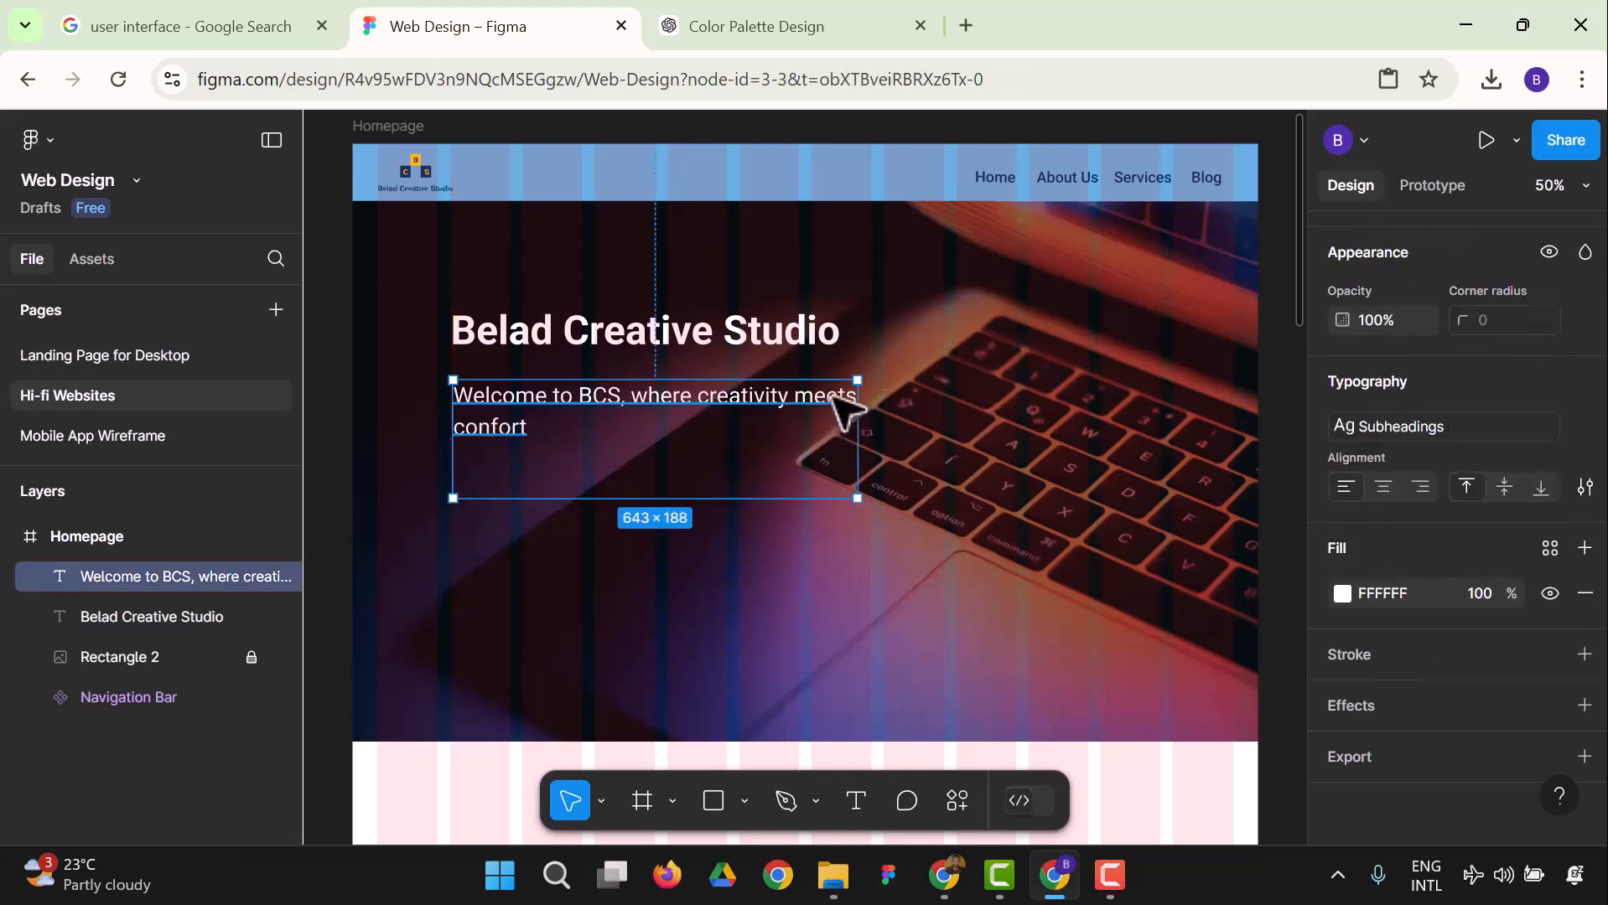
{"action": "left_click_drag", "start_coordinate": [859, 434], "coordinate": [954, 454]}
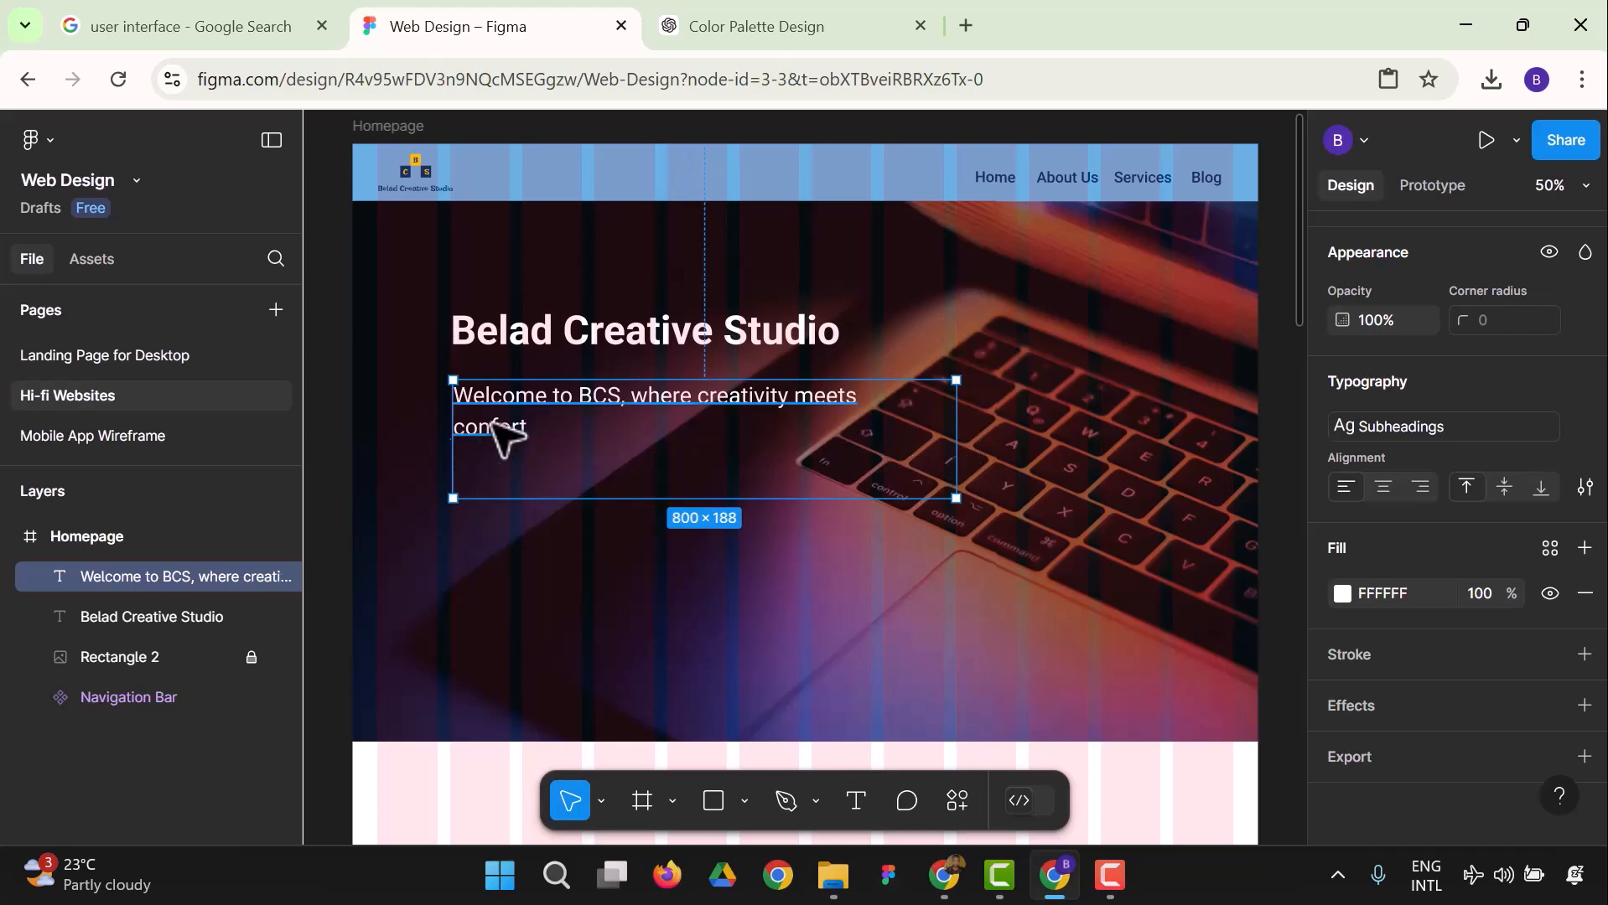
Rewrite the welcome text from after "Welcome to", replacing the rest of the sentence with "Belad Creative Studio".
{"action": "double_click", "coordinate": [496, 440]}
{"action": "left_click", "coordinate": [533, 438]}
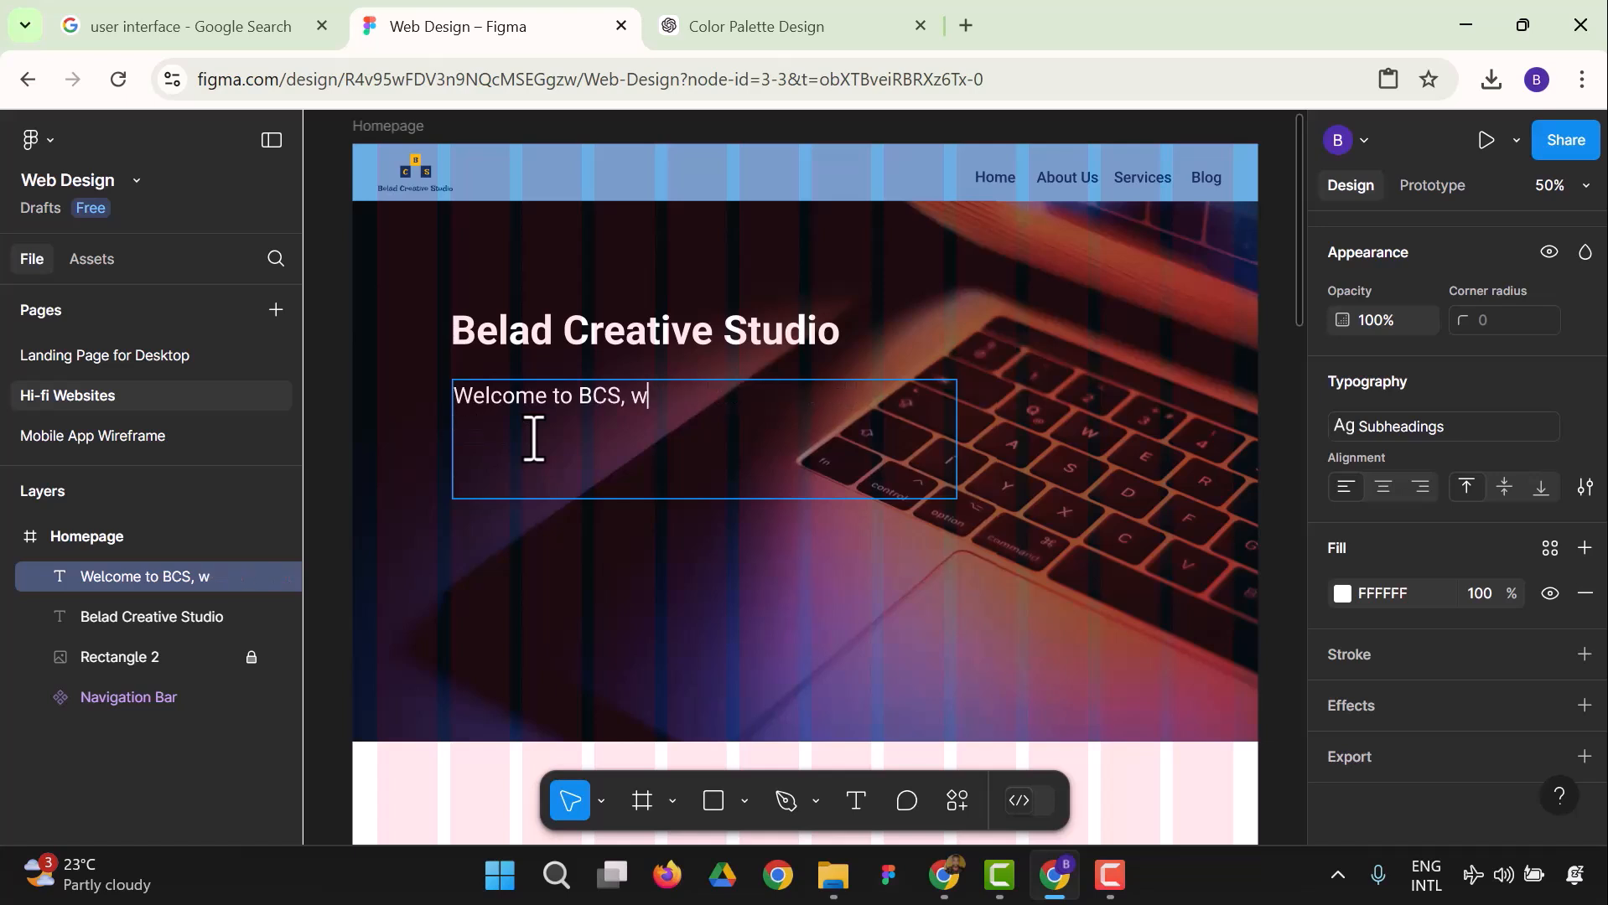
{"action": "key", "text": "BackSpace"}
{"action": "key", "text": "BackSpace"}
{"action": "key", "text": "BackSpace"}
{"action": "key", "text": "BackSpace"}
{"action": "key", "text": "BackSpace"}
{"action": "key", "text": "BackSpace"}
{"action": "key", "text": "BackSpace"}
{"action": "key", "text": "BackSpace"}
{"action": "key", "text": "BackSpace"}
{"action": "type", "text": "o Belad "}
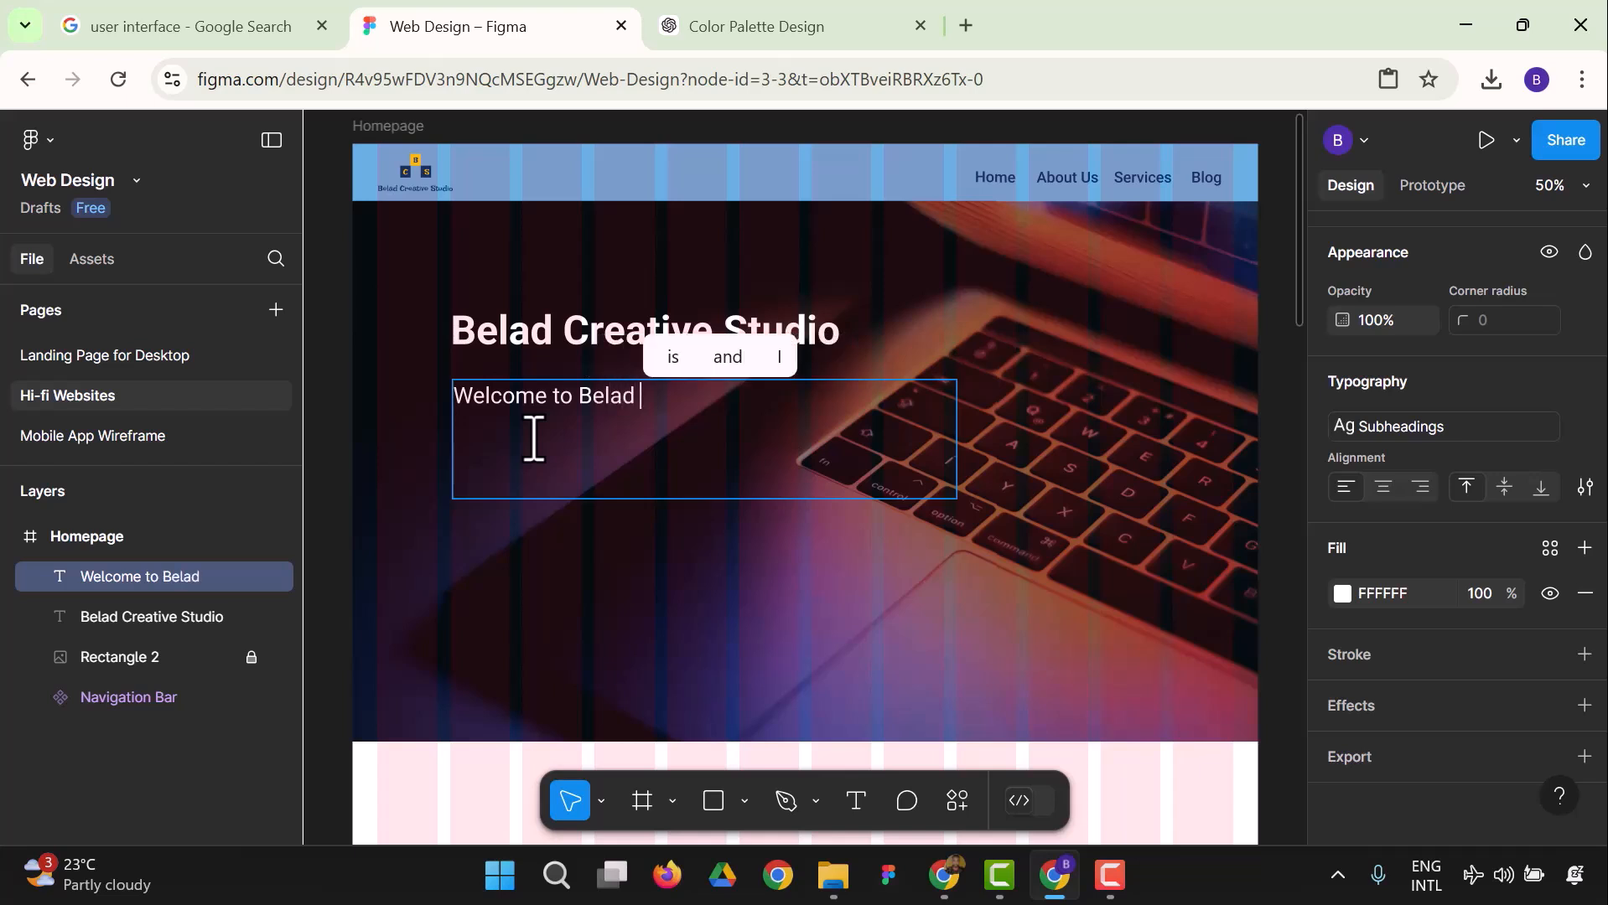
{"action": "type", "text": "Creati"}
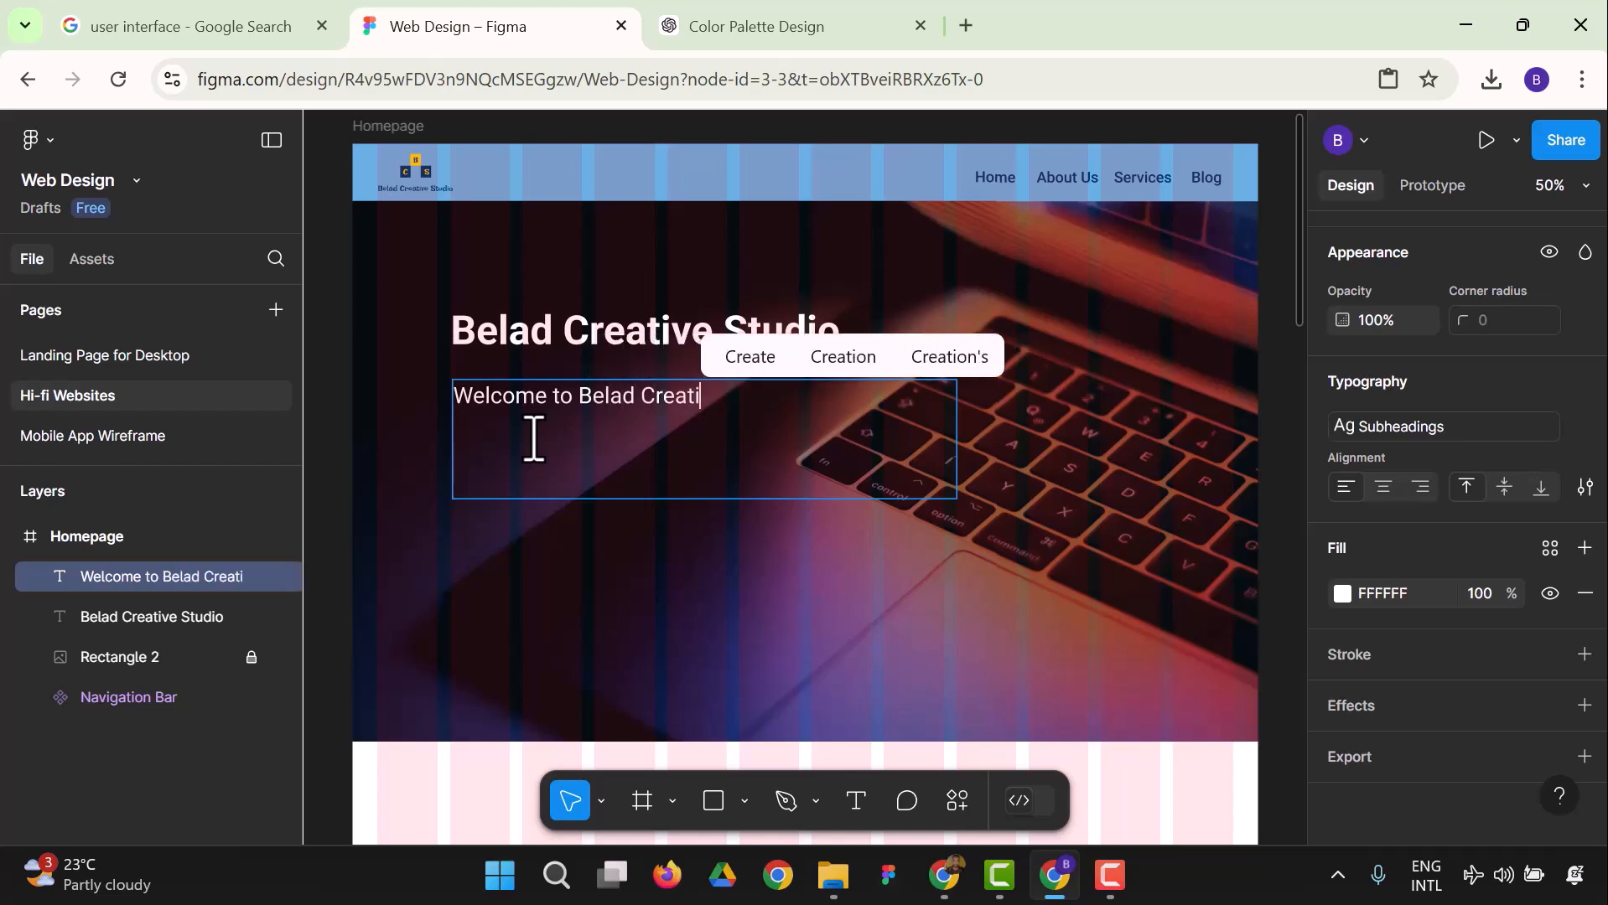
{"action": "type", "text": "ve Studio"}
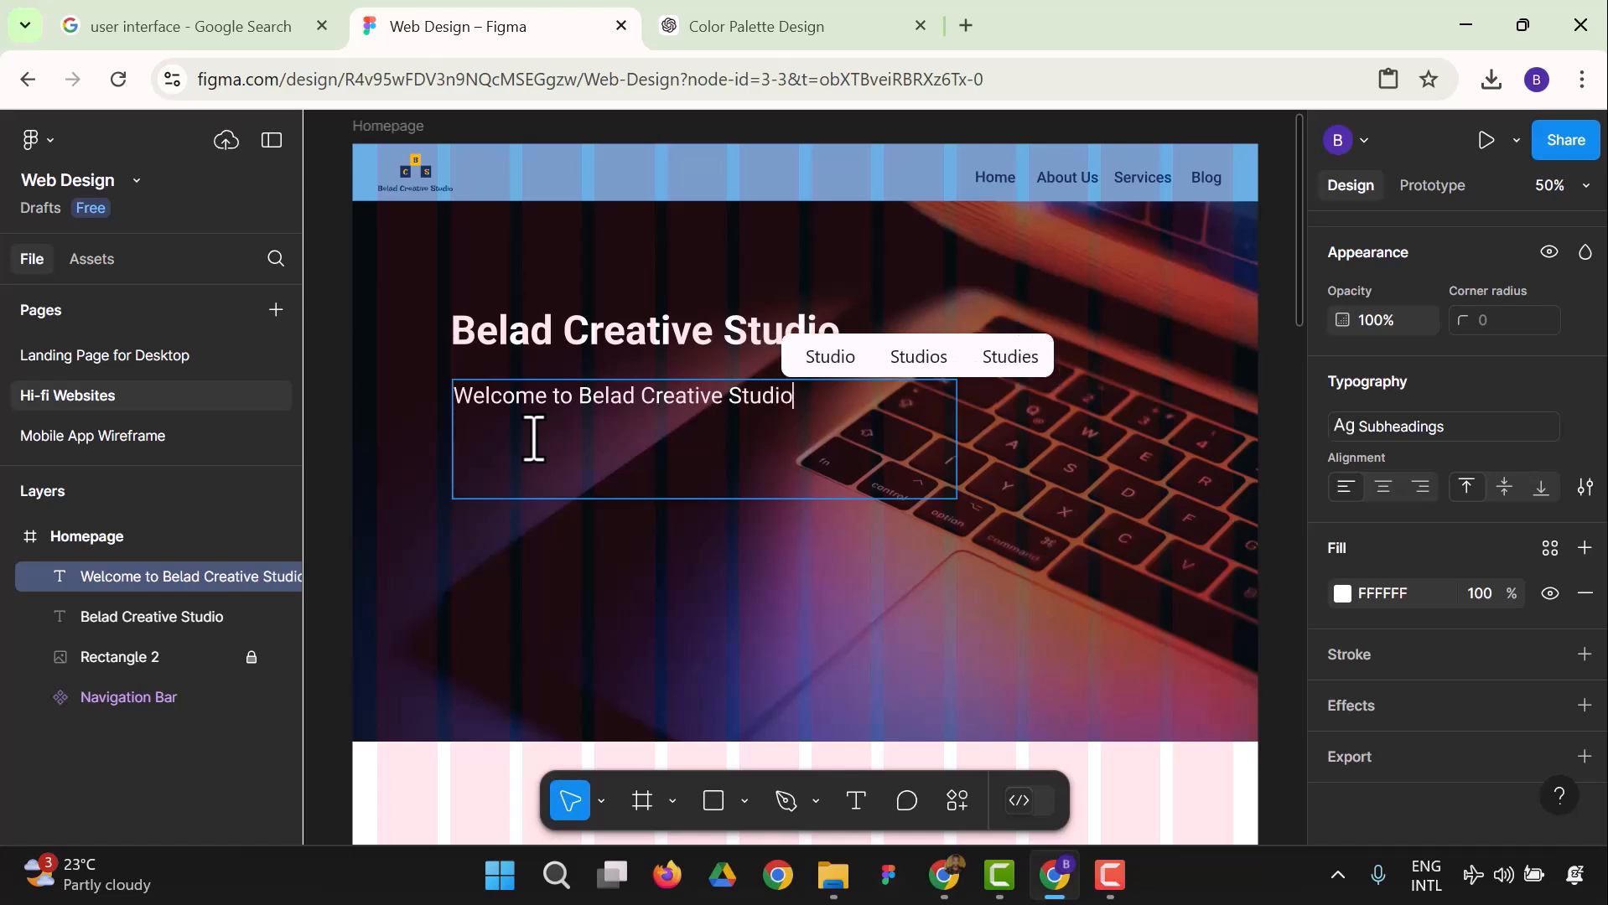
Continue the welcome text with "where creativity meets comfort and innovative leaders to guide you through your tech journey." and finish editing.
{"action": "type", "text": "where cre"}
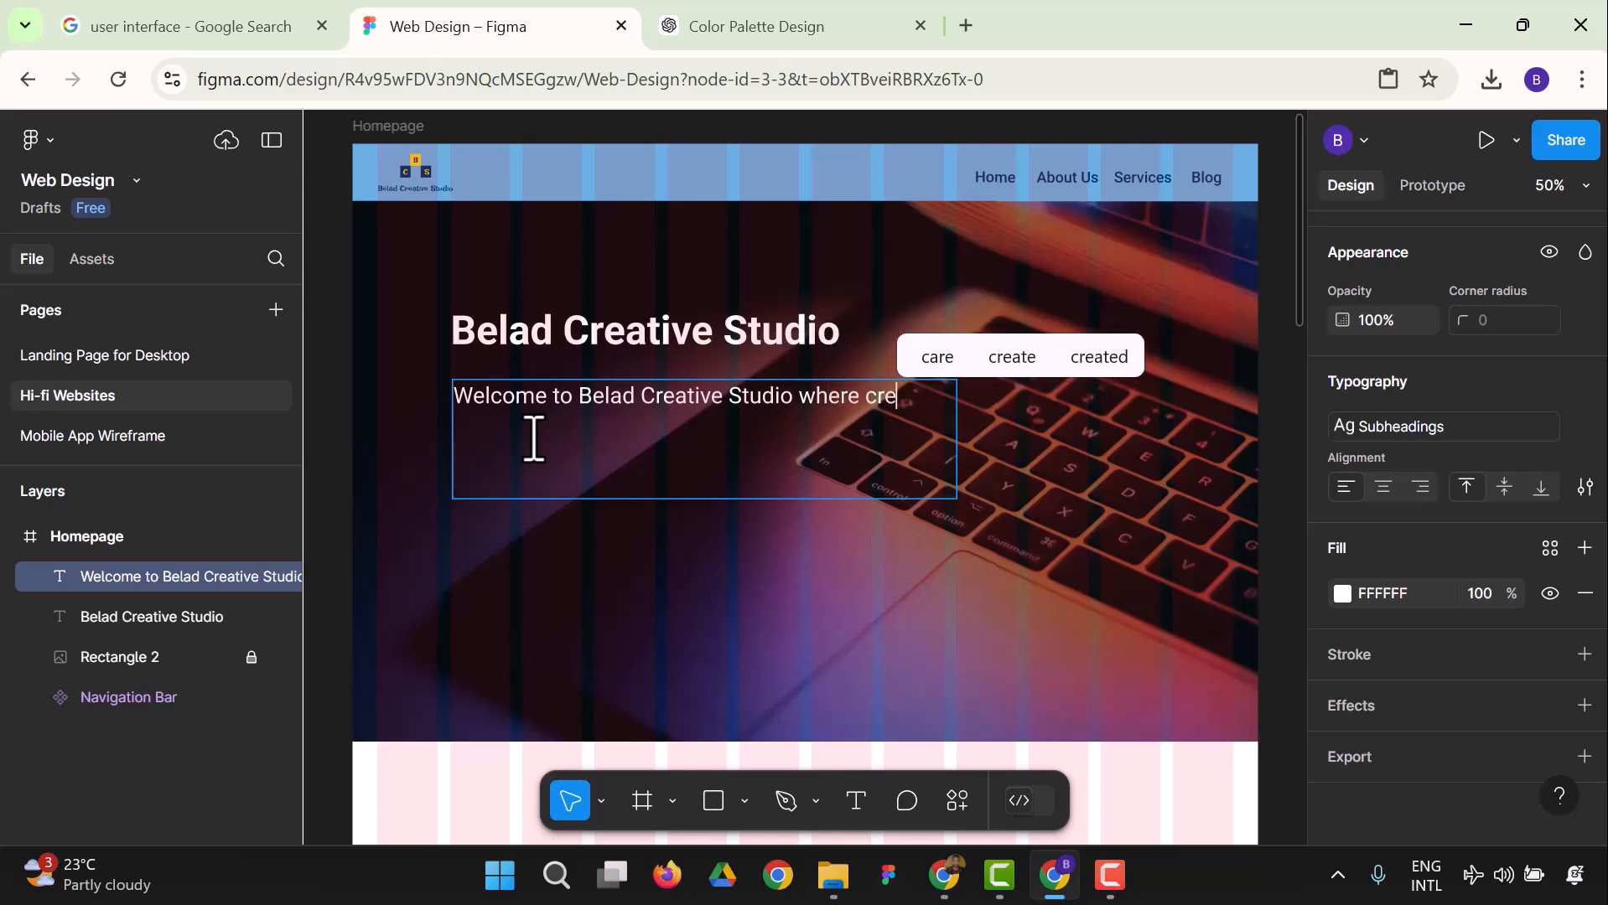
{"action": "type", "text": "ativity"}
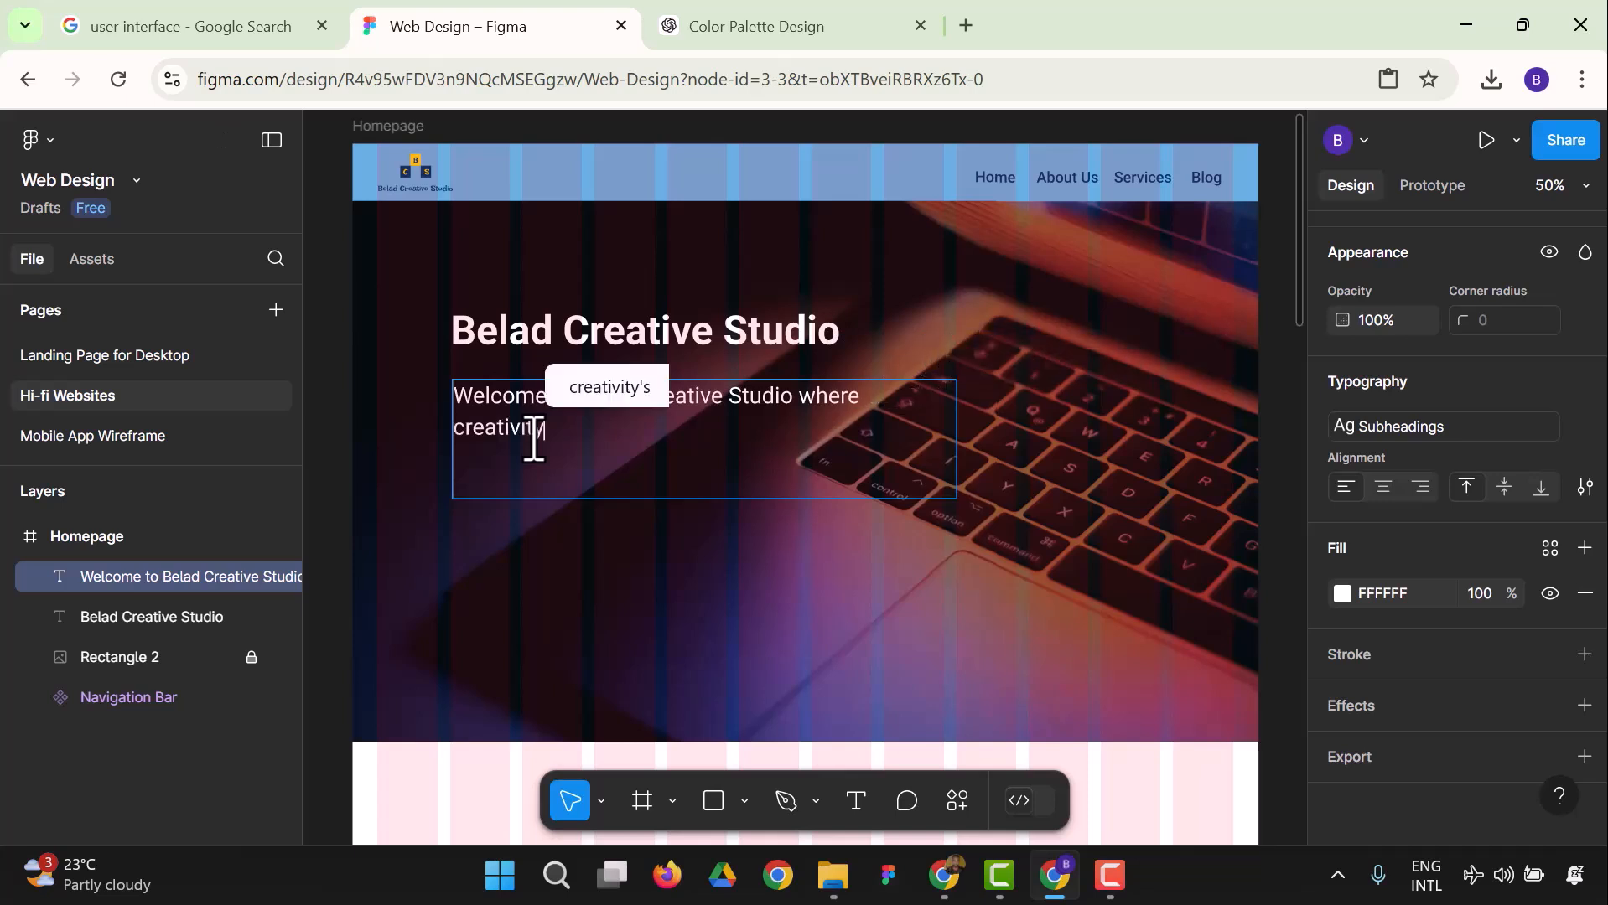
{"action": "type", "text": " meet"}
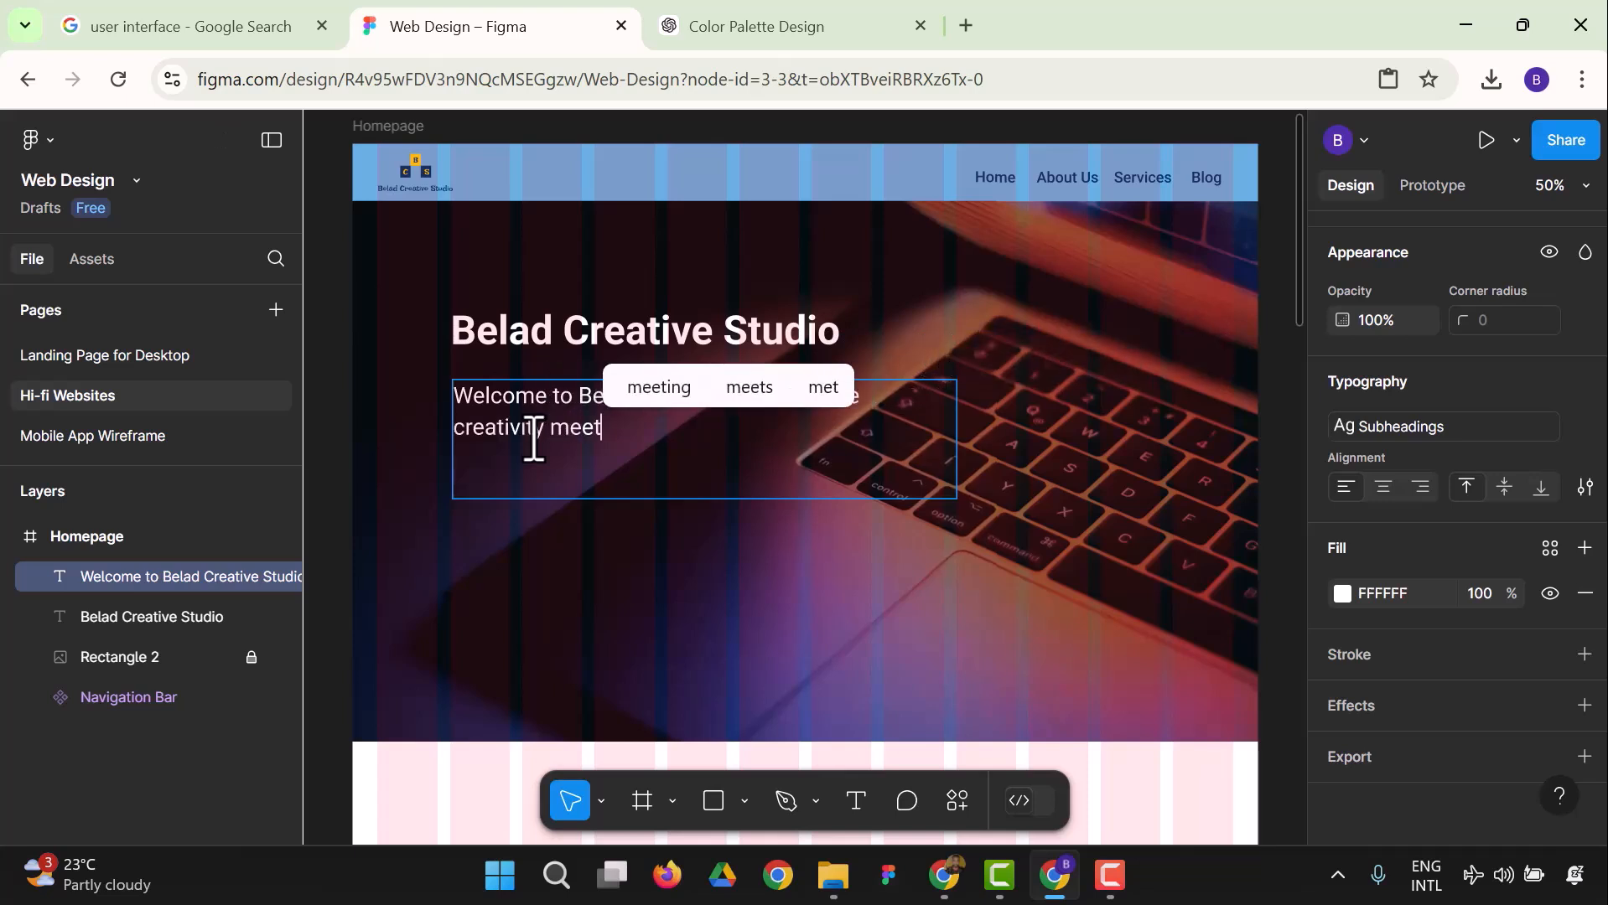
{"action": "type", "text": "s comfor"}
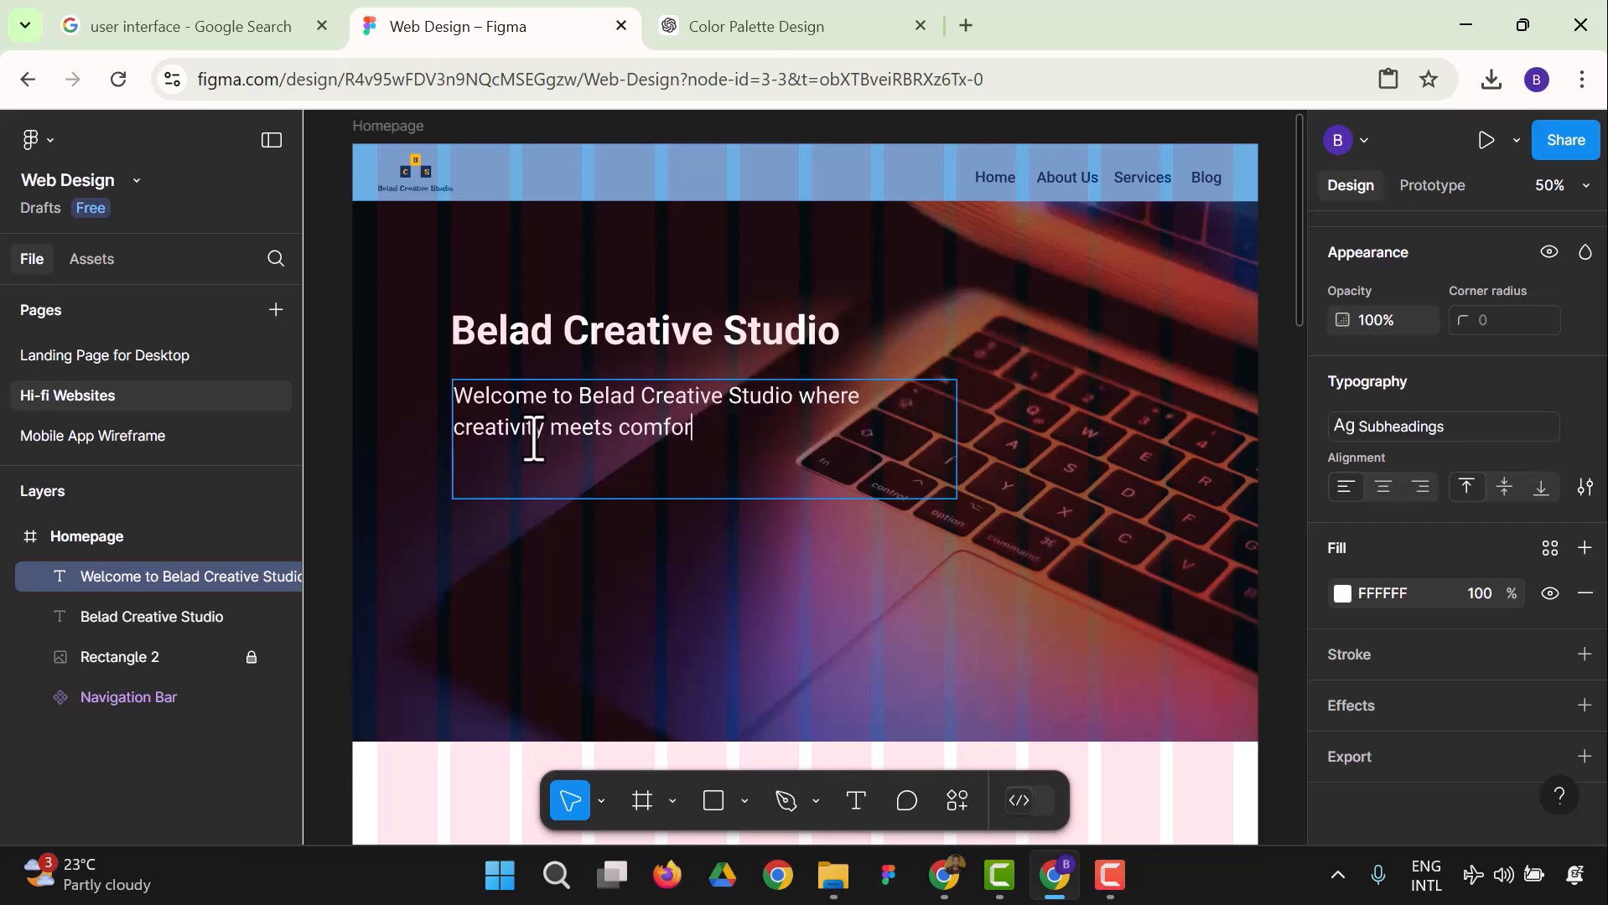
{"action": "type", "text": "t and i"}
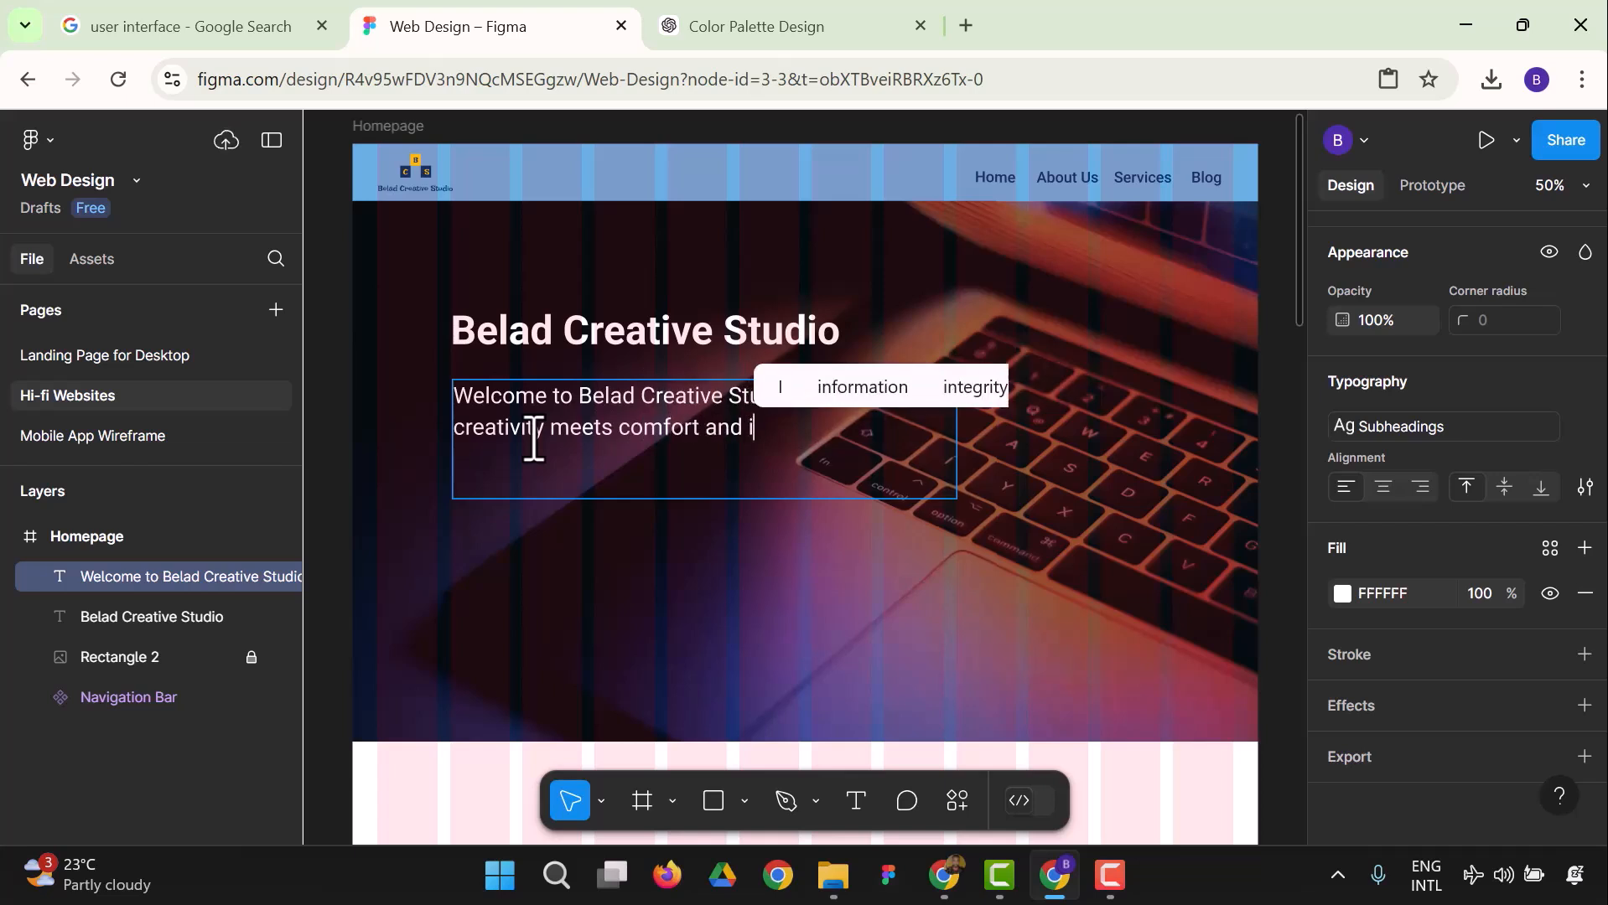
{"action": "type", "text": "nnova"}
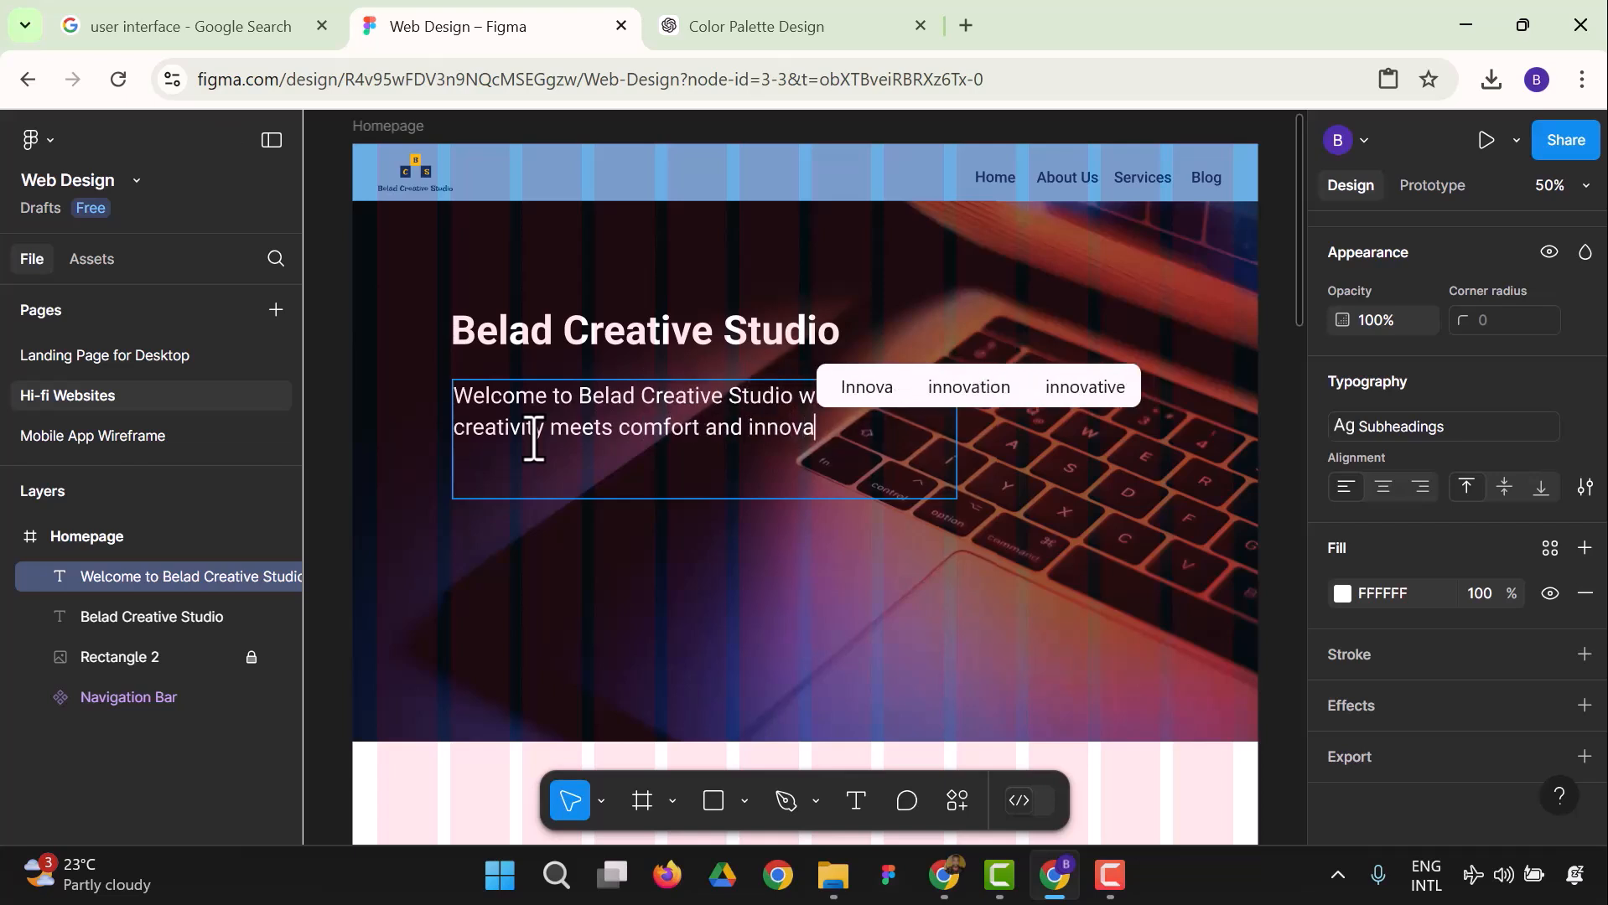
{"action": "type", "text": "tive lead"}
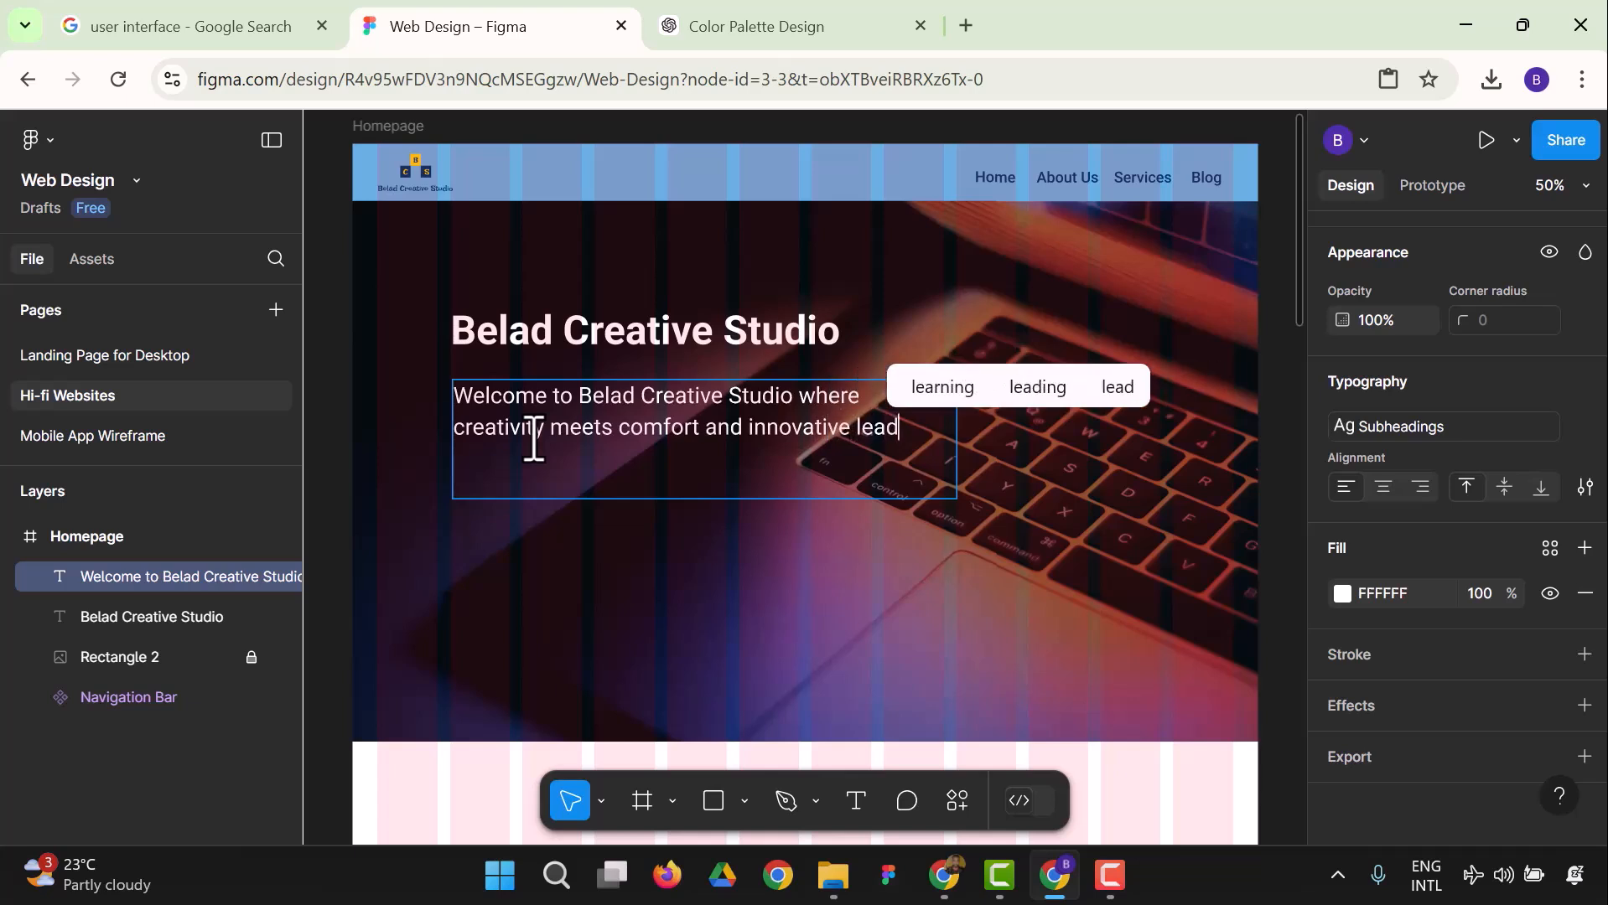
{"action": "type", "text": "ers to gui"}
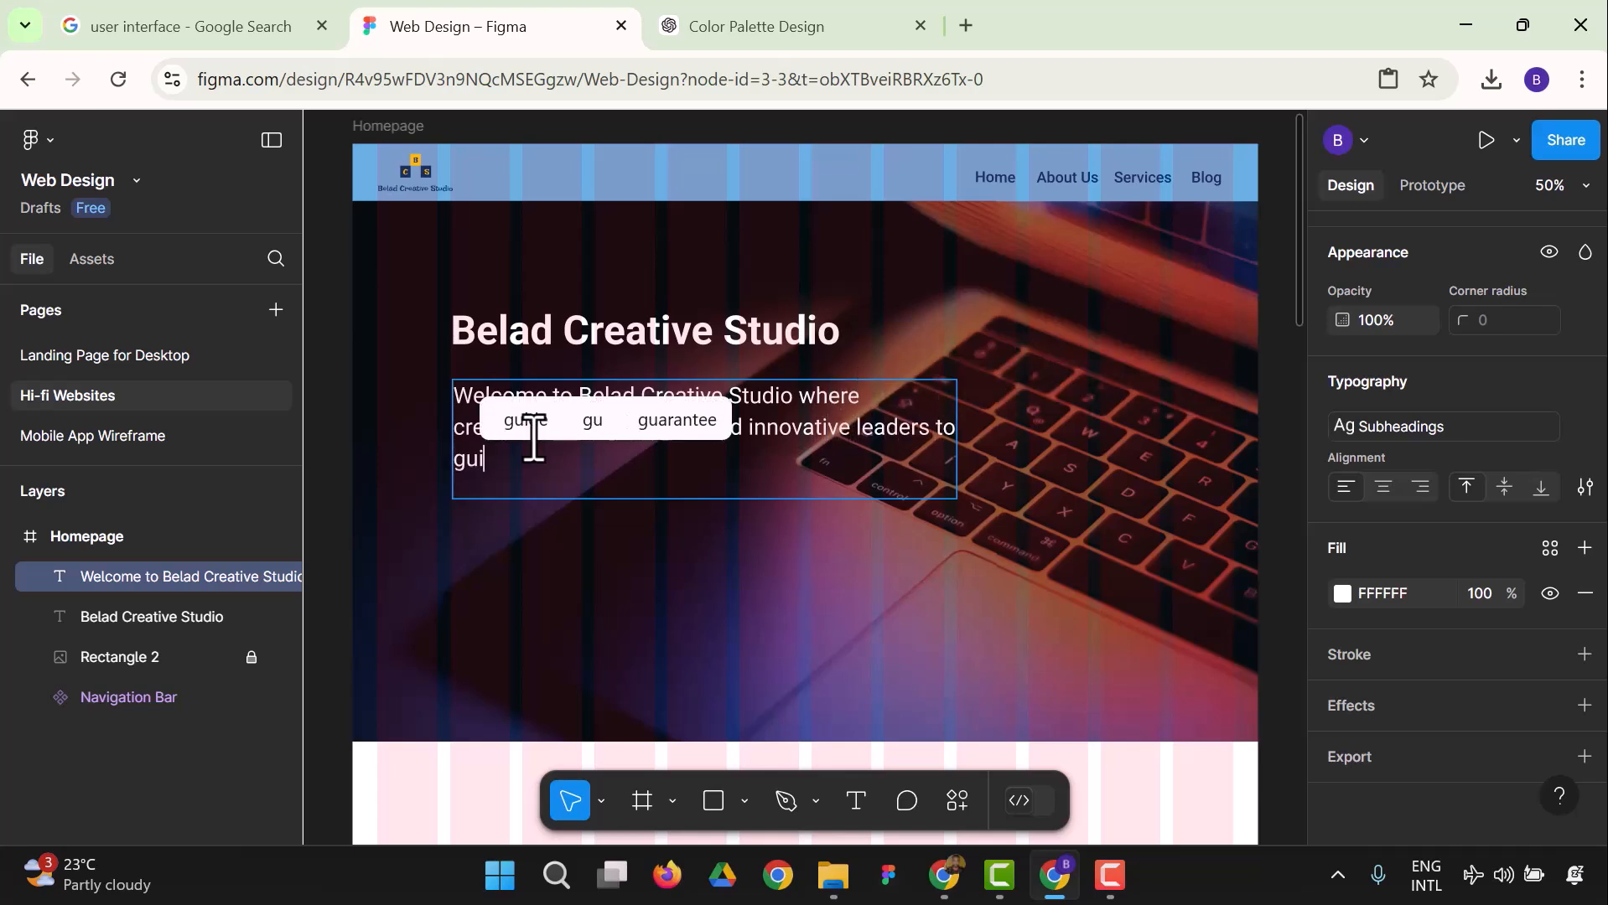
{"action": "type", "text": "de you th"}
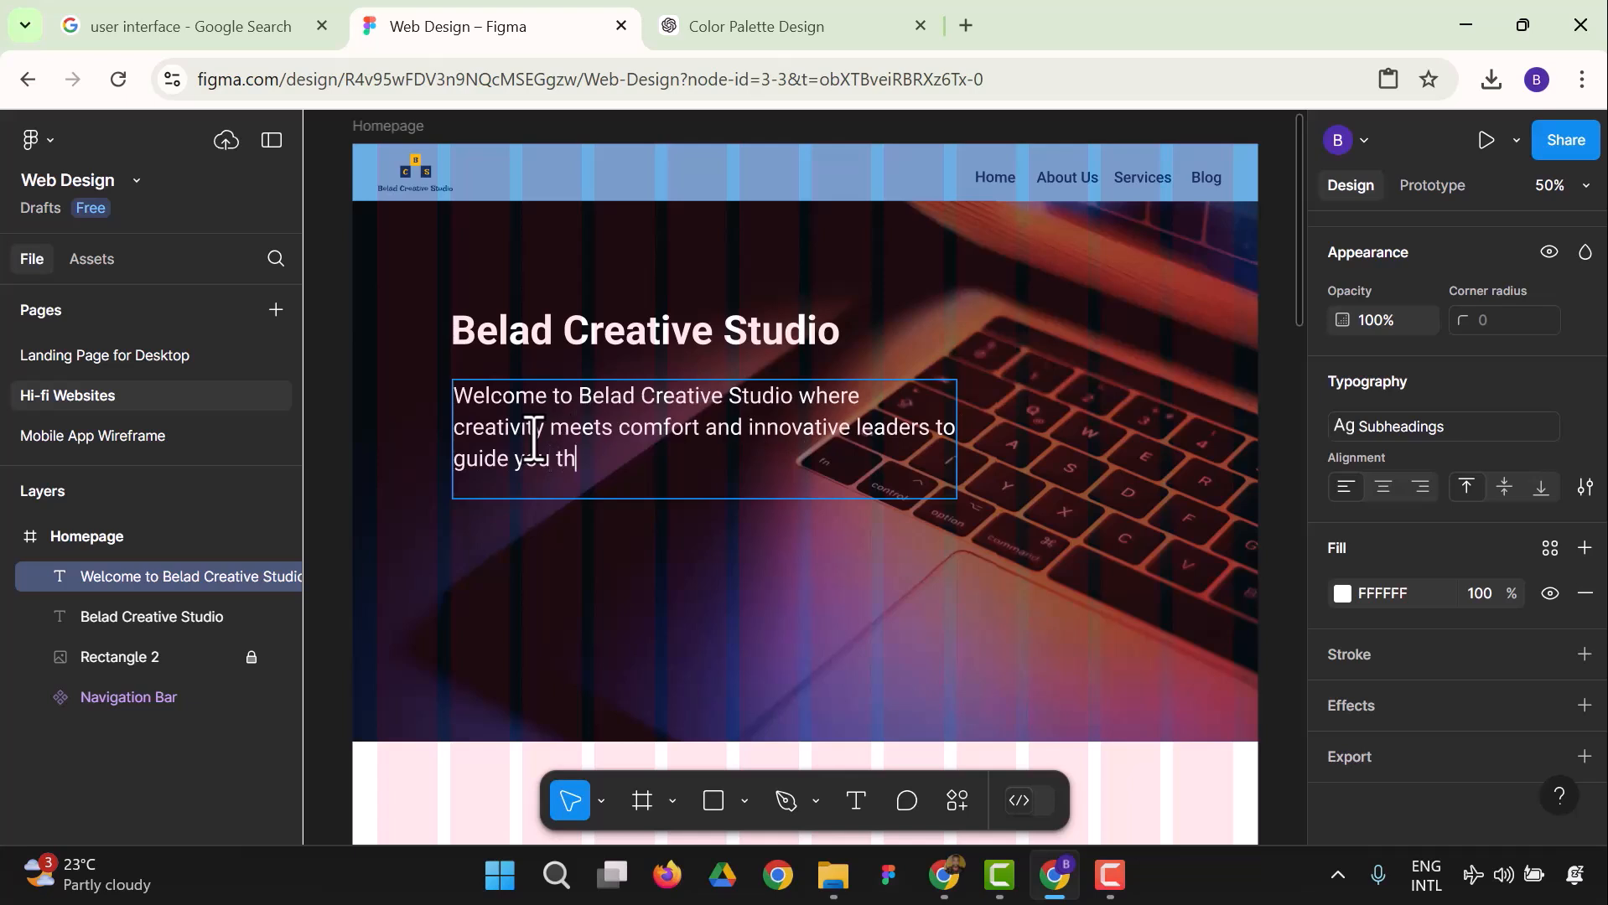
{"action": "type", "text": "rough"}
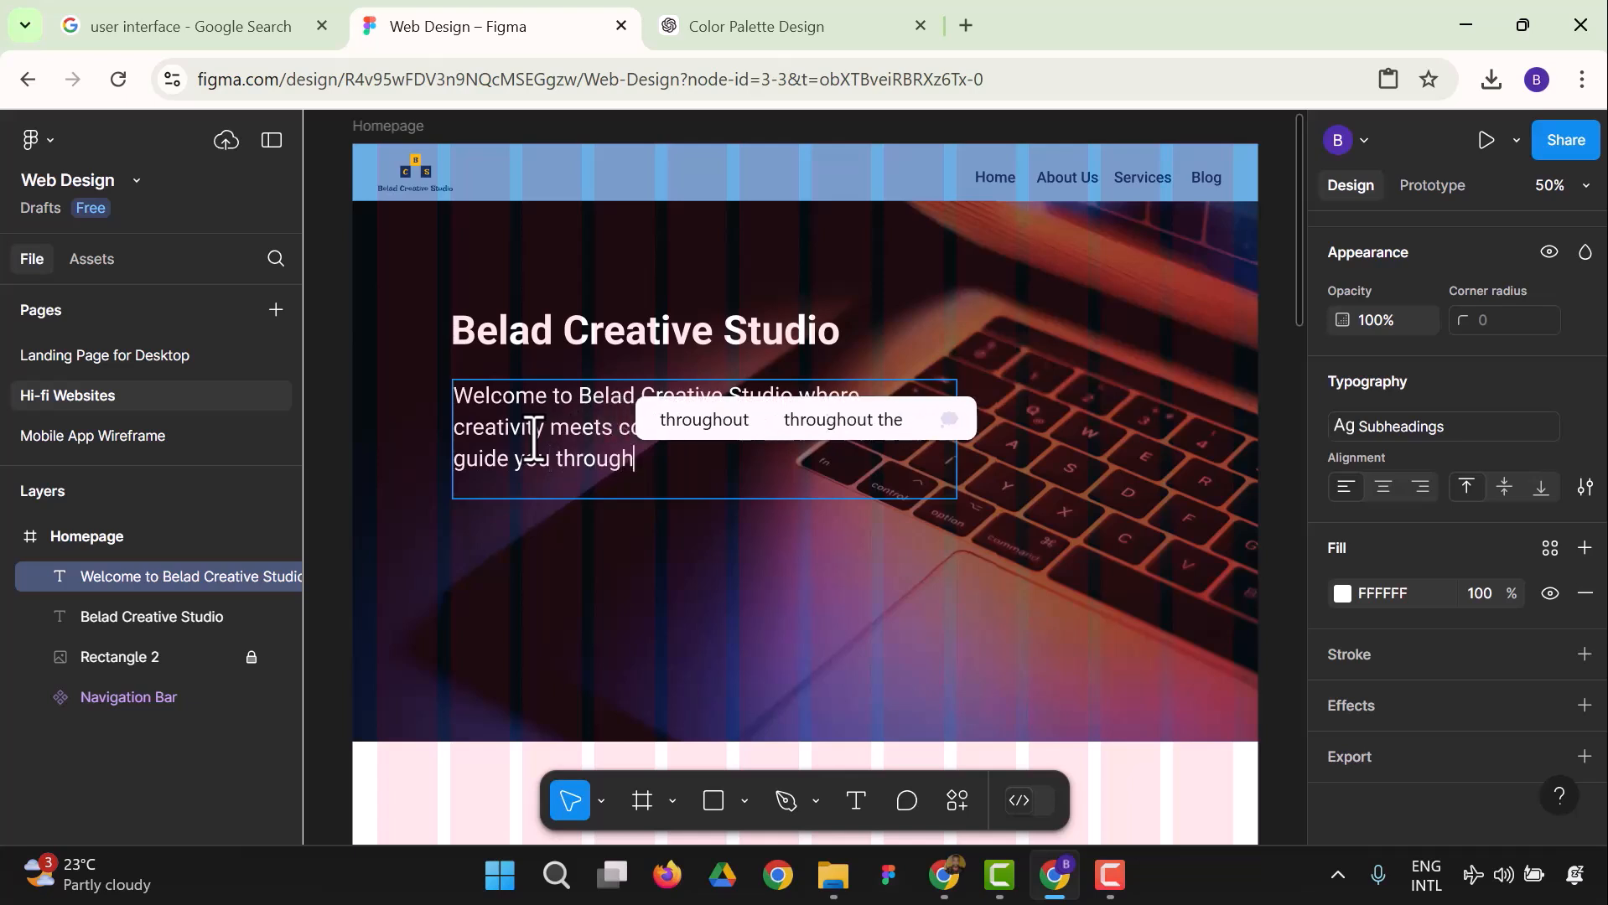
{"action": "type", "text": " your t"}
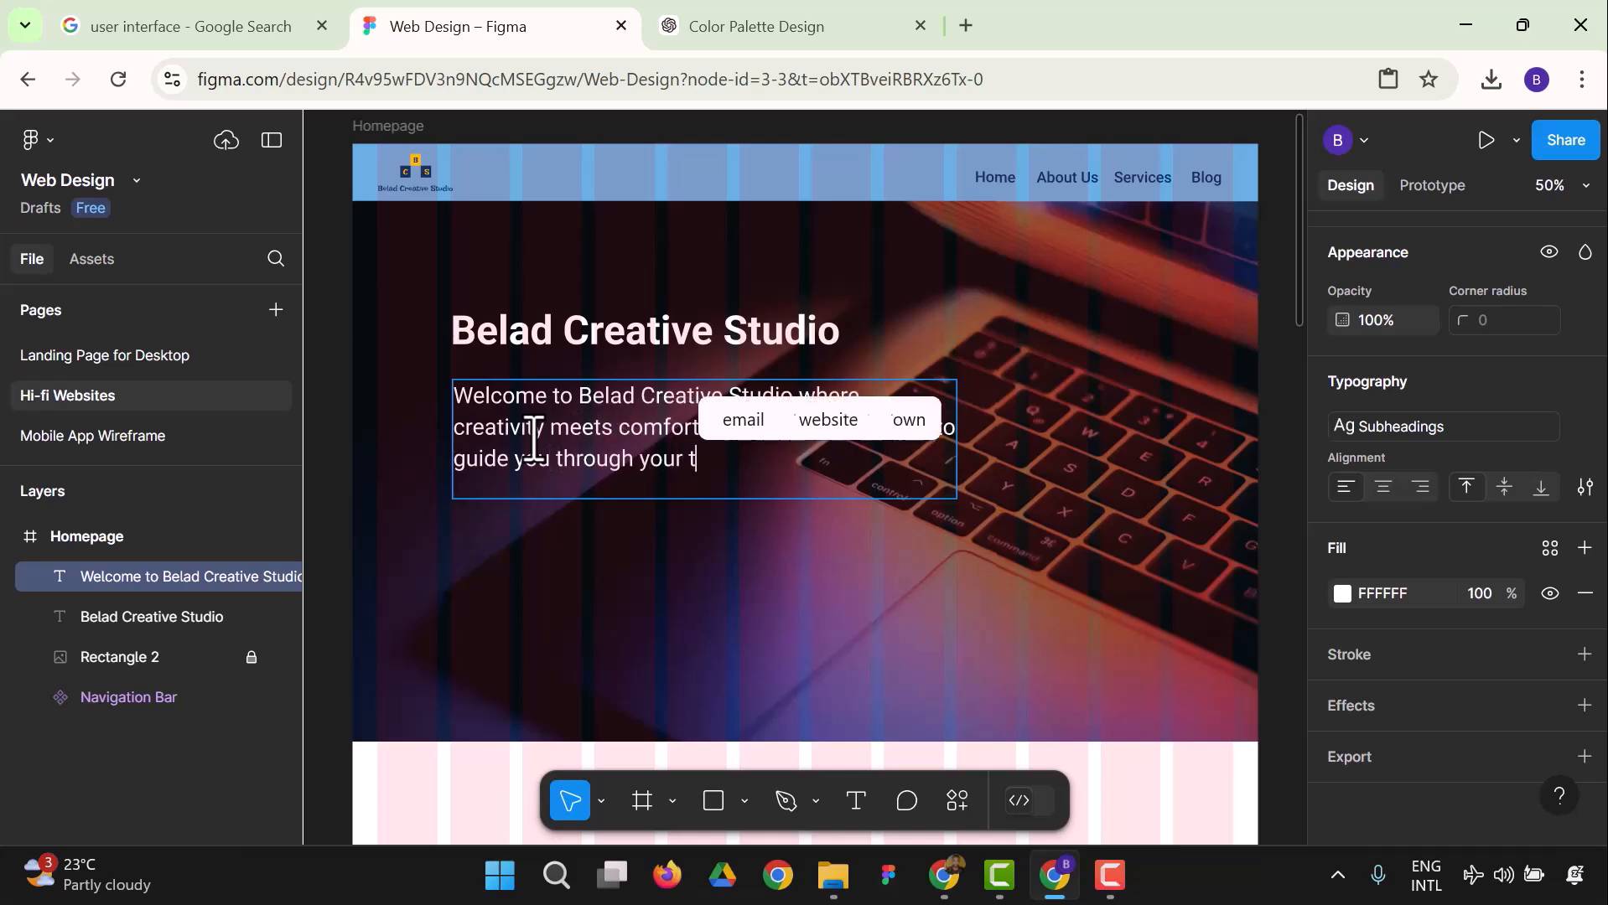
{"action": "type", "text": "ech jour"}
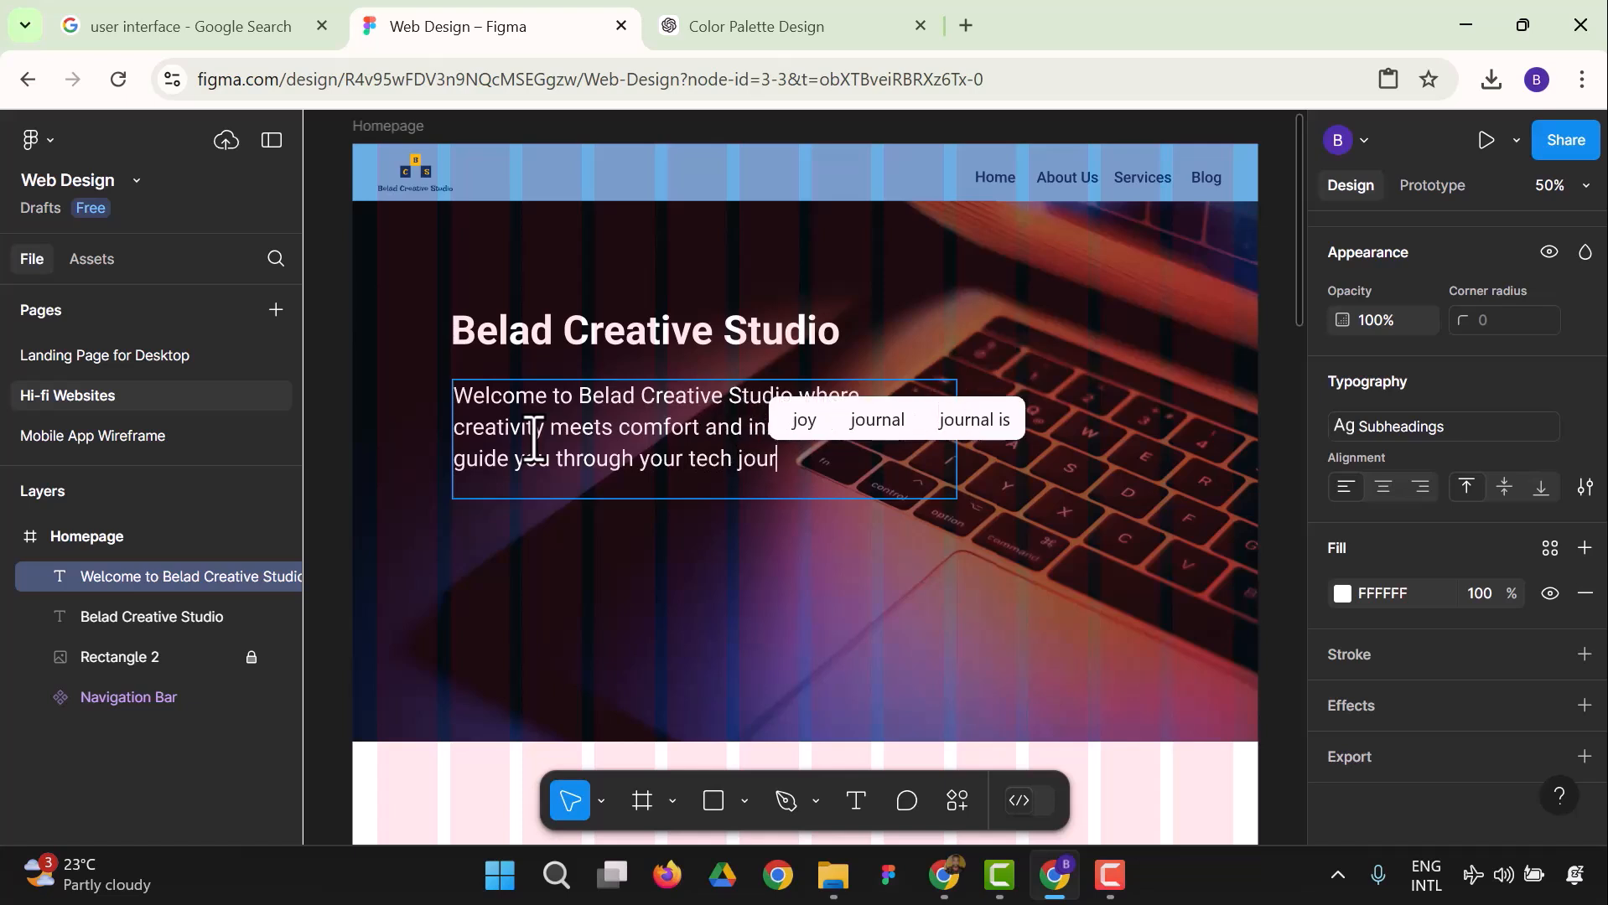
{"action": "type", "text": "ney."}
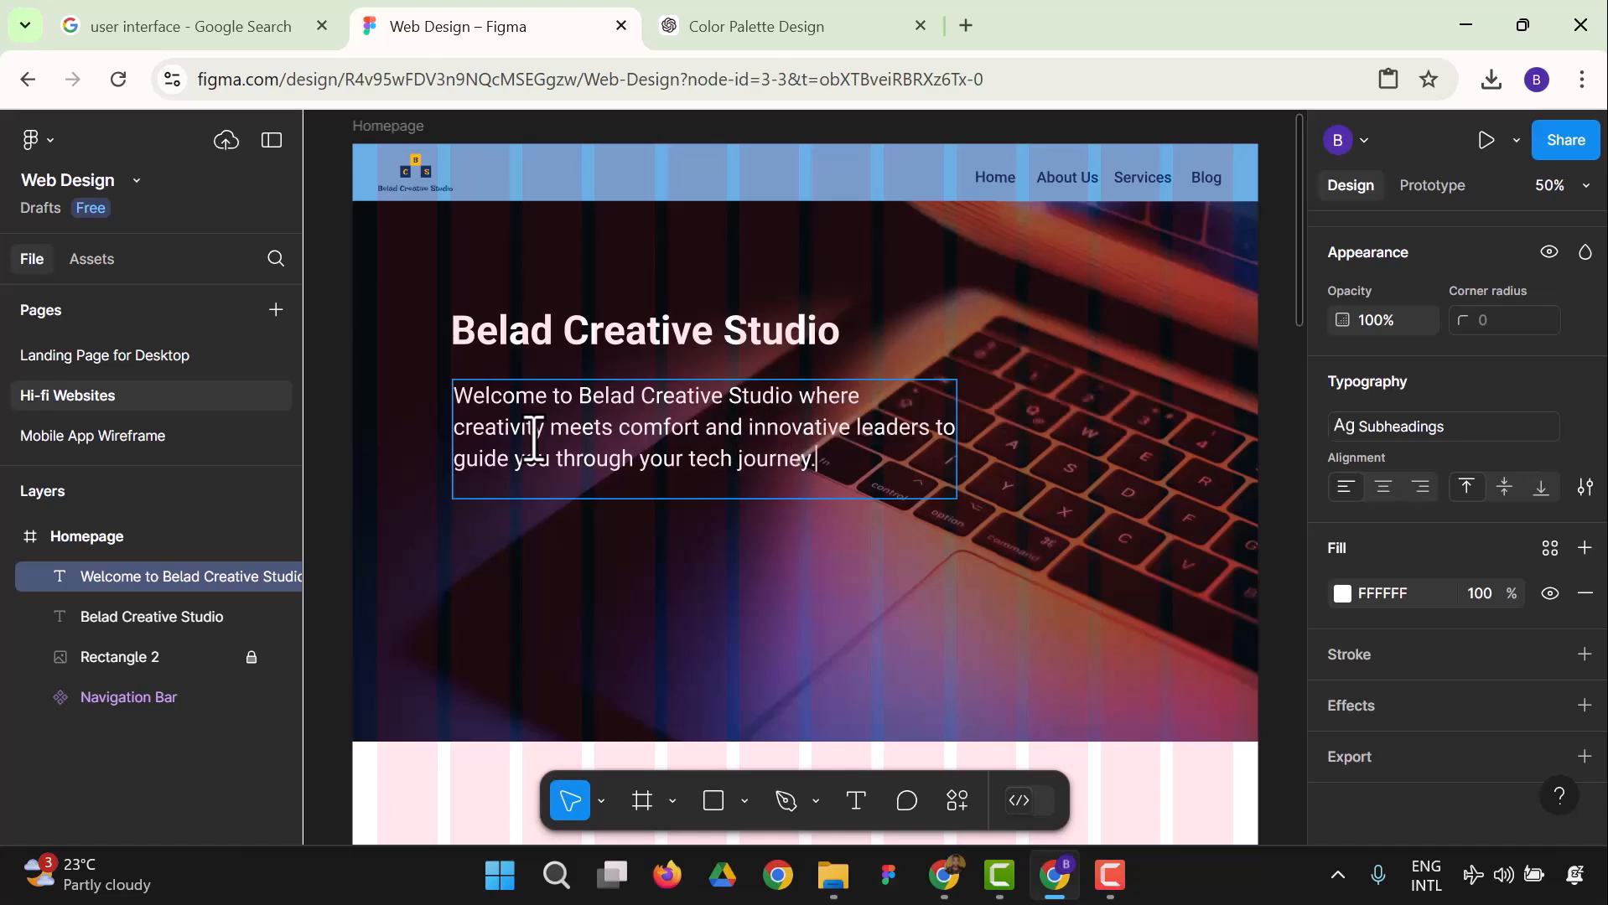
{"action": "key", "text": "Escape"}
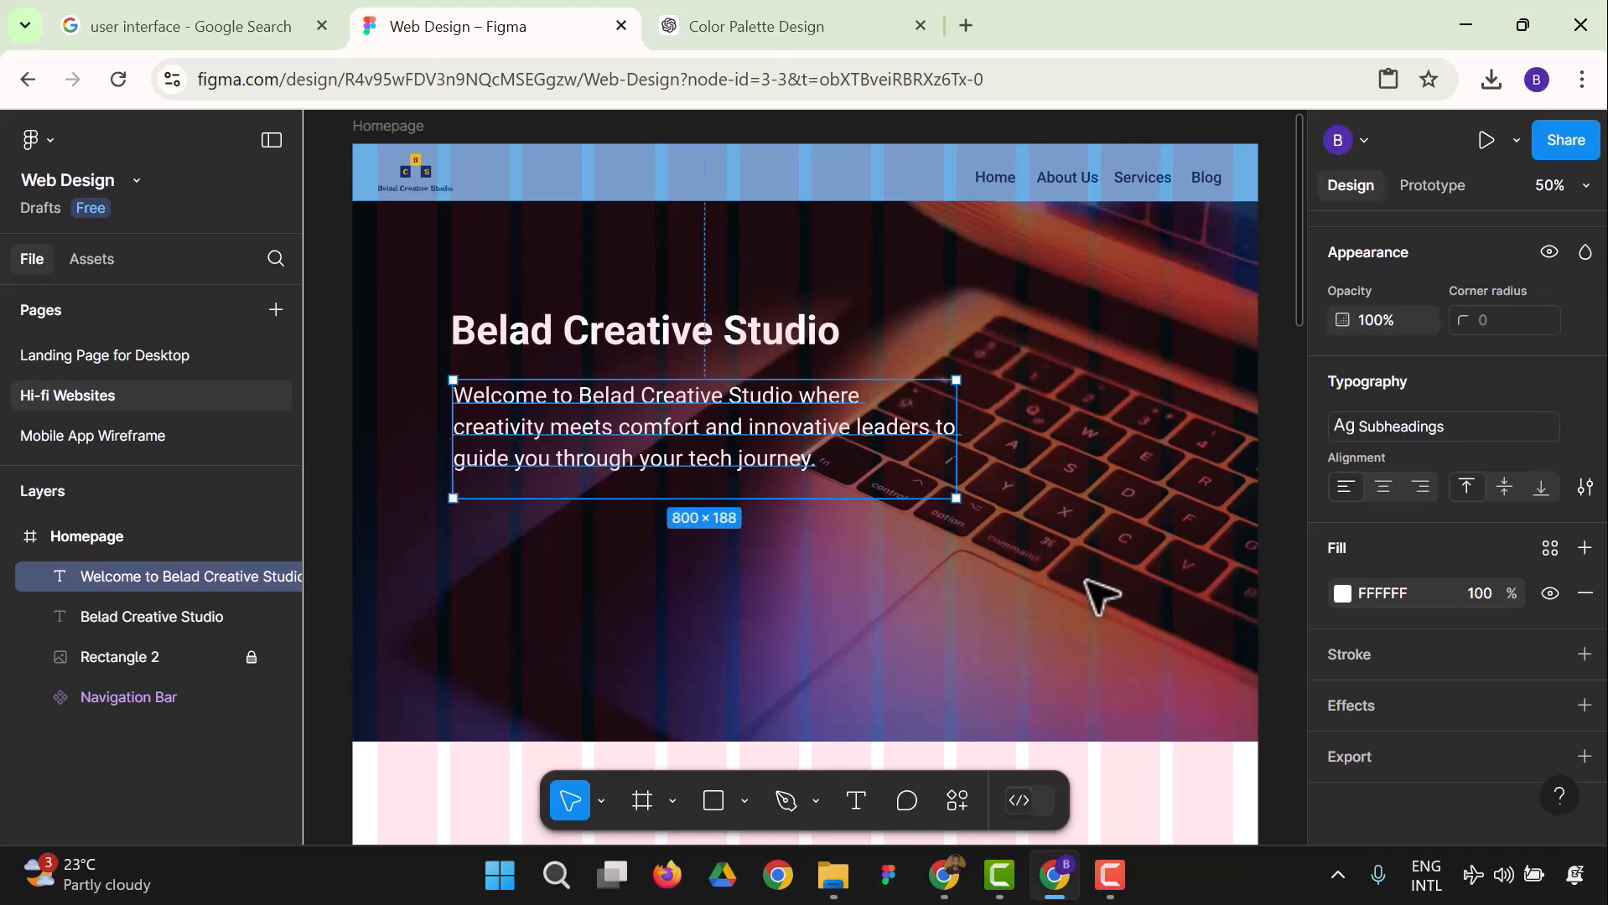
{"action": "left_click", "coordinate": [1151, 665]}
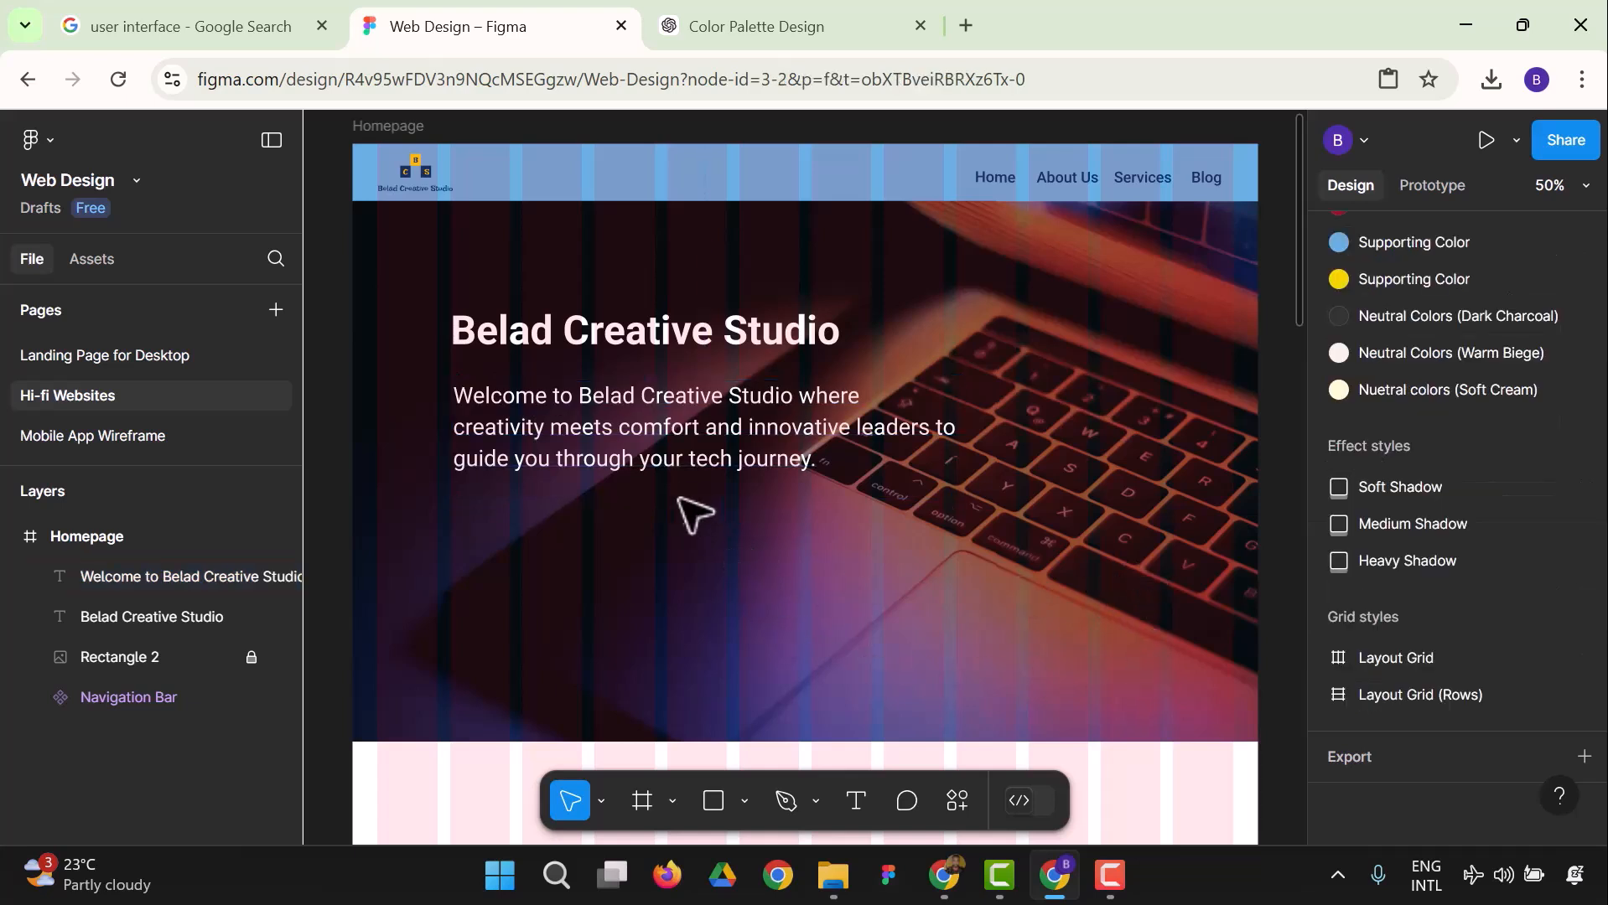
Widen the welcome text box slightly by extending its right edge, so that "creativity" fits on the first line.
{"action": "left_click", "coordinate": [679, 478]}
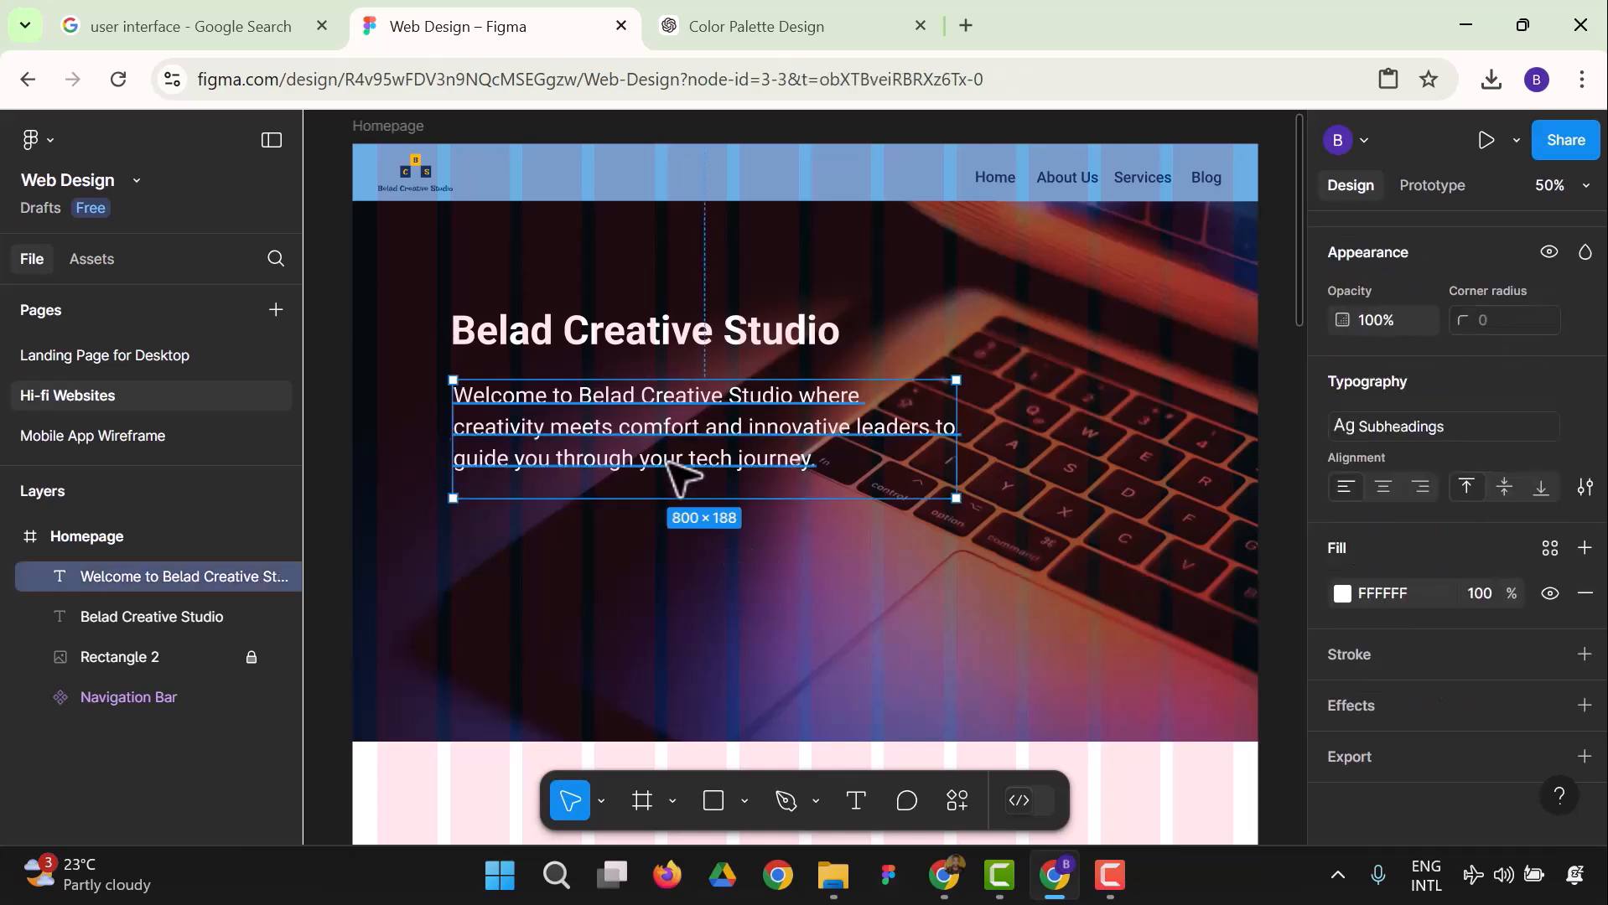
{"action": "left_click", "coordinate": [850, 692]}
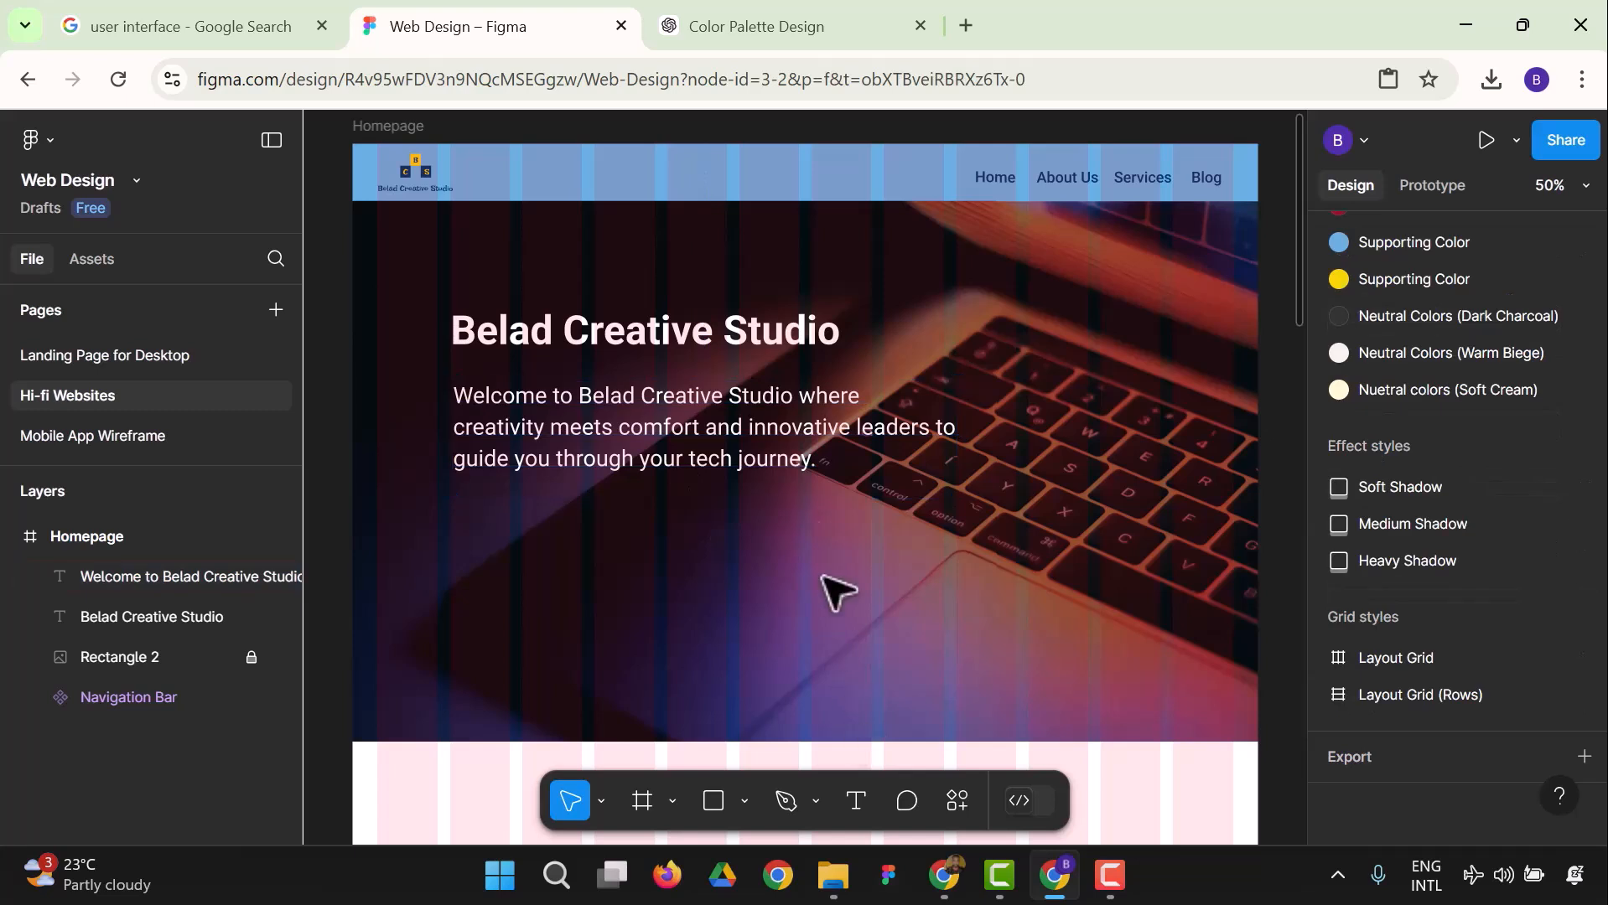
{"action": "left_click", "coordinate": [838, 473]}
{"action": "mouse_move", "coordinate": [961, 437]}
{"action": "left_mouse_down"}
{"action": "mouse_move", "coordinate": [854, 452]}
{"action": "mouse_move", "coordinate": [978, 464]}
{"action": "left_mouse_up"}
{"action": "left_click", "coordinate": [997, 614]}
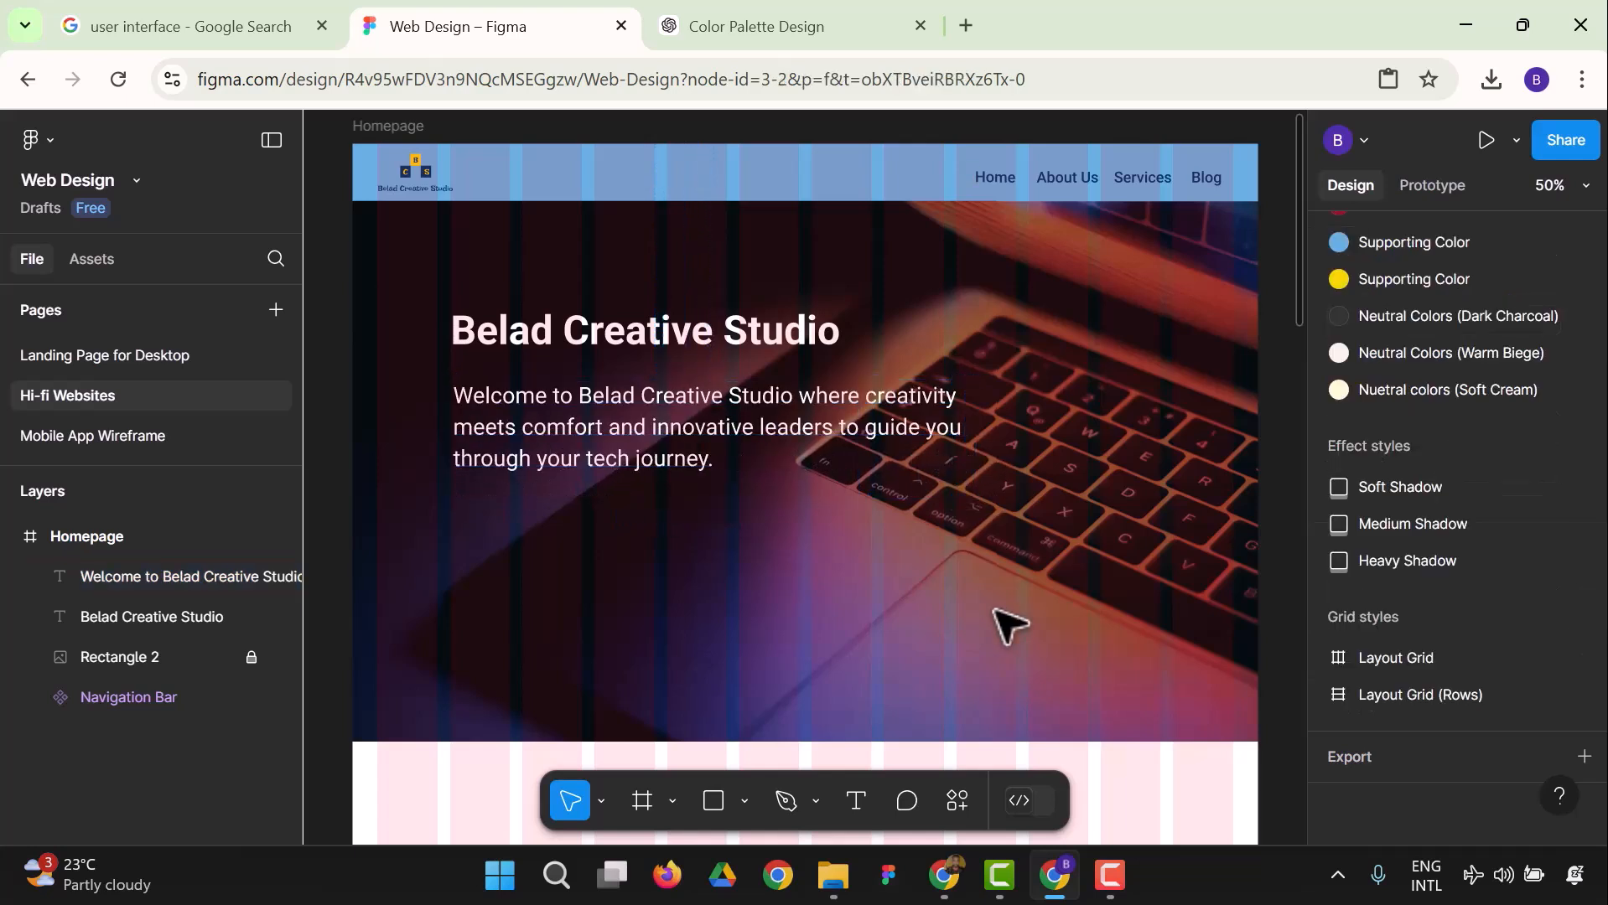
Add a rectangle of about 344 × 100 beneath the welcome text, with its left edge lined up with the text.
{"action": "scroll", "coordinate": [997, 612], "scroll_direction": "down", "scroll_amount": 1}
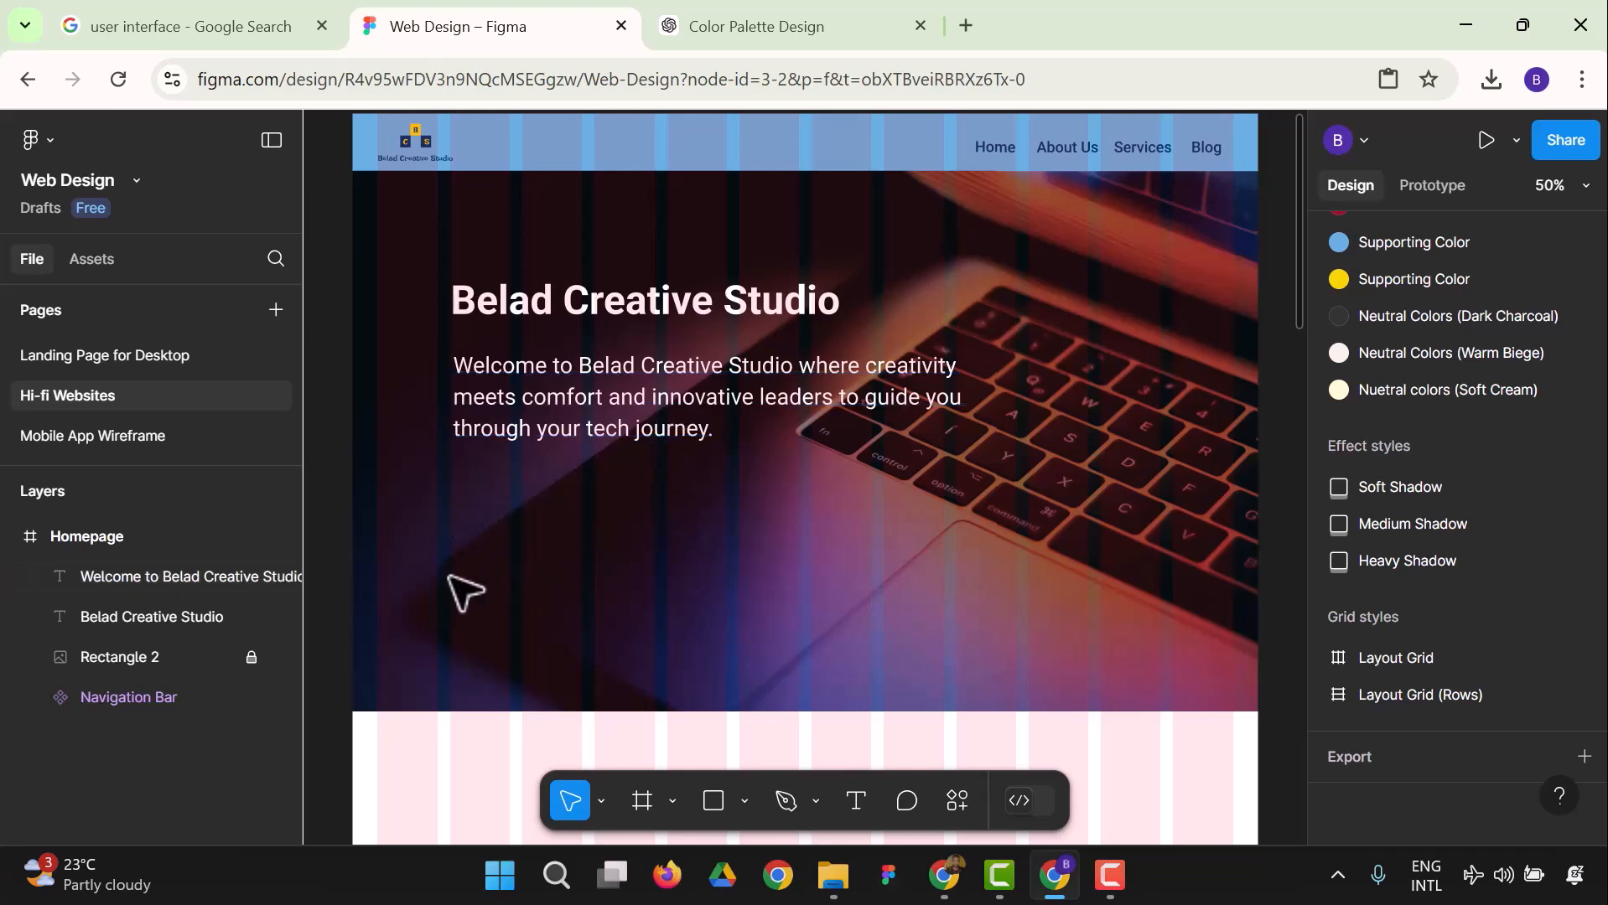
{"action": "left_click", "coordinate": [713, 803]}
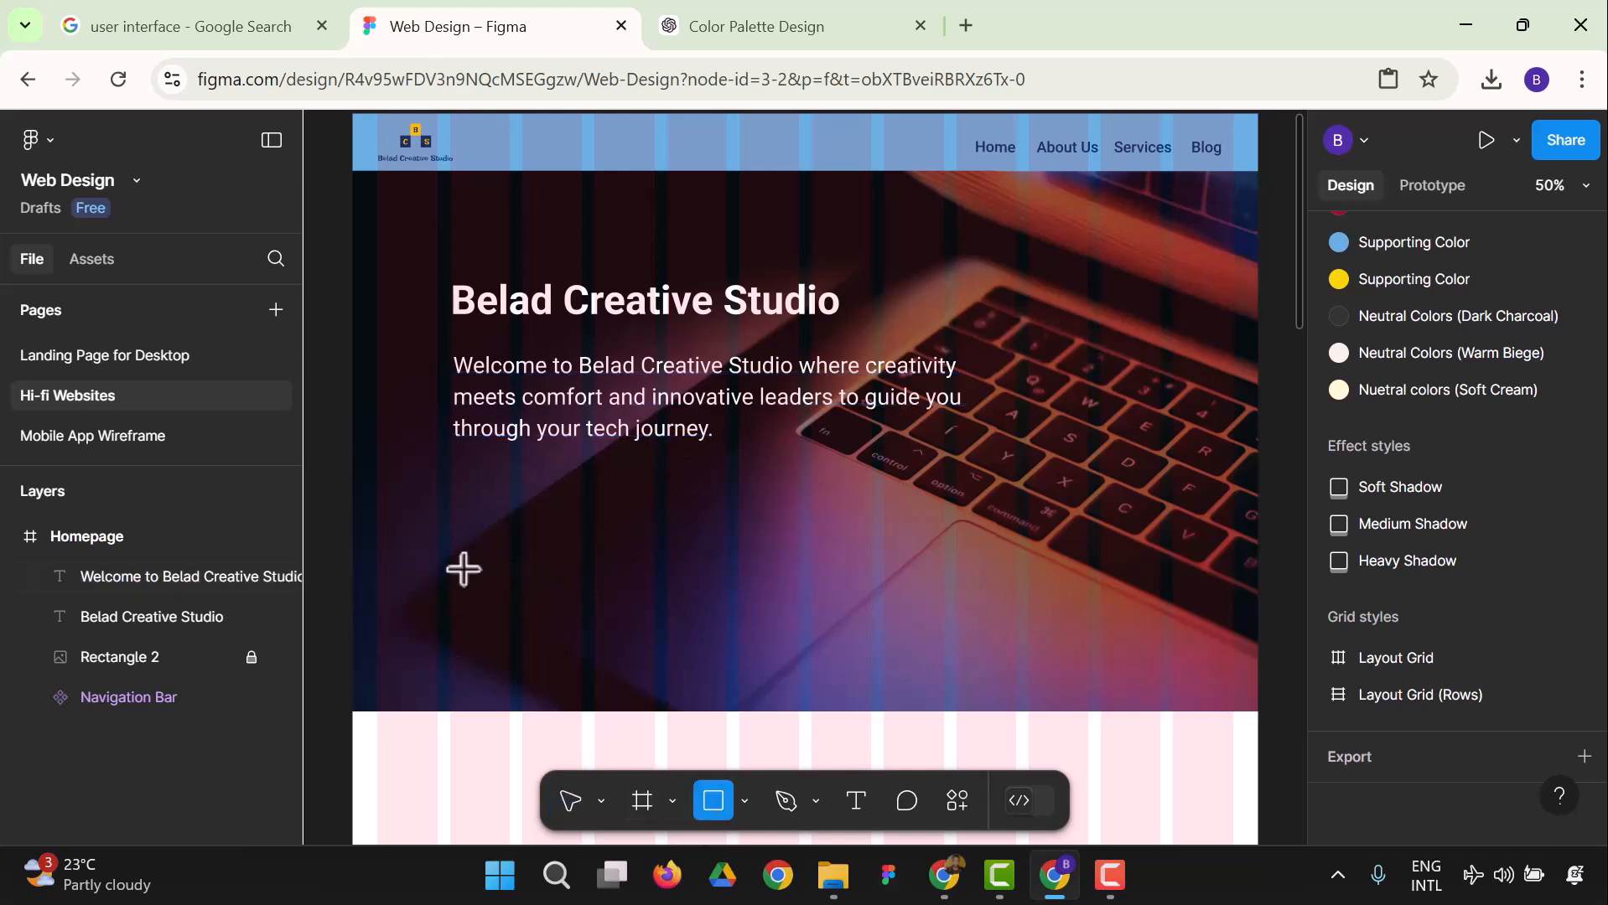
{"action": "left_click", "coordinate": [454, 481]}
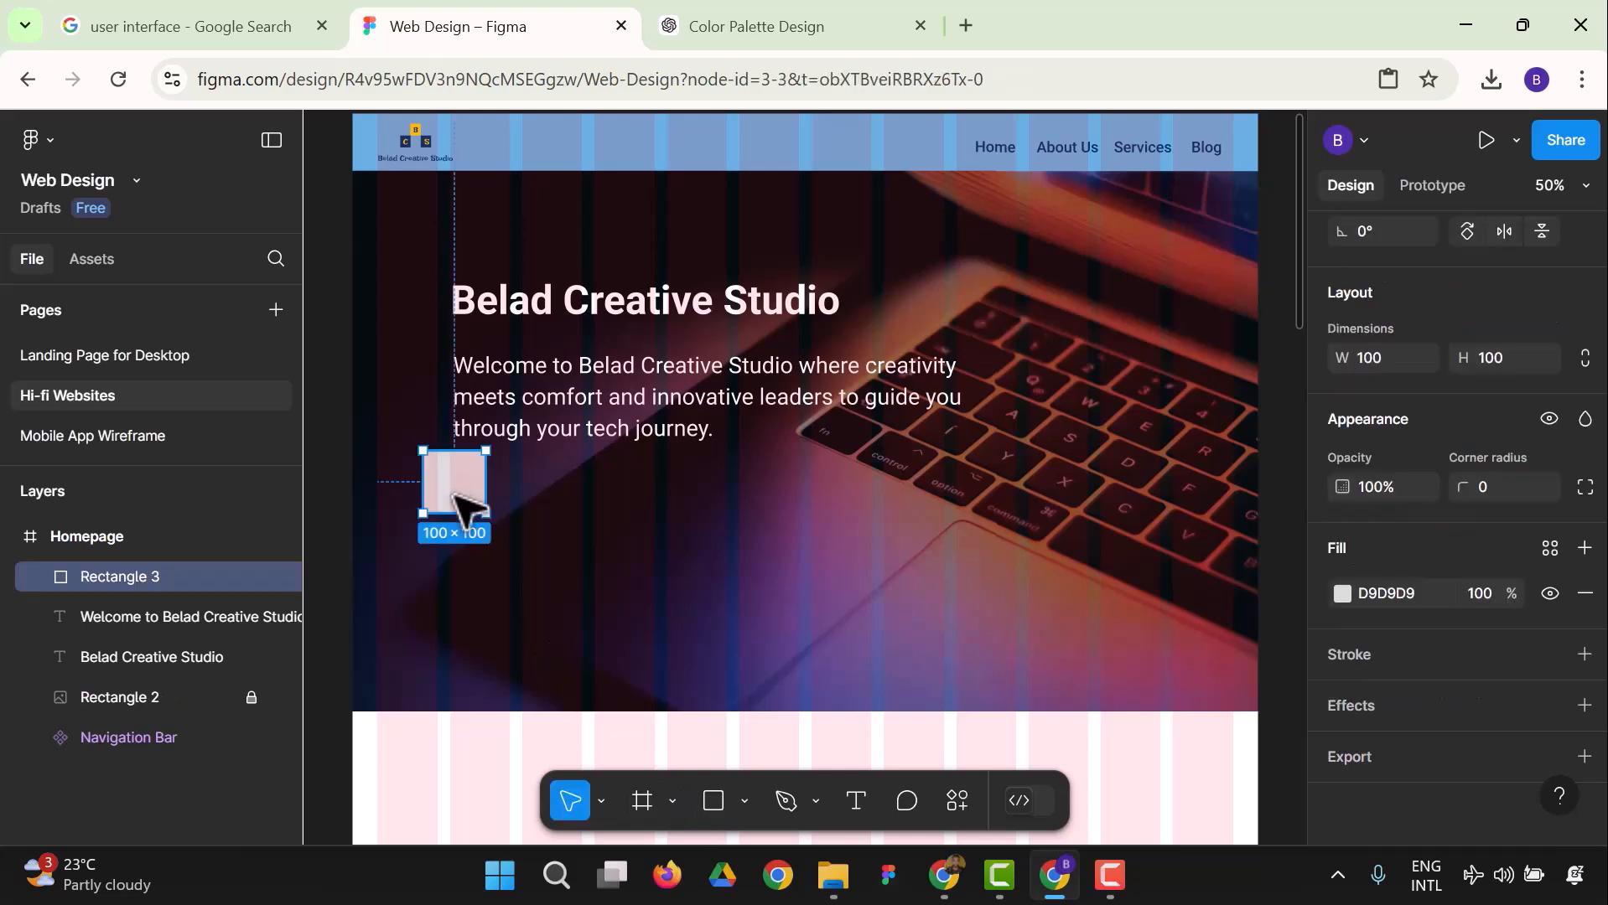
{"action": "left_click", "coordinate": [507, 607]}
{"action": "left_click_drag", "start_coordinate": [453, 501], "coordinate": [664, 529]}
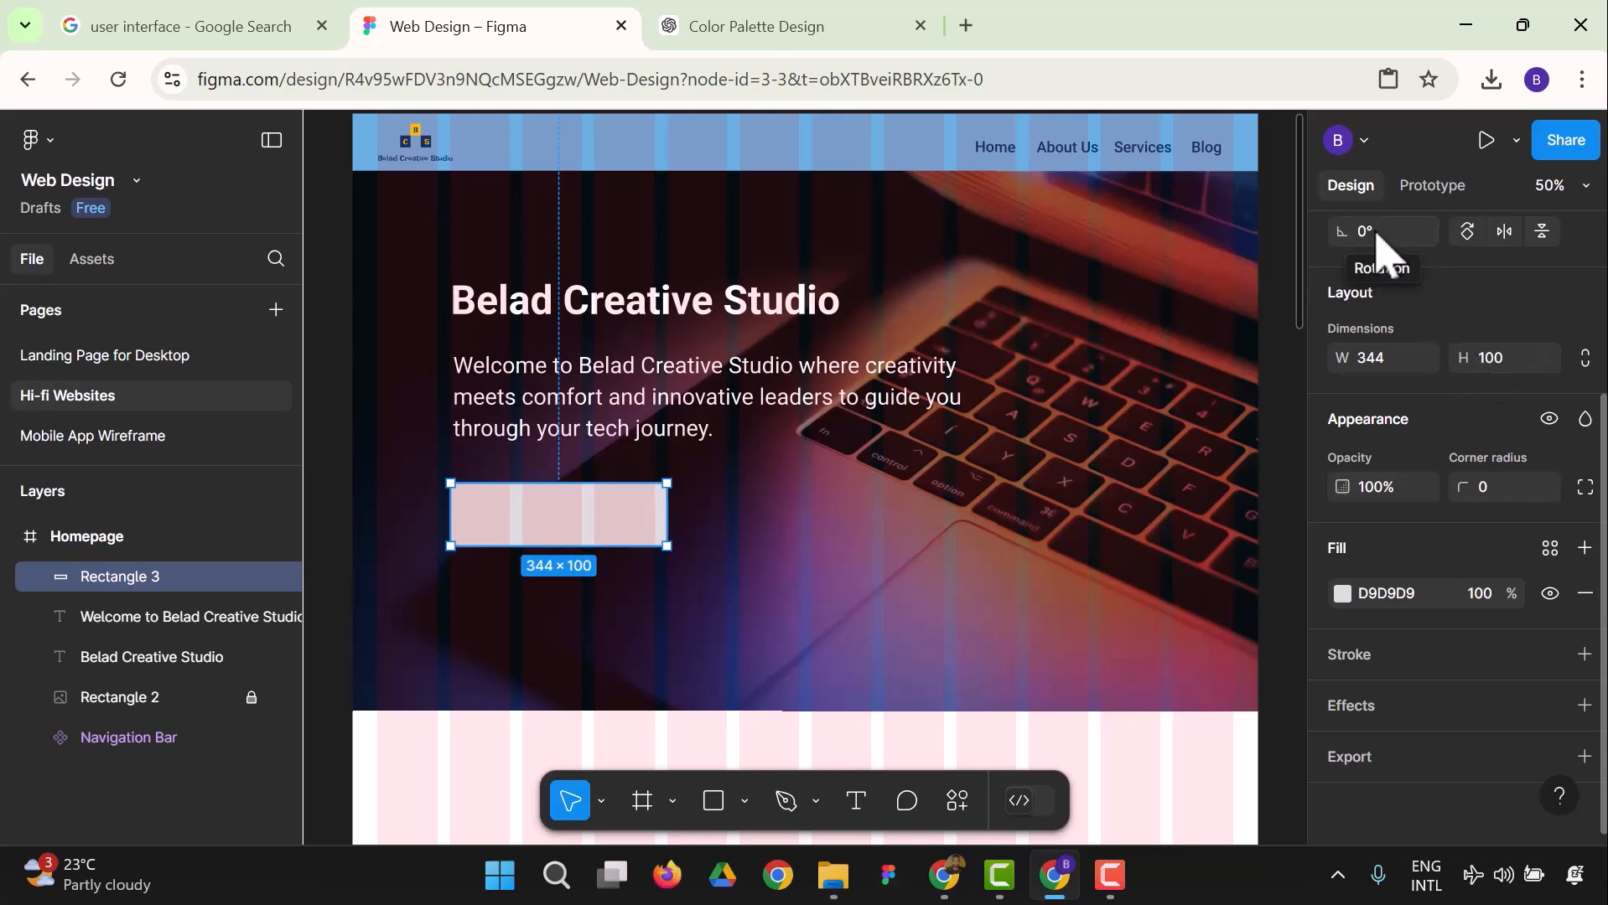
Fill the rectangle beneath the welcome text with the saved Secondary Color style from the libraries.
{"action": "scroll", "coordinate": [1435, 406], "scroll_direction": "up", "scroll_amount": 3}
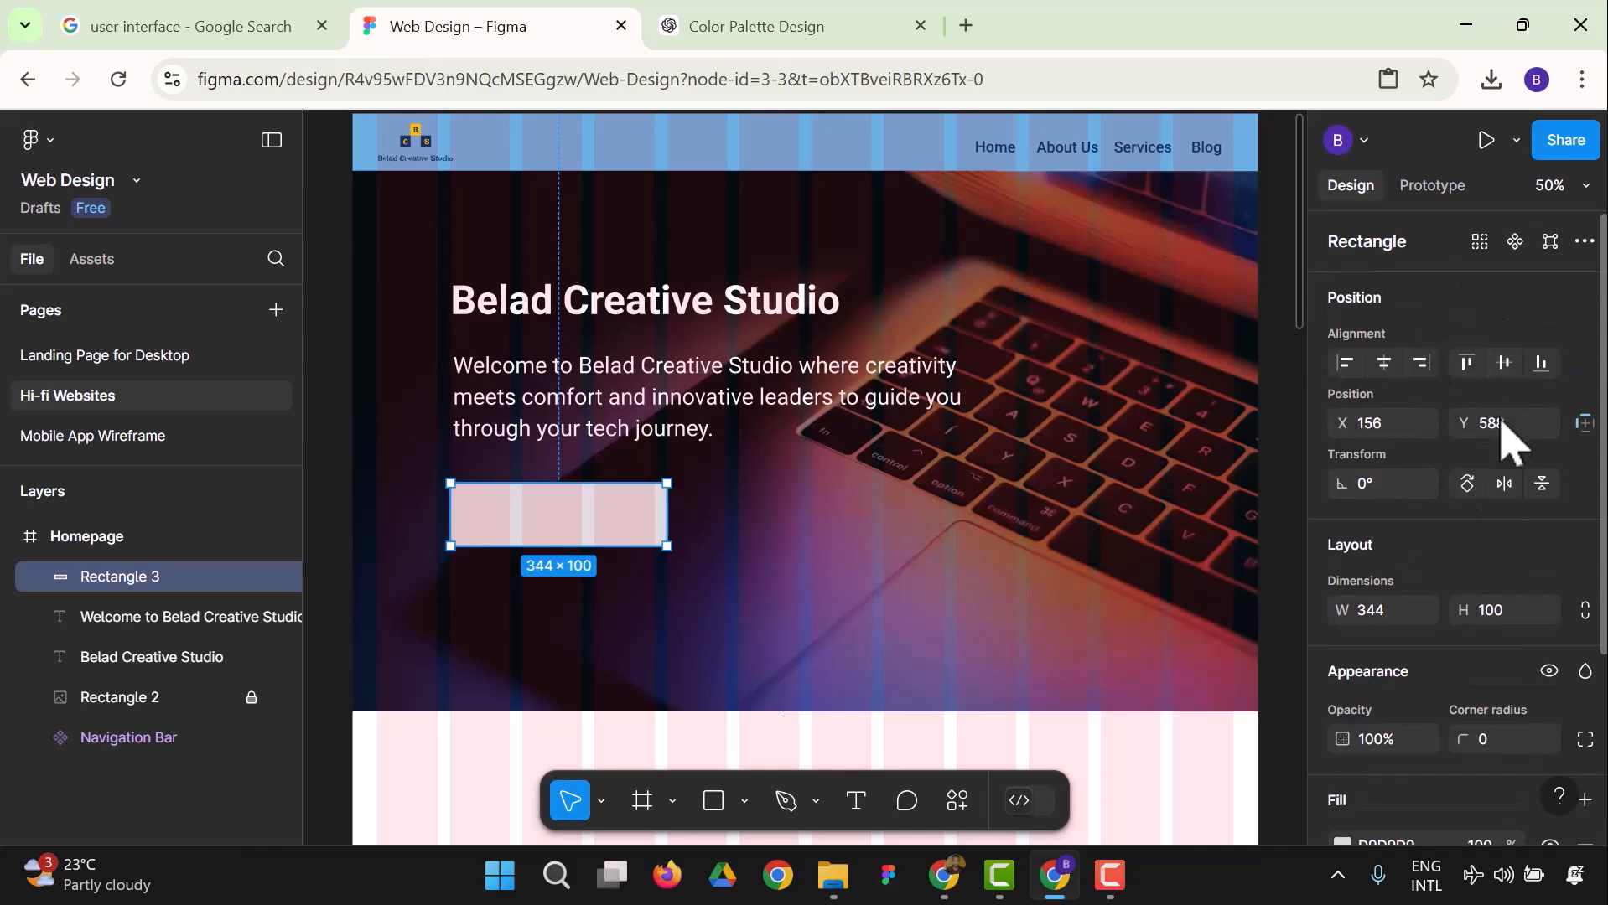
{"action": "scroll", "coordinate": [1505, 445], "scroll_direction": "down", "scroll_amount": 3}
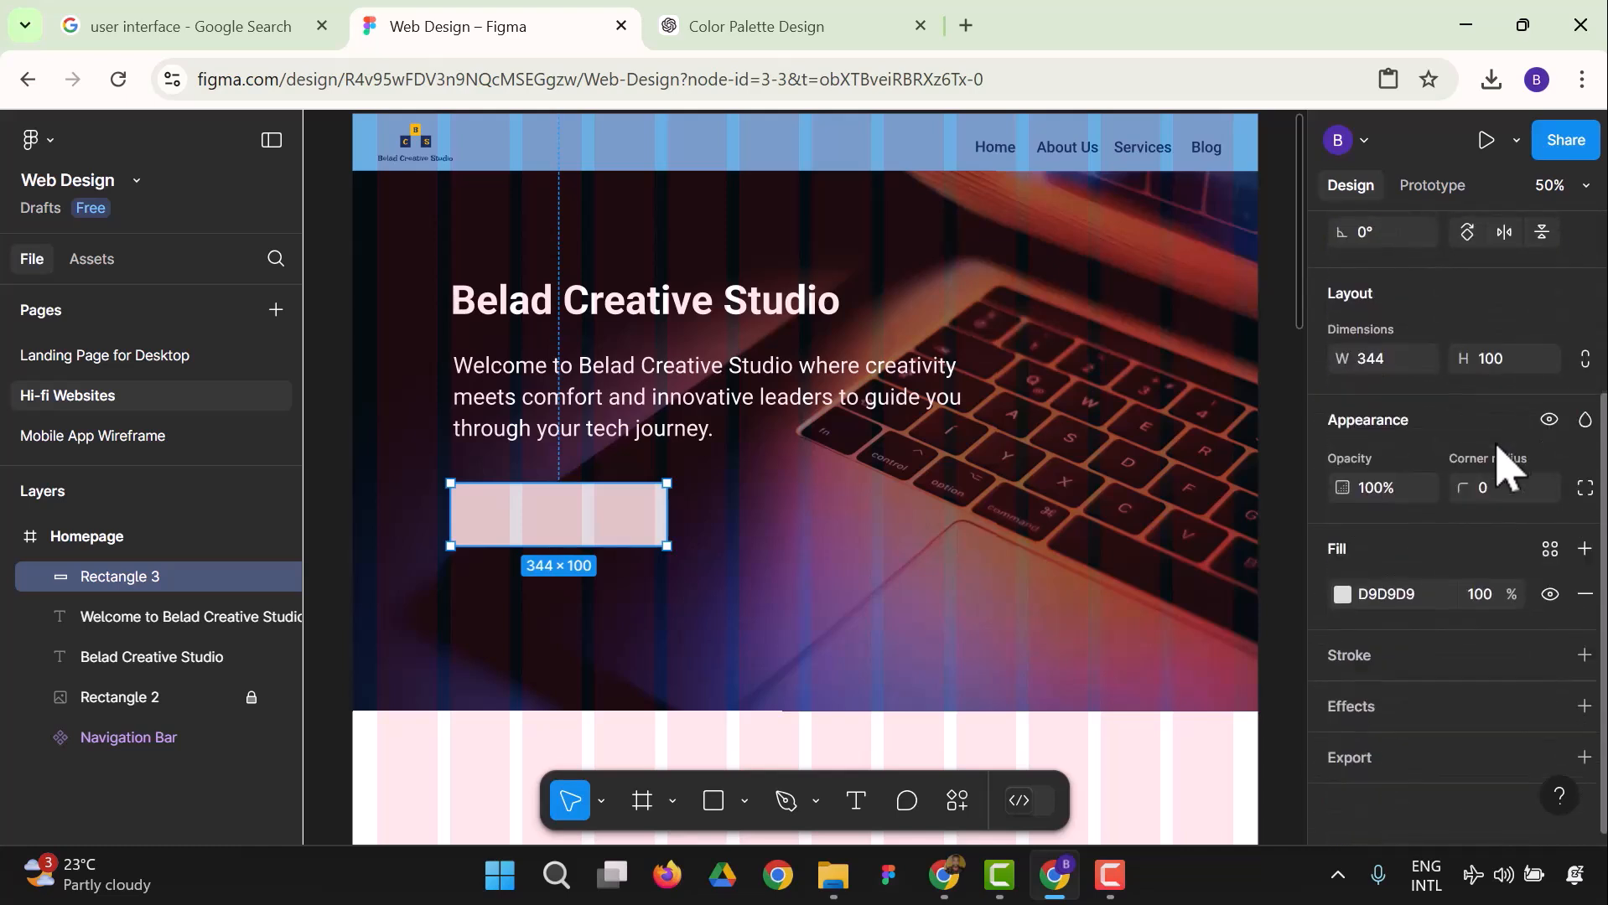
{"action": "left_click", "coordinate": [1342, 595]}
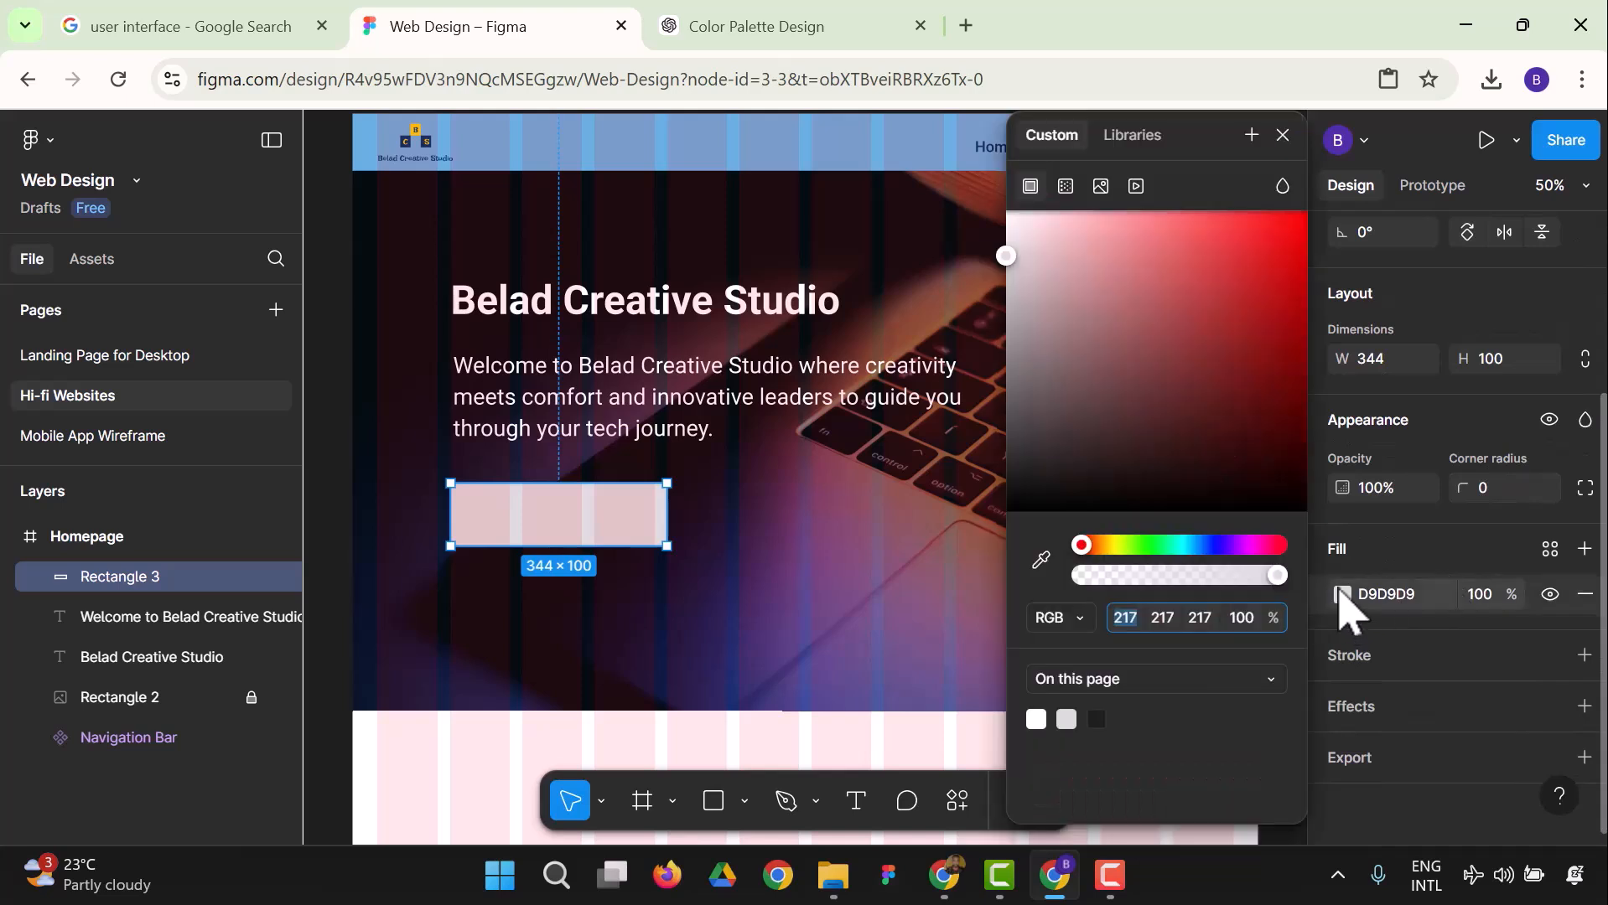
{"action": "left_click", "coordinate": [1155, 147]}
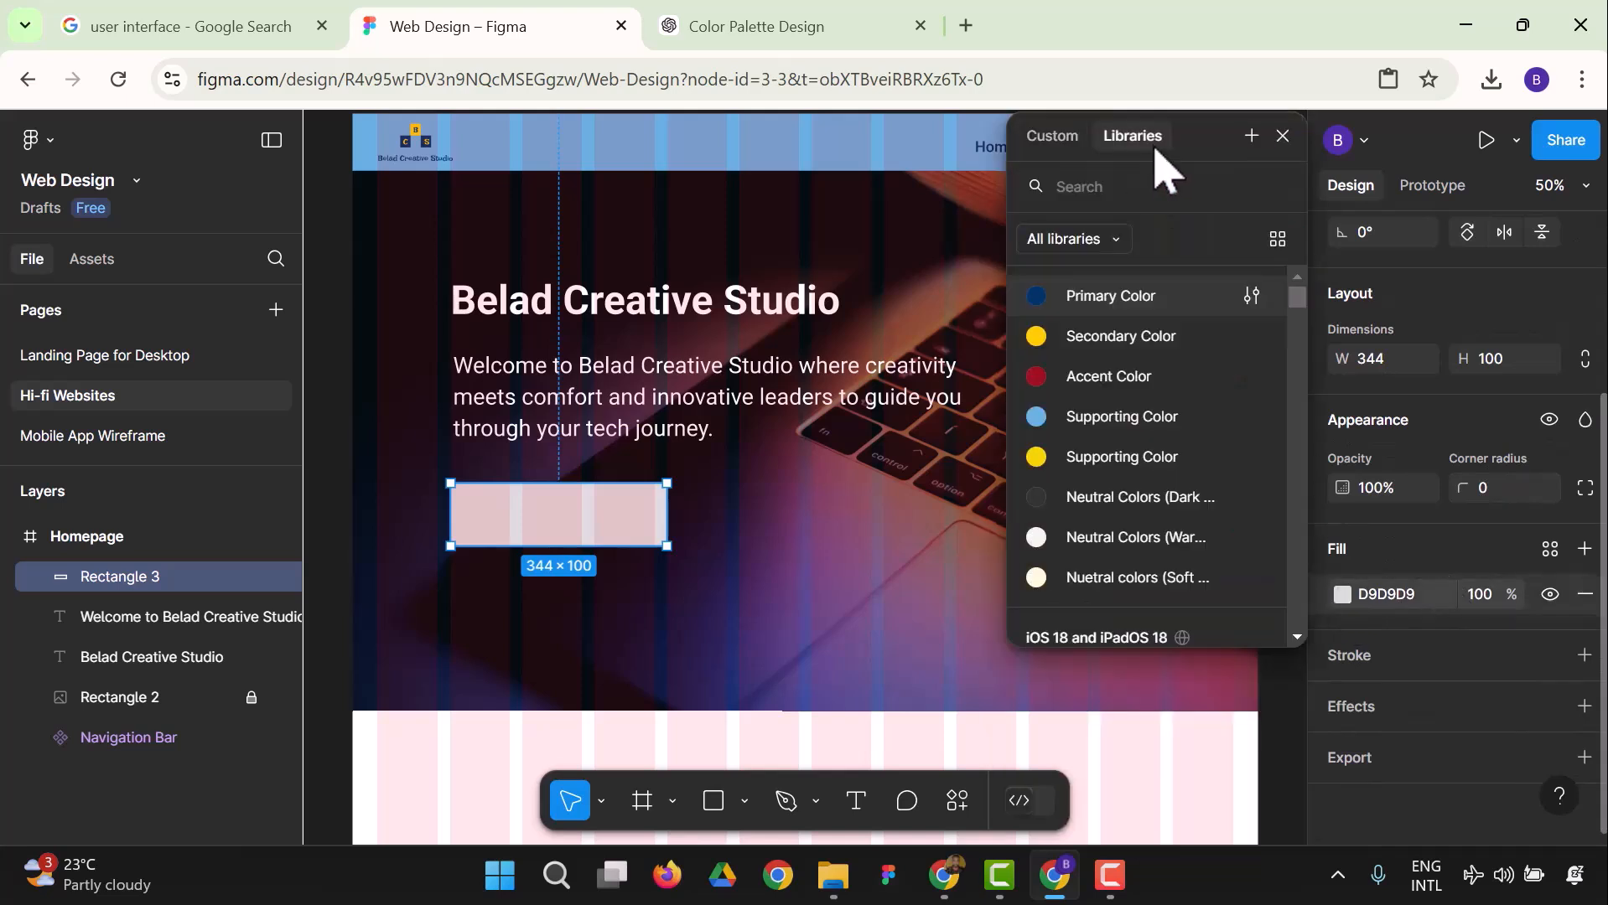
{"action": "left_click", "coordinate": [1147, 352]}
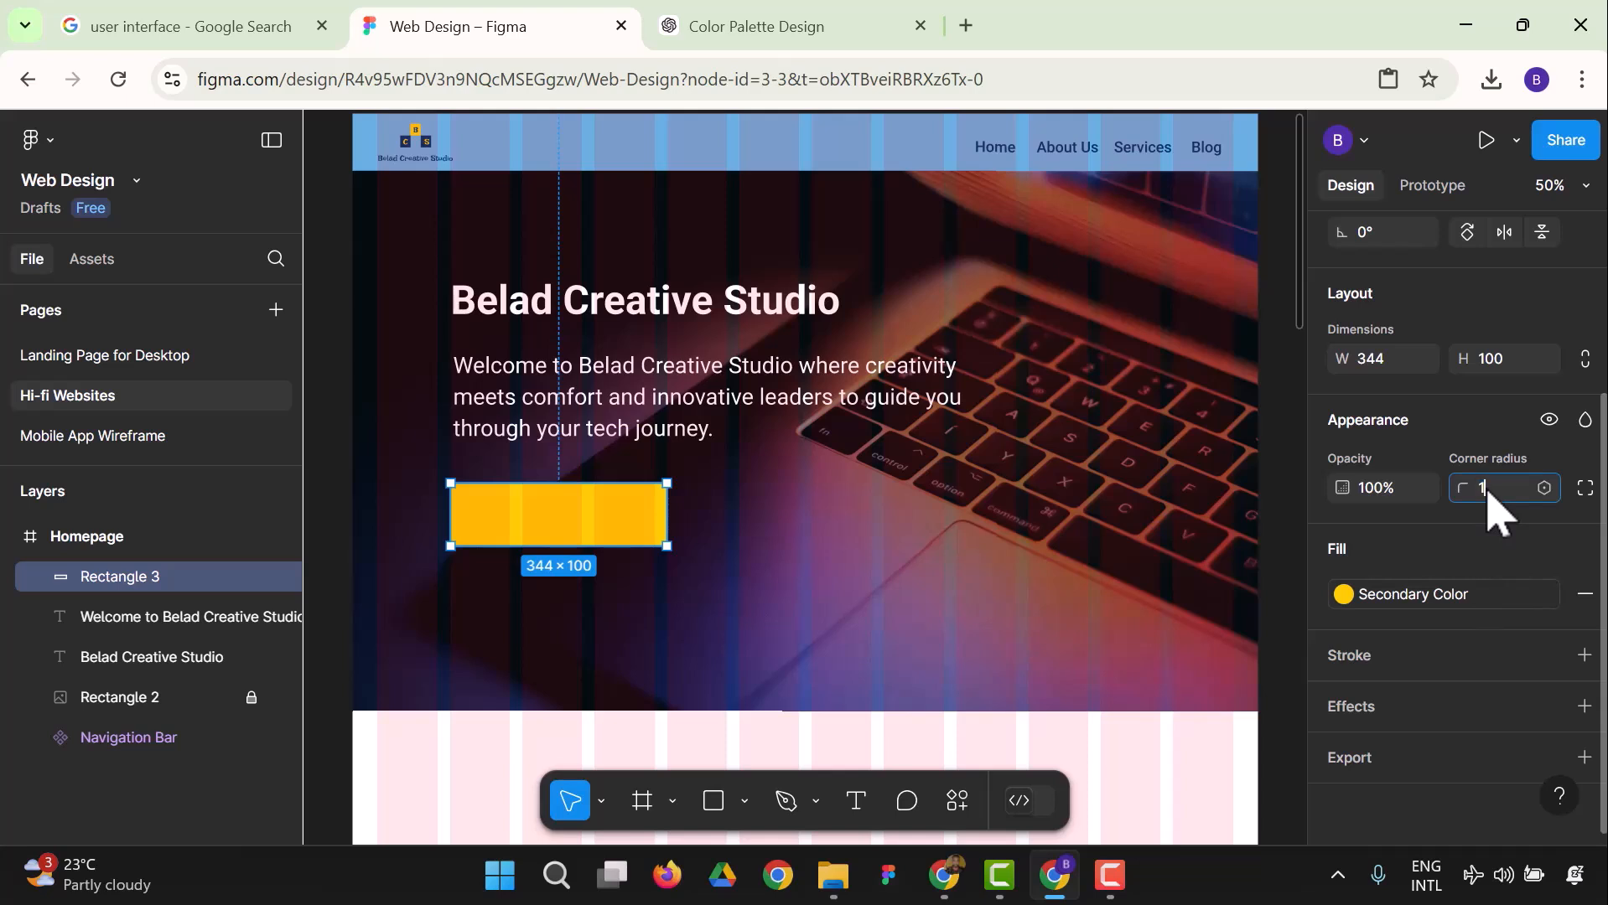
Set the yellow rectangle's corner radius to 30 after trying 10, and leave the rectangle selected.
{"action": "key", "text": "Return"}
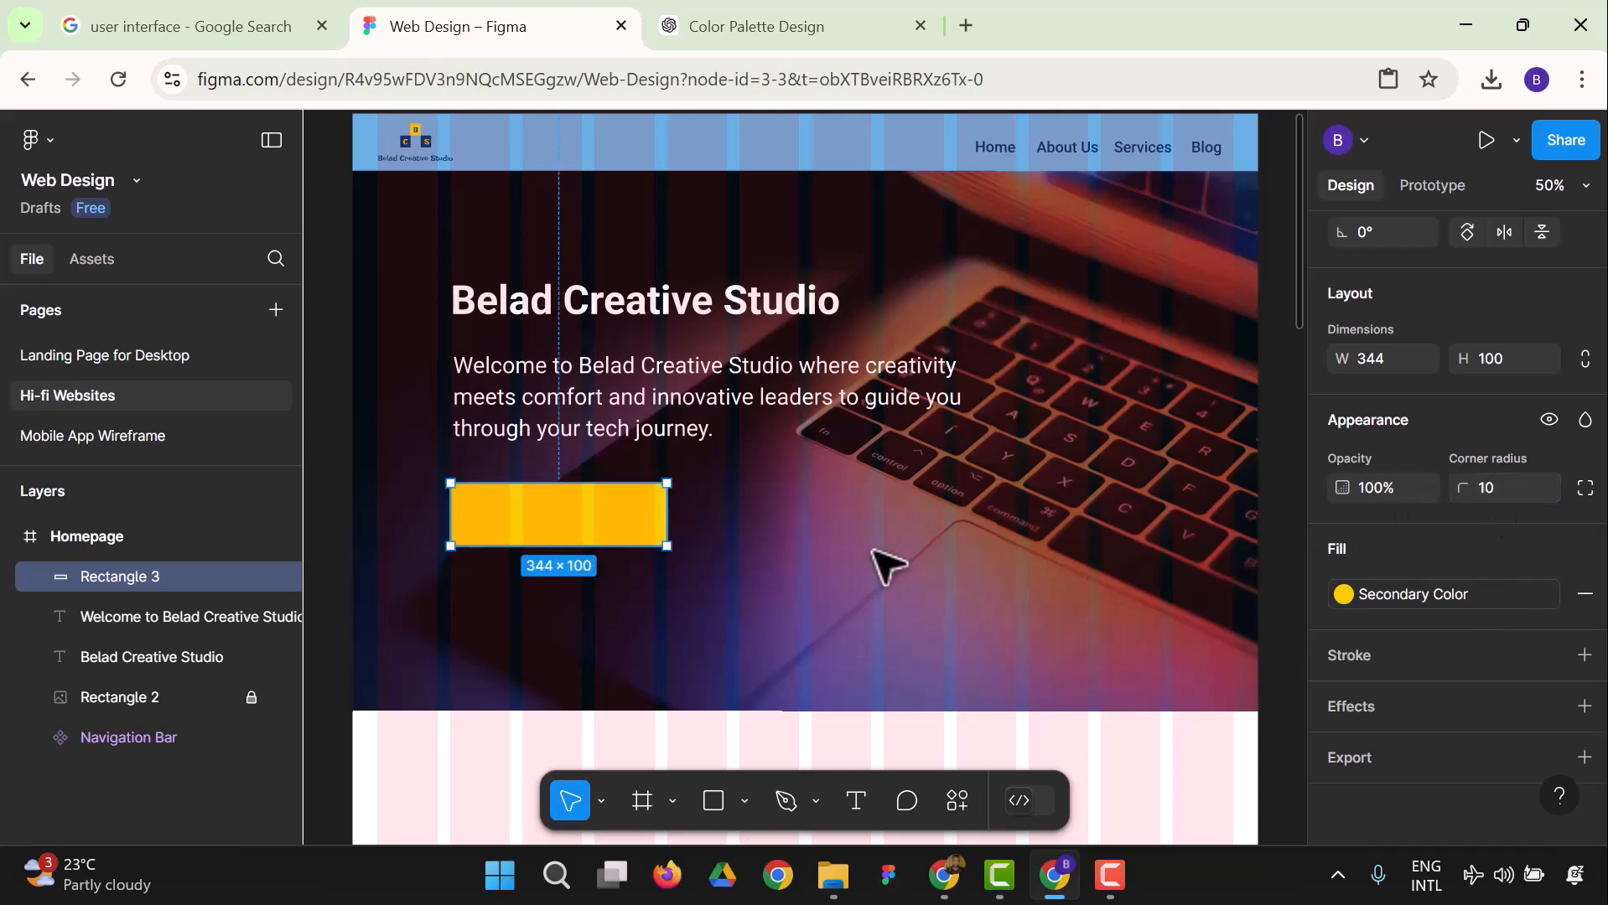
{"action": "left_click", "coordinate": [1490, 495]}
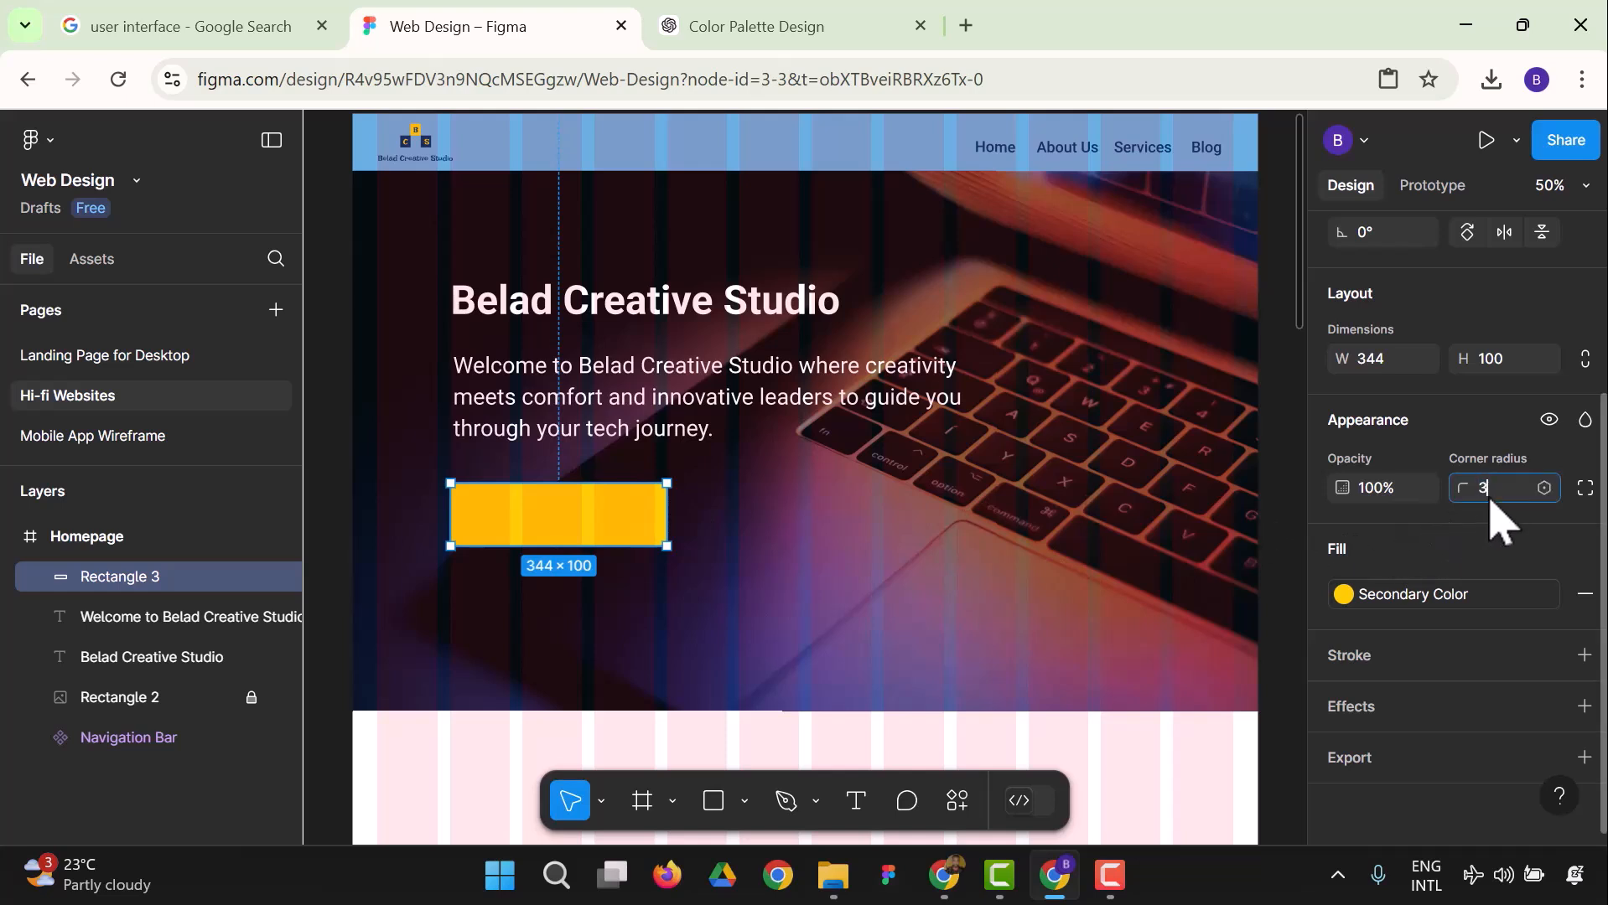
{"action": "key", "text": "Return"}
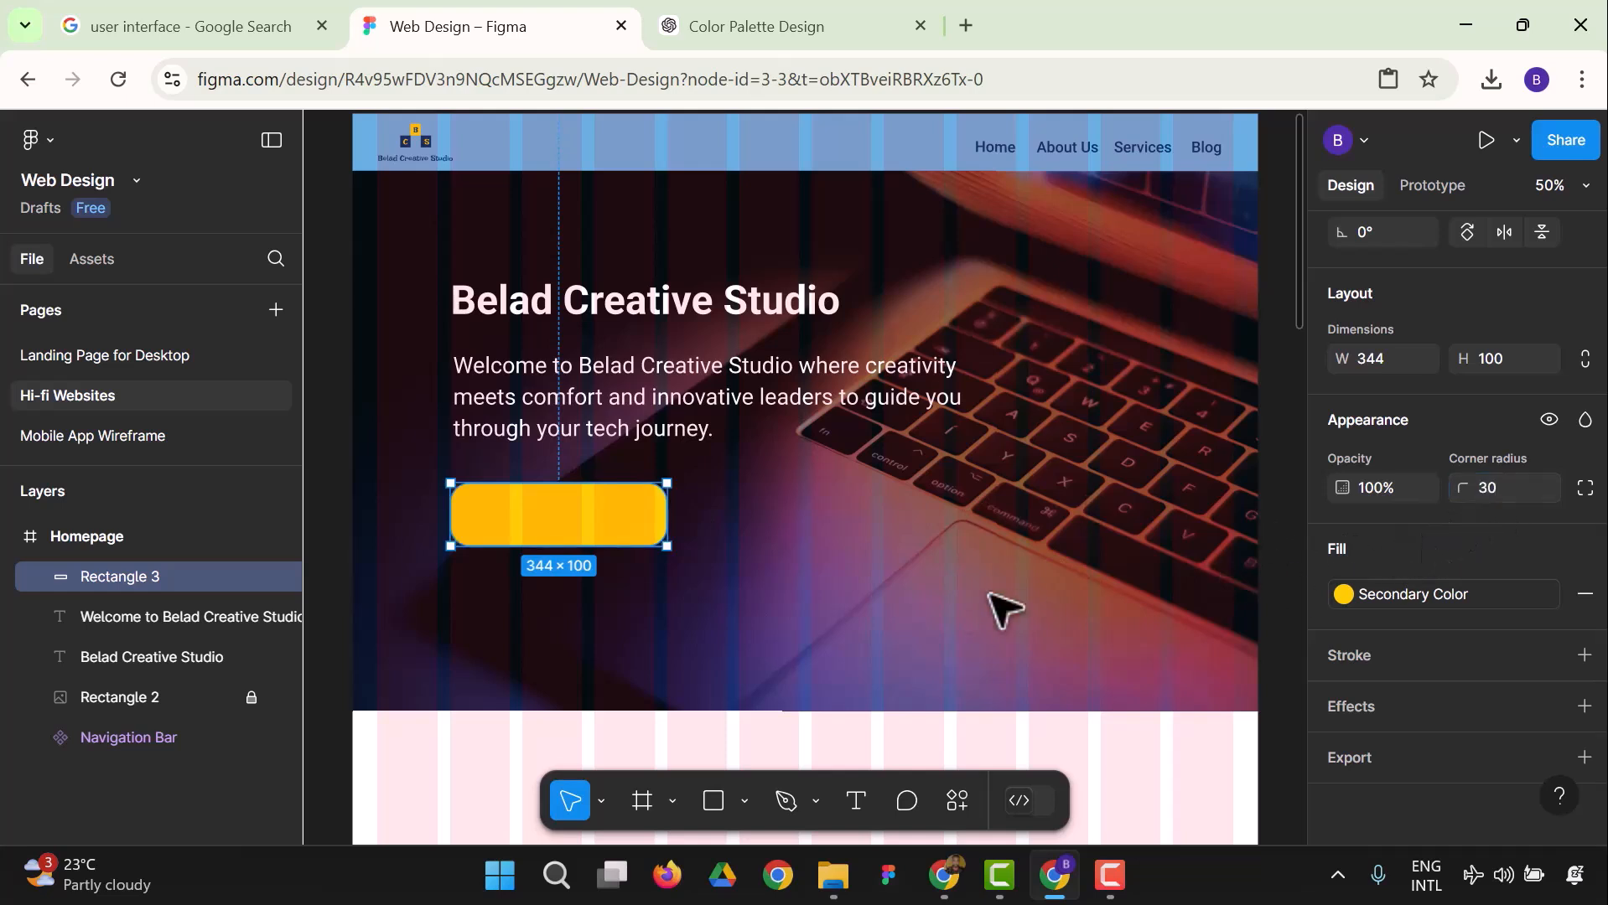
{"action": "left_click", "coordinate": [953, 608]}
{"action": "left_click", "coordinate": [570, 537]}
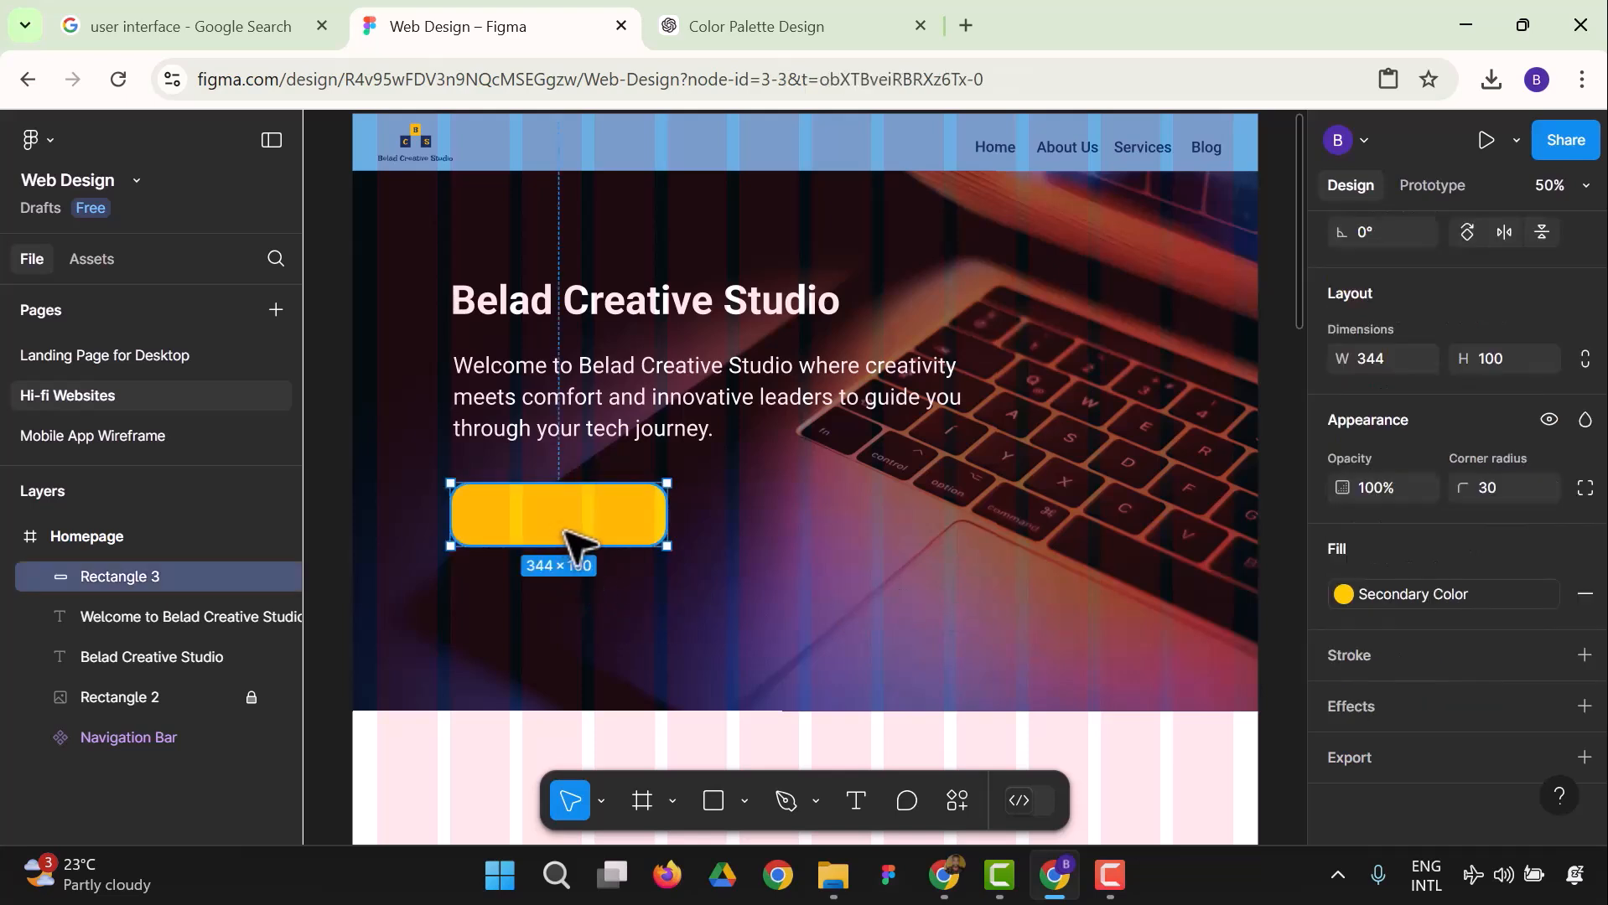
Widen the yellow rectangle to about 418 by extending its right edge, keeping its height.
{"action": "left_click", "coordinate": [631, 635]}
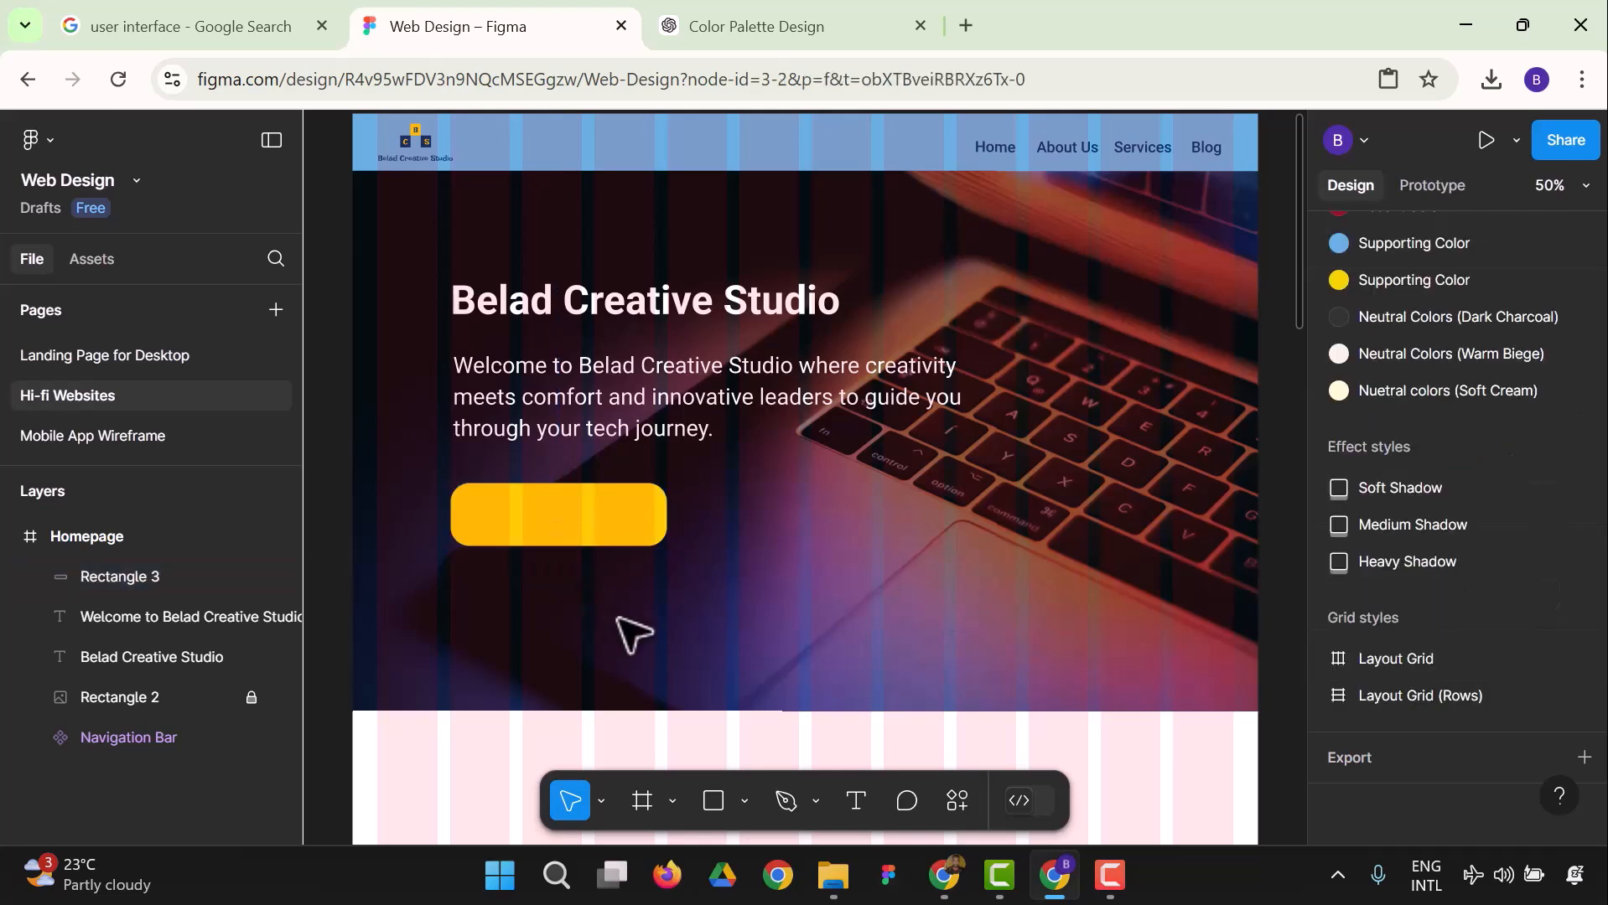
{"action": "left_click", "coordinate": [651, 541]}
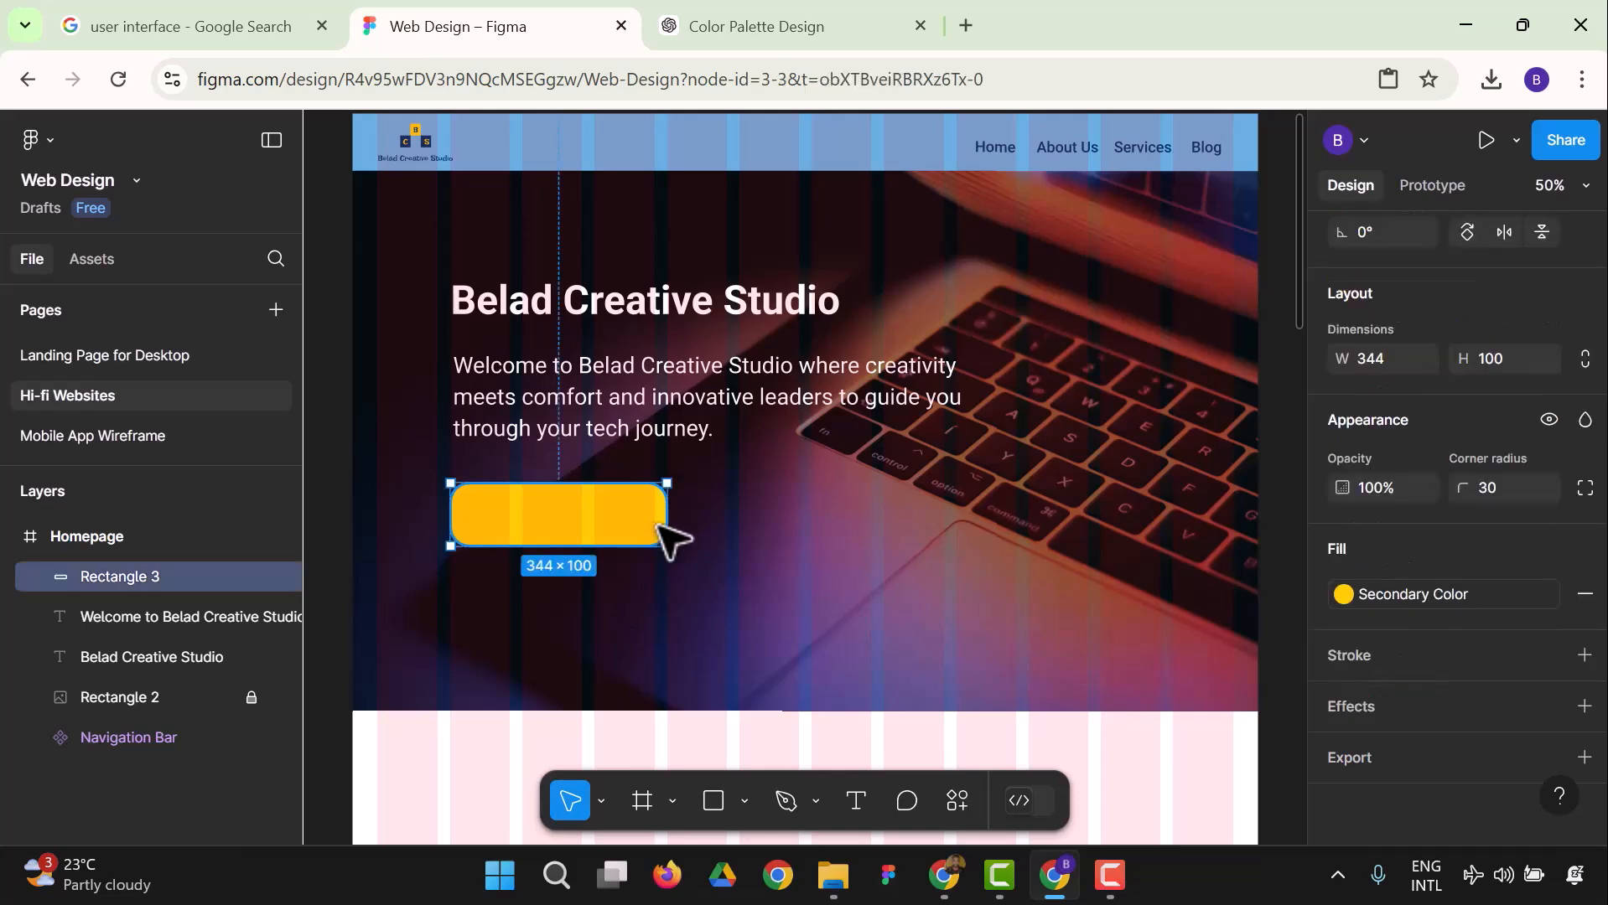
{"action": "left_click_drag", "start_coordinate": [665, 520], "coordinate": [717, 520]}
{"action": "left_click", "coordinate": [735, 632]}
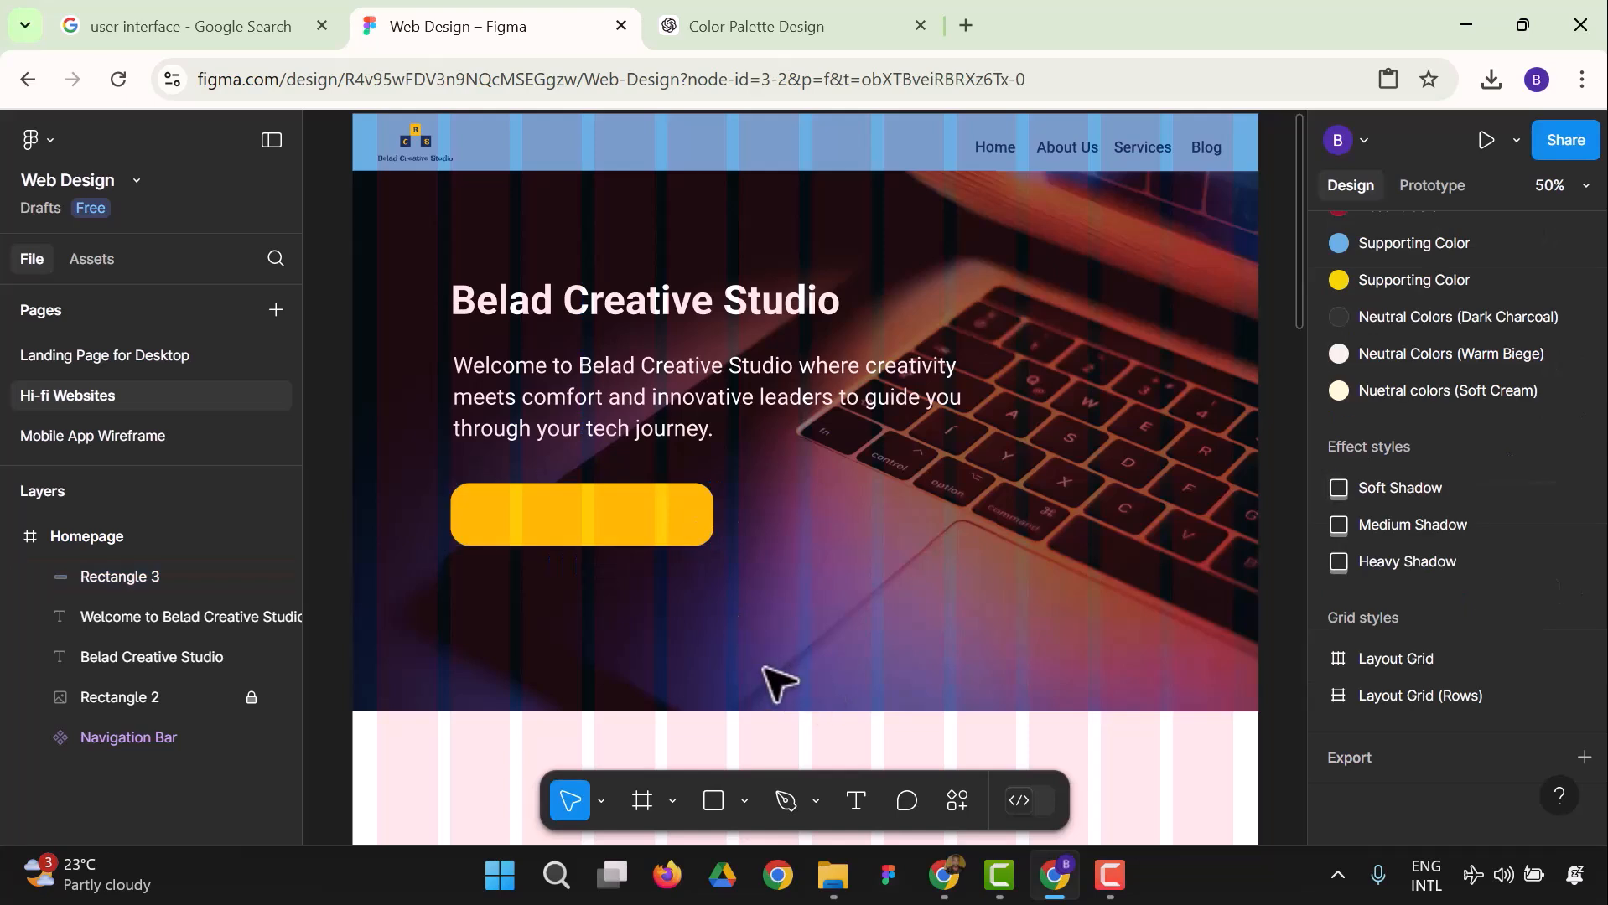
{"action": "left_click", "coordinate": [704, 538]}
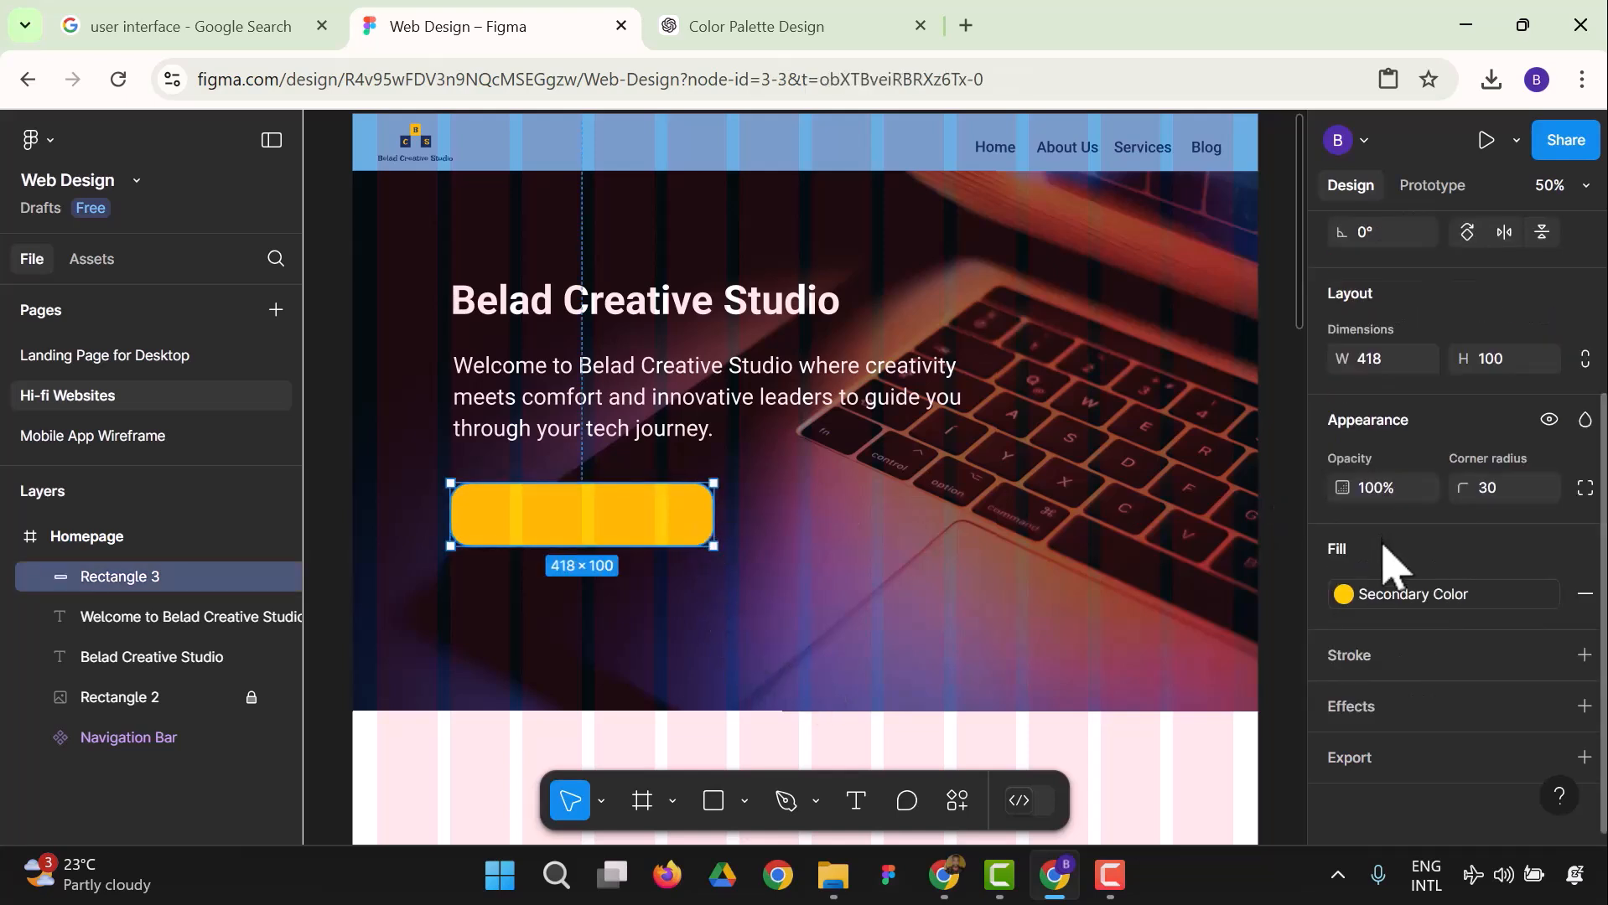
{"action": "scroll", "coordinate": [1399, 645], "scroll_direction": "up", "scroll_amount": 3}
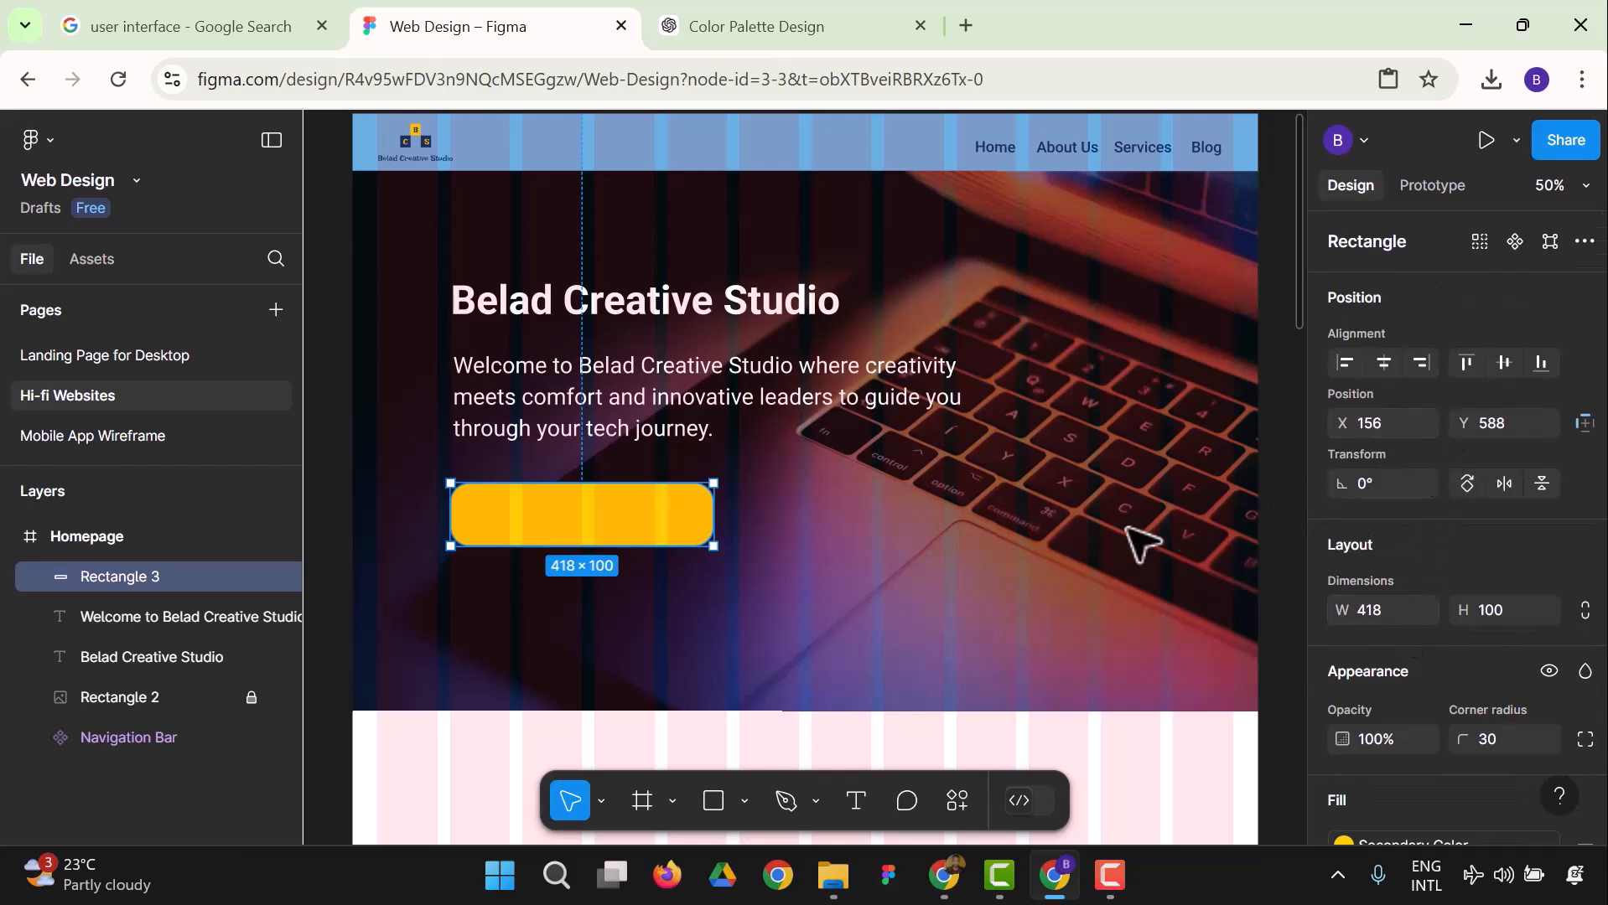
{"action": "left_click", "coordinate": [802, 563]}
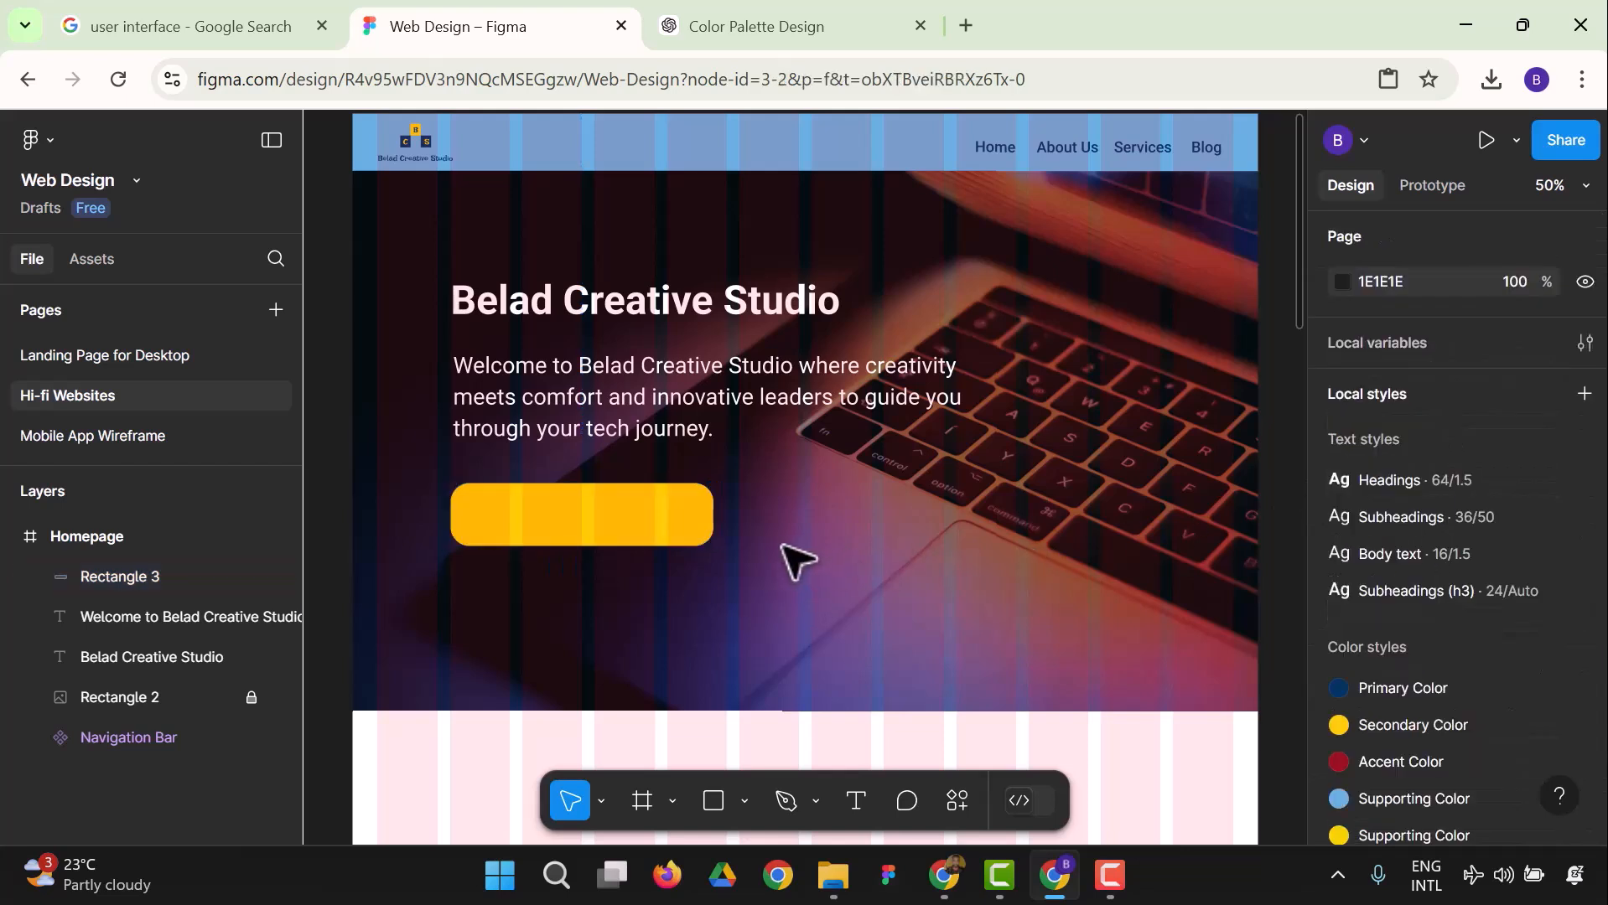
Duplicate the welcome text, place the copy over the yellow rectangle and bring it in front of the rectangle in the layer order.
{"action": "left_click", "coordinate": [668, 317]}
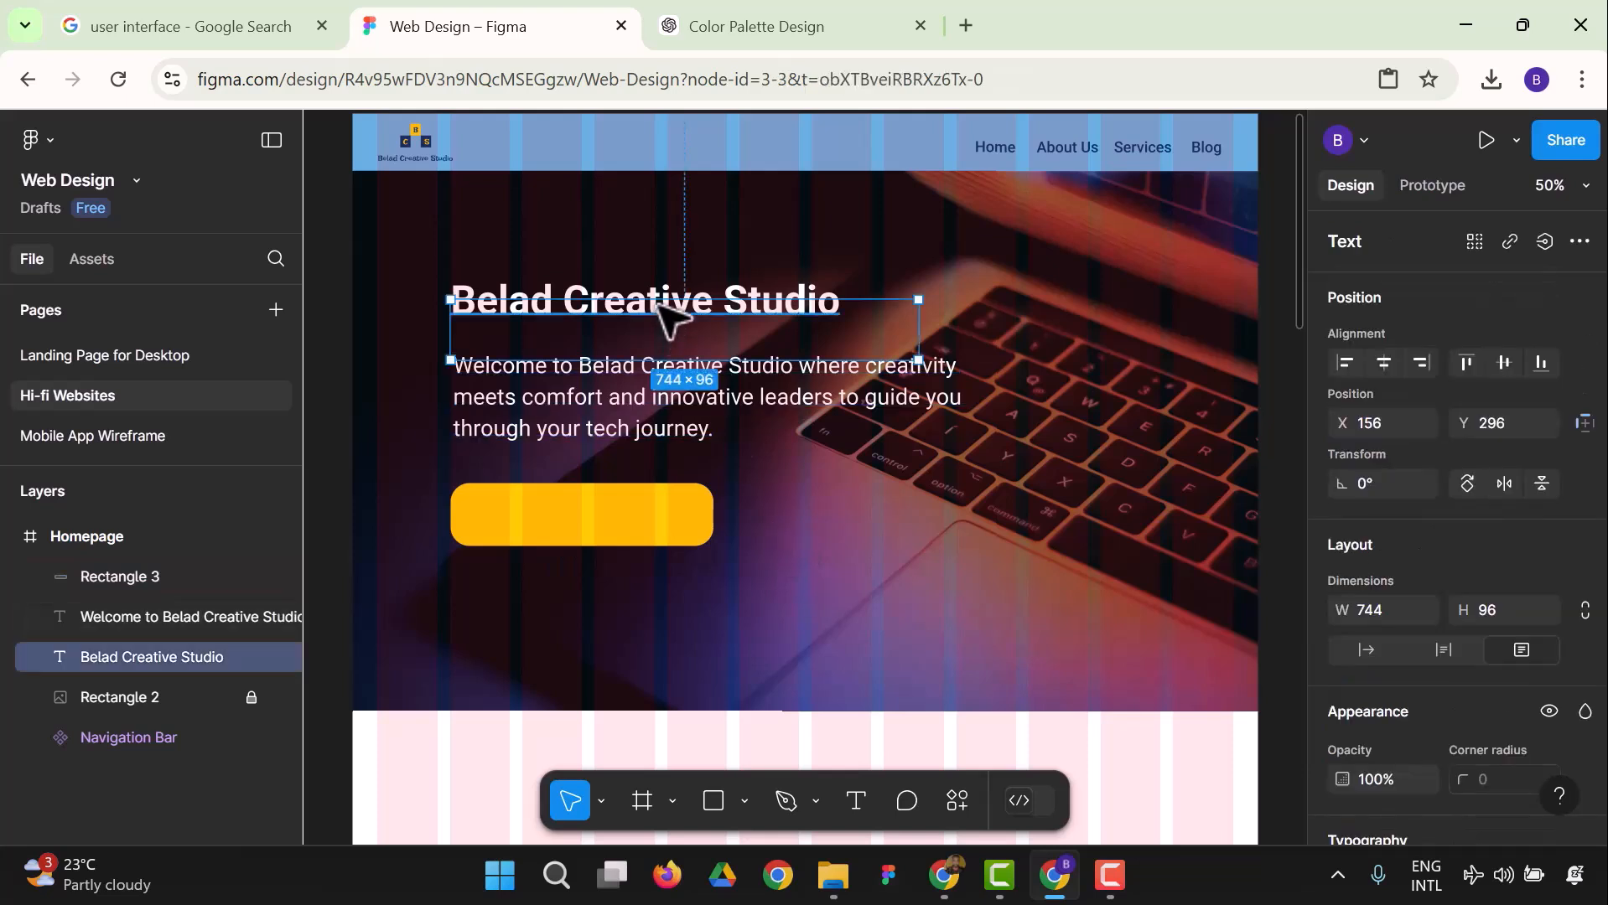
{"action": "left_click", "coordinate": [543, 402]}
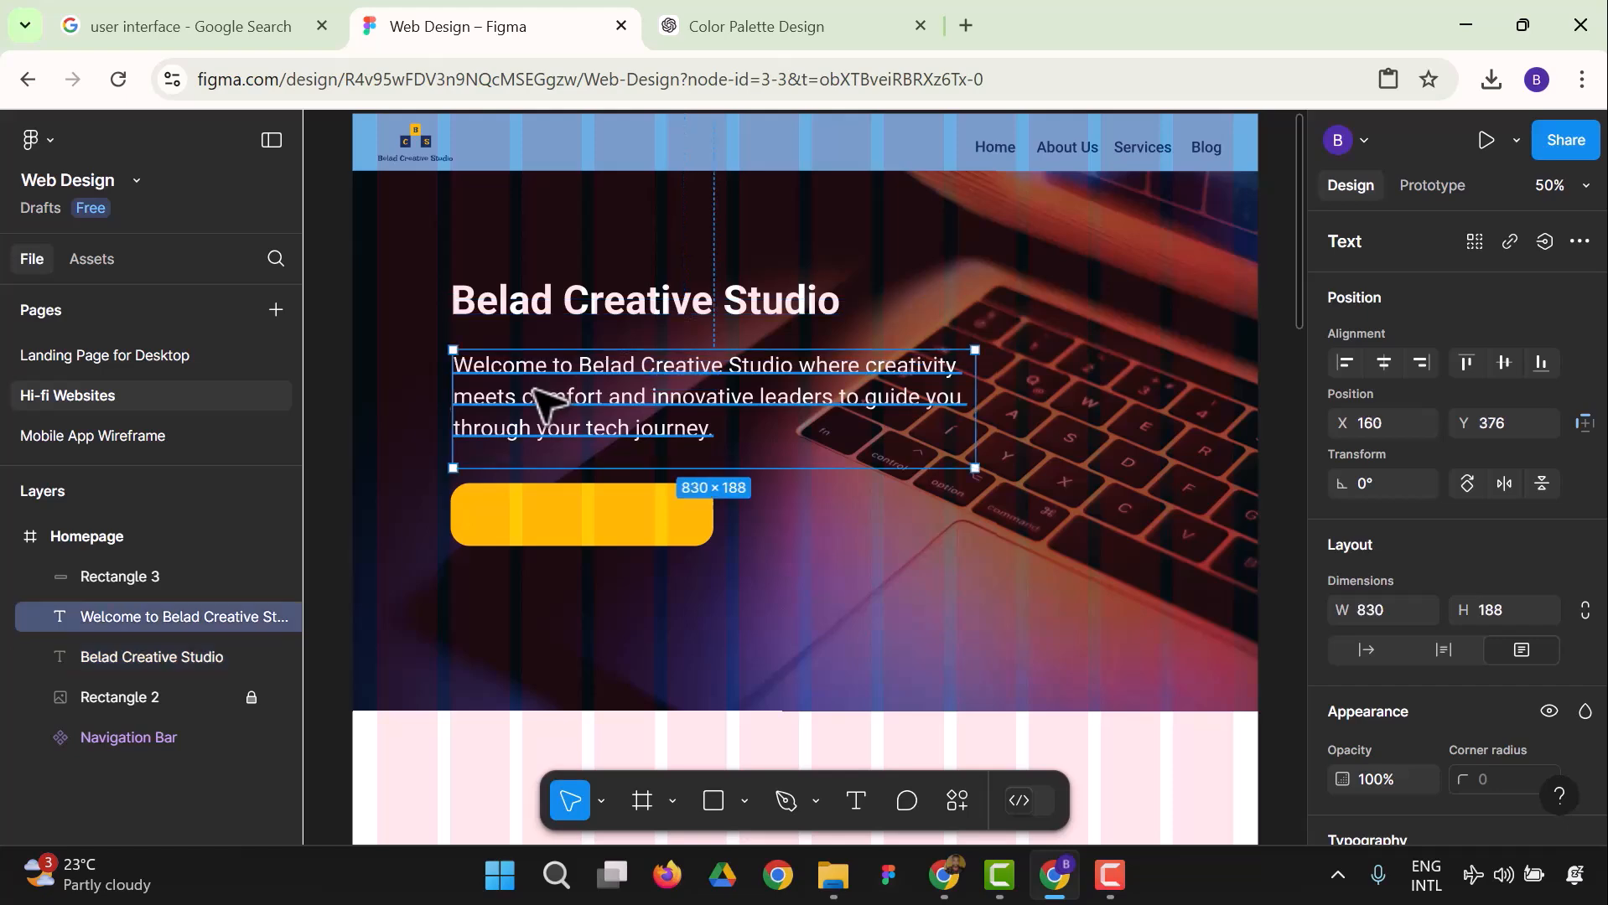
{"action": "key", "text": "ctrl+d"}
{"action": "left_click_drag", "start_coordinate": [540, 394], "coordinate": [553, 537]}
{"action": "left_click_drag", "start_coordinate": [179, 638], "coordinate": [179, 577]}
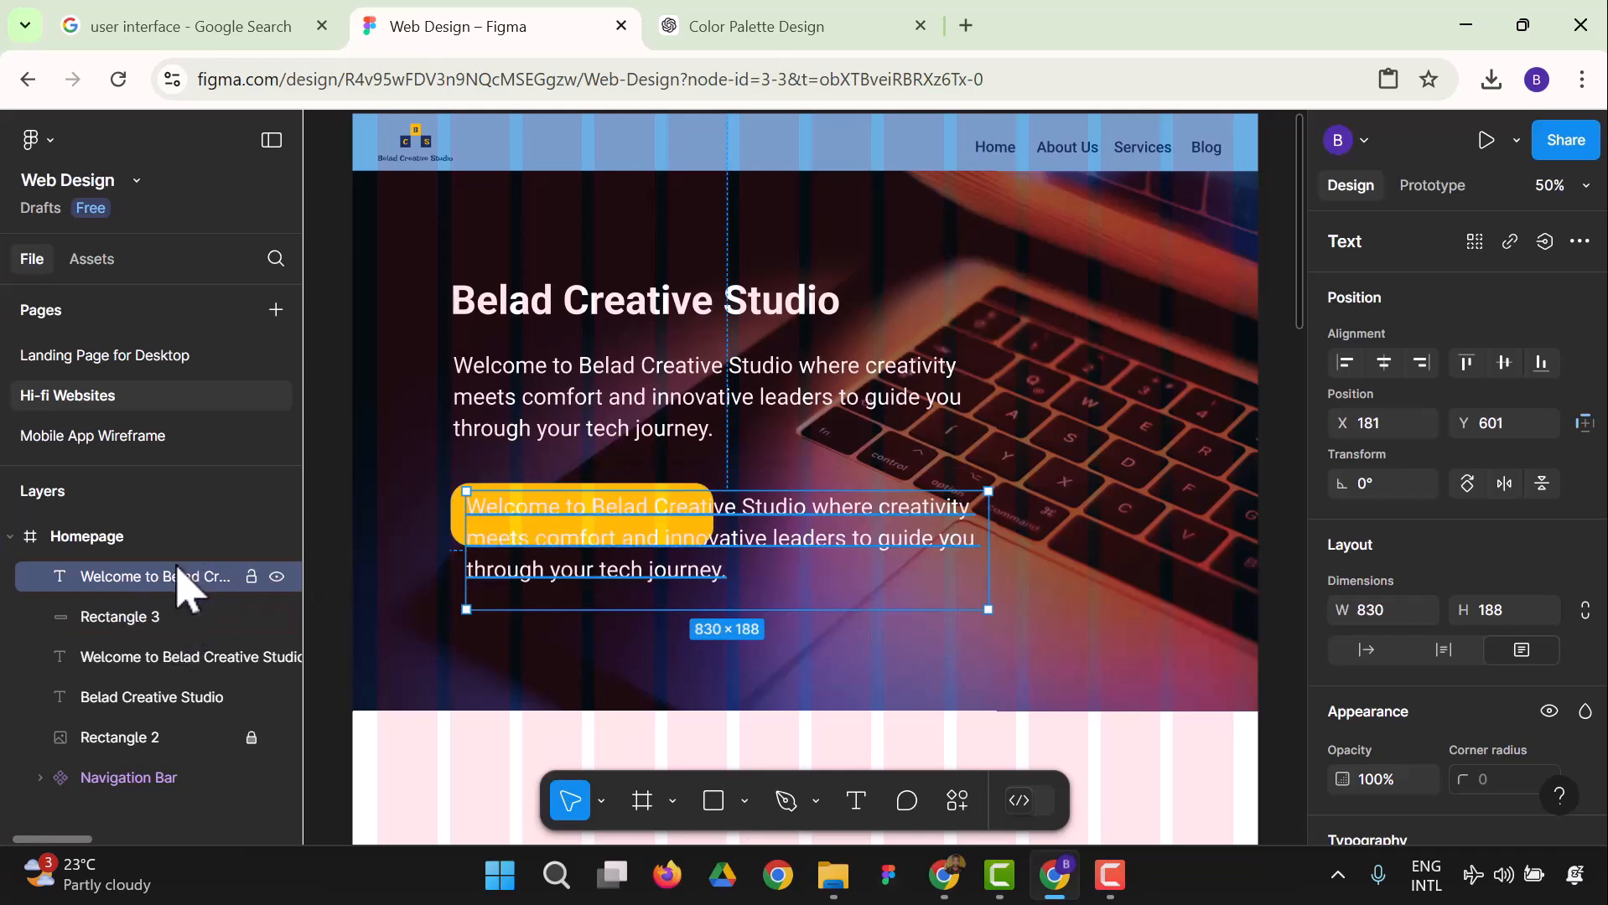
Replace the copied text with "Learn More" and fit its text box to about 299 × 59 inside the yellow button.
{"action": "double_click", "coordinate": [704, 541]}
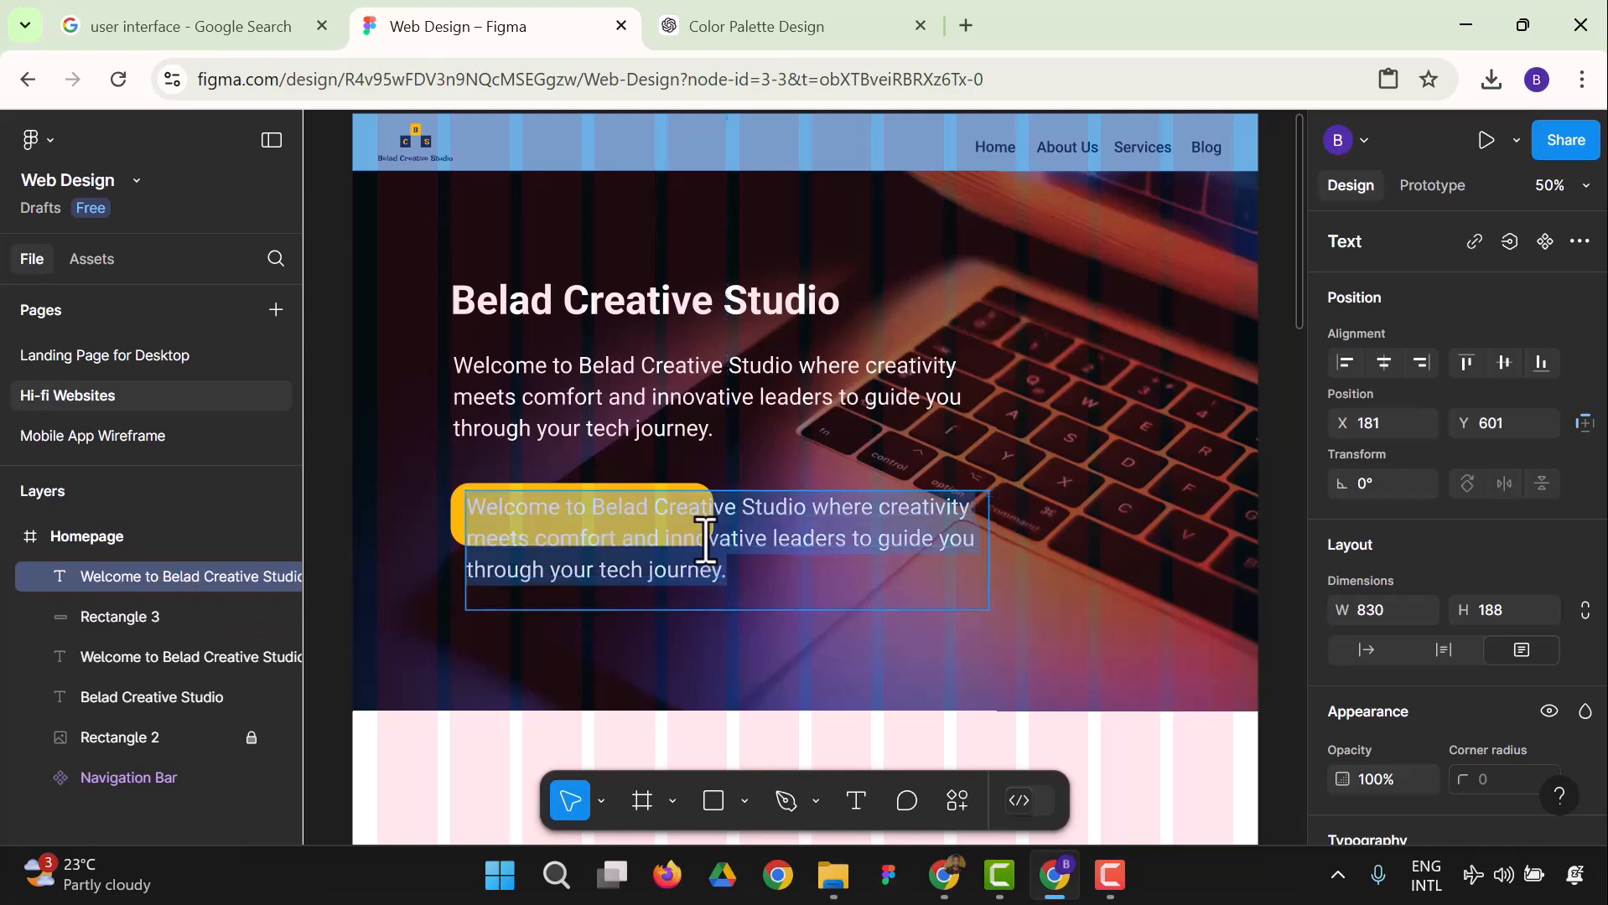
{"action": "type", "text": "Learn More"}
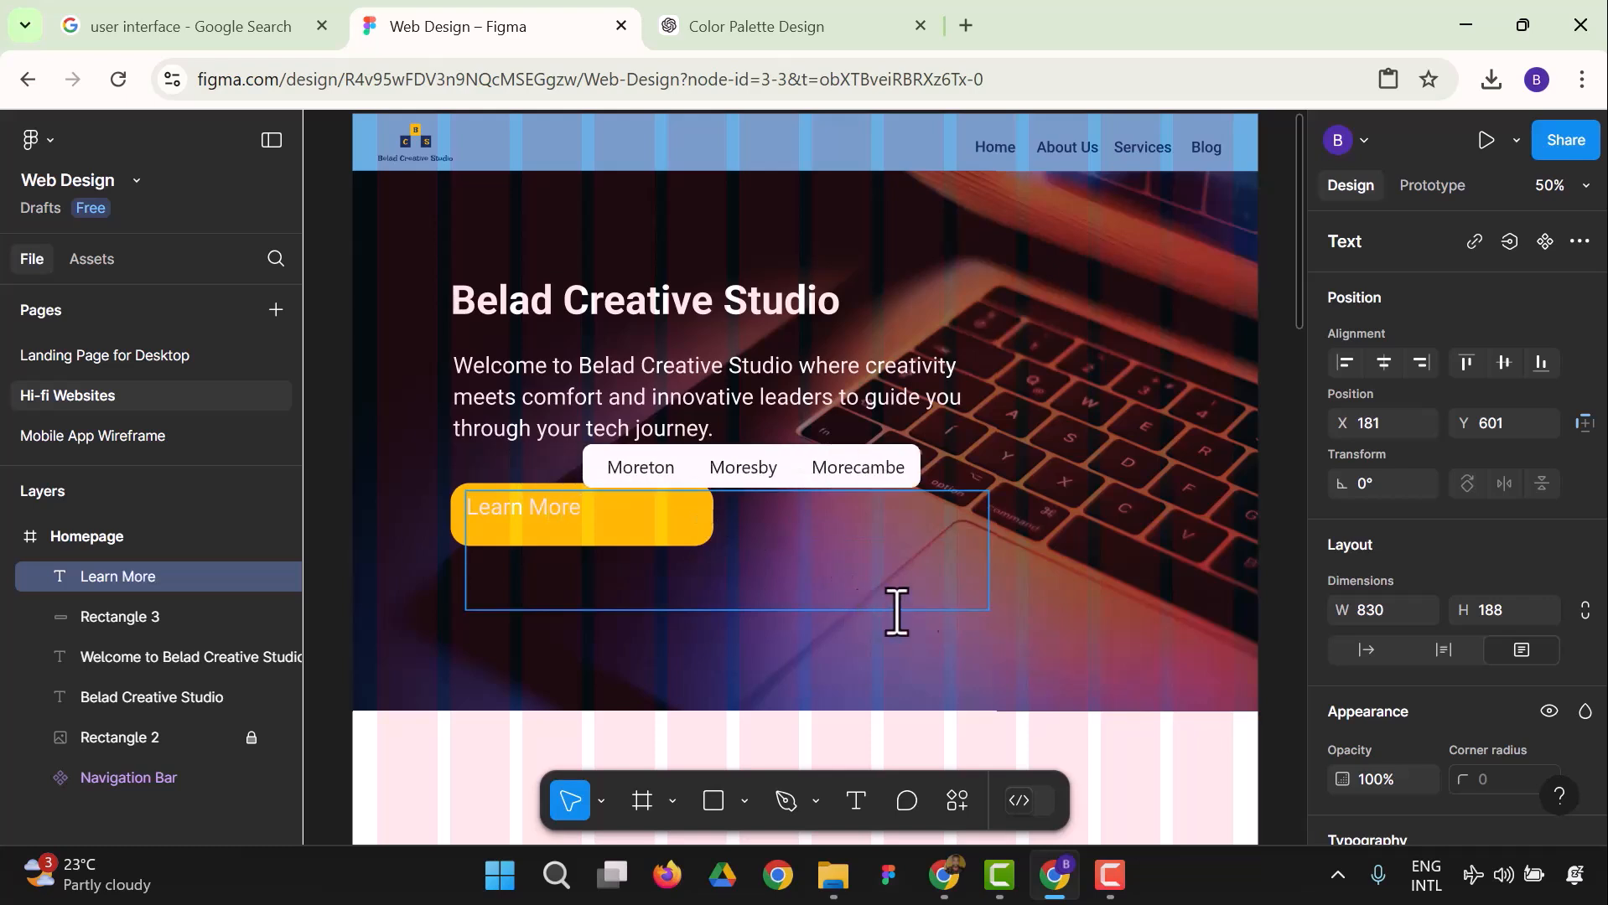
{"action": "key", "text": "Escape"}
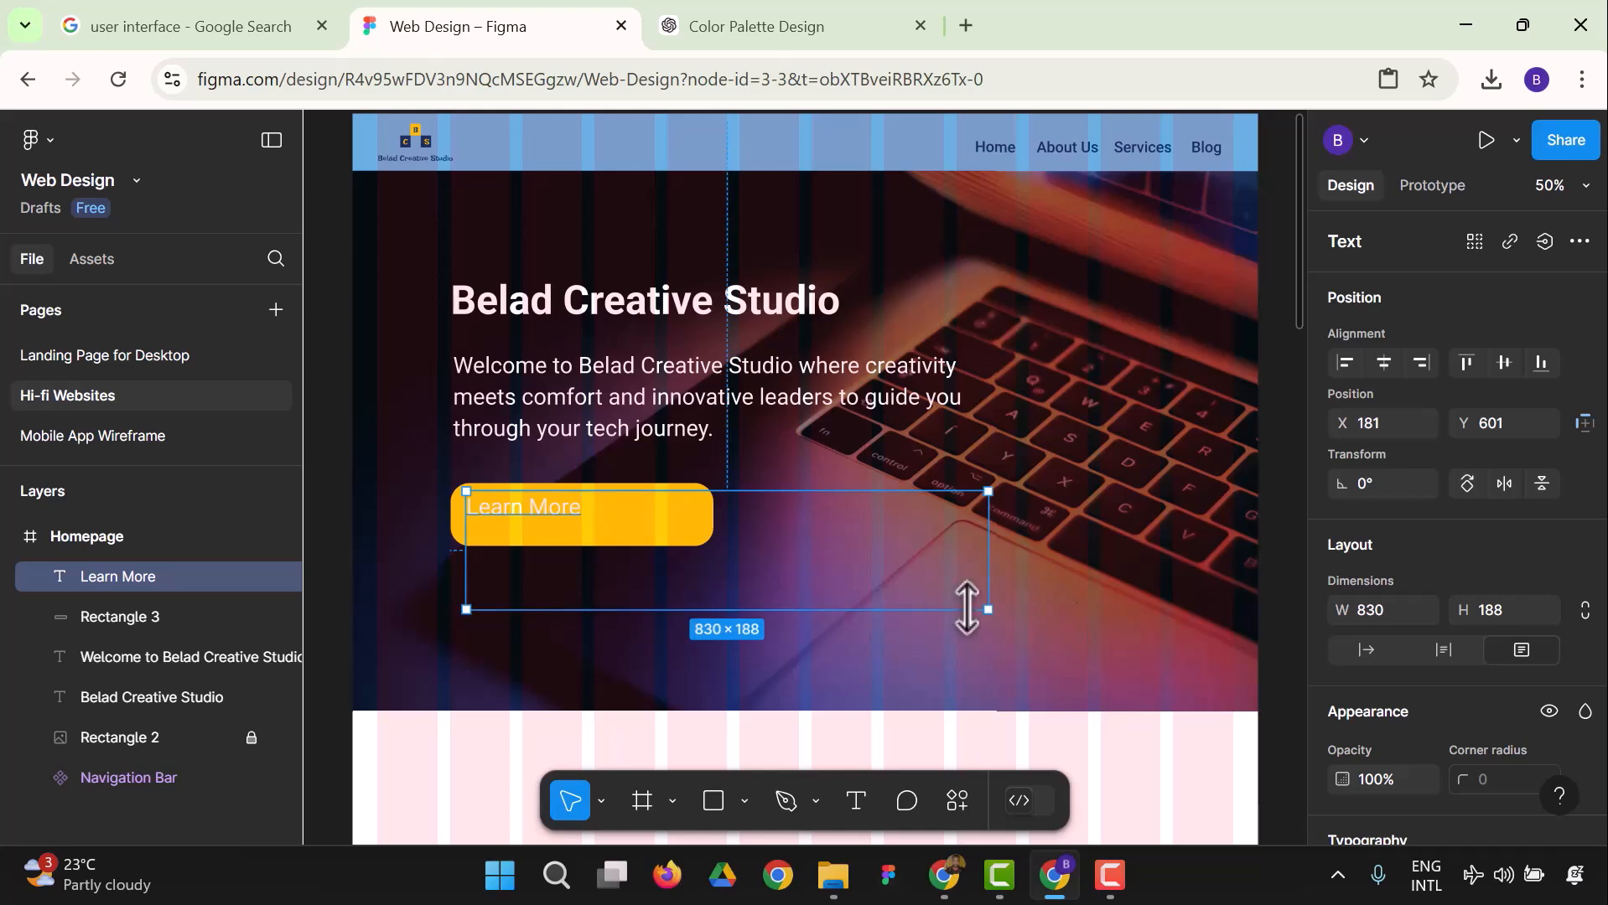
{"action": "left_click_drag", "start_coordinate": [988, 609], "coordinate": [610, 523]}
{"action": "left_click", "coordinate": [620, 558]}
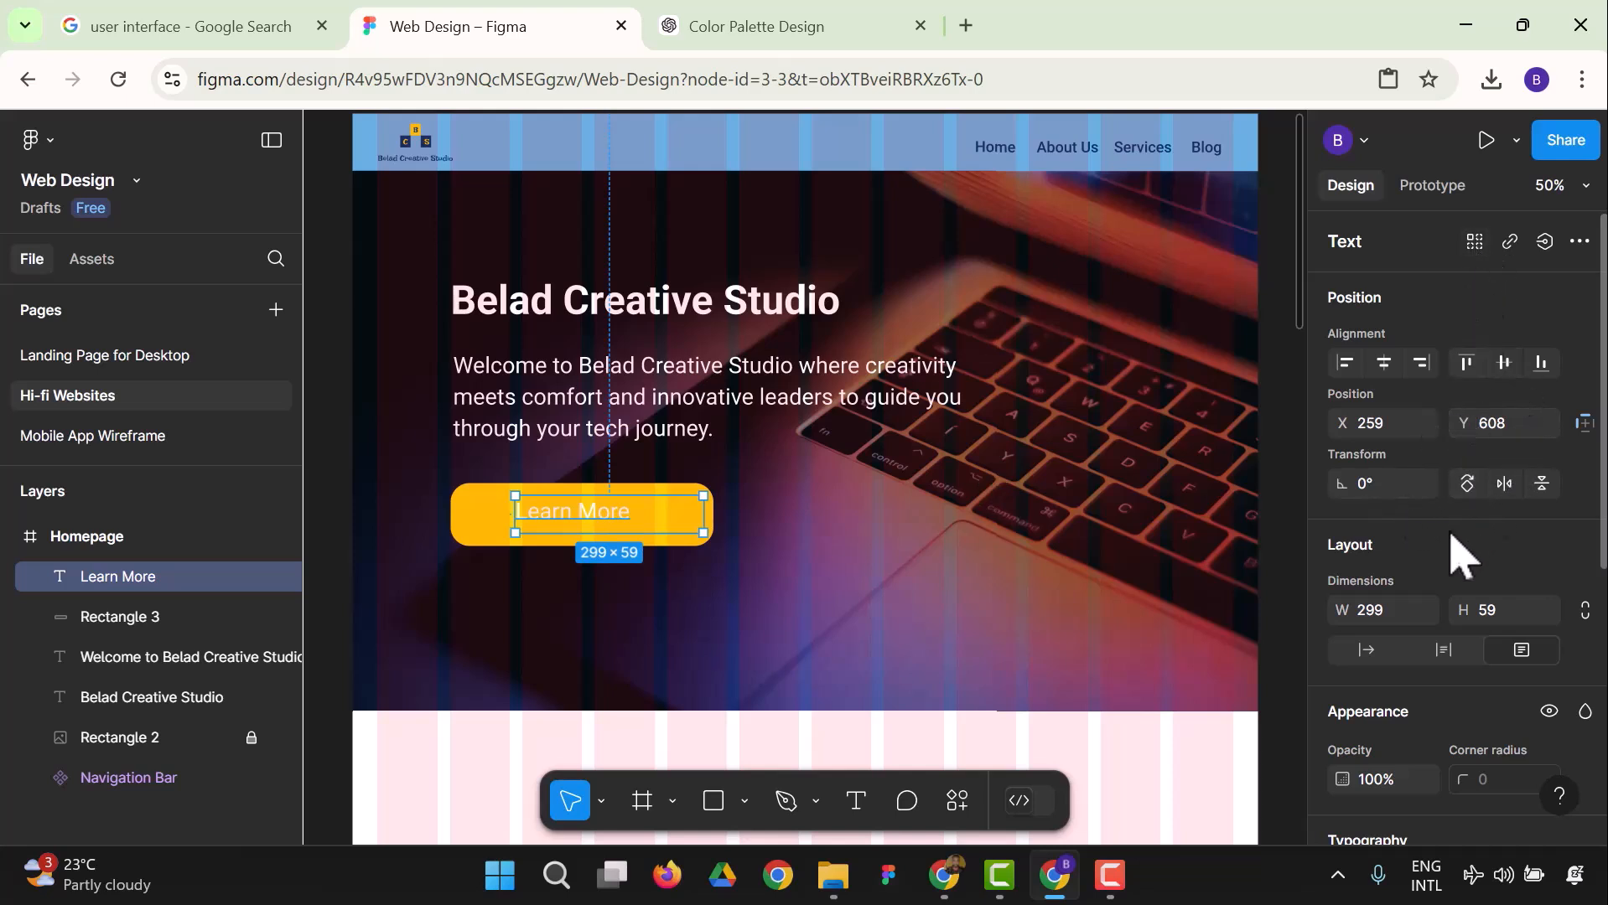
Try the Headings text style on the "Learn More" label and return it to Subheadings.
{"action": "scroll", "coordinate": [1546, 595], "scroll_direction": "down", "scroll_amount": 3}
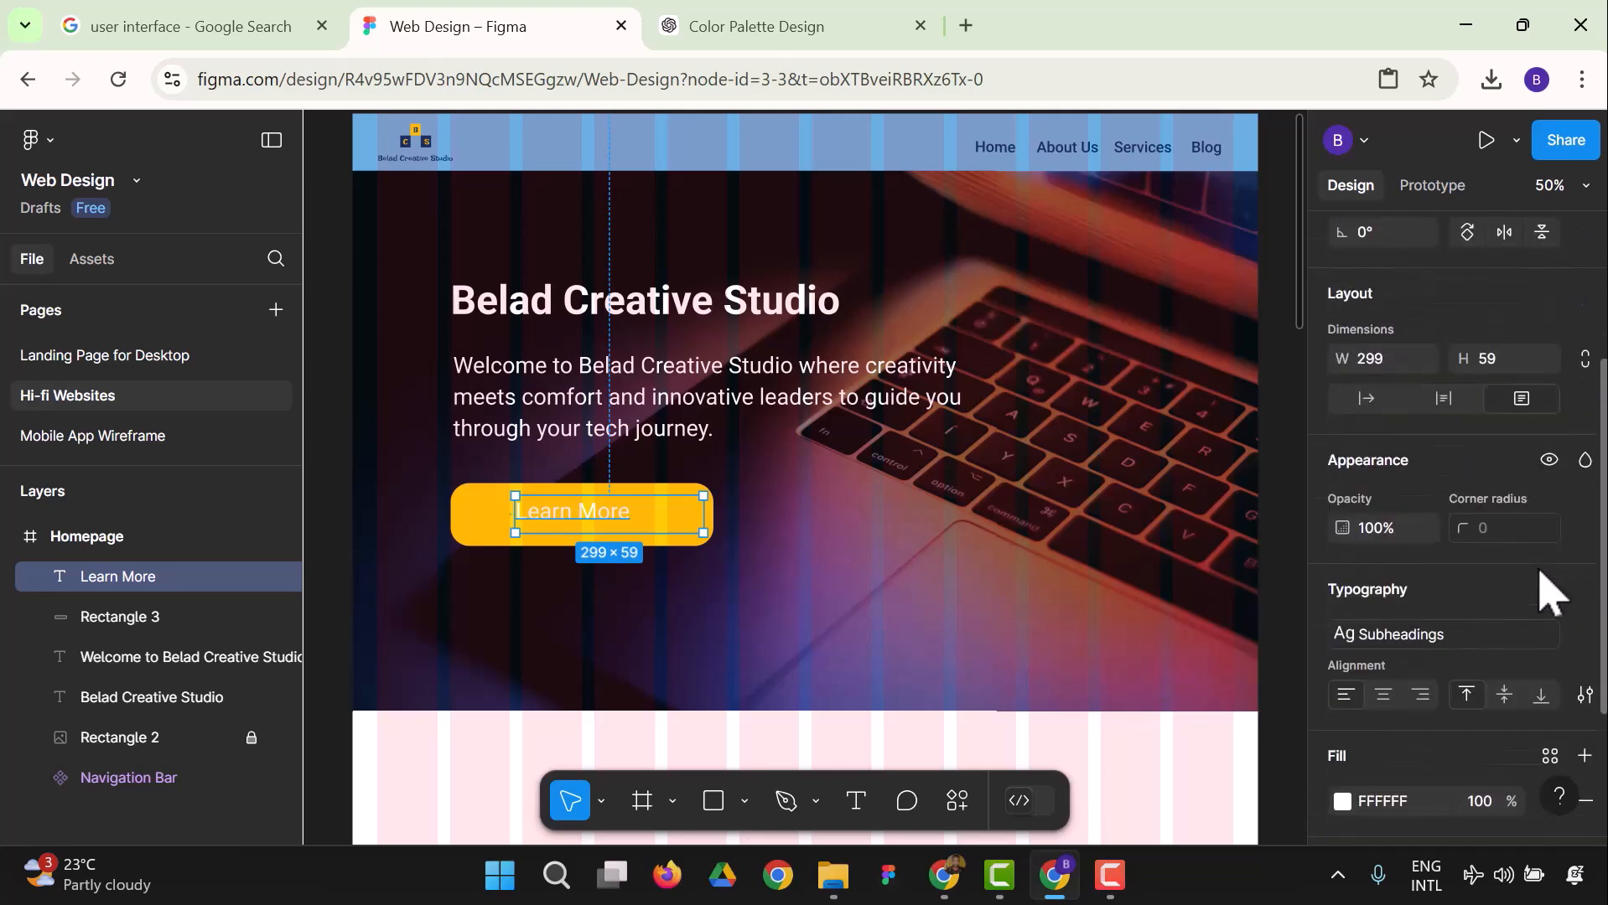
{"action": "scroll", "coordinate": [1490, 628], "scroll_direction": "down", "scroll_amount": 2}
{"action": "left_click", "coordinate": [1381, 521]}
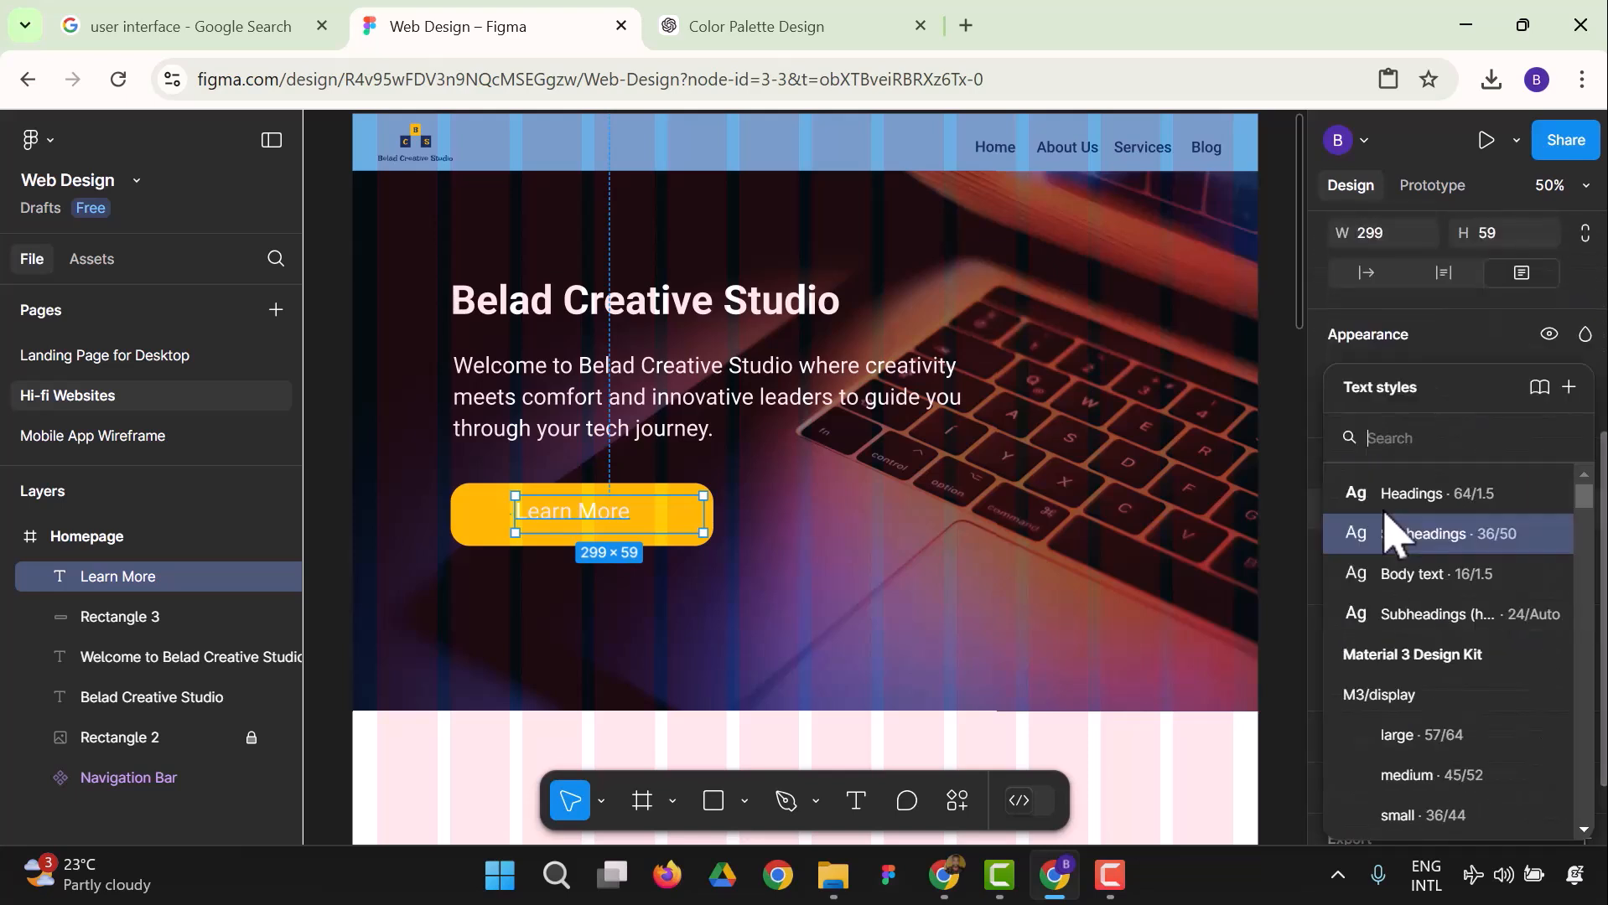
{"action": "left_click", "coordinate": [1484, 514]}
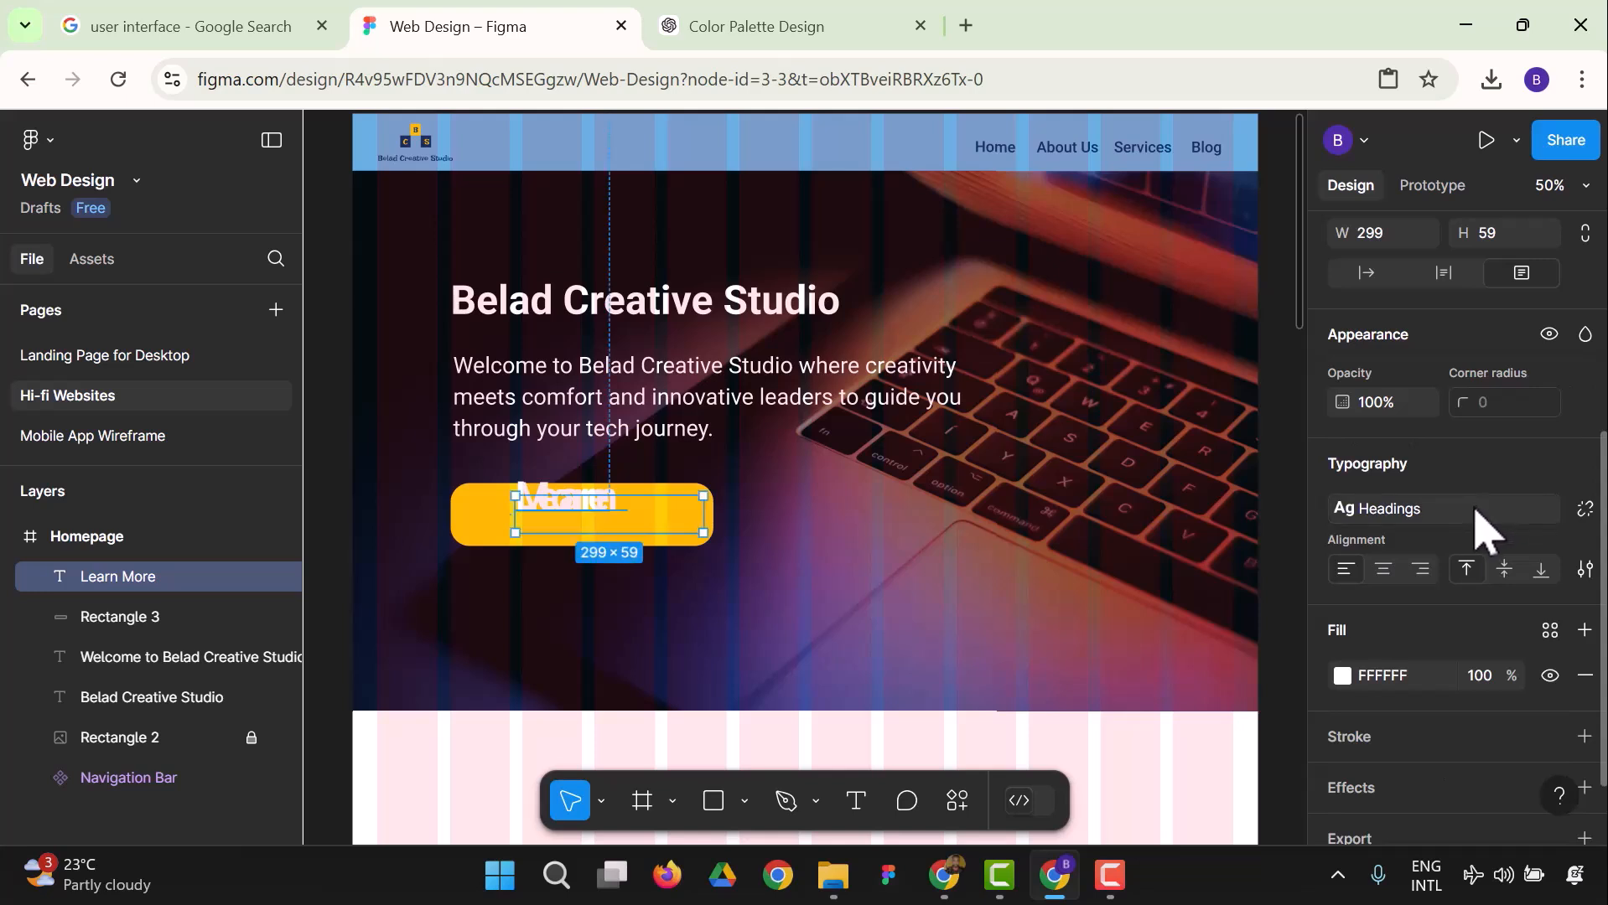
{"action": "left_click", "coordinate": [1479, 518]}
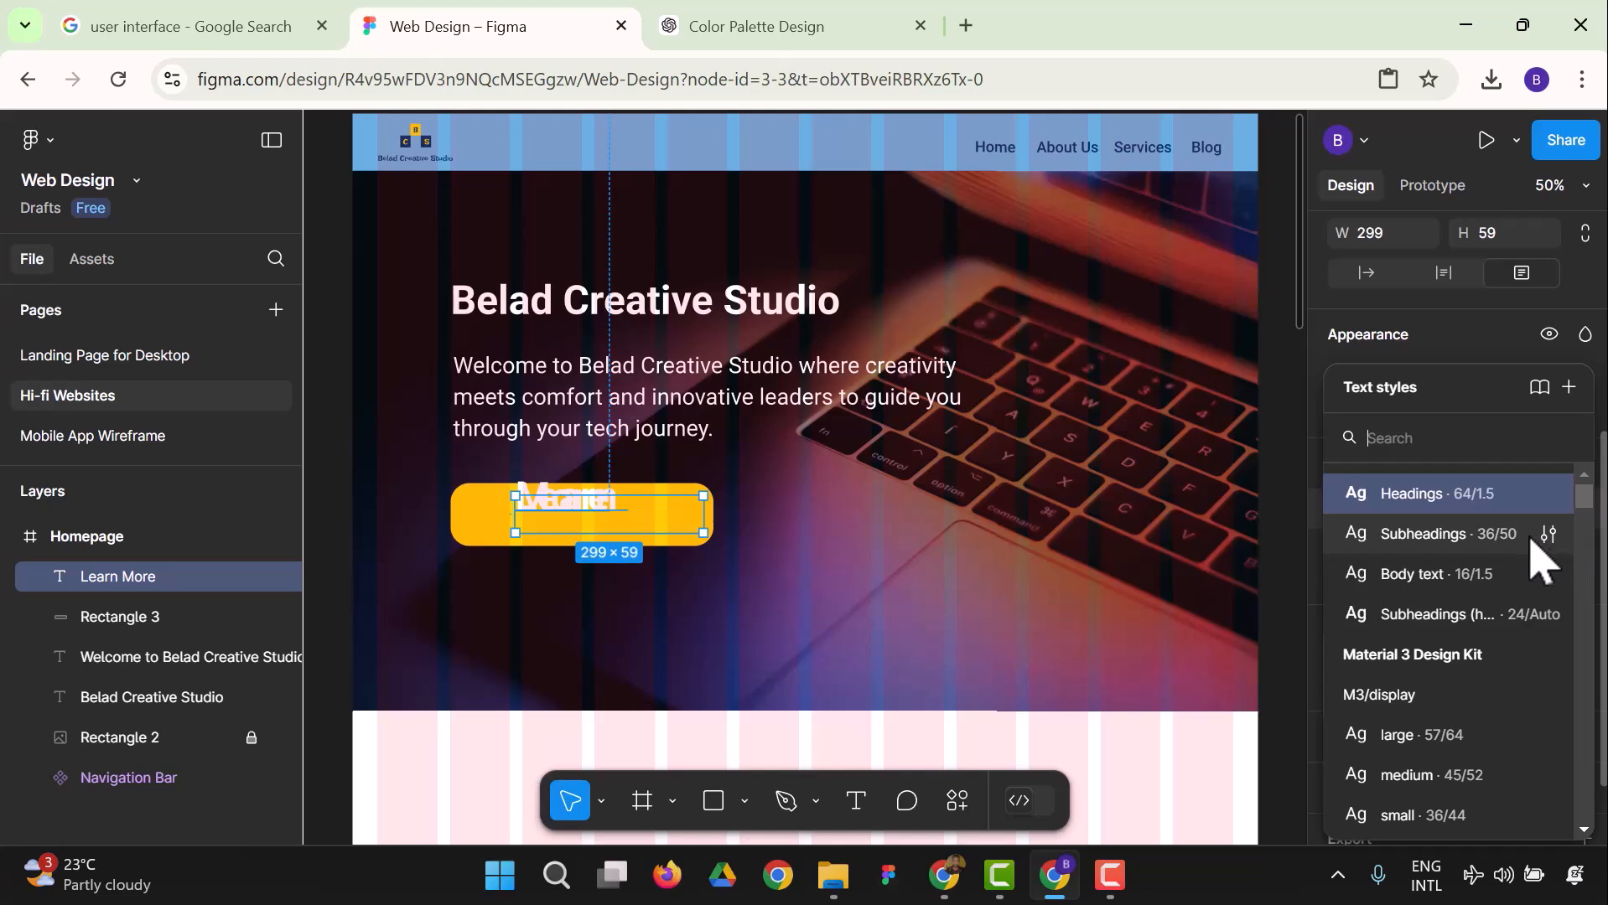
{"action": "left_click", "coordinate": [1531, 539]}
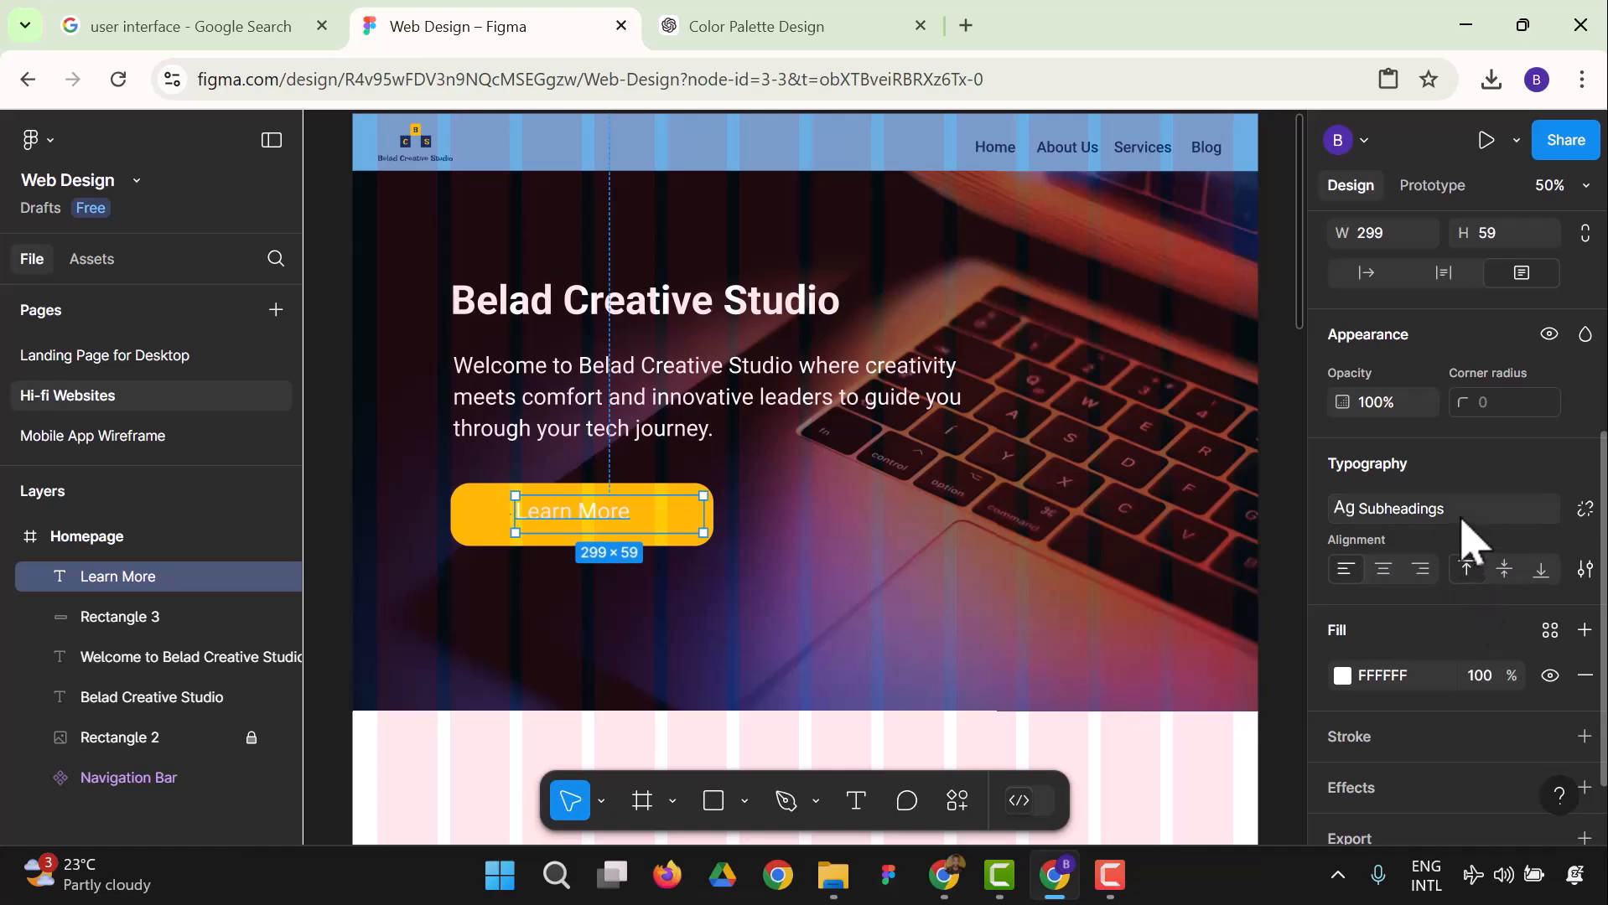
Check the properties of the Subheadings text style, leave them as they are and deselect the label.
{"action": "left_click", "coordinate": [1425, 509]}
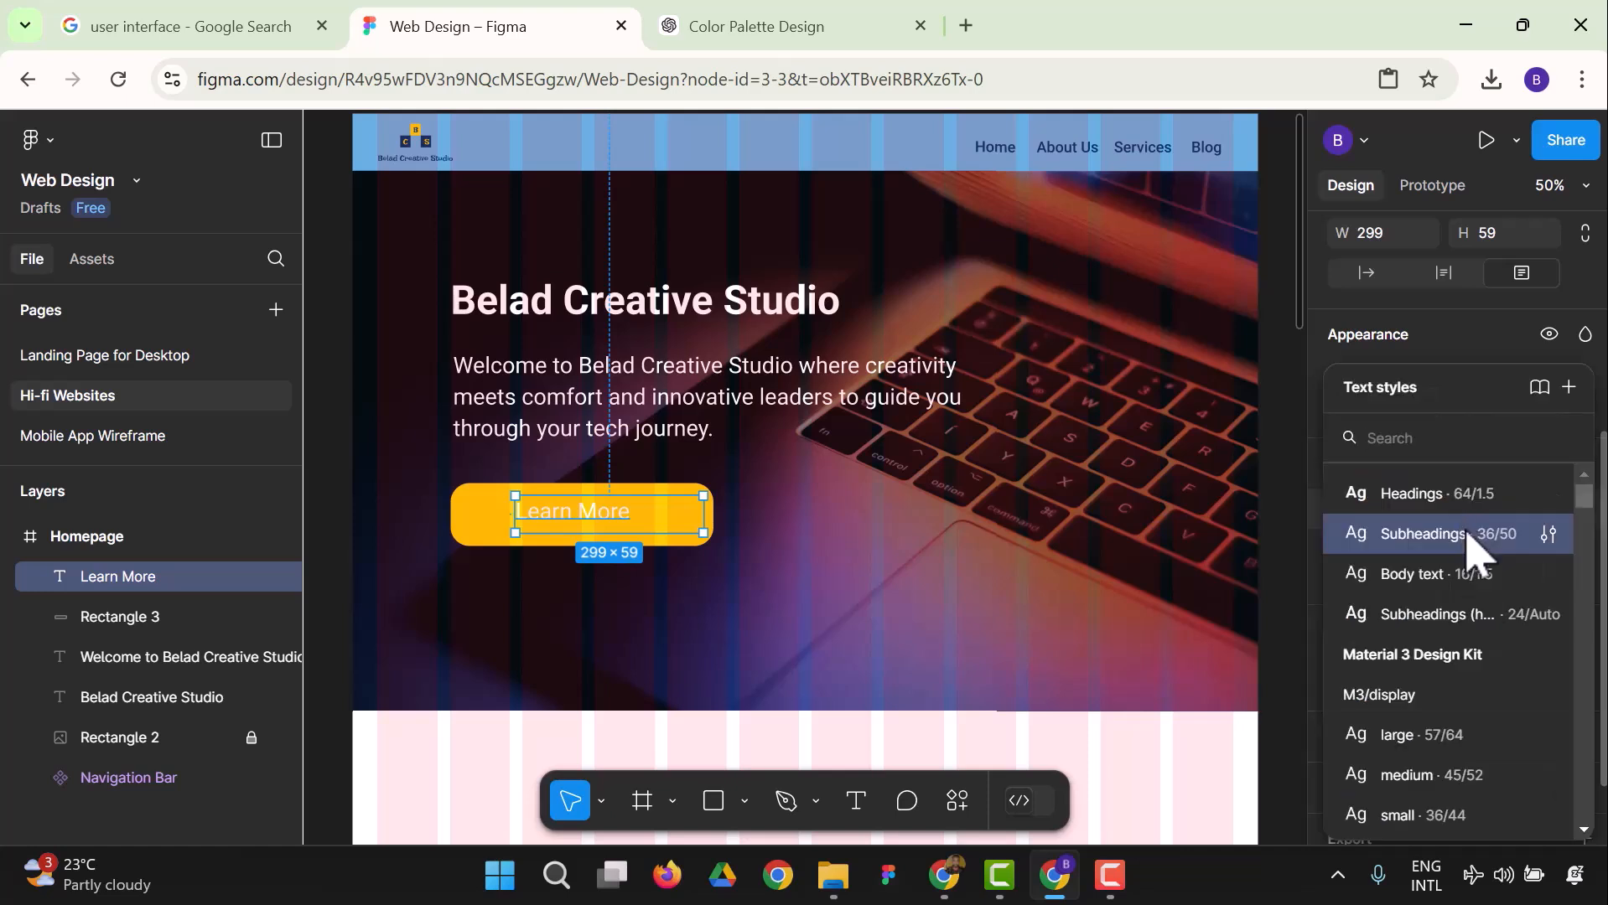
{"action": "left_click", "coordinate": [1548, 534]}
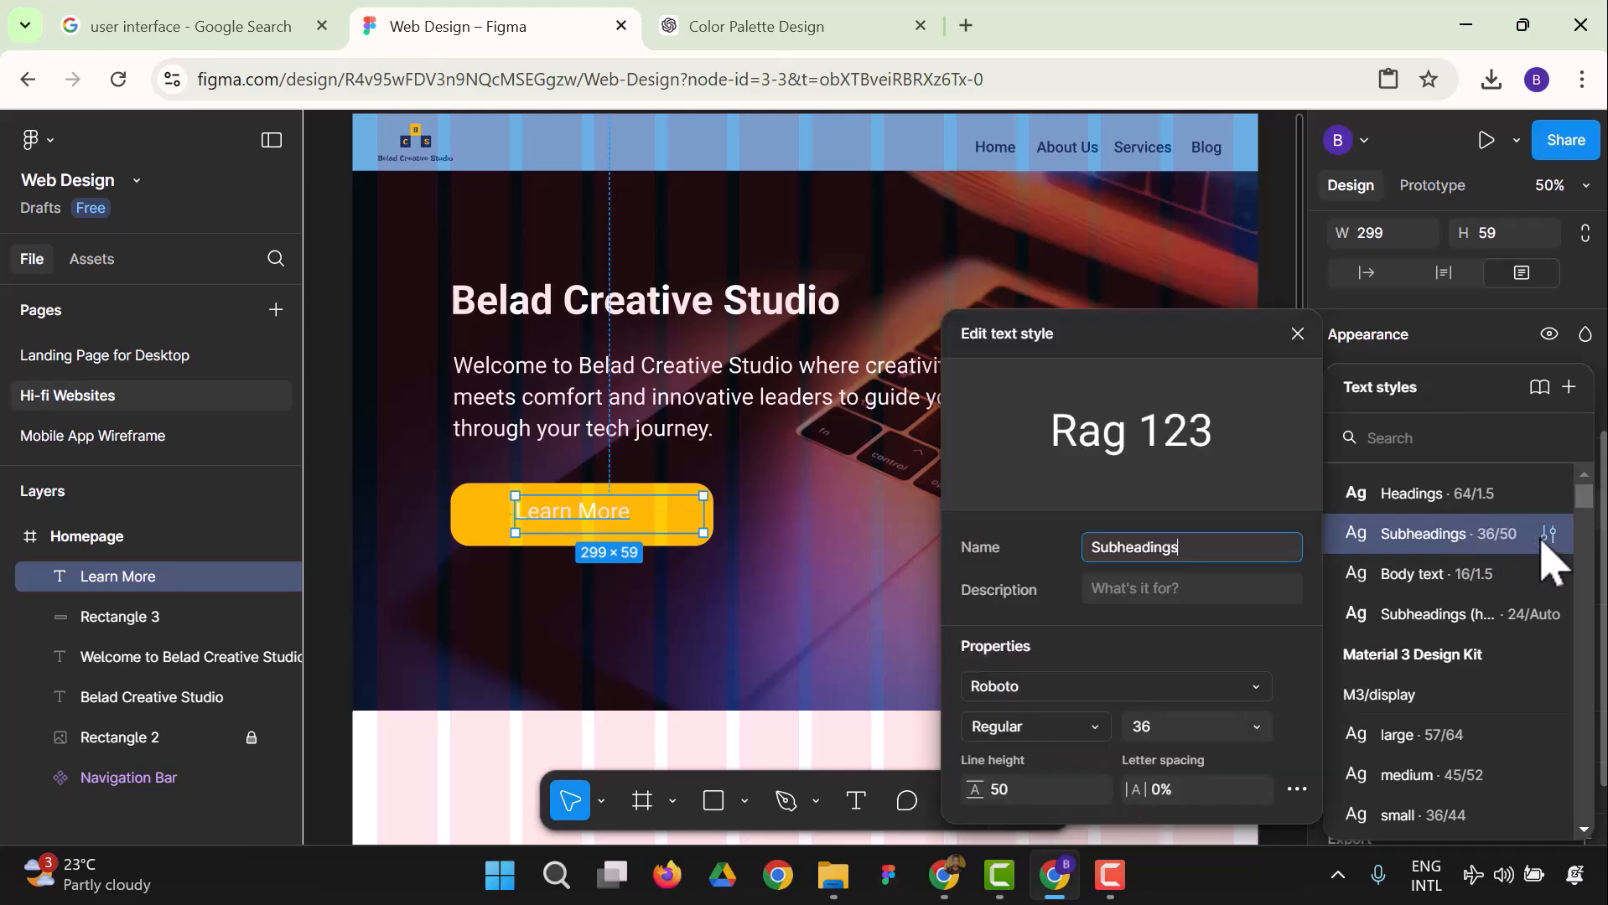
{"action": "left_click", "coordinate": [1301, 336]}
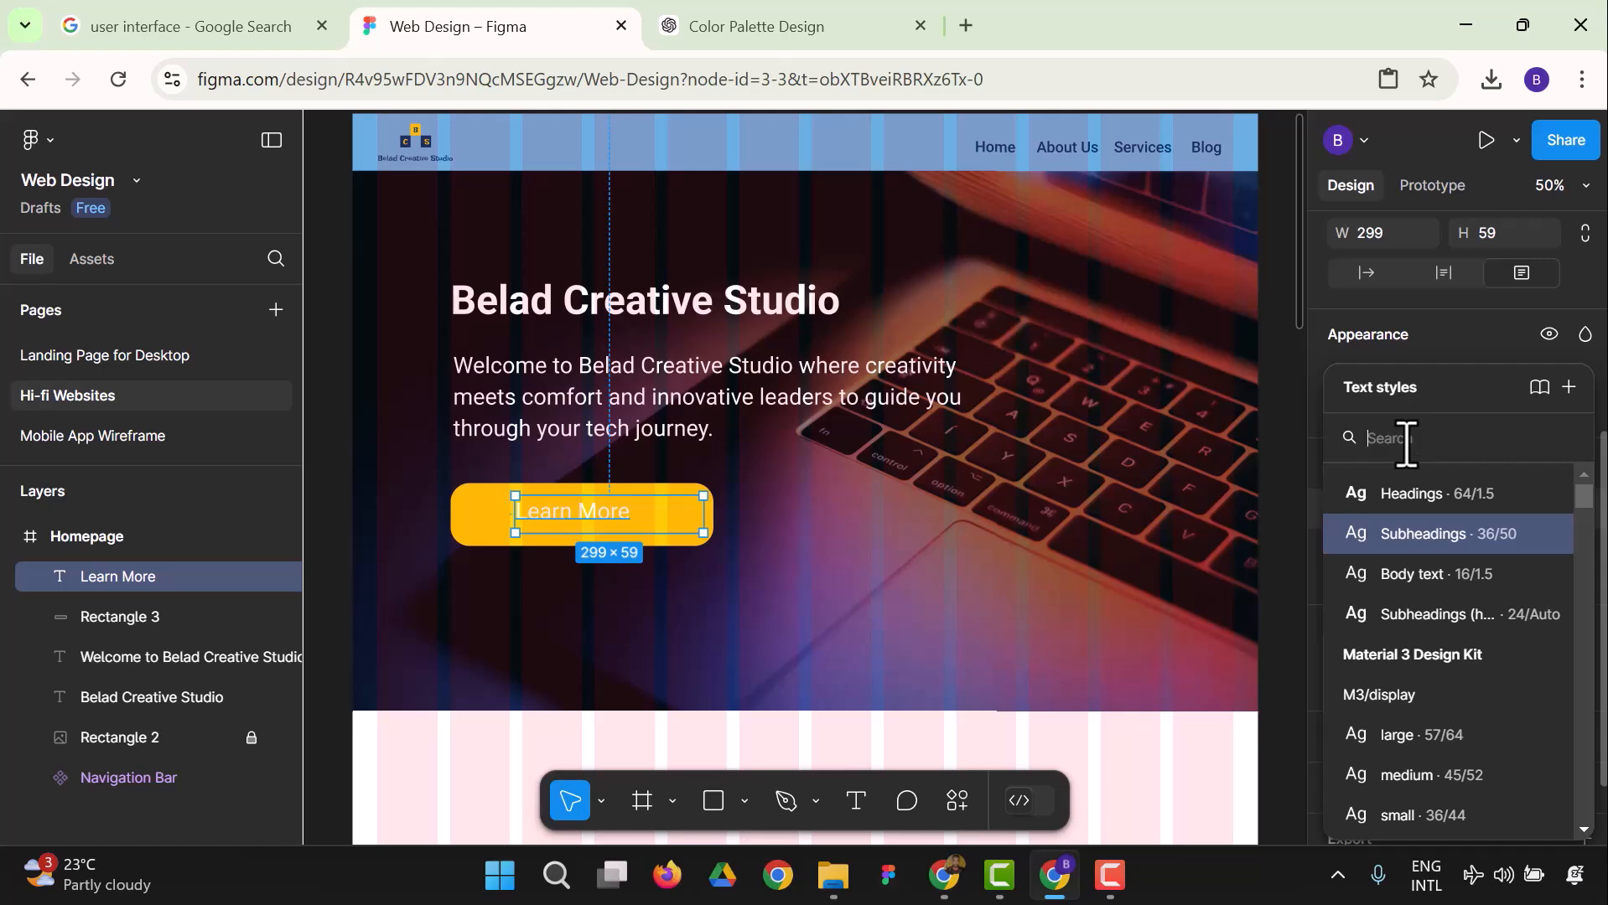
{"action": "left_click", "coordinate": [1098, 580]}
Look over the homepage at 25% zoom and review the file's local text, color, effect and grid styles.
{"action": "scroll", "coordinate": [1123, 570], "scroll_direction": "down", "scroll_amount": 5}
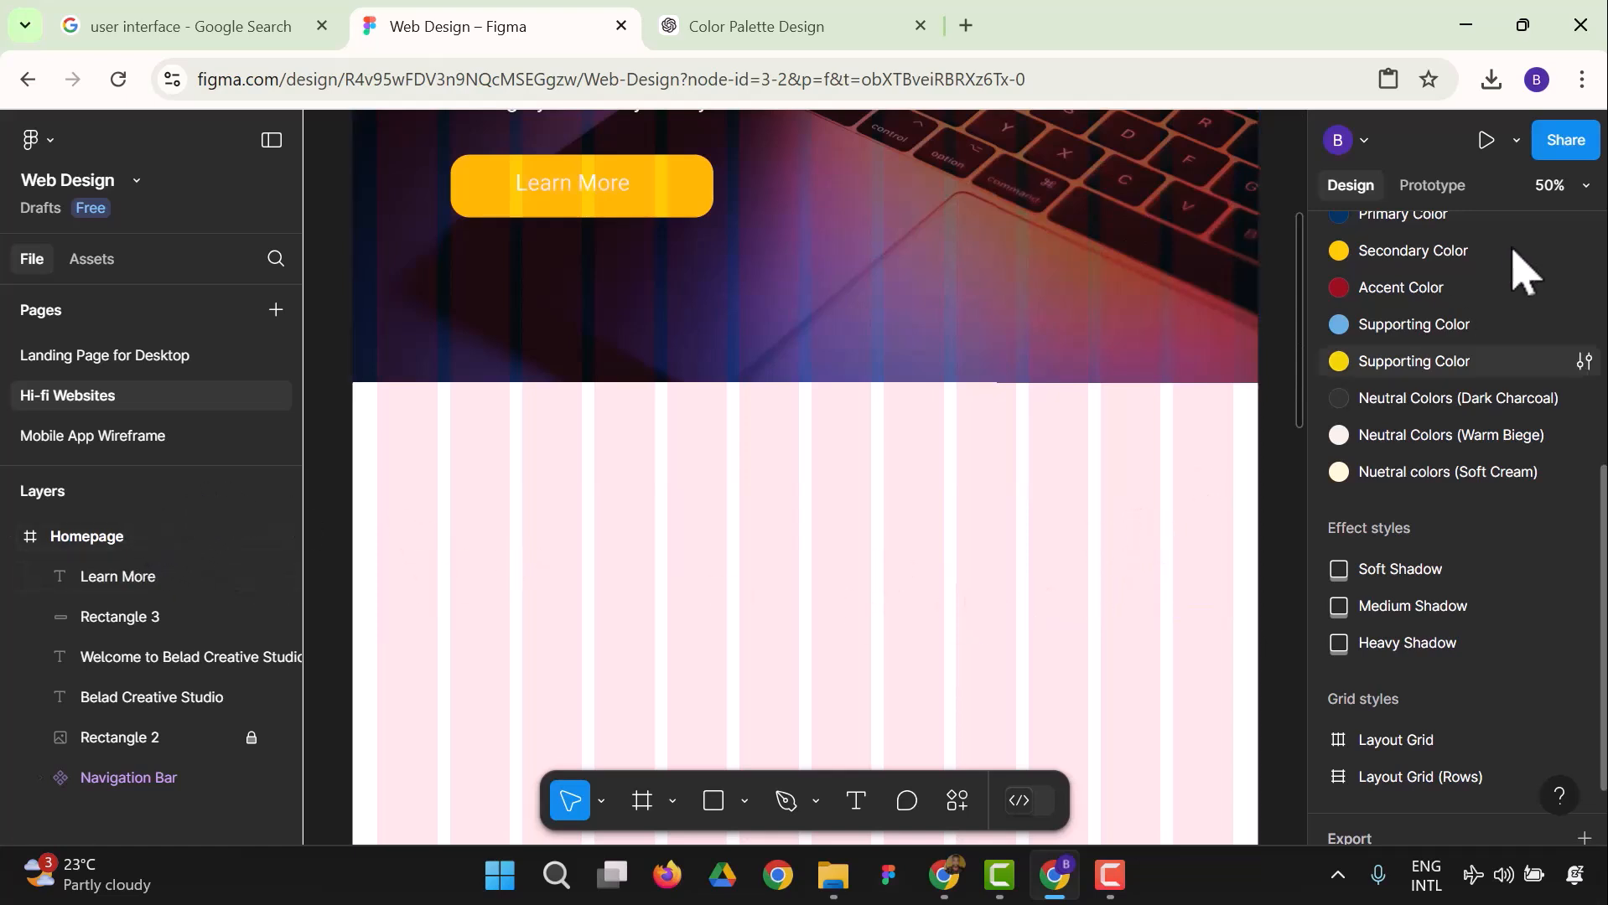
{"action": "left_click", "coordinate": [1548, 186]}
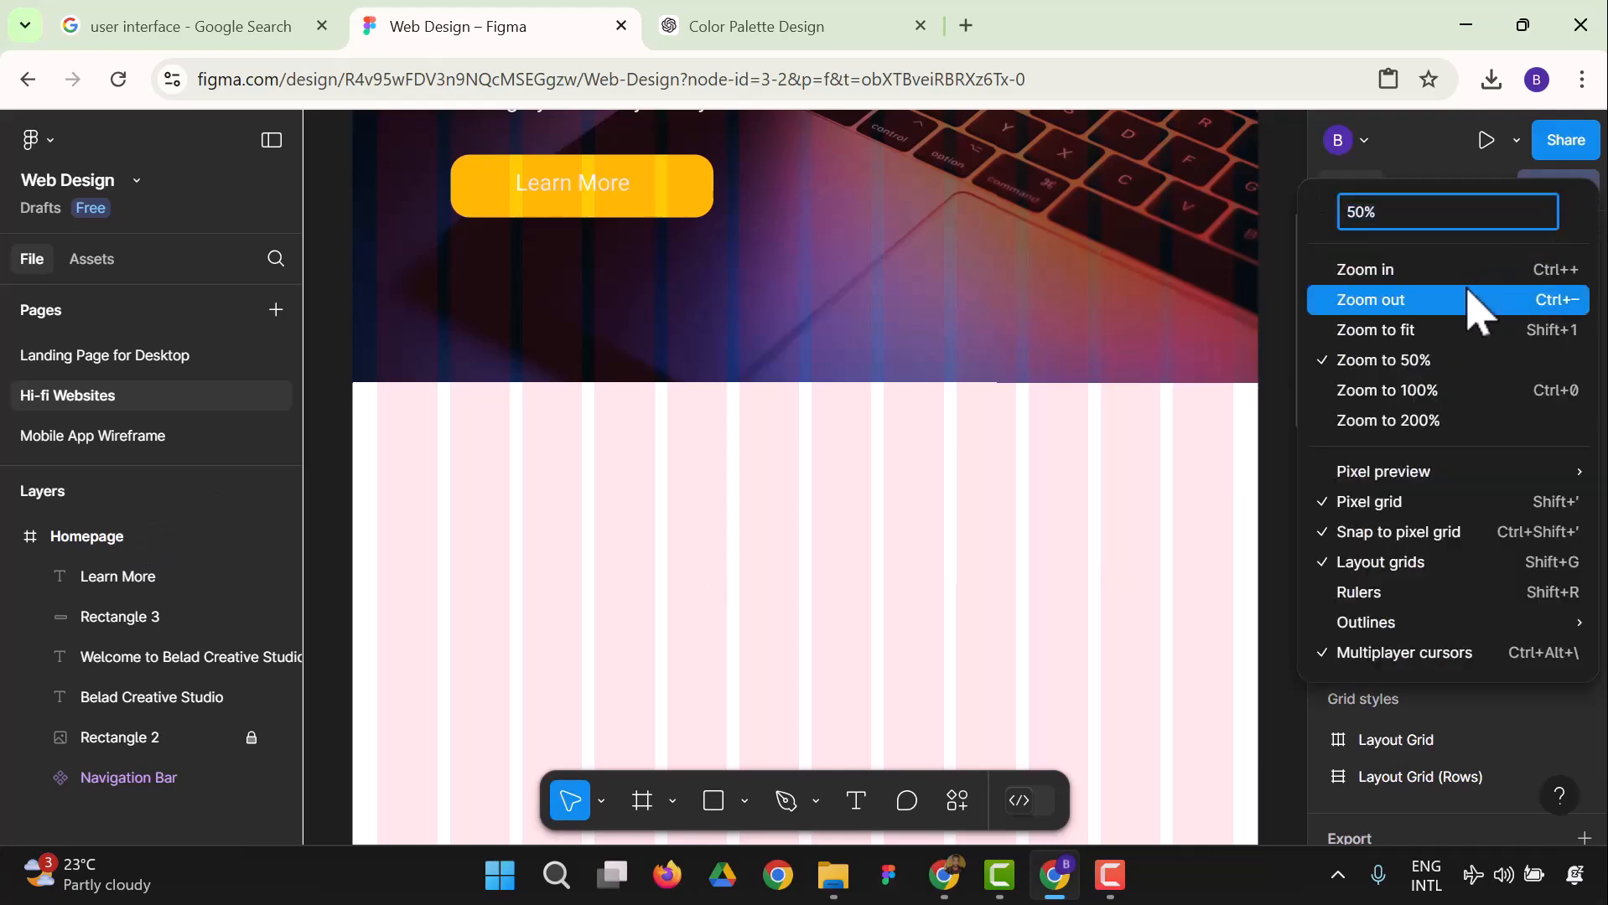
{"action": "left_click", "coordinate": [1470, 298]}
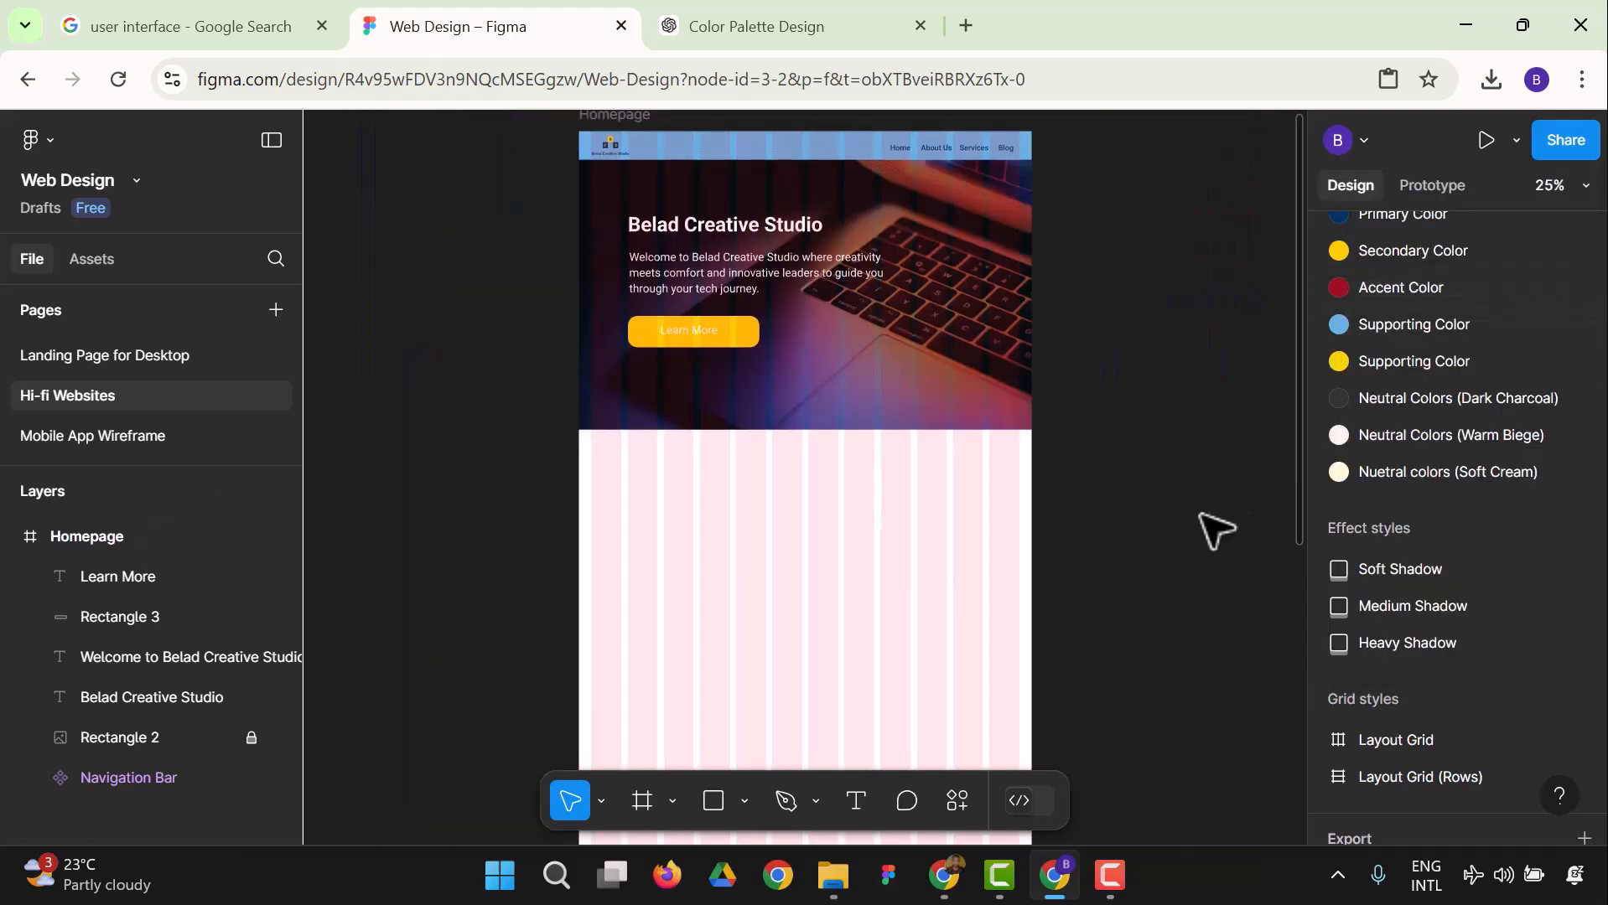
{"action": "scroll", "coordinate": [1207, 524], "scroll_direction": "down", "scroll_amount": 2}
{"action": "scroll", "coordinate": [1208, 520], "scroll_direction": "up", "scroll_amount": 3}
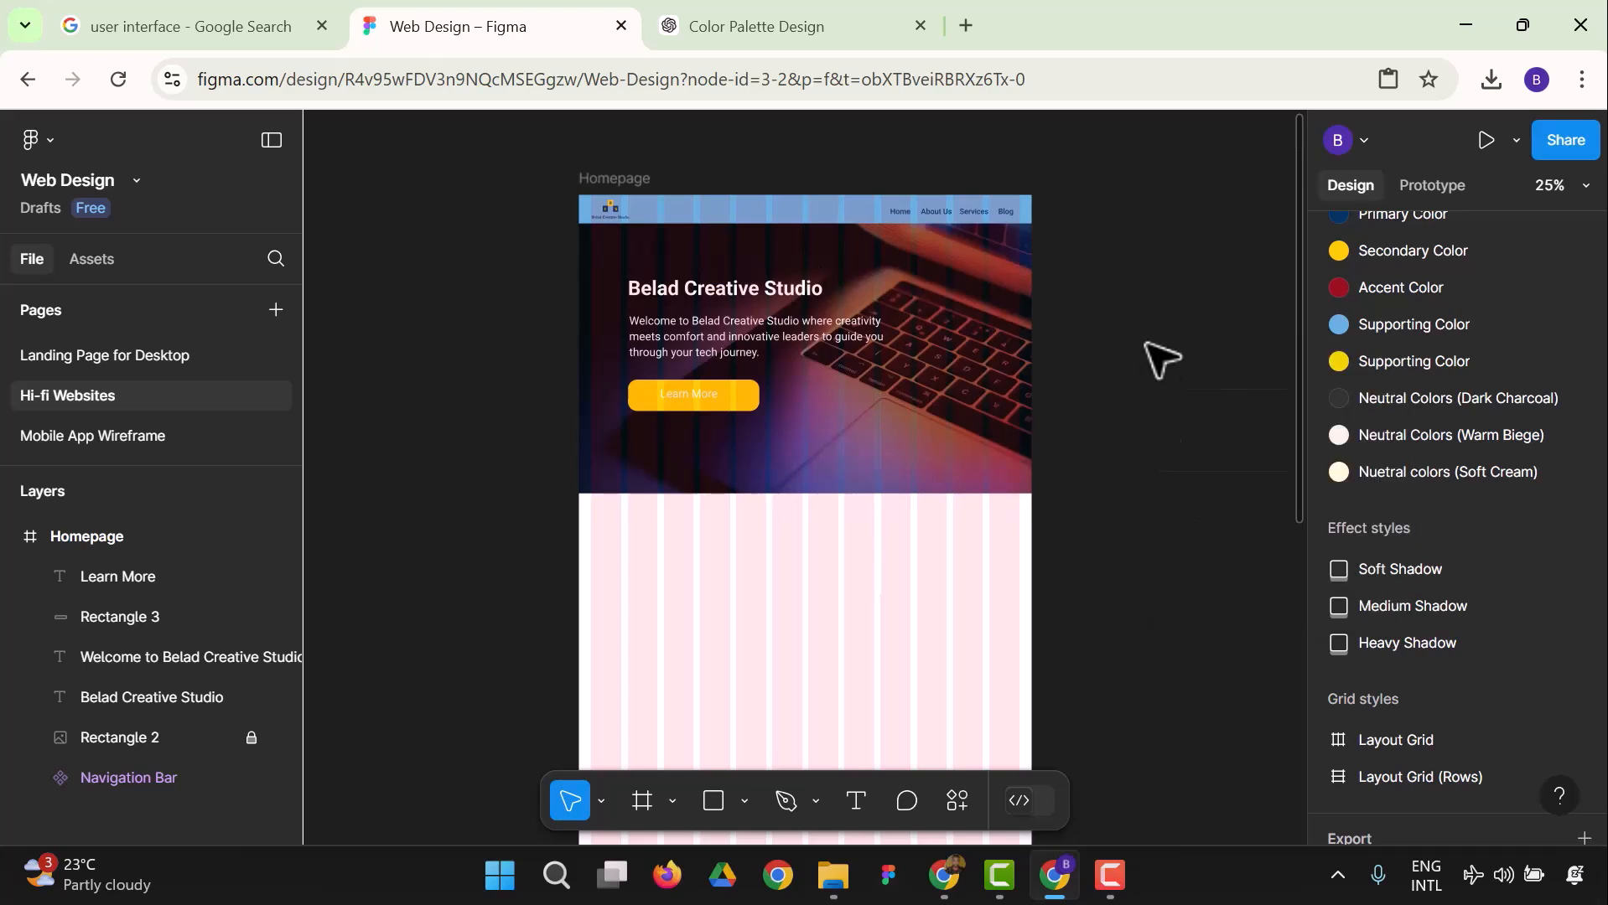
{"action": "scroll", "coordinate": [1446, 466], "scroll_direction": "down", "scroll_amount": 2}
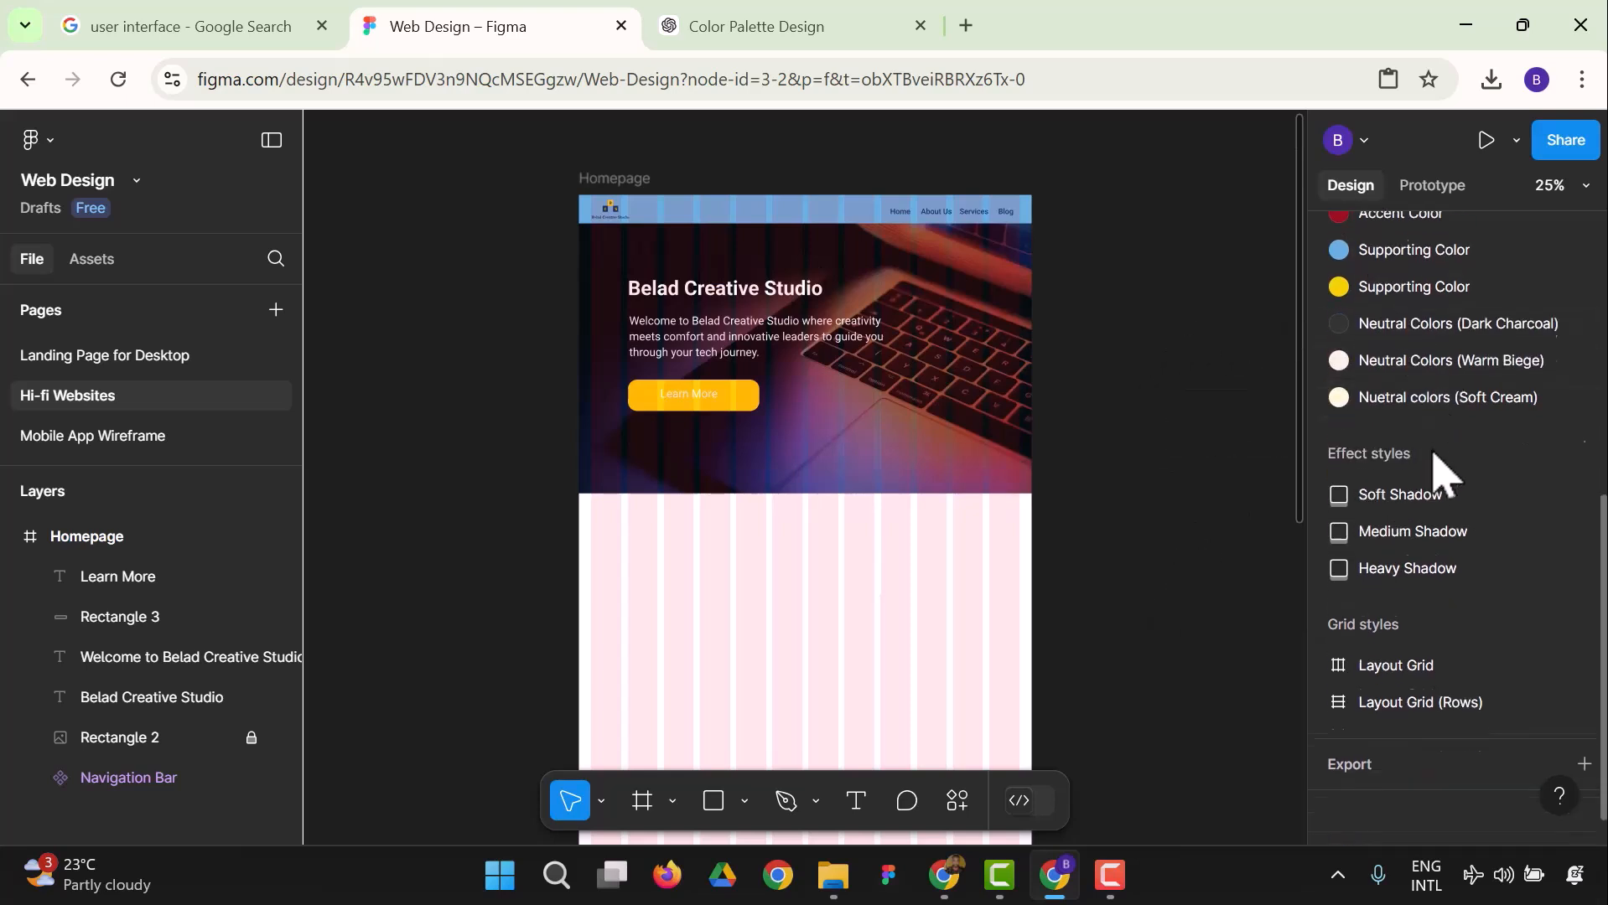
{"action": "scroll", "coordinate": [1455, 540], "scroll_direction": "up", "scroll_amount": 6}
{"action": "scroll", "coordinate": [1459, 541], "scroll_direction": "up", "scroll_amount": 1}
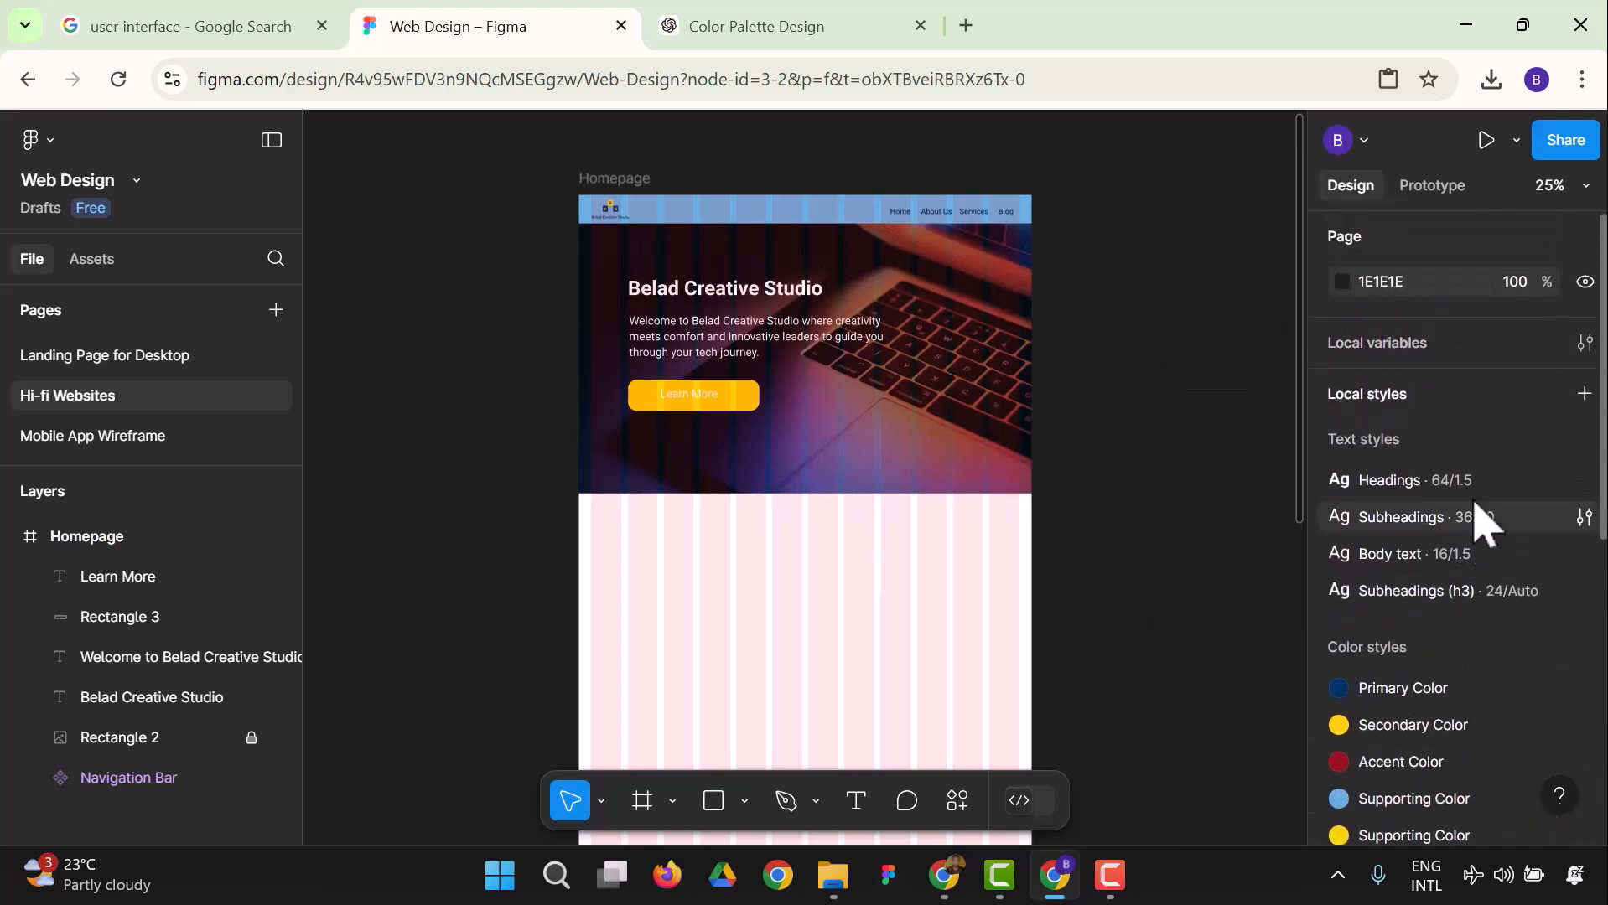
Try to duplicate the Subheadings text style by cutting and pasting it in the local styles.
{"action": "right_click", "coordinate": [1551, 525]}
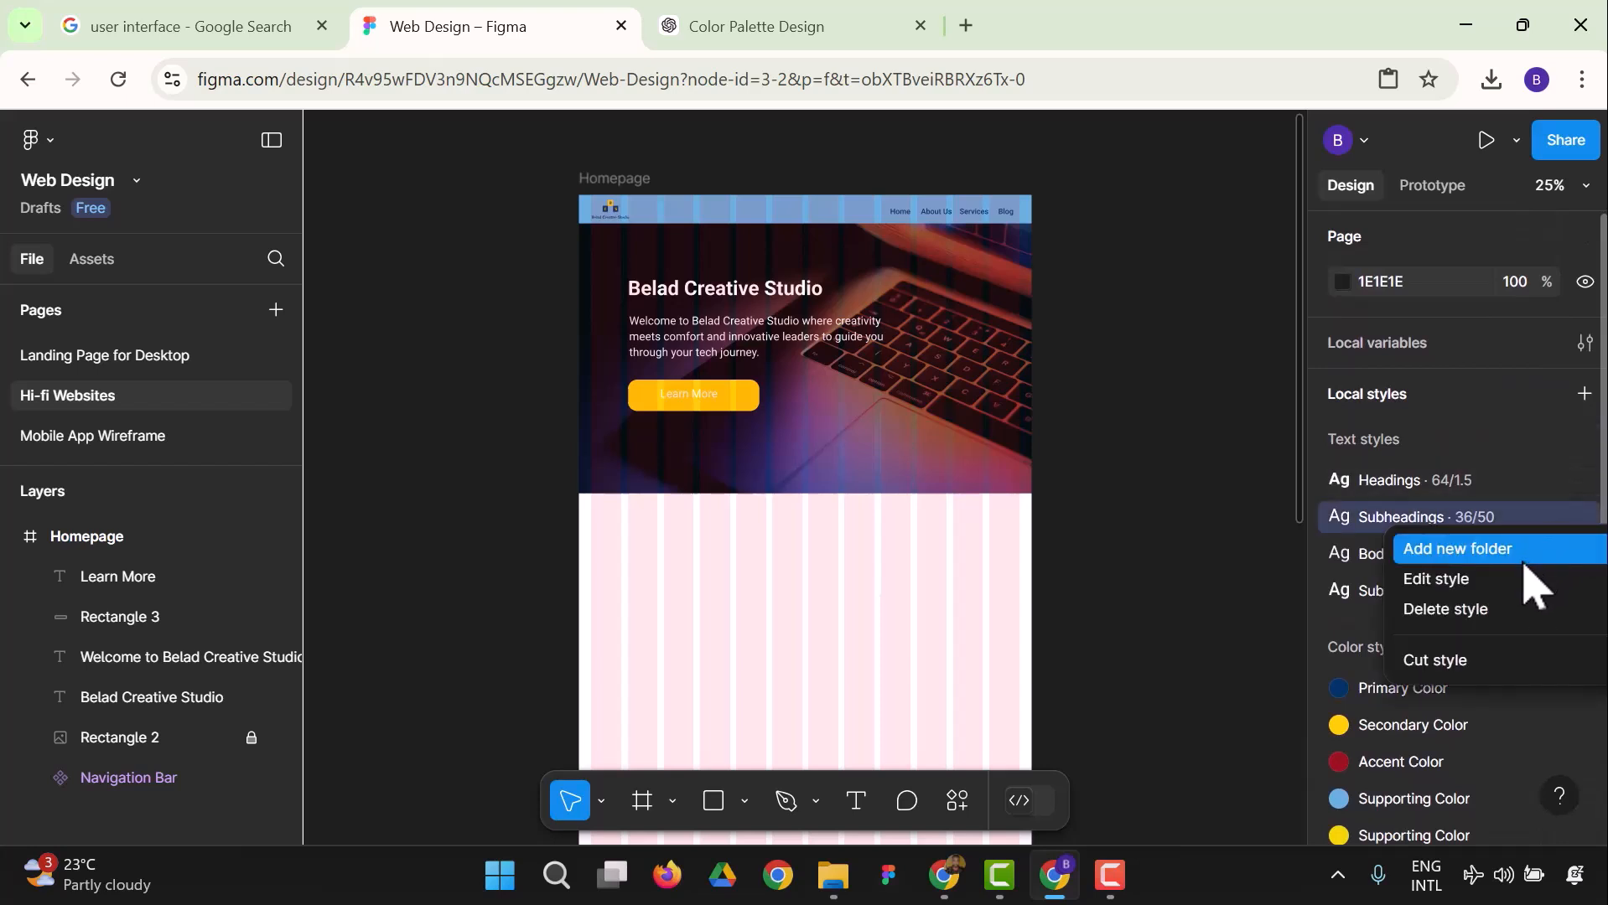
{"action": "left_click", "coordinate": [1486, 661]}
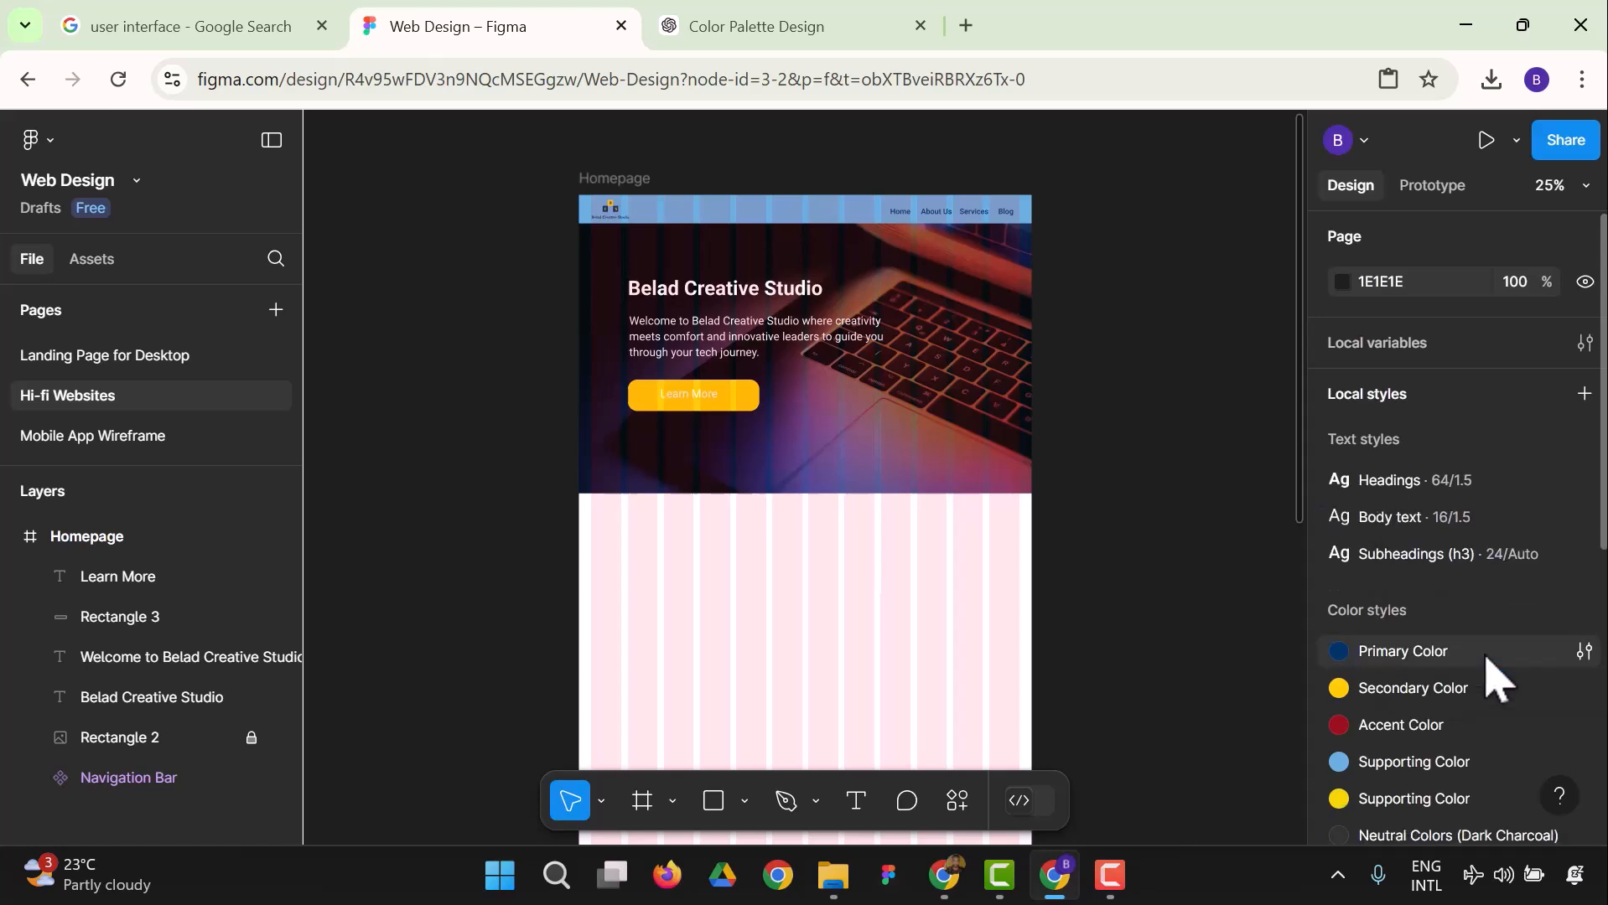
{"action": "key", "text": "ctrl+v"}
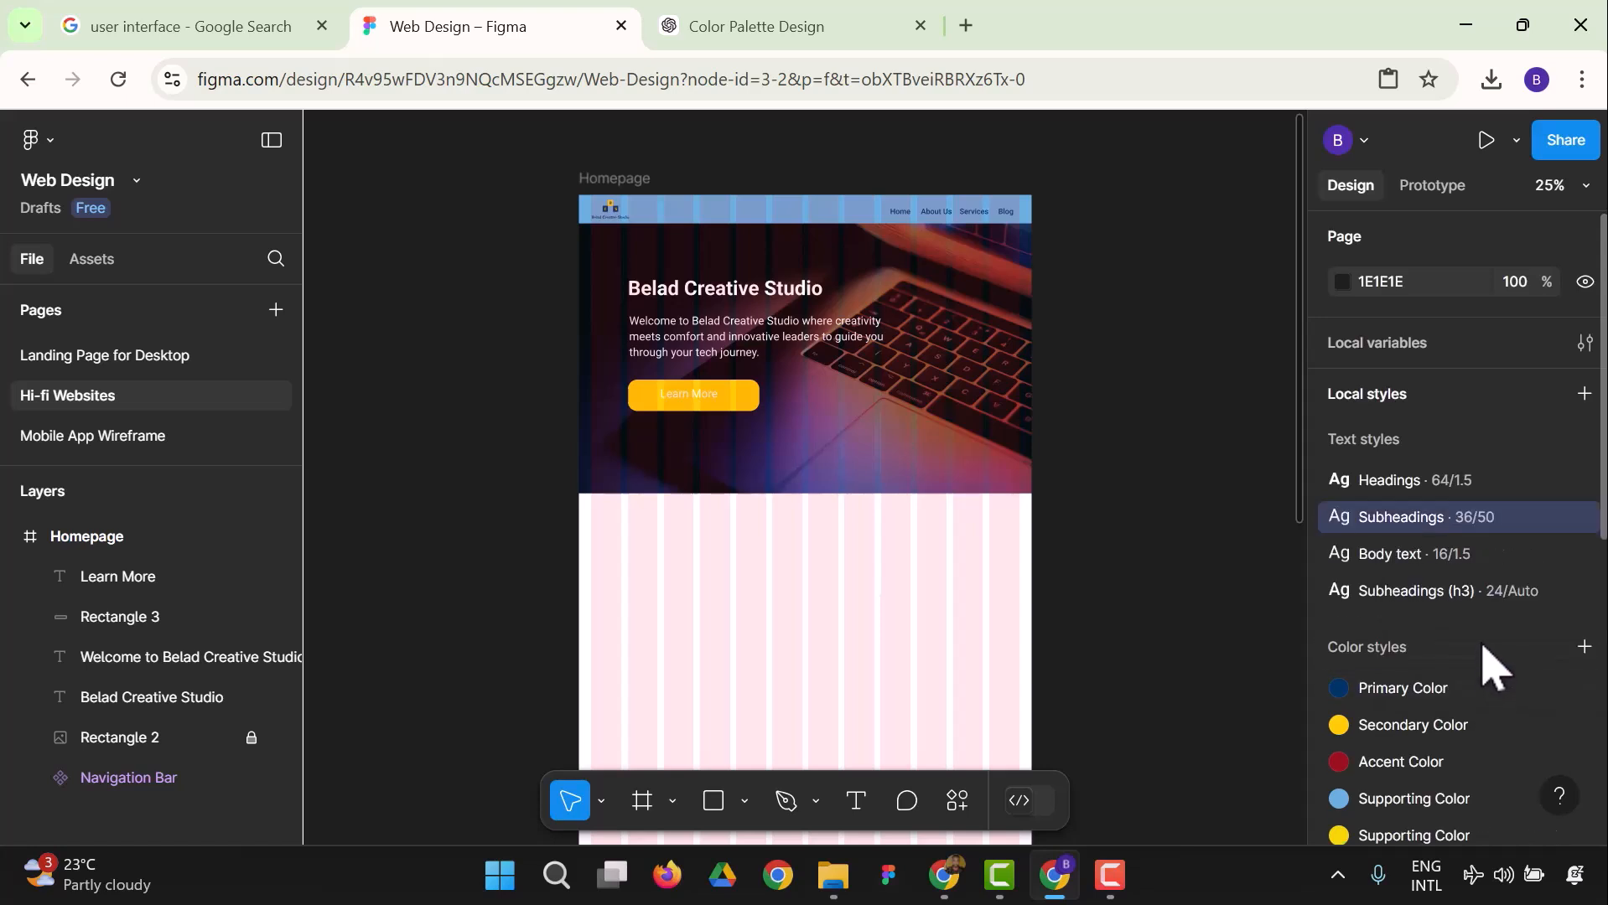
{"action": "right_click", "coordinate": [1509, 521]}
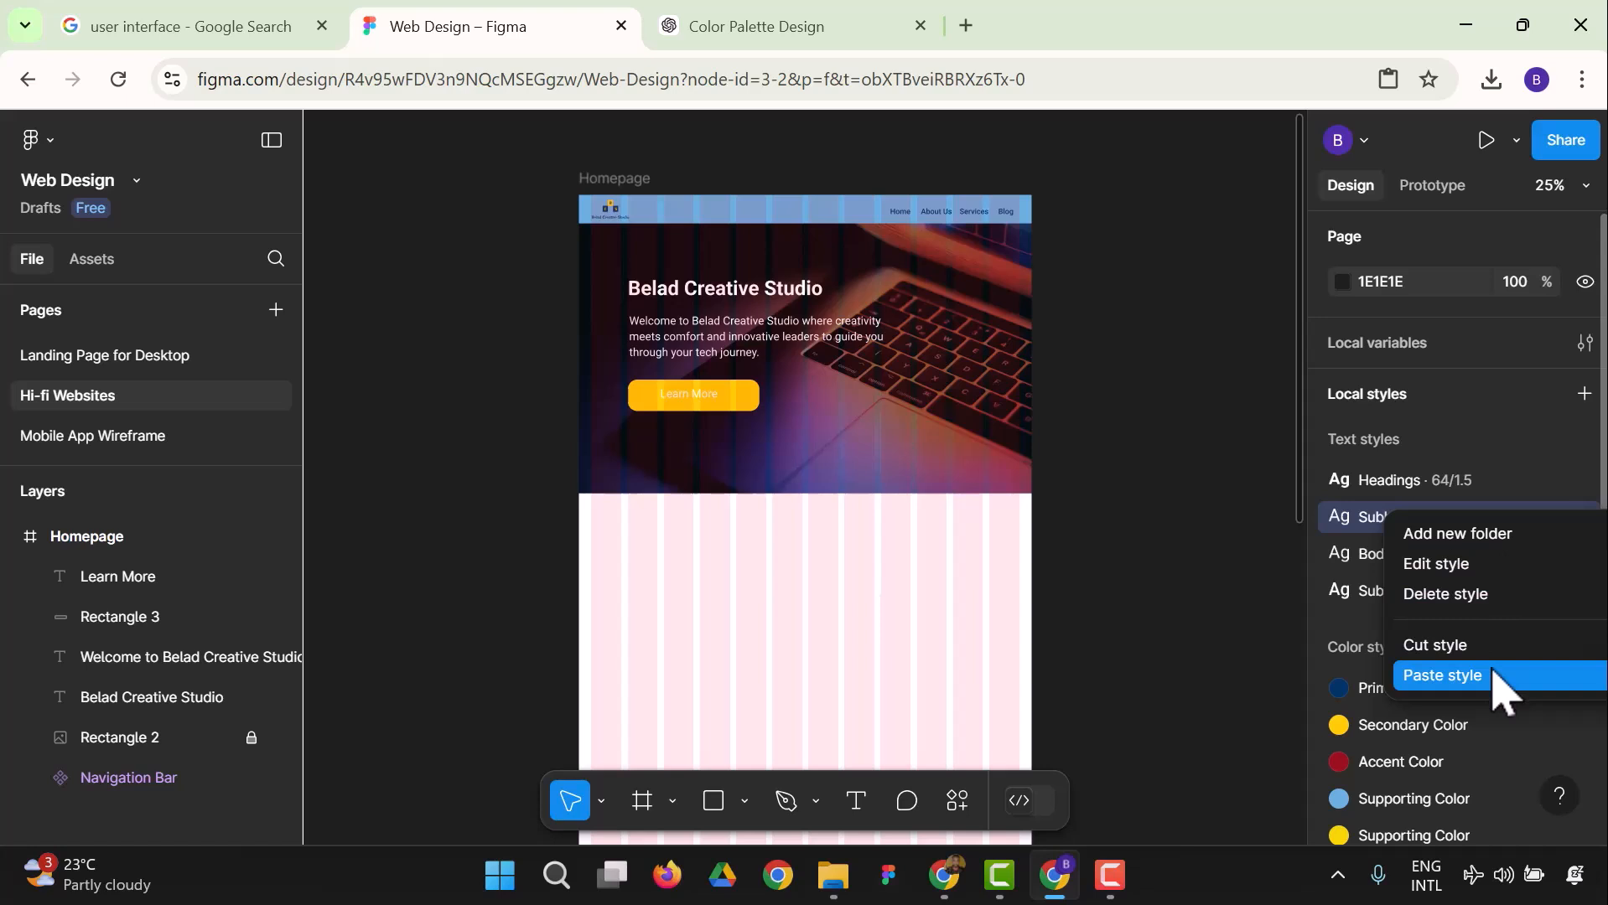
{"action": "left_click", "coordinate": [1442, 675]}
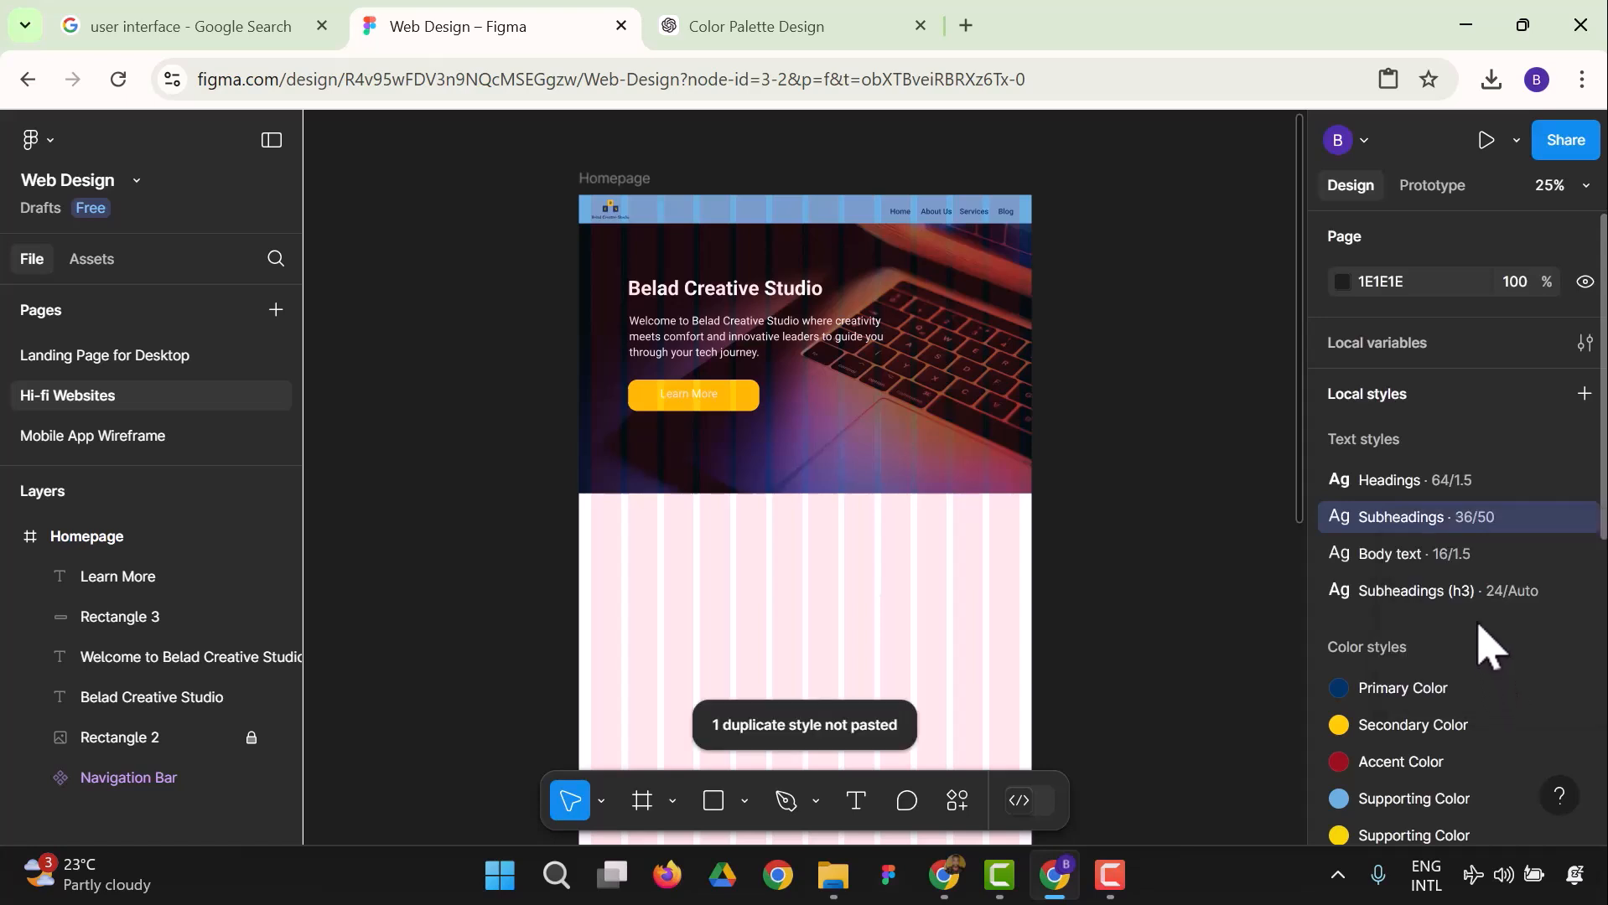
{"action": "right_click", "coordinate": [1507, 523]}
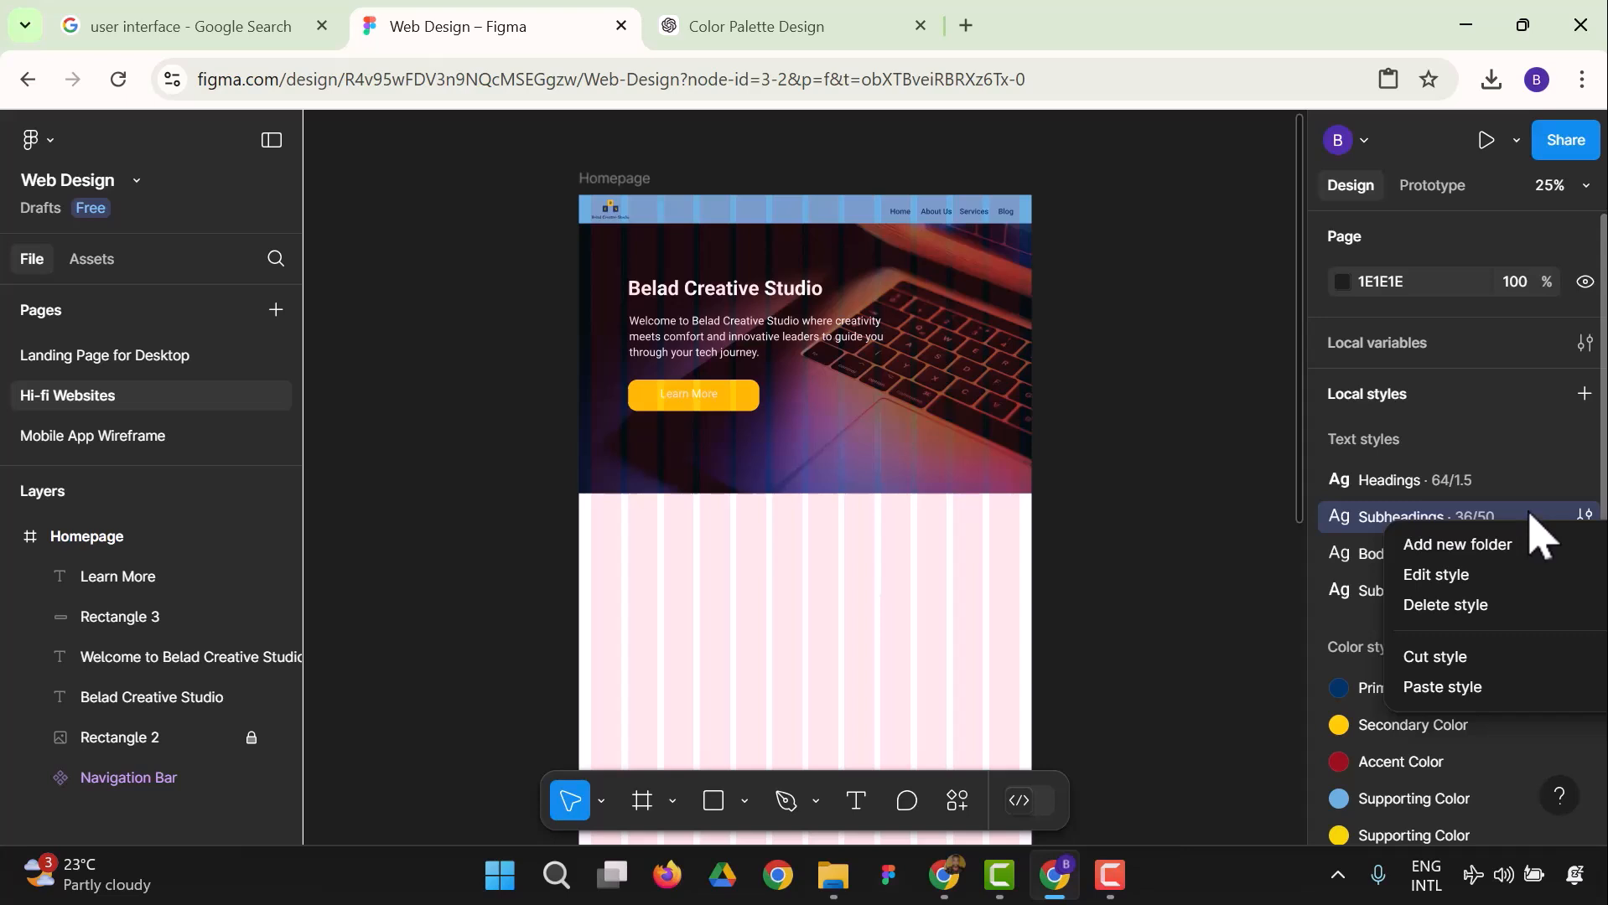
Start a new local text style named "Button Text (1)" with the description "For CTAs".
{"action": "left_click", "coordinate": [1583, 393]}
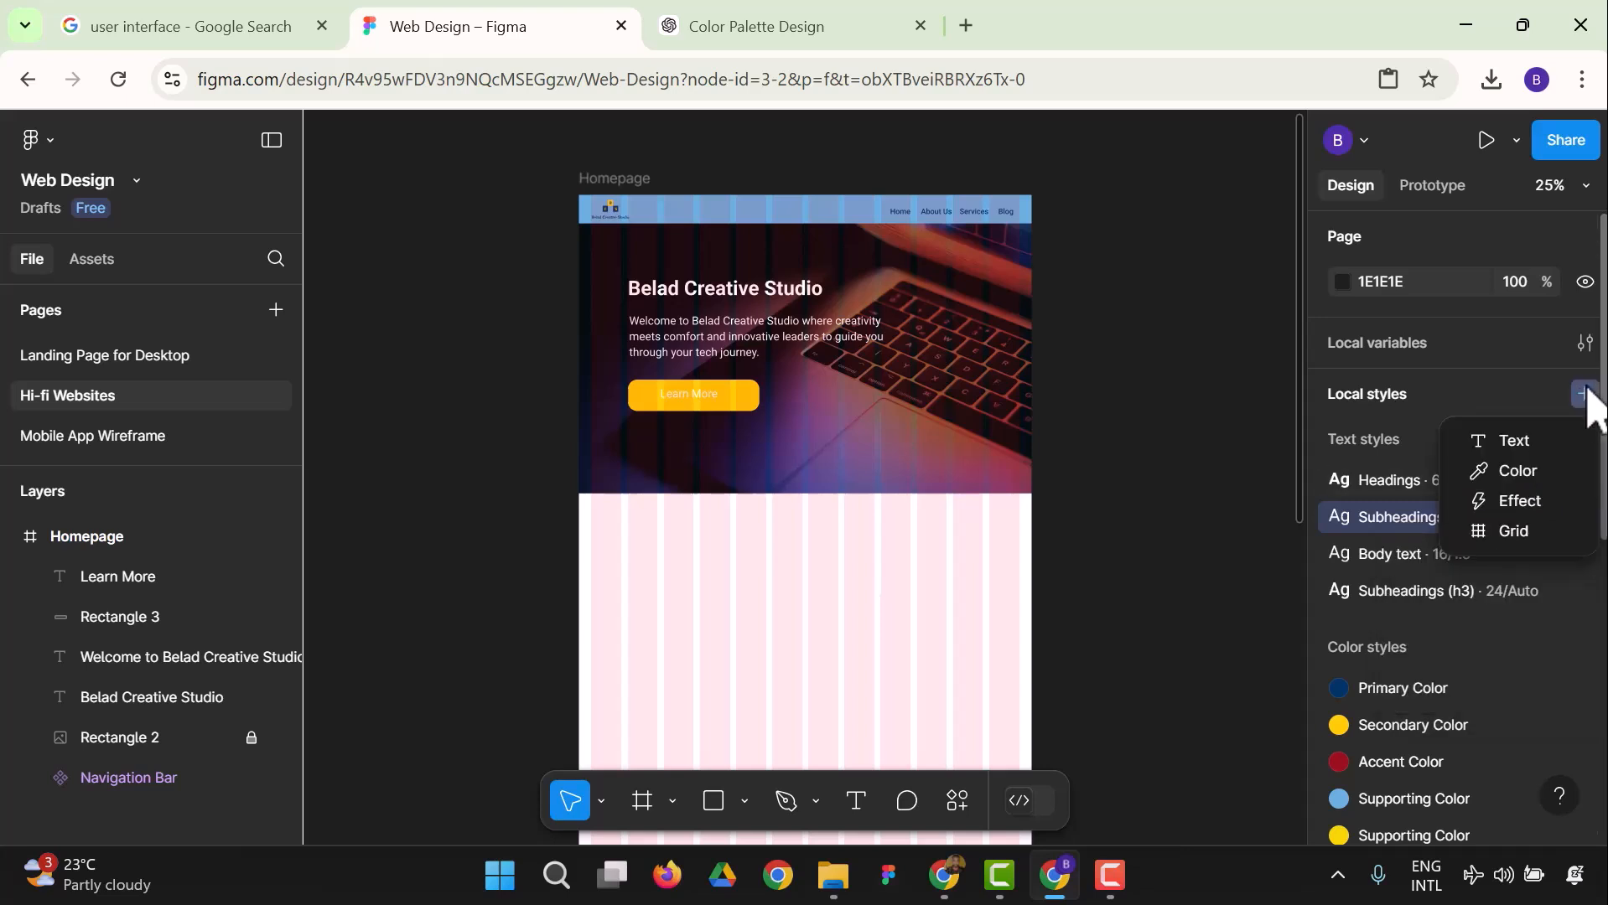
{"action": "left_click", "coordinate": [1531, 457]}
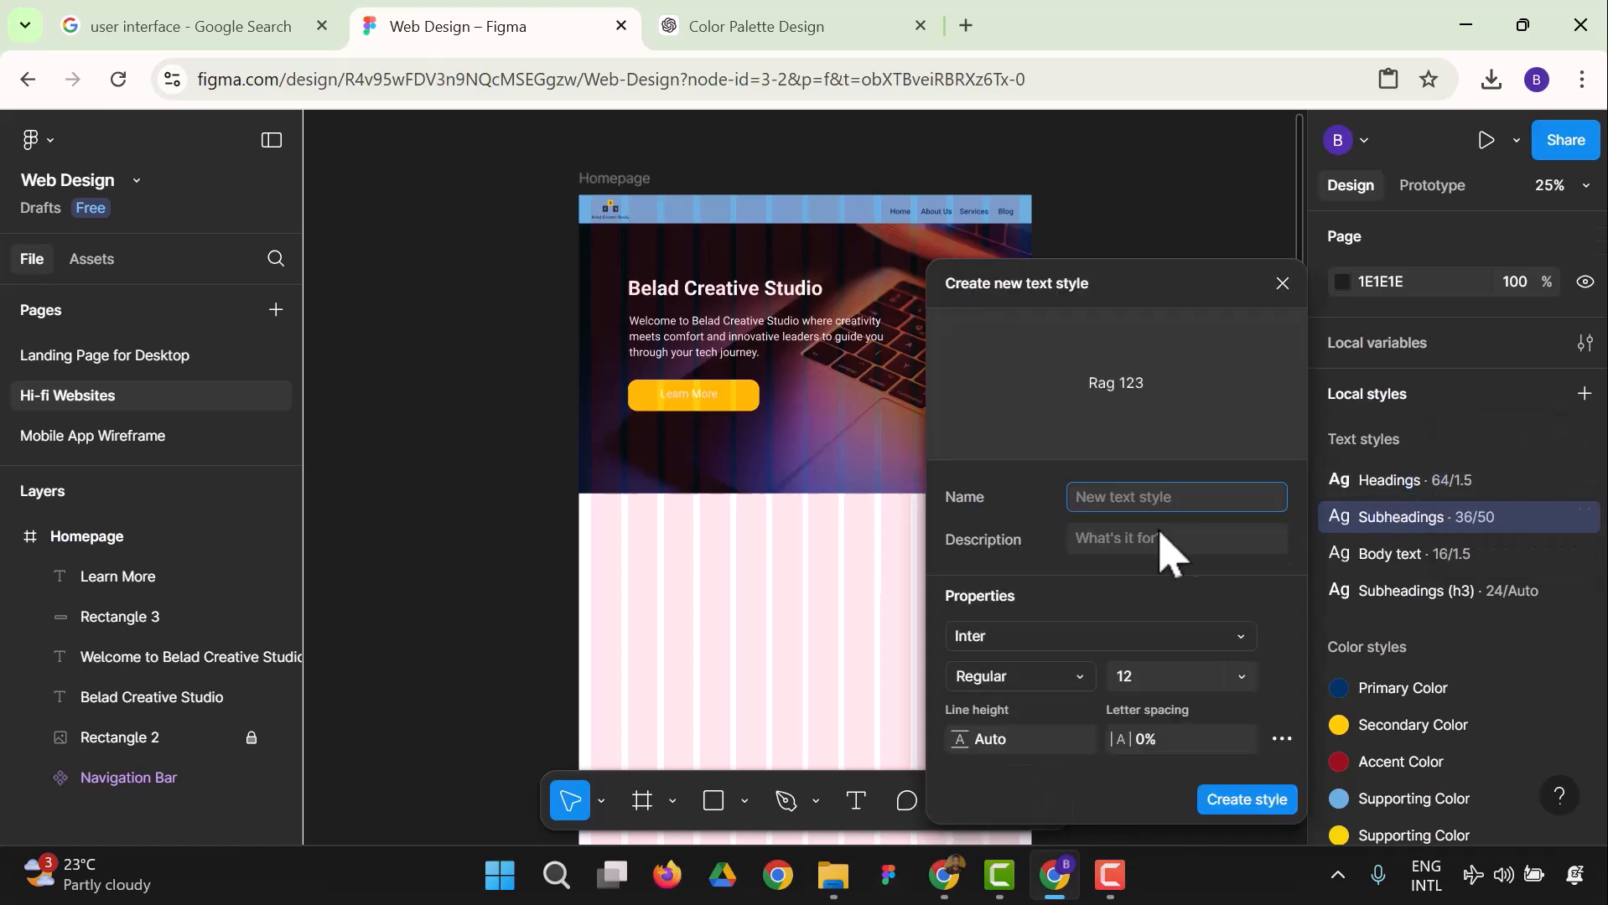
{"action": "type", "text": "B"}
{"action": "type", "text": "t"}
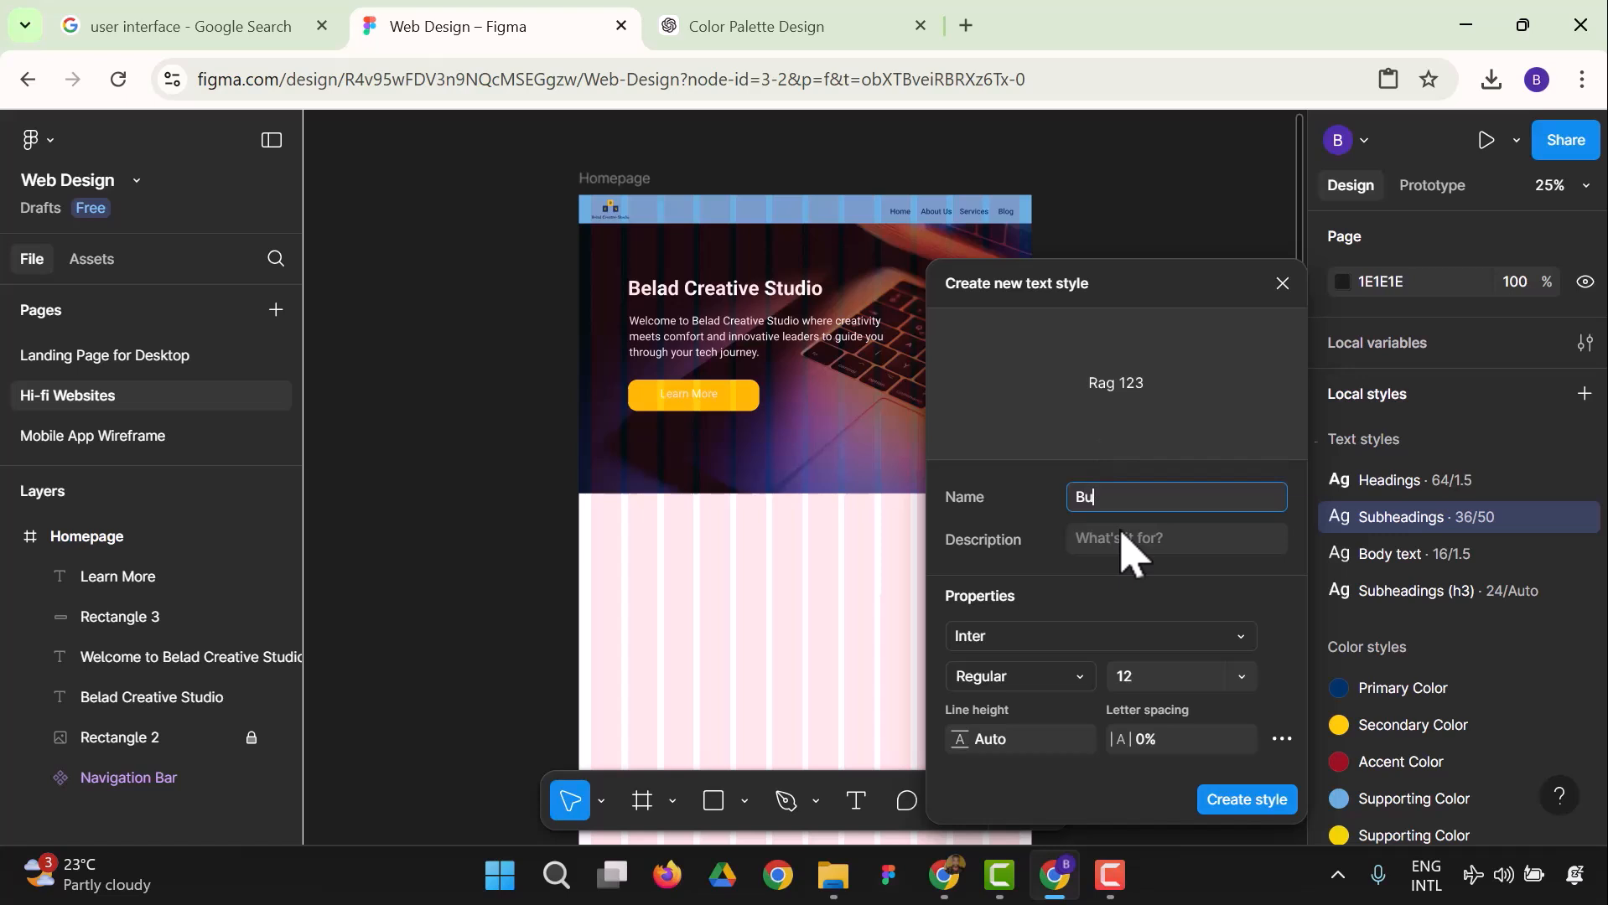
{"action": "type", "text": "tton Text (1"}
{"action": "left_click", "coordinate": [1123, 539]}
{"action": "type", "text": "F"}
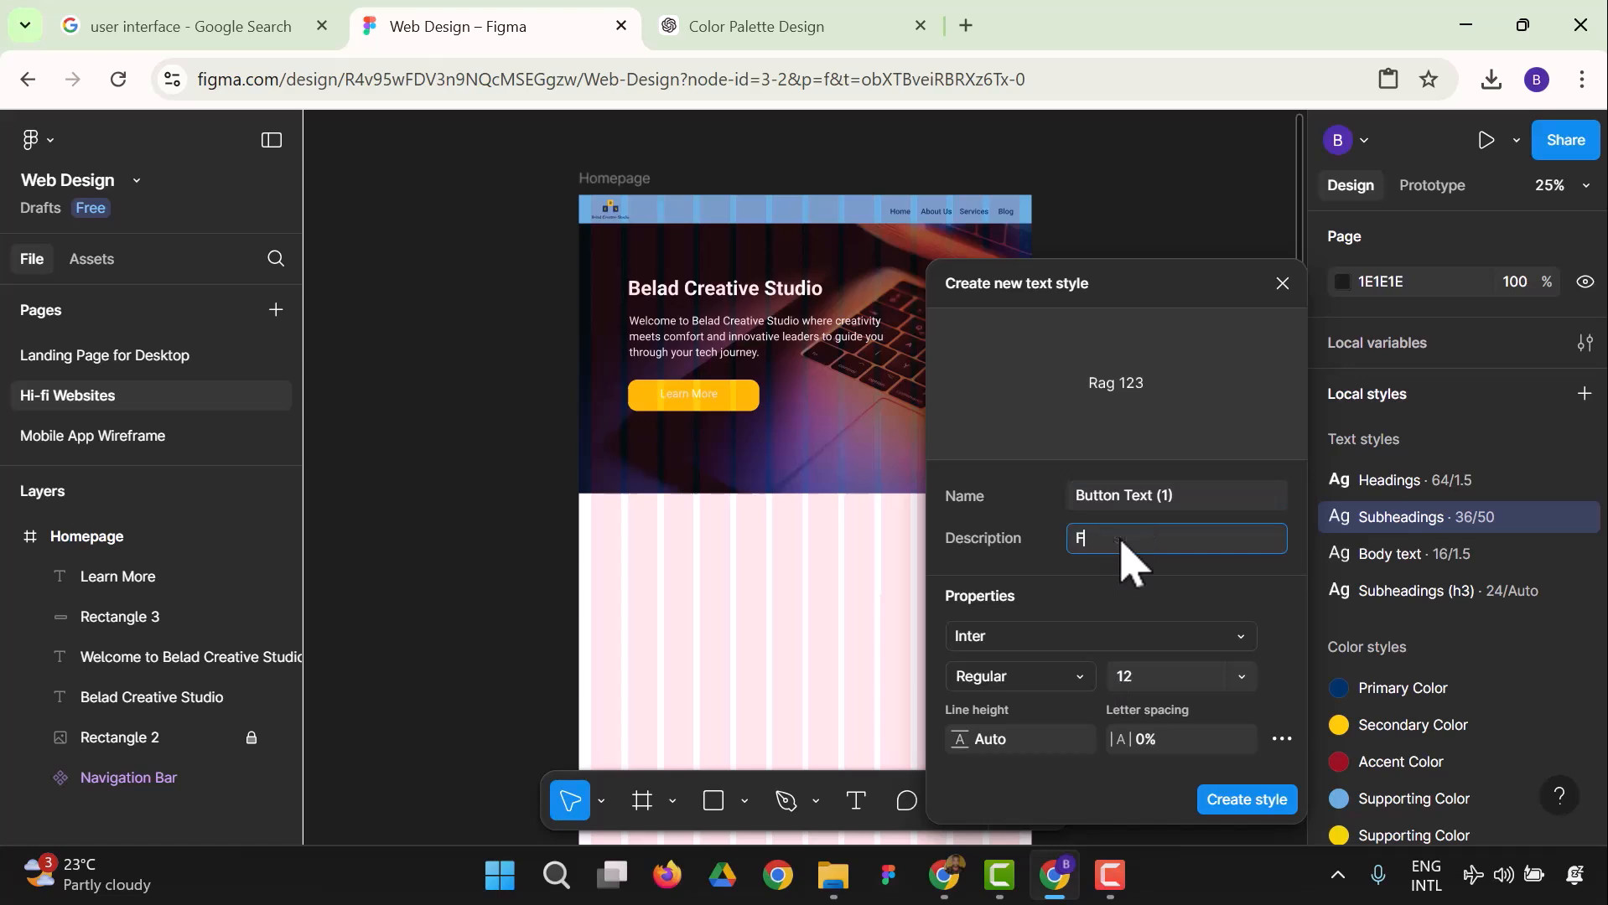
{"action": "type", "text": "or CTAs"}
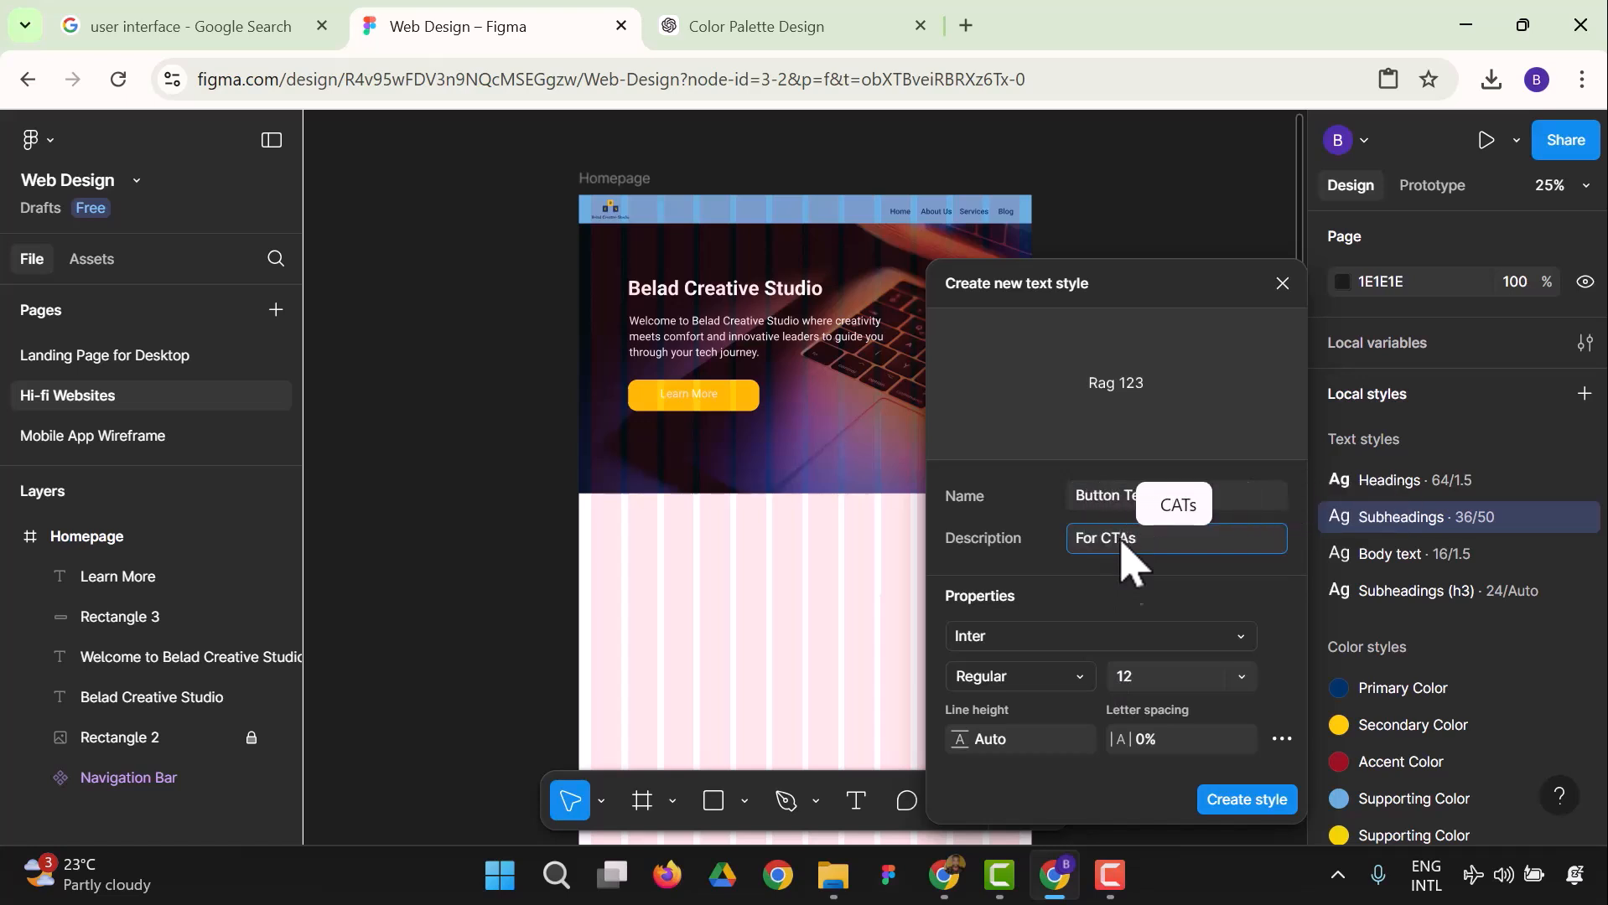
Set the new text style's font to Roboto Bold at size 48 and create the style.
{"action": "left_click", "coordinate": [1098, 635]}
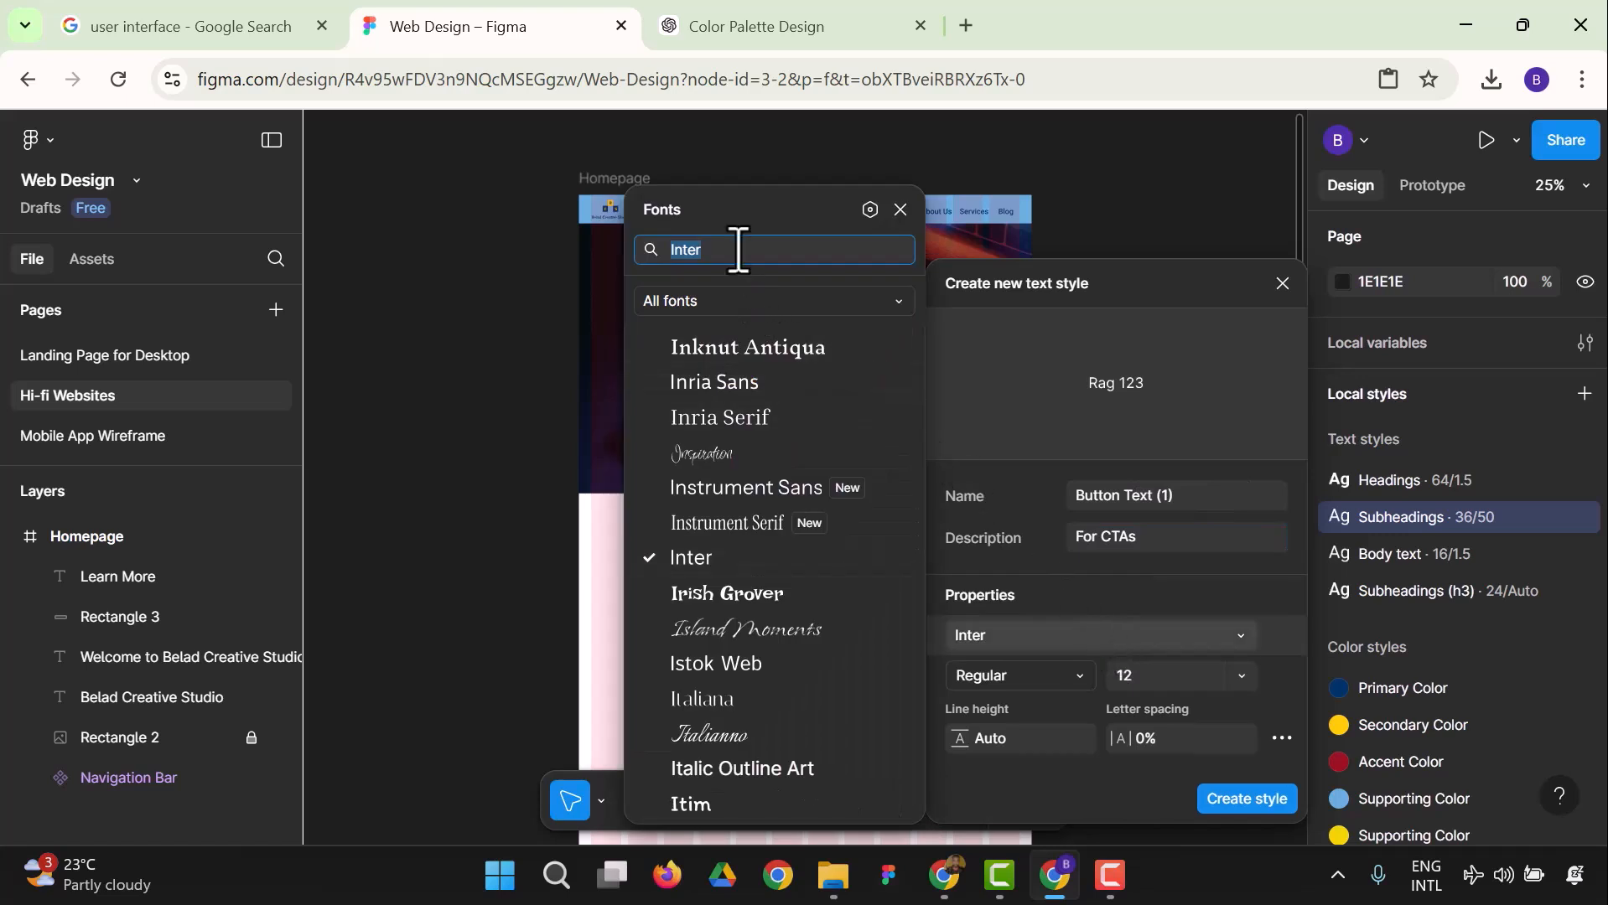
{"action": "type", "text": "robo"}
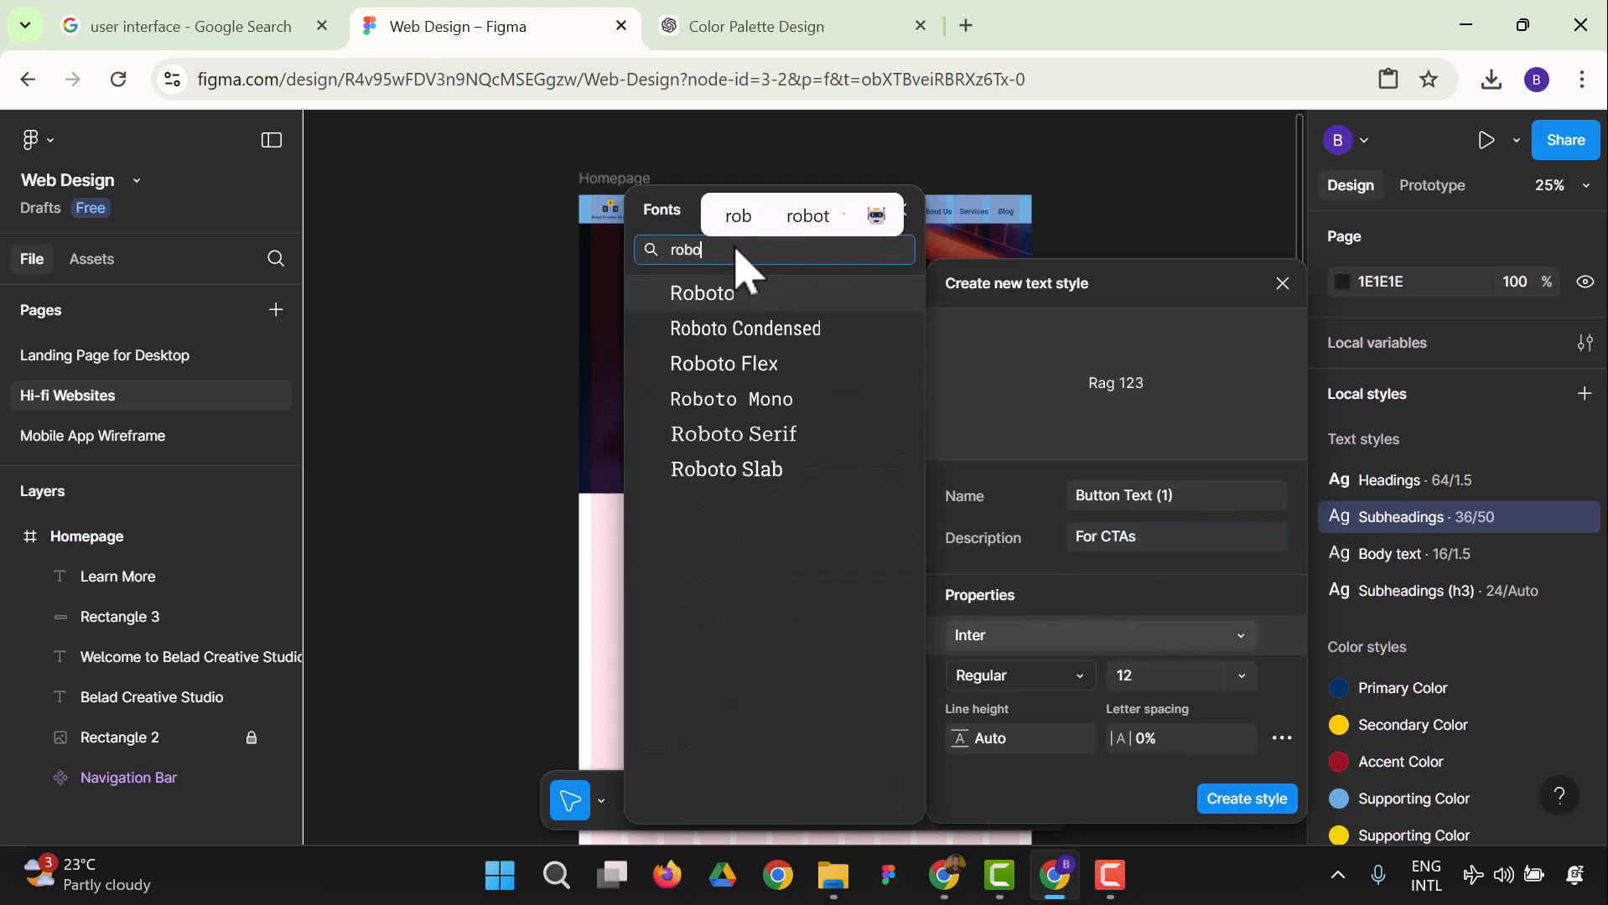
{"action": "left_click", "coordinate": [726, 295]}
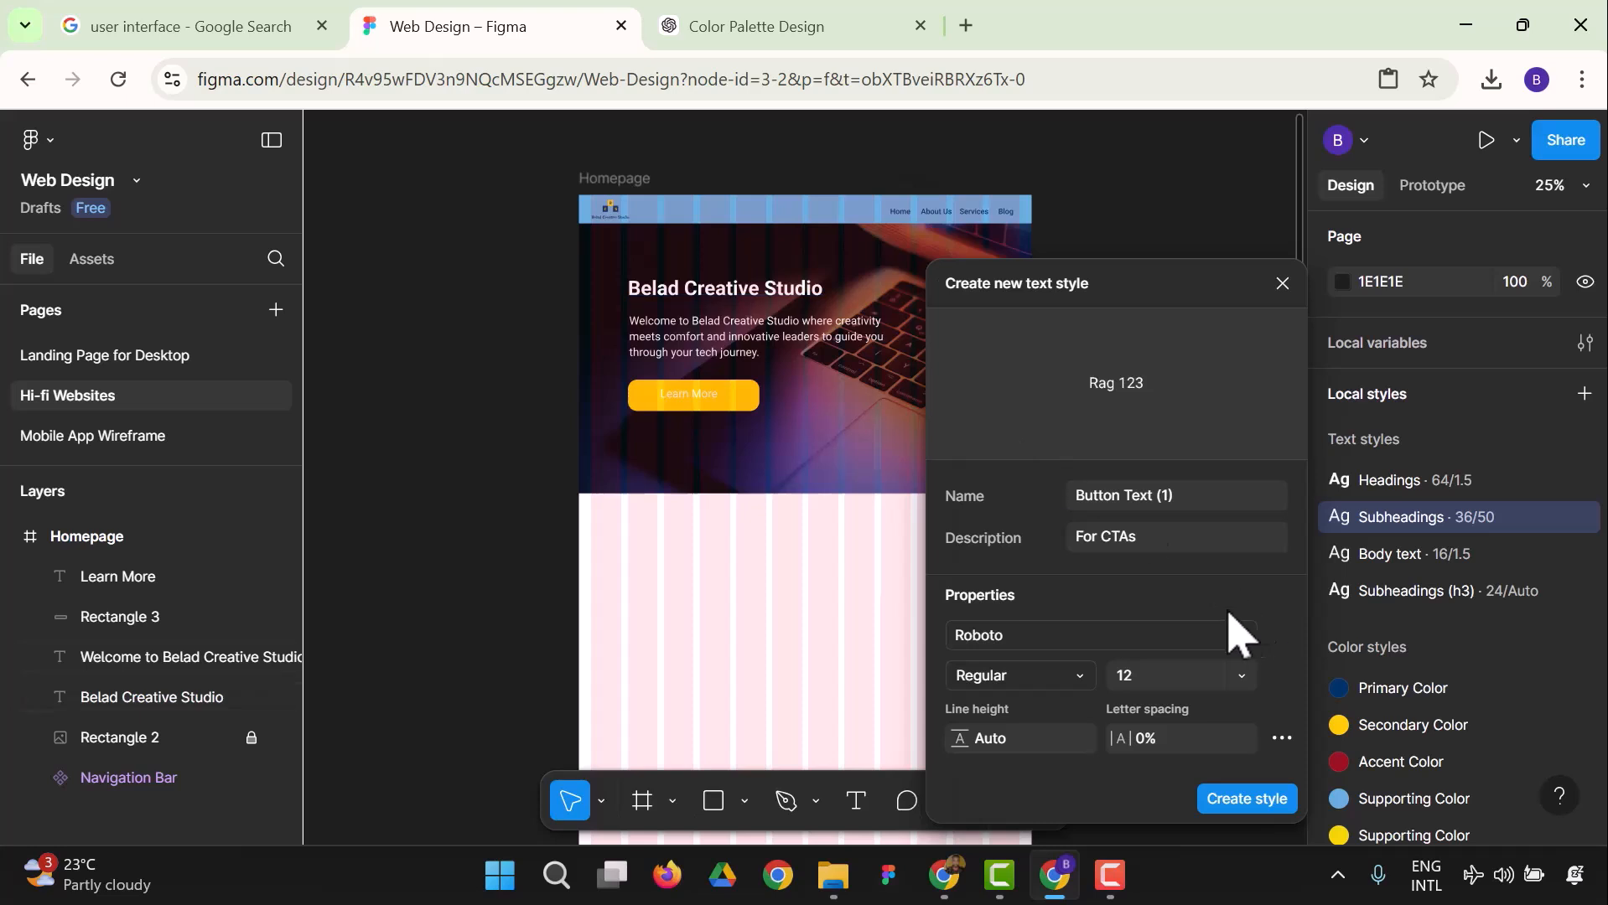
{"action": "left_click", "coordinate": [1065, 675]}
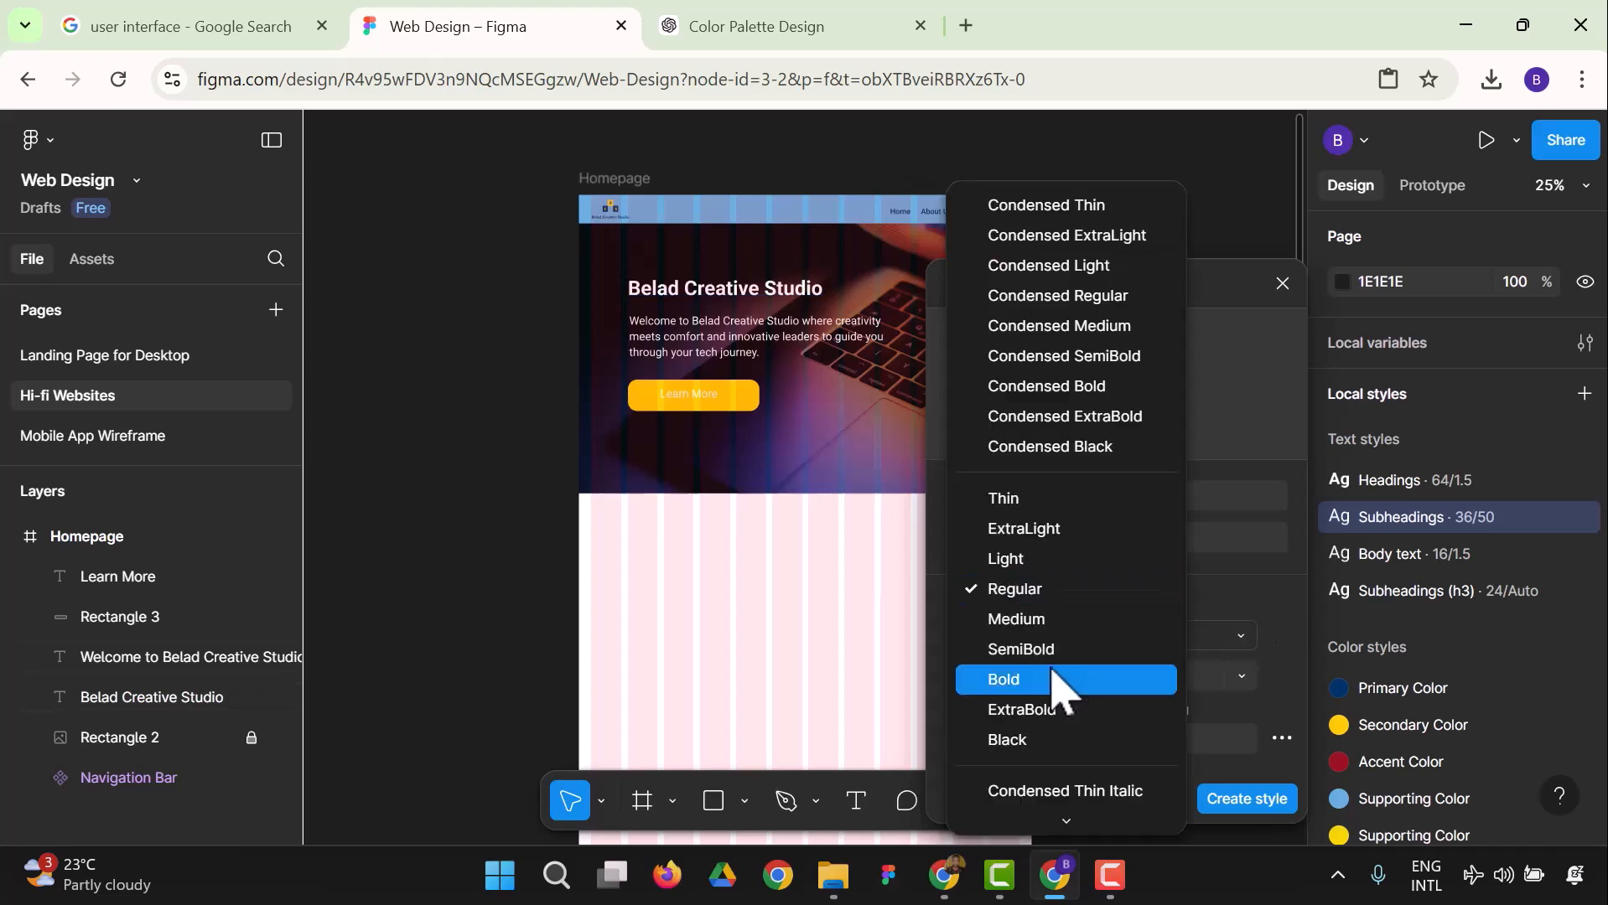
{"action": "left_click", "coordinate": [1061, 681]}
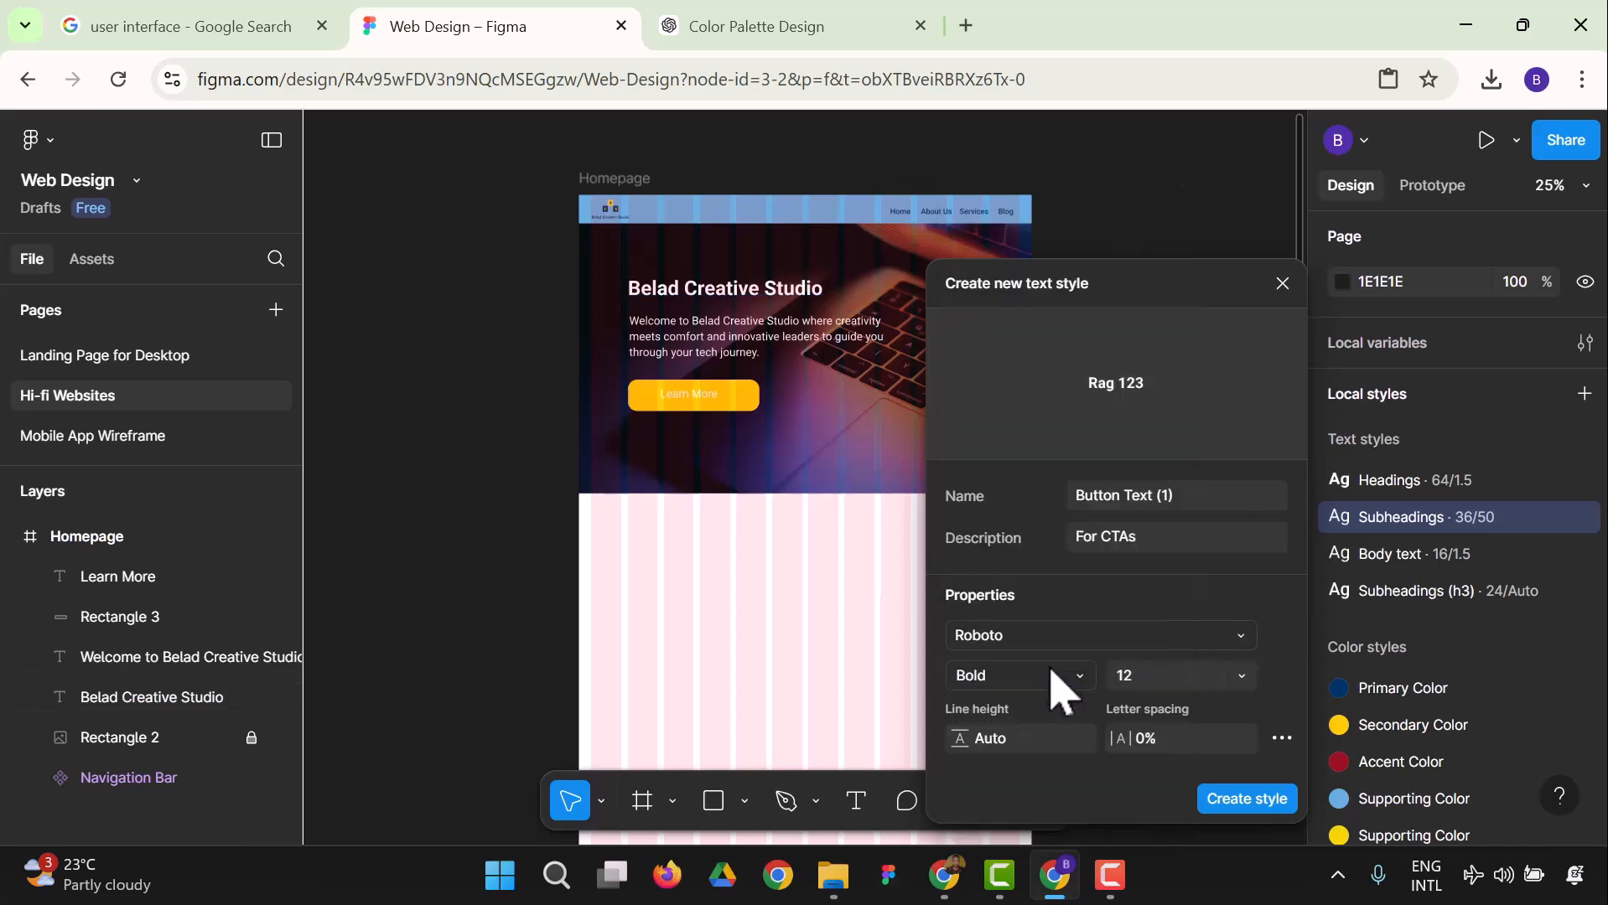
{"action": "left_click", "coordinate": [1241, 677]}
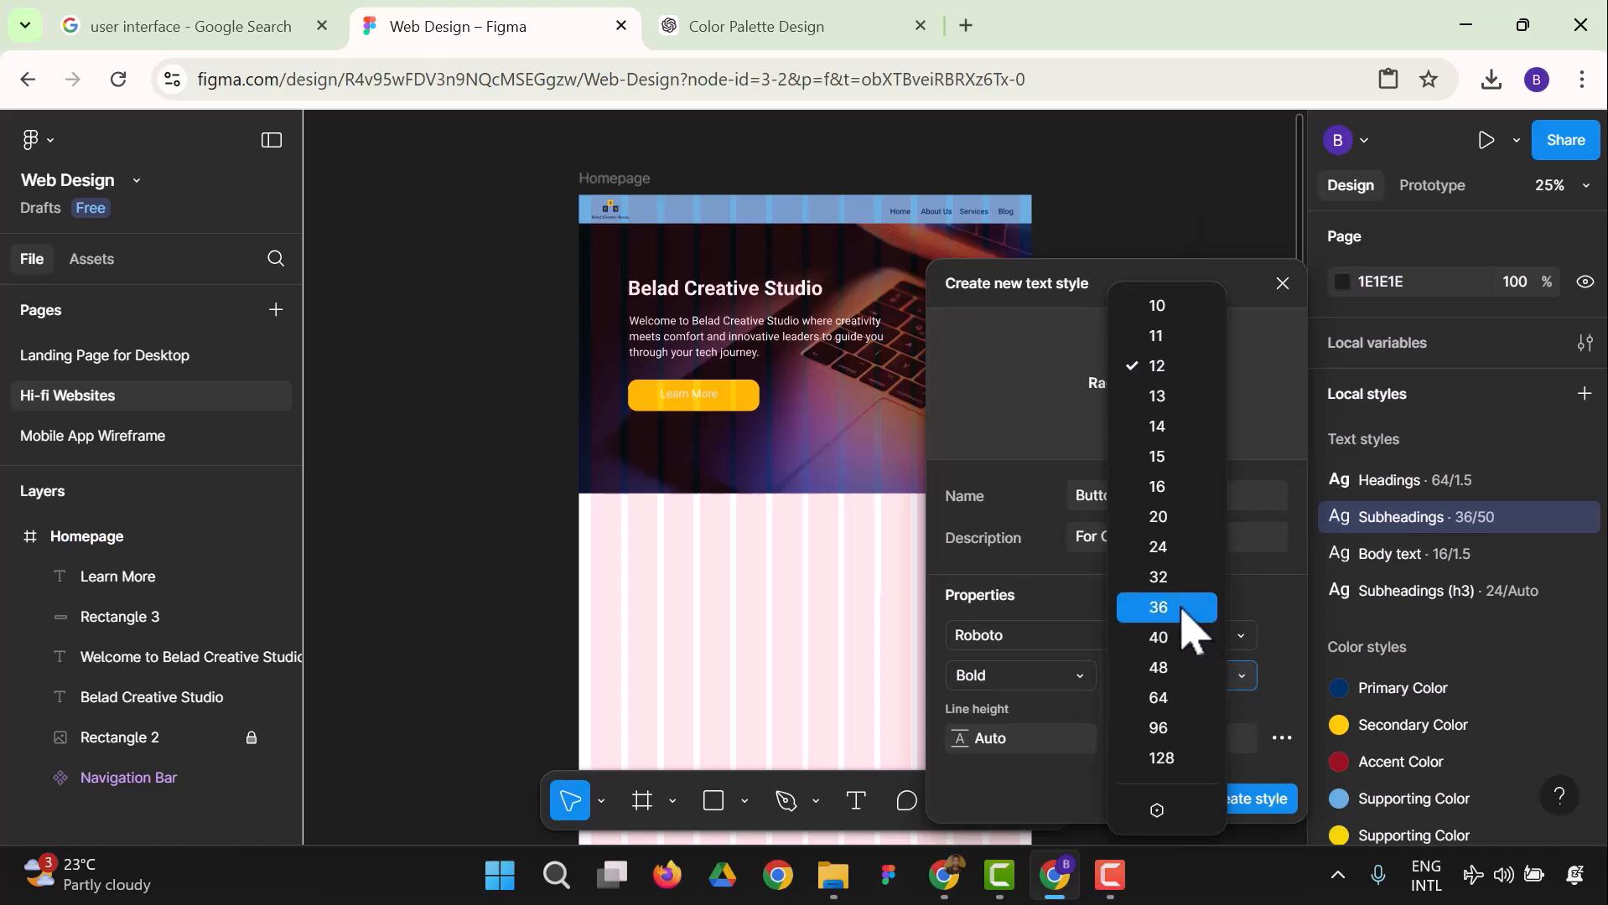
{"action": "left_click", "coordinate": [1161, 671]}
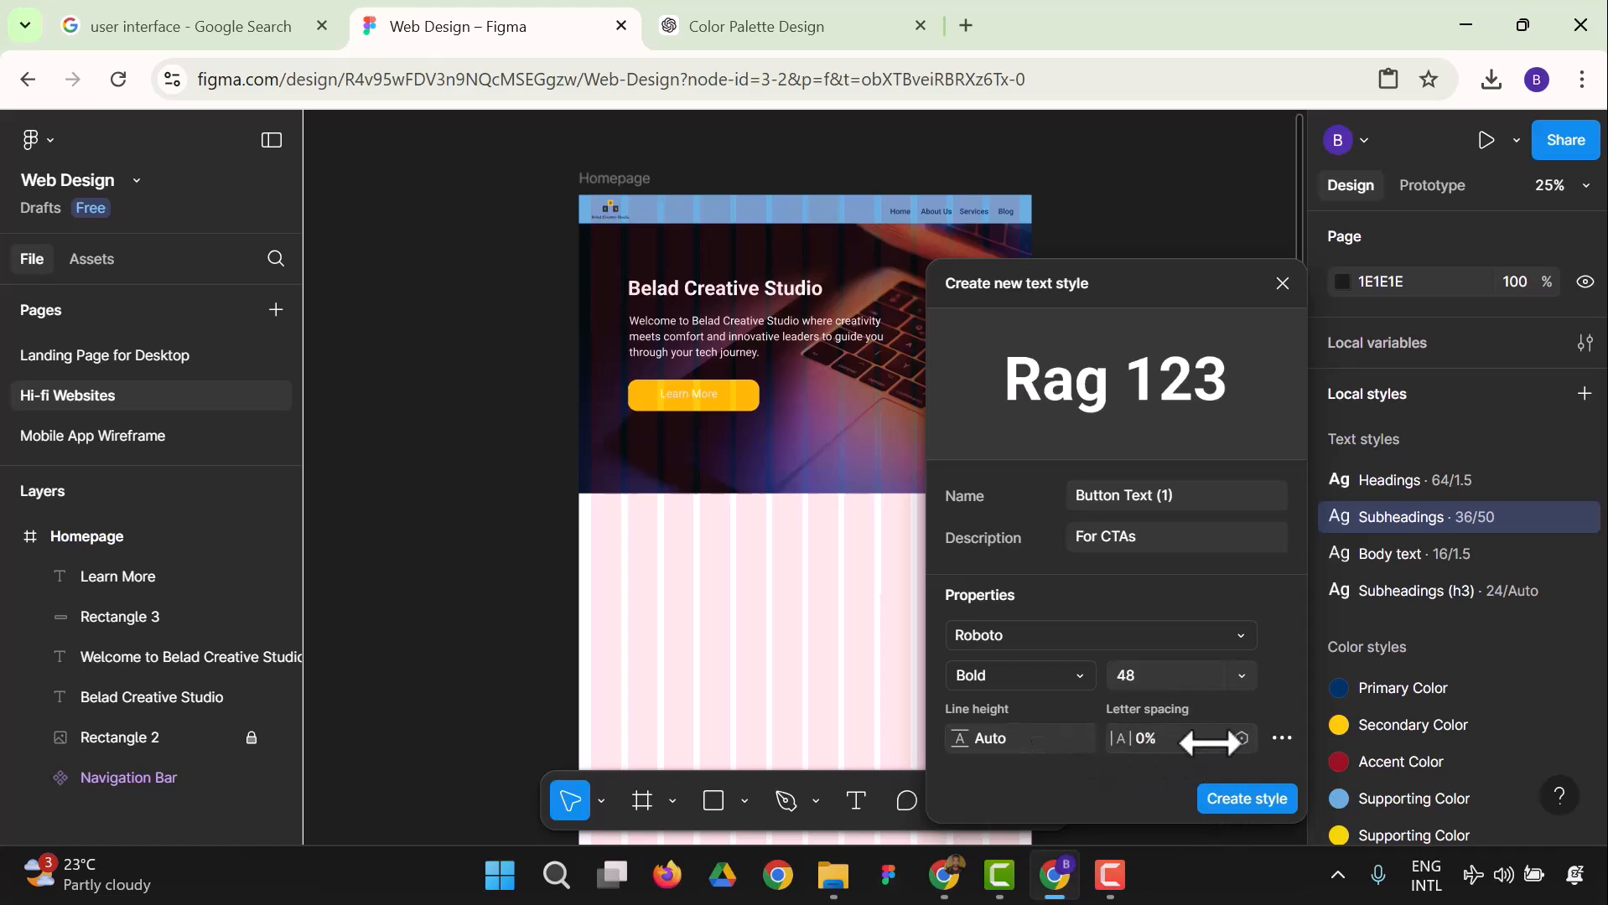
{"action": "left_click", "coordinate": [1268, 803]}
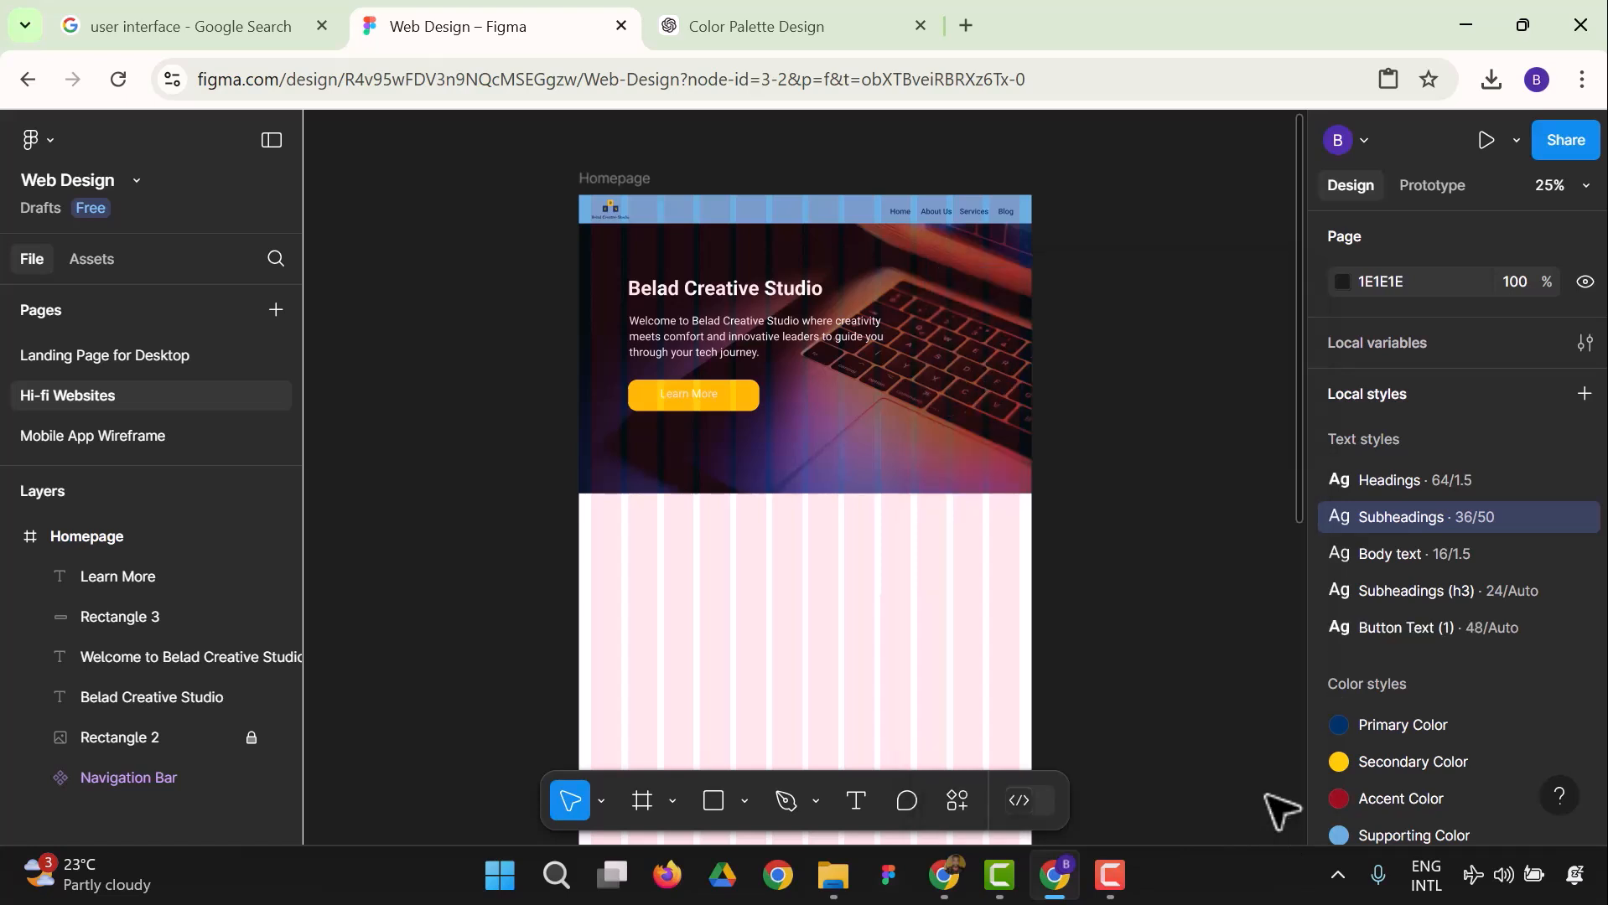
Apply the Button Text (1) style to the "Learn More" label in the hero section and deselect it.
{"action": "left_click", "coordinate": [715, 401]}
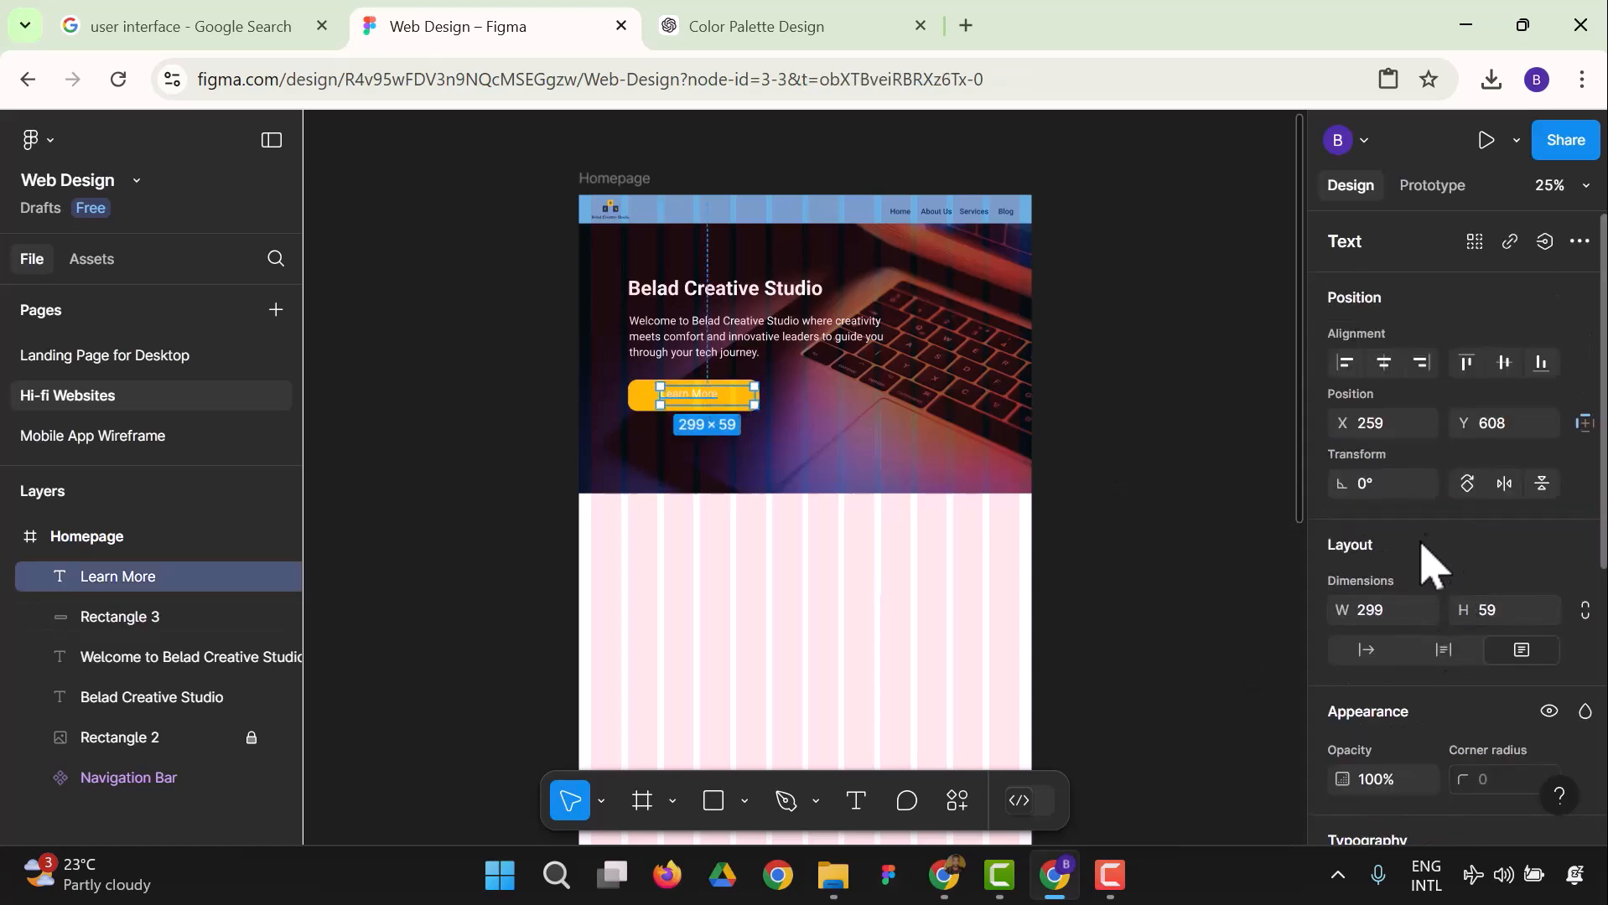
{"action": "scroll", "coordinate": [1435, 558], "scroll_direction": "down", "scroll_amount": 2}
{"action": "scroll", "coordinate": [1422, 632], "scroll_direction": "down", "scroll_amount": 2}
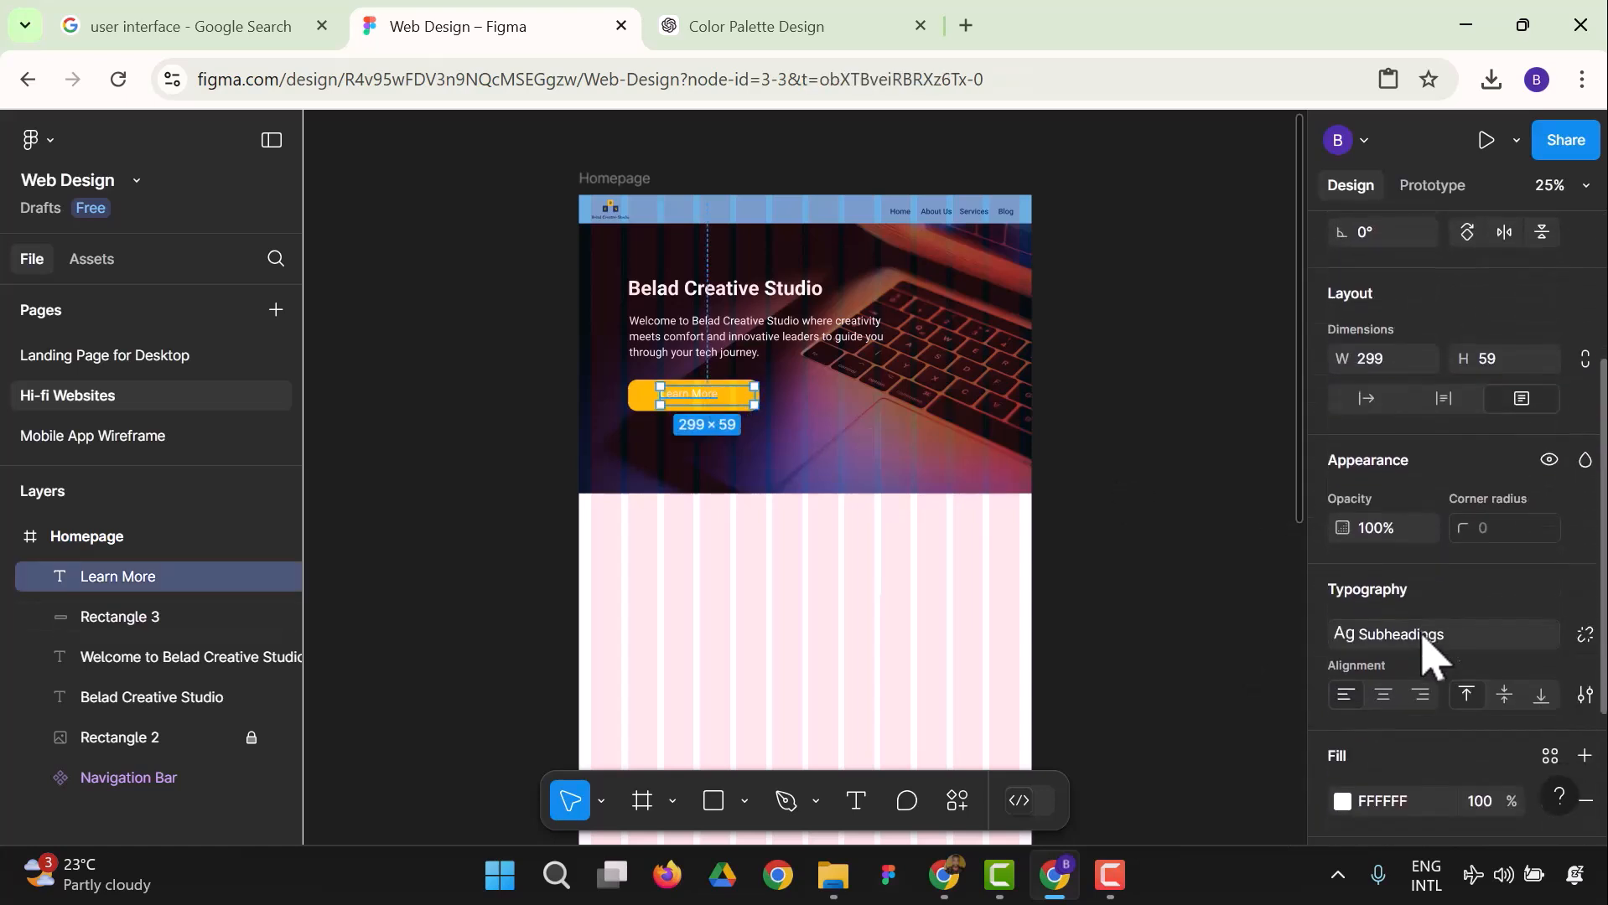
{"action": "left_click", "coordinate": [1423, 635]}
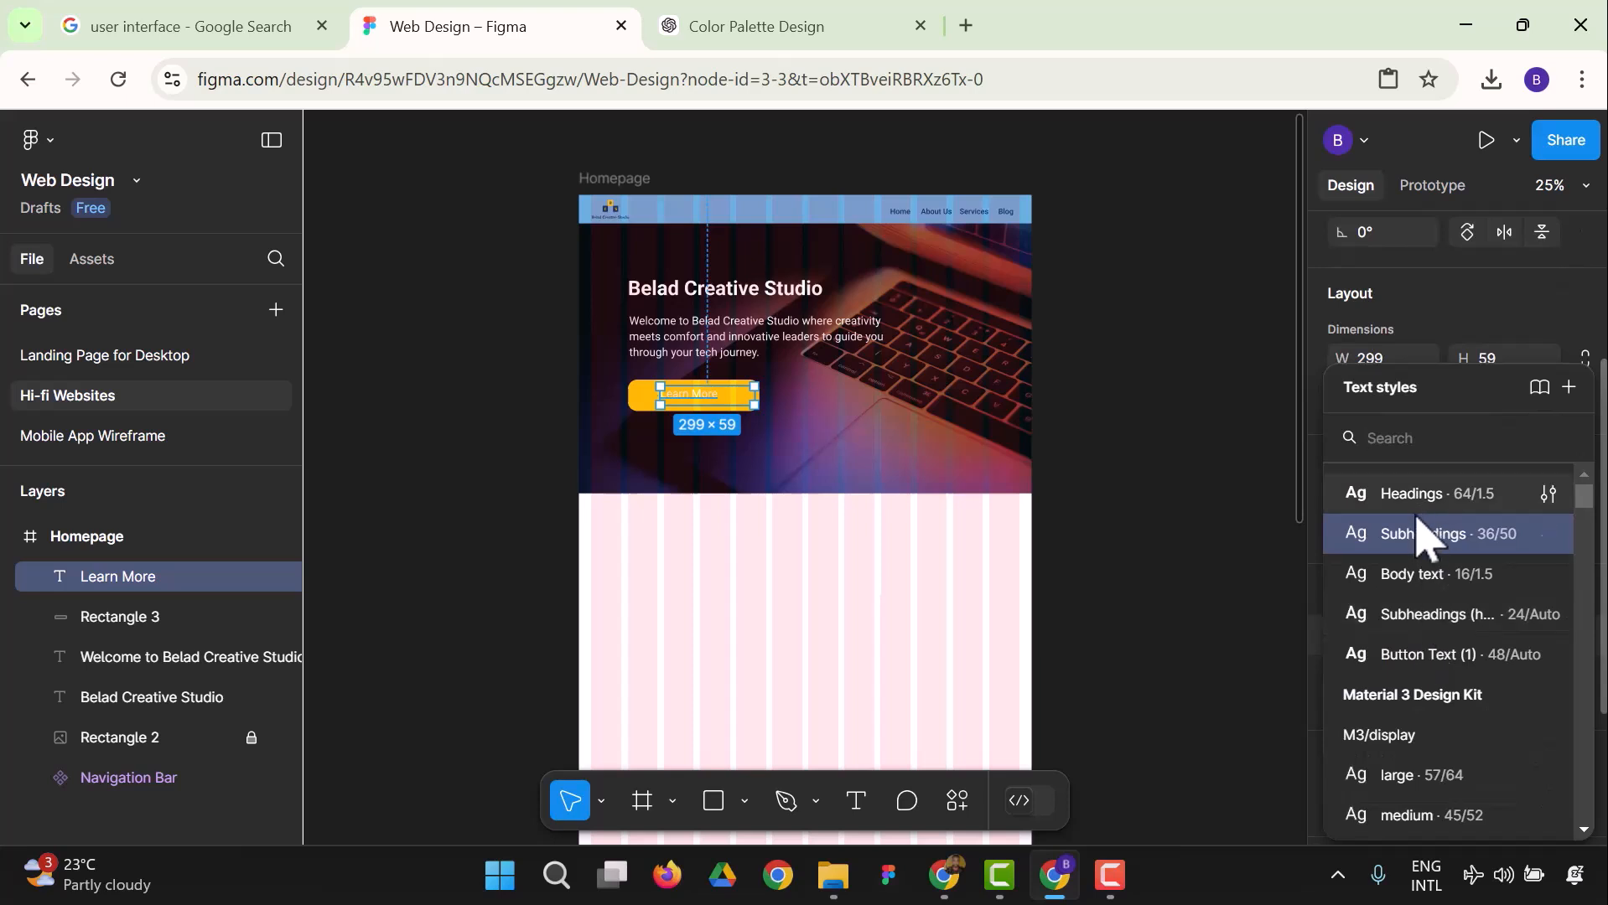
{"action": "left_click", "coordinate": [1484, 663]}
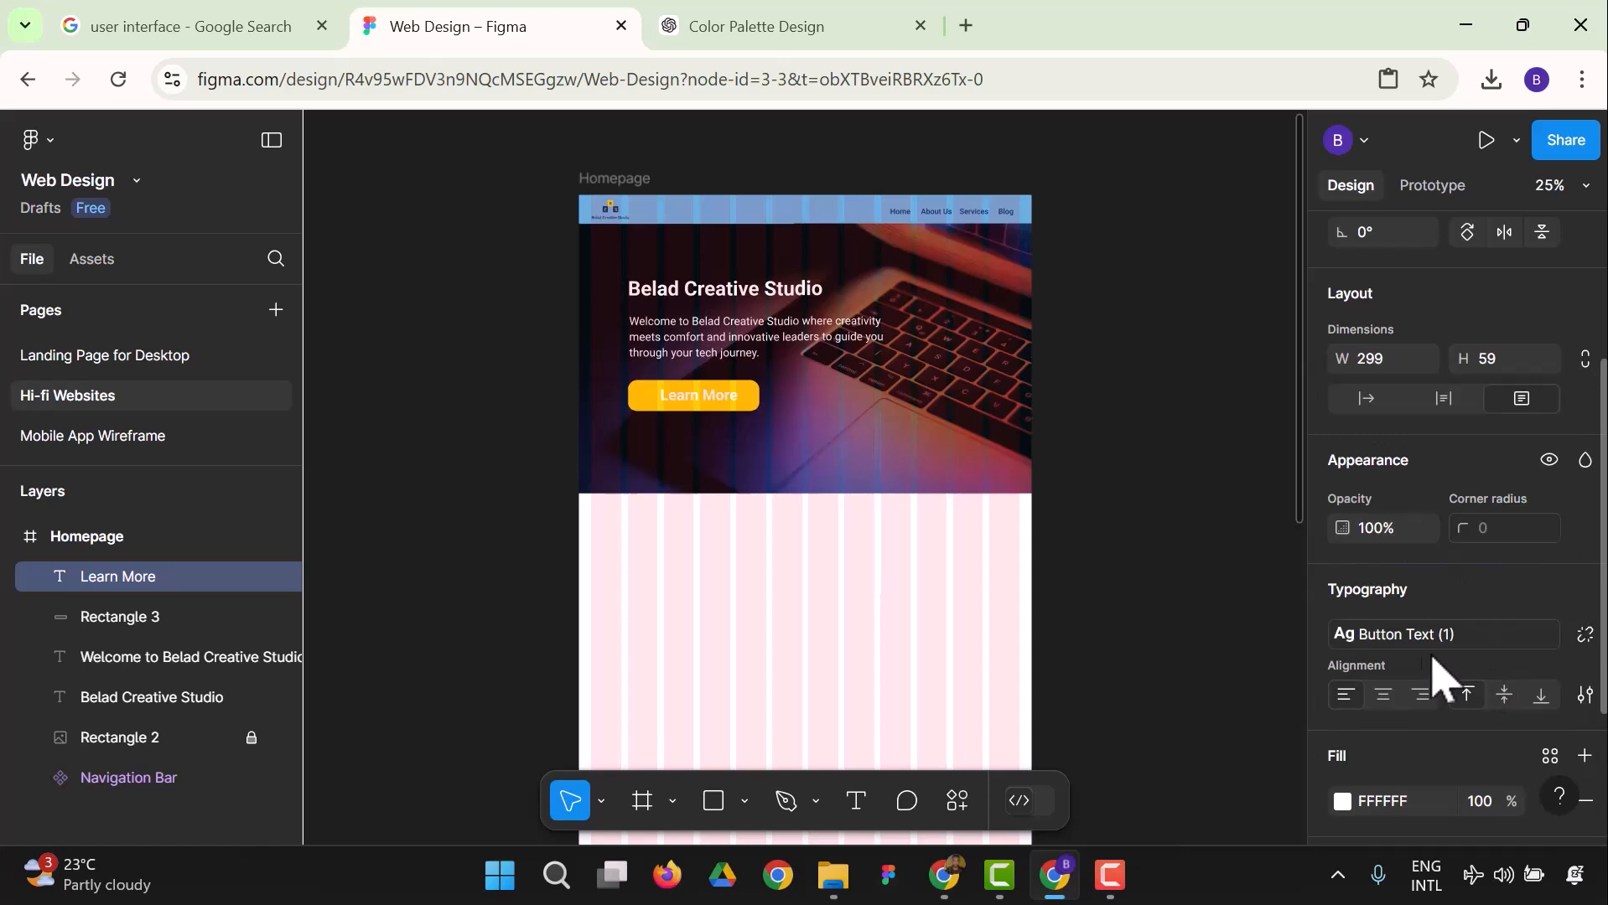
{"action": "left_click", "coordinate": [1192, 568]}
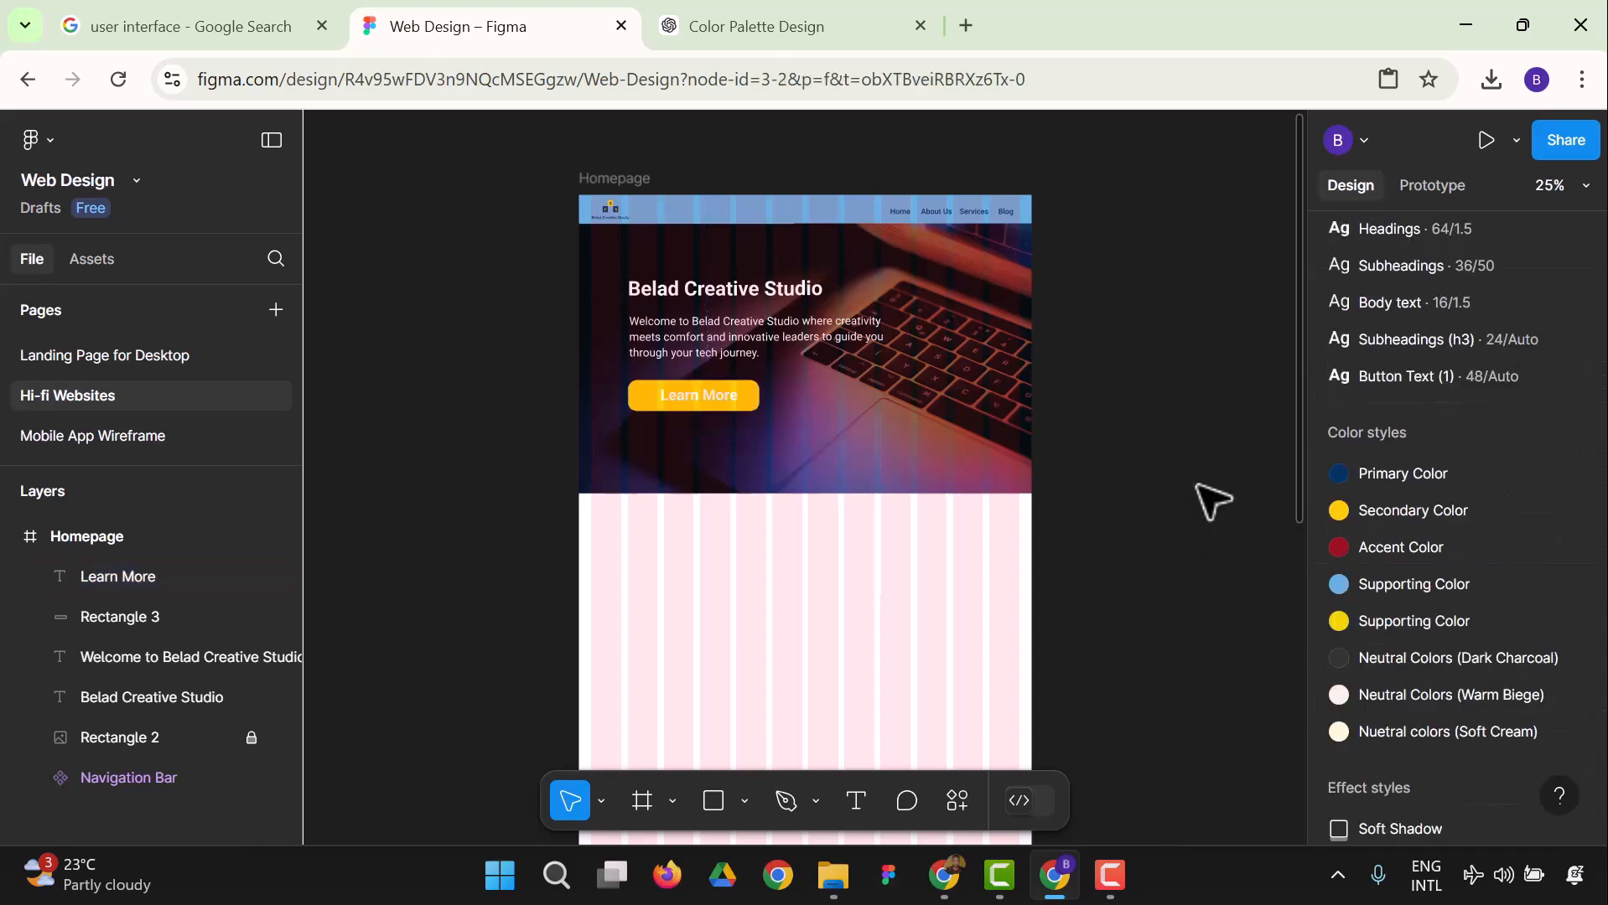
Shorten the Homepage frame to a height of 1275, keeping a blank strip below the hero photo.
{"action": "left_click", "coordinate": [1549, 186]}
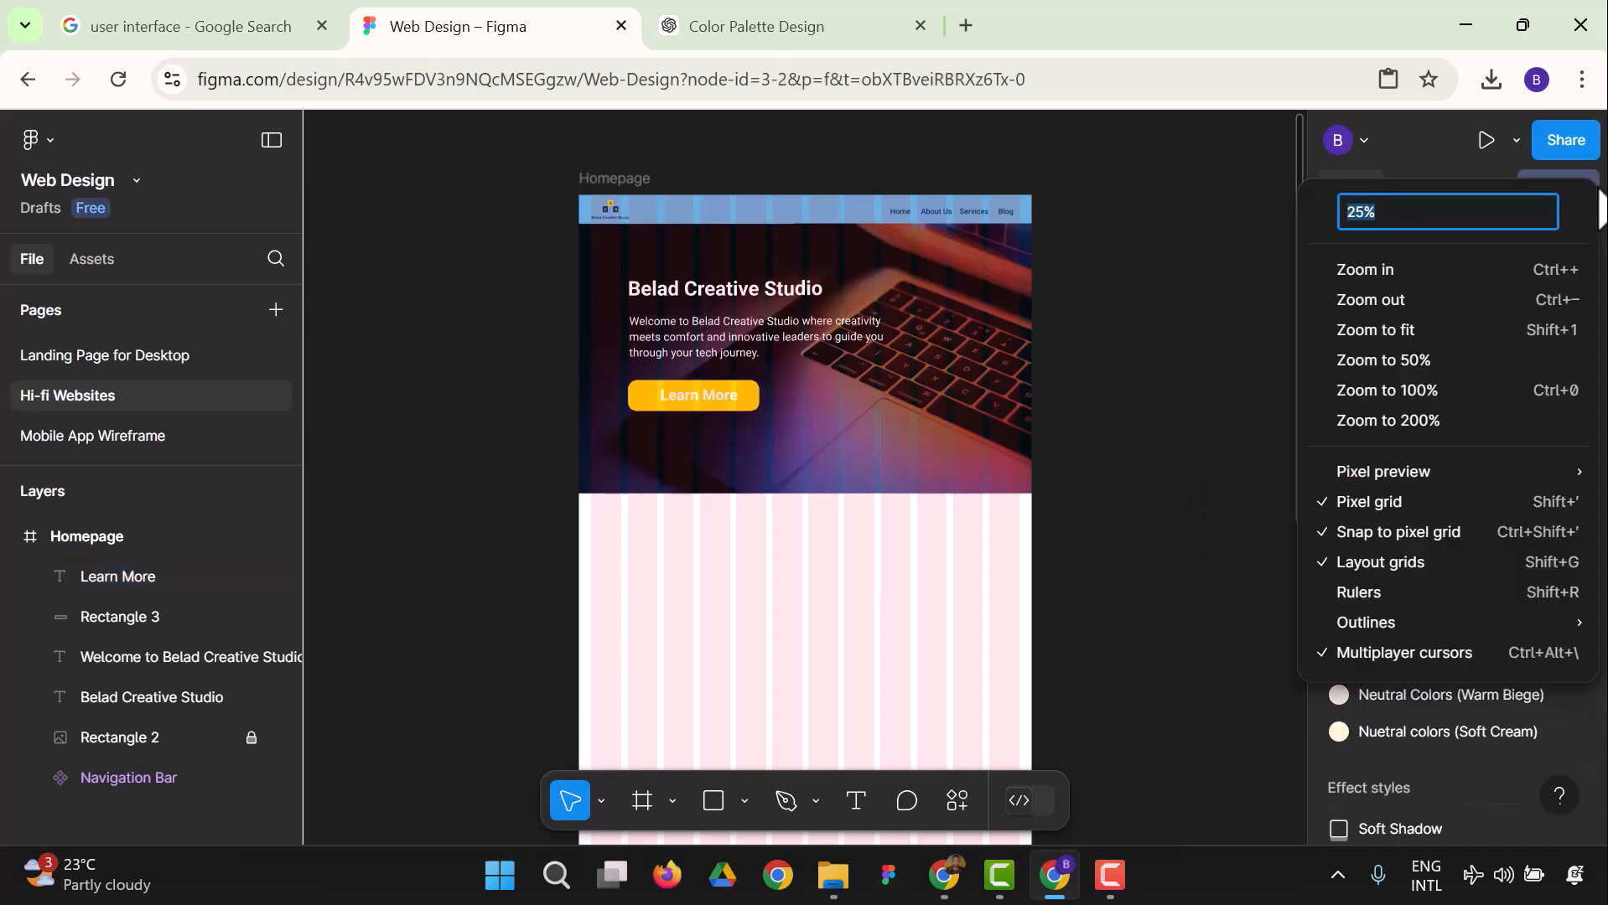
{"action": "left_click", "coordinate": [1455, 344]}
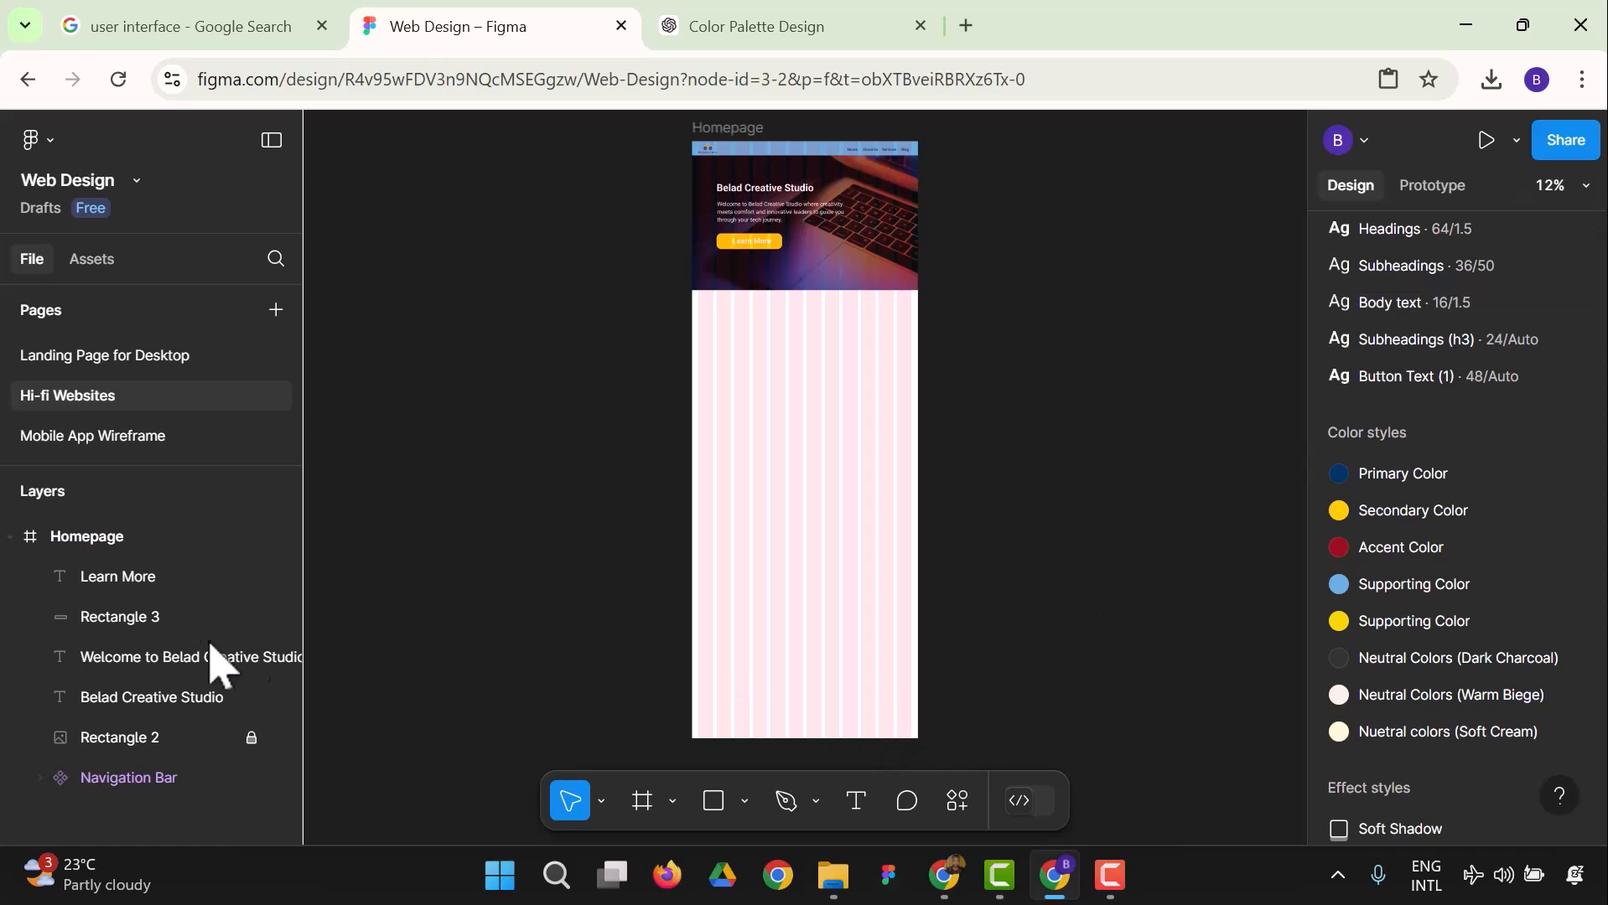
{"action": "left_click", "coordinate": [127, 547]}
{"action": "left_click_drag", "start_coordinate": [792, 738], "coordinate": [950, 340]}
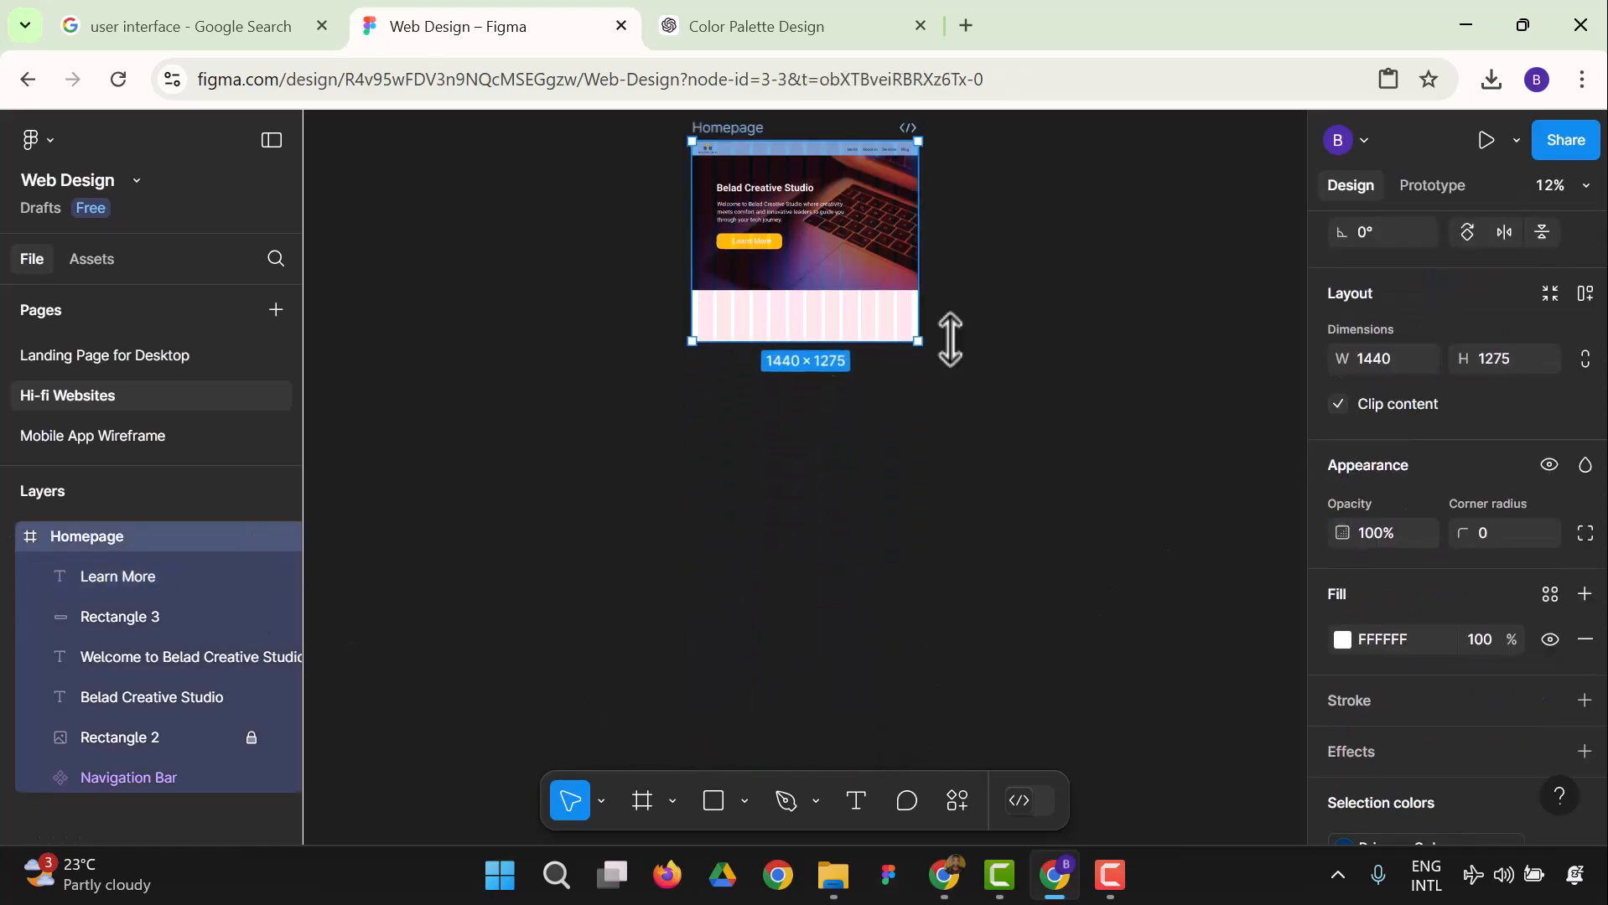
{"action": "left_click", "coordinate": [1583, 186]}
{"action": "left_click", "coordinate": [1417, 335]}
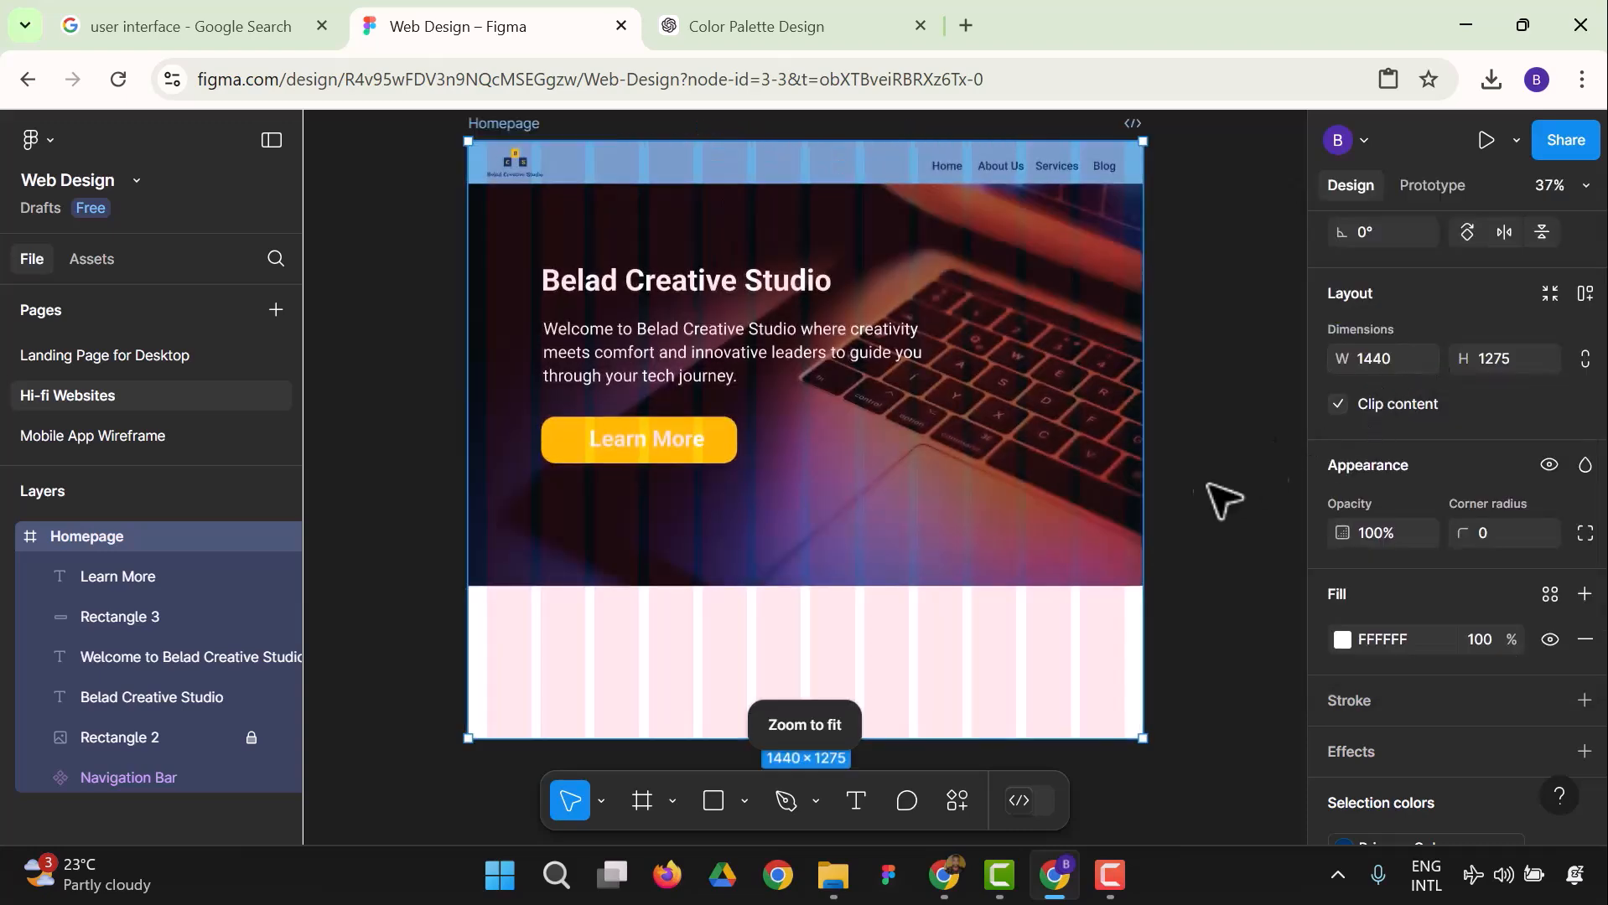
{"action": "left_click", "coordinate": [1219, 456]}
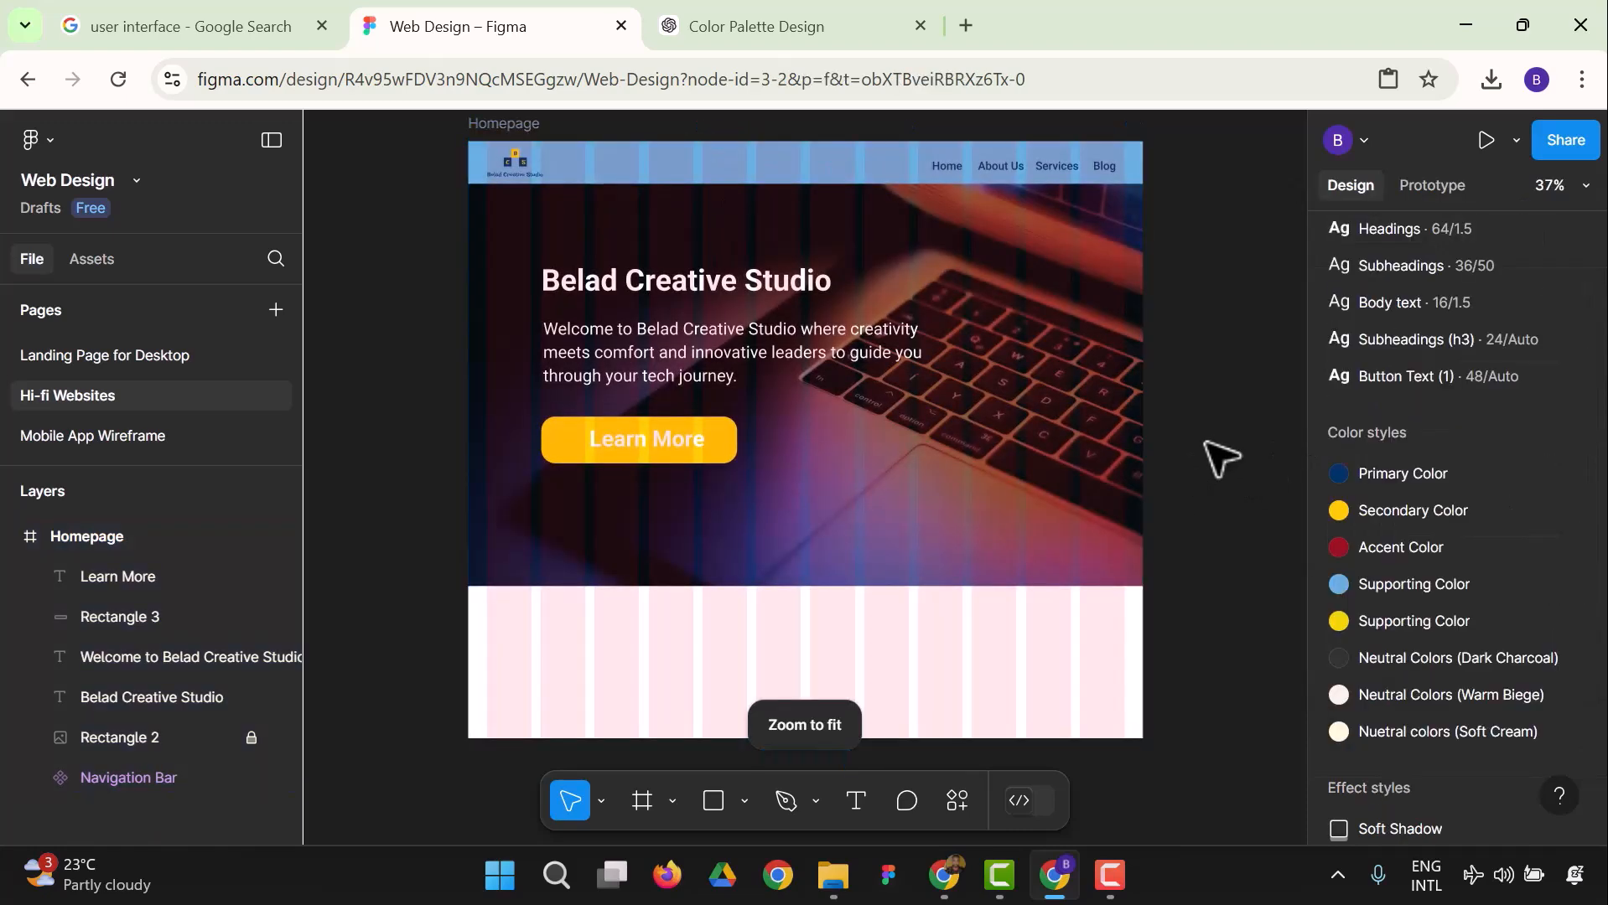
Hide the layout grid on the Homepage frame.
{"action": "scroll", "coordinate": [1489, 467], "scroll_direction": "down", "scroll_amount": 5}
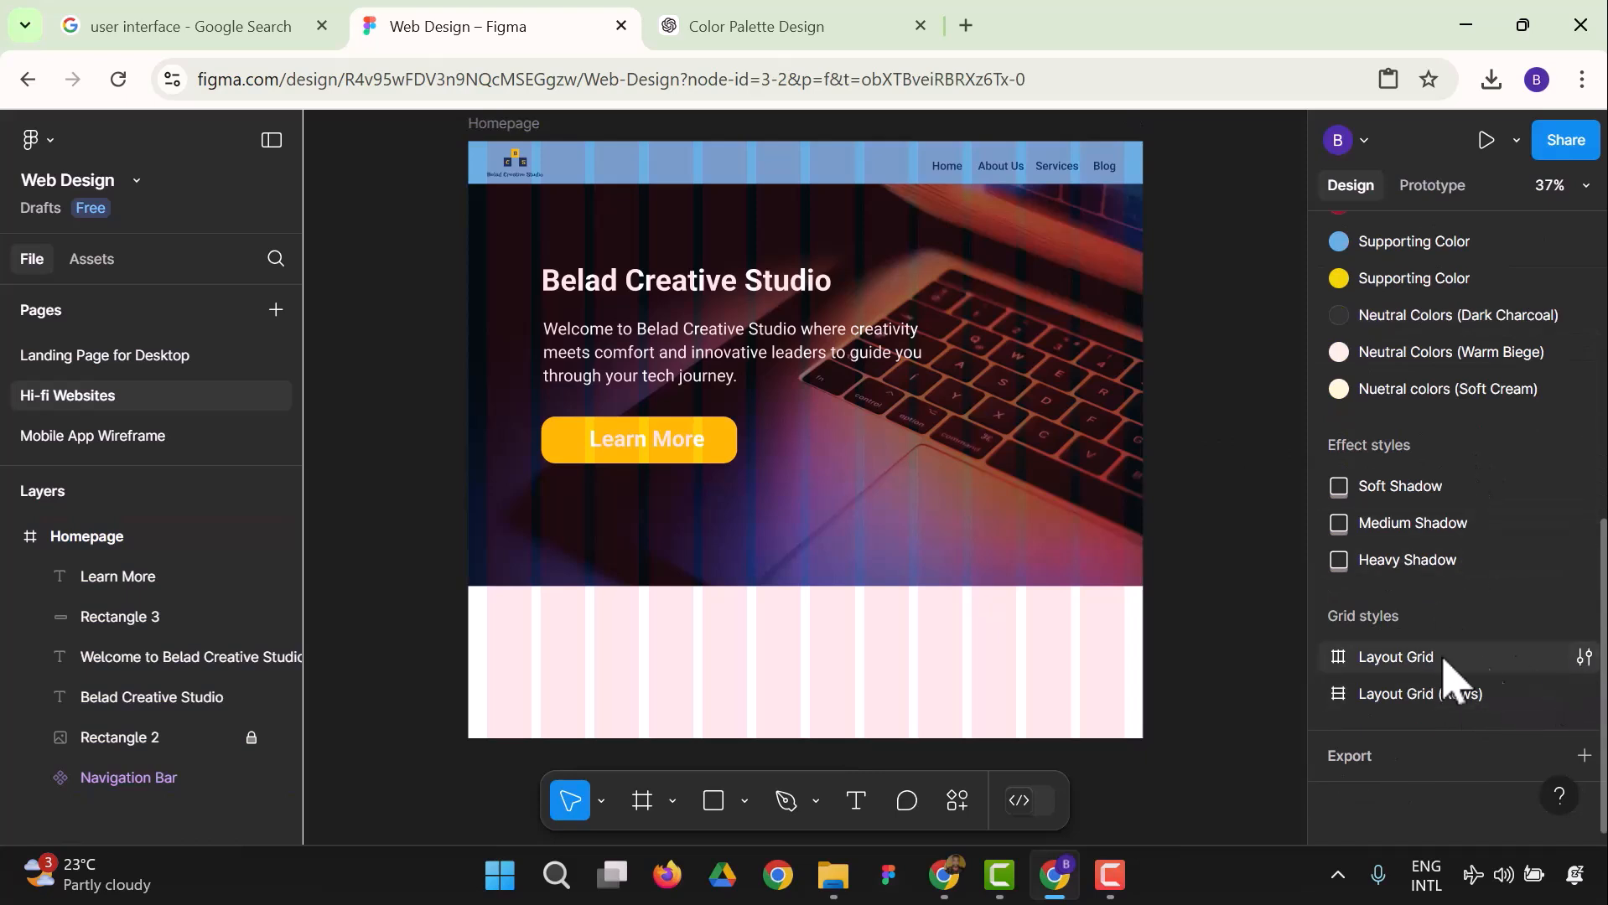
{"action": "left_click", "coordinate": [117, 543]}
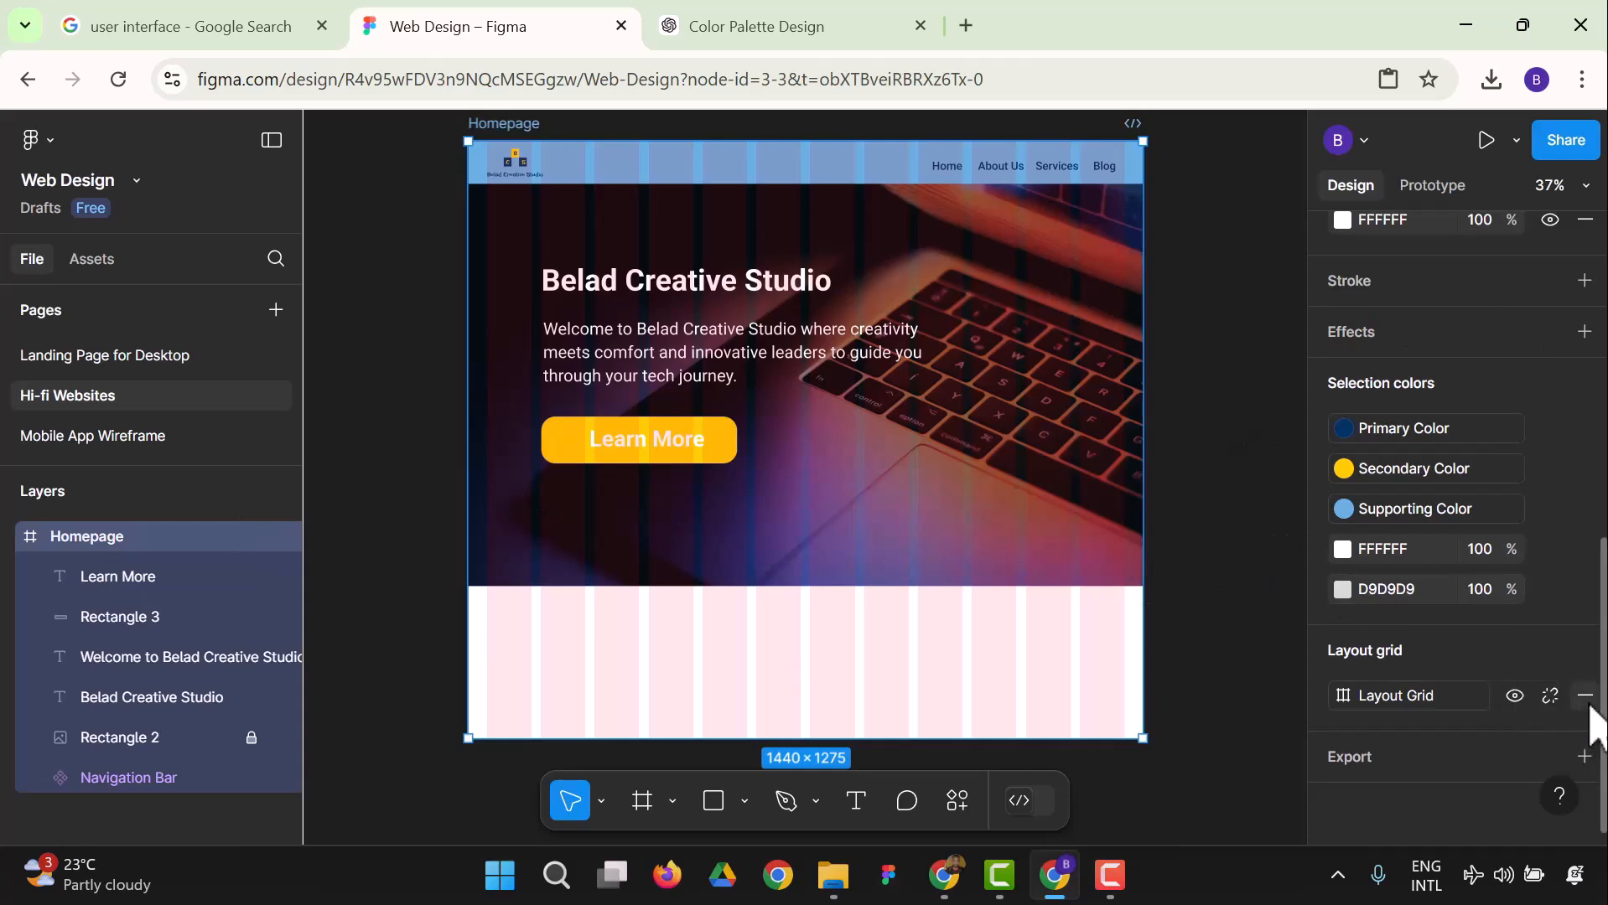
{"action": "left_click", "coordinate": [1516, 698]}
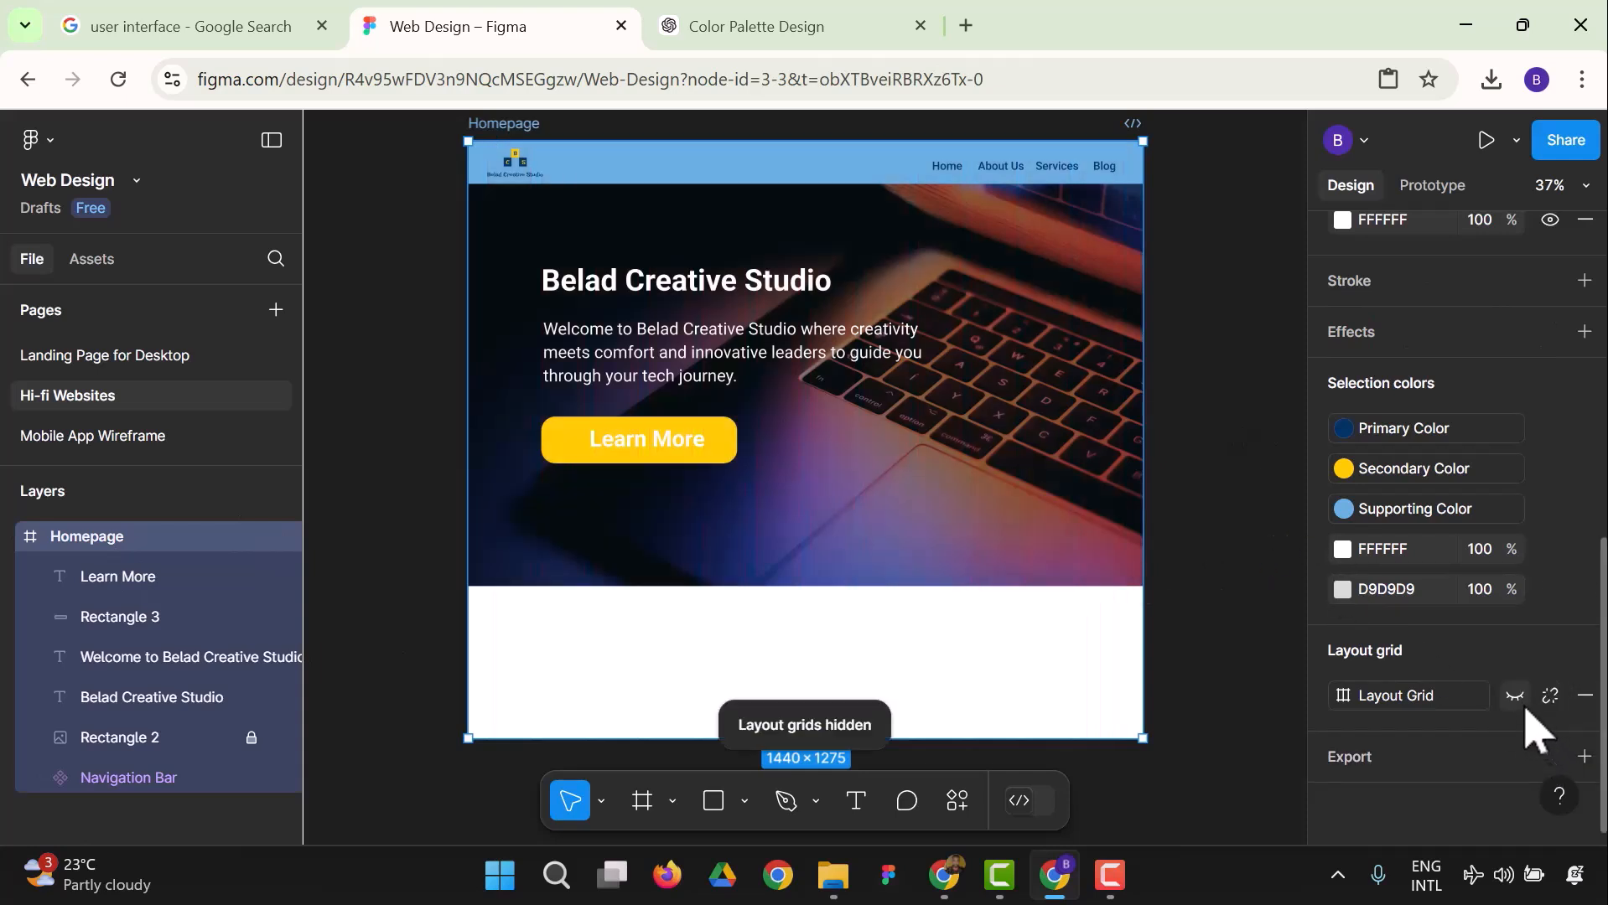
{"action": "left_click", "coordinate": [1228, 516]}
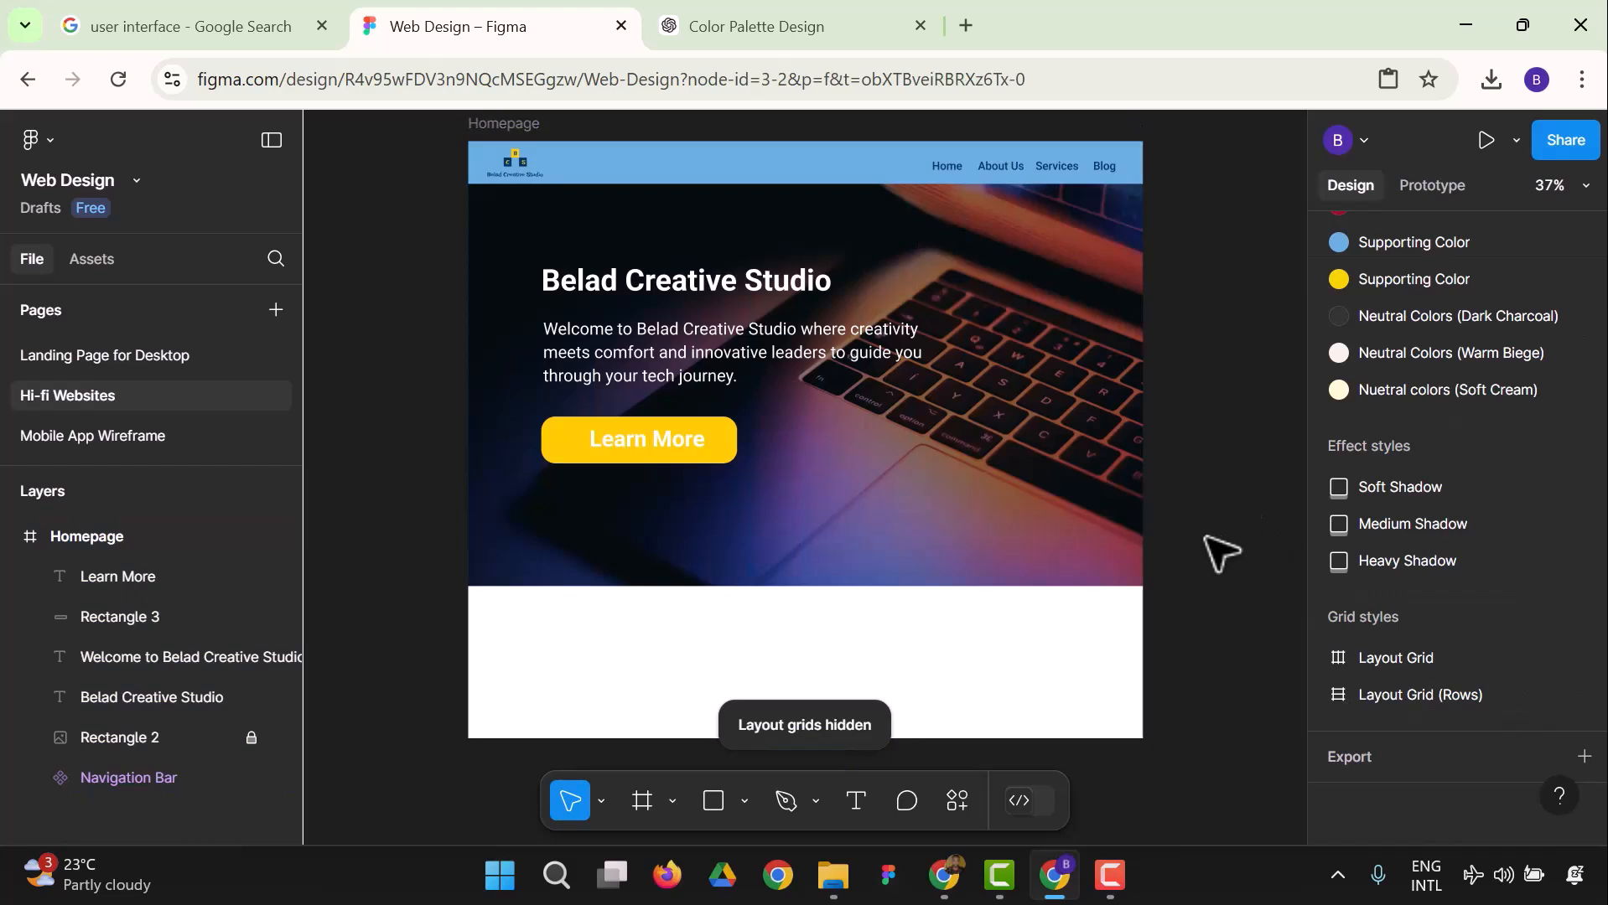
Change the "Learn More" label's fill to the Primary Color style from the libraries.
{"action": "left_click", "coordinate": [635, 443]}
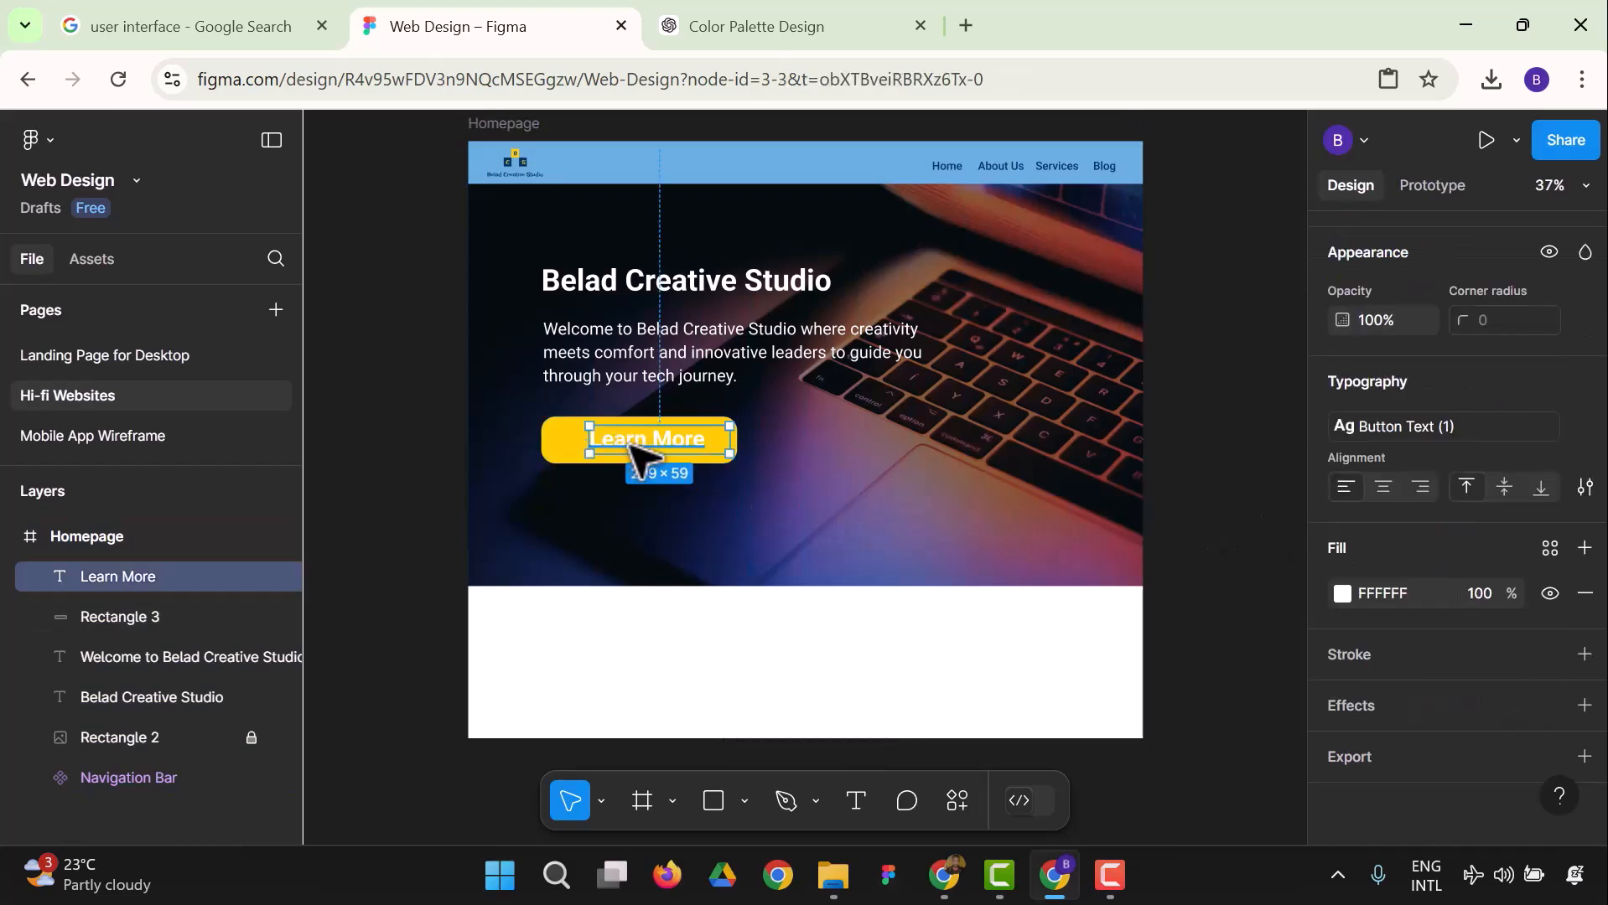
{"action": "left_click", "coordinate": [1343, 593]}
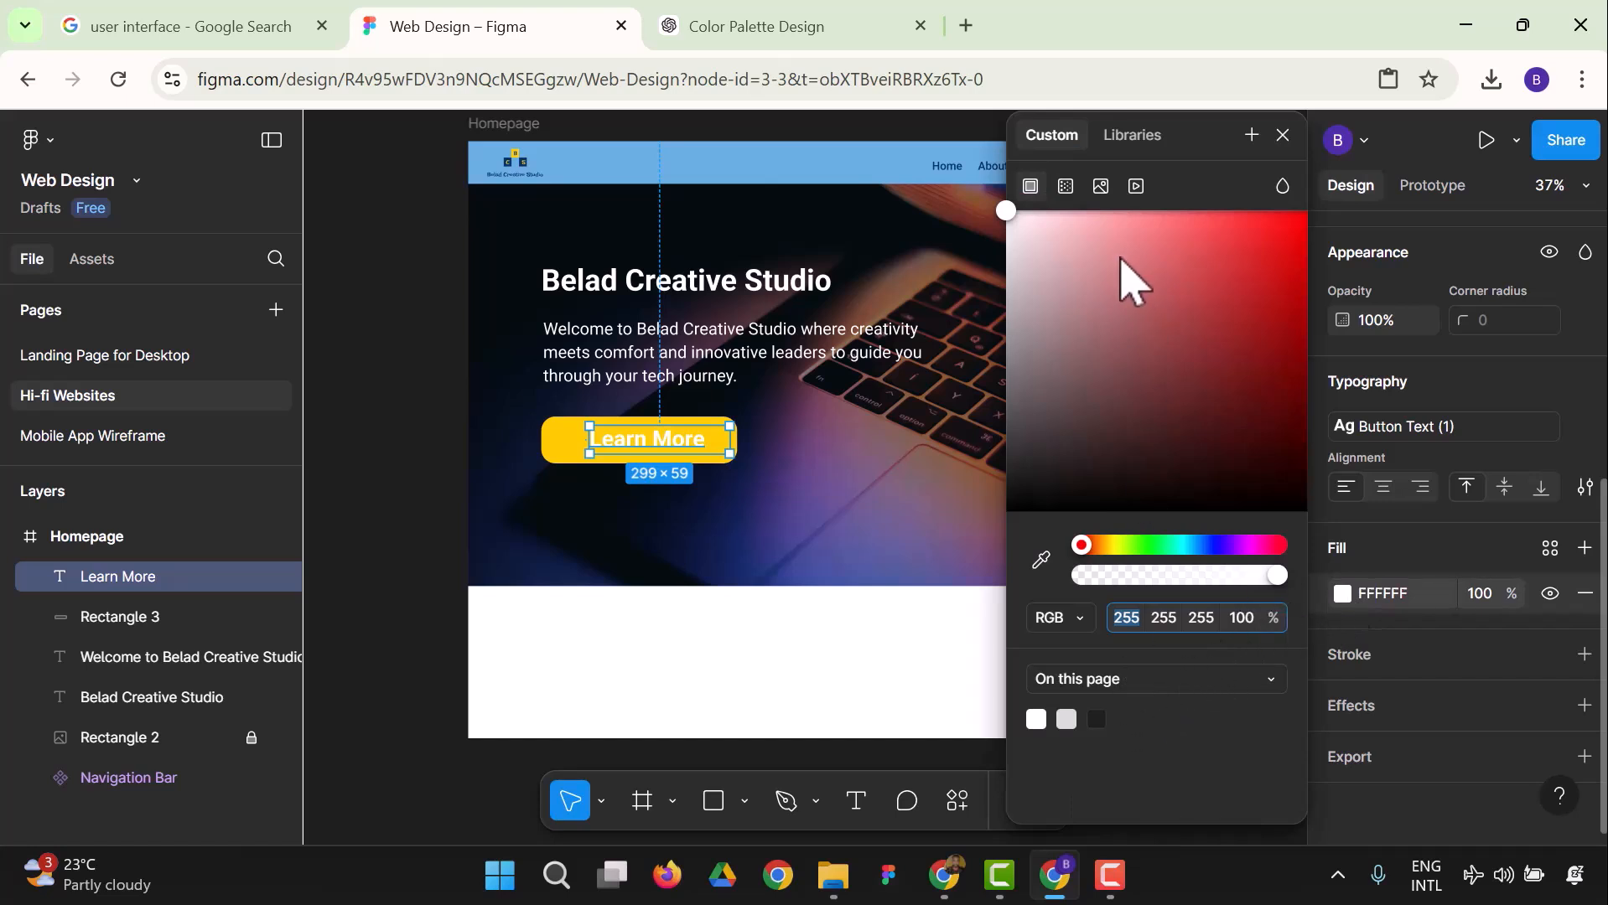
{"action": "left_click", "coordinate": [1141, 152]}
{"action": "left_click", "coordinate": [1141, 152]}
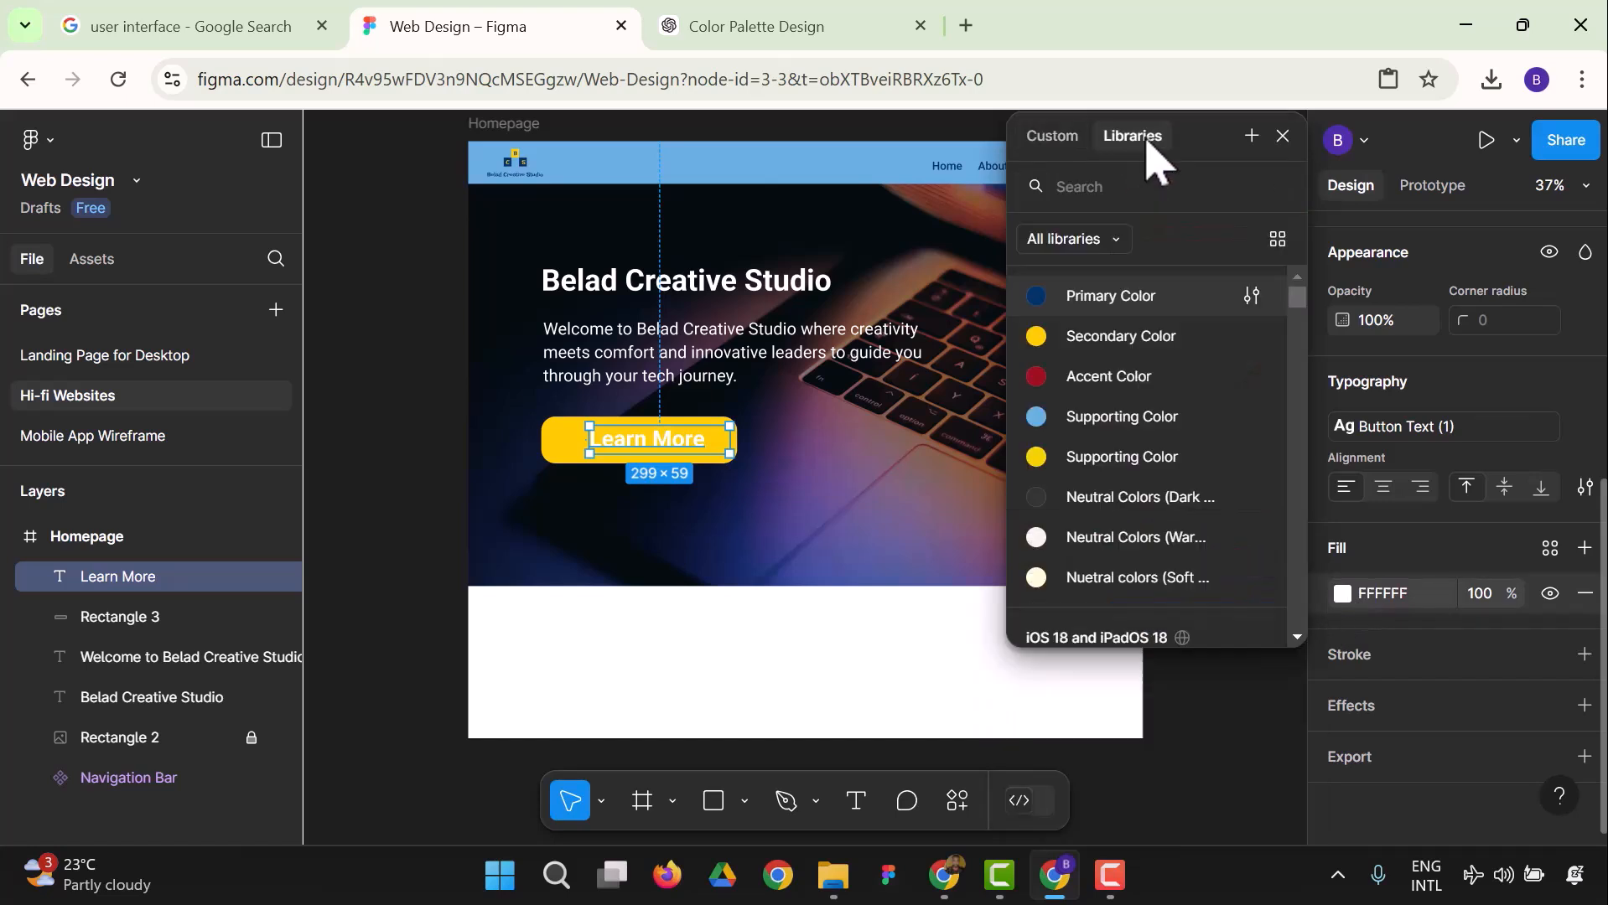
{"action": "left_click", "coordinate": [1123, 300]}
{"action": "left_click", "coordinate": [1038, 489]}
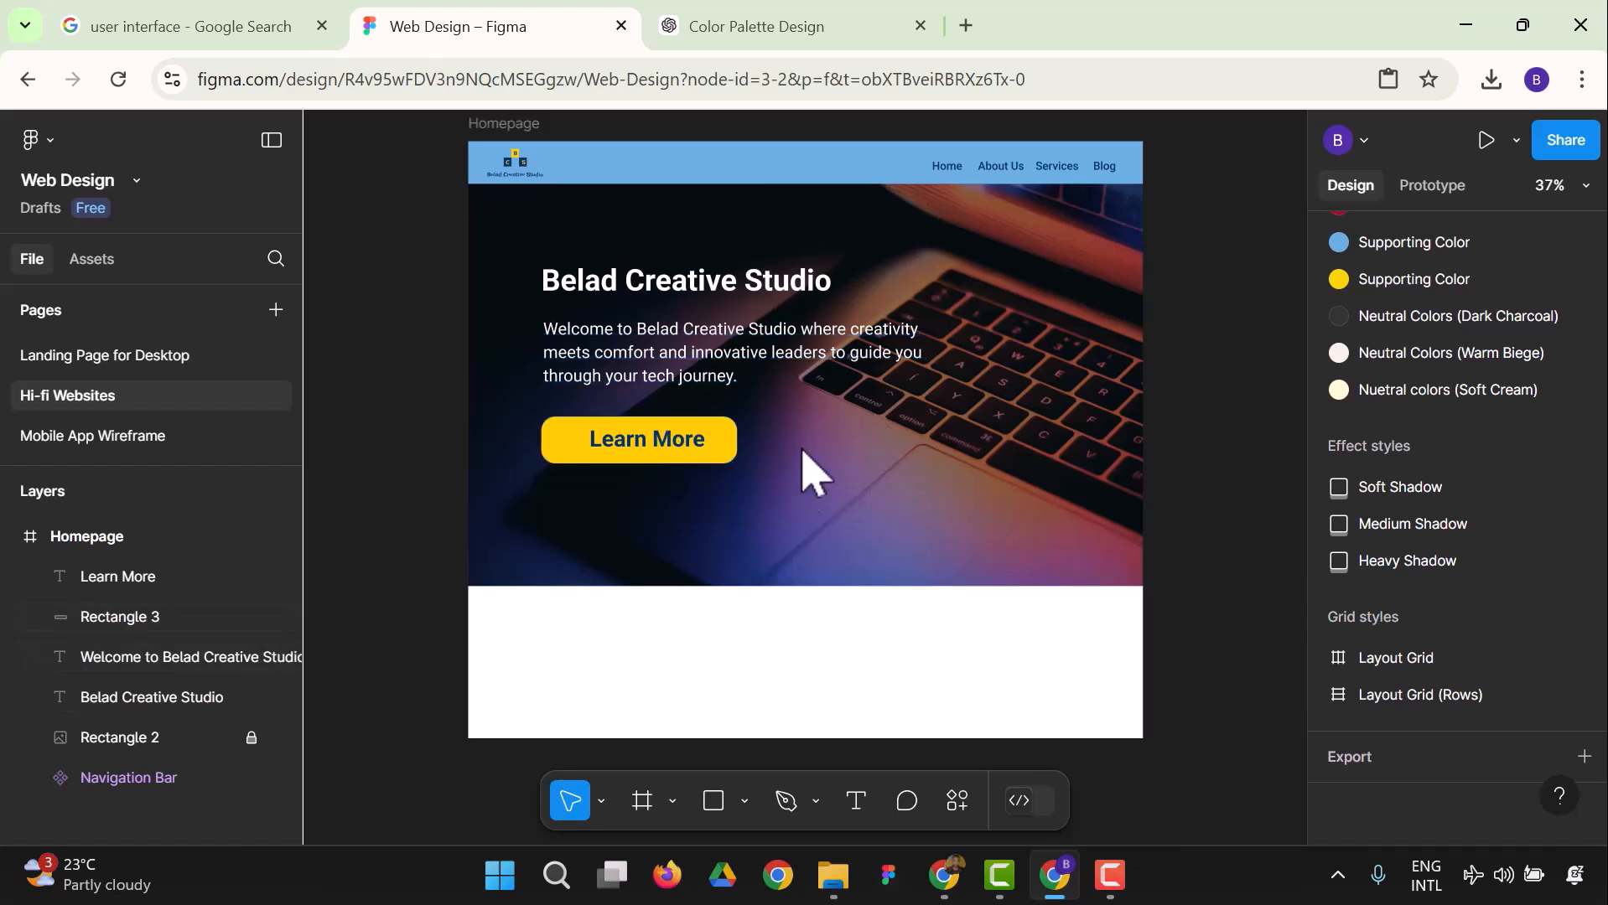
Move the hero heading, welcome text, button rectangle and "Learn More" label together slightly down over the photo.
{"action": "left_click", "coordinate": [552, 285]}
{"action": "left_click", "coordinate": [589, 360], "text": "shift"}
{"action": "left_click", "coordinate": [631, 456], "text": "shift"}
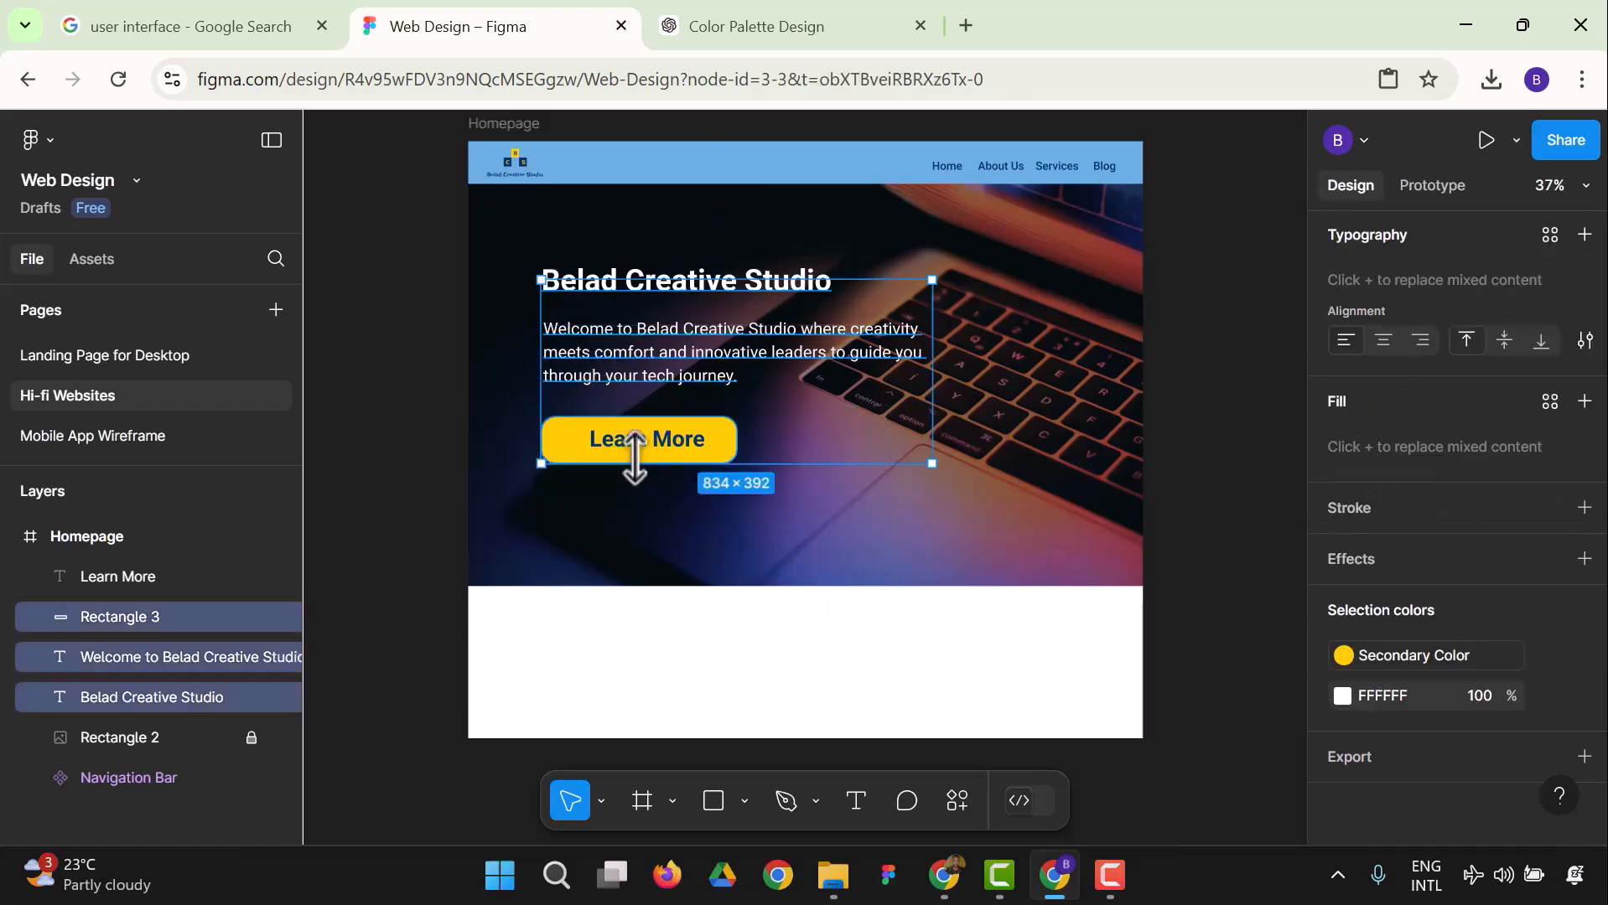
{"action": "left_click", "coordinate": [648, 452], "text": "shift"}
{"action": "mouse_move", "coordinate": [664, 369]}
{"action": "left_mouse_down"}
{"action": "mouse_move", "coordinate": [669, 382]}
{"action": "mouse_move", "coordinate": [659, 369]}
{"action": "left_mouse_up"}
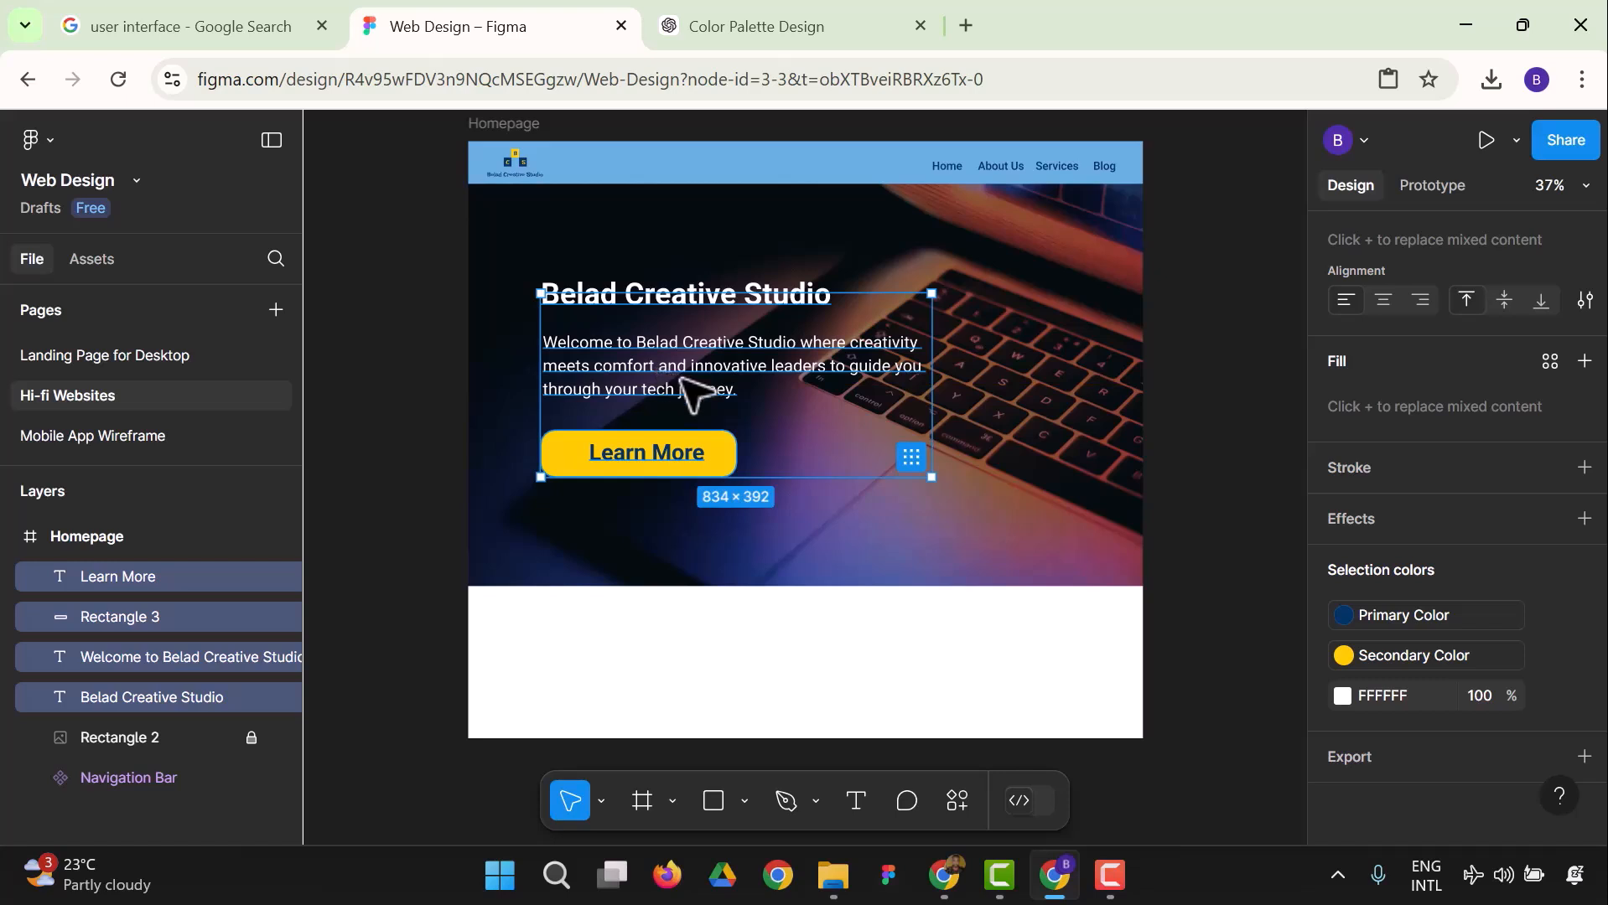
{"action": "left_click", "coordinate": [1247, 436]}
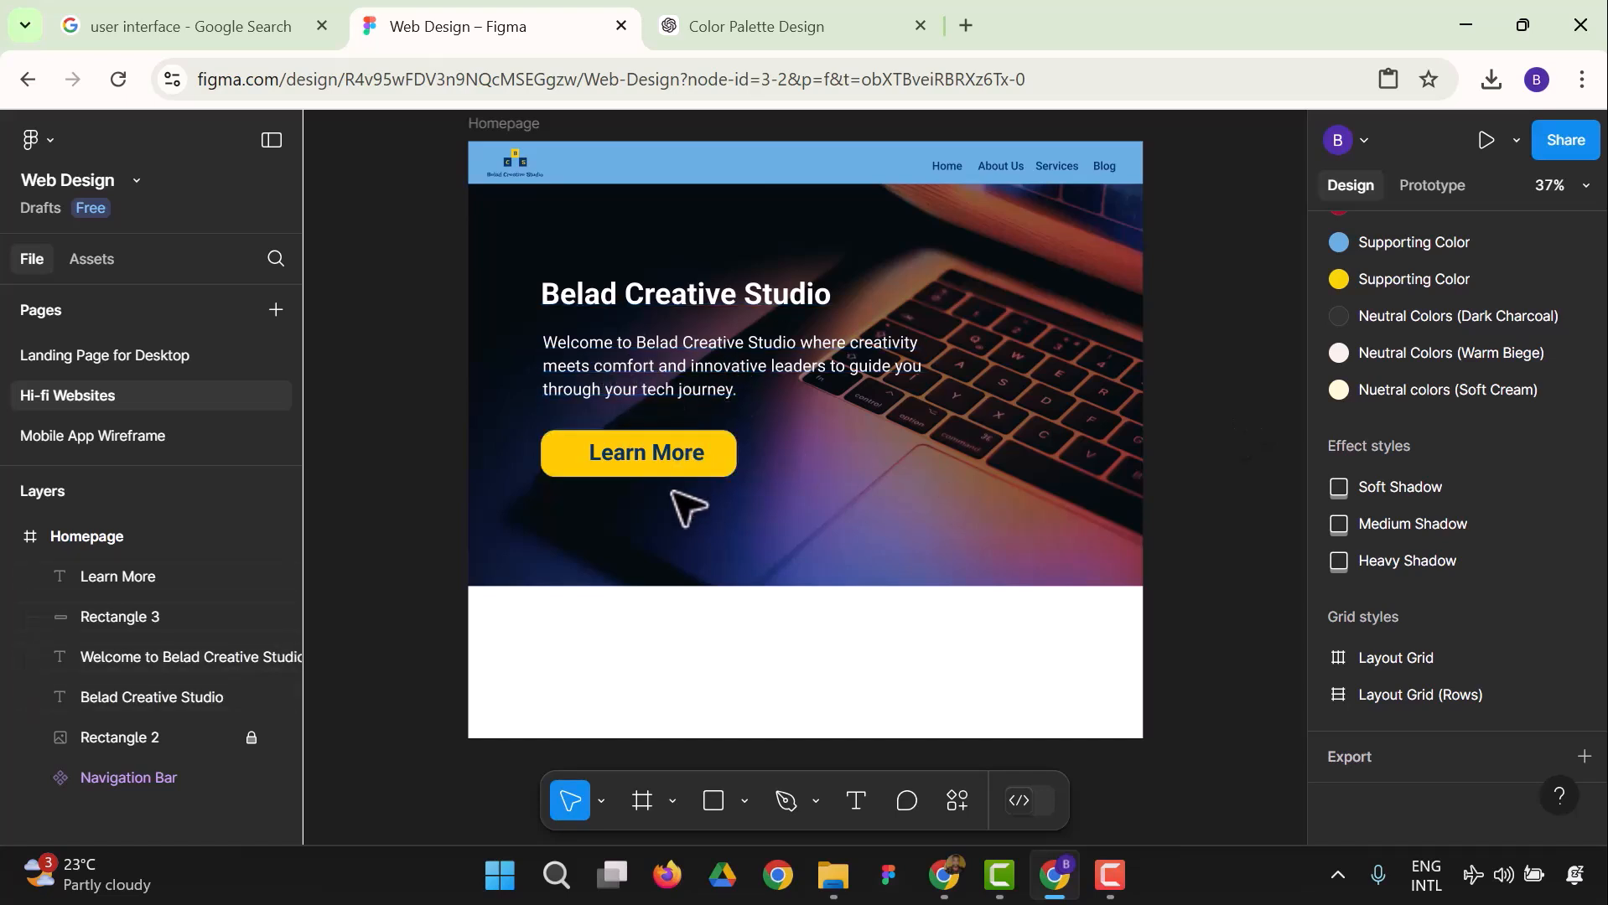
{"action": "left_click_drag", "start_coordinate": [1217, 623], "coordinate": [469, 194]}
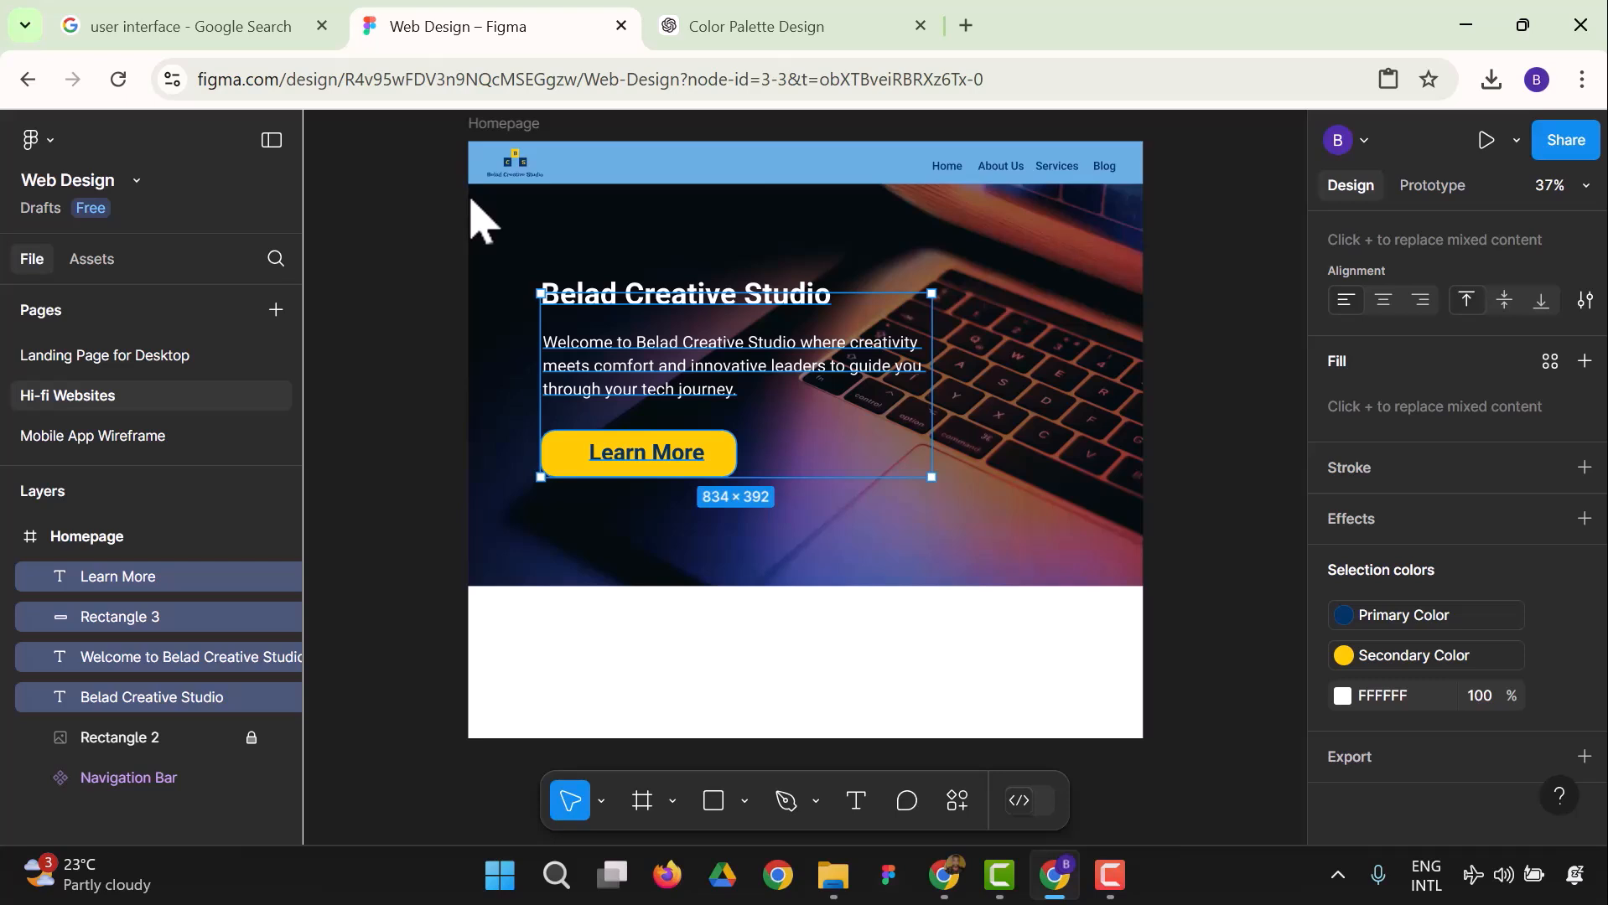
{"action": "left_click", "coordinate": [1095, 600]}
{"action": "left_click_drag", "start_coordinate": [1199, 593], "coordinate": [470, 188]}
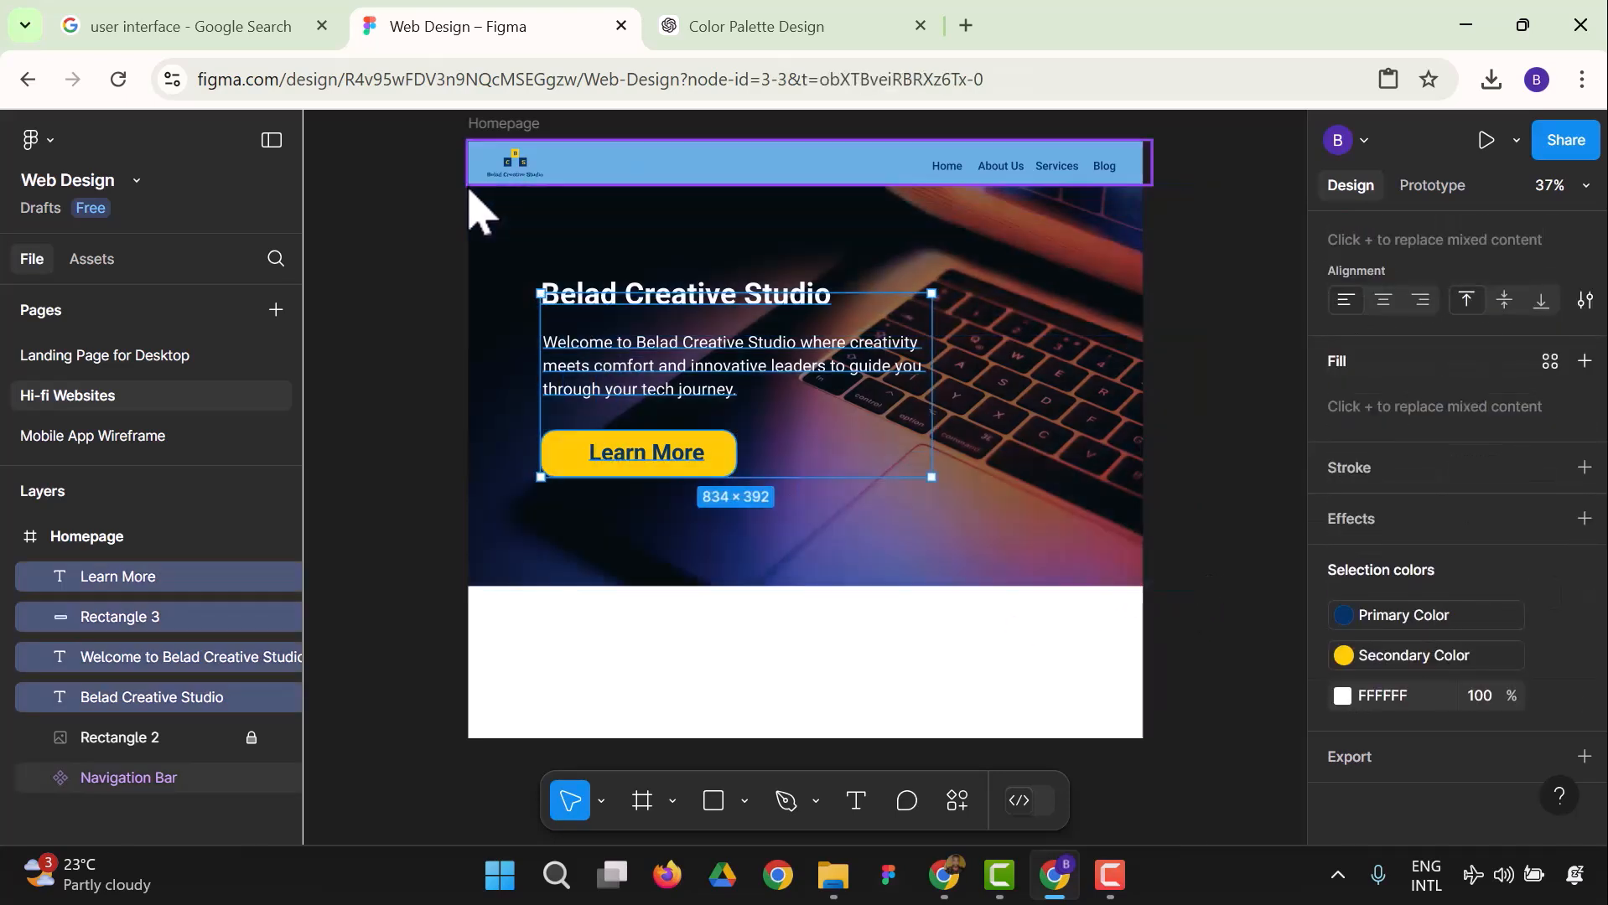
Wrap the locked hero photo, heading, welcome text, button rectangle and "Learn More" label together in a new frame inside Homepage.
{"action": "left_click", "coordinate": [198, 741]}
{"action": "left_click", "coordinate": [168, 698], "text": "shift"}
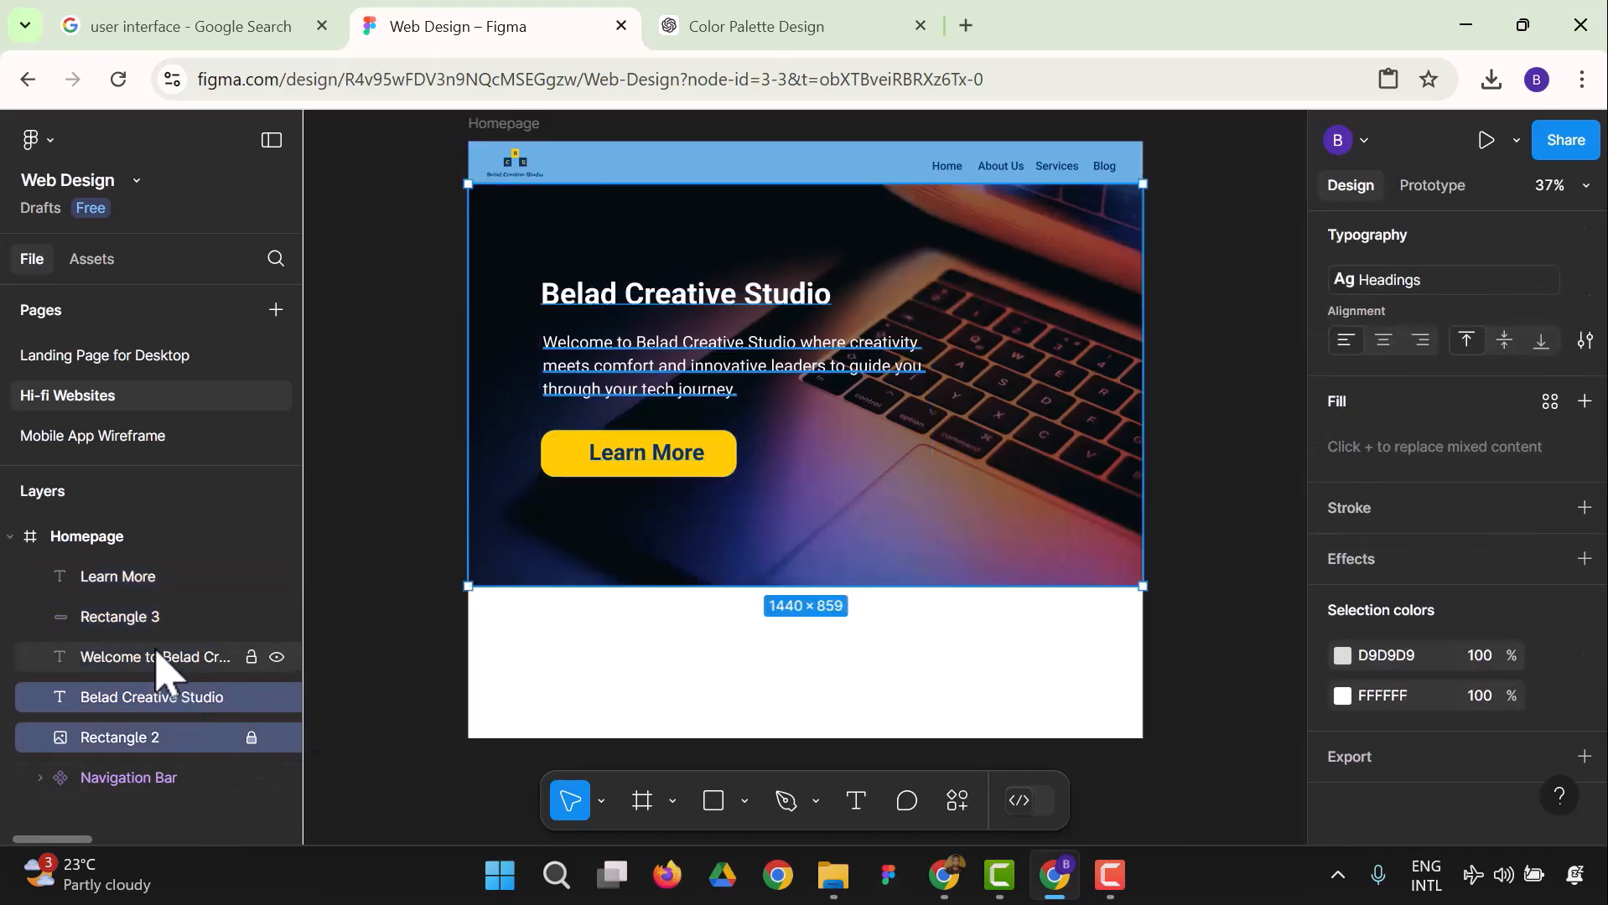
{"action": "left_click", "coordinate": [158, 656], "text": "shift"}
{"action": "left_click", "coordinate": [144, 617], "text": "shift"}
{"action": "left_click", "coordinate": [144, 579], "text": "shift"}
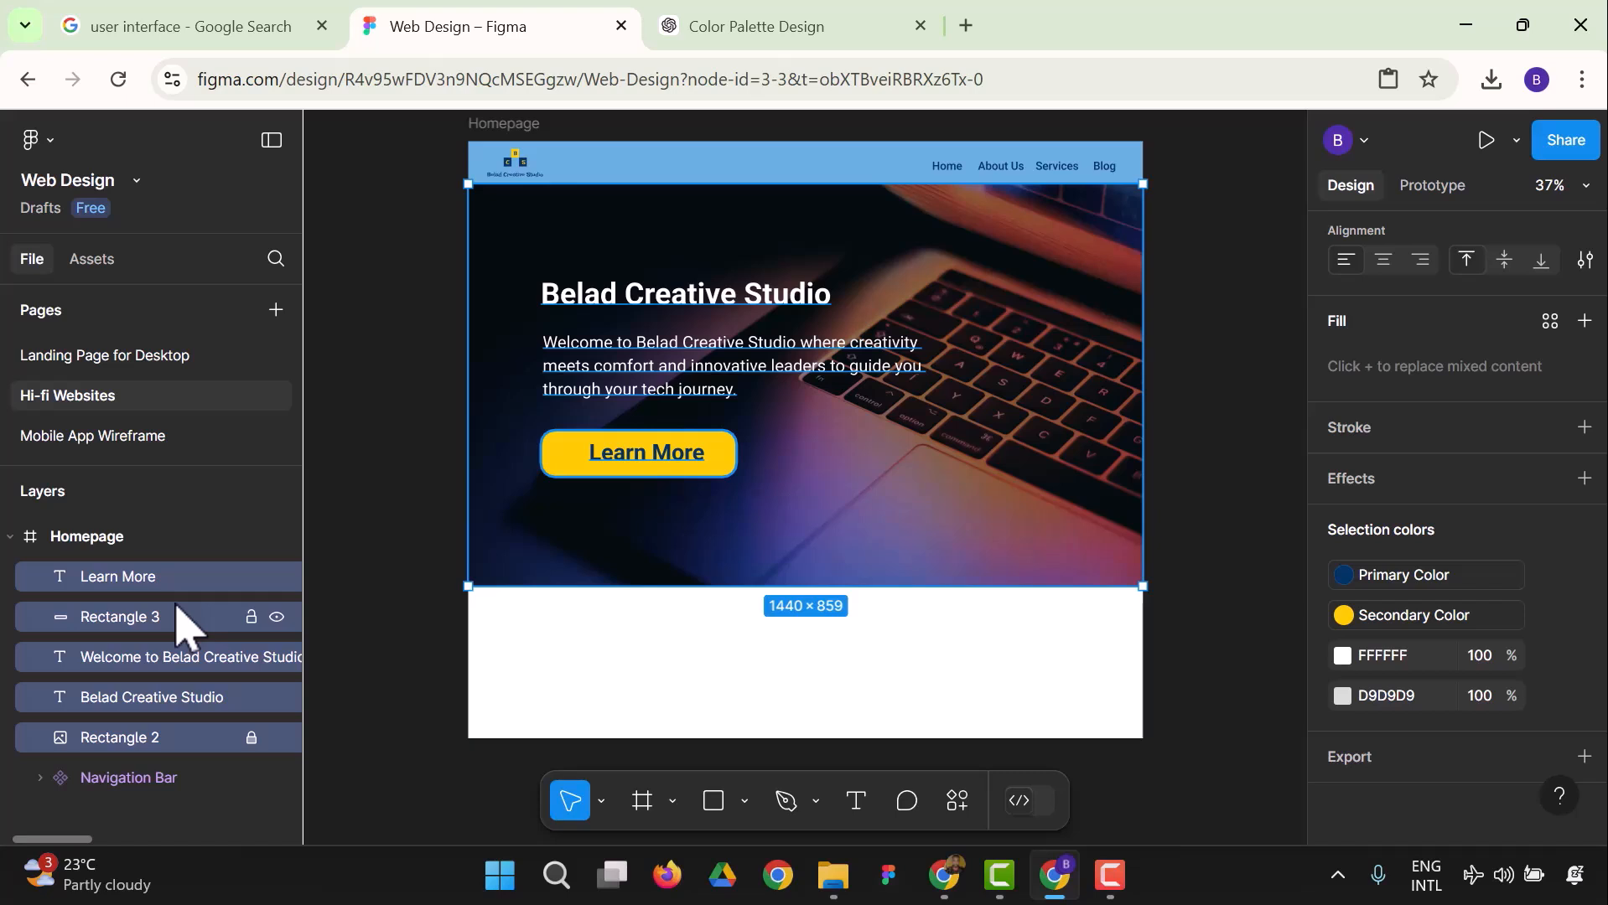
{"action": "right_click", "coordinate": [176, 606]}
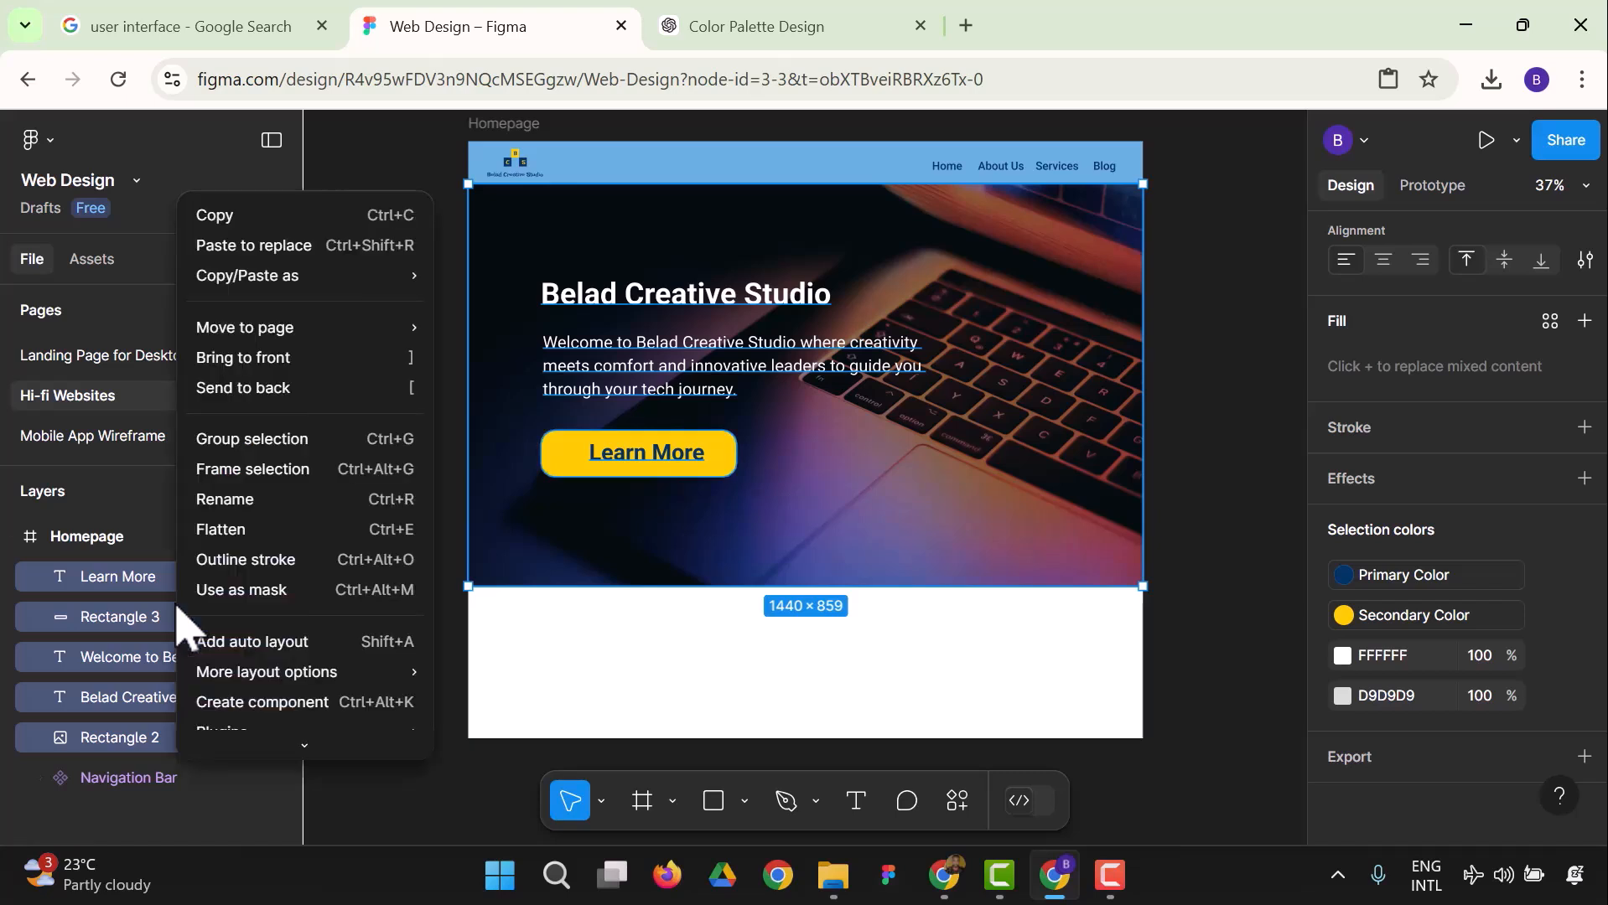
{"action": "left_click", "coordinate": [251, 472]}
Rename the frame holding the hero photo, texts and button as "Hero Section" and deselect it.
{"action": "right_click", "coordinate": [181, 587]}
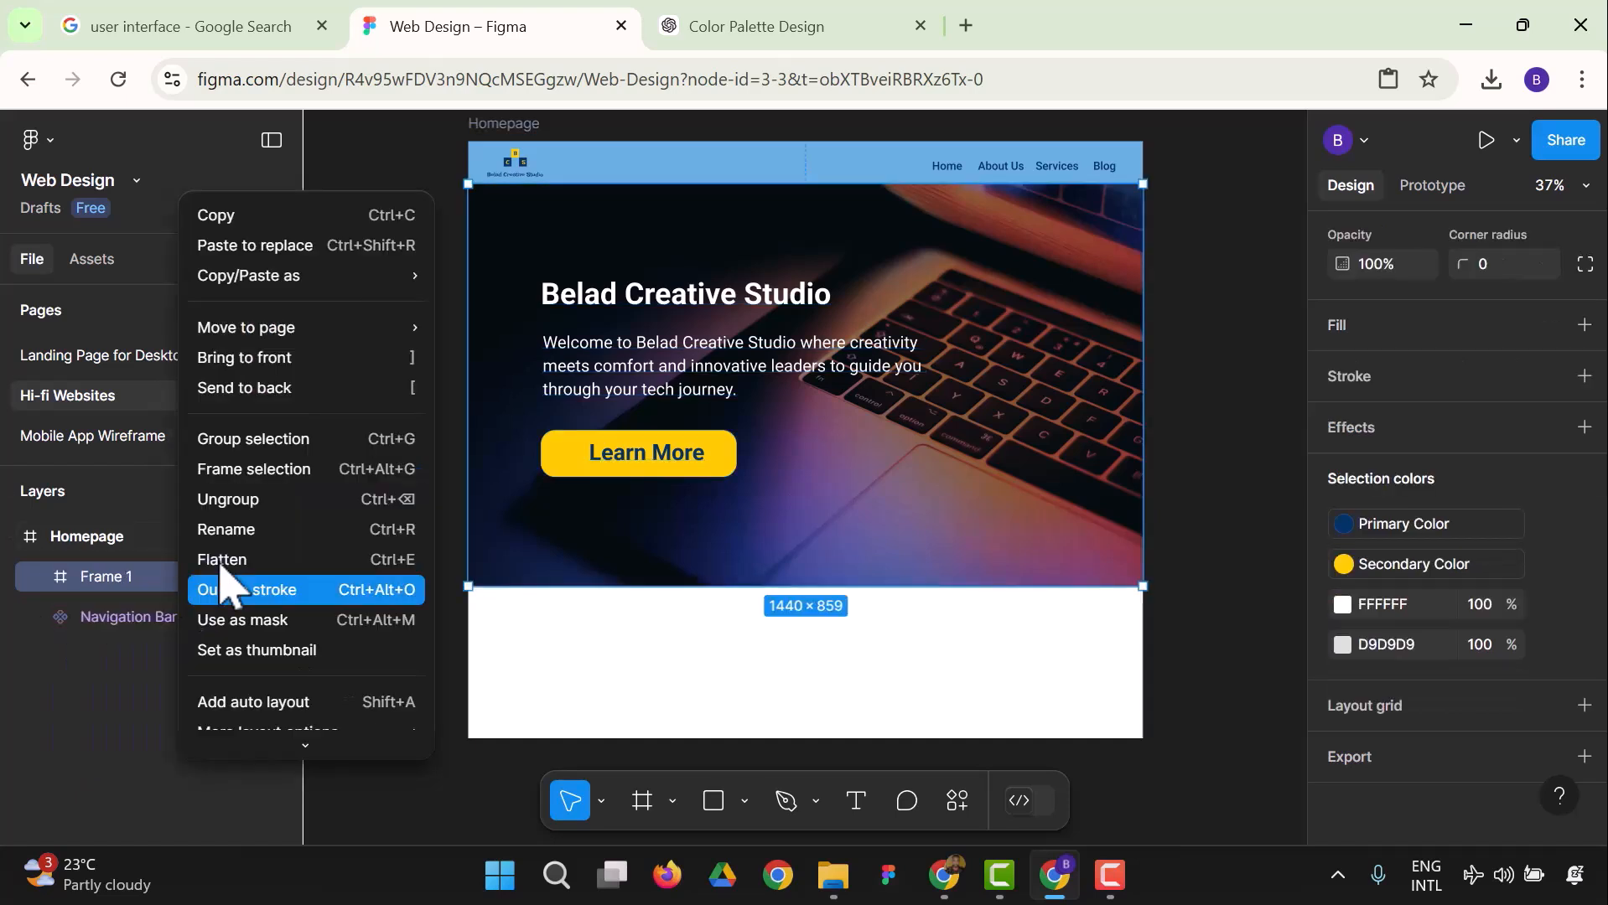
{"action": "left_click", "coordinate": [250, 531]}
{"action": "type", "text": "Hero Section"}
{"action": "key", "text": "Return"}
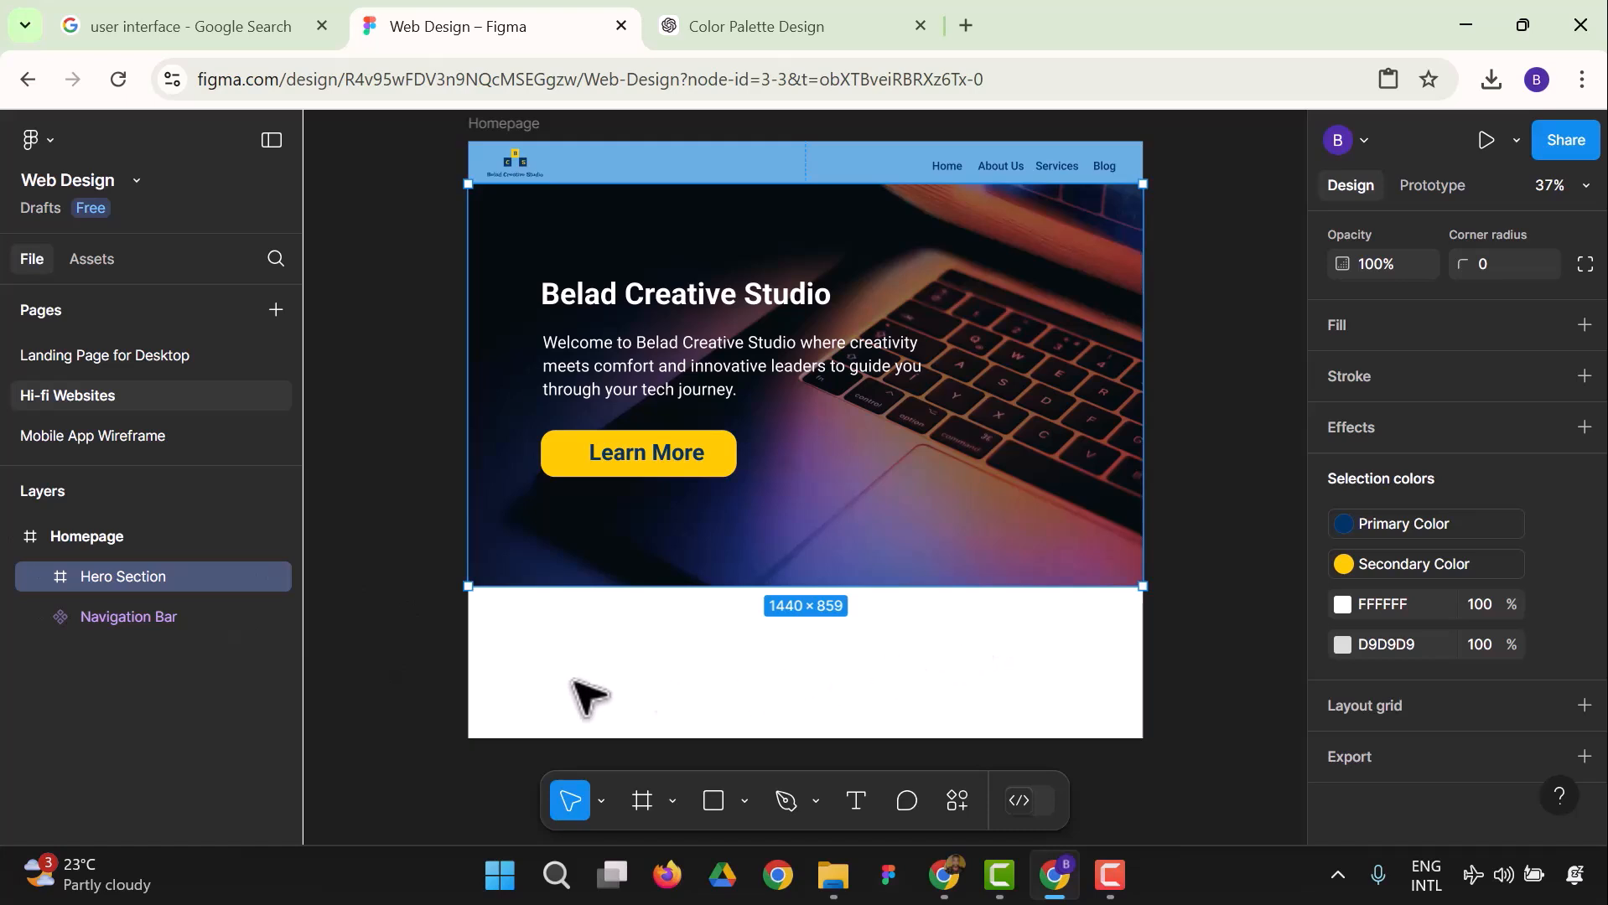
{"action": "left_click", "coordinate": [379, 540]}
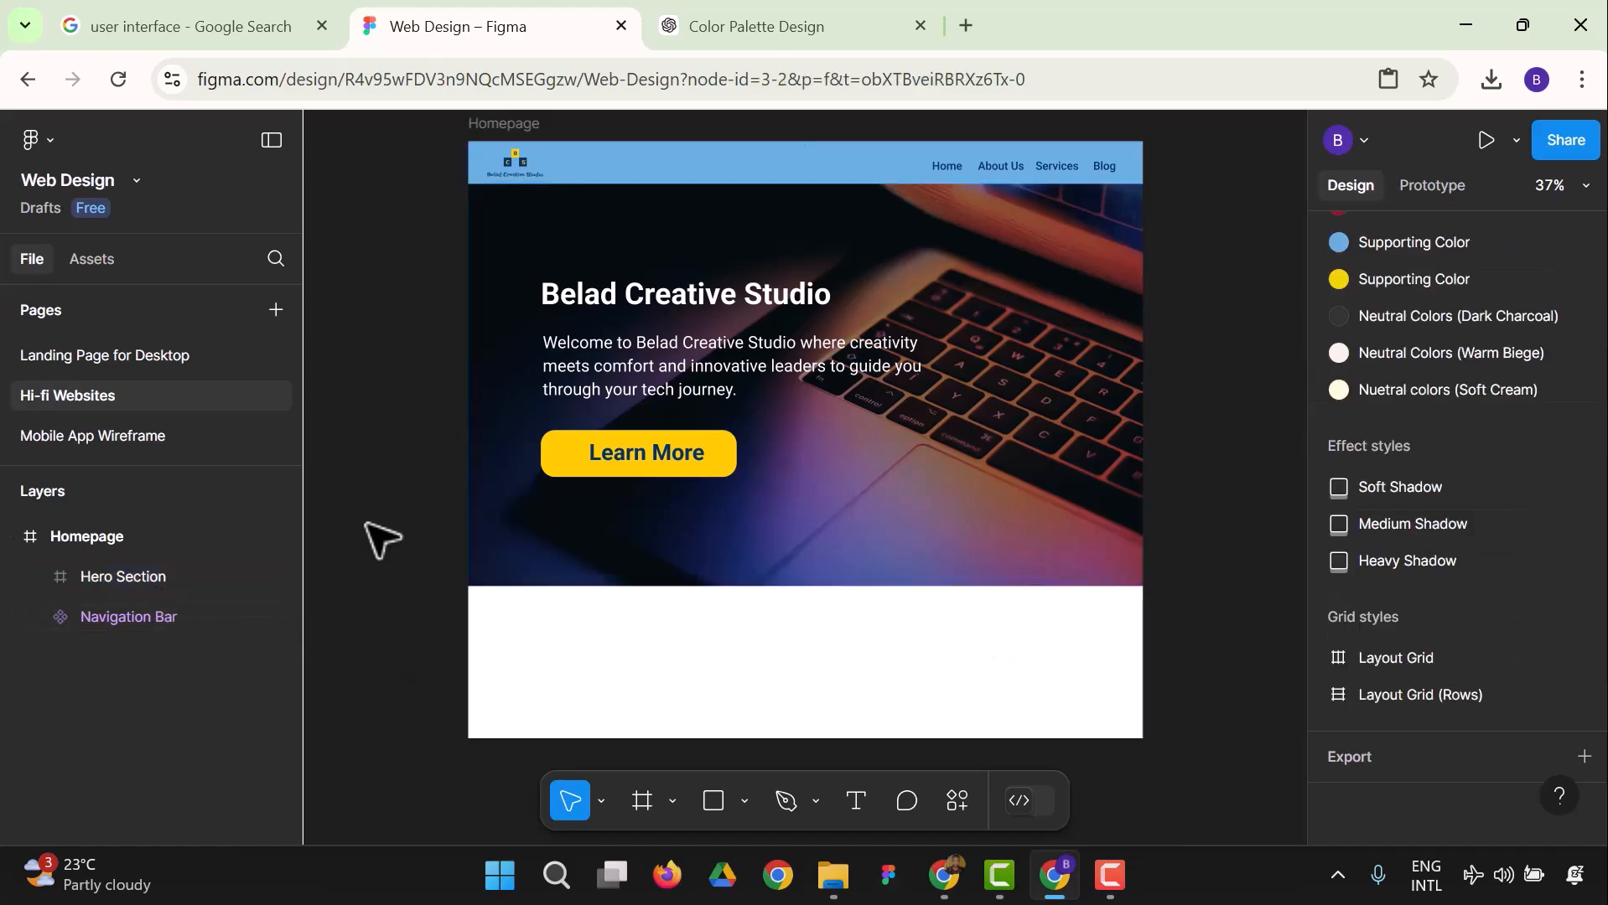